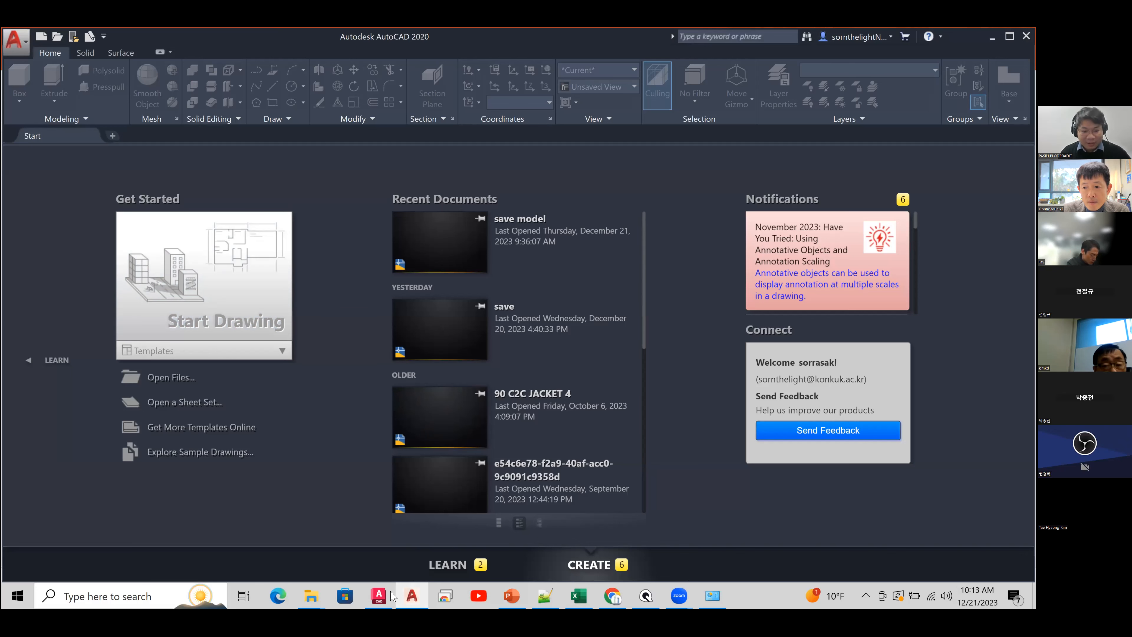
# - Close Drawing1 in AutoCAD 2023 and start a new drawing in AutoCAD 2020
pyautogui.click(379, 595)
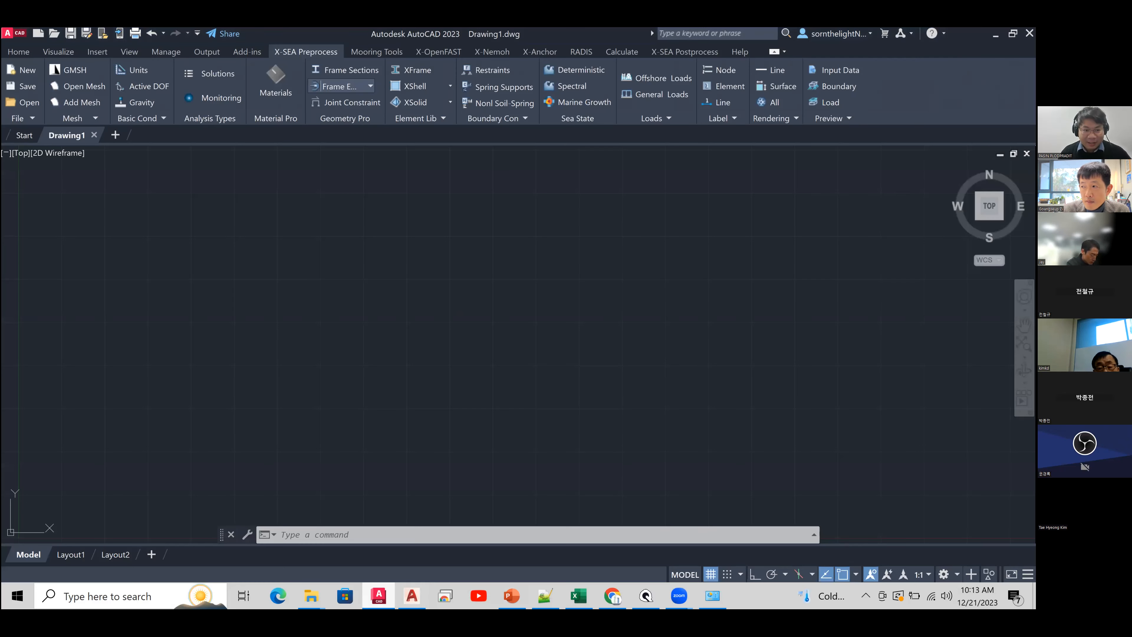
pyautogui.click(94, 135)
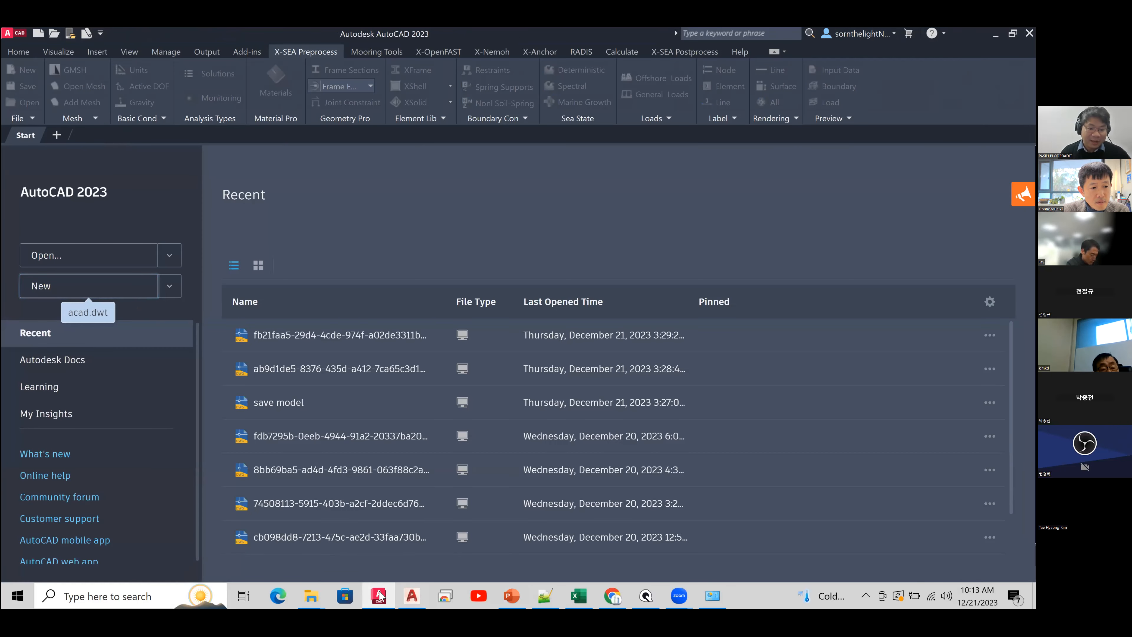
pyautogui.click(409, 595)
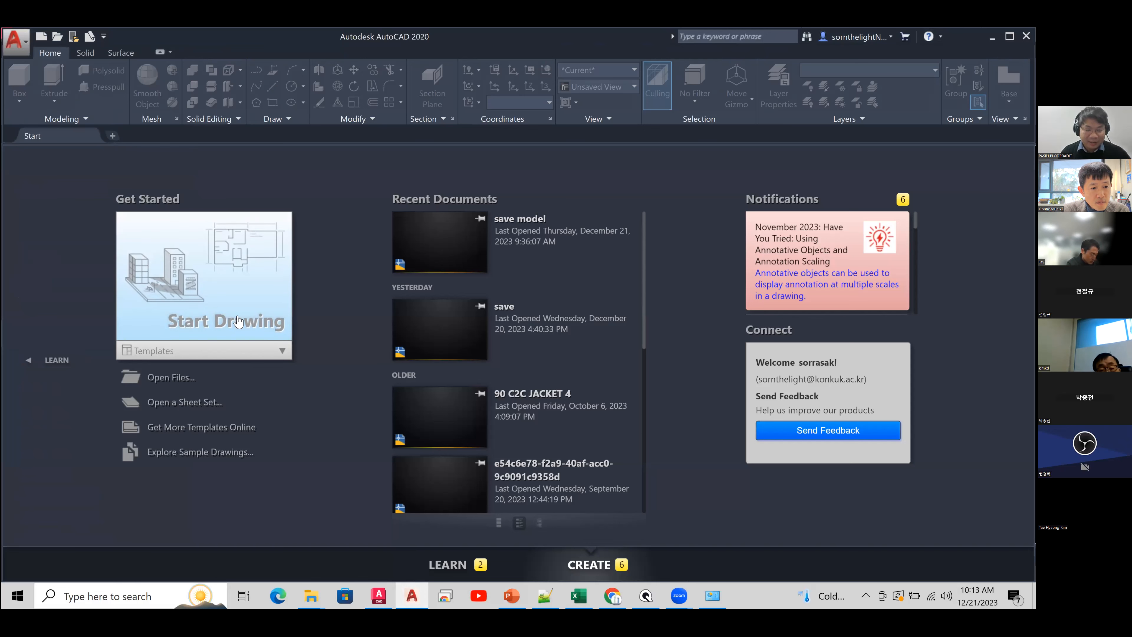
pyautogui.click(238, 321)
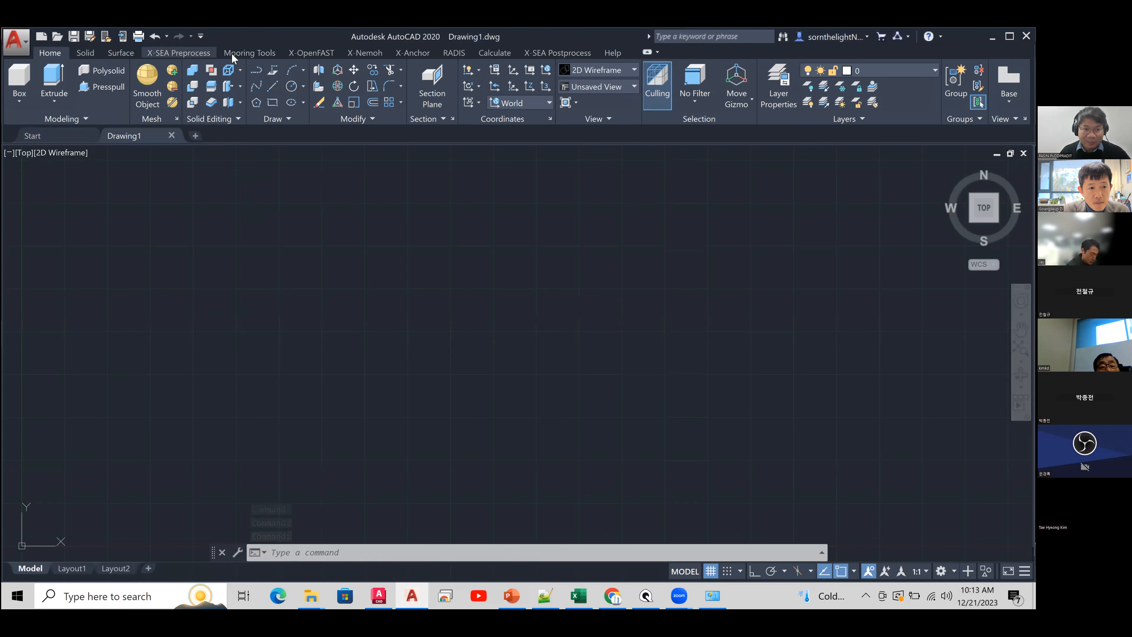
# - Examine the tools in the X-OpenFAST, X-Nemoh, X-Anchor, RADIS, Calculate, X-SEA Postprocess and Help groups
pyautogui.click(303, 52)
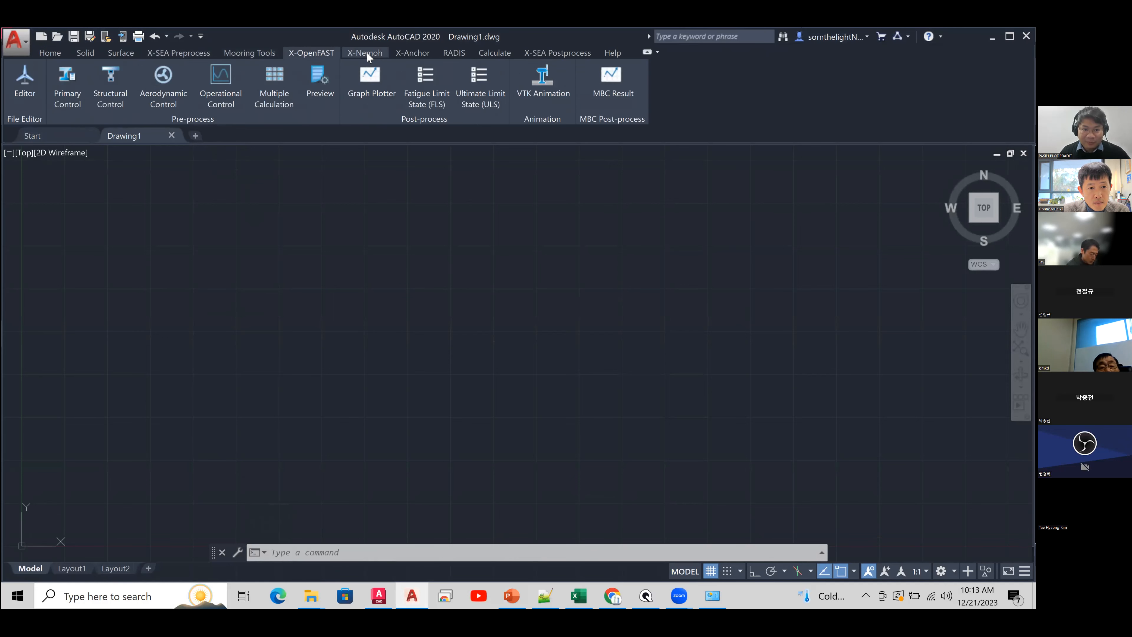
pyautogui.click(366, 52)
pyautogui.click(403, 52)
pyautogui.click(452, 52)
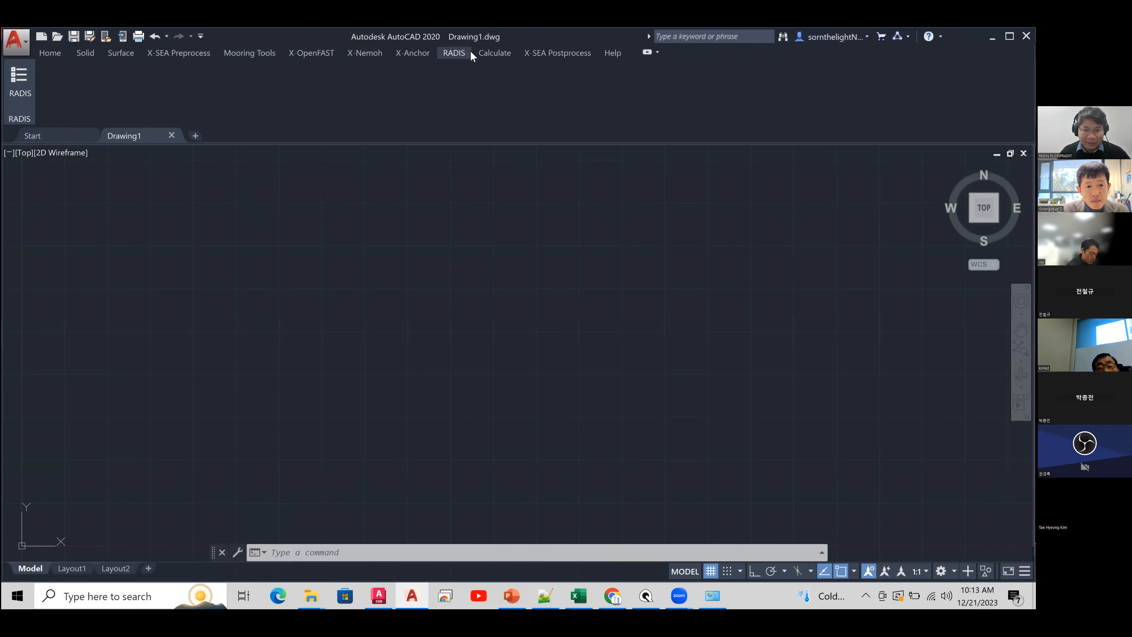
pyautogui.click(491, 51)
pyautogui.click(549, 51)
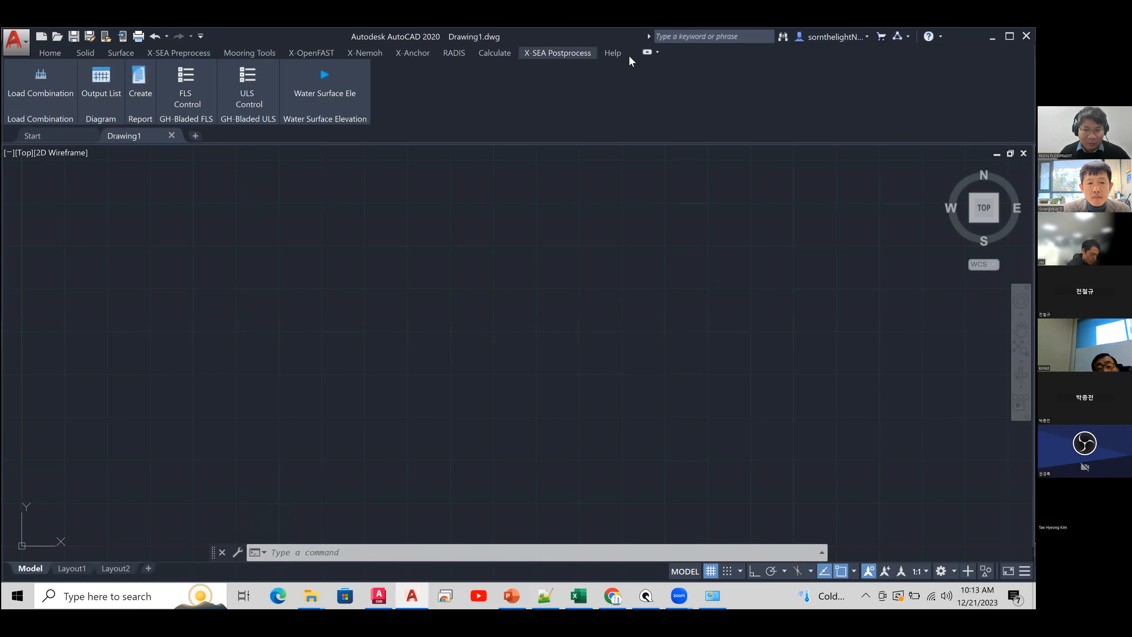
pyautogui.click(616, 51)
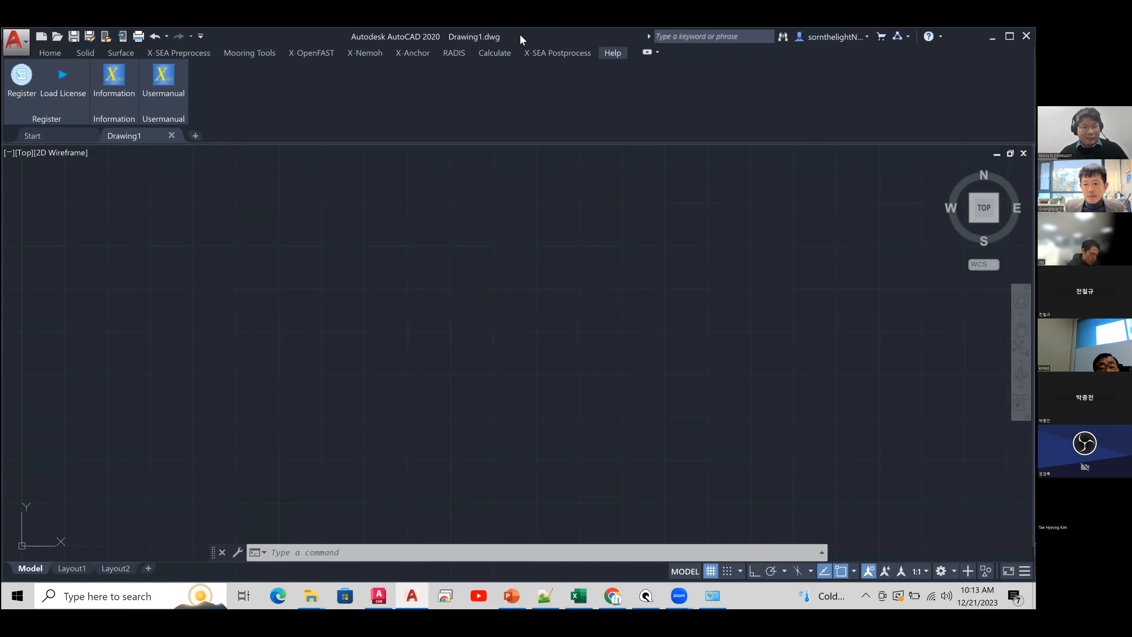
# - Examine the analysis options offered by the X-SEA Preprocess Solution Controller and close it without choosing one
pyautogui.click(197, 55)
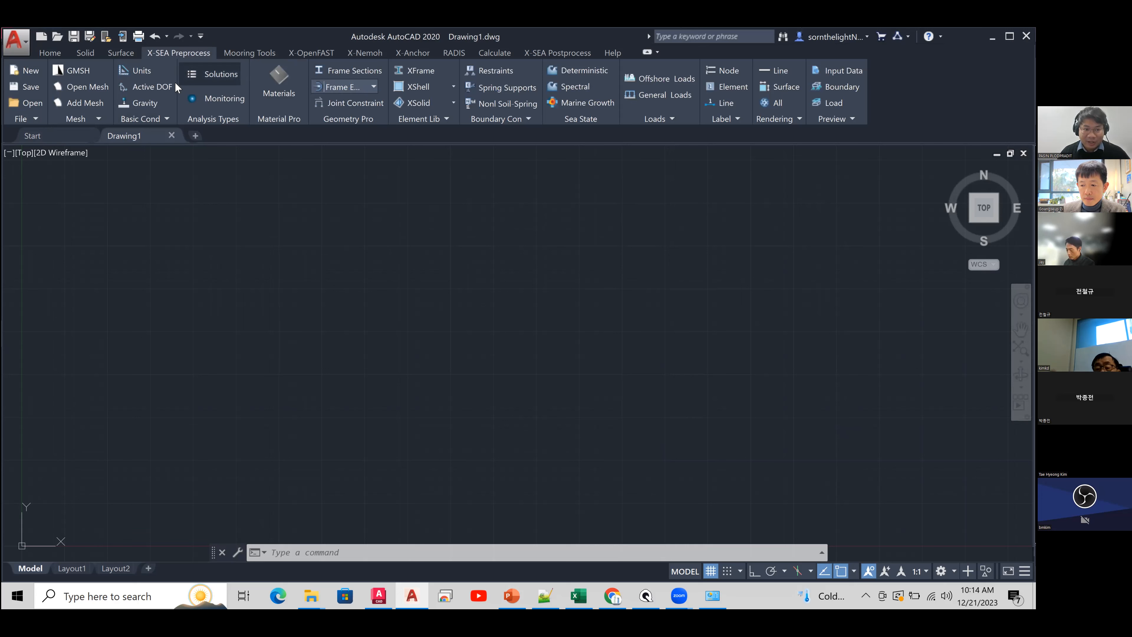
pyautogui.click(203, 76)
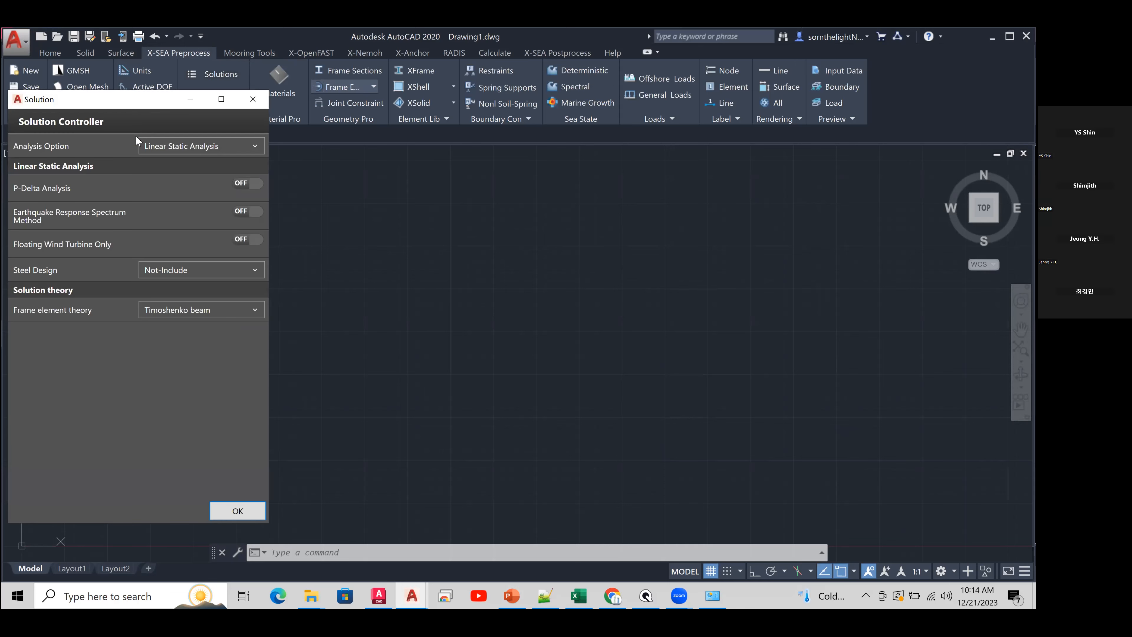
pyautogui.click(192, 145)
pyautogui.click(171, 236)
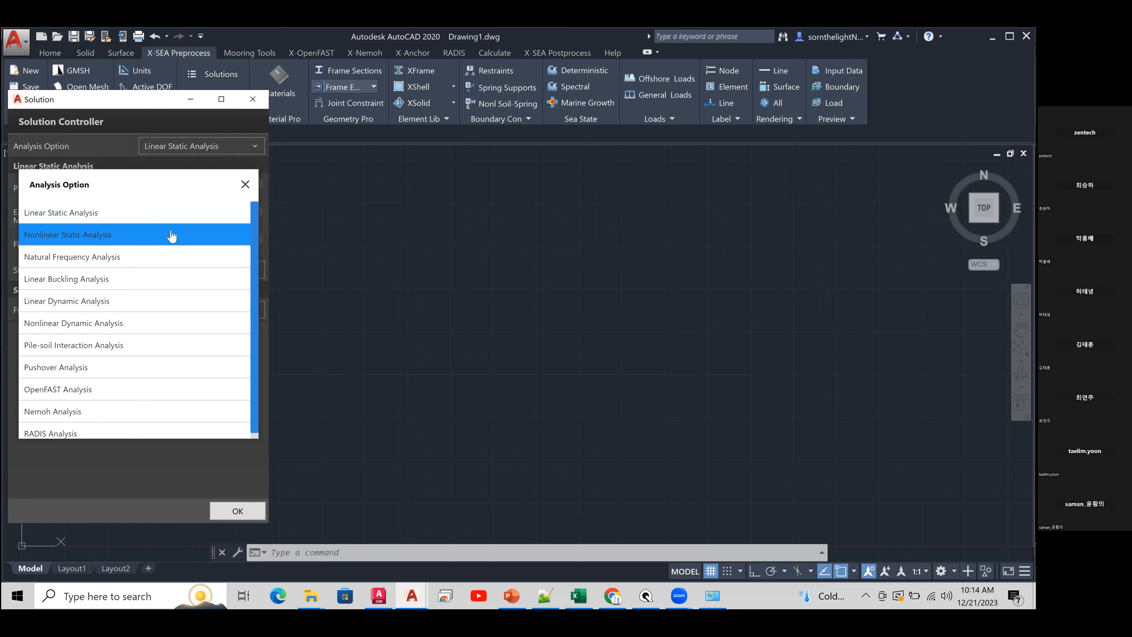
pyautogui.click(158, 257)
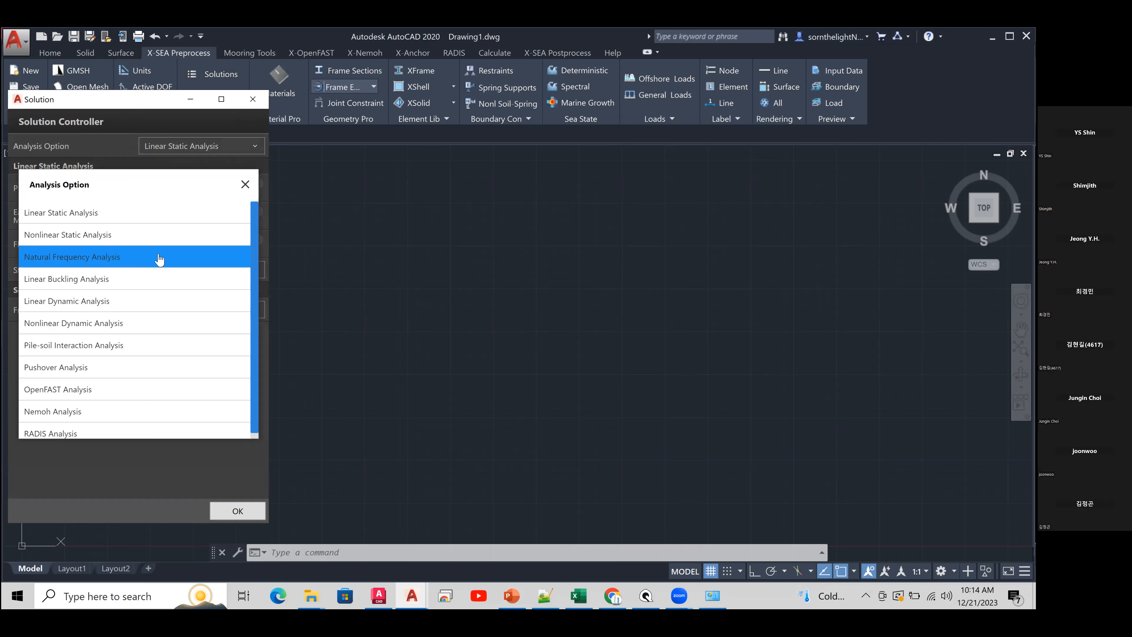
pyautogui.click(152, 279)
pyautogui.click(162, 303)
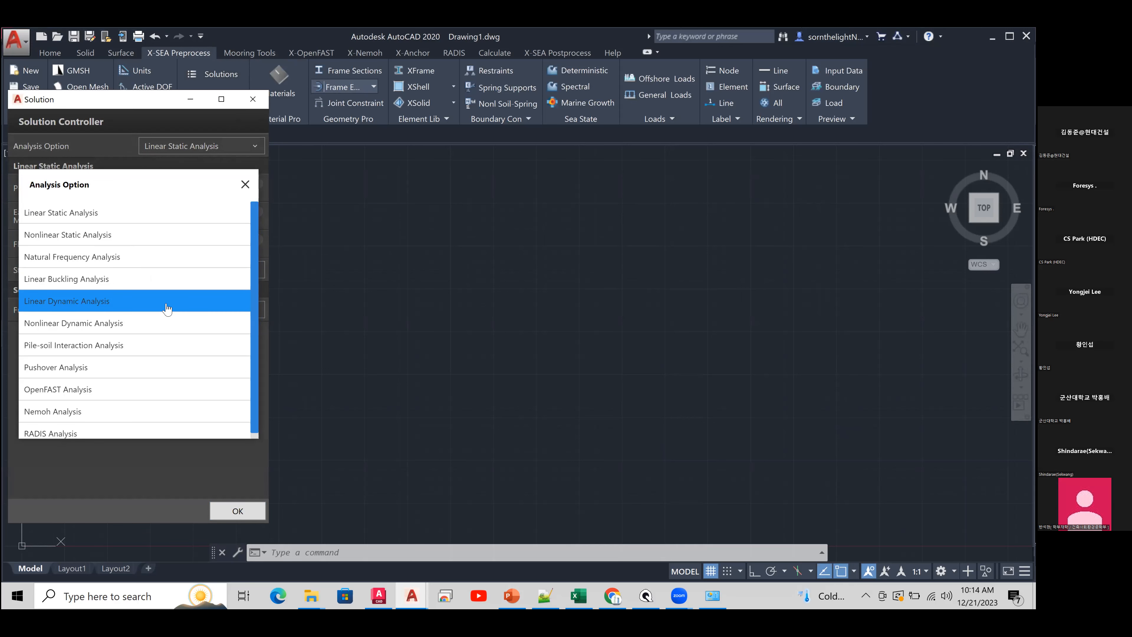
pyautogui.click(191, 325)
pyautogui.click(178, 391)
pyautogui.click(93, 369)
pyautogui.click(119, 390)
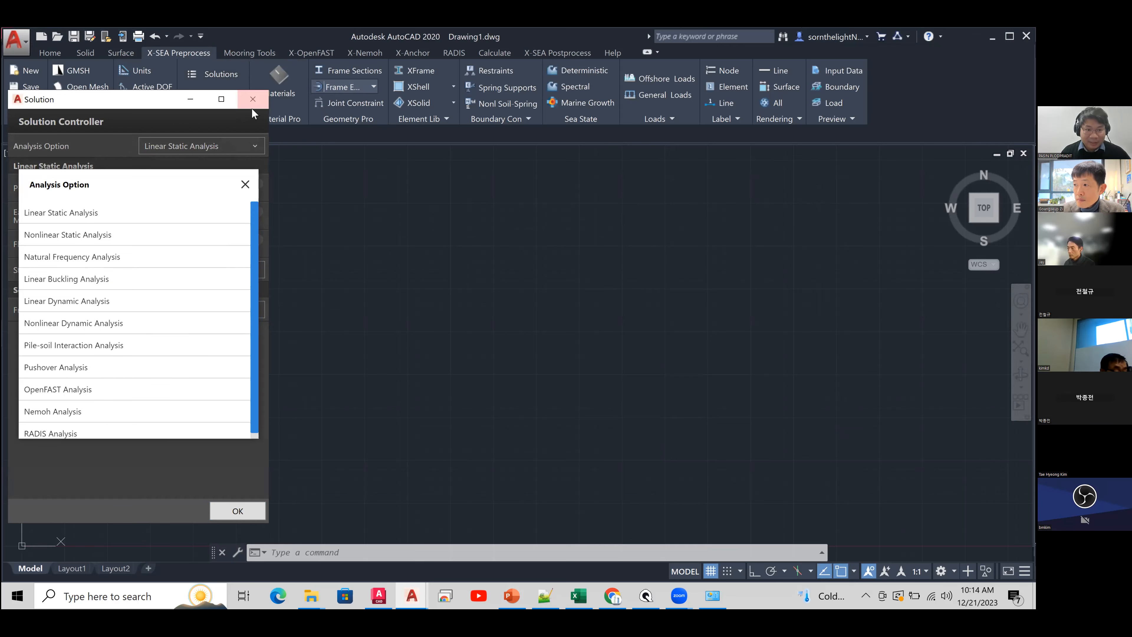
pyautogui.click(260, 102)
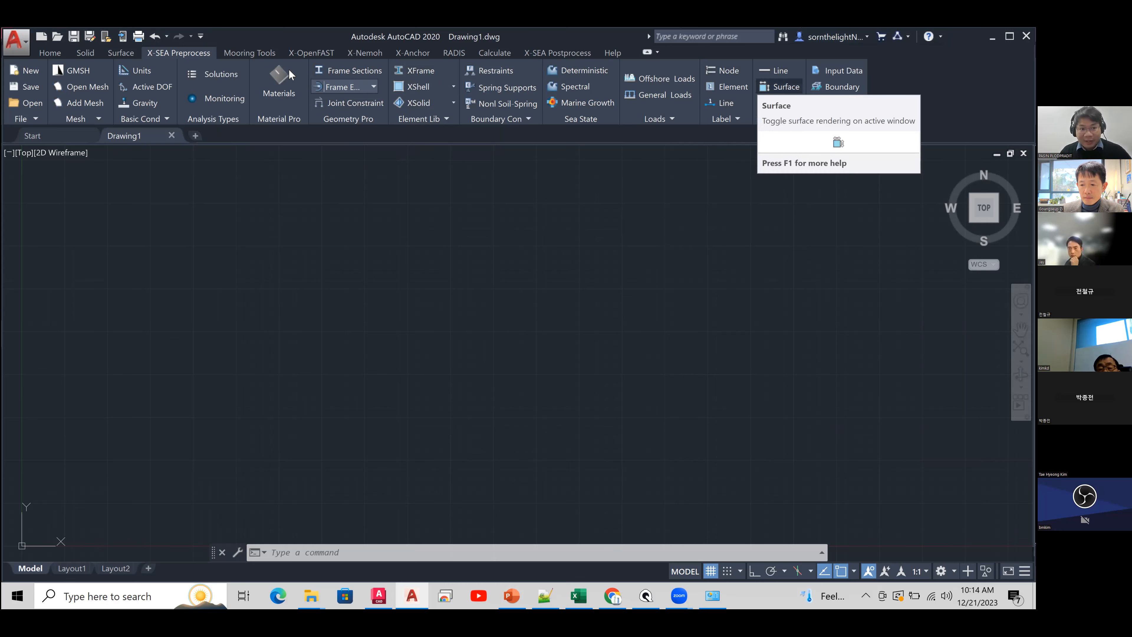
# - Start a new drawing in AutoCAD 2023 and minimize AutoCAD 2020
pyautogui.click(326, 58)
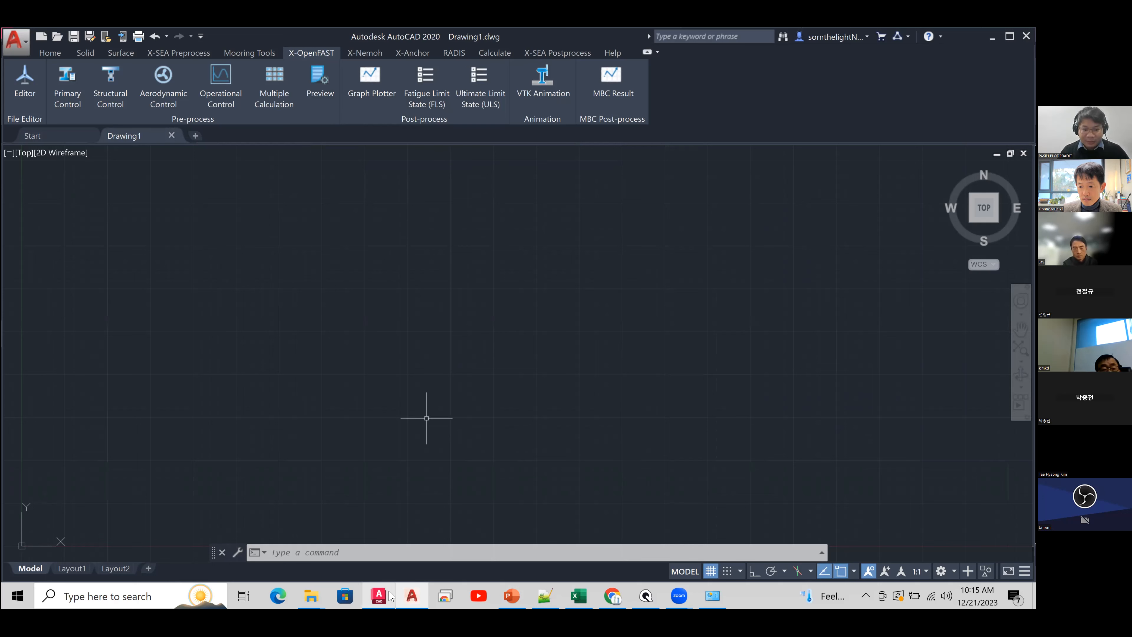
pyautogui.moveTo(390, 596)
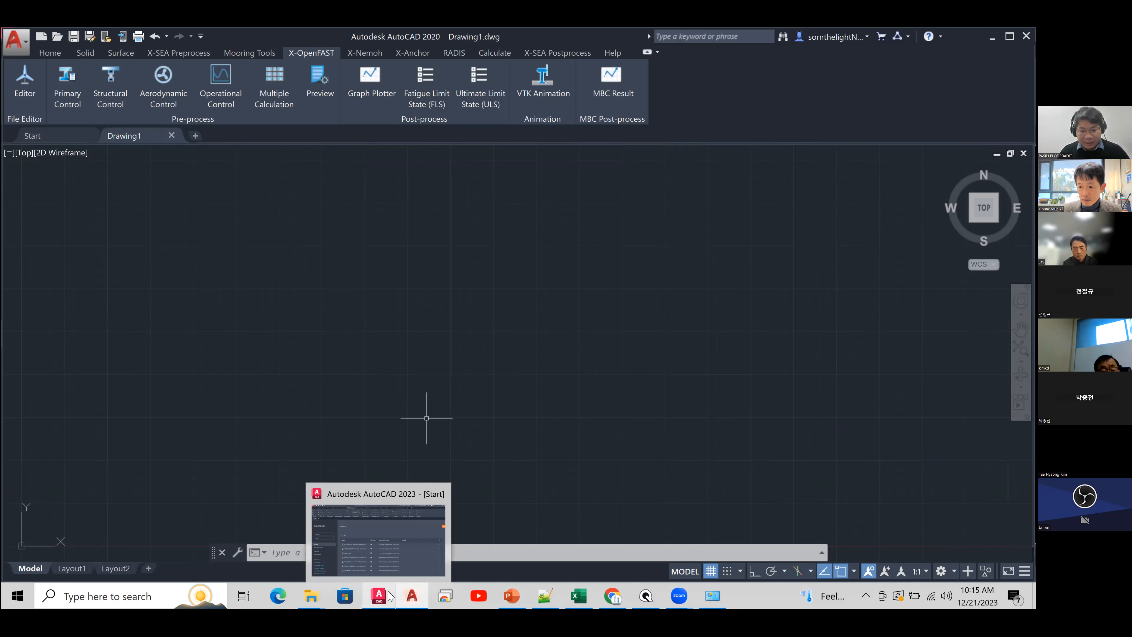
pyautogui.click(390, 596)
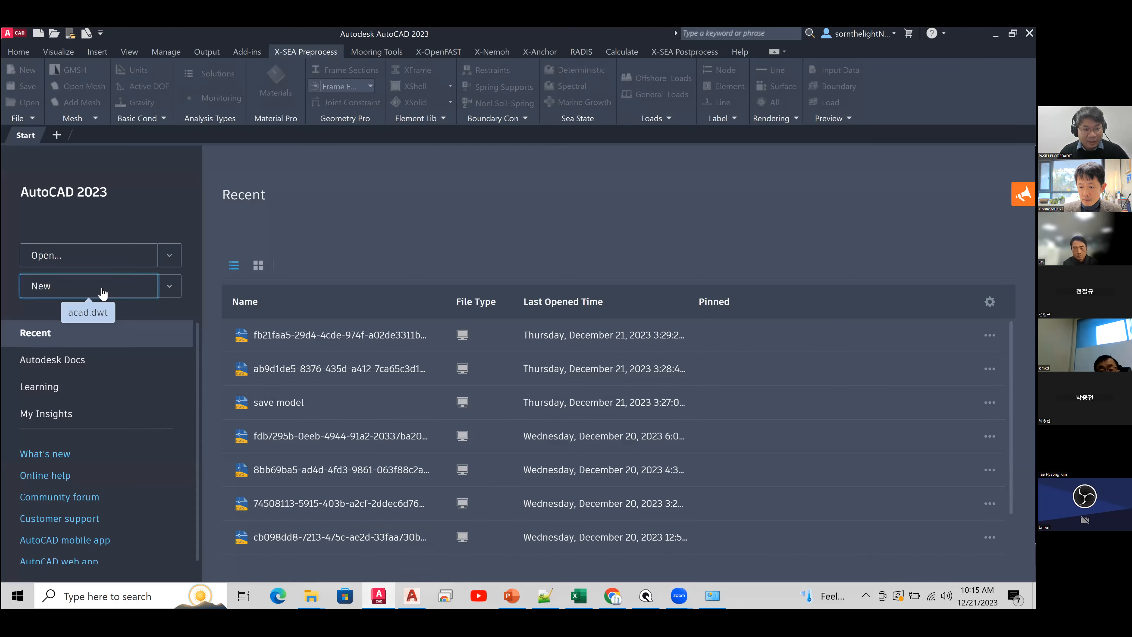
pyautogui.click(103, 285)
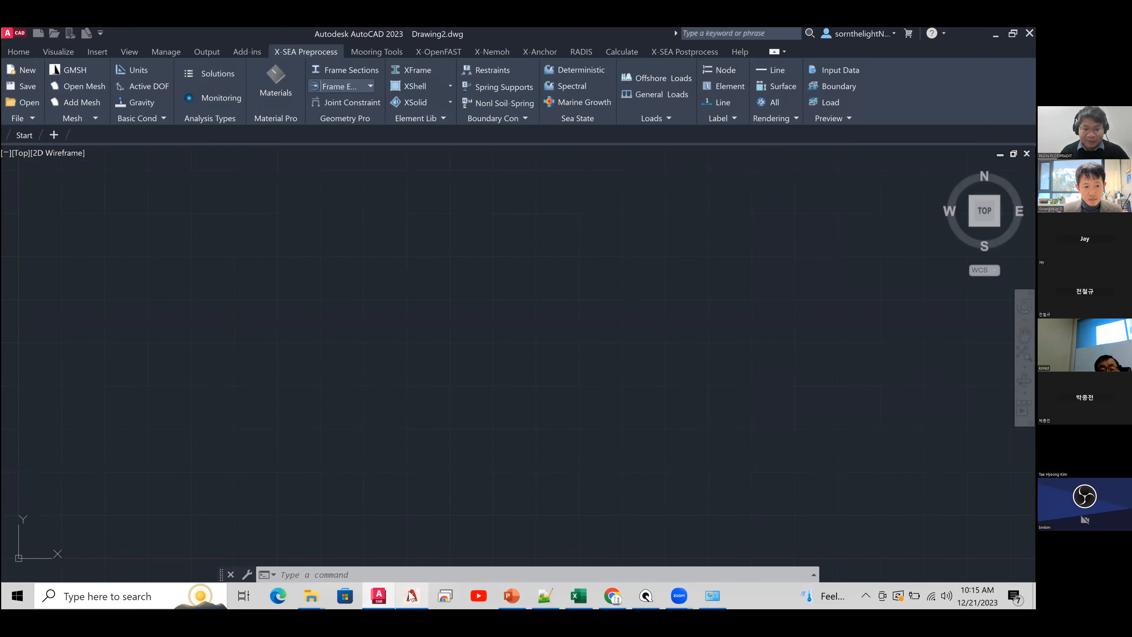
pyautogui.click(411, 596)
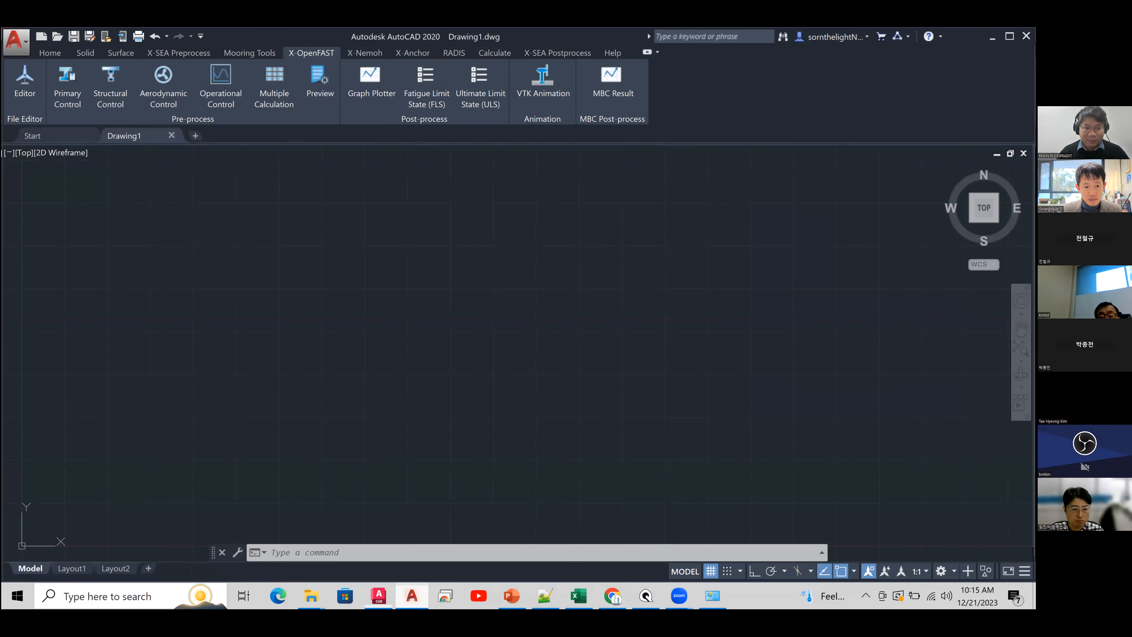
pyautogui.click(178, 52)
pyautogui.click(993, 38)
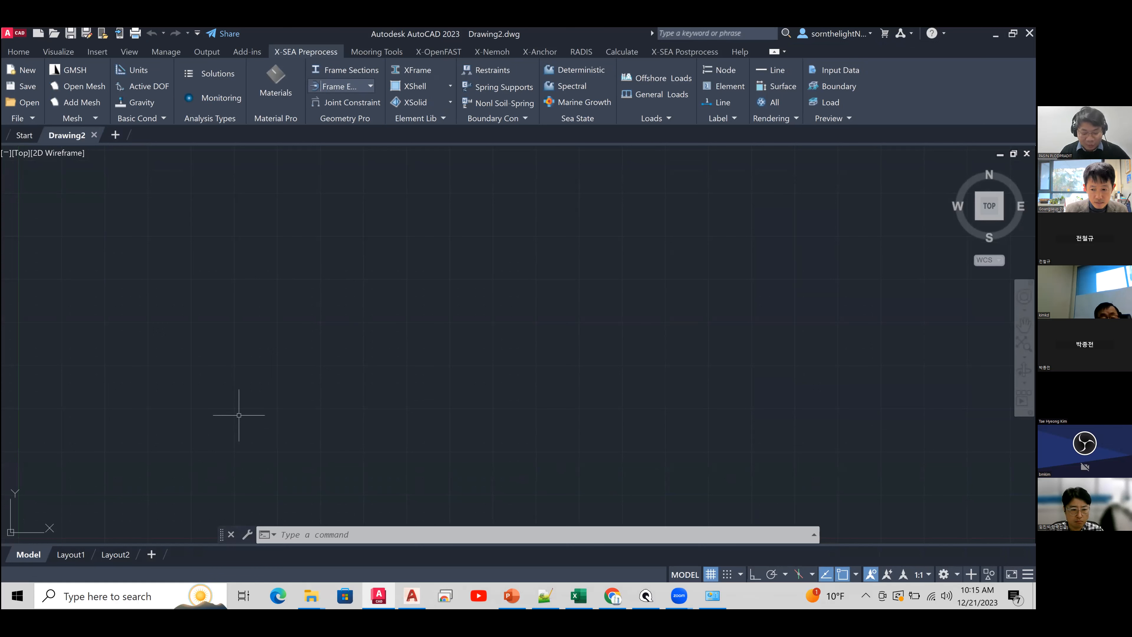
# - Set the drawing units' insertion scale to Meters with the UNITS command
pyautogui.click(331, 538)
pyautogui.write('units')
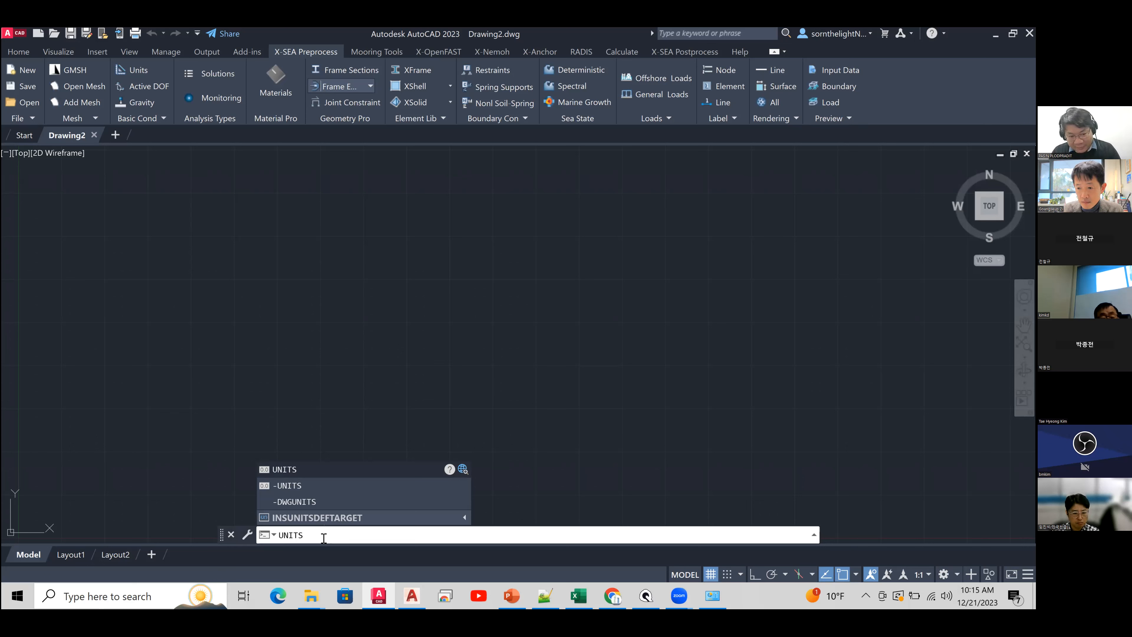
pyautogui.press('Return')
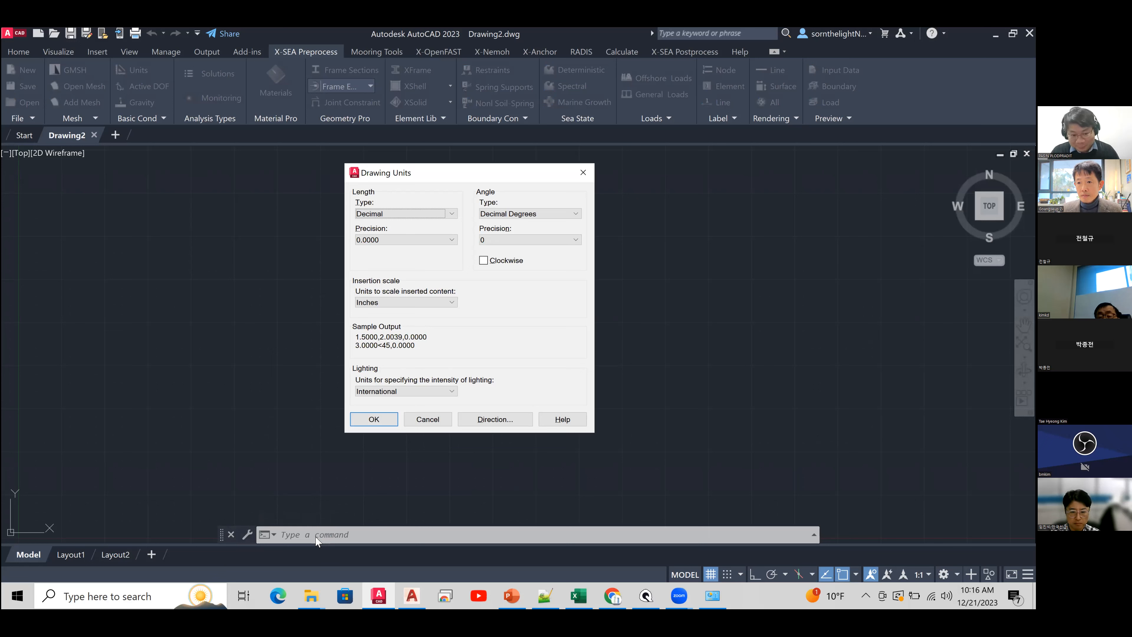
pyautogui.click(432, 306)
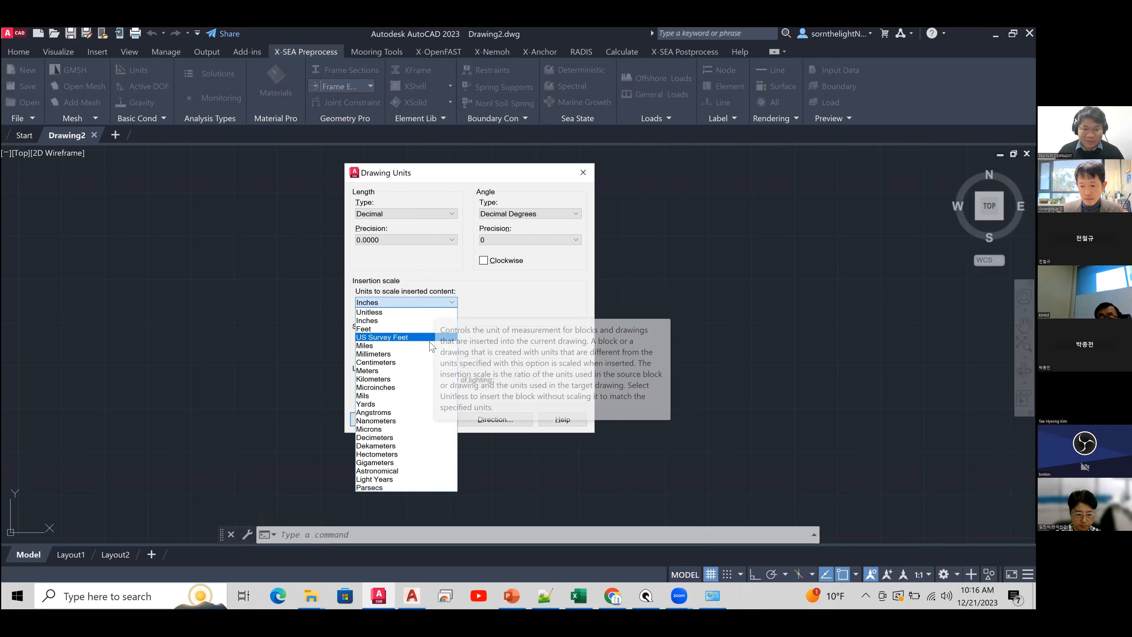
pyautogui.click(448, 370)
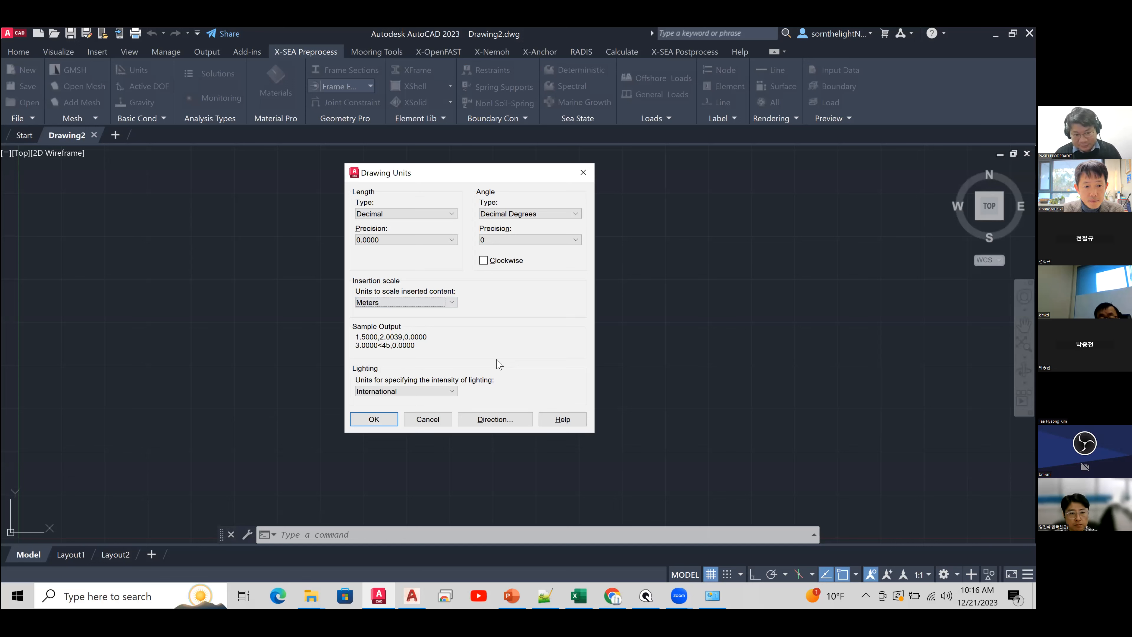
pyautogui.click(385, 423)
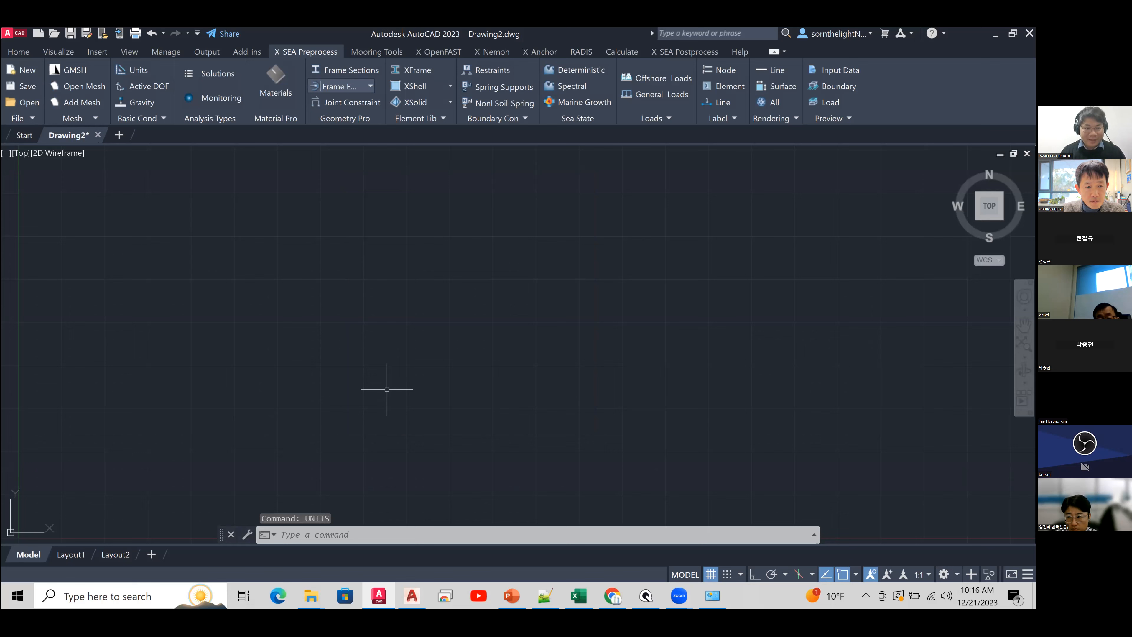
# - Set the model view to SW Isometric
pyautogui.moveTo(235, 429); pyautogui.dragTo(336, 372, button='middle')
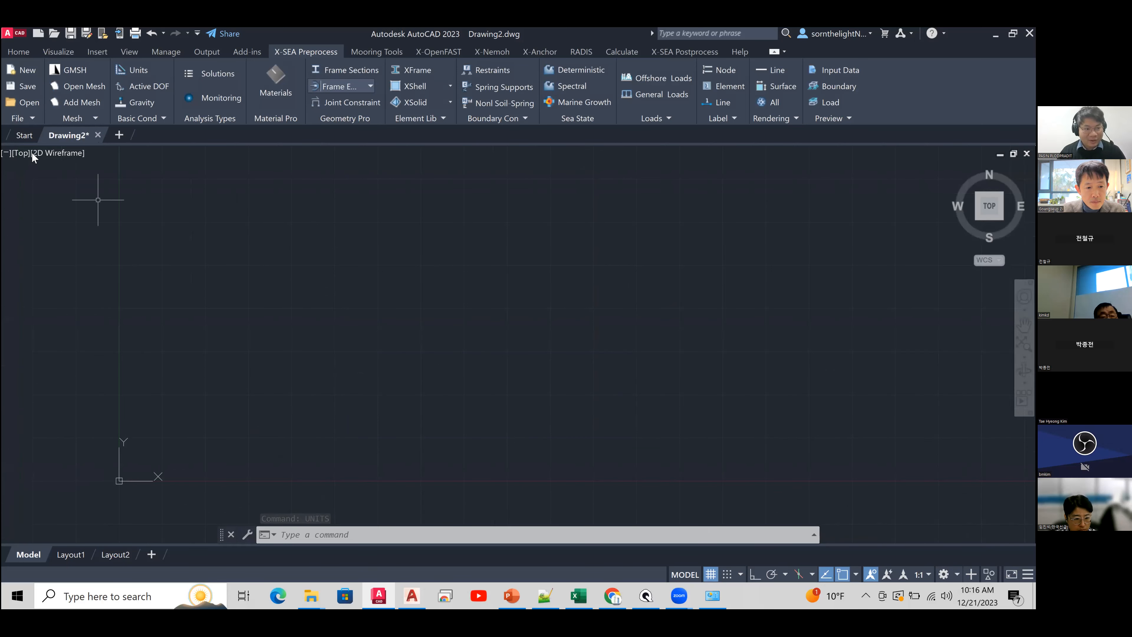
pyautogui.click(23, 153)
pyautogui.click(66, 252)
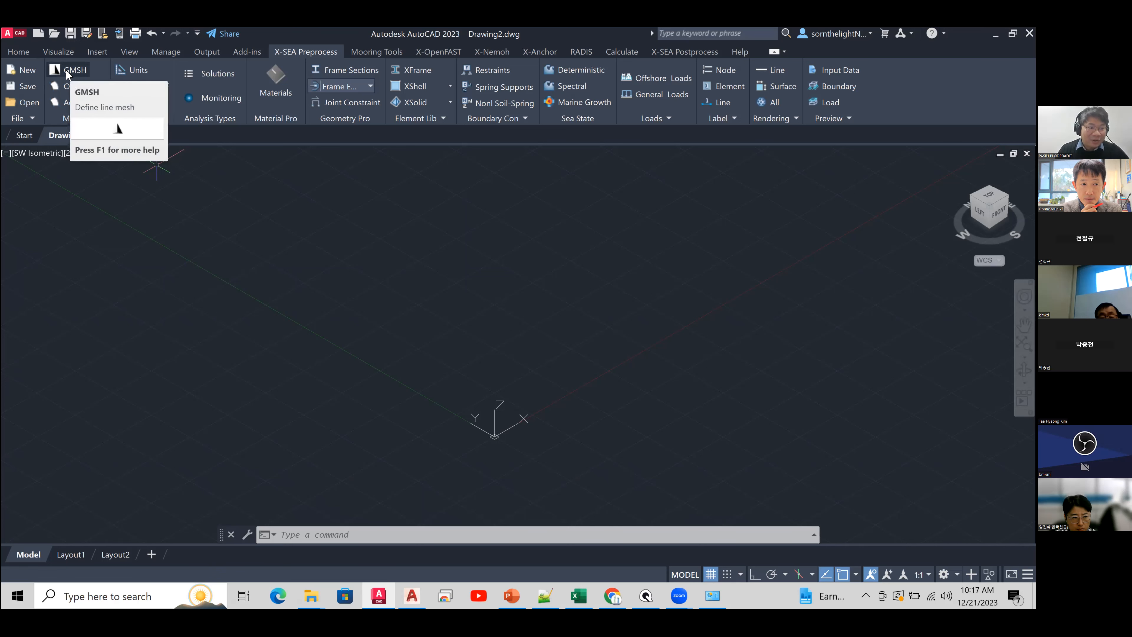
# - Draw a line from 6,6,6 to 5,5,5
pyautogui.click(26, 54)
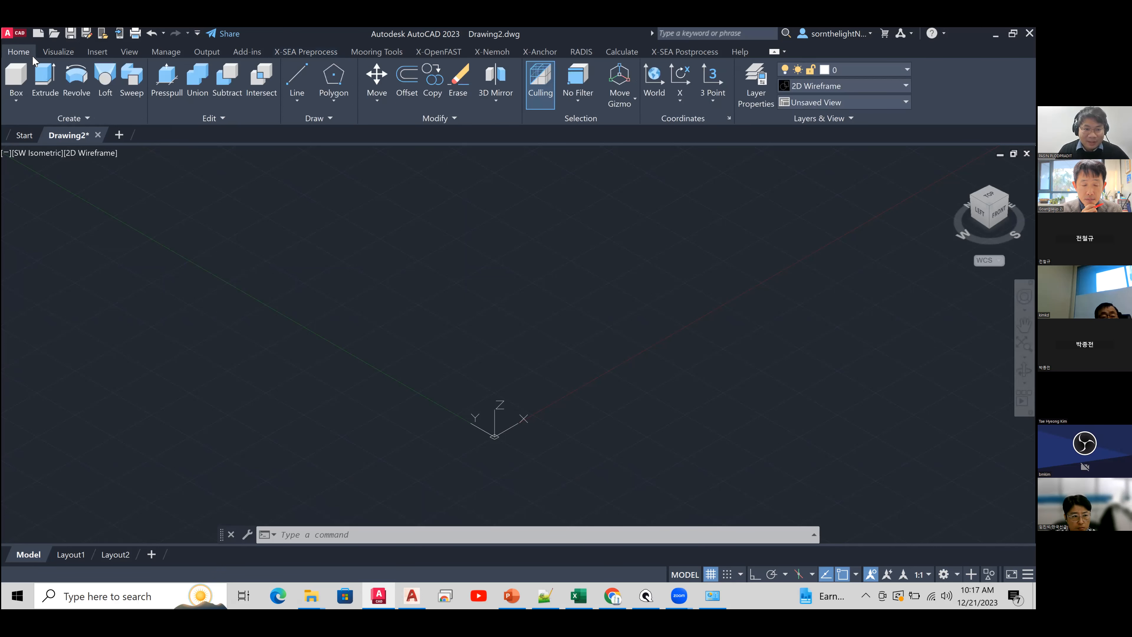
pyautogui.click(287, 80)
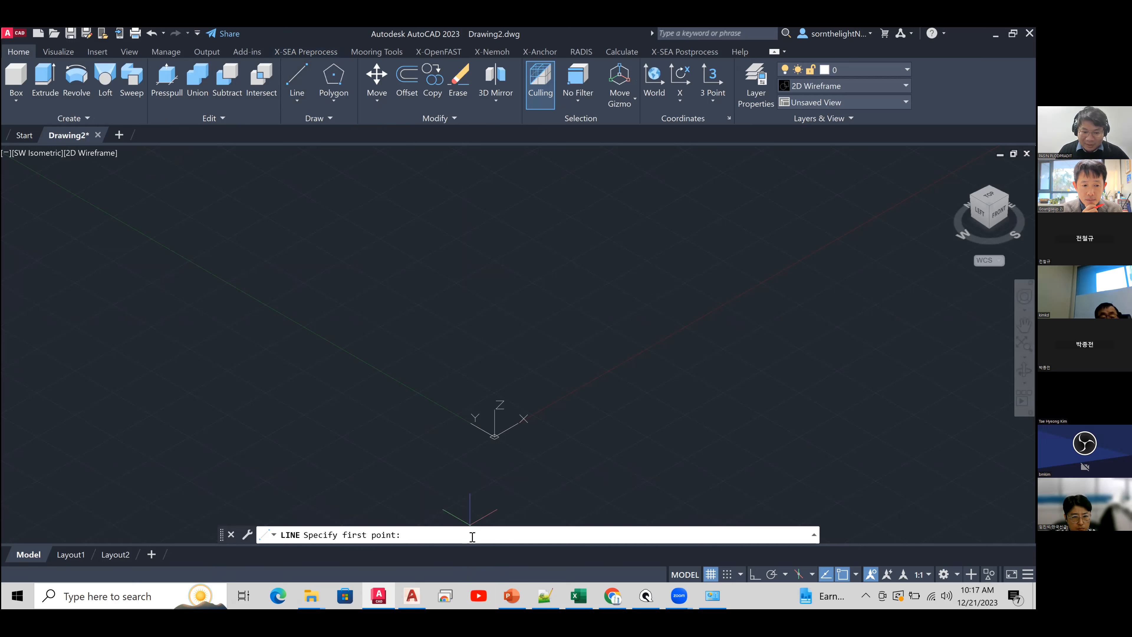
pyautogui.write('6,6,6')
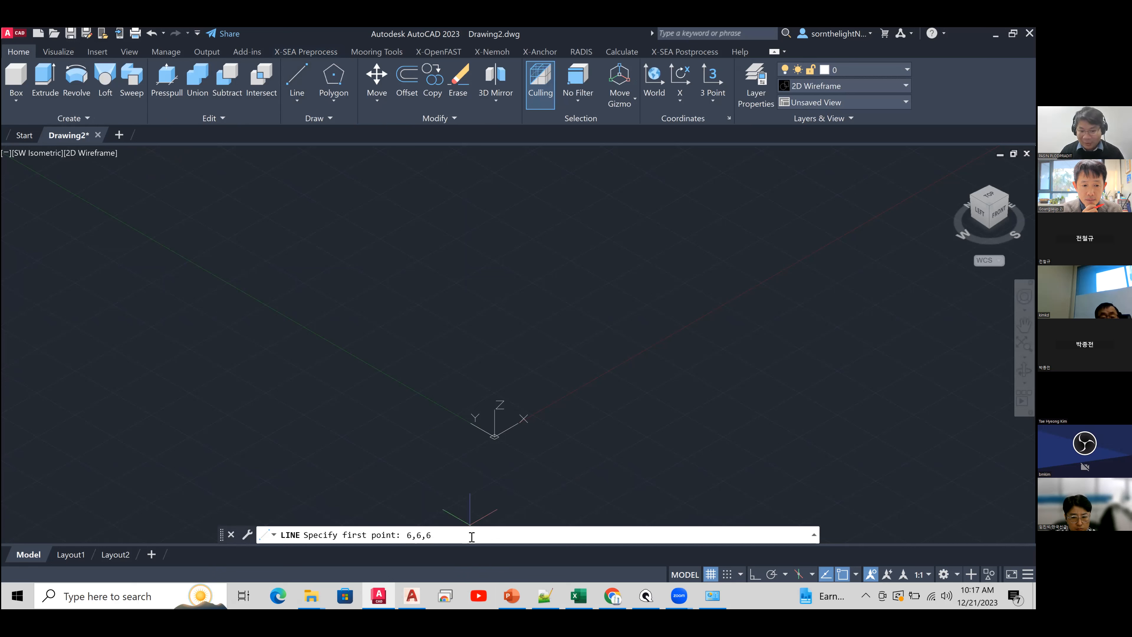
pyautogui.press('Return')
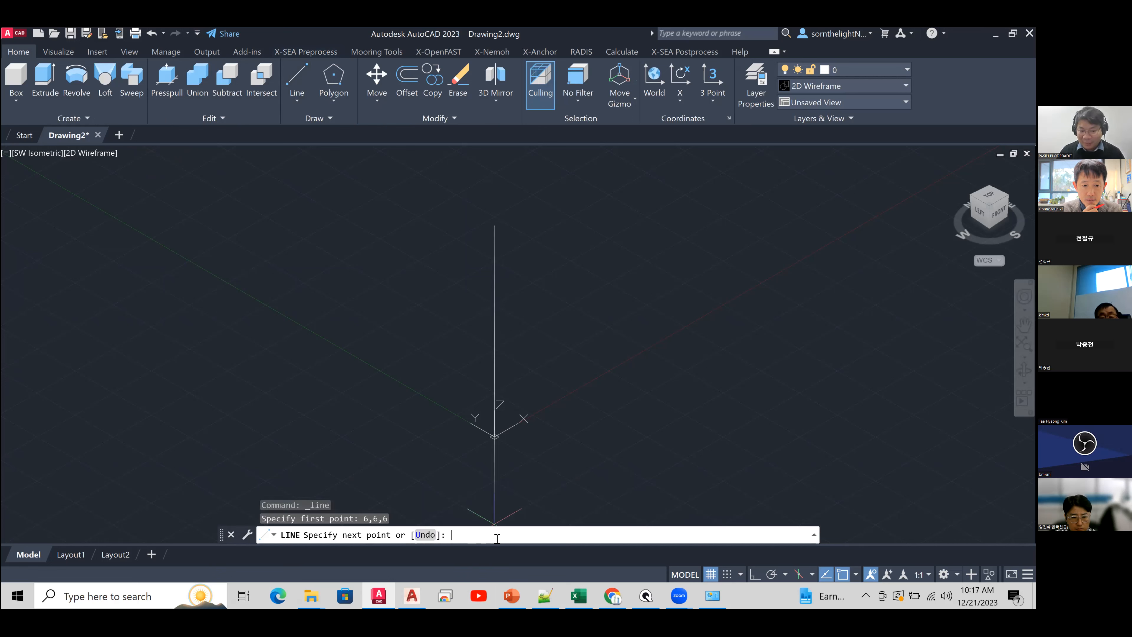
pyautogui.write('5,5,5')
pyautogui.press('Return')
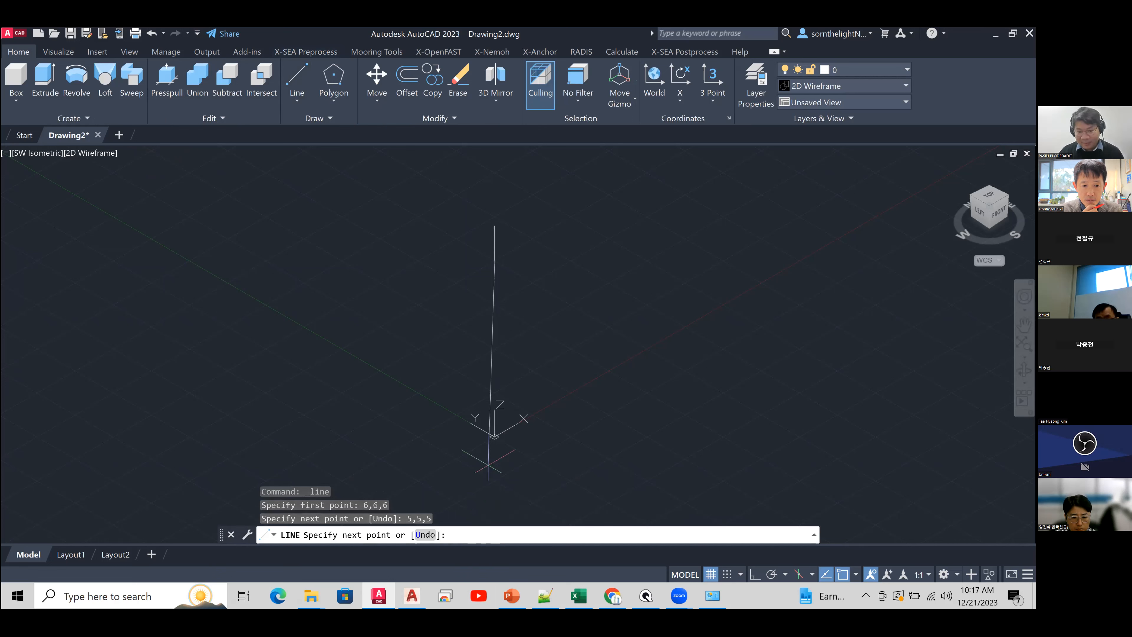
pyautogui.press('Return')
# - Draw a freehand zigzag of four connected line segments around the origin with the Line command
pyautogui.press('Return')
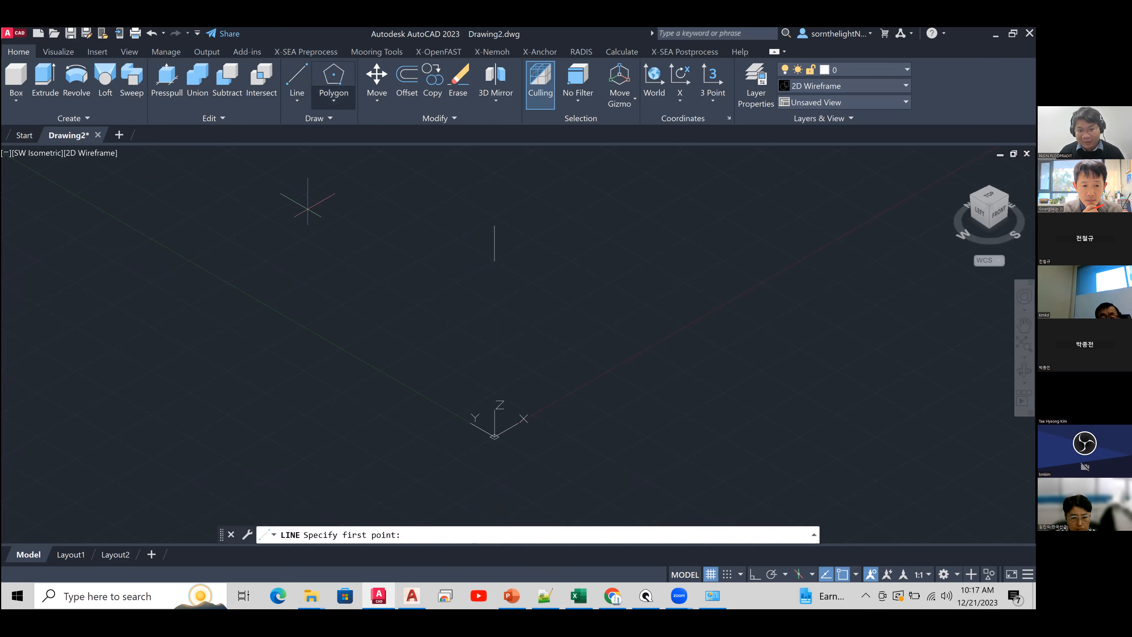
pyautogui.click(647, 464)
pyautogui.click(421, 344)
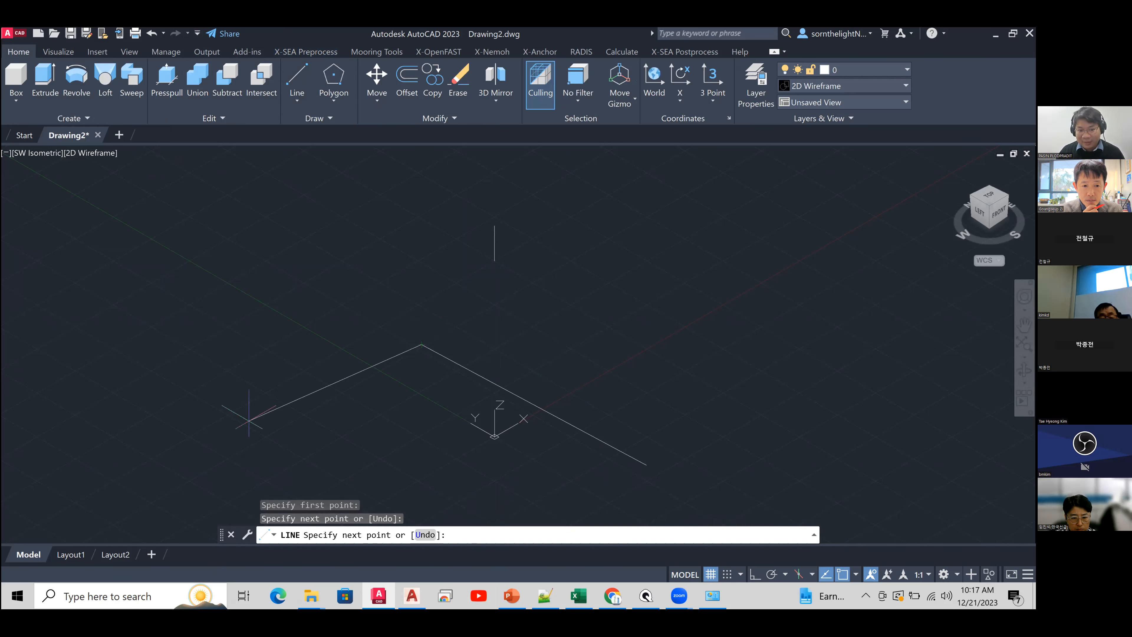
pyautogui.click(307, 417)
pyautogui.click(273, 307)
pyautogui.click(532, 335)
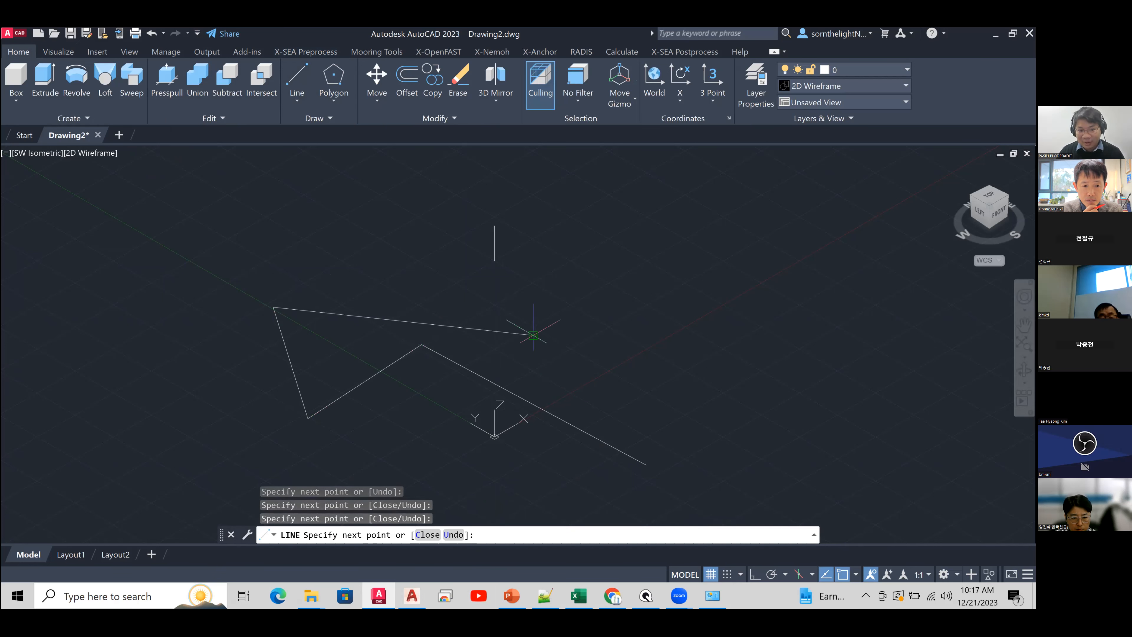
pyautogui.press('Escape')
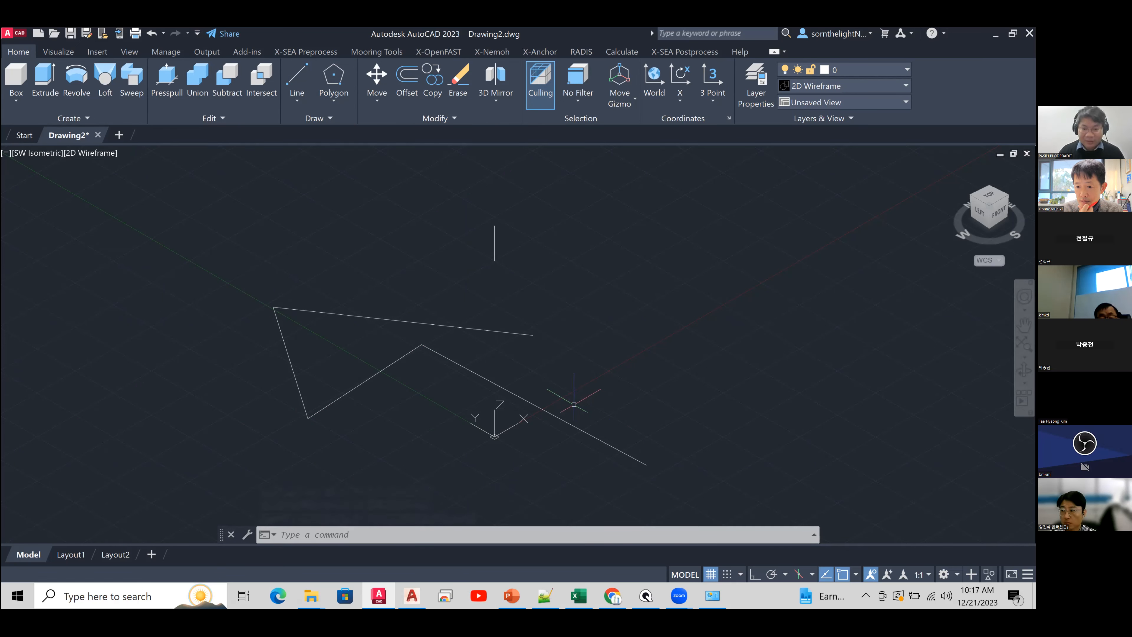
# - Erase all five lines from the model space with one crossing selection
pyautogui.click(676, 474)
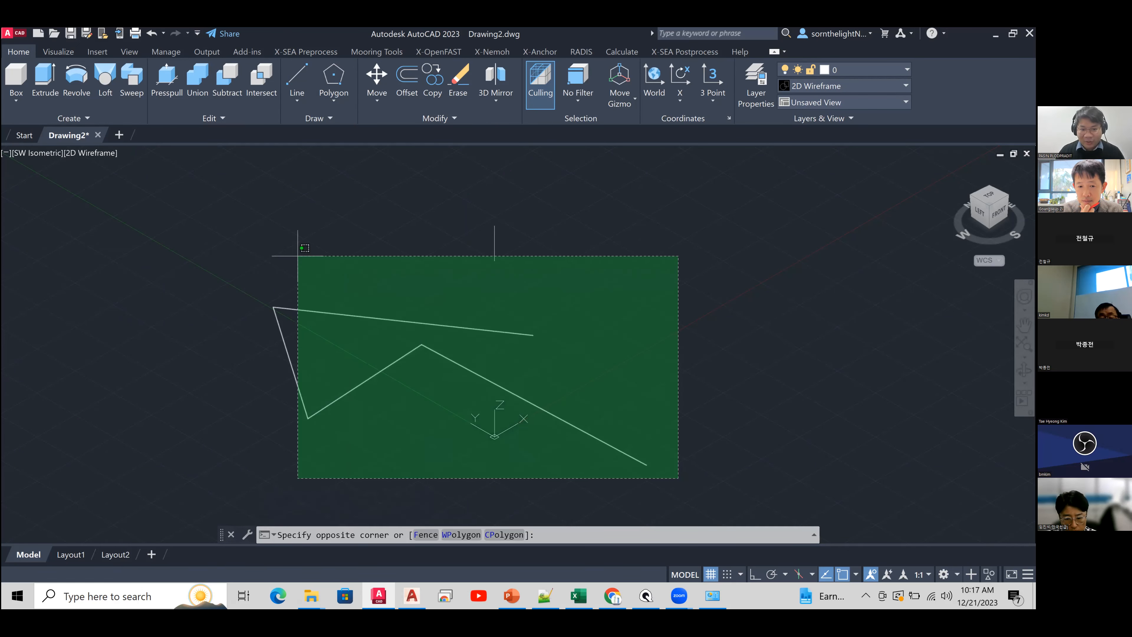
pyautogui.click(252, 235)
pyautogui.press('Delete')
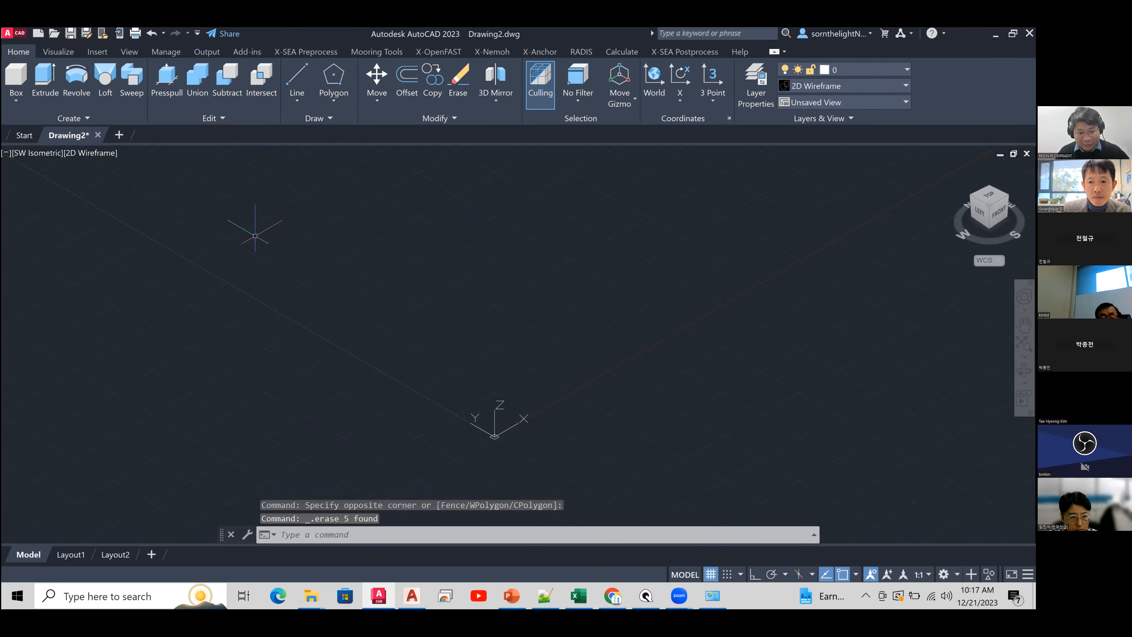
# - Switch to Chrome, examine the Coordinate and Connectivity table on page 71 of the CHAPTER I manual, and return to AutoCAD
pyautogui.click(624, 592)
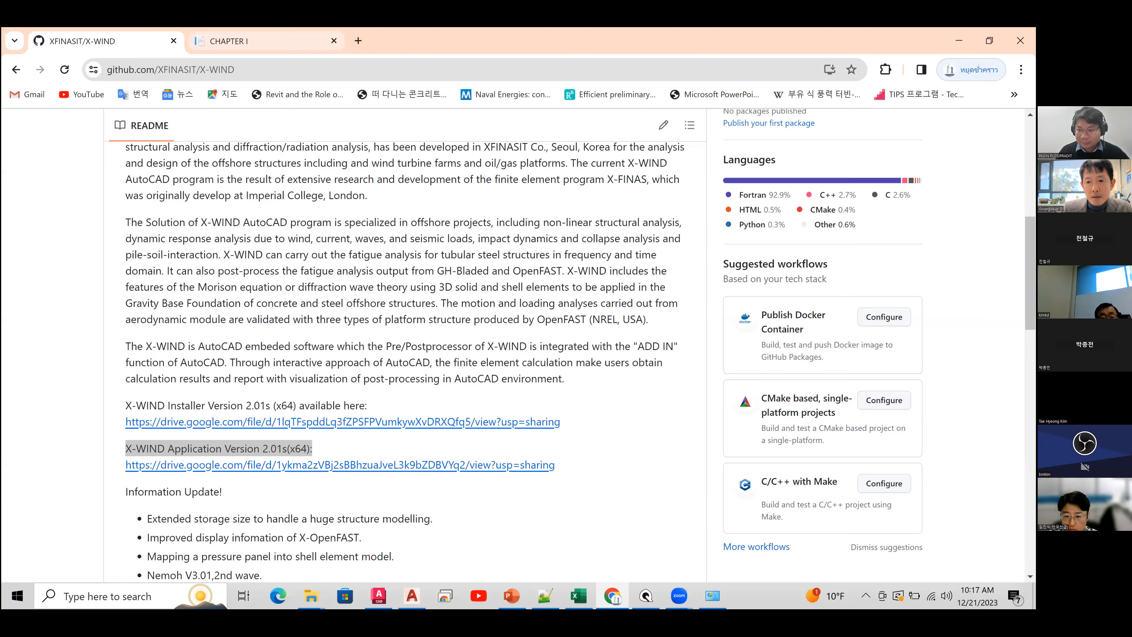
pyautogui.click(266, 41)
pyautogui.scroll(-2, 613, 339)
pyautogui.moveTo(1030, 179); pyautogui.dragTo(1030, 498)
pyautogui.scroll(-12, 664, 386)
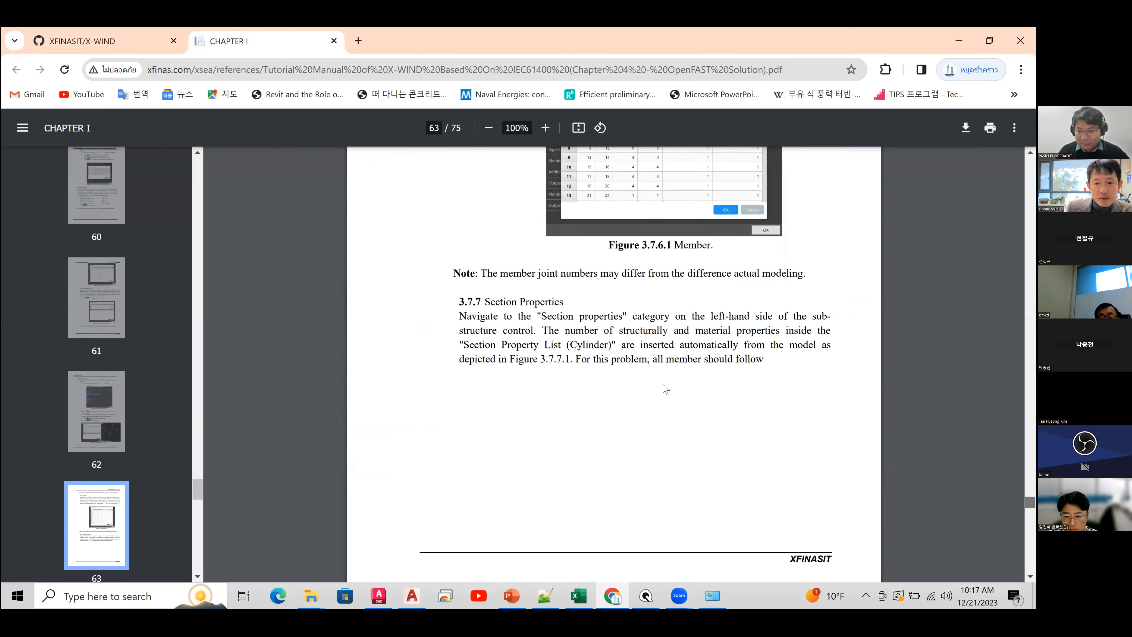
pyautogui.scroll(-10, 673, 388)
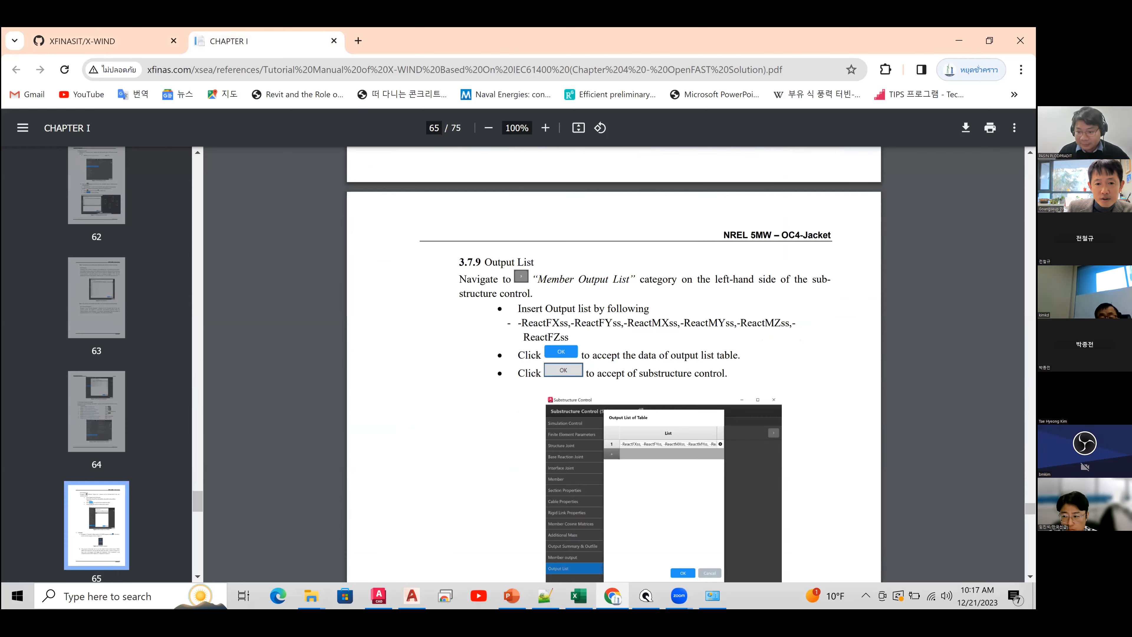
pyautogui.scroll(-20, 597, 413)
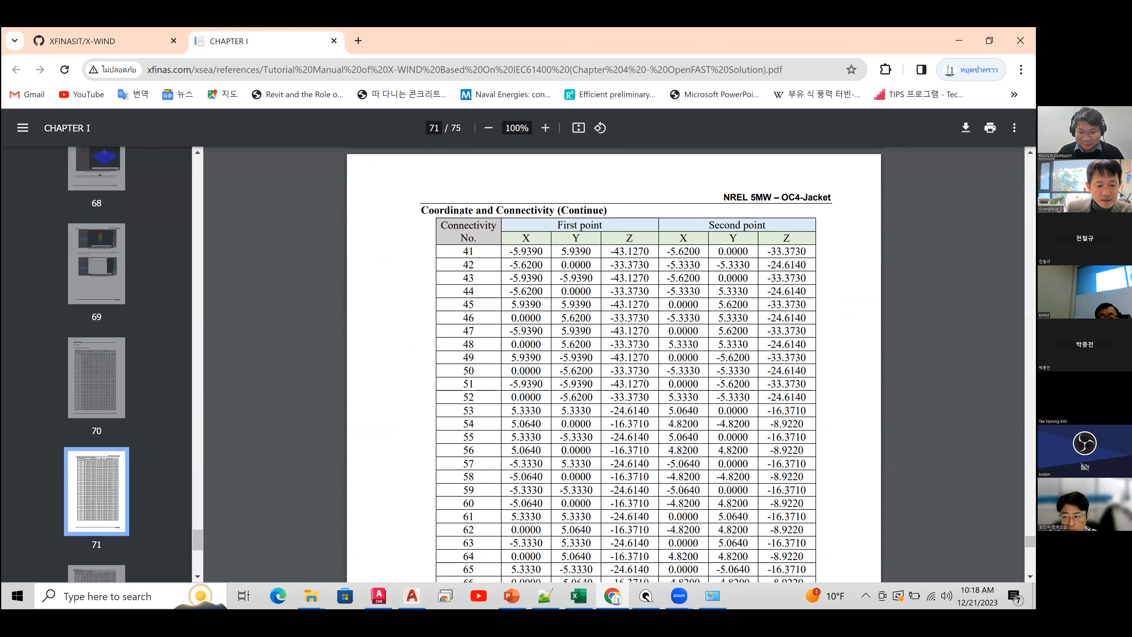
pyautogui.click(958, 41)
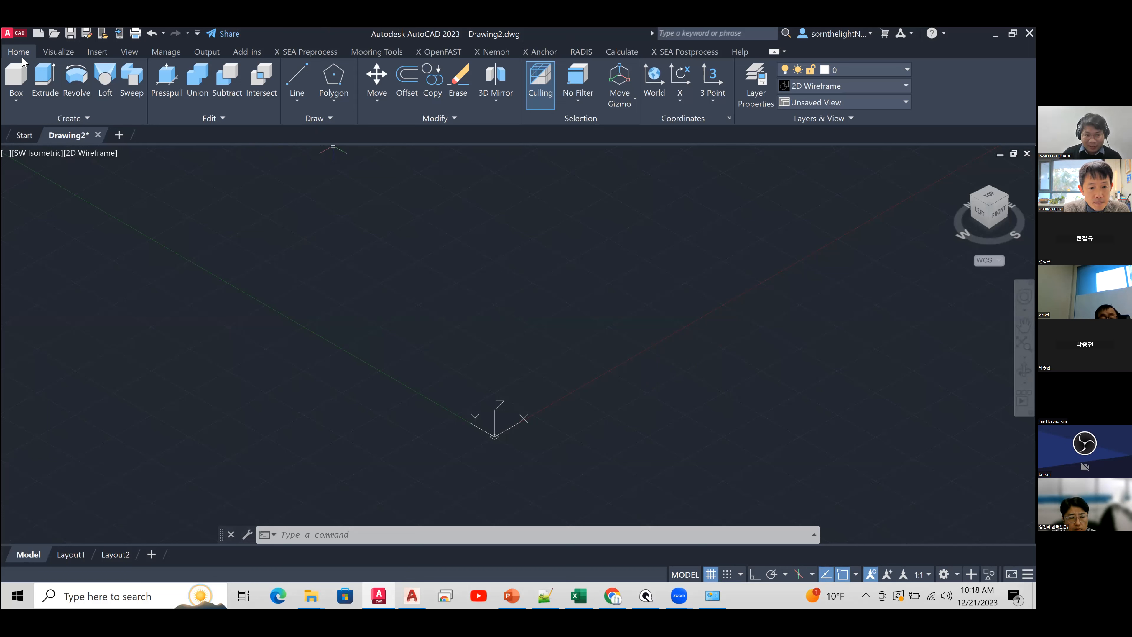
# - Draw a single line from 6,6,6 to 5,5,5 with the Line command
pyautogui.click(303, 80)
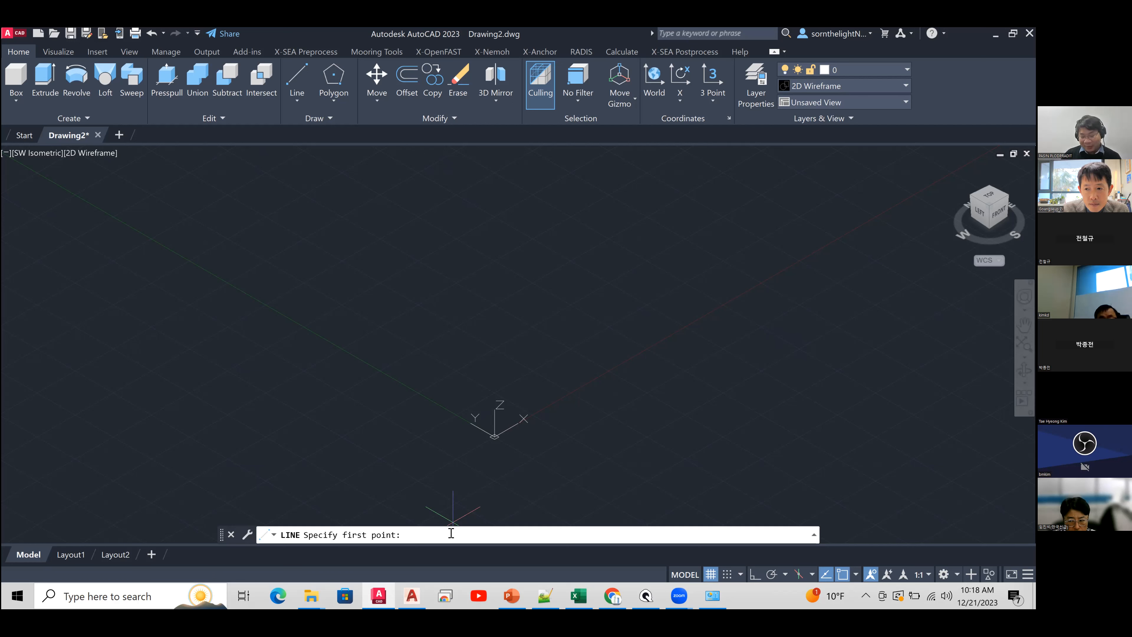
pyautogui.write(',6,6,')
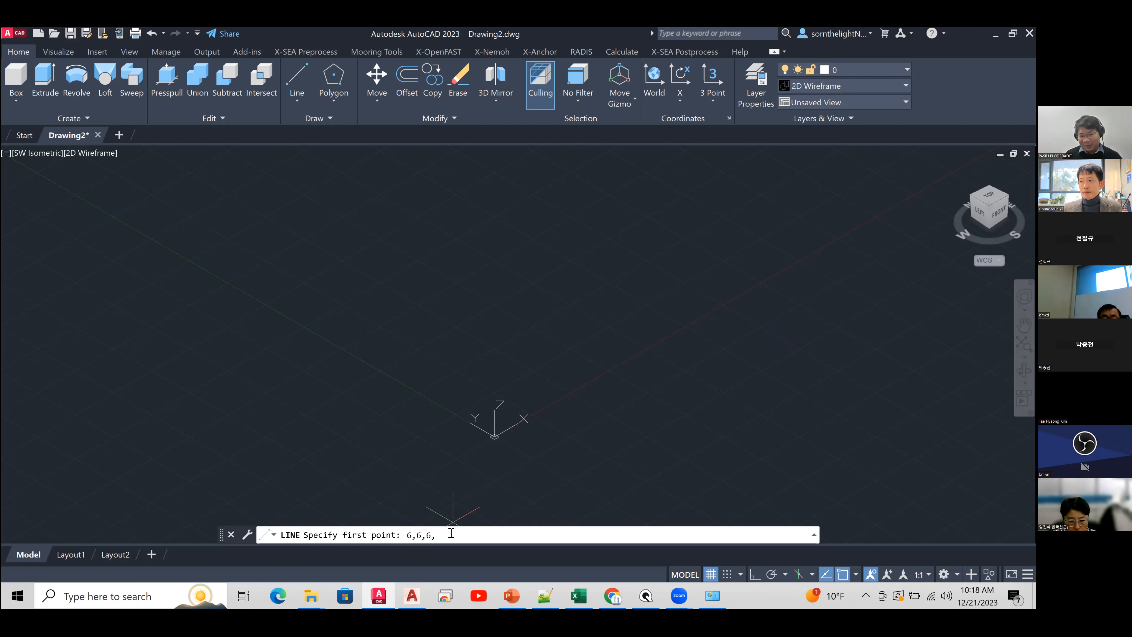
pyautogui.press('BackSpace')
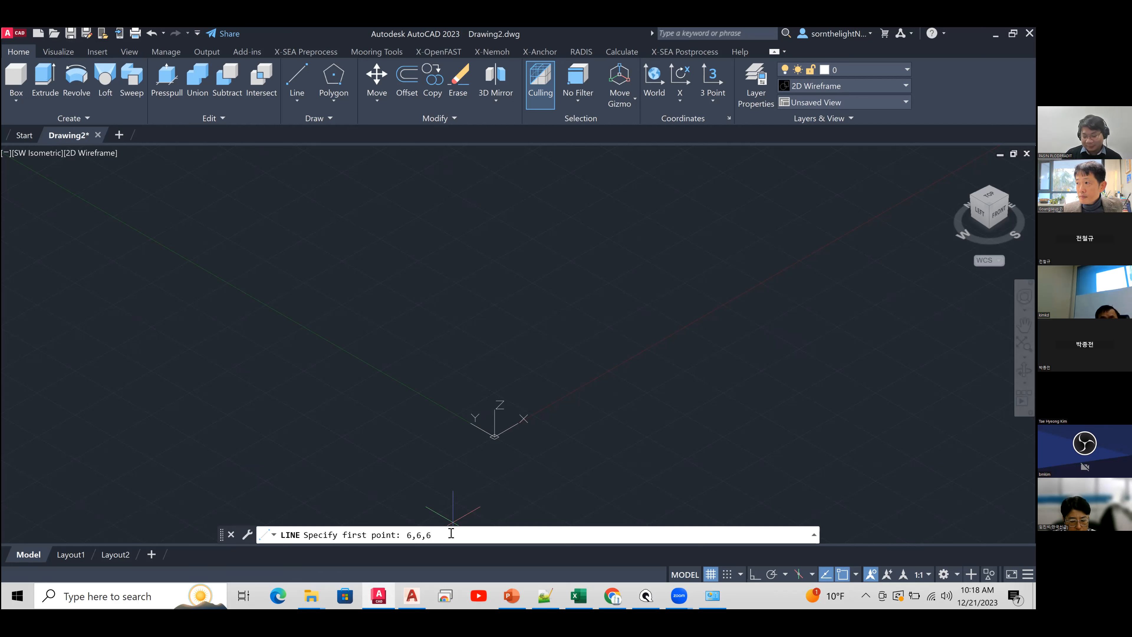
pyautogui.press('Return')
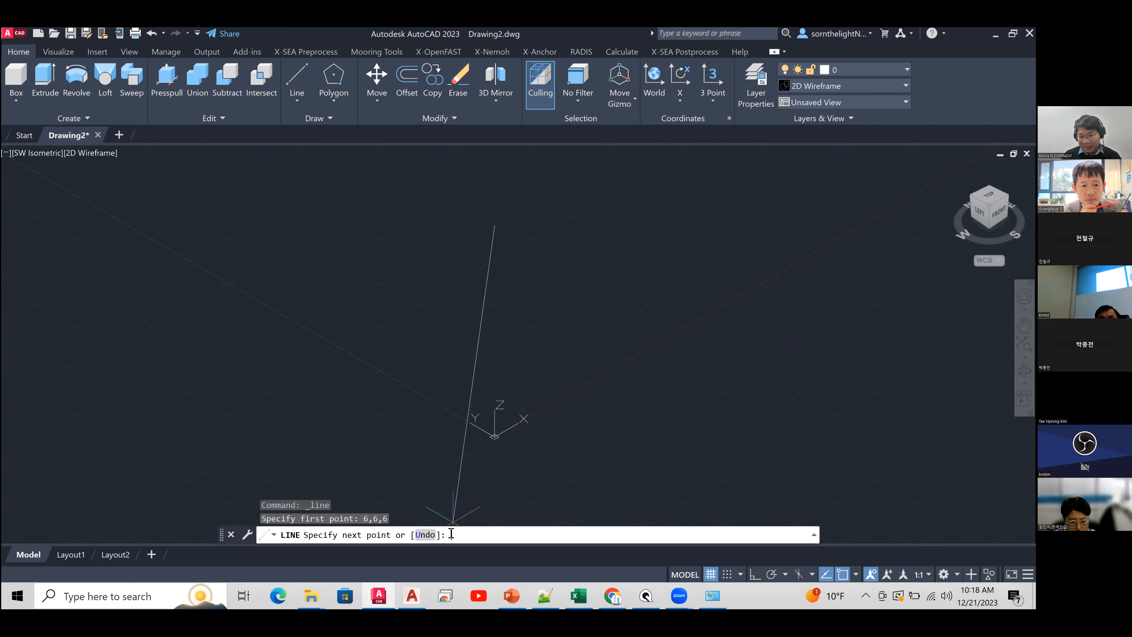
pyautogui.write('5,5,5,')
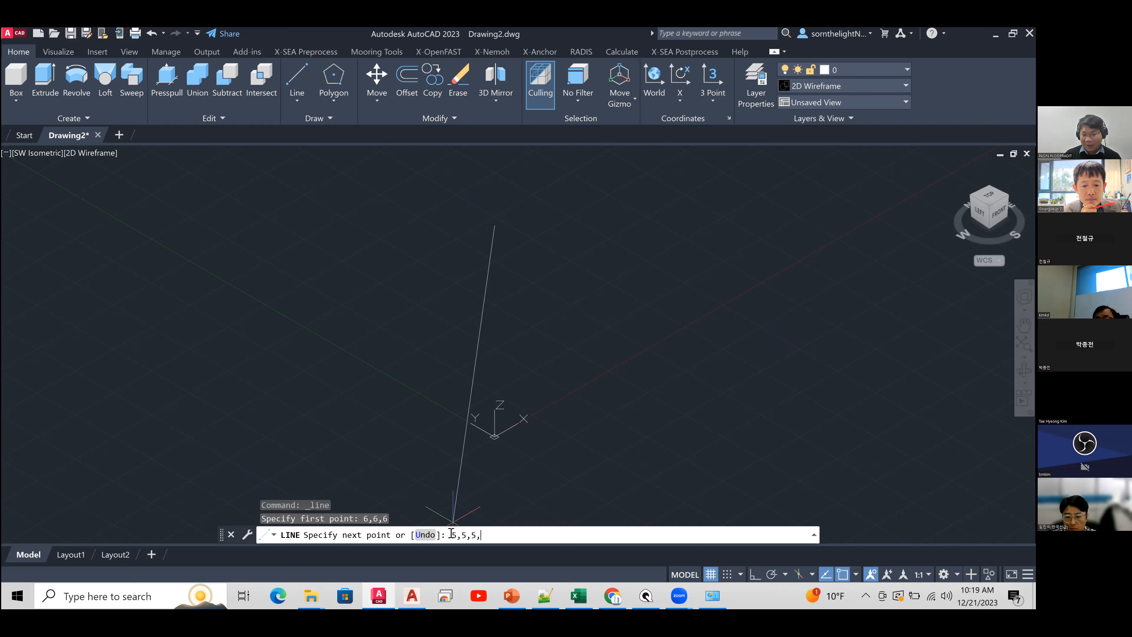
pyautogui.press('Return')
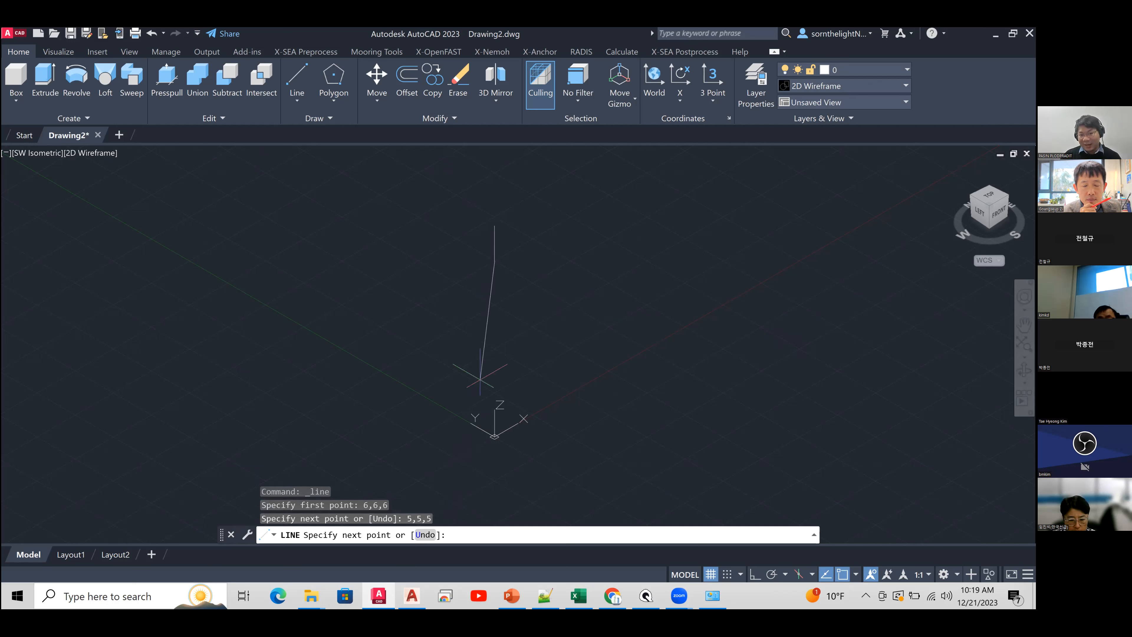
pyautogui.press('Escape')
# - Erase the line between 6,6,6 and 5,5,5 using a crossing selection
pyautogui.click(560, 345)
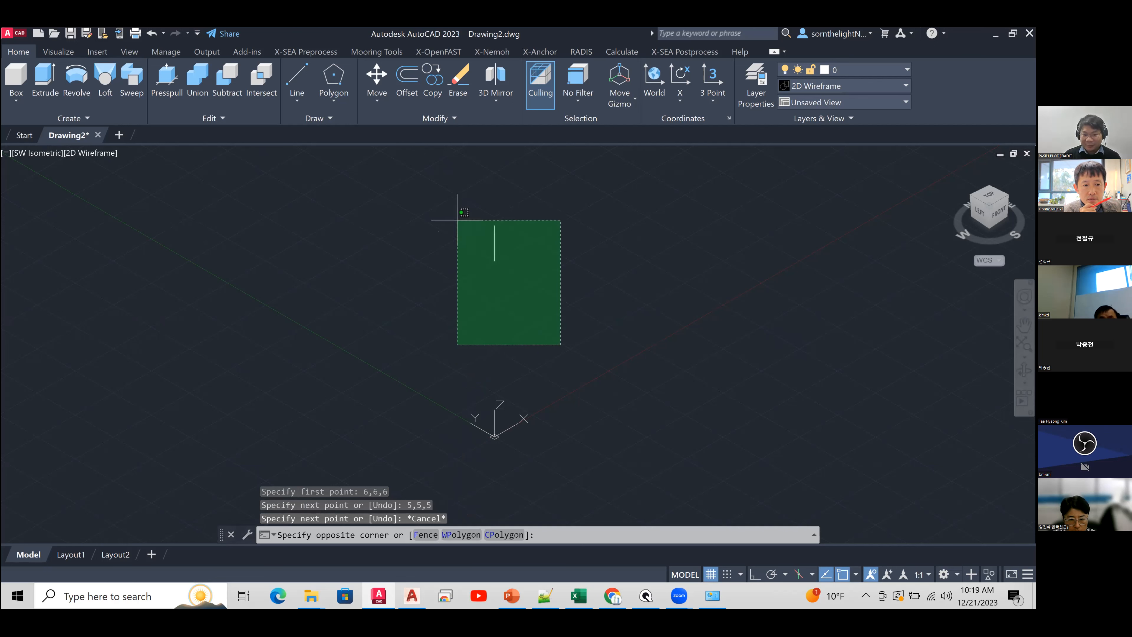
pyautogui.click(458, 220)
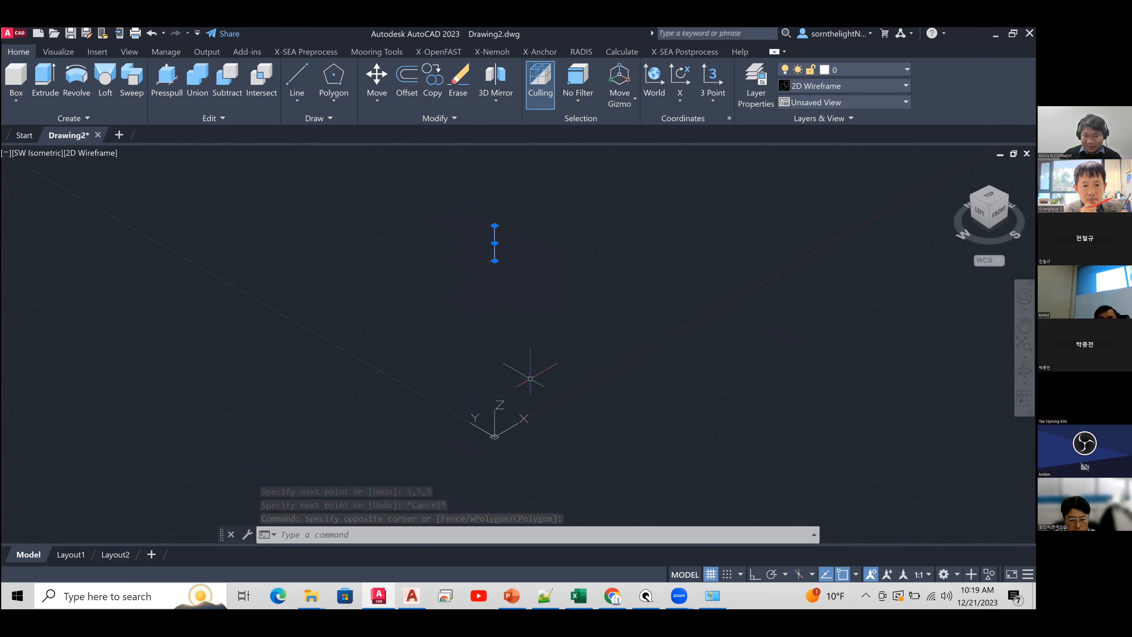
pyautogui.press('Delete')
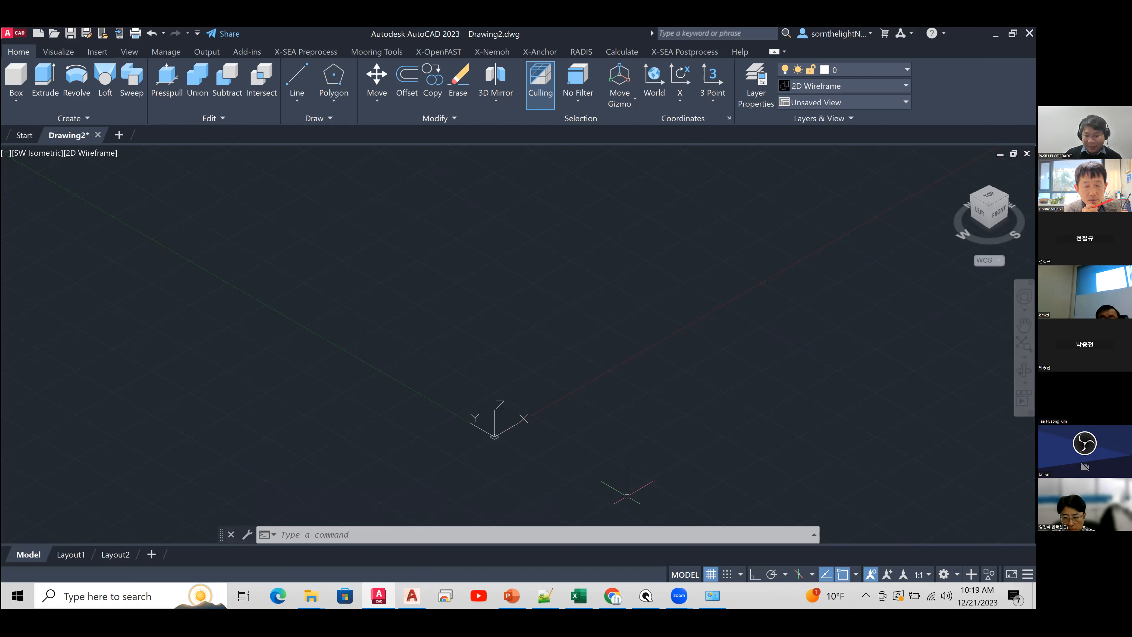
# - Switch to the manual in Chrome and examine the first-point and second-point coordinates in table A.1 Coordinate and Connectivity on page 70
pyautogui.click(614, 596)
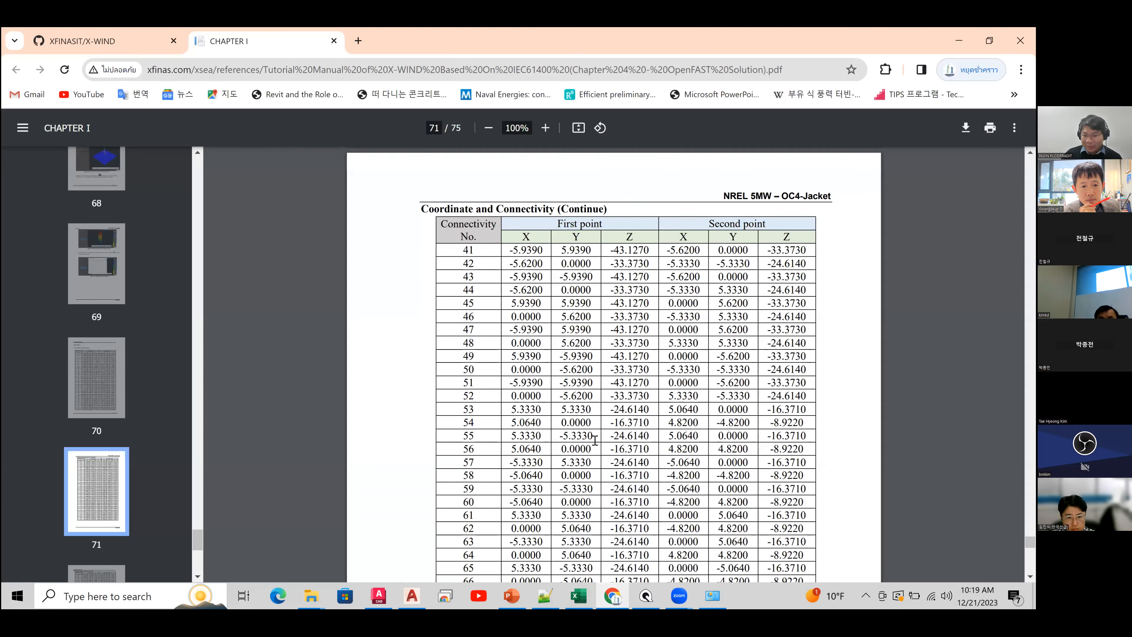
pyautogui.scroll(-5, 595, 441)
pyautogui.scroll(10, 595, 440)
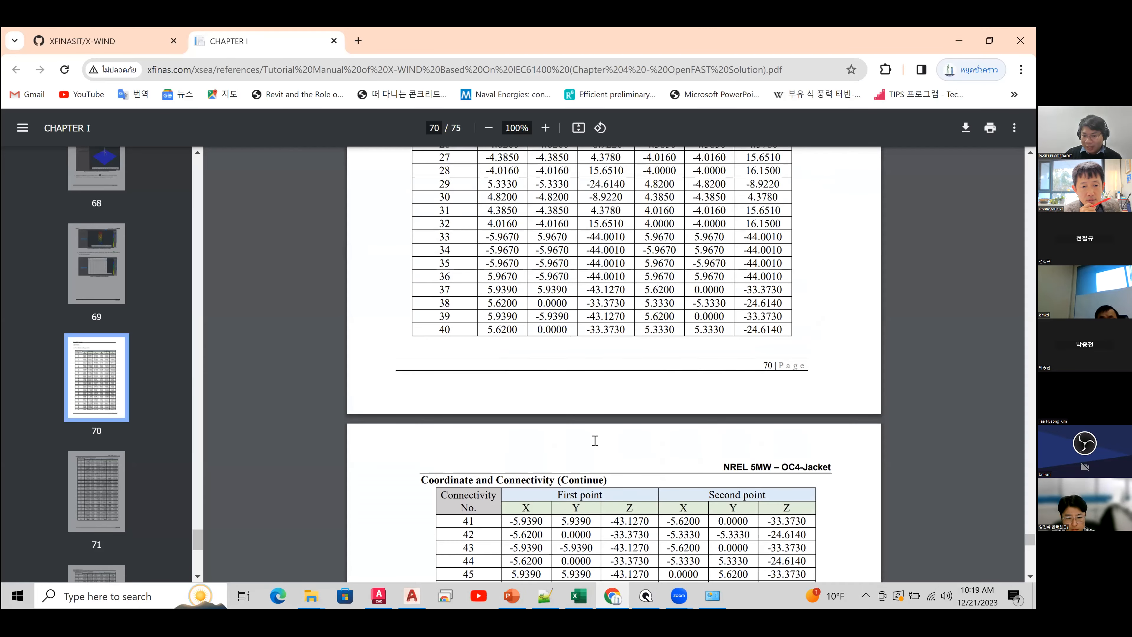
pyautogui.scroll(8, 595, 440)
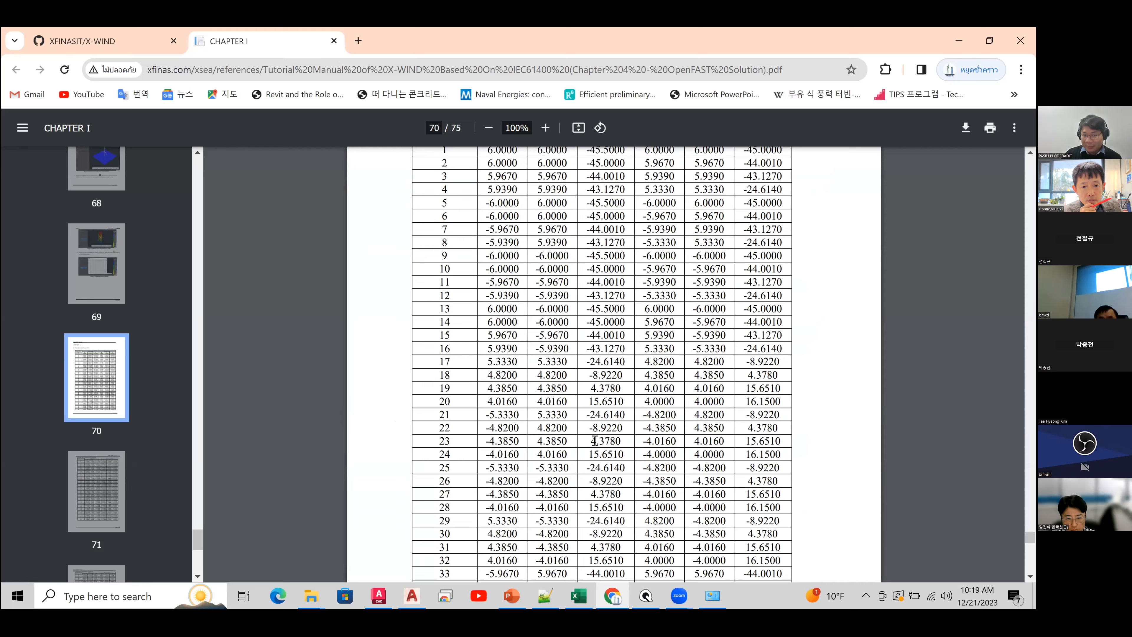
pyautogui.scroll(4, 595, 440)
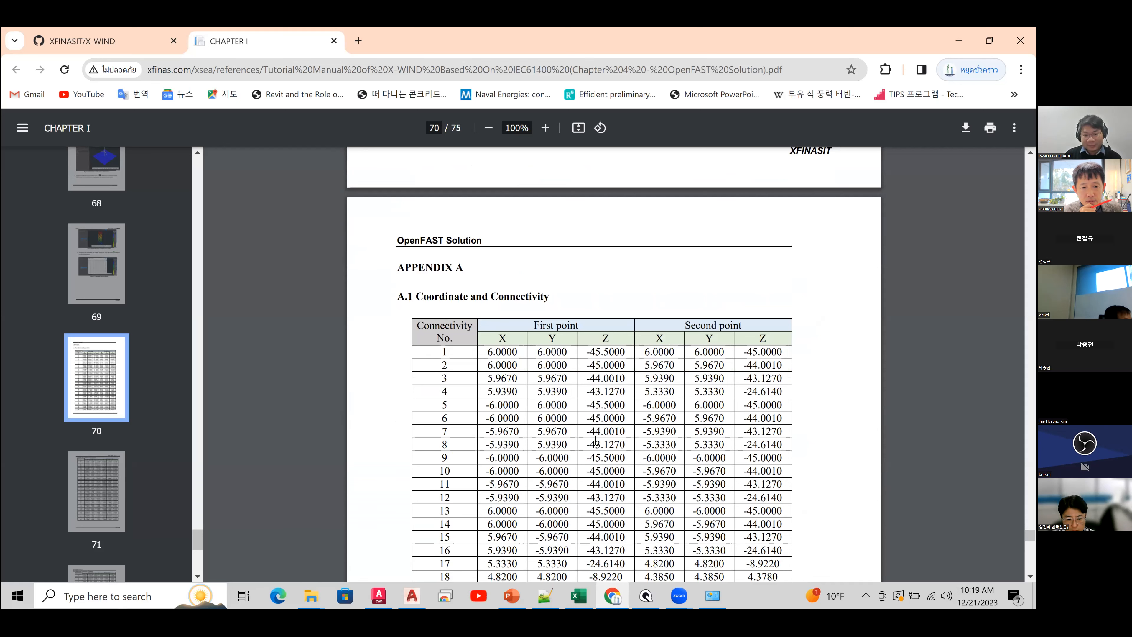
pyautogui.scroll(-1, 594, 437)
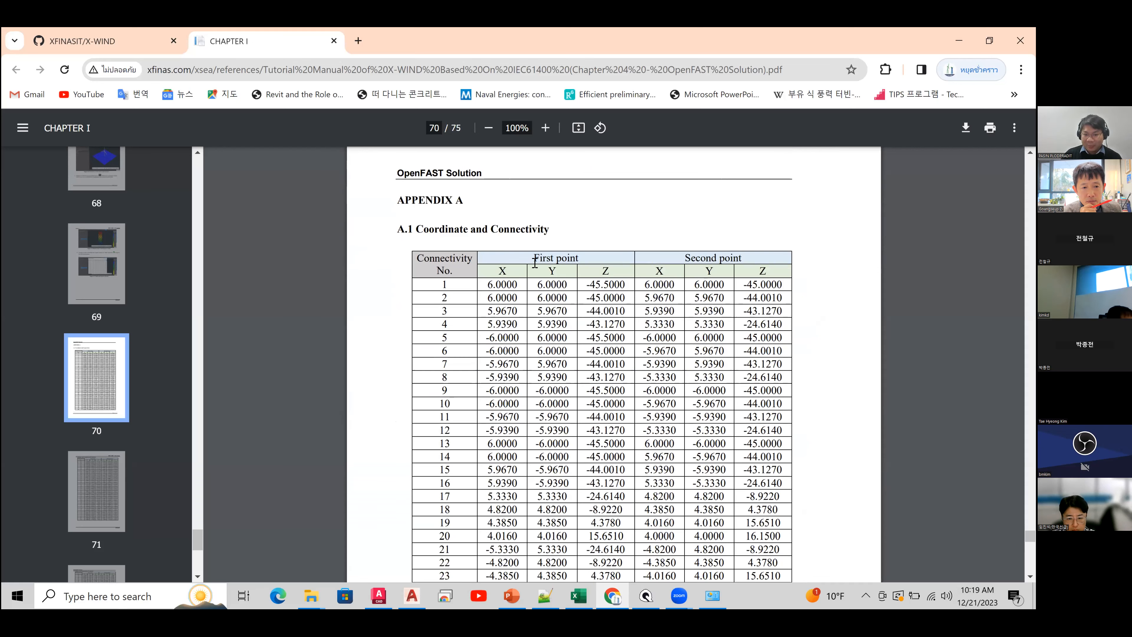
pyautogui.moveTo(609, 256); pyautogui.dragTo(619, 257)
pyautogui.click(750, 259)
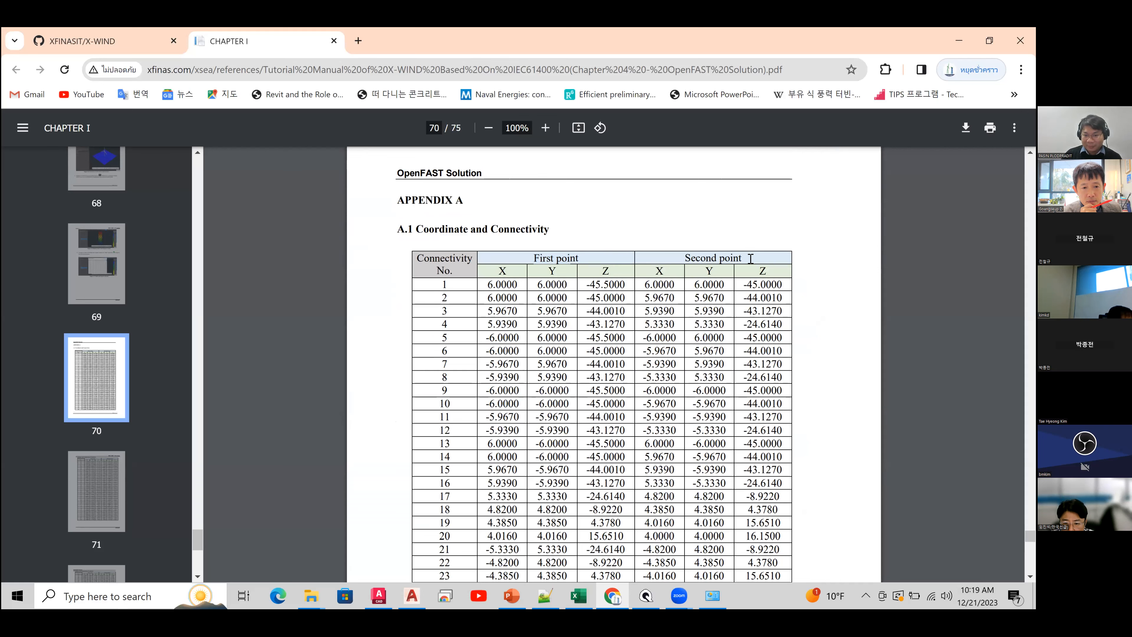
# - Read through the connectivity table to its last row, highlight row 112, and switch back to AutoCAD 2023
pyautogui.scroll(-8, 744, 394)
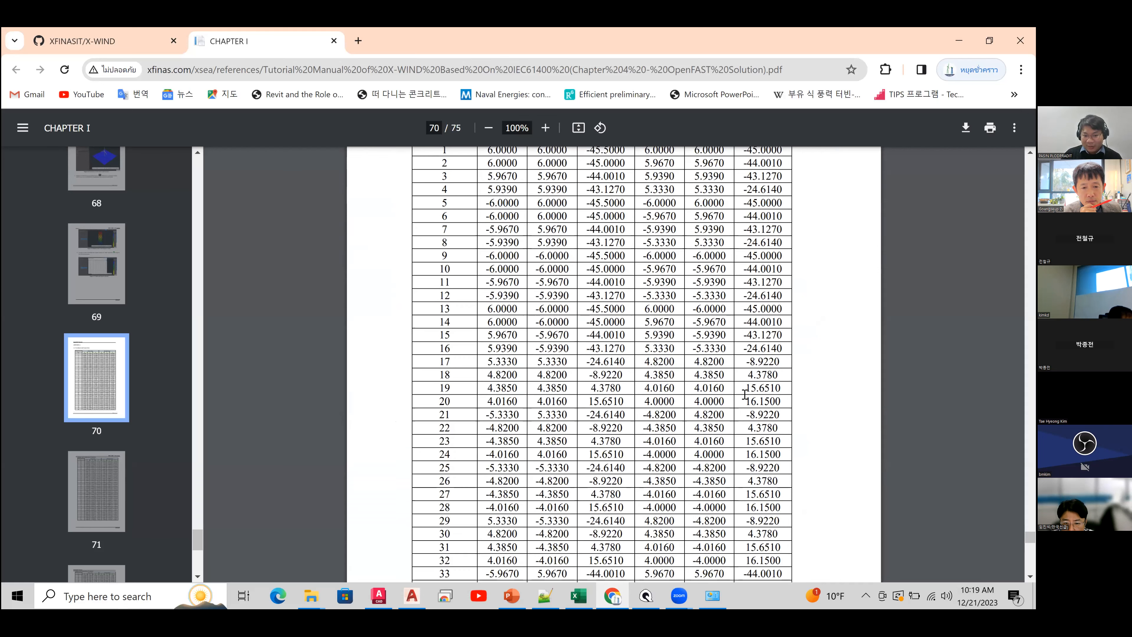
pyautogui.scroll(-16, 745, 394)
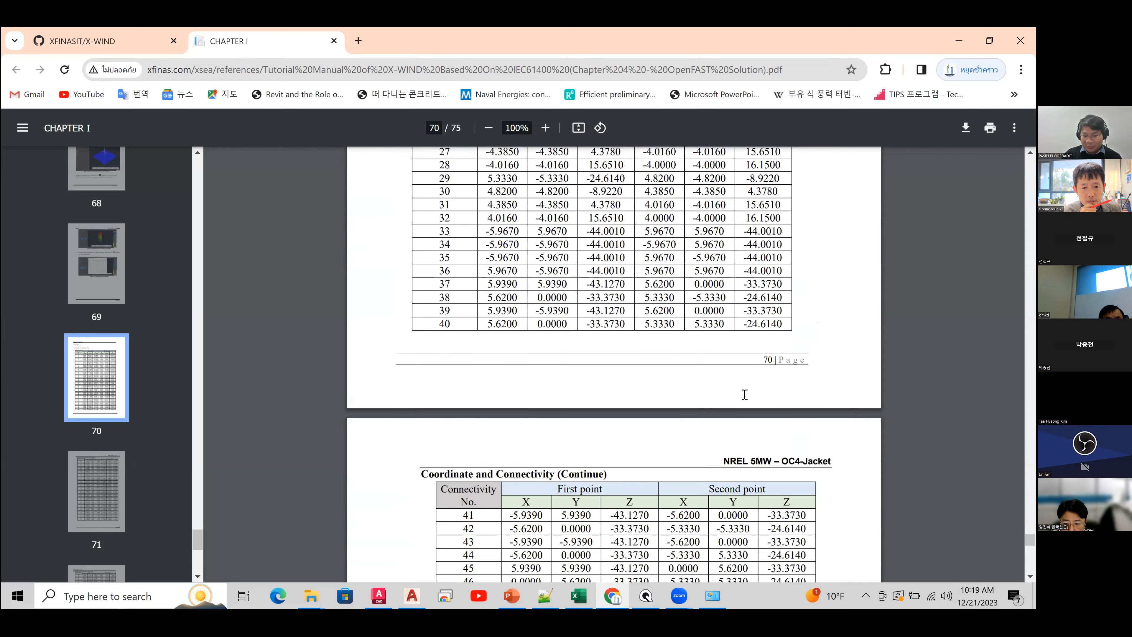
pyautogui.scroll(-12, 745, 394)
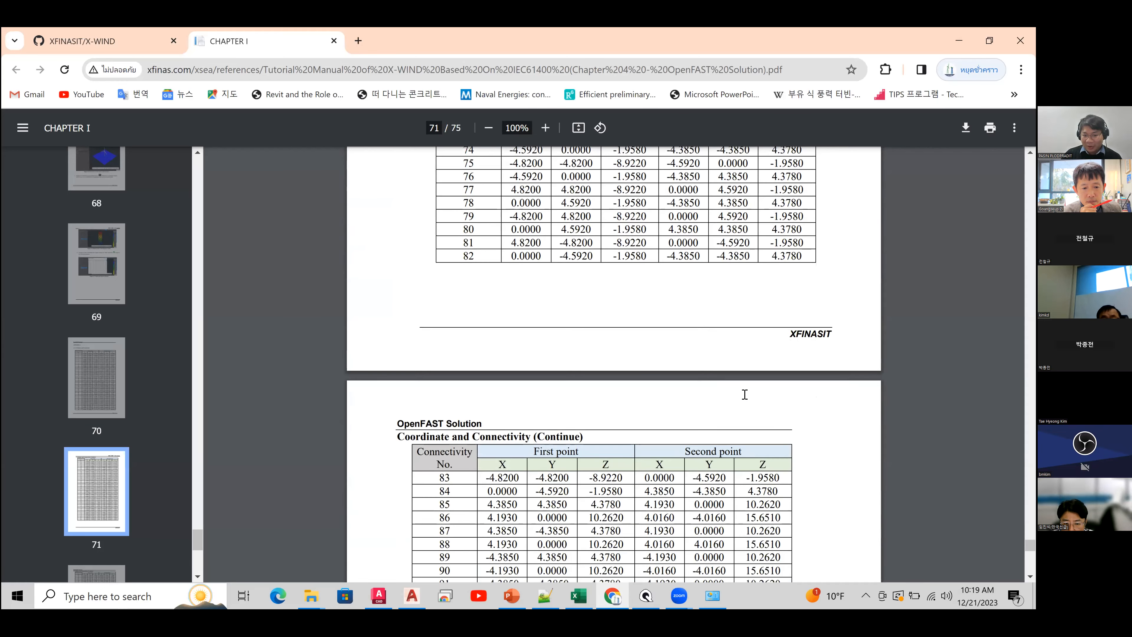
pyautogui.moveTo(431, 458); pyautogui.dragTo(453, 458)
pyautogui.moveTo(637, 457); pyautogui.dragTo(779, 454)
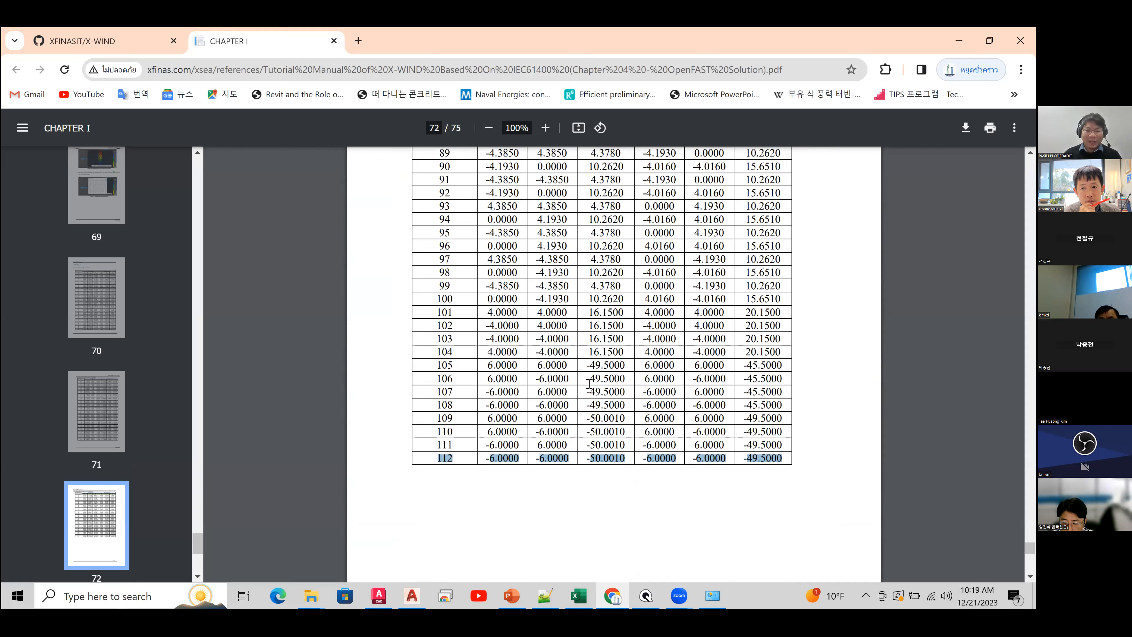
pyautogui.moveTo(404, 595)
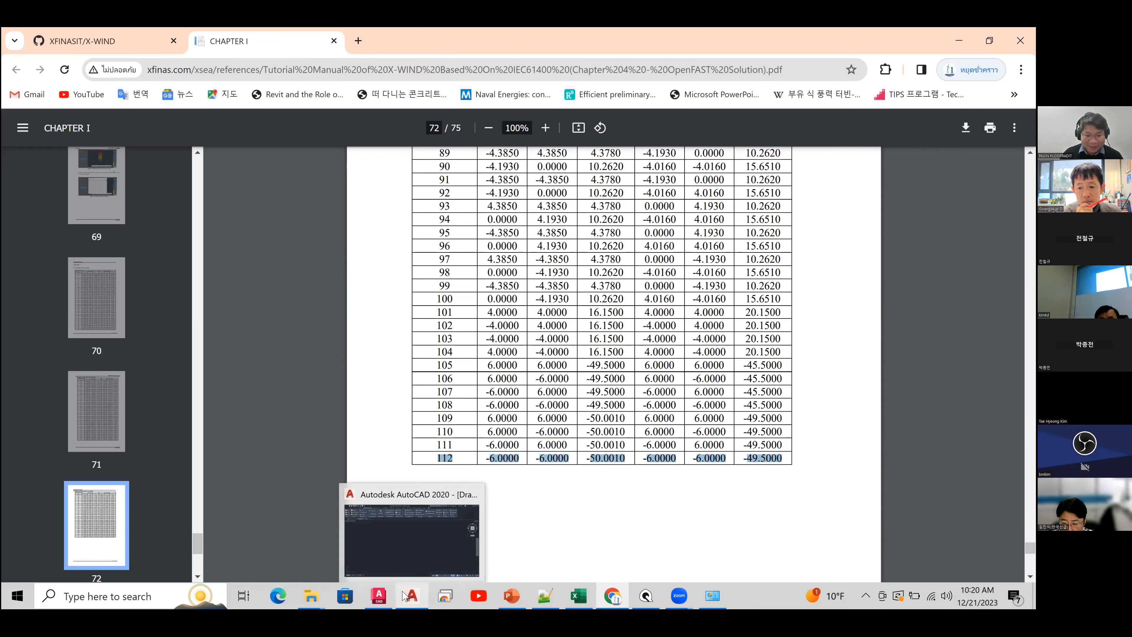
pyautogui.click(386, 596)
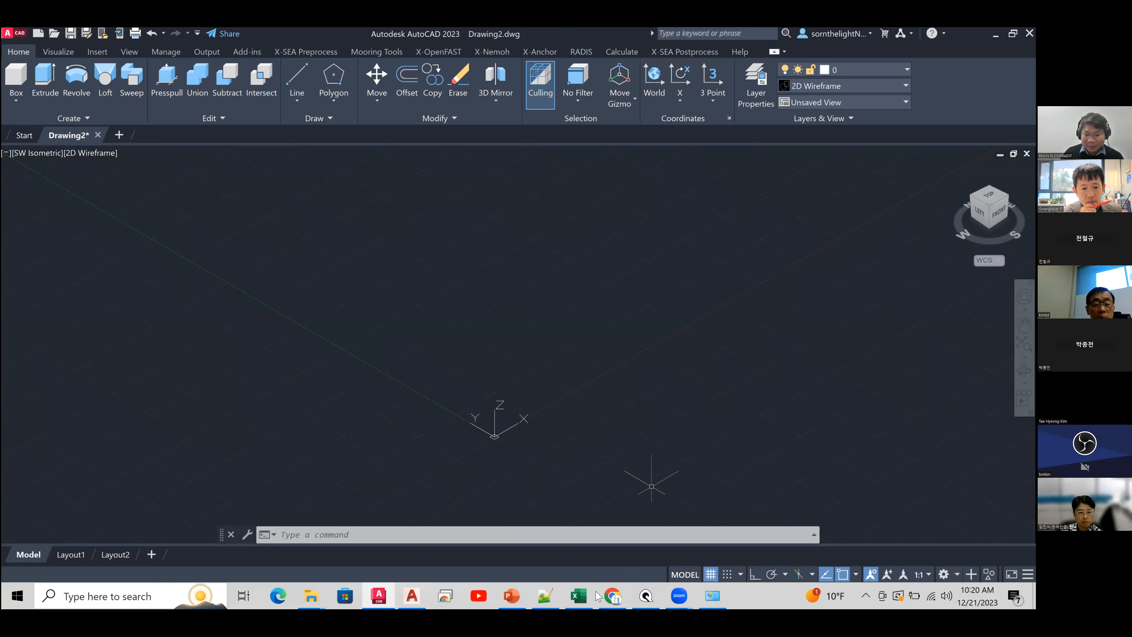
# - Switch to the manual in Chrome and highlight the heading "A.2 Coordinate and Connectivity (AutoCAD Command)" on page 73
pyautogui.click(610, 595)
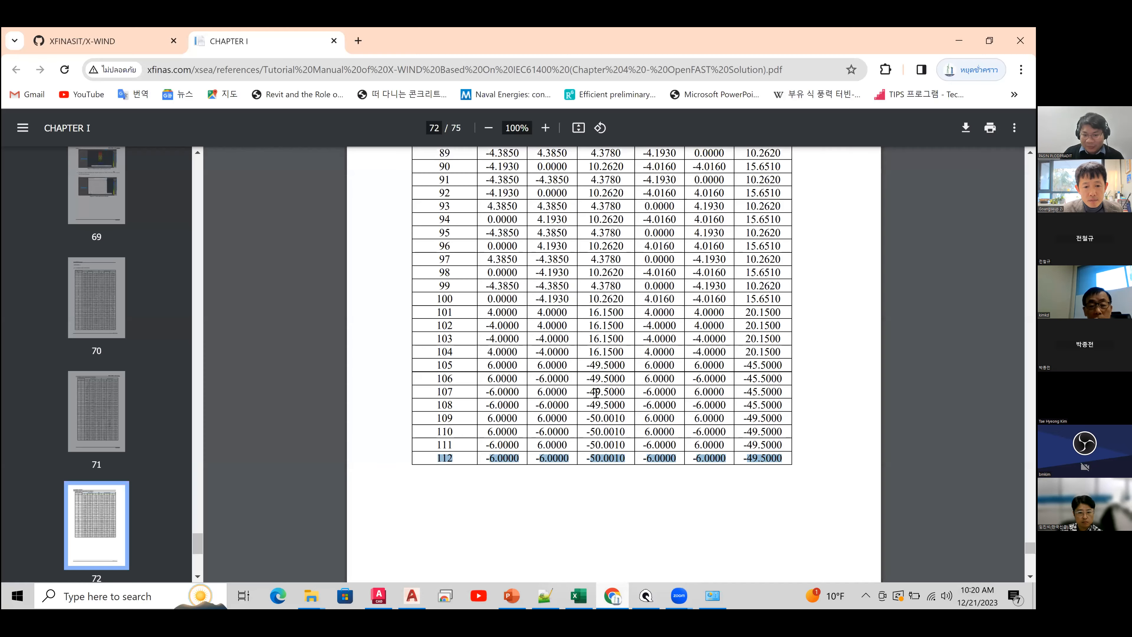
pyautogui.scroll(-5, 595, 394)
pyautogui.scroll(-5, 596, 394)
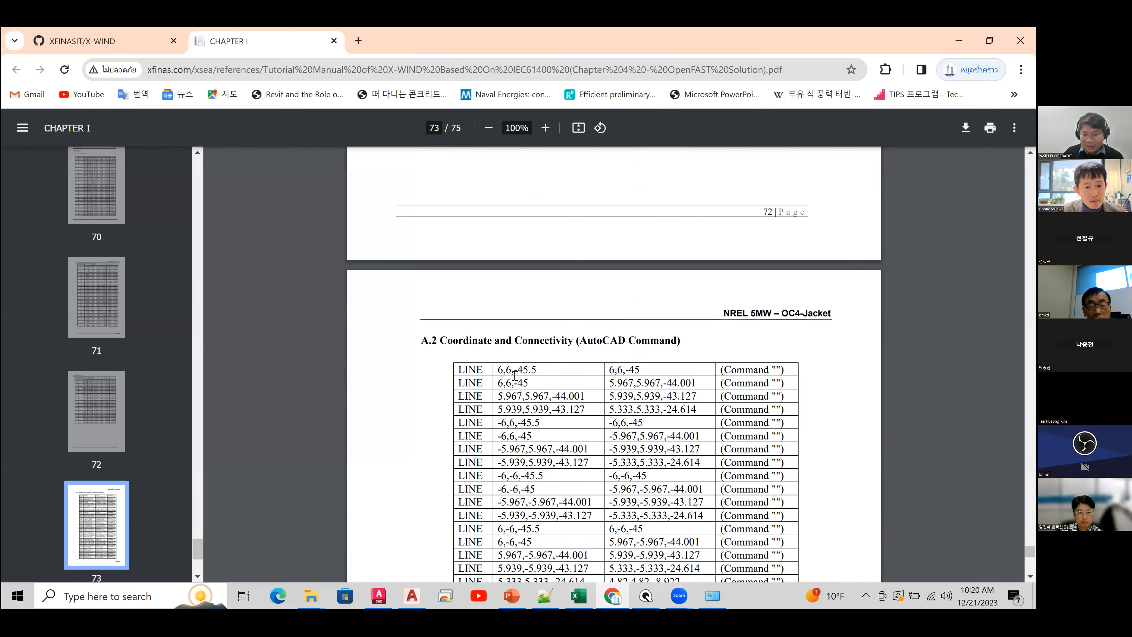
pyautogui.moveTo(426, 341); pyautogui.dragTo(728, 336)
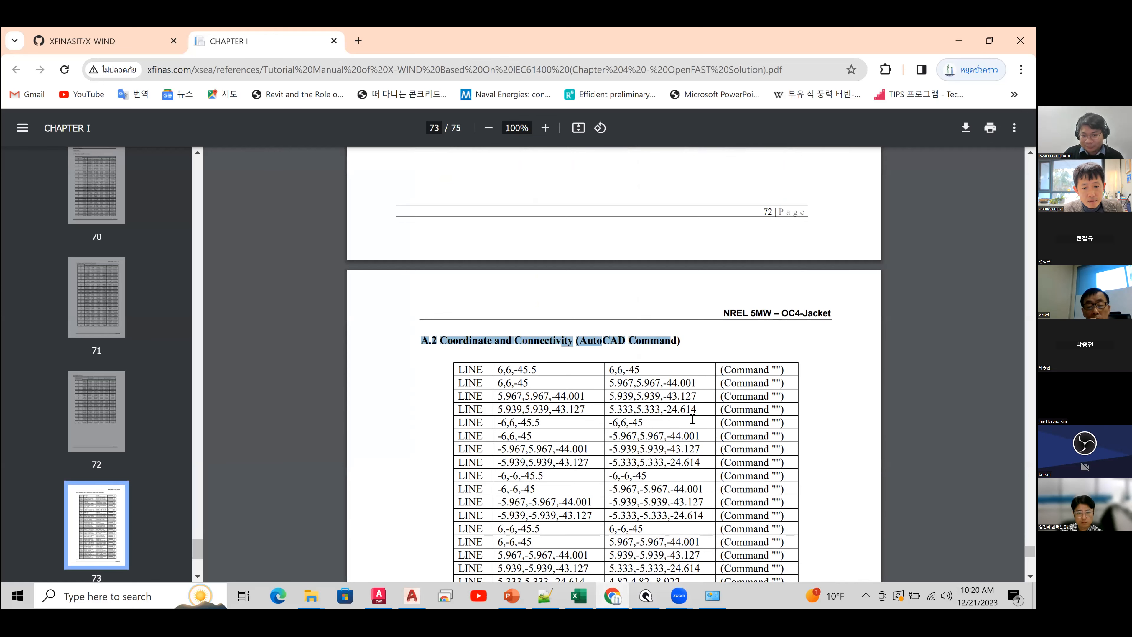
# - Look through the LINE command rows of table A.2 Coordinate and Connectivity (AutoCAD Command) from page 73 to page 75
pyautogui.scroll(-1, 692, 419)
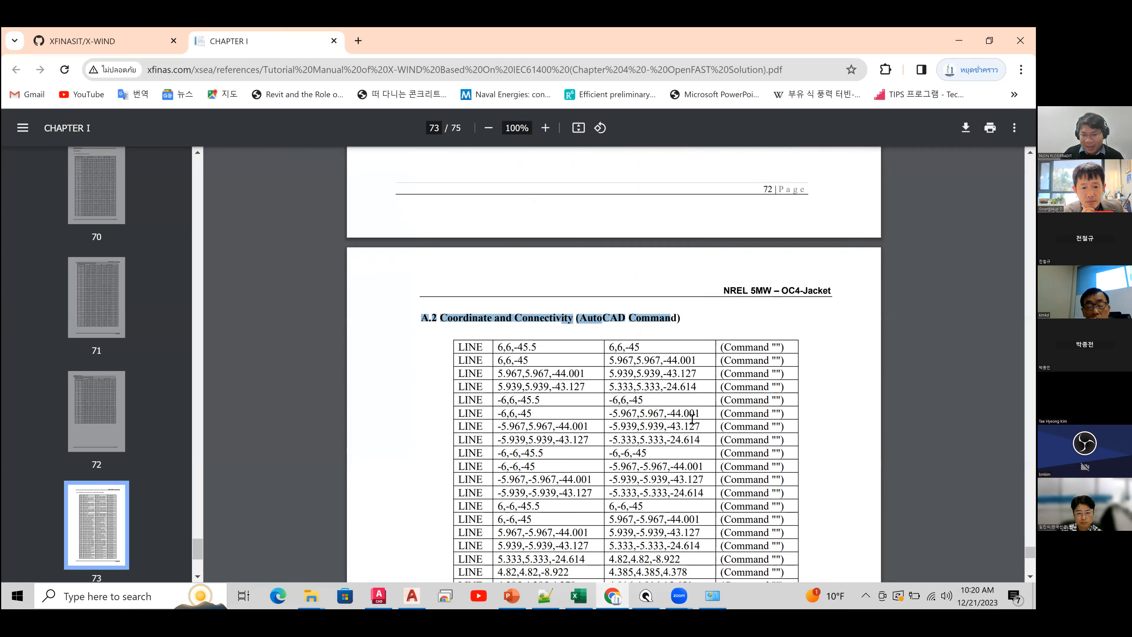
pyautogui.scroll(-5, 693, 419)
pyautogui.scroll(3, 692, 419)
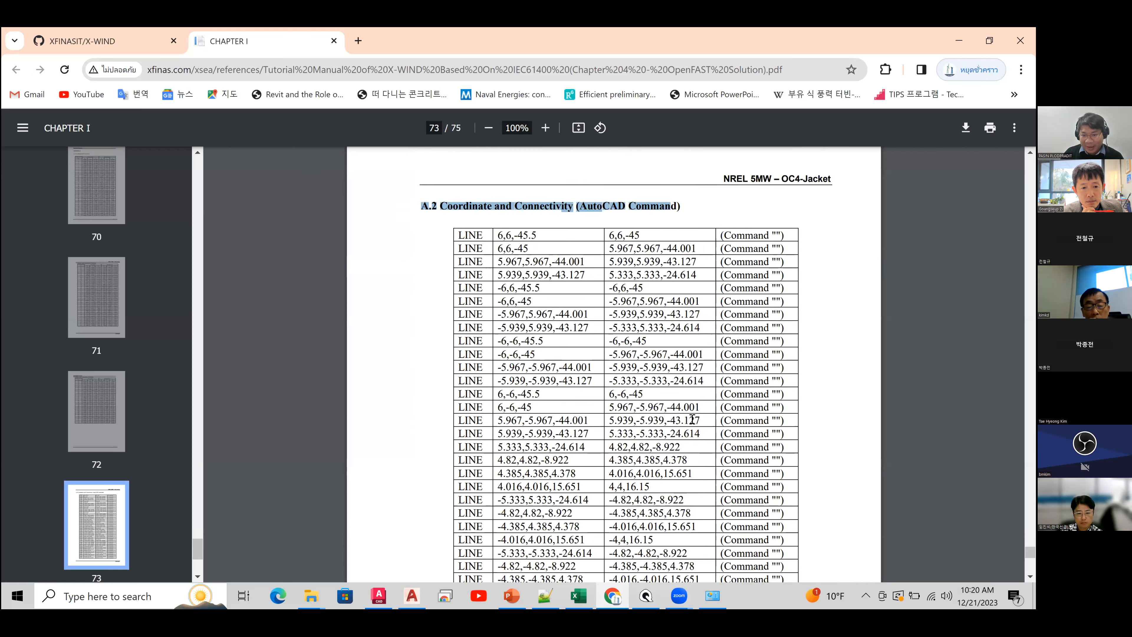
pyautogui.scroll(-15, 692, 419)
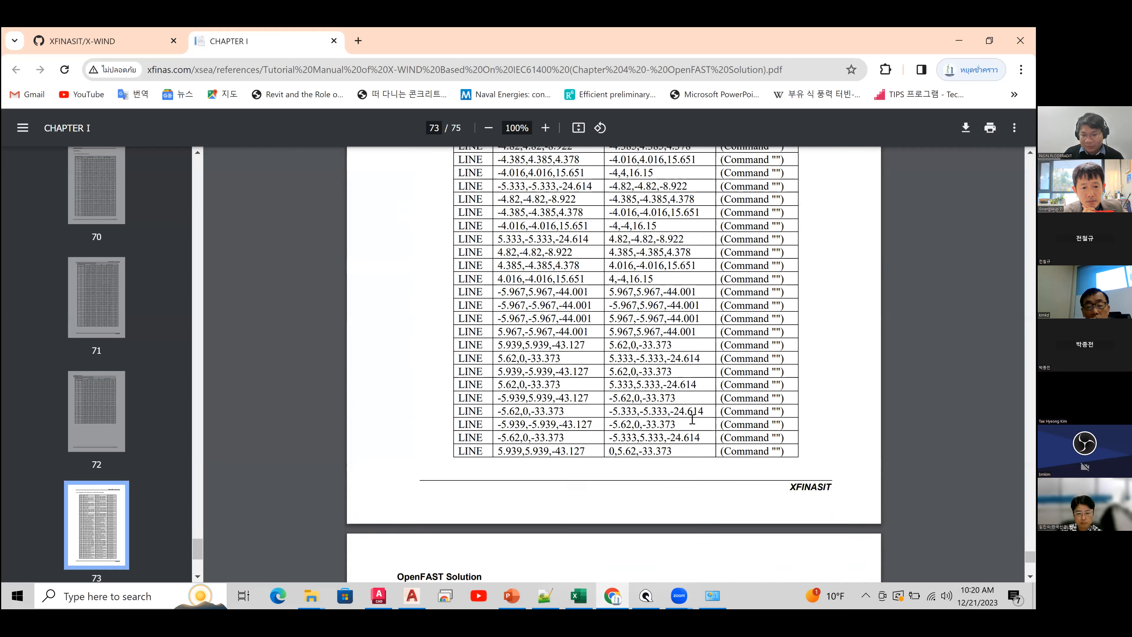
pyautogui.scroll(-15, 692, 420)
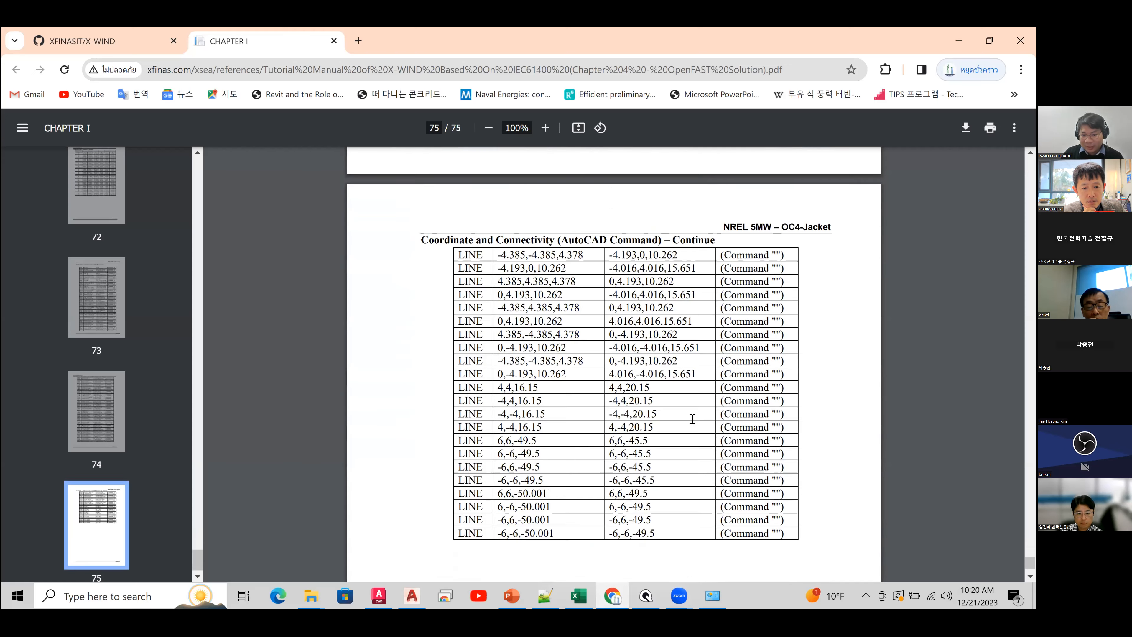
pyautogui.scroll(10, 692, 419)
pyautogui.scroll(15, 692, 419)
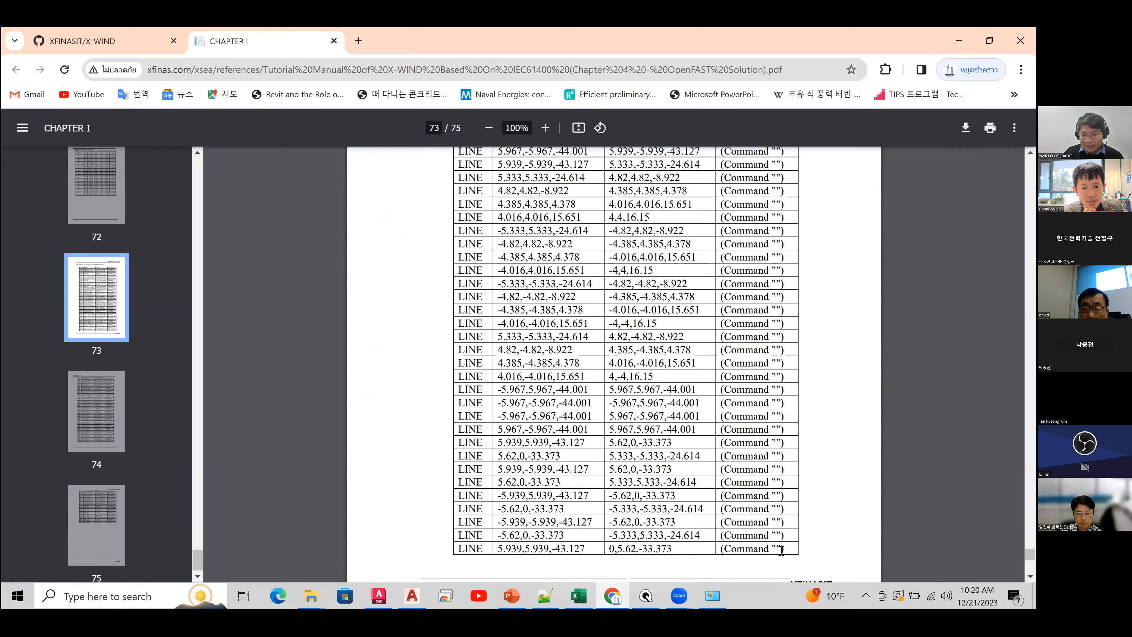
# - Copy all LINE command rows on page 73 of the manual and run them at the AutoCAD 2023 command line
pyautogui.moveTo(785, 553); pyautogui.dragTo(458, 337)
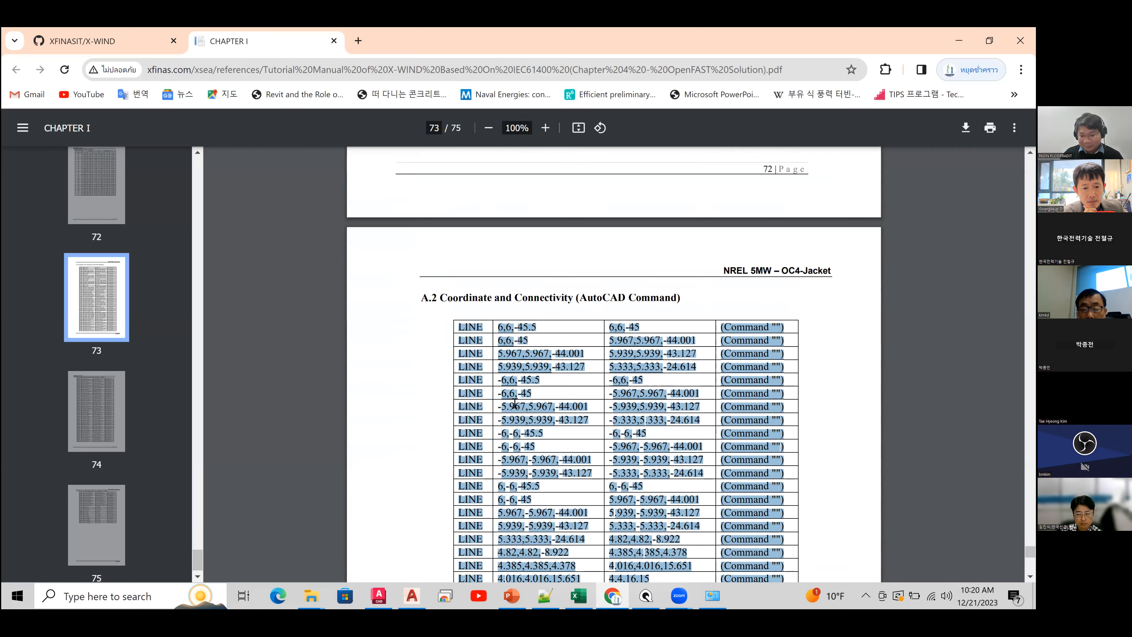
pyautogui.click(378, 596)
pyautogui.click(376, 536)
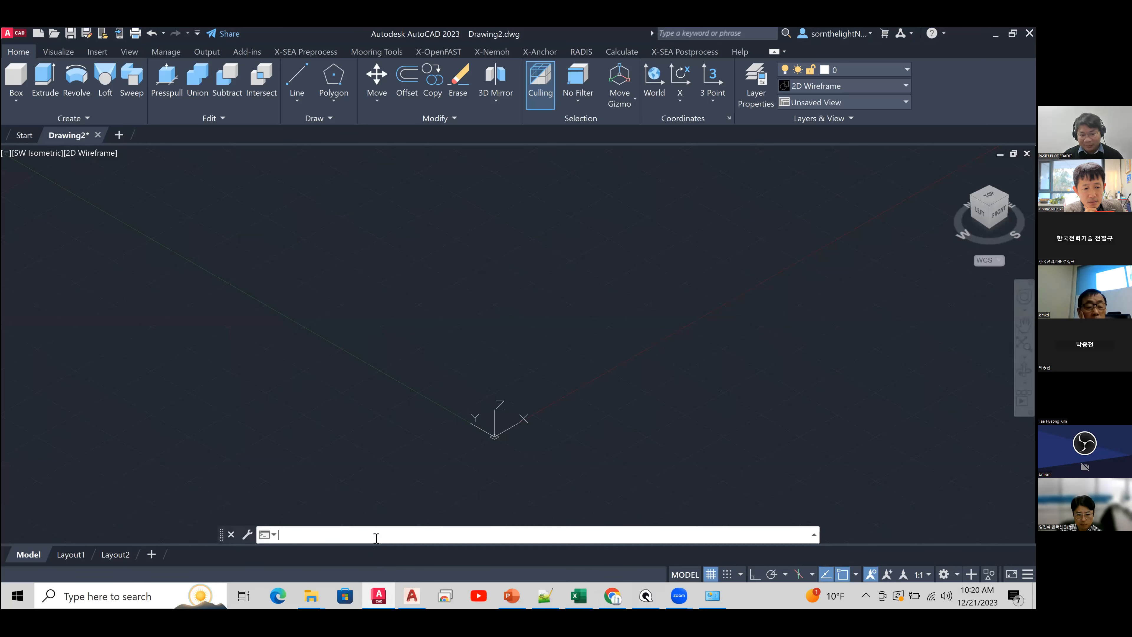
pyautogui.hotkey('ctrl', 'v')
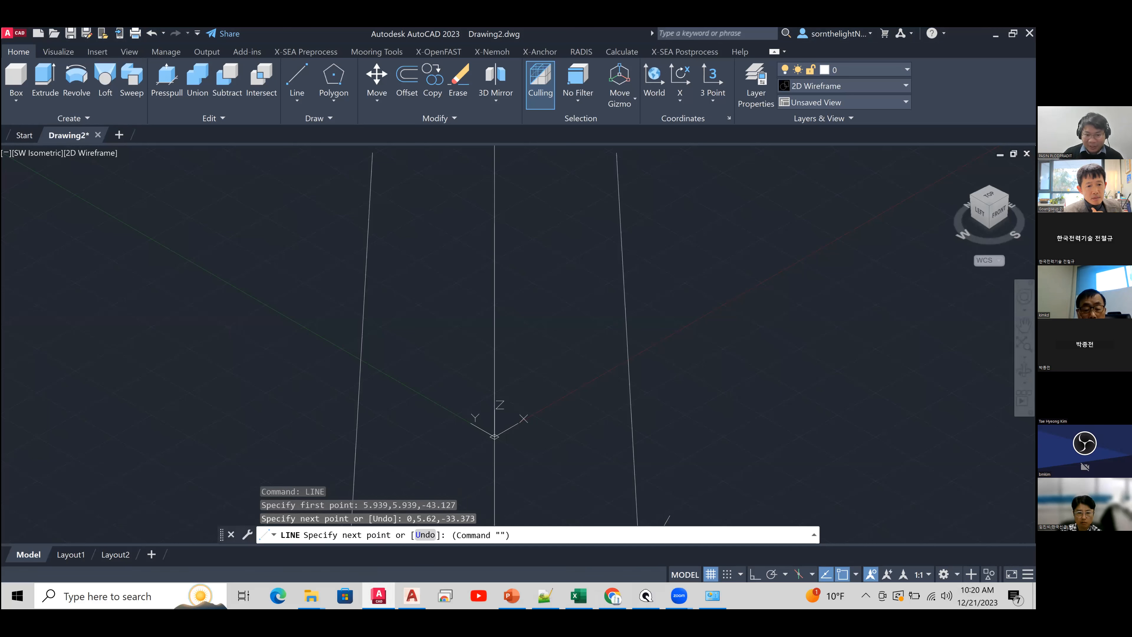
pyautogui.scroll(-5, 515, 401)
pyautogui.moveTo(515, 401); pyautogui.dragTo(485, 379, button='middle')
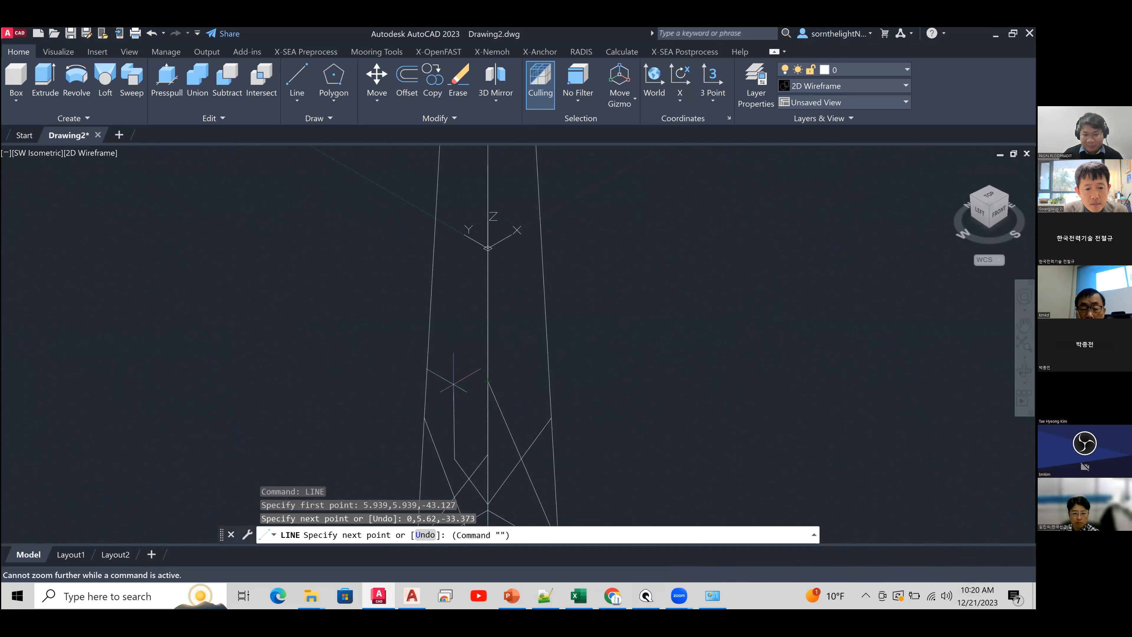
pyautogui.press('Escape')
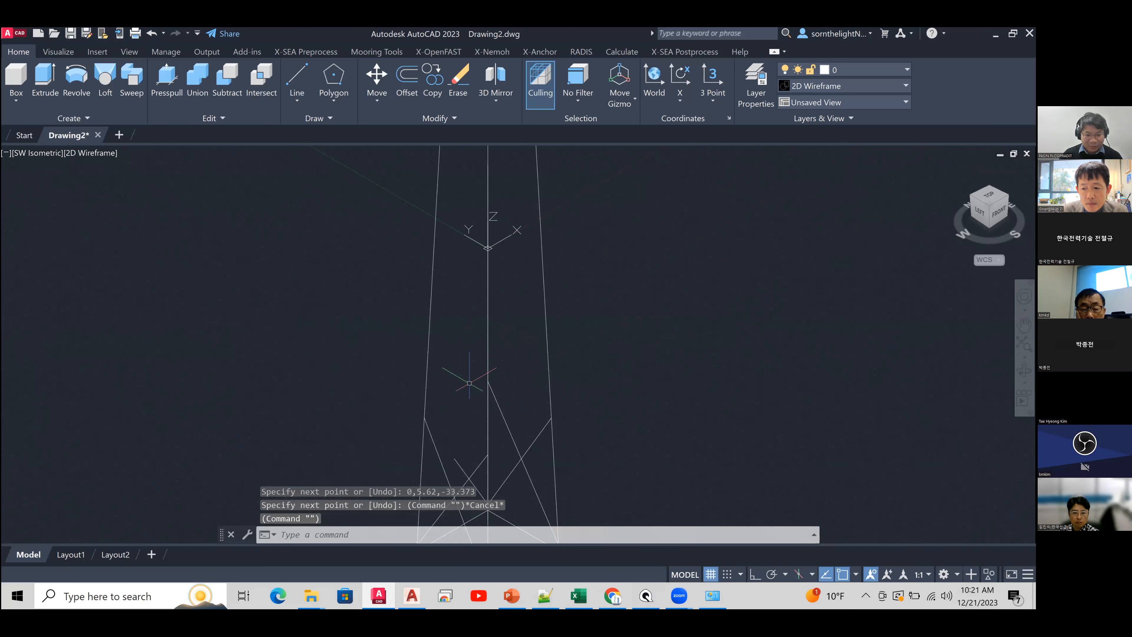
pyautogui.scroll(-5, 470, 383)
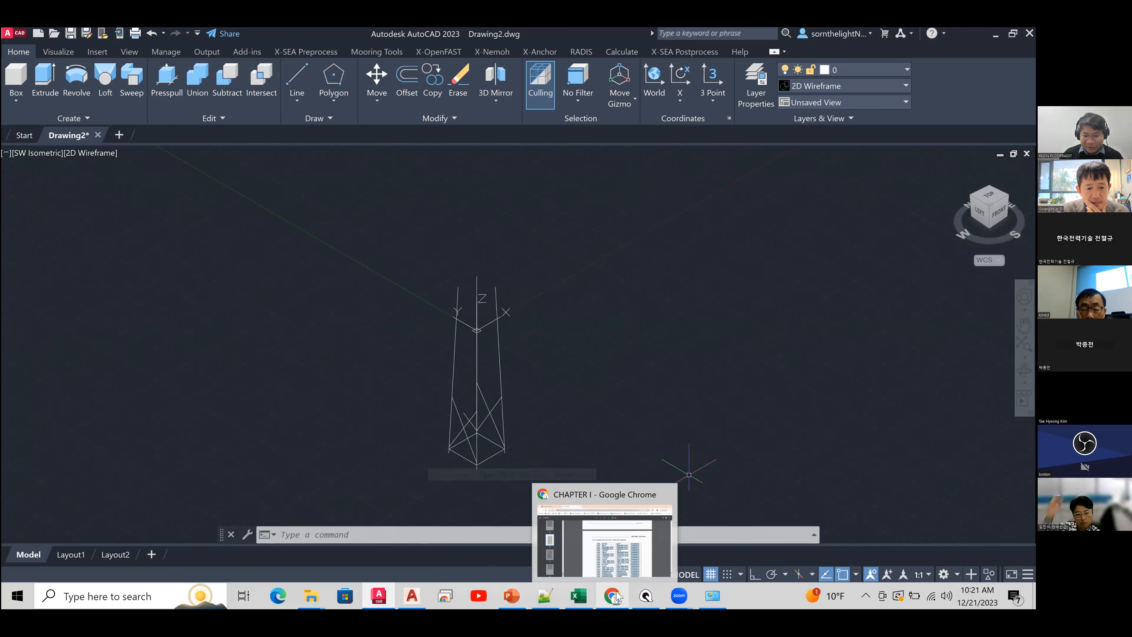
# - Copy the continued LINE command rows on page 74 of the manual and run them at the AutoCAD 2023 command line
pyautogui.click(614, 596)
pyautogui.scroll(-15, 668, 401)
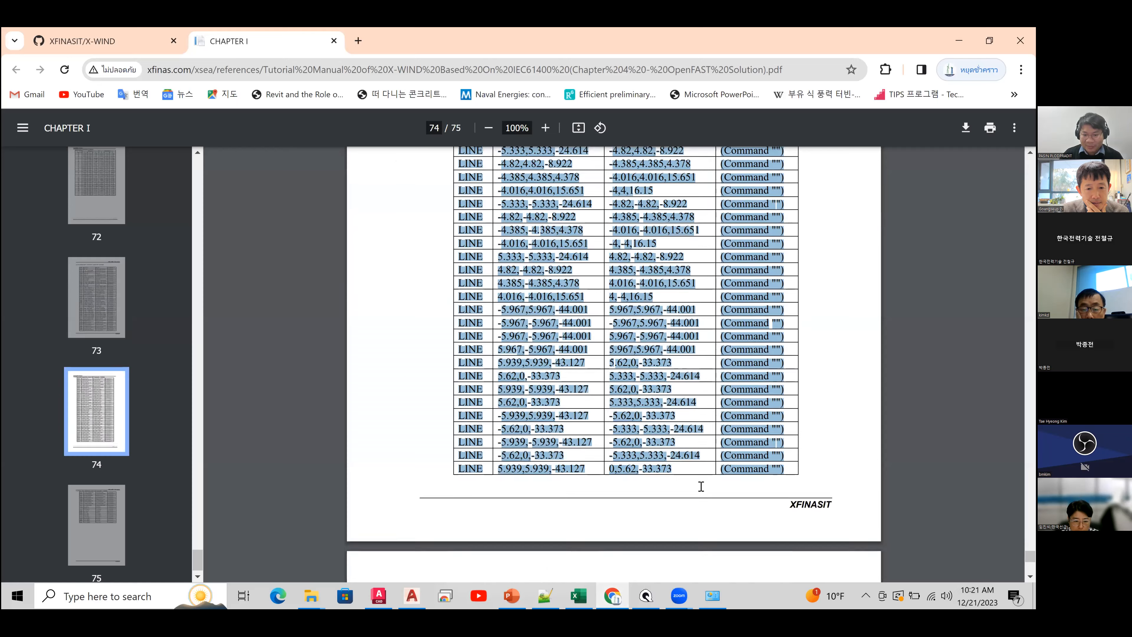
pyautogui.scroll(-12, 701, 486)
pyautogui.moveTo(529, 252); pyautogui.dragTo(434, 391)
pyautogui.scroll(4, 488, 284)
pyautogui.scroll(3, 433, 393)
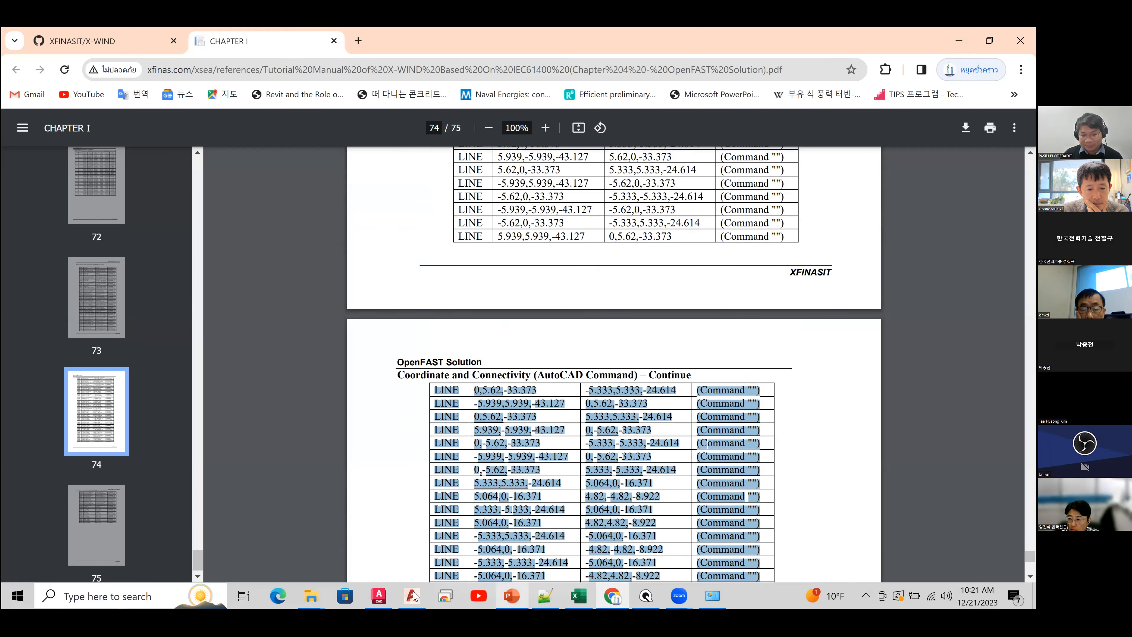
pyautogui.click(378, 596)
pyautogui.click(447, 538)
pyautogui.hotkey('ctrl', 'v')
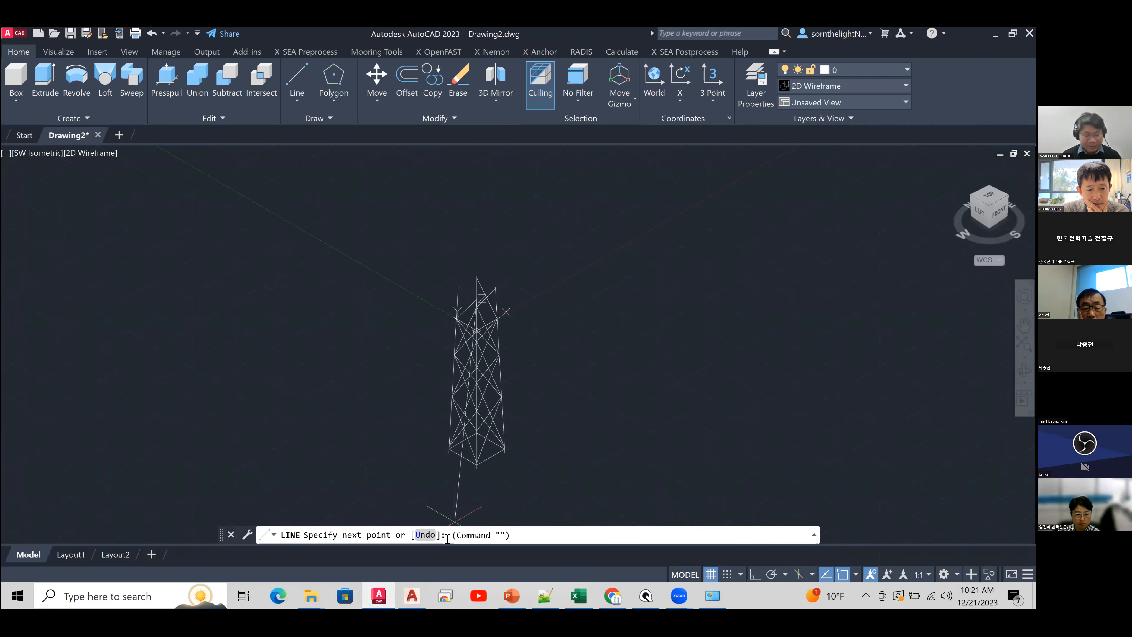
pyautogui.press('Escape')
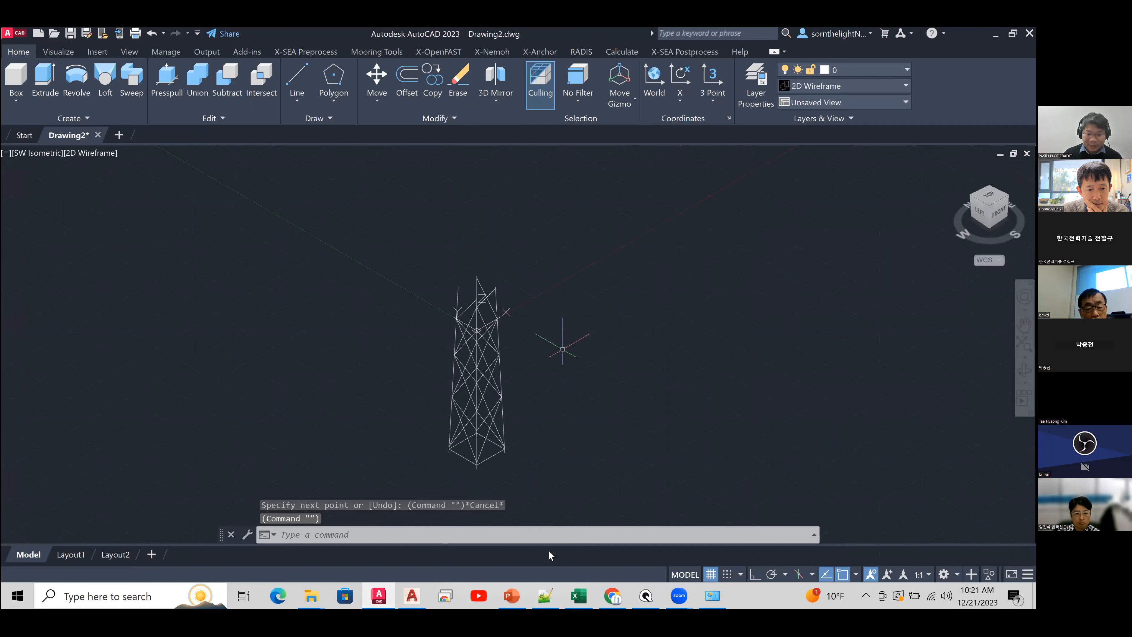
# - Copy the remaining LINE command rows on page 75 of the manual and run them in the AutoCAD 2023 drawing
pyautogui.click(613, 596)
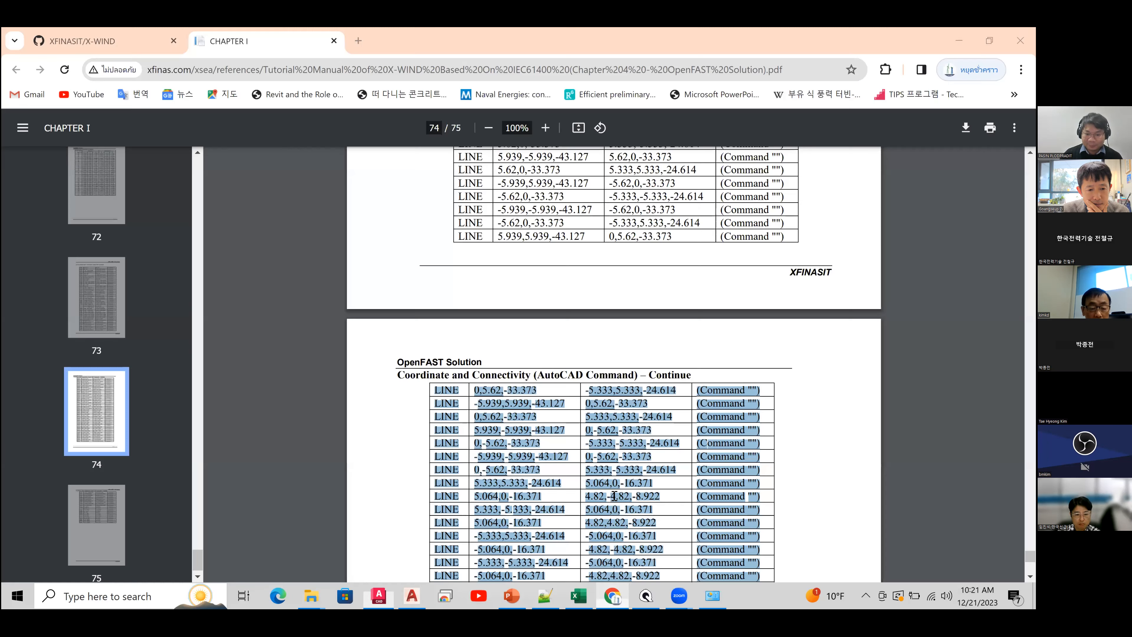
pyautogui.scroll(-12, 614, 496)
pyautogui.scroll(-5, 760, 514)
pyautogui.moveTo(786, 561); pyautogui.dragTo(469, 284)
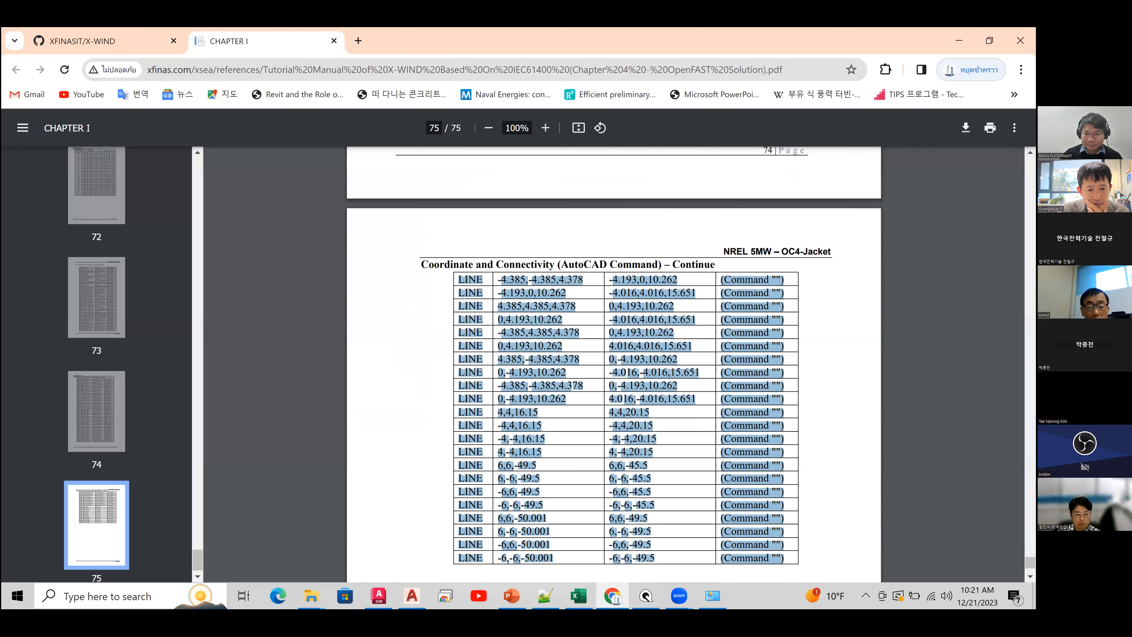
pyautogui.hotkey('alt', 'Tab')
pyautogui.click(498, 532)
pyautogui.hotkey('ctrl', 'v')
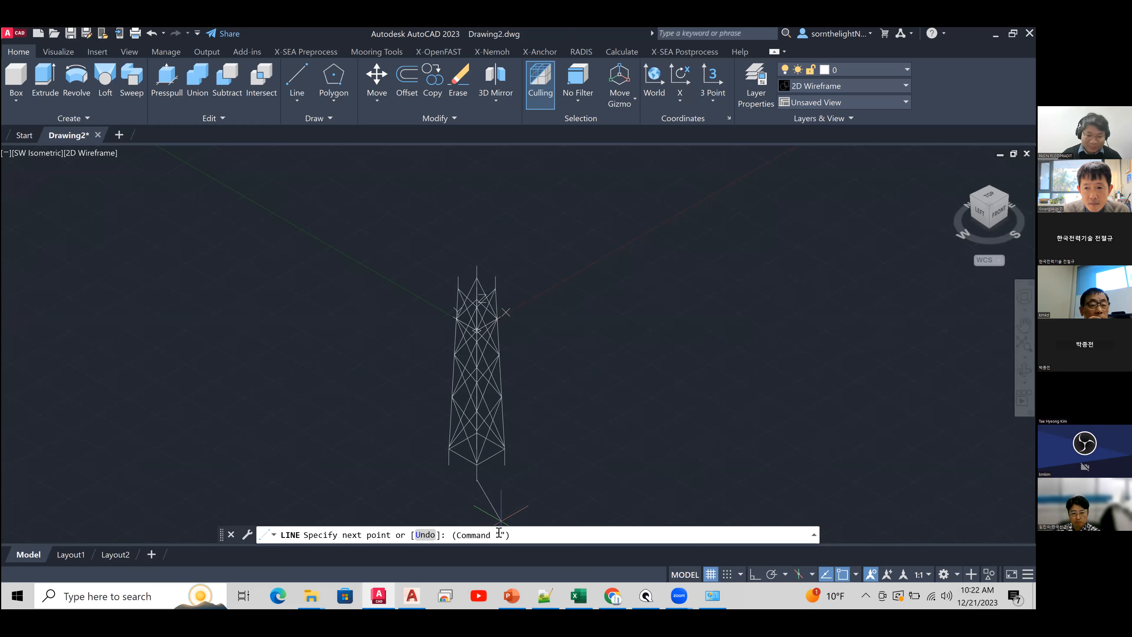
# - Switch to AutoCAD 2020 and start a new jacket structure from the X-SEA Preprocess template
pyautogui.click(418, 596)
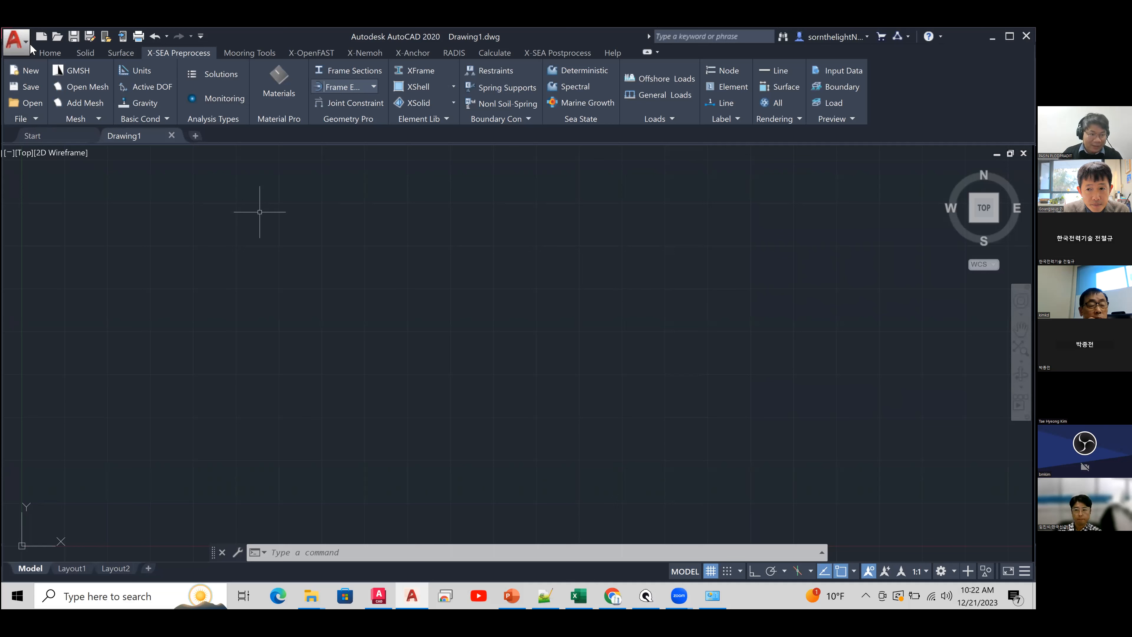
pyautogui.click(36, 118)
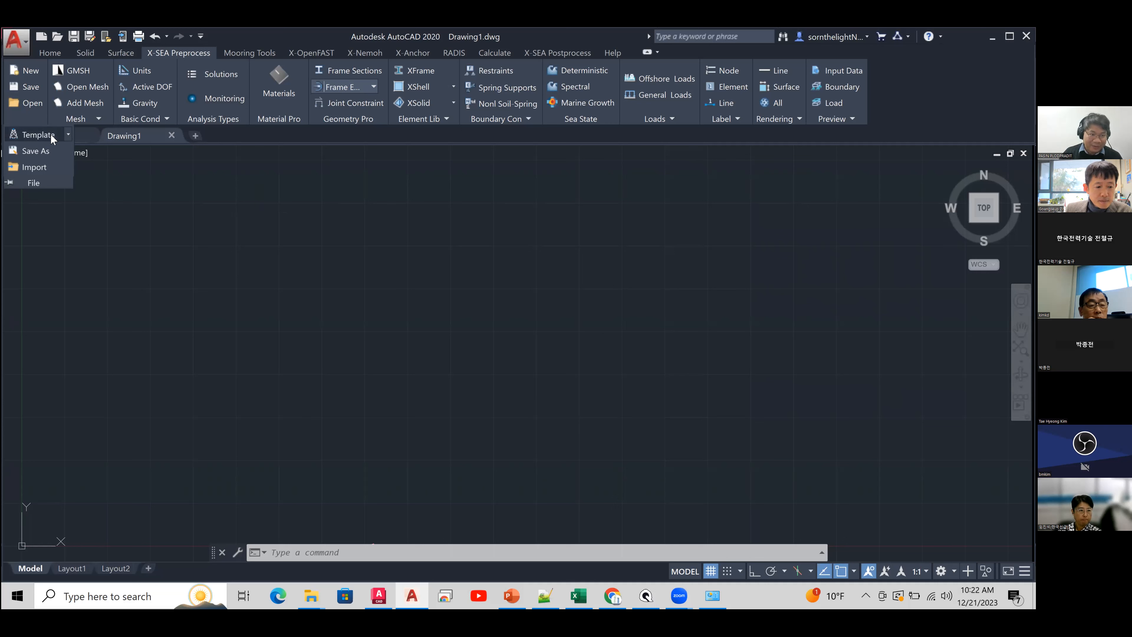
pyautogui.click(68, 135)
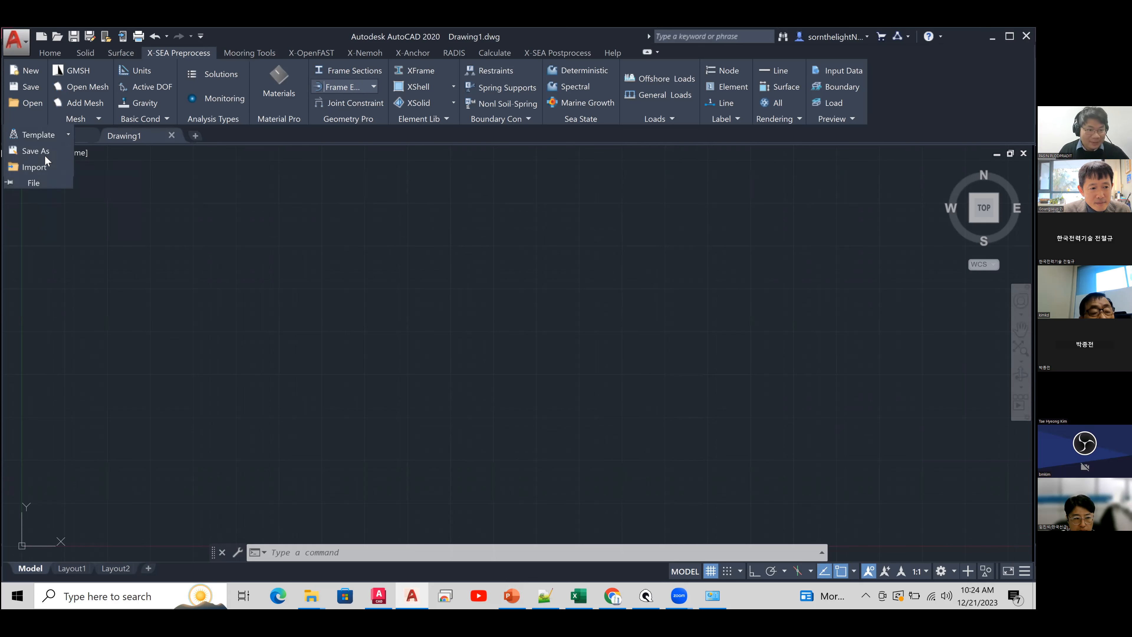
pyautogui.click(44, 154)
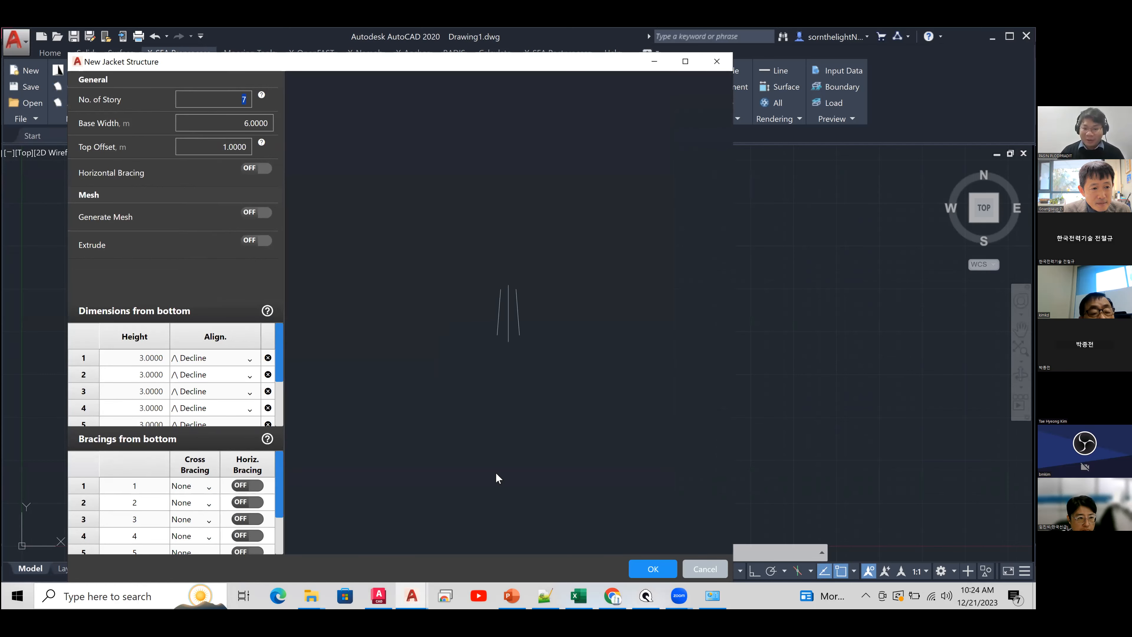
# - Switch to the manual in Chrome and examine the jacket template parameters on page 10 and the story table on page 11
pyautogui.click(614, 593)
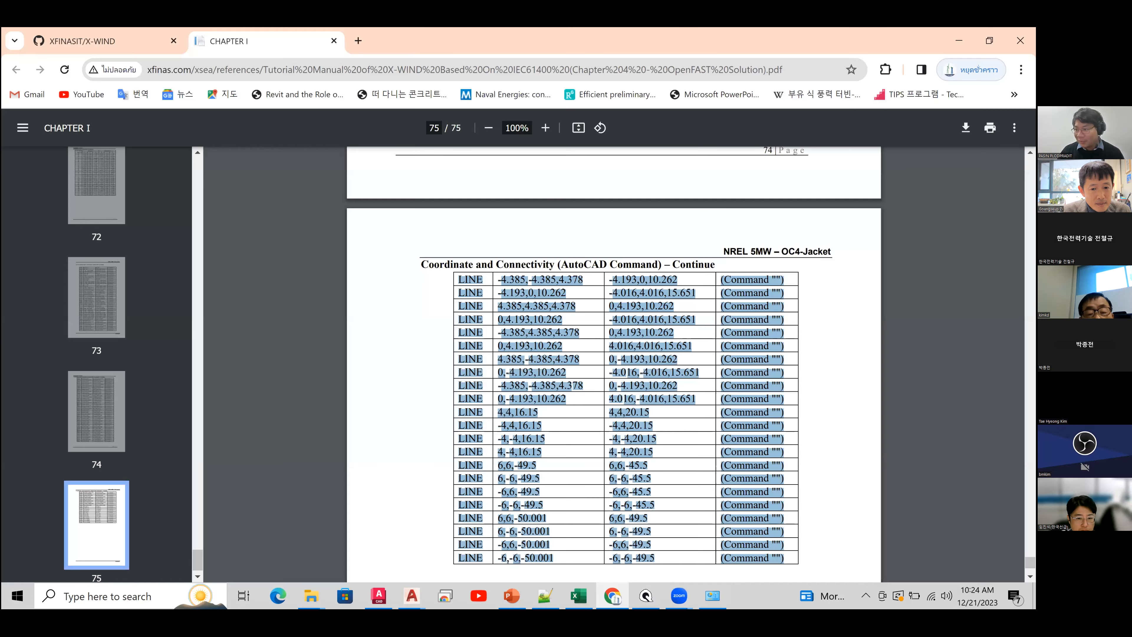
pyautogui.click(624, 402)
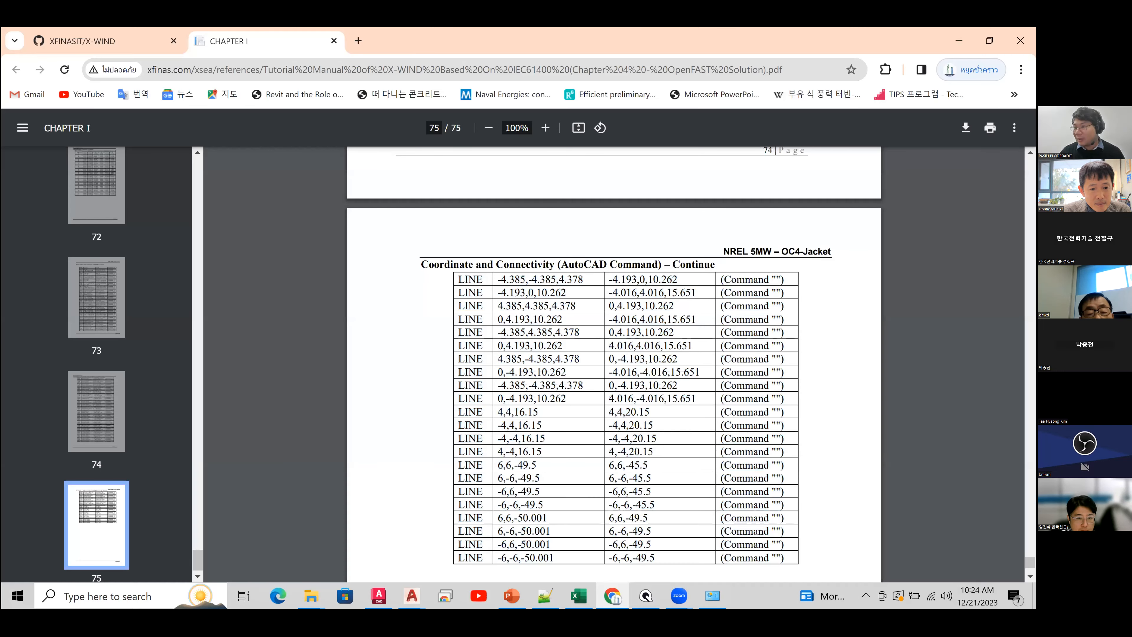
pyautogui.scroll(-1, 624, 401)
pyautogui.moveTo(1030, 563); pyautogui.dragTo(1030, 316)
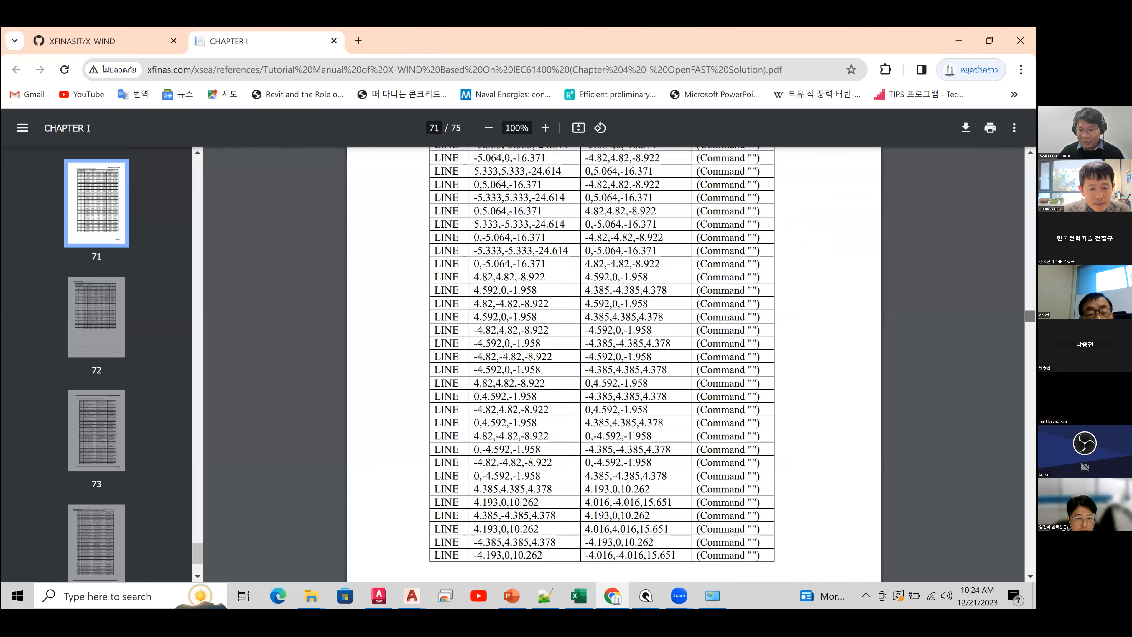
pyautogui.scroll(20, 690, 333)
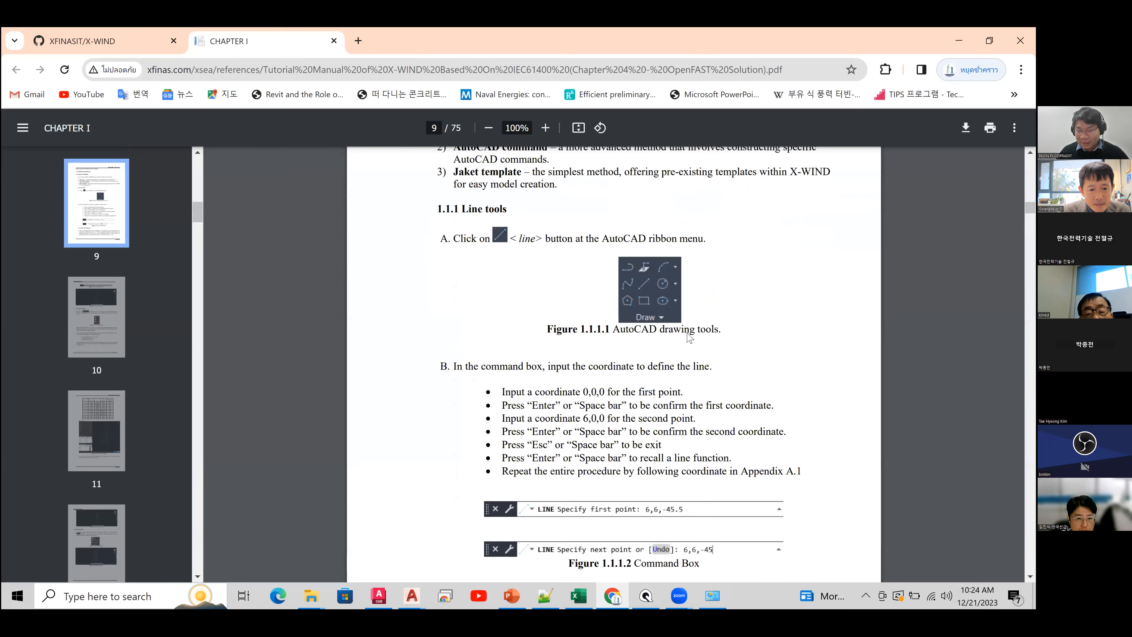
pyautogui.scroll(15, 687, 333)
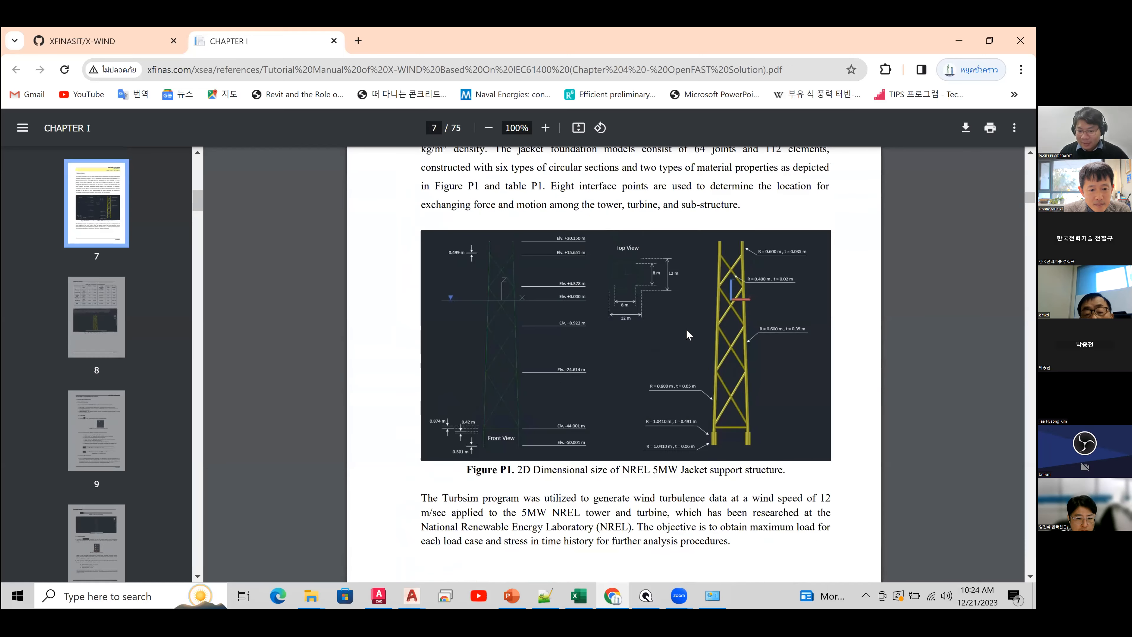
pyautogui.scroll(-20, 686, 329)
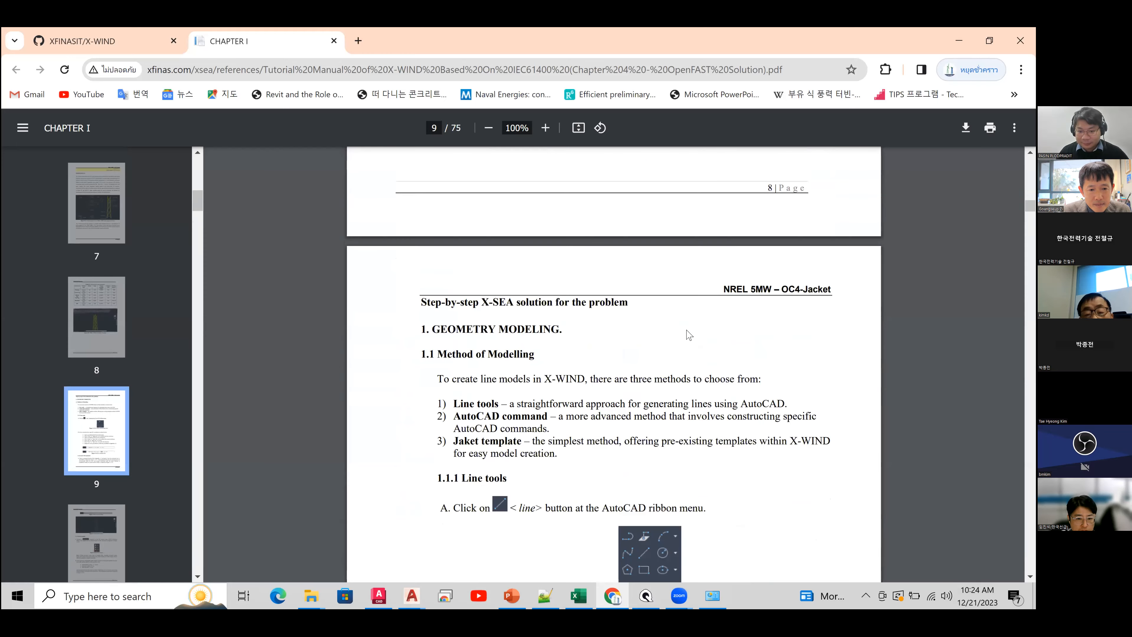
pyautogui.scroll(-10, 689, 334)
pyautogui.scroll(-20, 687, 332)
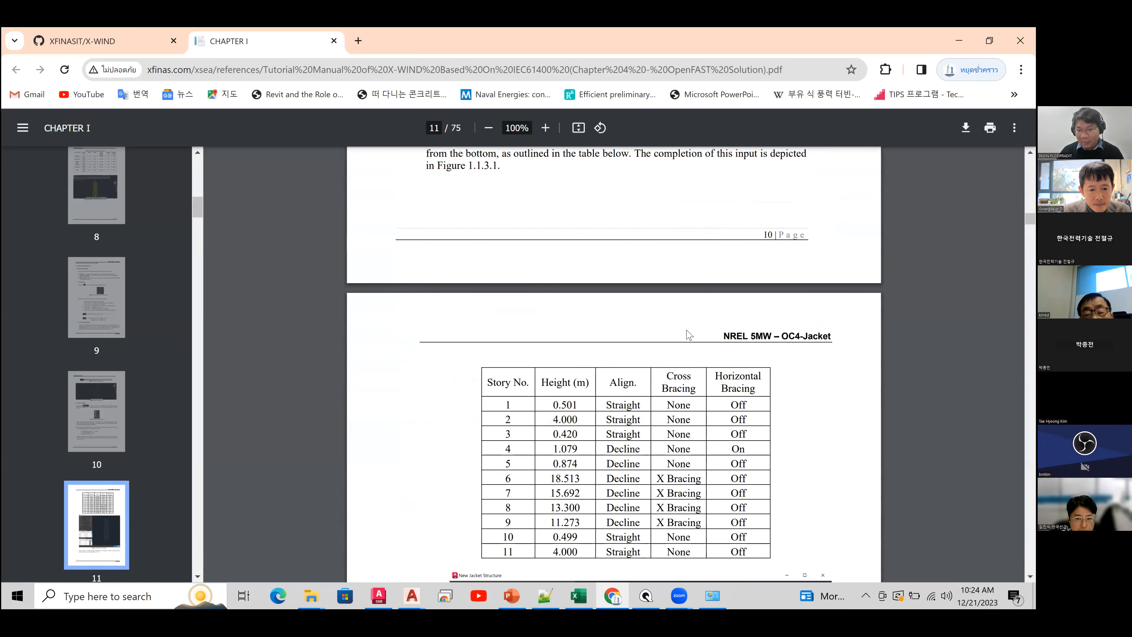
pyautogui.scroll(13, 688, 332)
pyautogui.scroll(4, 688, 331)
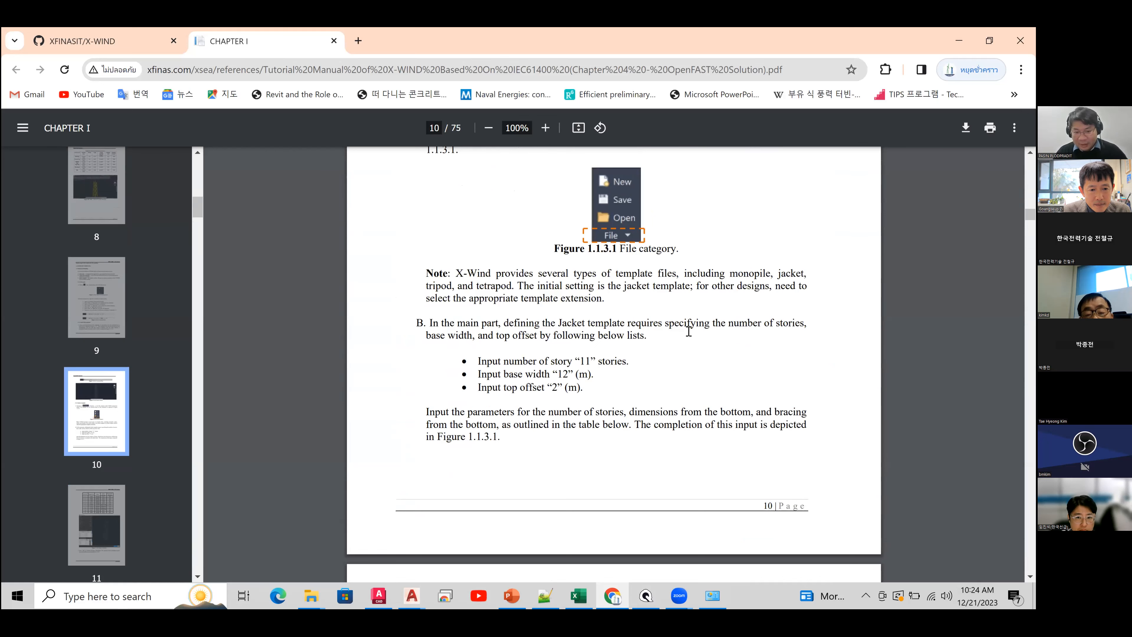
pyautogui.scroll(-4, 688, 330)
pyautogui.scroll(6, 671, 355)
pyautogui.scroll(-10, 670, 356)
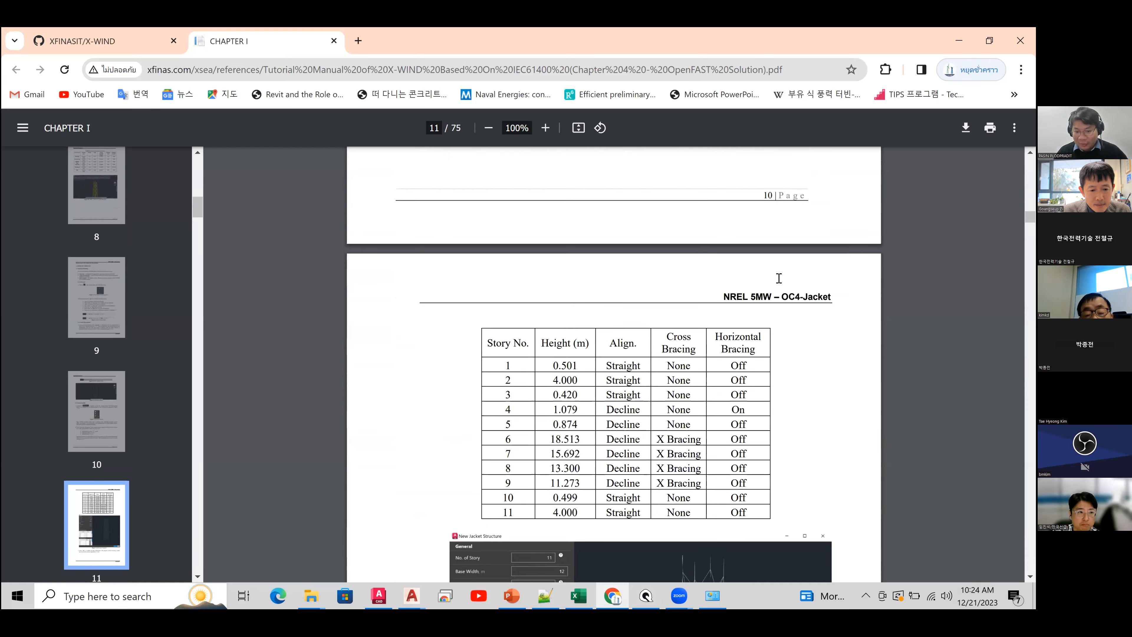
# - Return to the New Jacket Structure dialog and set the number of stories to 11, base width to 12 m and top offset to 2 m
pyautogui.hotkey('alt', 'Tab')
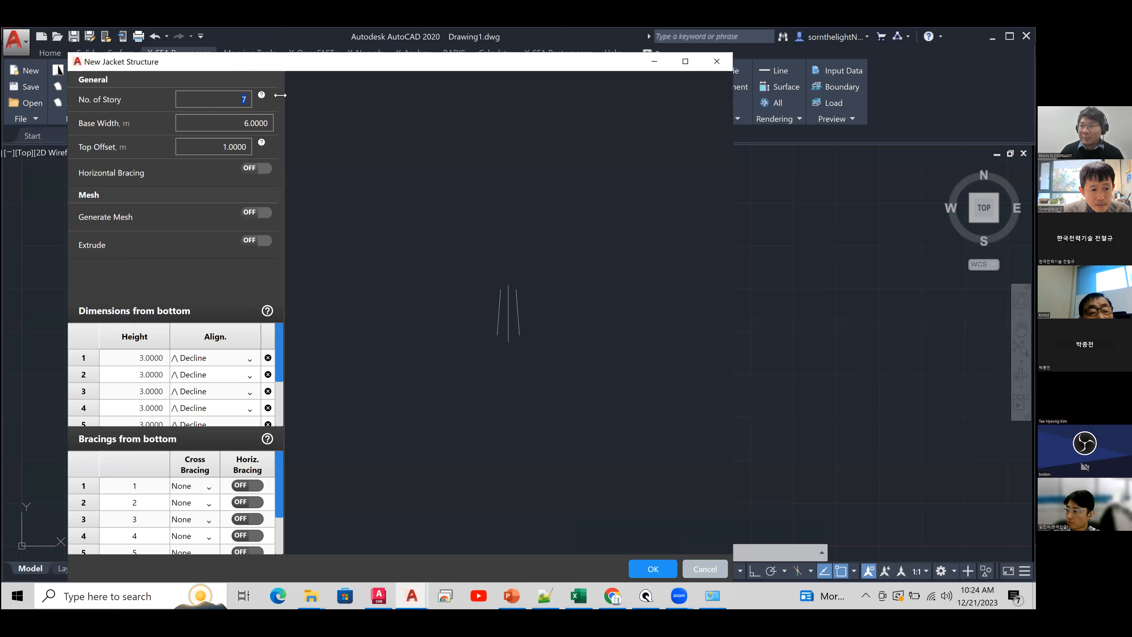
pyautogui.write('11')
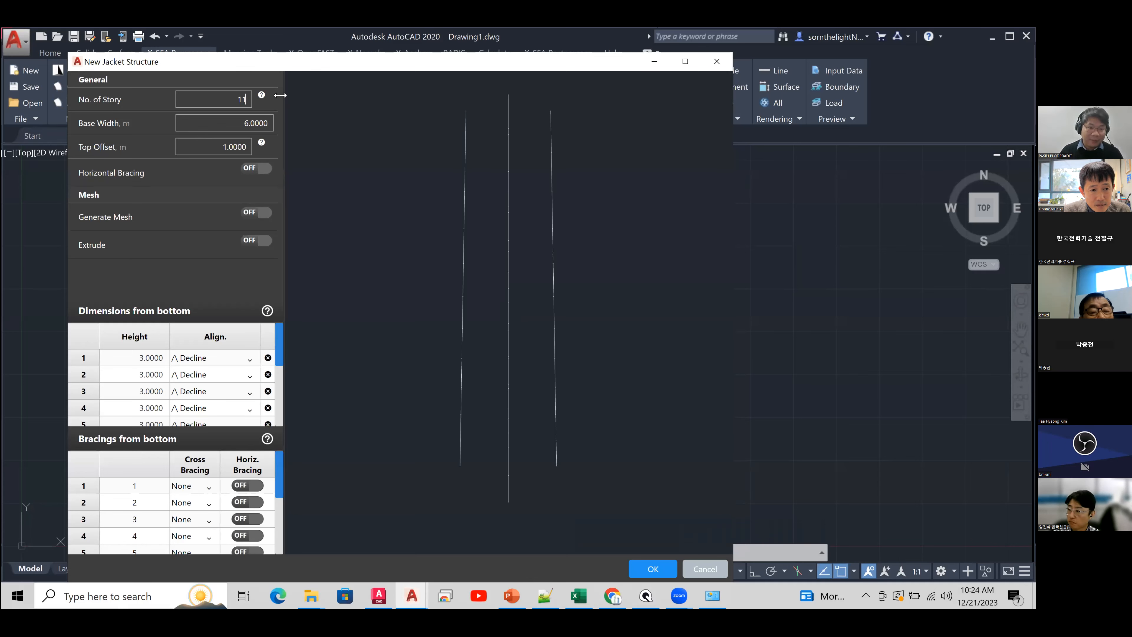
pyautogui.write('12')
pyautogui.write('2')
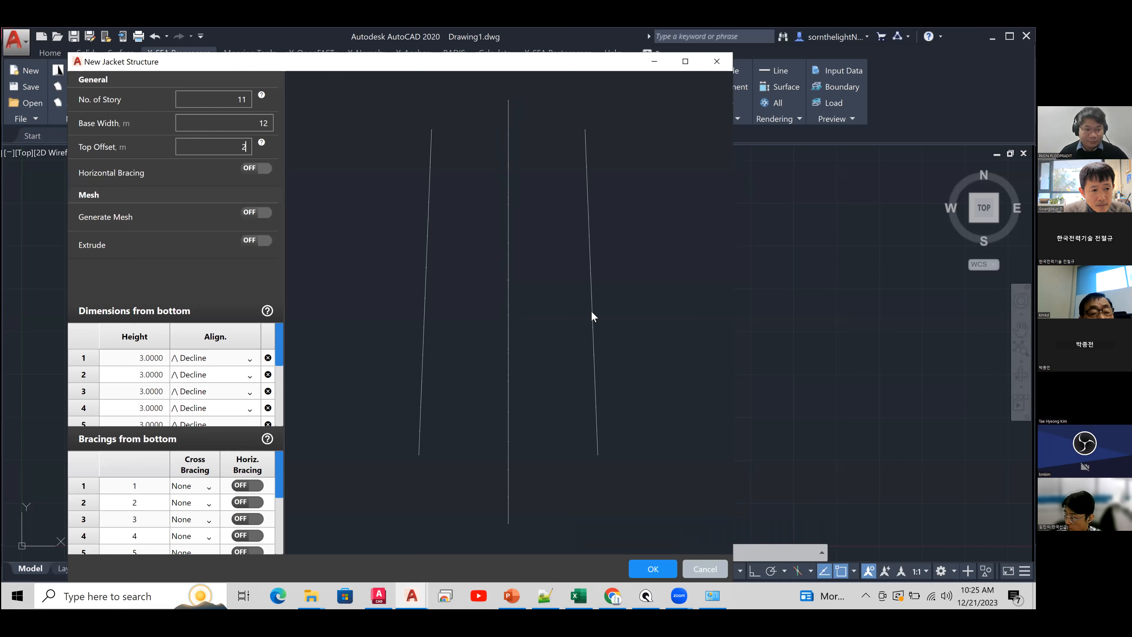
# - Set the heights of stories 1 to 5, counted from the bottom, to 0.501, 4.00, 0.42, 1.079 and 0.874 m
pyautogui.click(186, 363)
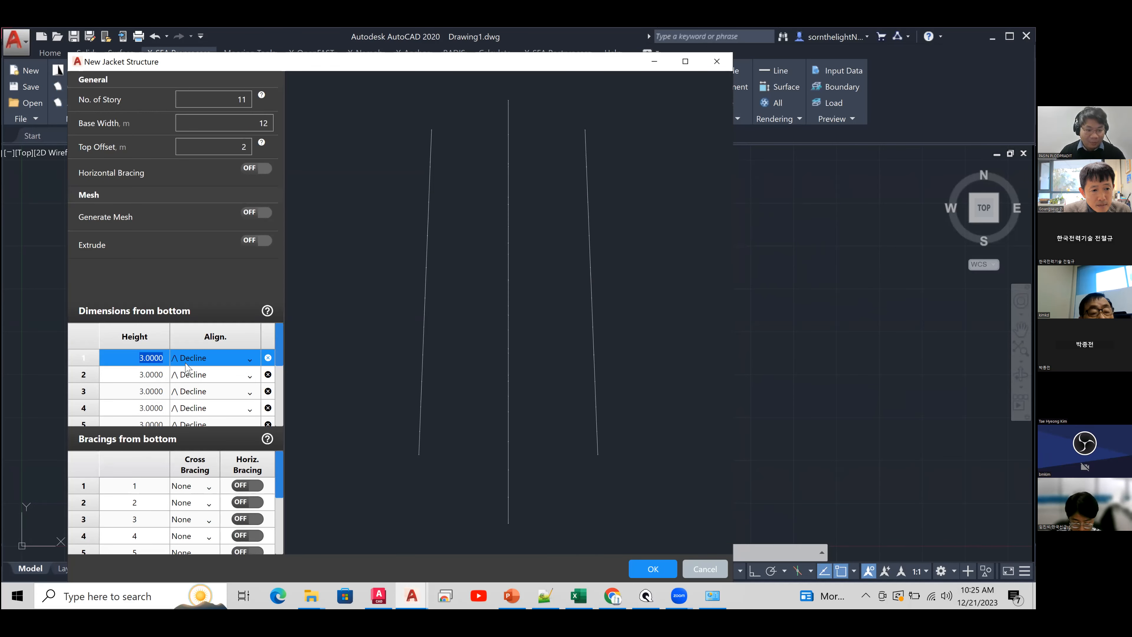
pyautogui.write('0.501')
pyautogui.press('Return')
pyautogui.write('4')
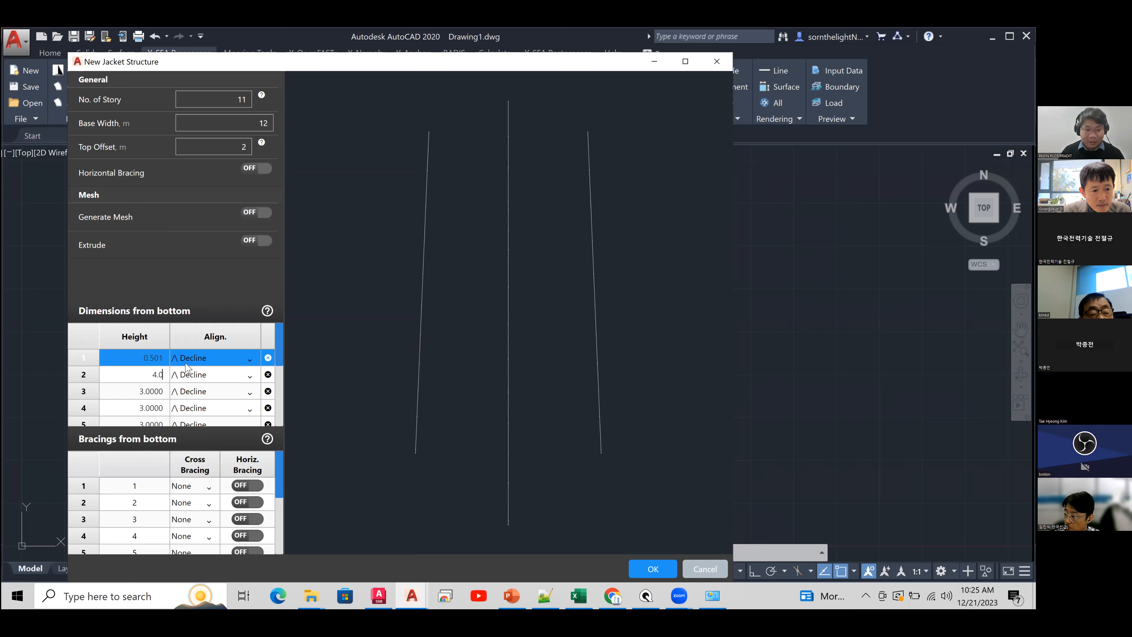
pyautogui.press('Return')
pyautogui.write('0.42')
pyautogui.press('Return')
pyautogui.write('1.079')
pyautogui.press('Return')
pyautogui.write('0.874')
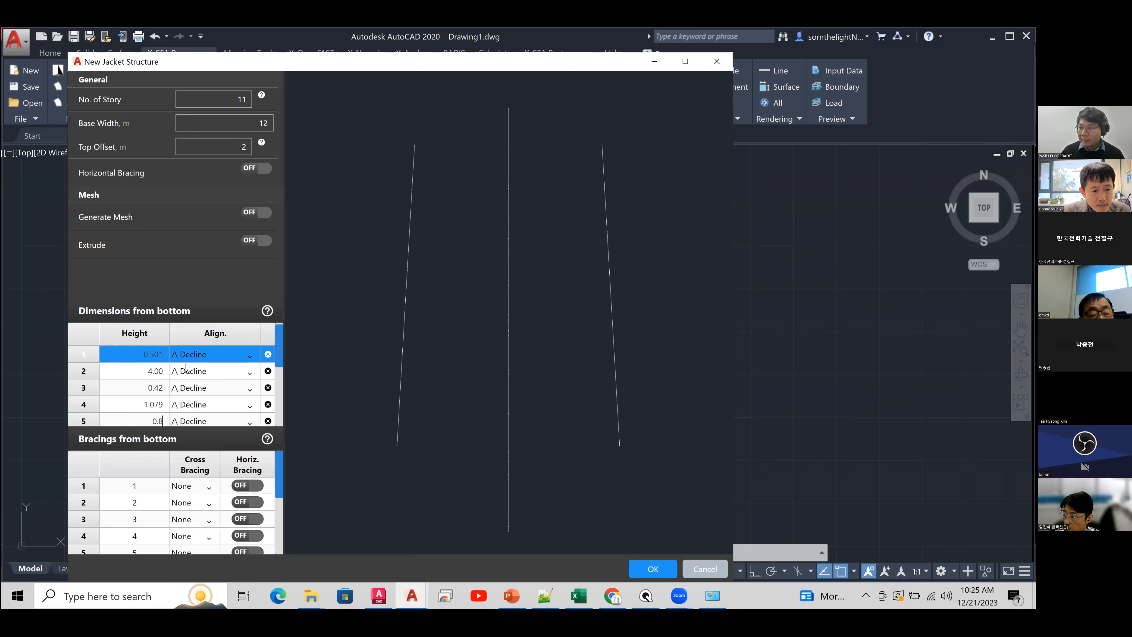
pyautogui.press('Return')
# - Set the heights of stories 6 to 11 to 18.513, 15.692, 13.3, 11.273, 0.499 and 4.00 m
pyautogui.write('18.513')
pyautogui.press('Return')
pyautogui.write('15')
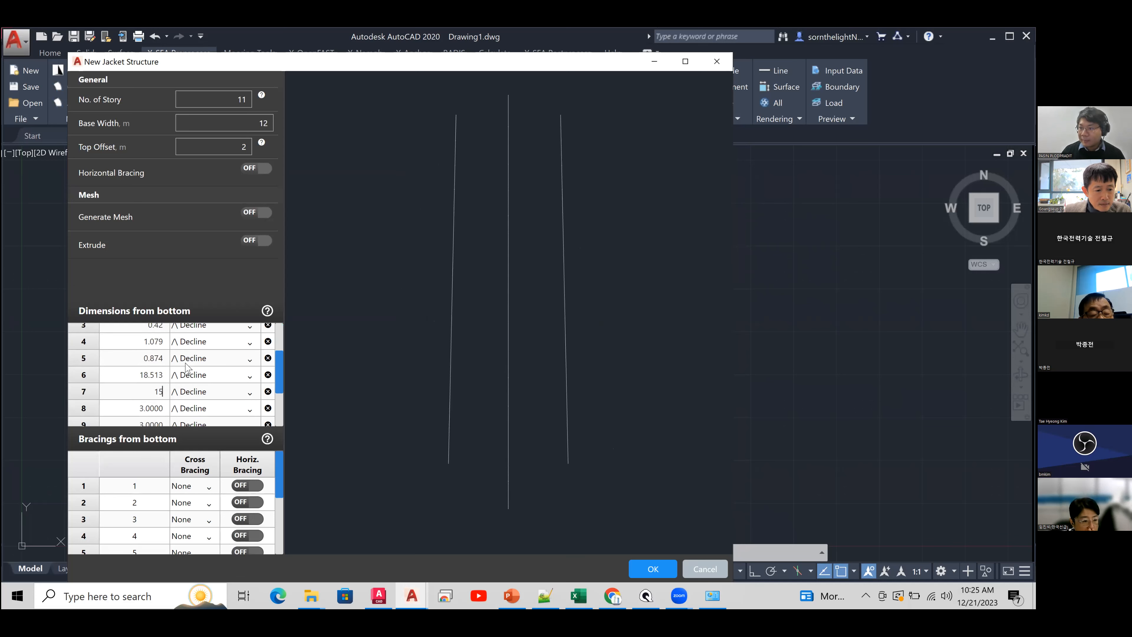
pyautogui.write('.692')
pyautogui.press('Return')
pyautogui.write('13.3')
pyautogui.press('Return')
pyautogui.write('11.27')
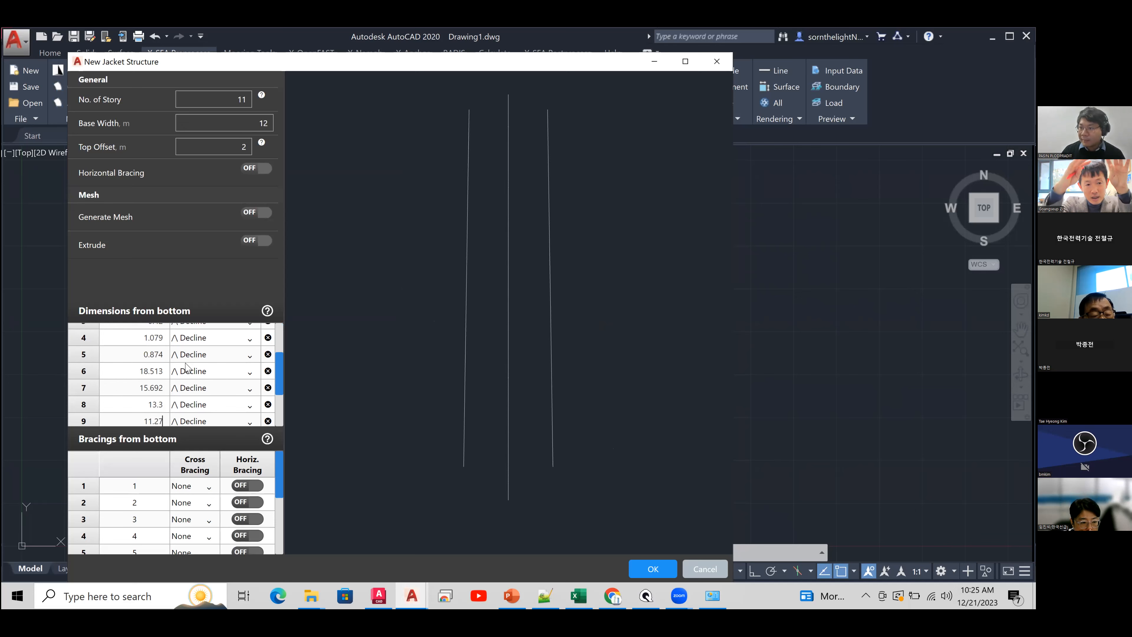
pyautogui.write('3')
pyautogui.press('Return')
pyautogui.write('0.4')
pyautogui.write('4.0')
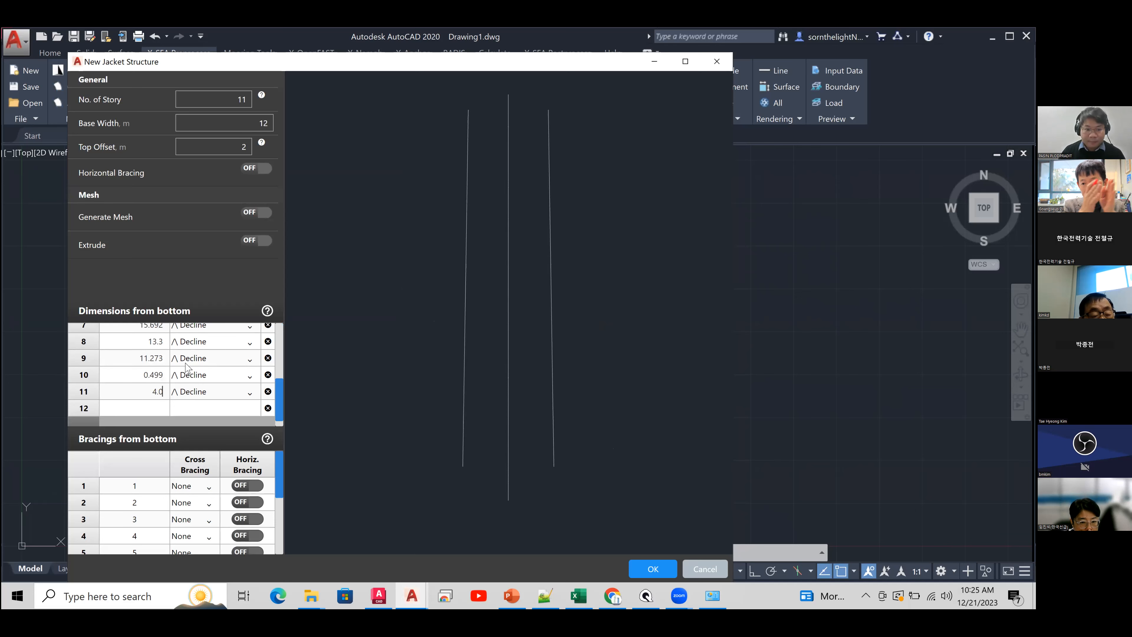
# - Change the alignment of the three lowest stories, 1 to 3, to Straight
pyautogui.moveTo(277, 396); pyautogui.dragTo(286, 306)
pyautogui.click(225, 357)
pyautogui.click(306, 263)
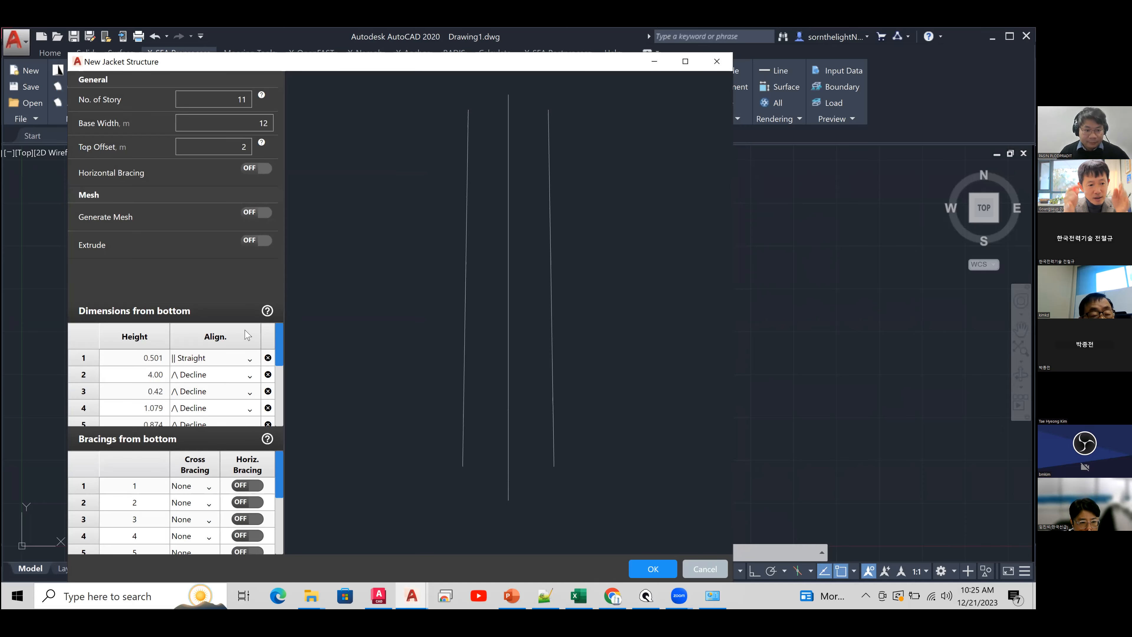
pyautogui.click(202, 376)
pyautogui.click(294, 262)
pyautogui.click(222, 384)
pyautogui.click(305, 260)
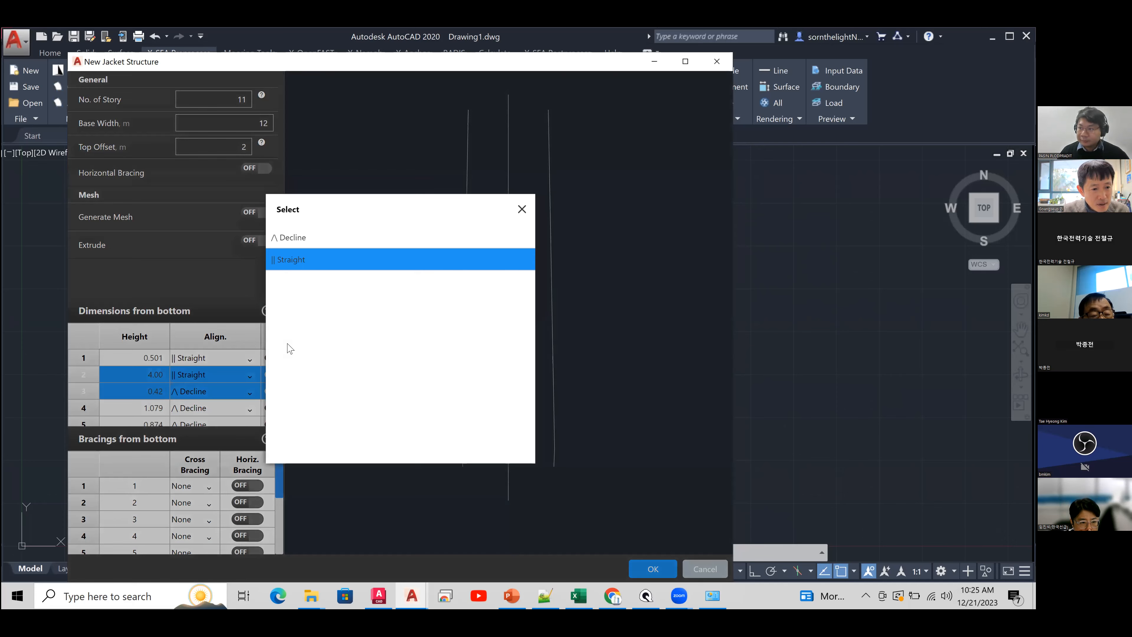
# - Change the alignment of the two uppermost stories, 10 and 11, to Straight
pyautogui.moveTo(277, 355); pyautogui.dragTo(290, 407)
pyautogui.click(237, 389)
pyautogui.click(306, 260)
pyautogui.click(230, 398)
pyautogui.click(227, 397)
pyautogui.click(210, 403)
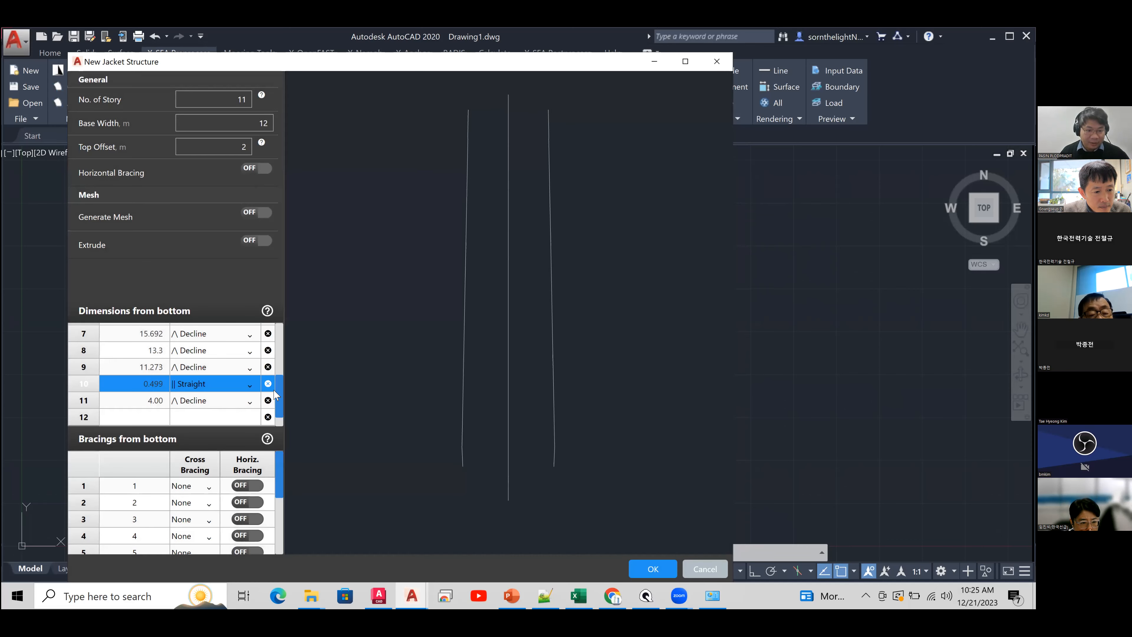
pyautogui.moveTo(280, 396)
pyautogui.mouseDown()
pyautogui.moveTo(292, 324)
pyautogui.moveTo(293, 397)
pyautogui.mouseUp()
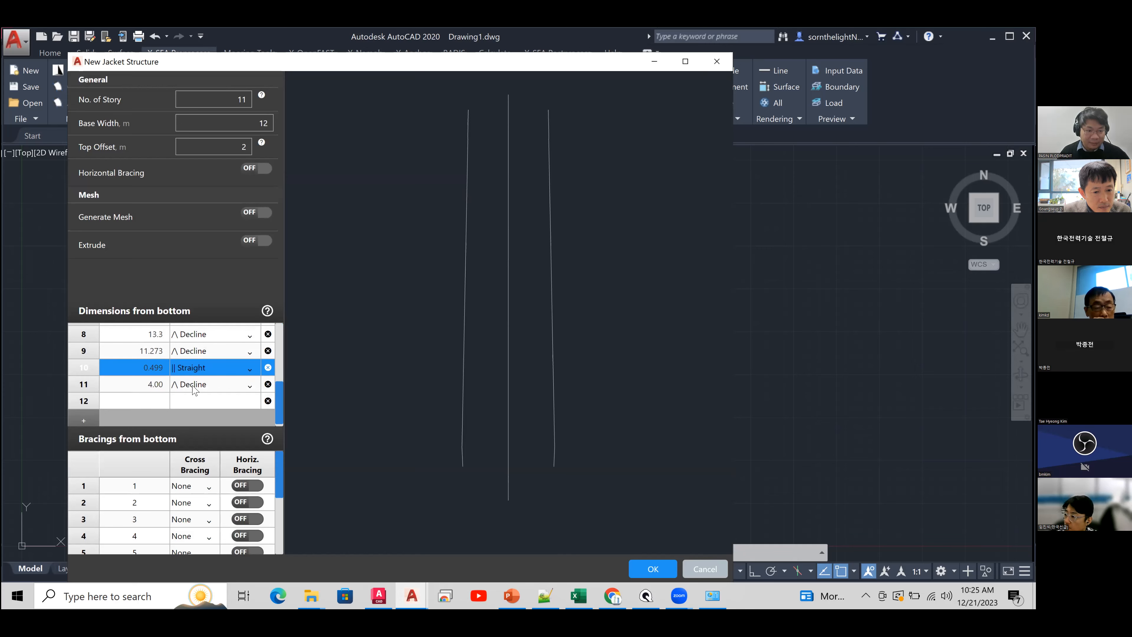
pyautogui.click(193, 388)
pyautogui.click(303, 260)
# - Turn on horizontal bracing at story 4 and set the cross bracing of stories 6 to 9 to X Bracing
pyautogui.scroll(-1, 279, 477)
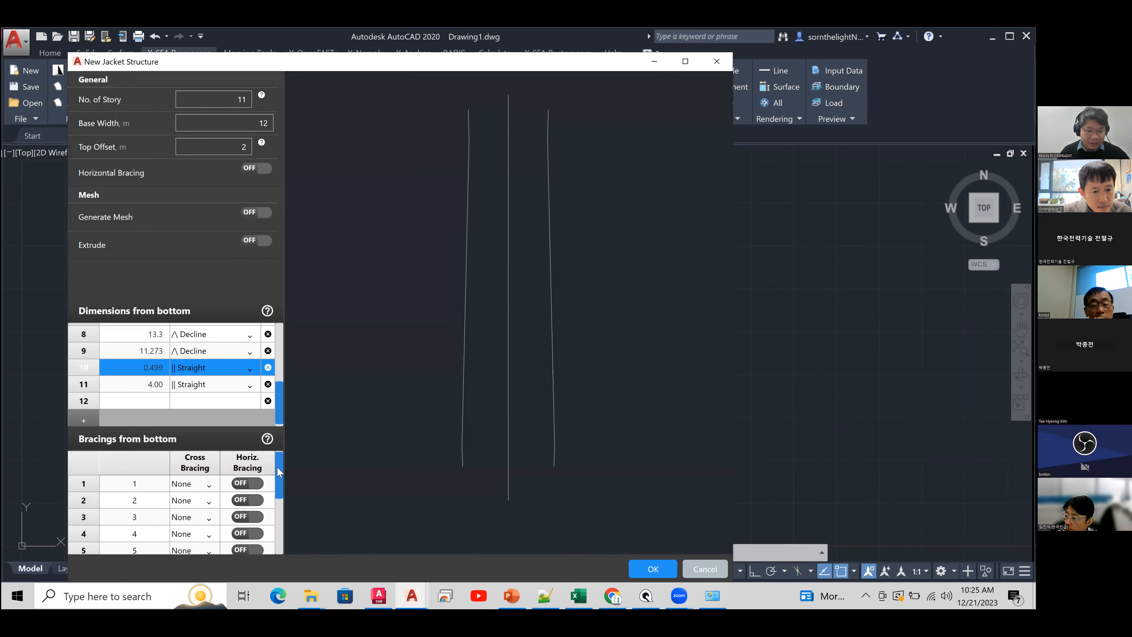
pyautogui.click(252, 513)
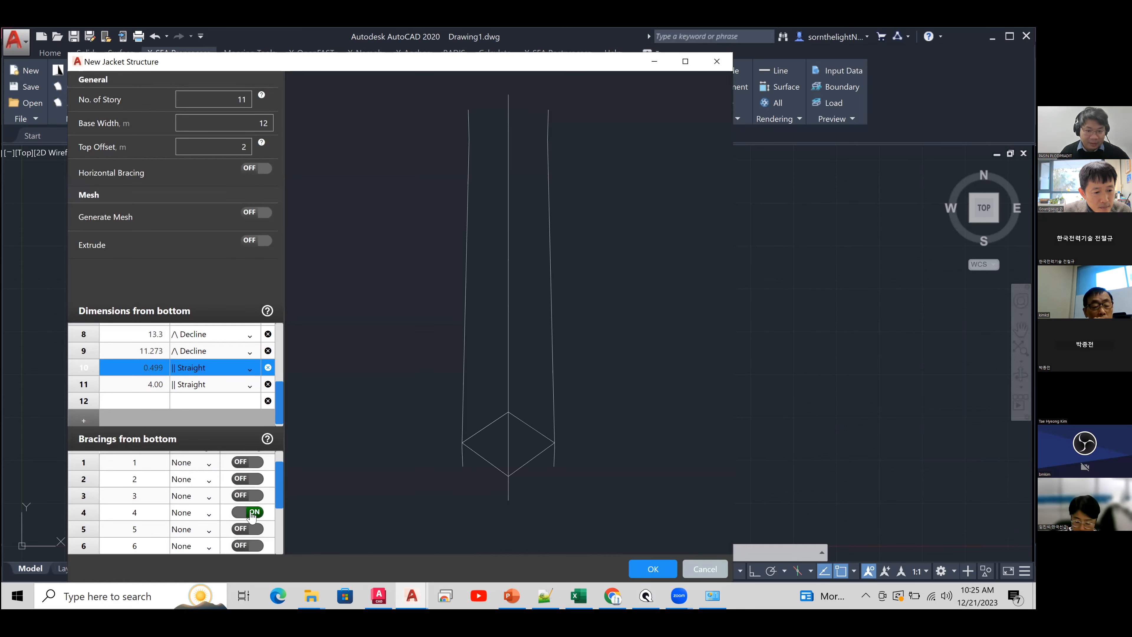
pyautogui.scroll(-2, 280, 492)
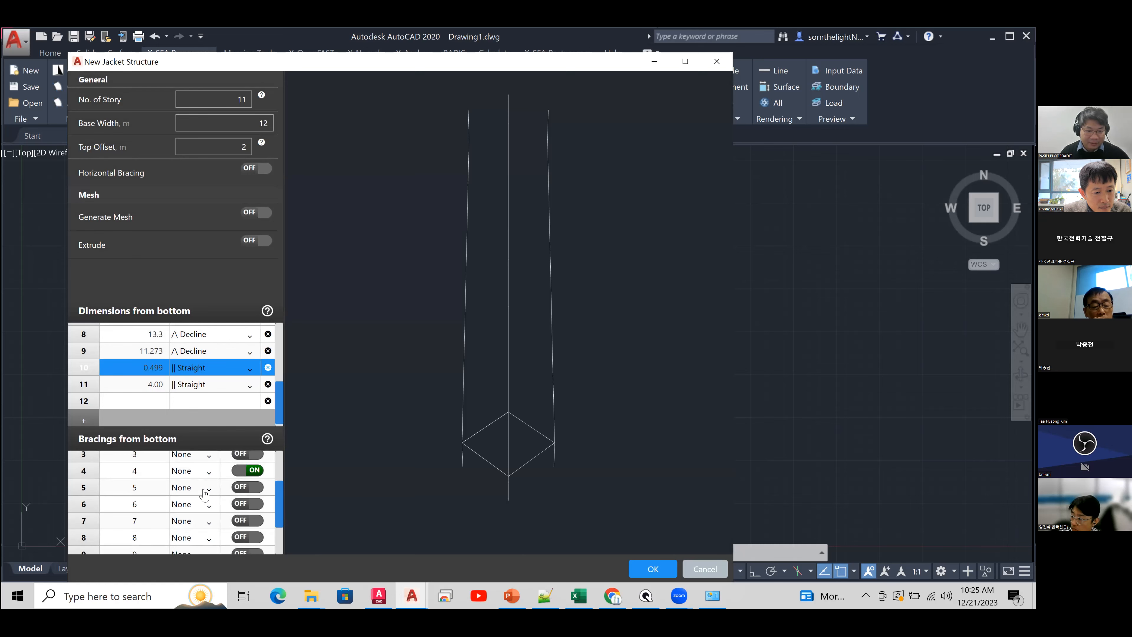
pyautogui.click(208, 504)
pyautogui.click(326, 260)
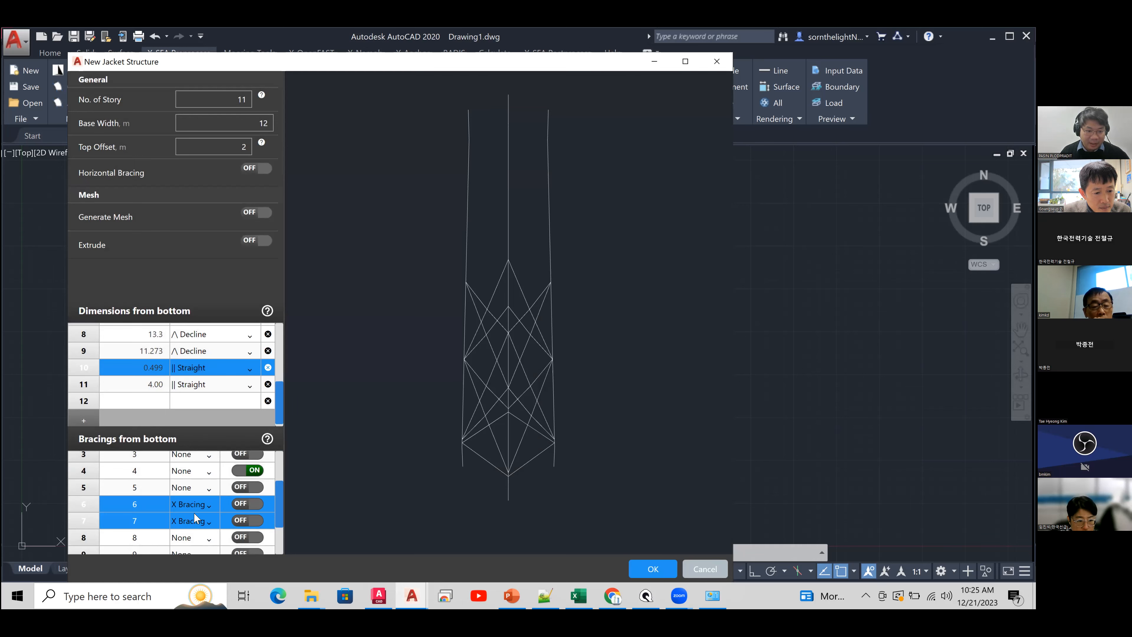
pyautogui.click(195, 540)
pyautogui.click(319, 260)
pyautogui.scroll(-1, 196, 545)
pyautogui.click(194, 543)
pyautogui.click(319, 261)
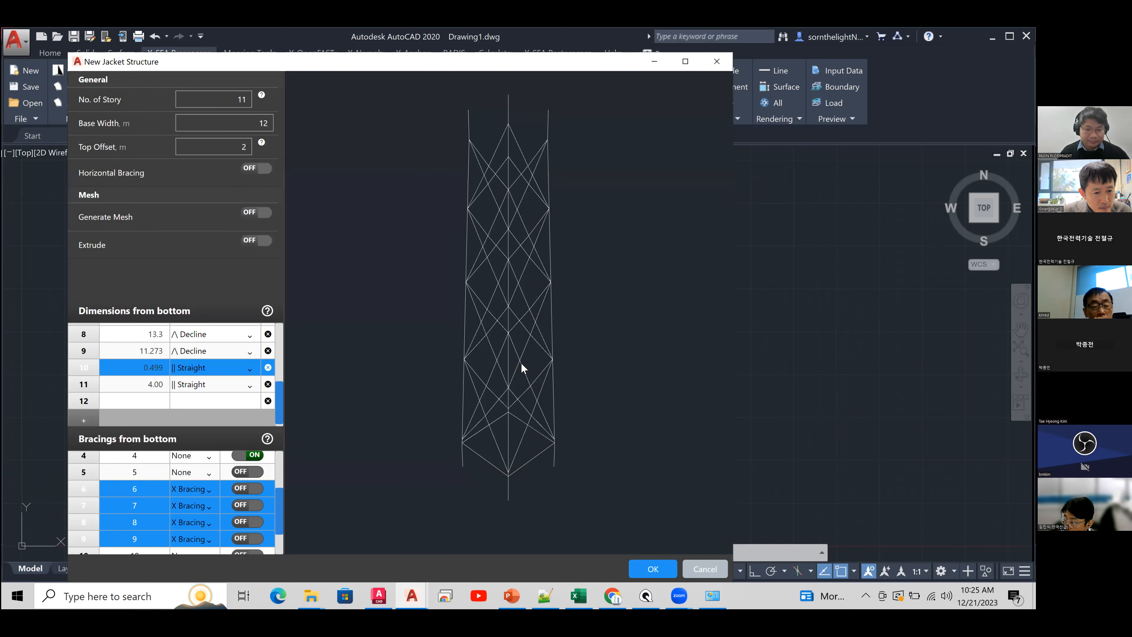
pyautogui.moveTo(466, 422)
pyautogui.mouseDown()
pyautogui.moveTo(379, 406)
pyautogui.moveTo(548, 408)
pyautogui.moveTo(384, 425)
pyautogui.moveTo(516, 433)
pyautogui.moveTo(465, 448)
pyautogui.moveTo(485, 363)
pyautogui.moveTo(462, 417)
pyautogui.mouseUp()
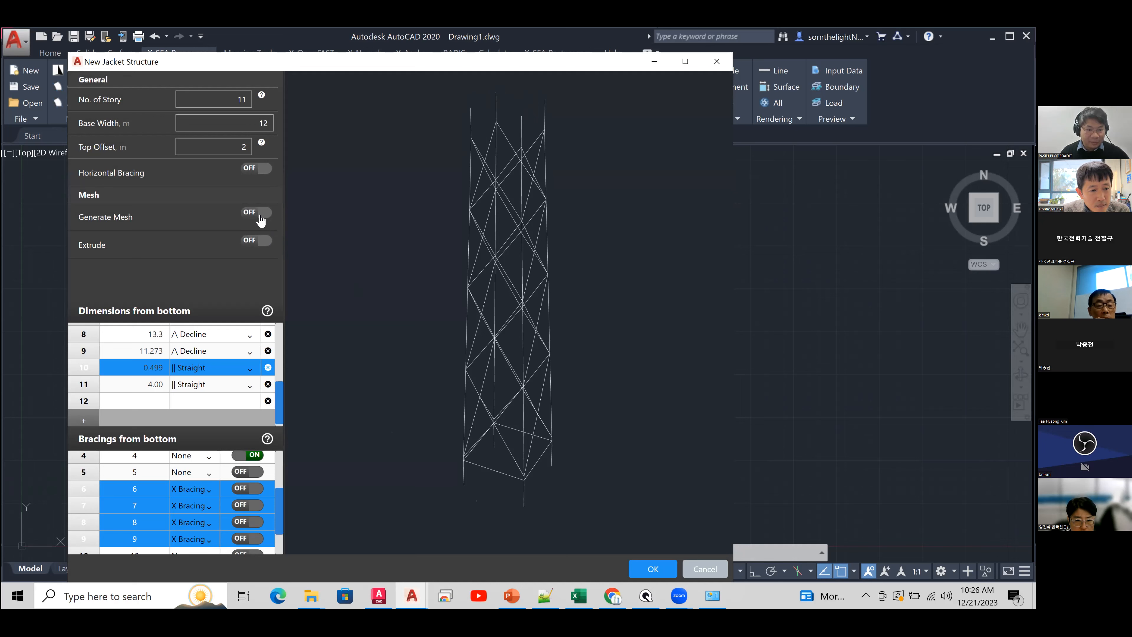
# - Create the jacket with mesh generation on and a split count of 1, and display it in the SW Isometric view
pyautogui.click(261, 216)
pyautogui.click(241, 266)
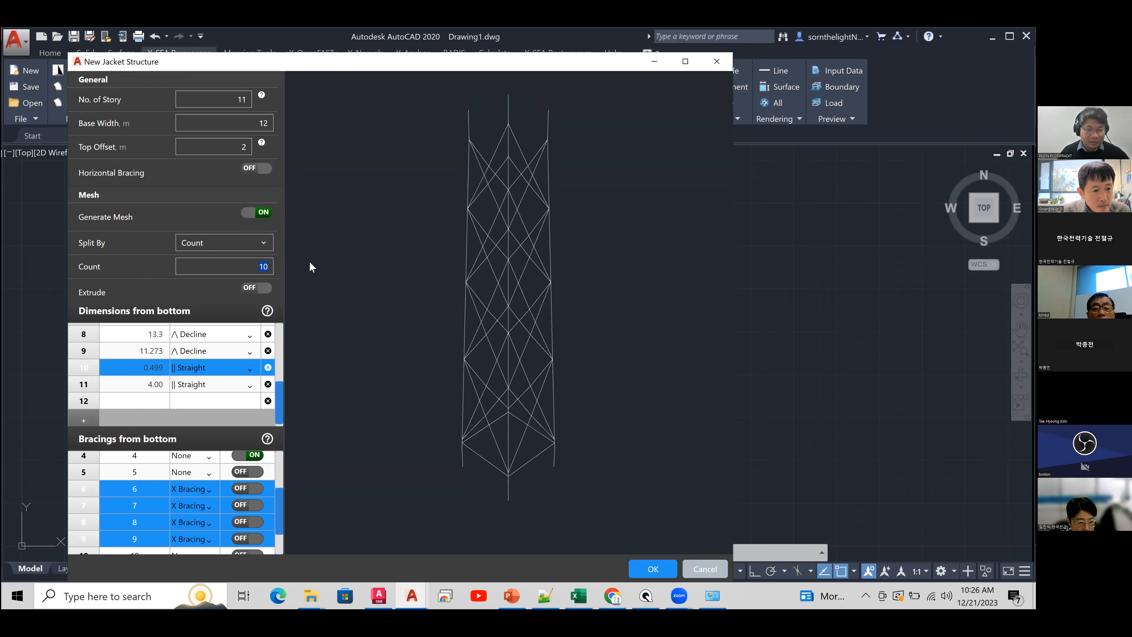
pyautogui.write('1')
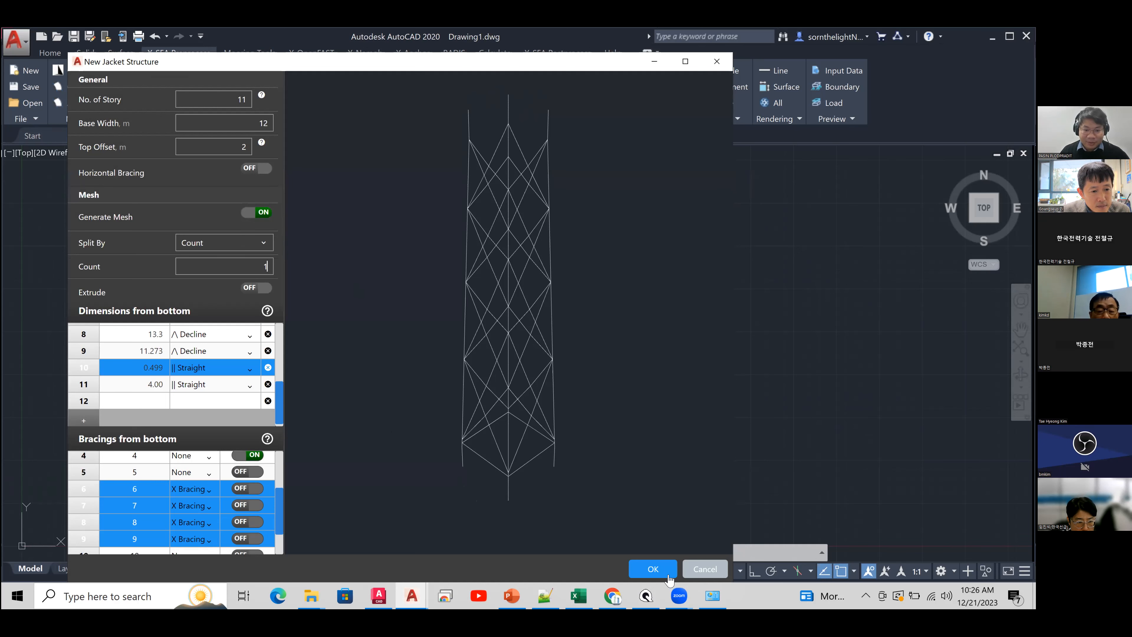
pyautogui.click(653, 569)
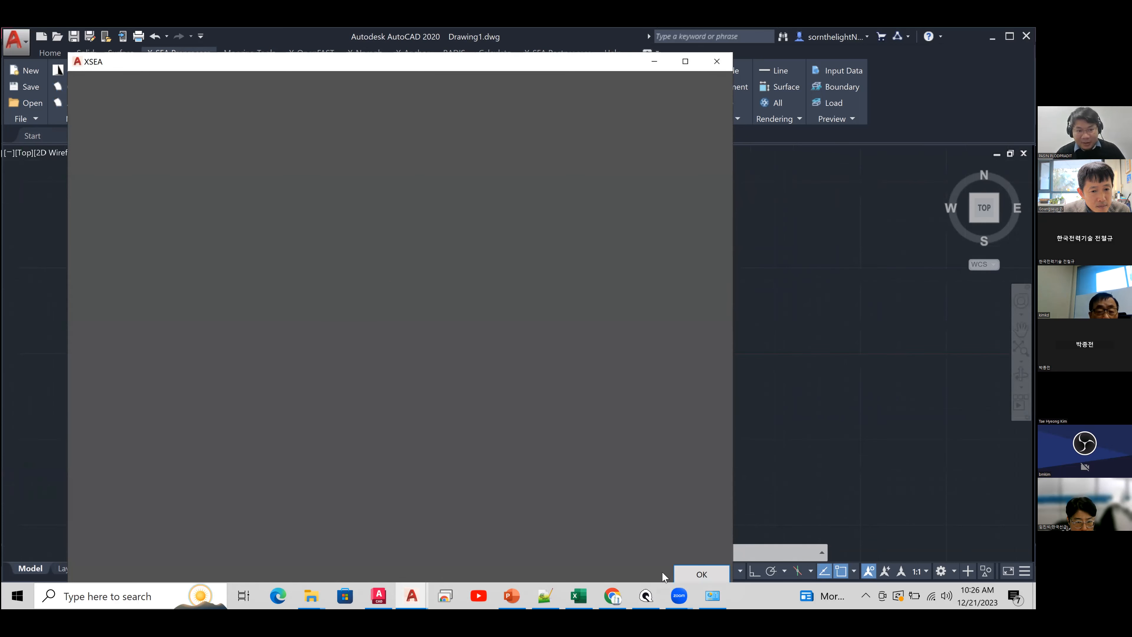
pyautogui.click(654, 62)
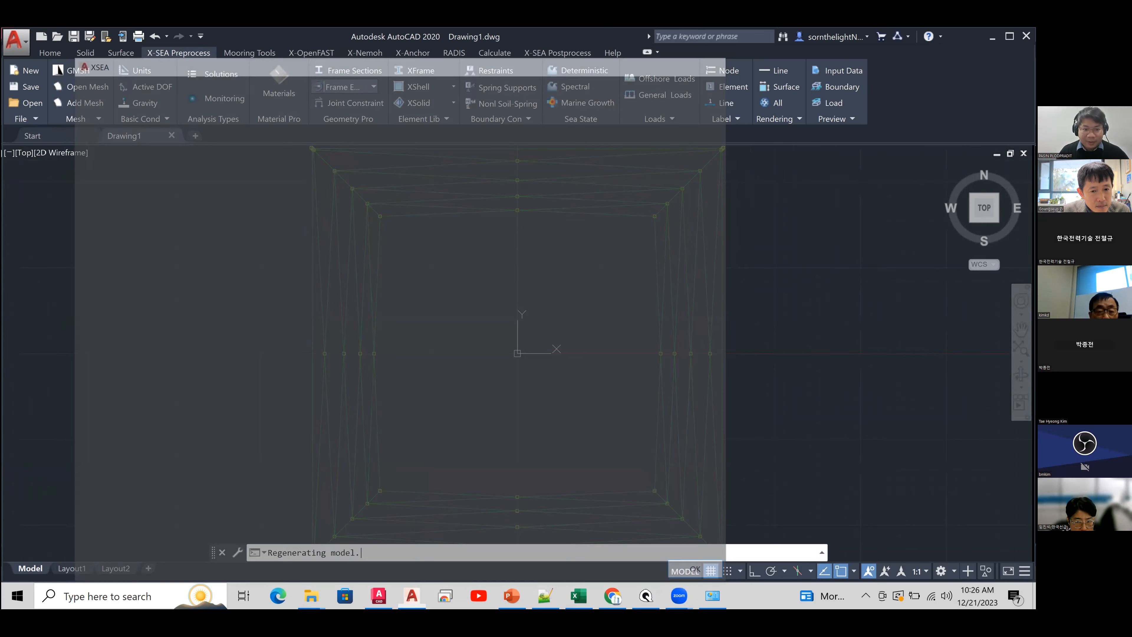
pyautogui.click(22, 154)
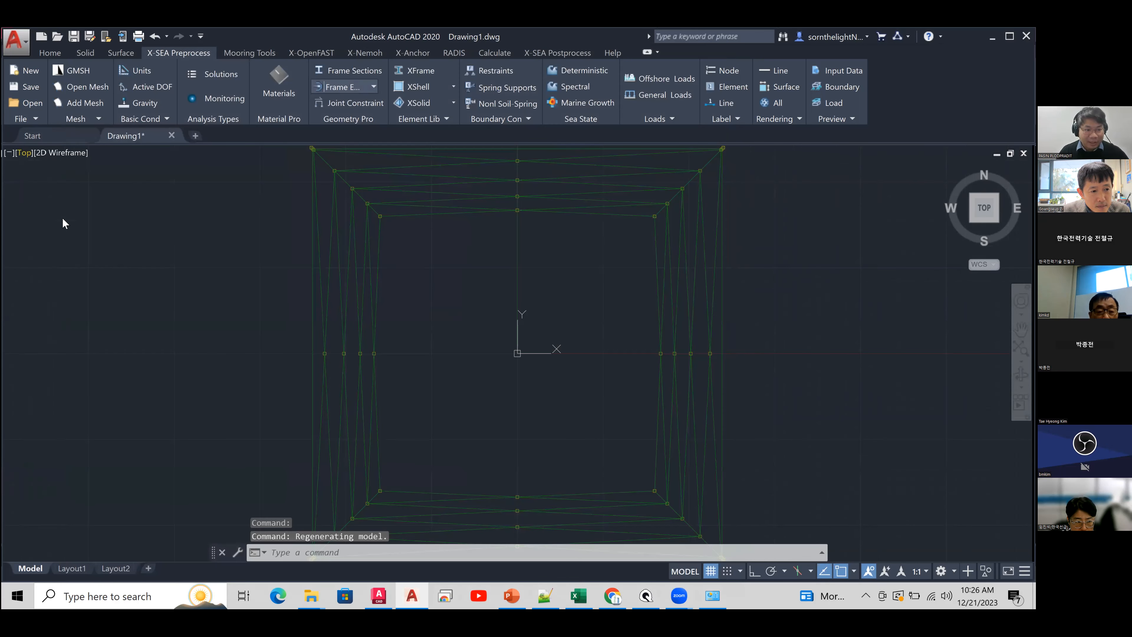
pyautogui.click(62, 253)
# - Examine the frame sections listed for the jacket's legs, horizontal and cross bracings, and close the section definitions
pyautogui.click(348, 70)
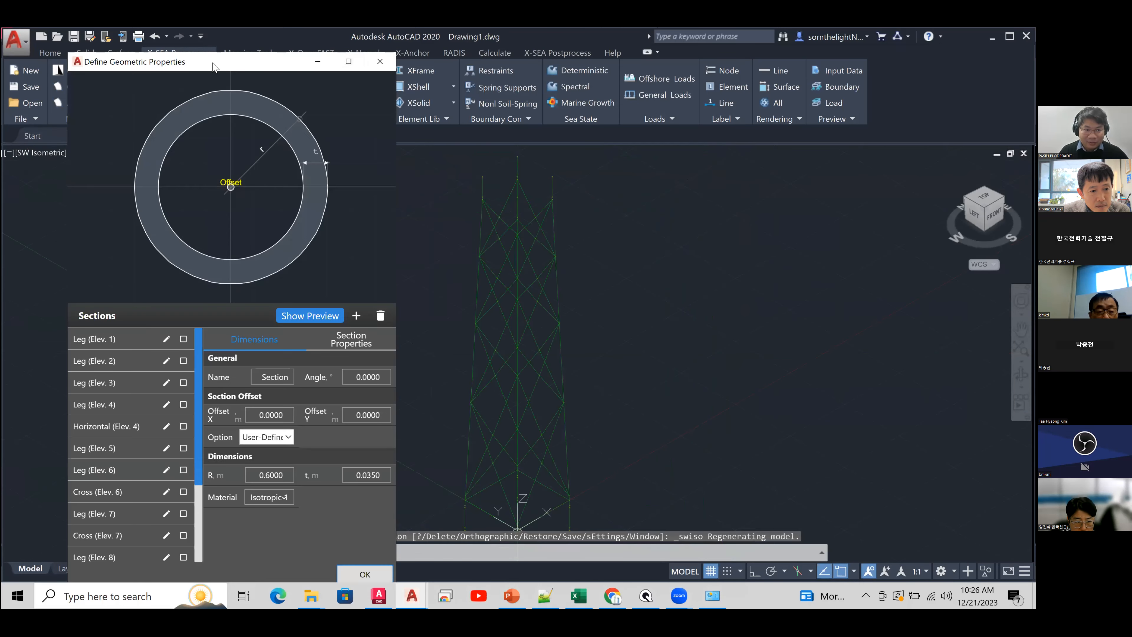
pyautogui.moveTo(223, 354)
pyautogui.mouseDown()
pyautogui.moveTo(227, 435)
pyautogui.moveTo(220, 353)
pyautogui.mouseUp()
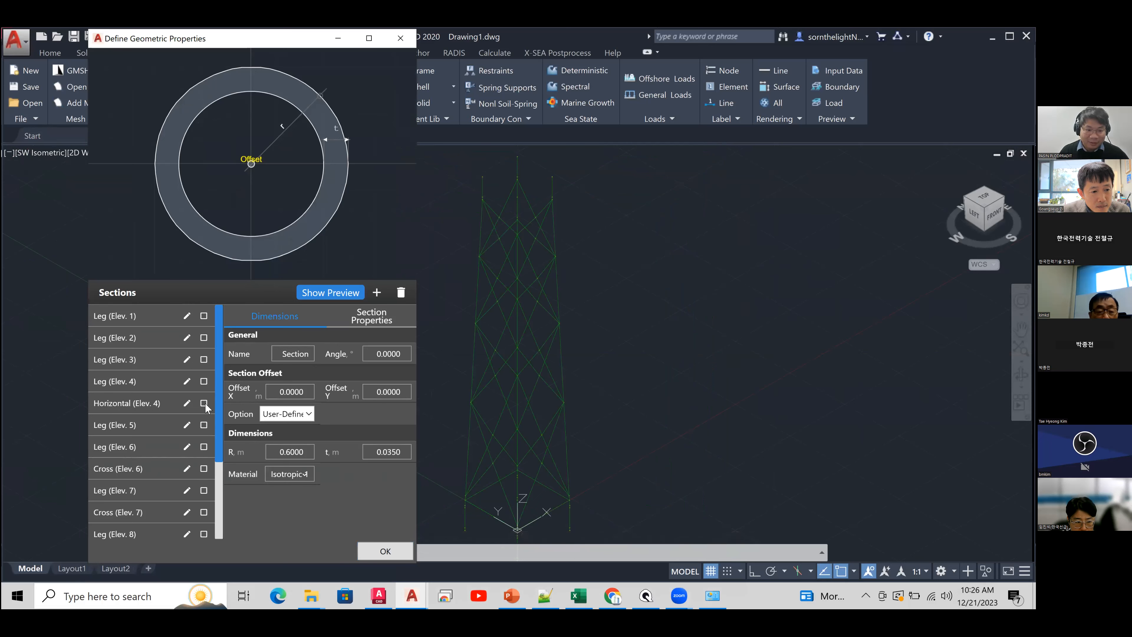
pyautogui.scroll(-3, 211, 496)
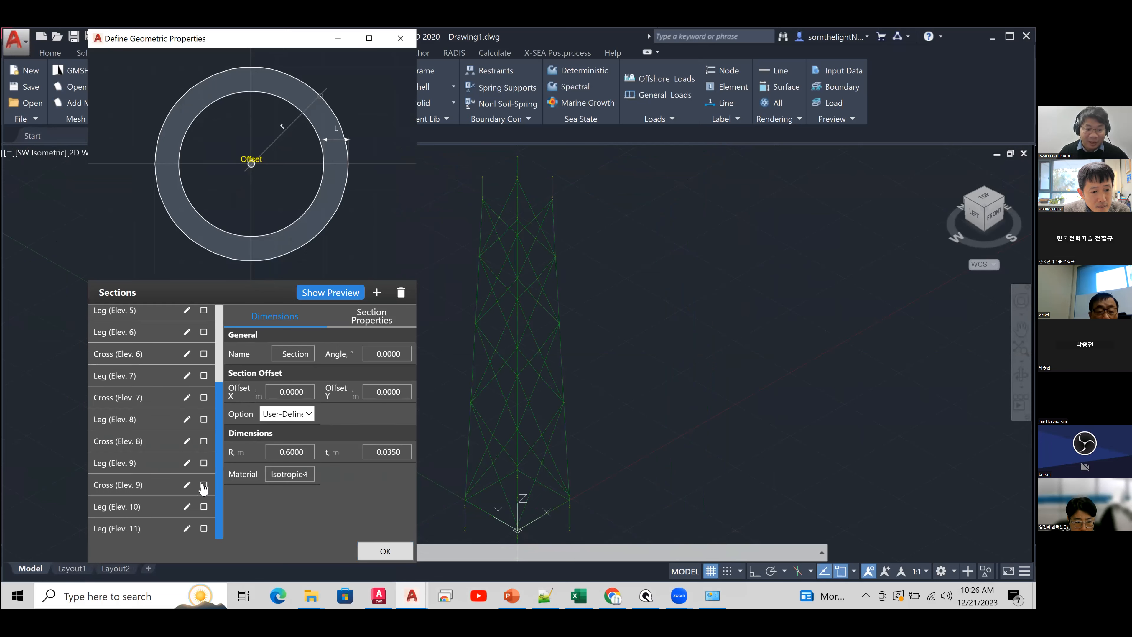
pyautogui.click(401, 38)
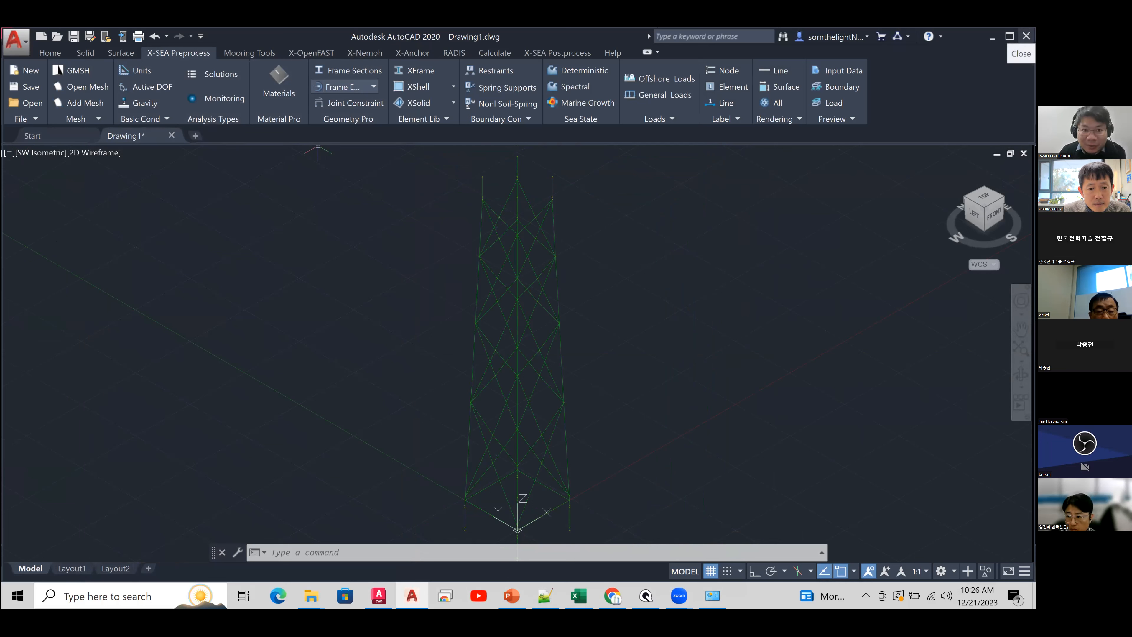
# - Close AutoCAD 2020 and switch back to the jacket line drawing, Drawing2.dwg, in AutoCAD 2023
pyautogui.click(1027, 35)
pyautogui.click(520, 340)
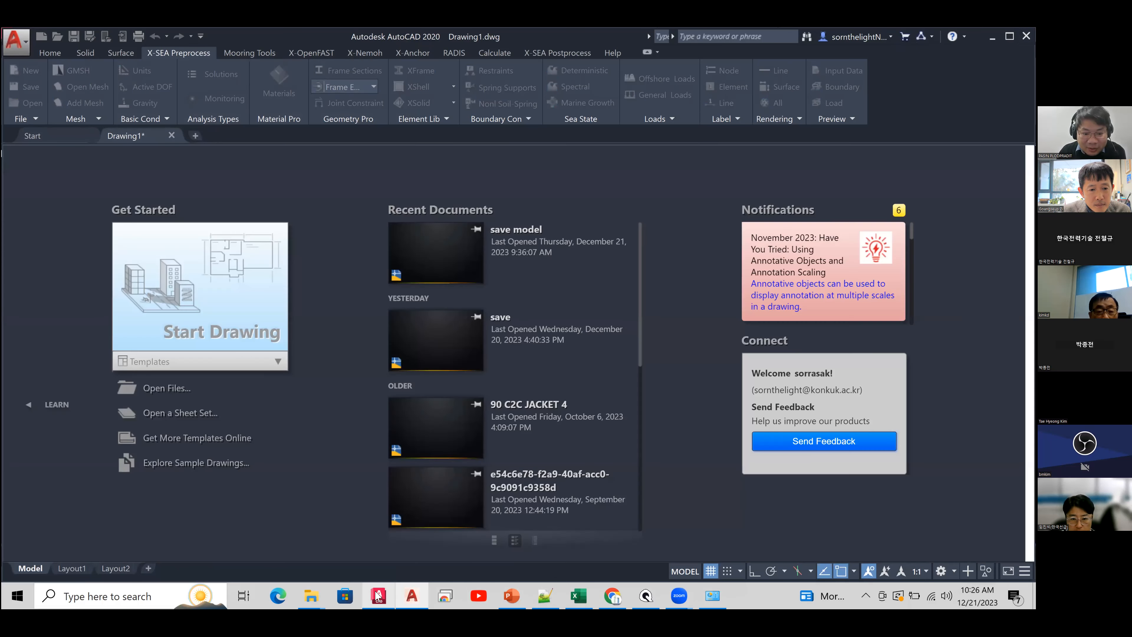
pyautogui.moveTo(378, 594)
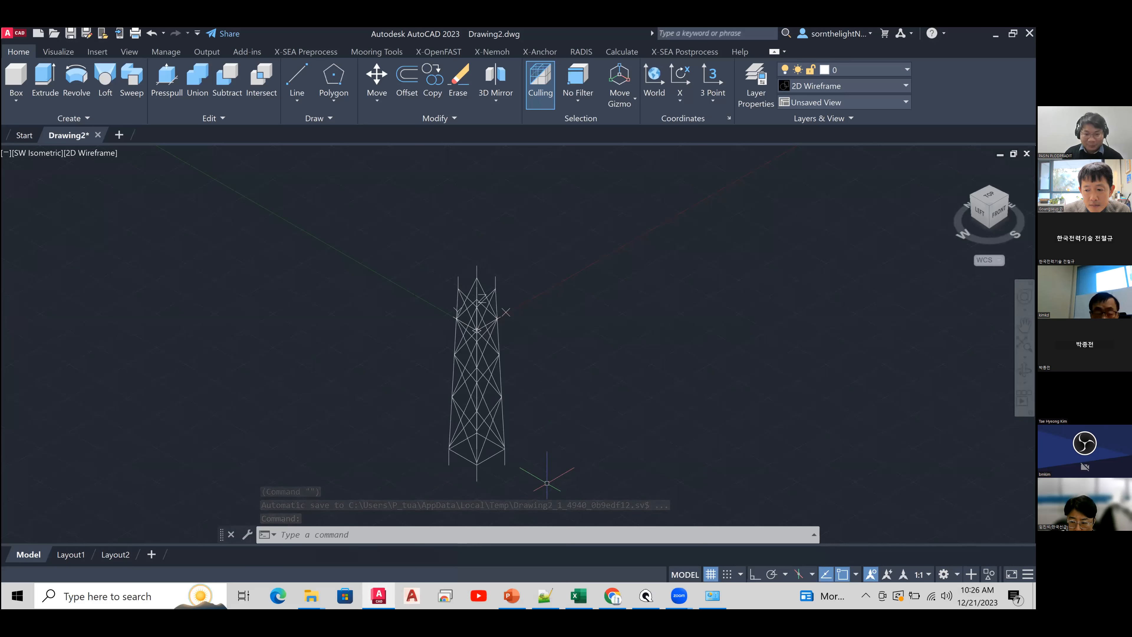
pyautogui.moveTo(555, 461)
pyautogui.mouseDown(button='middle')
pyautogui.moveTo(511, 445)
pyautogui.moveTo(535, 449)
pyautogui.mouseUp(button='middle')
pyautogui.scroll(2, 508, 444)
pyautogui.scroll(-2, 503, 444)
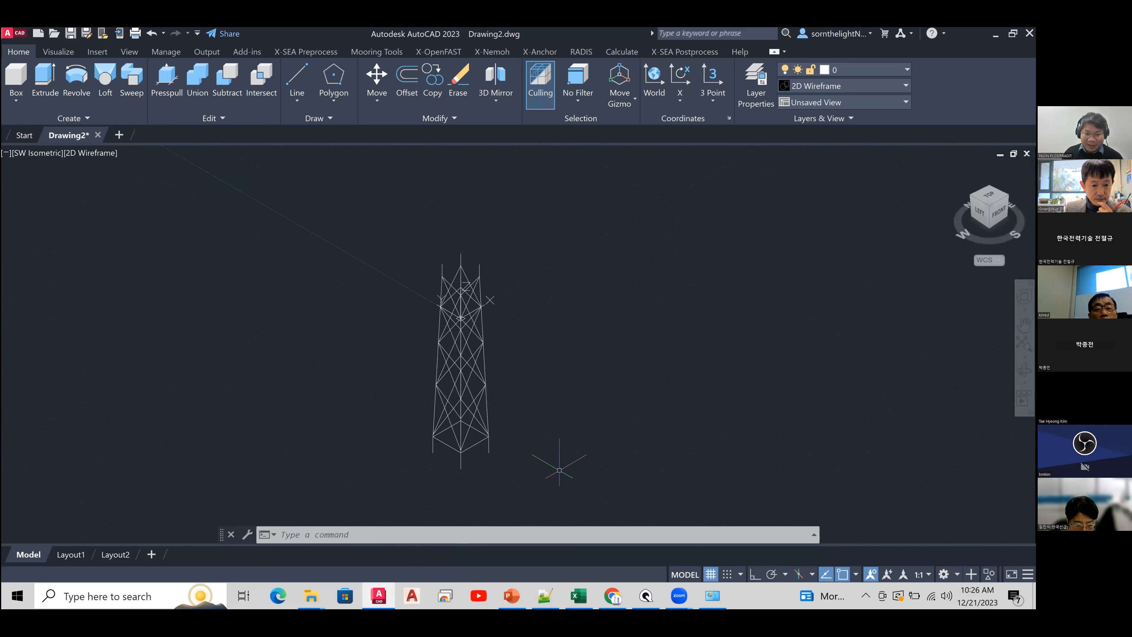
# - Select all of the jacket's lines and send them to GMSH from the X-SEA preprocessing tools
pyautogui.click(590, 489)
pyautogui.click(390, 244)
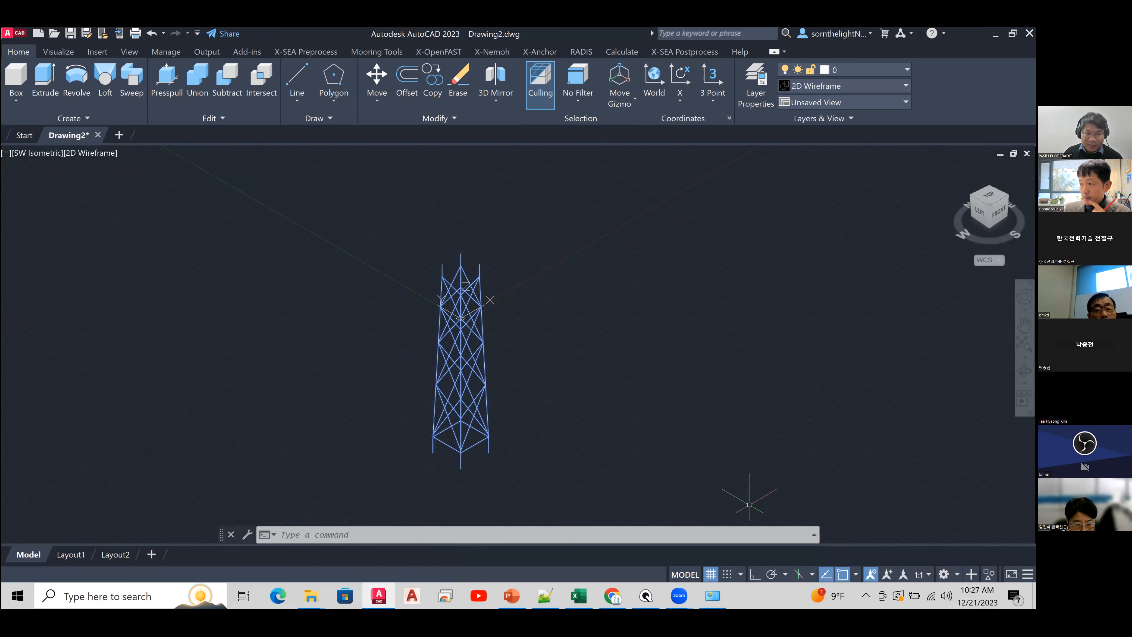
pyautogui.click(310, 52)
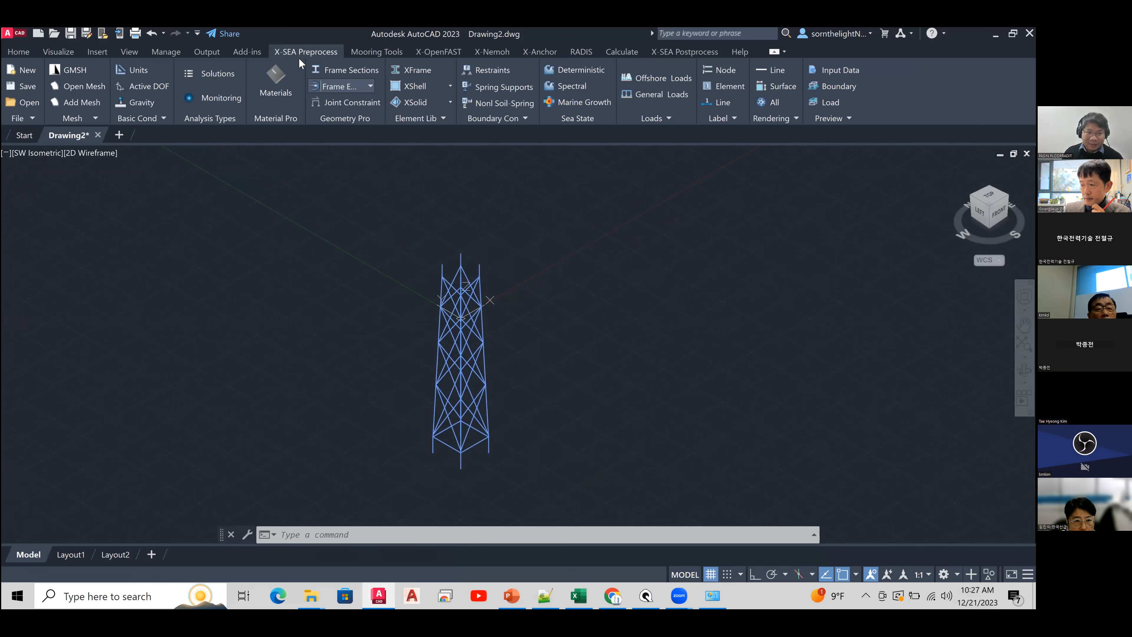
pyautogui.click(79, 74)
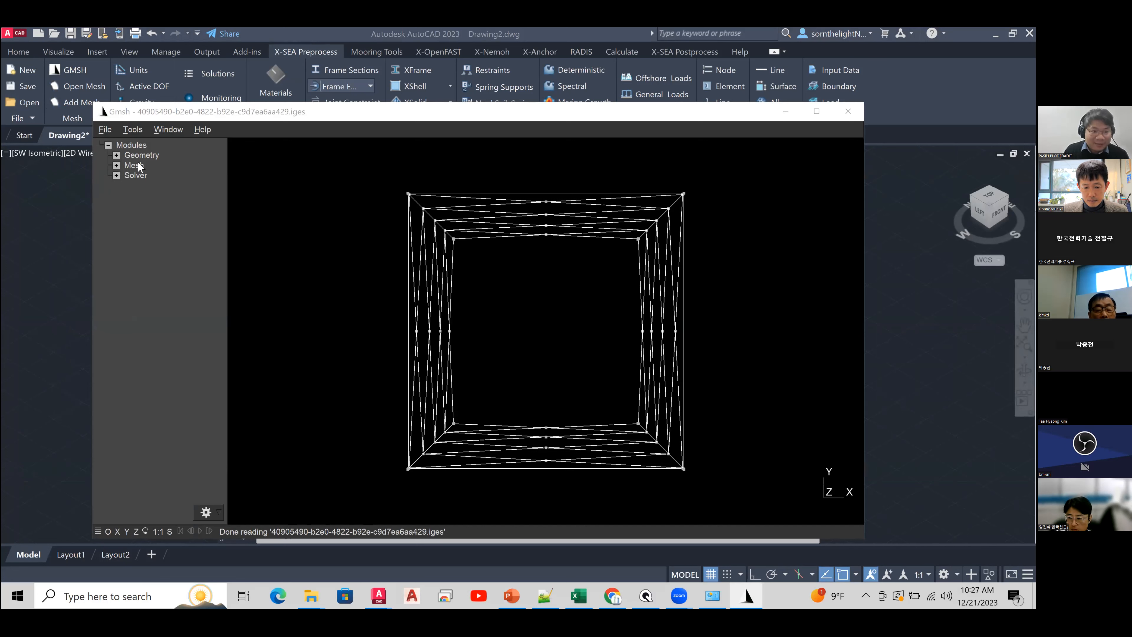
# - Define all of the jacket's curves as transfinite with 2 points and Progression type, proceeding with the IGES file as is
pyautogui.click(116, 166)
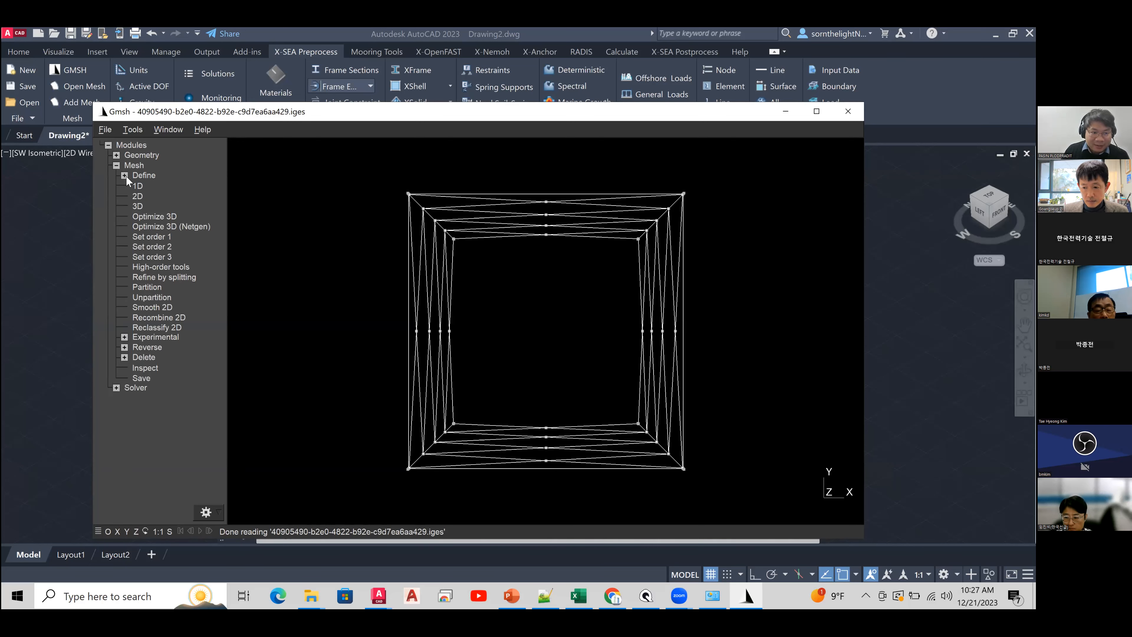
pyautogui.click(125, 175)
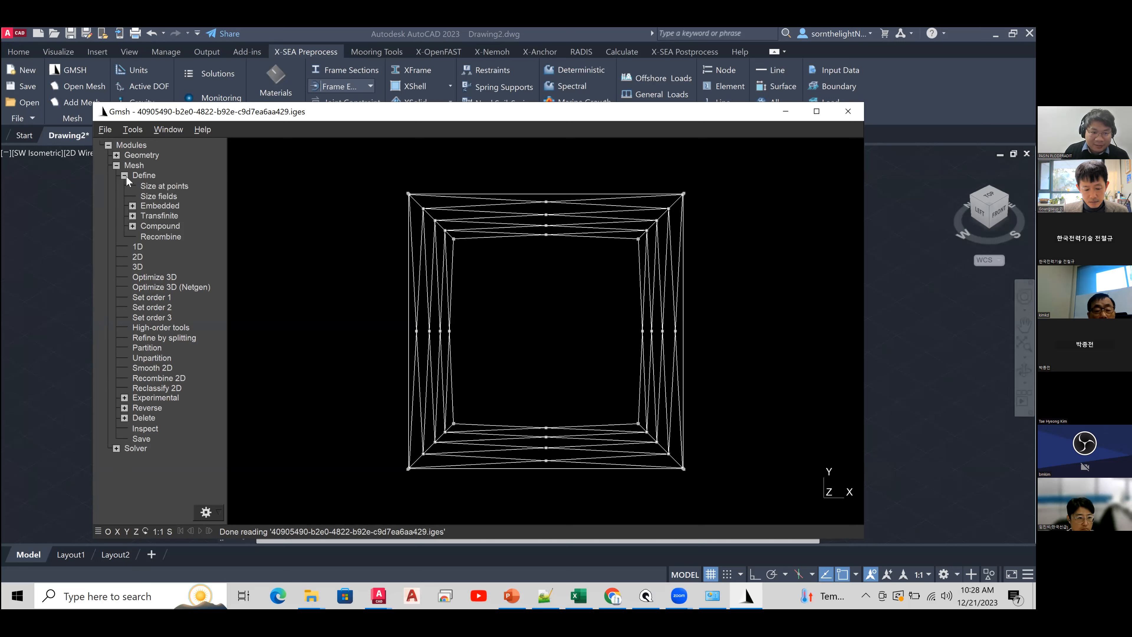
pyautogui.click(133, 215)
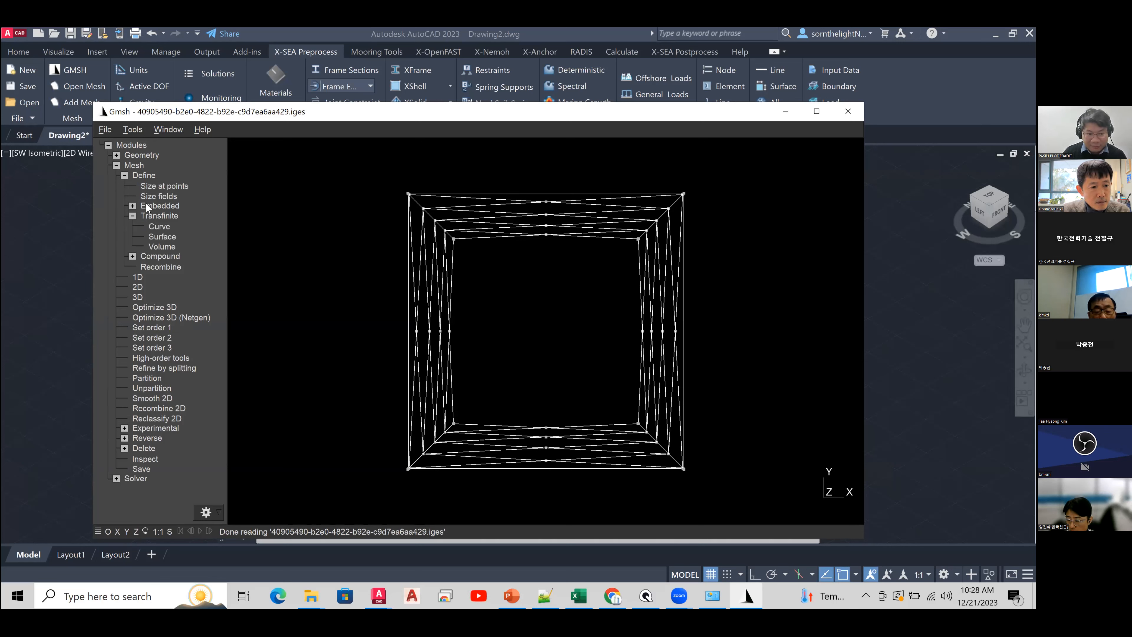
pyautogui.click(167, 228)
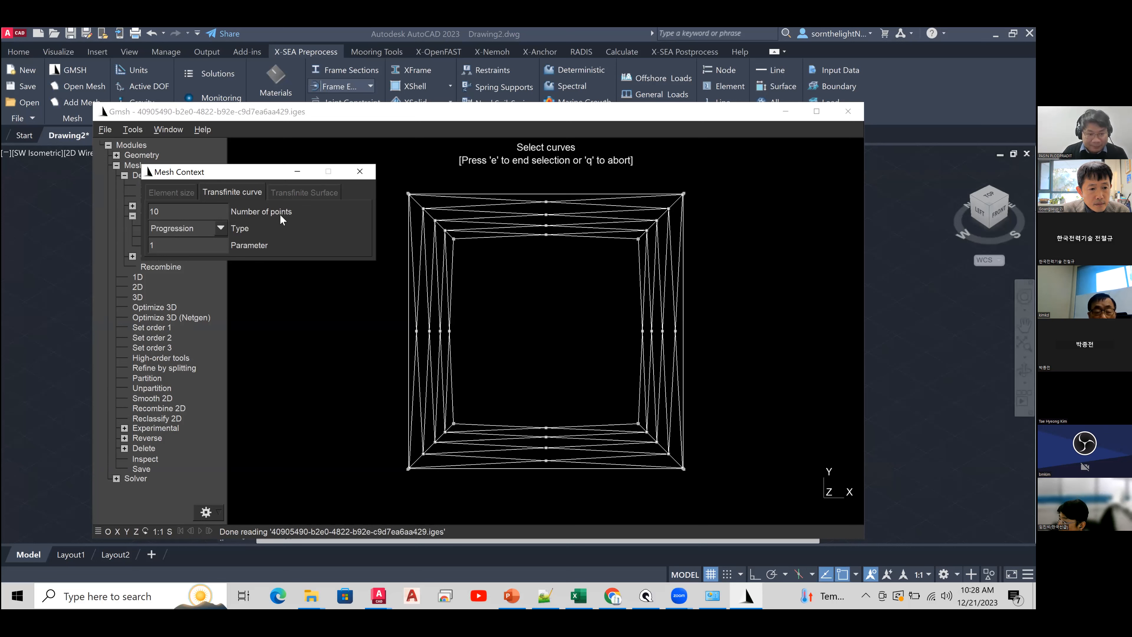
pyautogui.moveTo(182, 211); pyautogui.dragTo(71, 211)
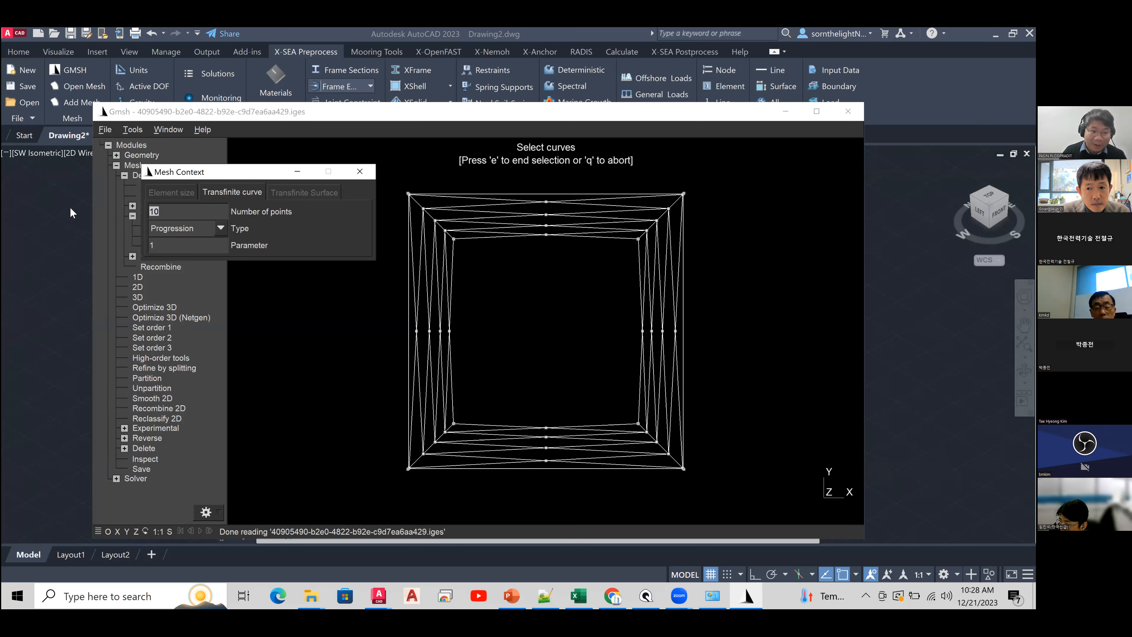
pyautogui.write('2')
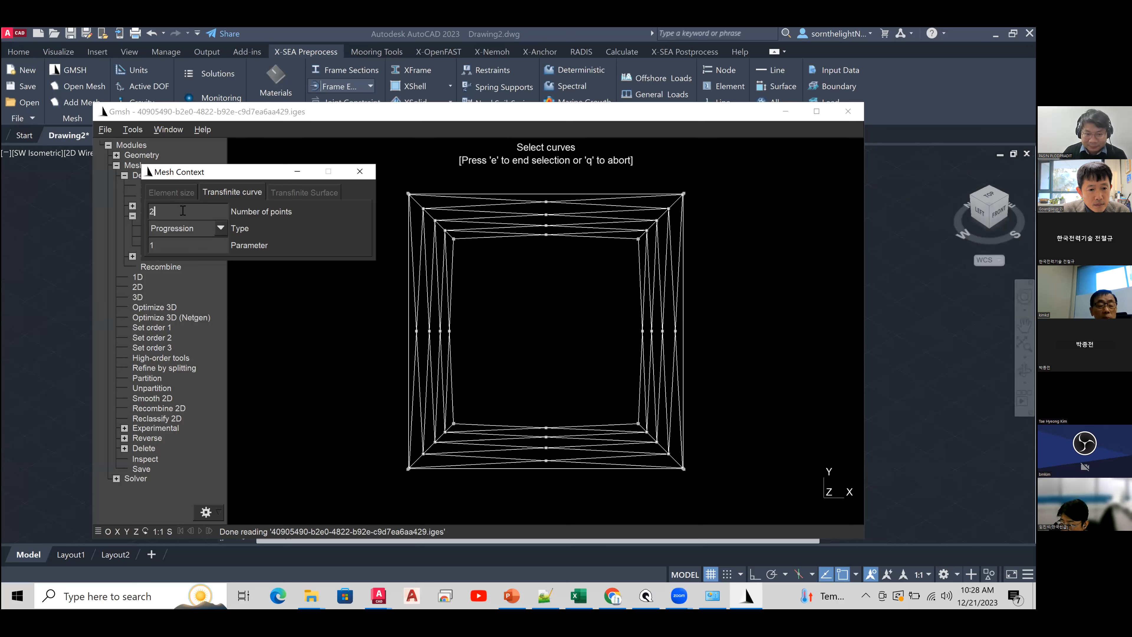
pyautogui.click(720, 480)
pyautogui.keyDown('ctrl'); pyautogui.click(737, 495); pyautogui.keyUp('ctrl')
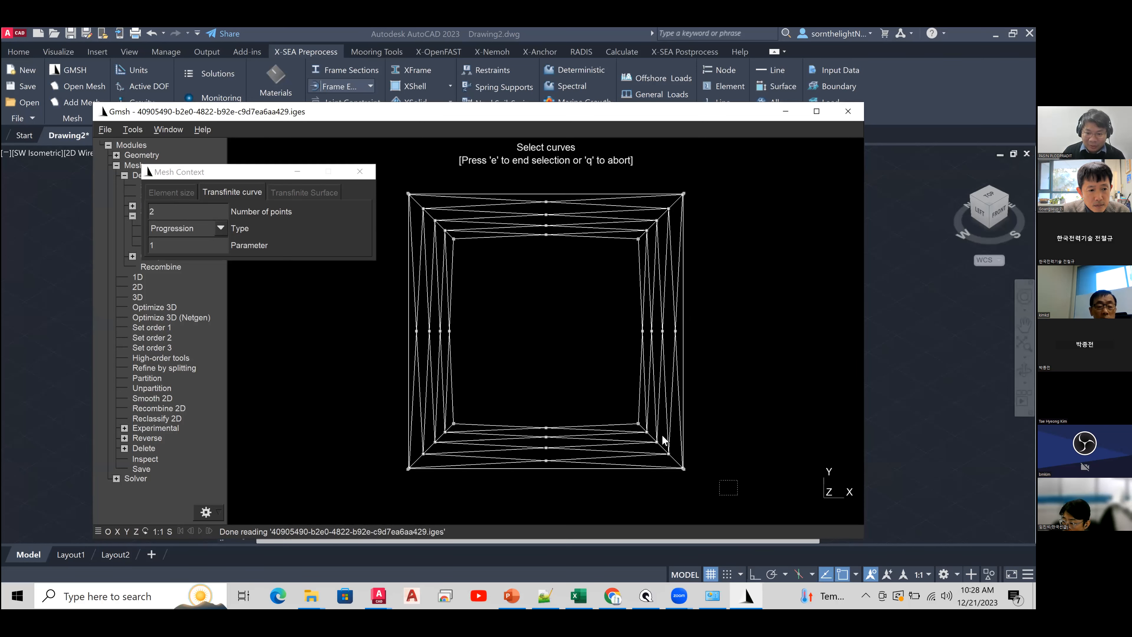
pyautogui.click(388, 173)
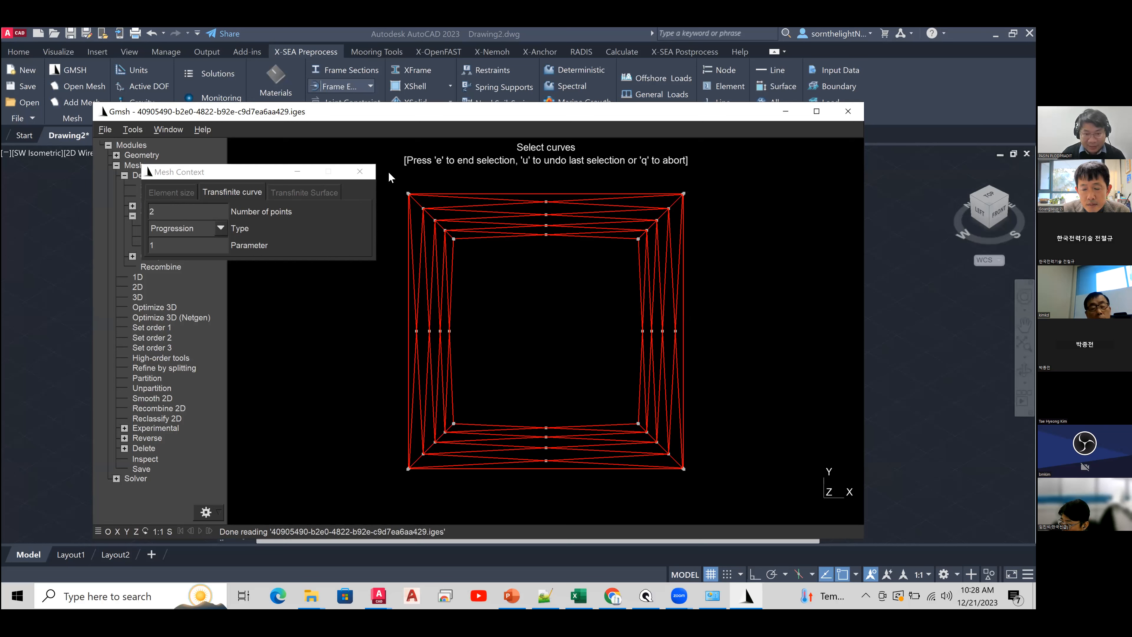
pyautogui.press('e')
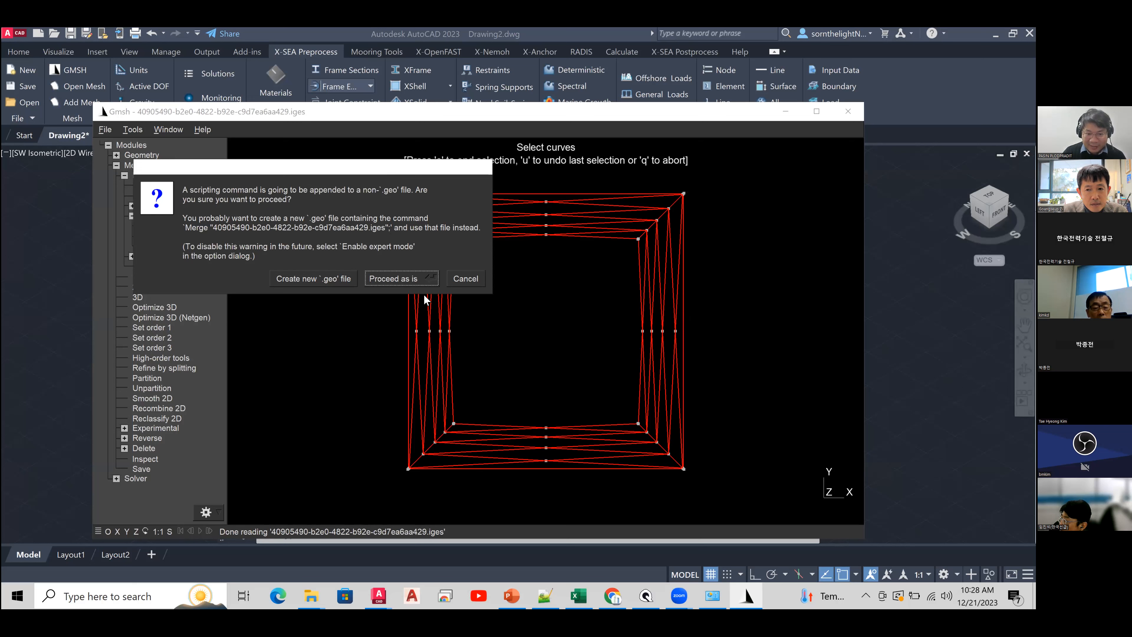
pyautogui.click(416, 278)
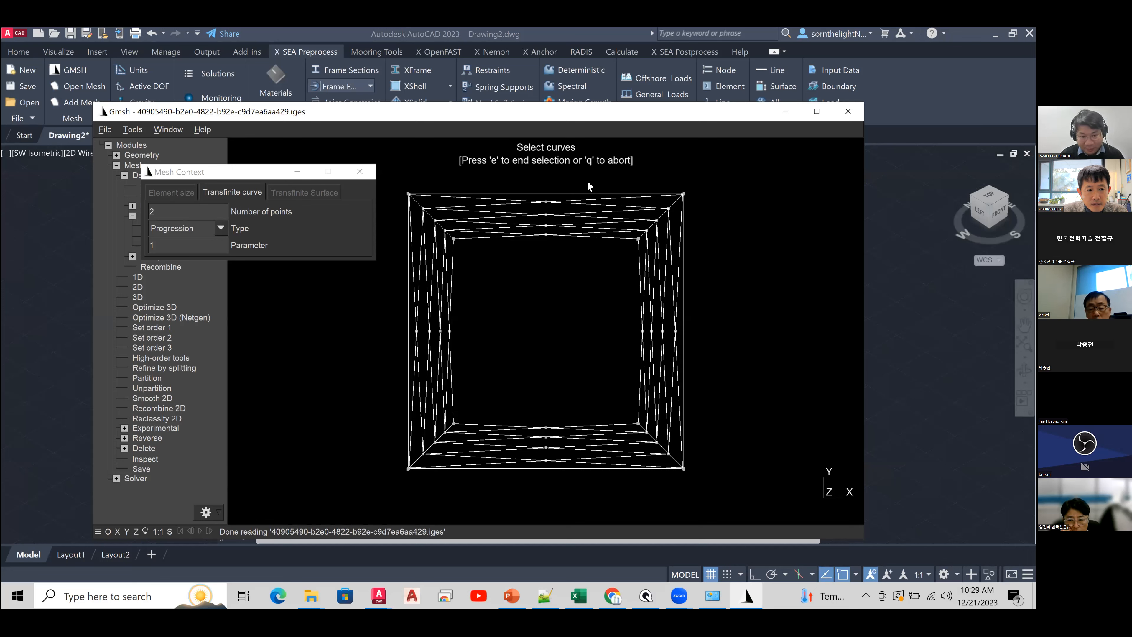
pyautogui.press('q')
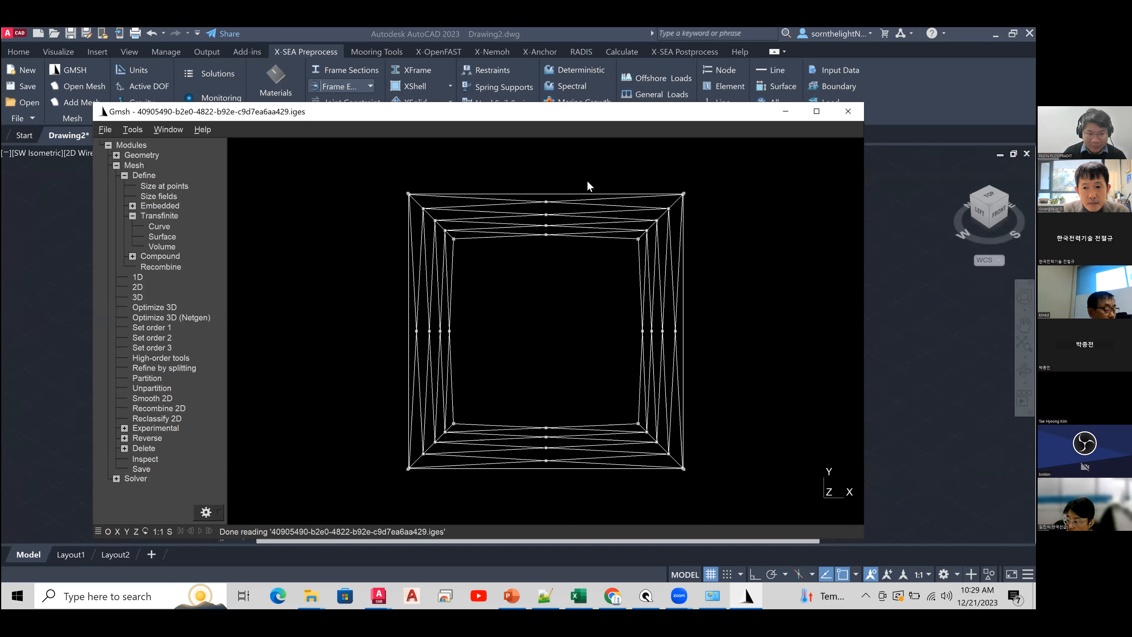
# - Generate the 1D mesh of the jacket and turn on the 1D element labels in the mesh visibility options
pyautogui.click(140, 277)
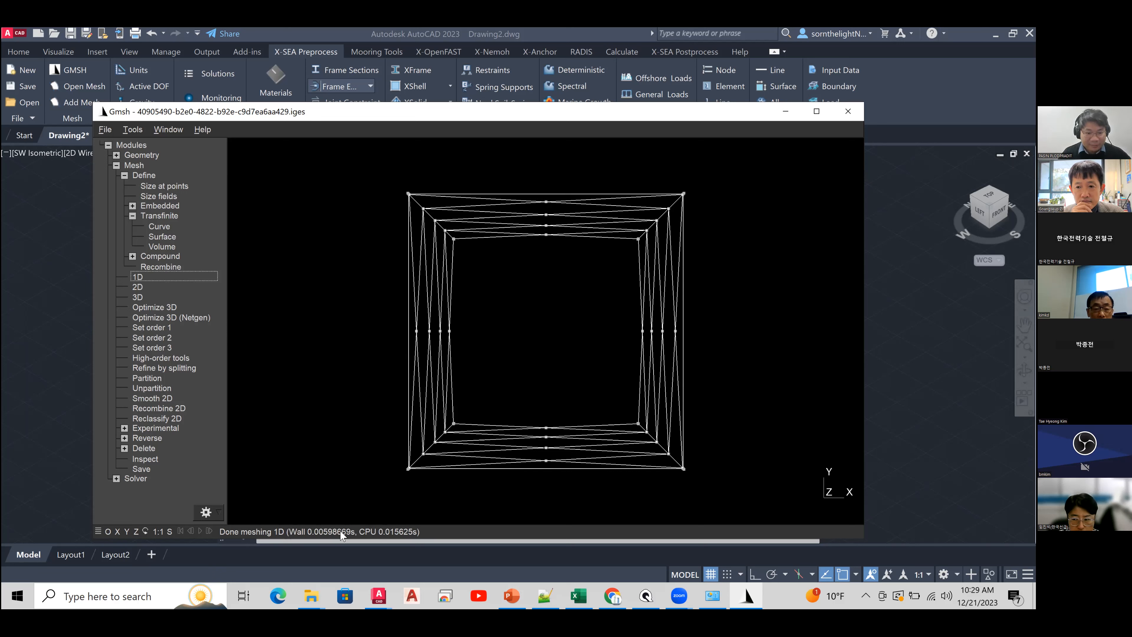
pyautogui.click(133, 130)
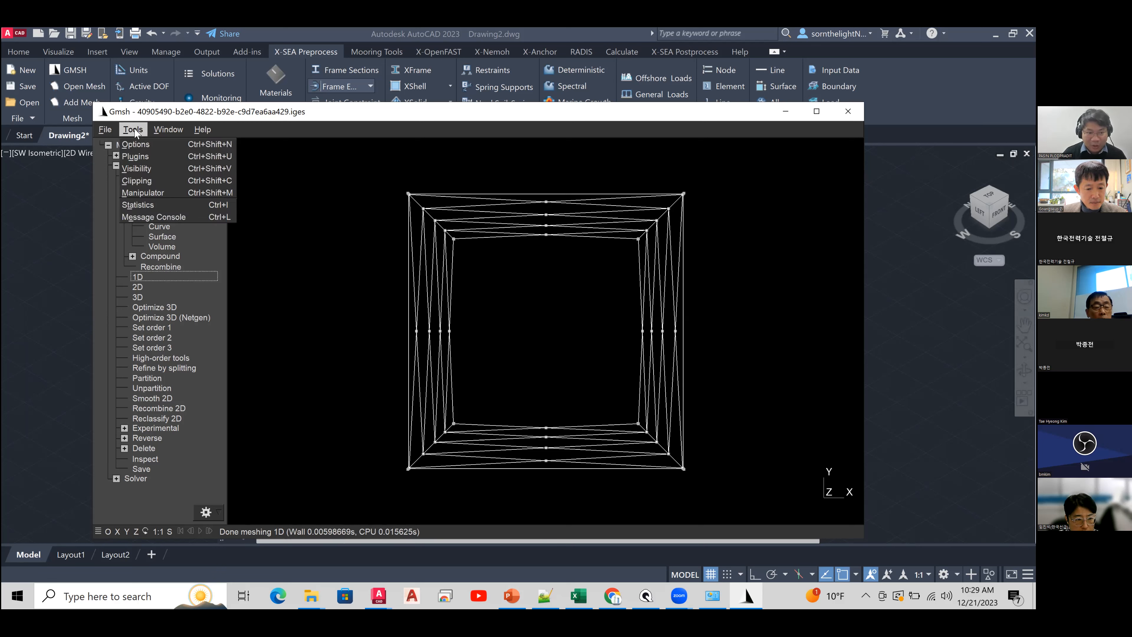
pyautogui.click(162, 148)
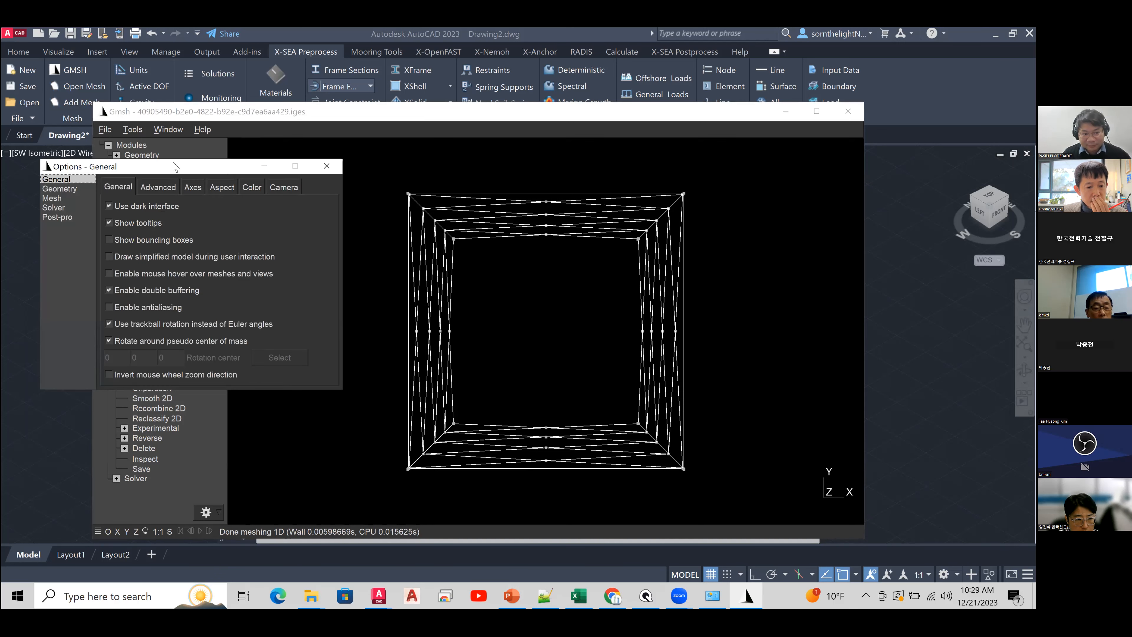
pyautogui.moveTo(199, 173); pyautogui.dragTo(524, 214)
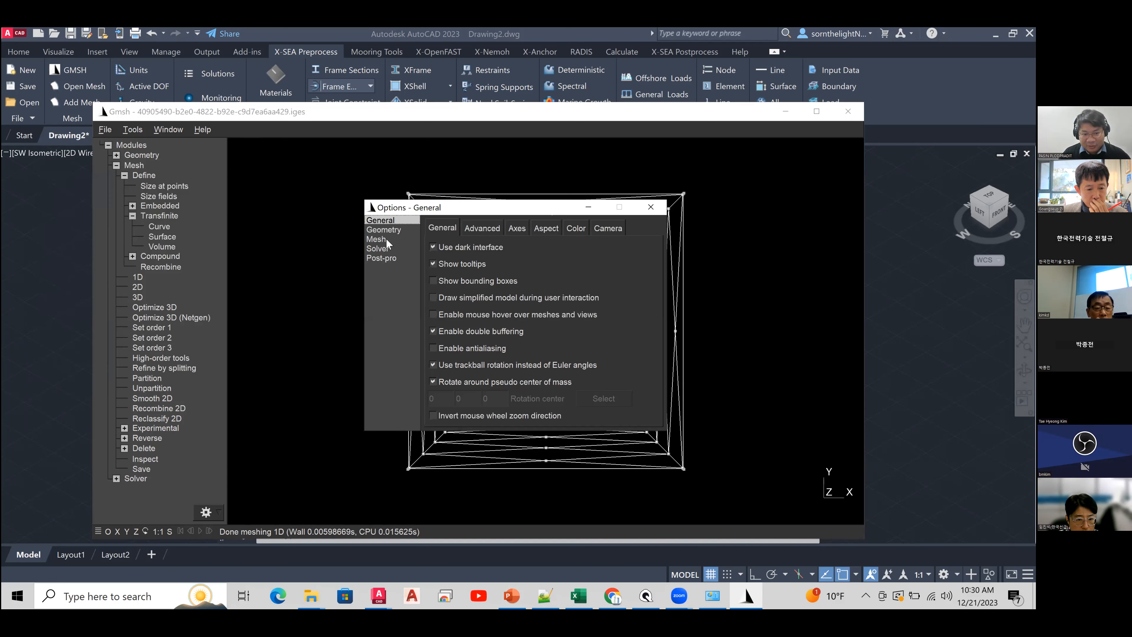
pyautogui.click(386, 239)
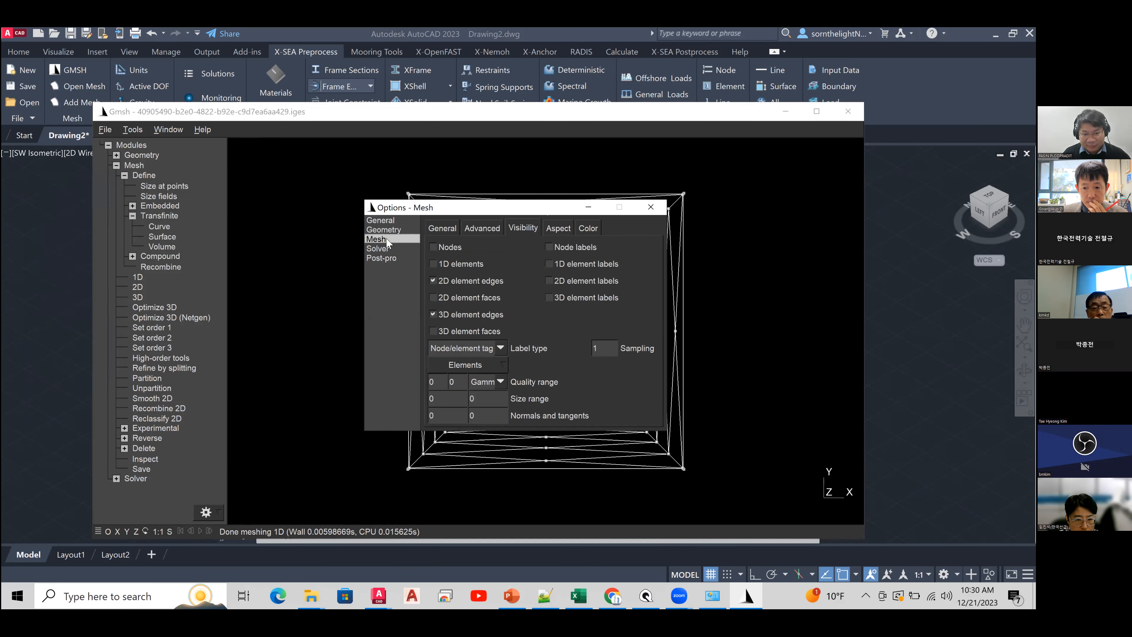
pyautogui.click(559, 263)
# - Replace the 1D element labels with node labels on the jacket mesh and close the options
pyautogui.moveTo(391, 211); pyautogui.dragTo(263, 211)
pyautogui.moveTo(637, 468); pyautogui.dragTo(610, 392)
pyautogui.scroll(4, 611, 393)
pyautogui.scroll(8, 610, 393)
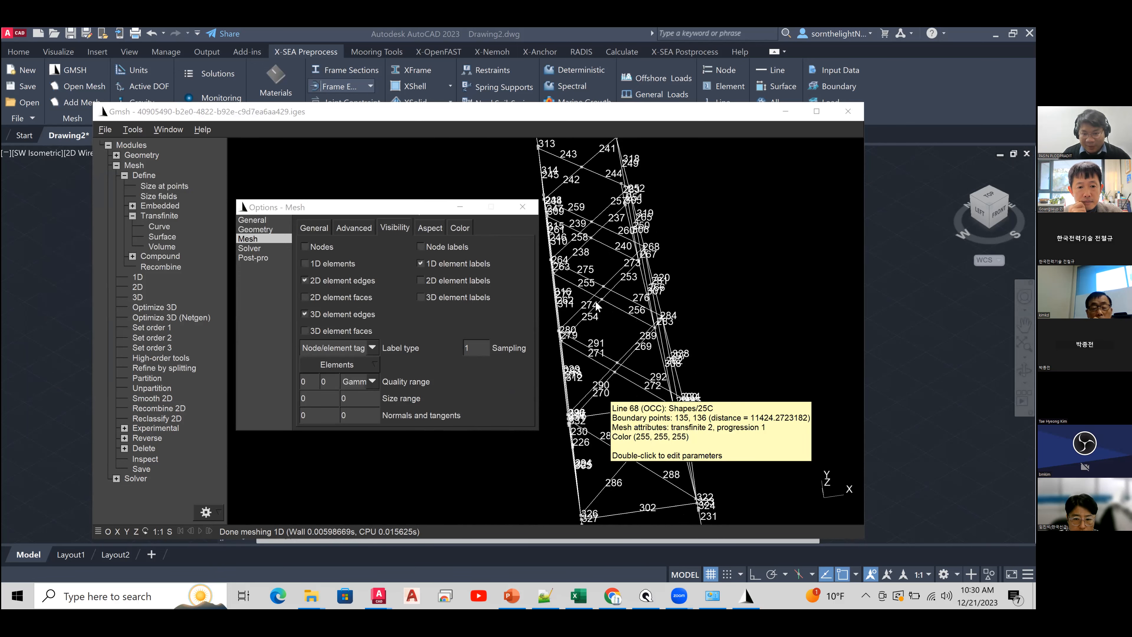
pyautogui.moveTo(566, 278); pyautogui.dragTo(493, 290)
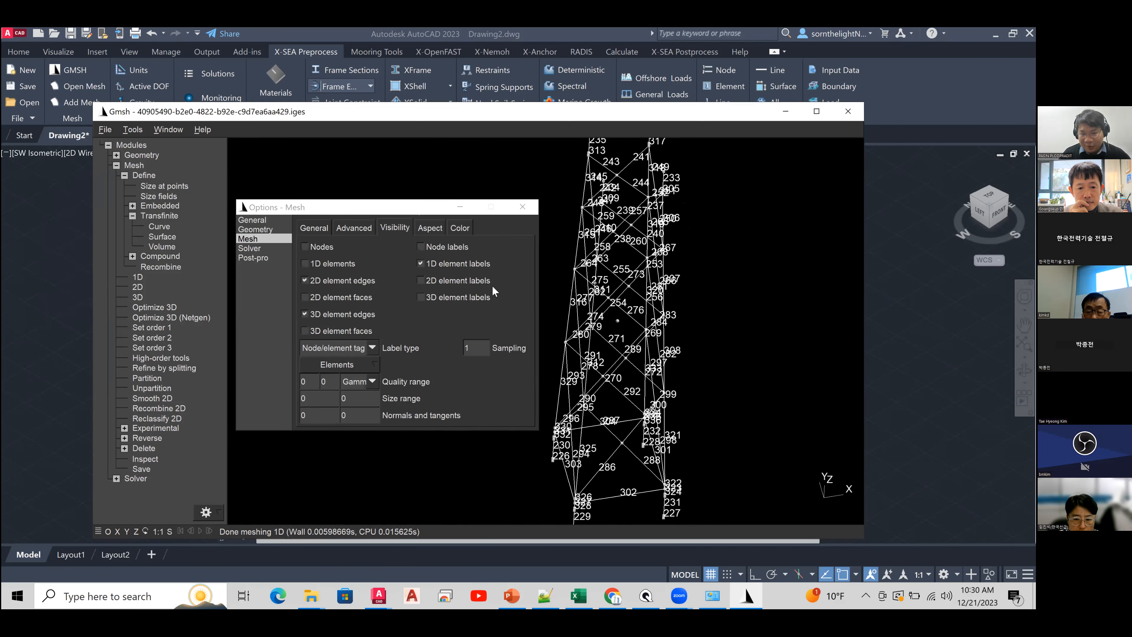
pyautogui.click(448, 267)
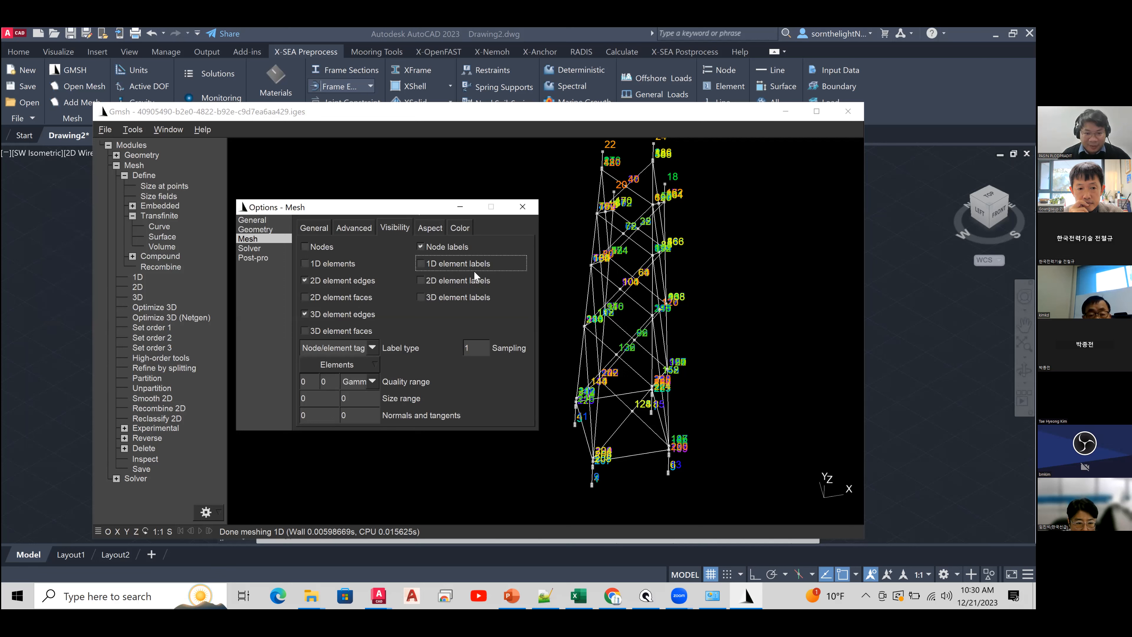
pyautogui.click(520, 212)
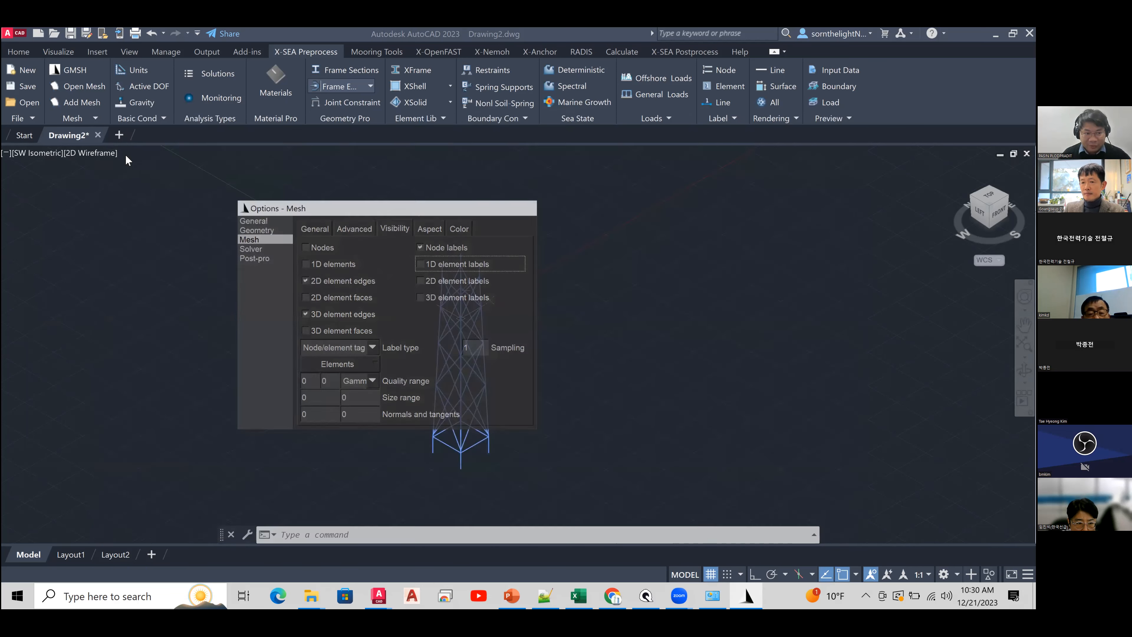
# - Save the jacket mesh and close Gmsh to return to AutoCAD
pyautogui.click(108, 129)
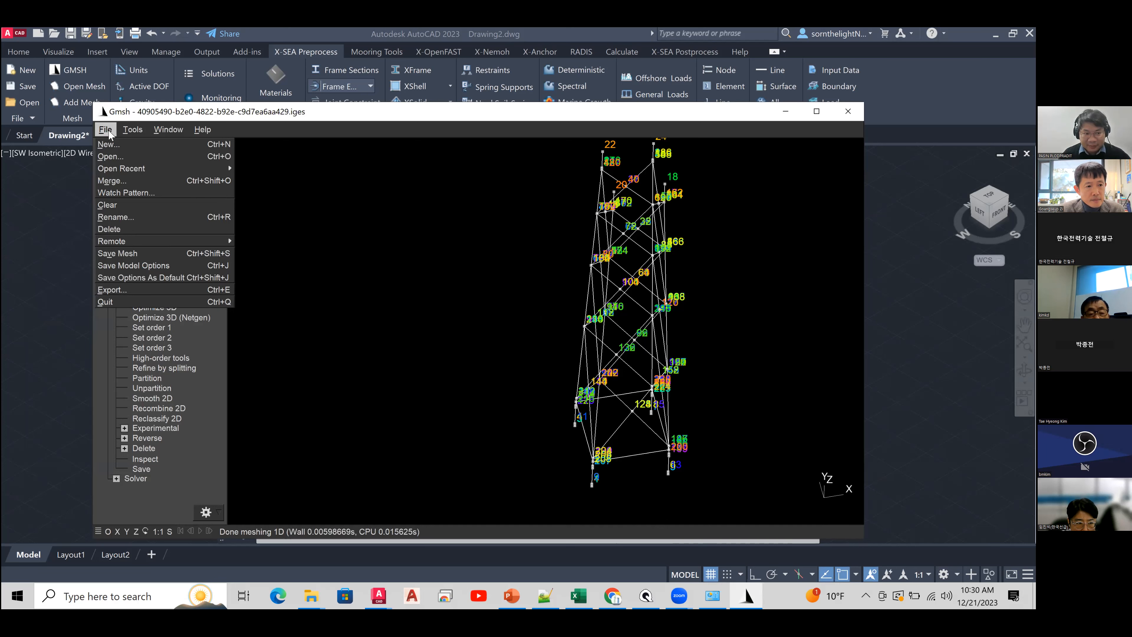
pyautogui.click(185, 254)
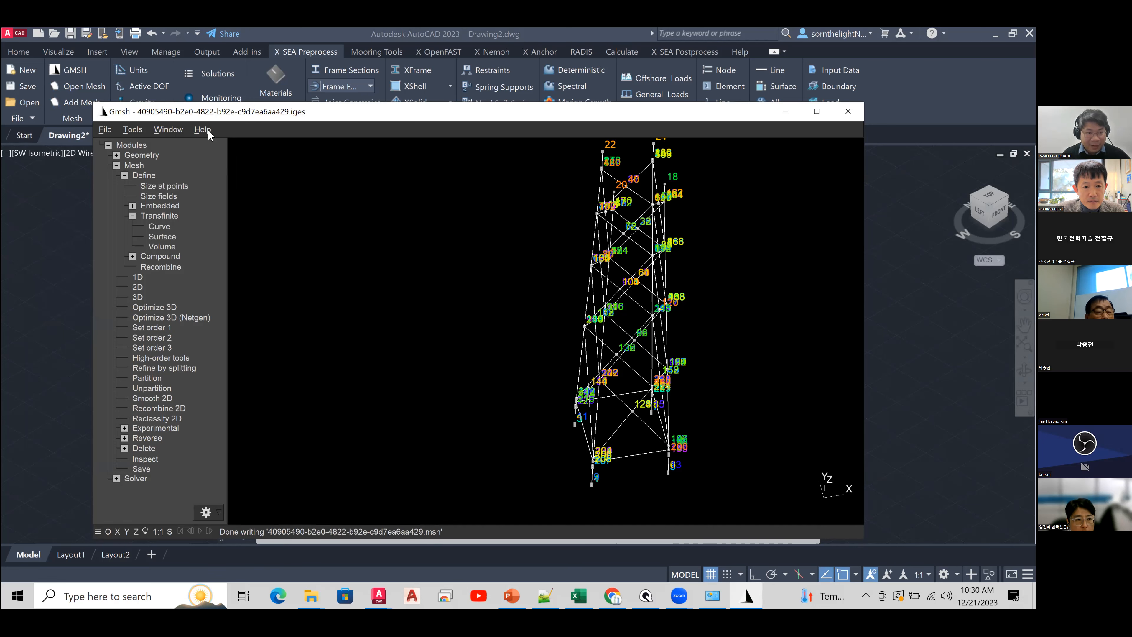
pyautogui.moveTo(249, 112); pyautogui.dragTo(213, 116)
pyautogui.click(75, 136)
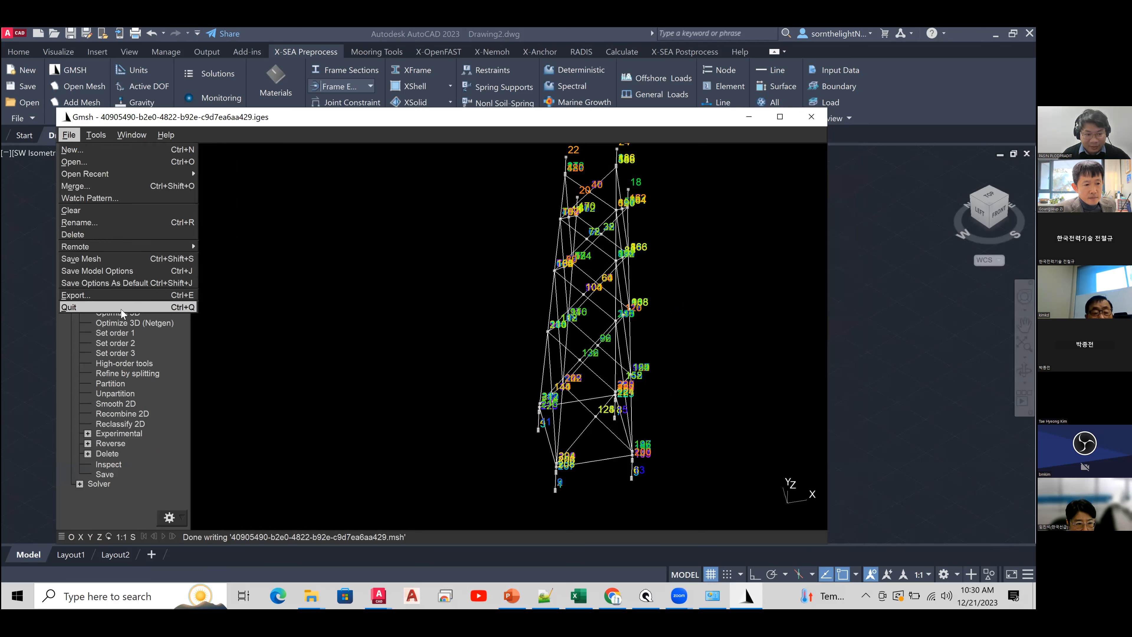
pyautogui.click(816, 117)
pyautogui.click(811, 117)
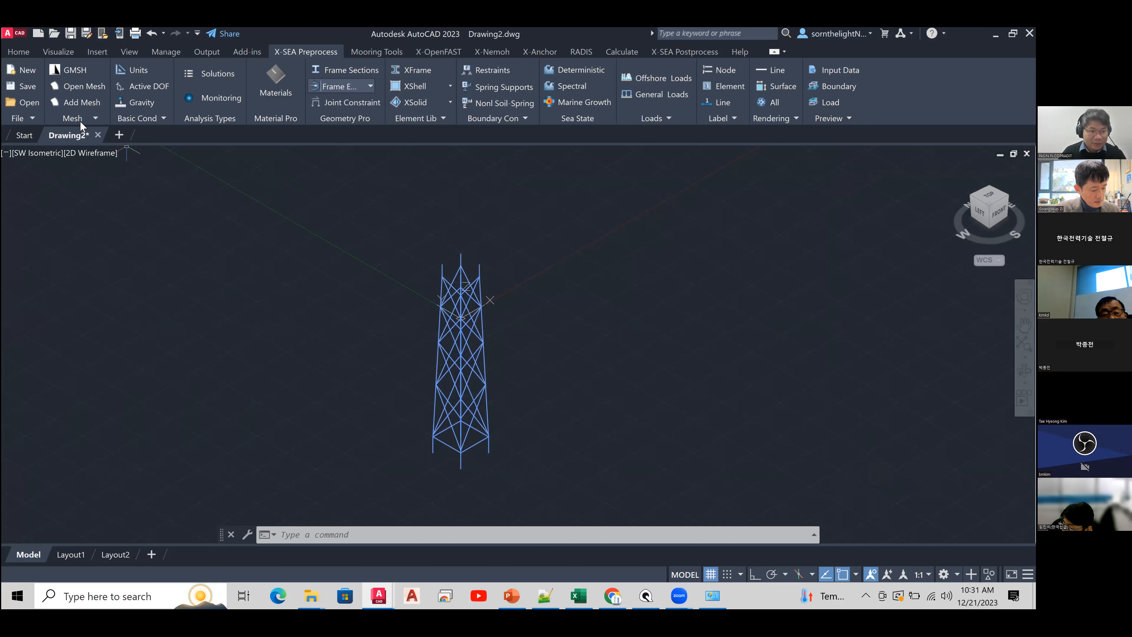
# - Open the saved mesh through X-SEA, close its mesh statistics and review the unit settings
pyautogui.click(95, 87)
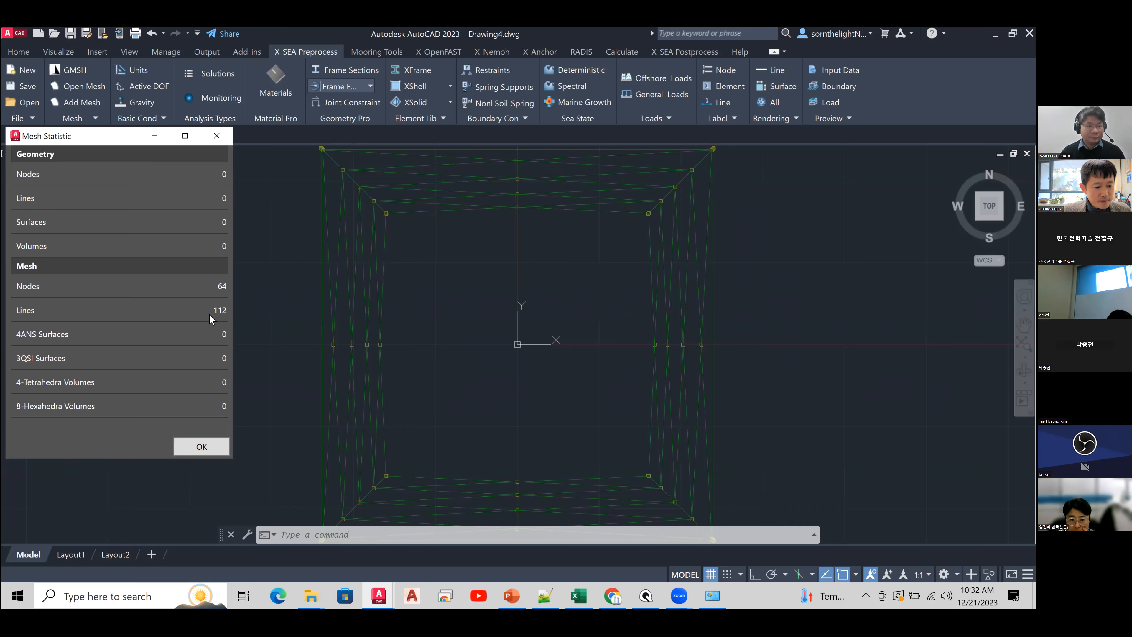
pyautogui.click(216, 135)
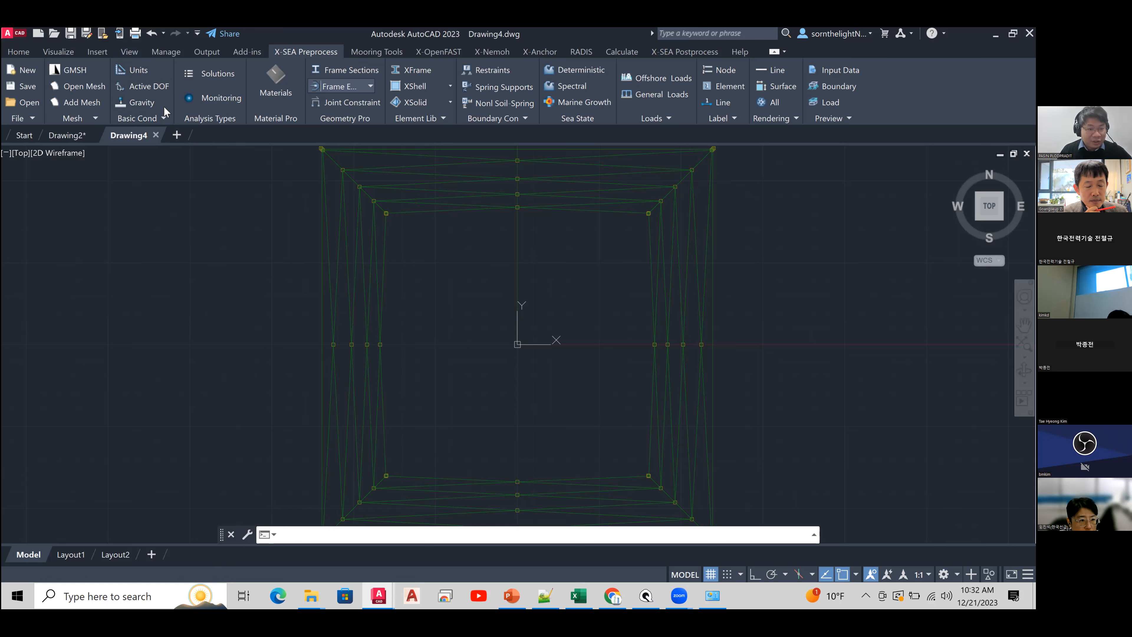
pyautogui.click(141, 73)
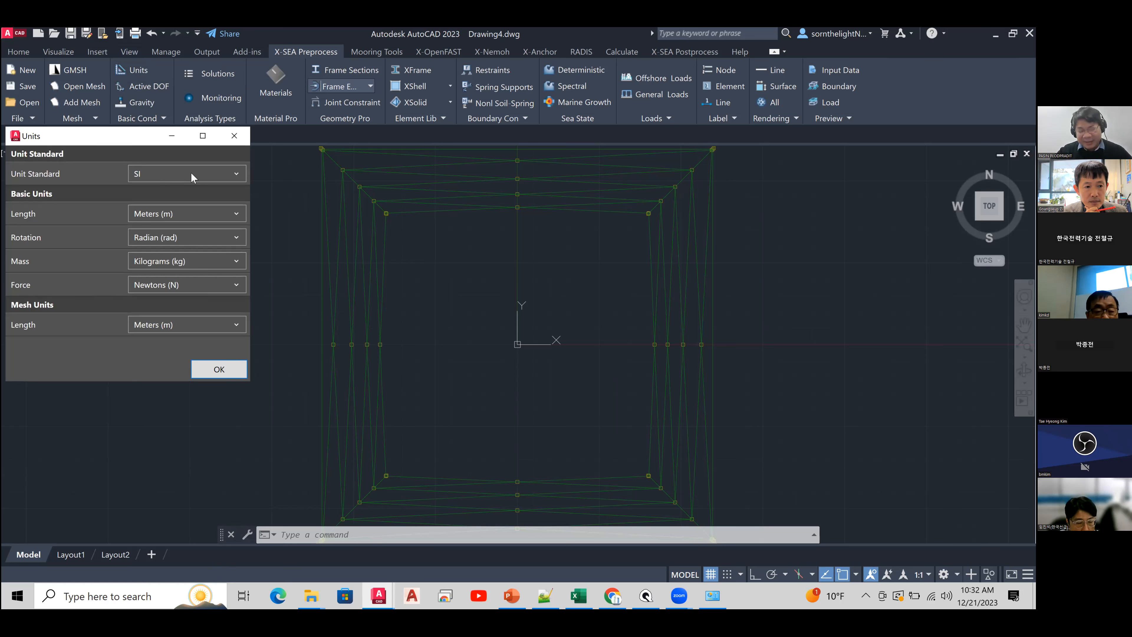
pyautogui.click(226, 140)
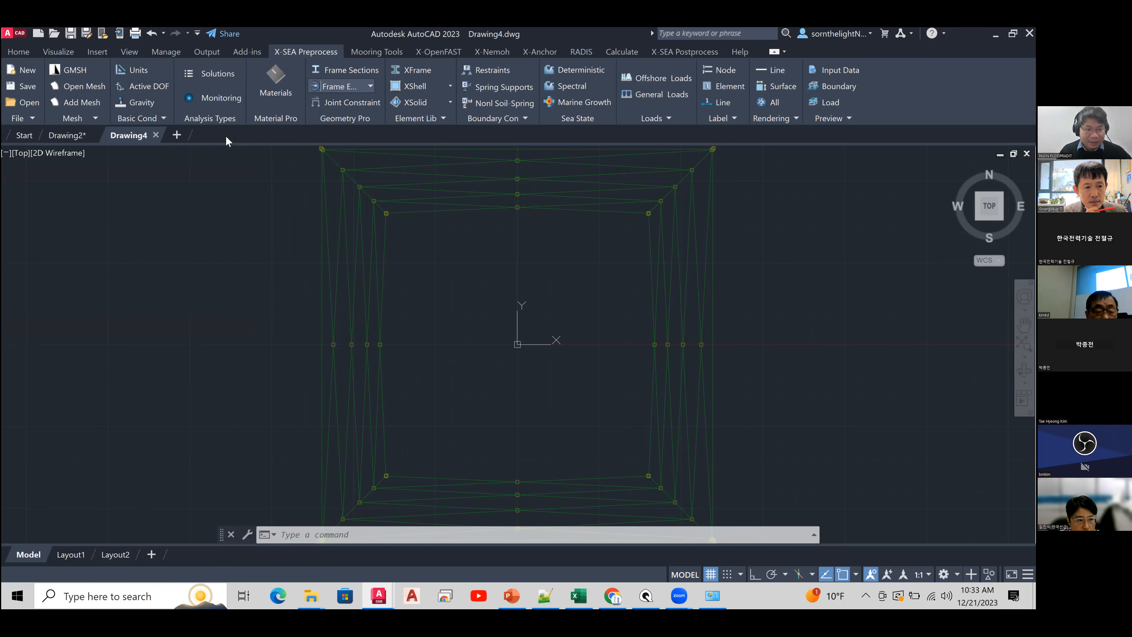
# - Choose OpenFAST Analysis as the analysis option in the solution settings and close them
pyautogui.click(218, 75)
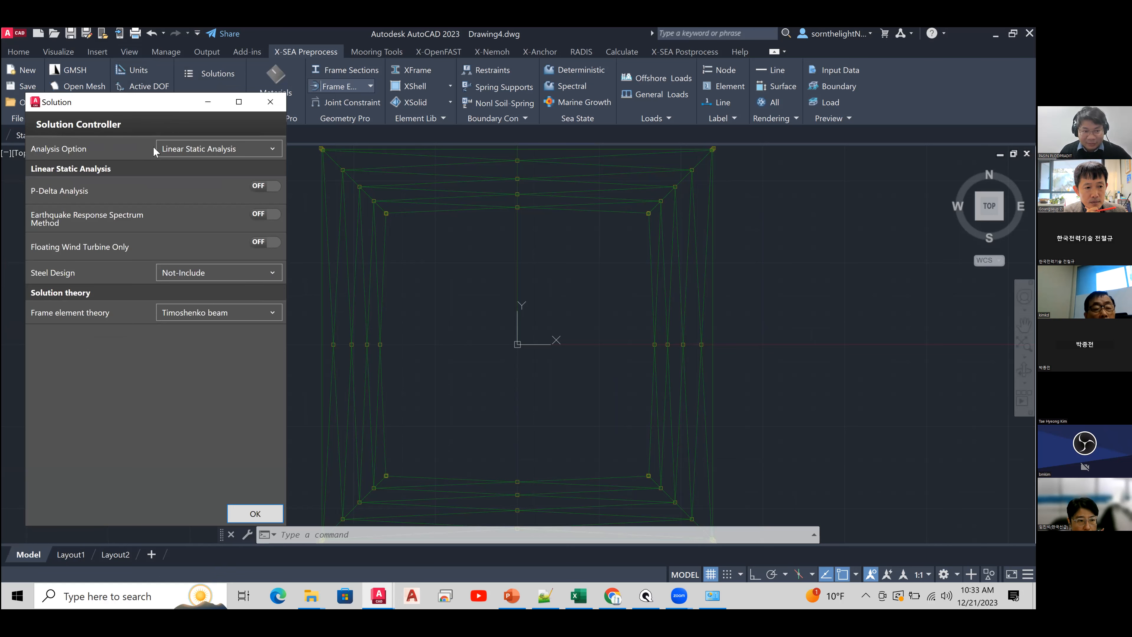
pyautogui.click(195, 151)
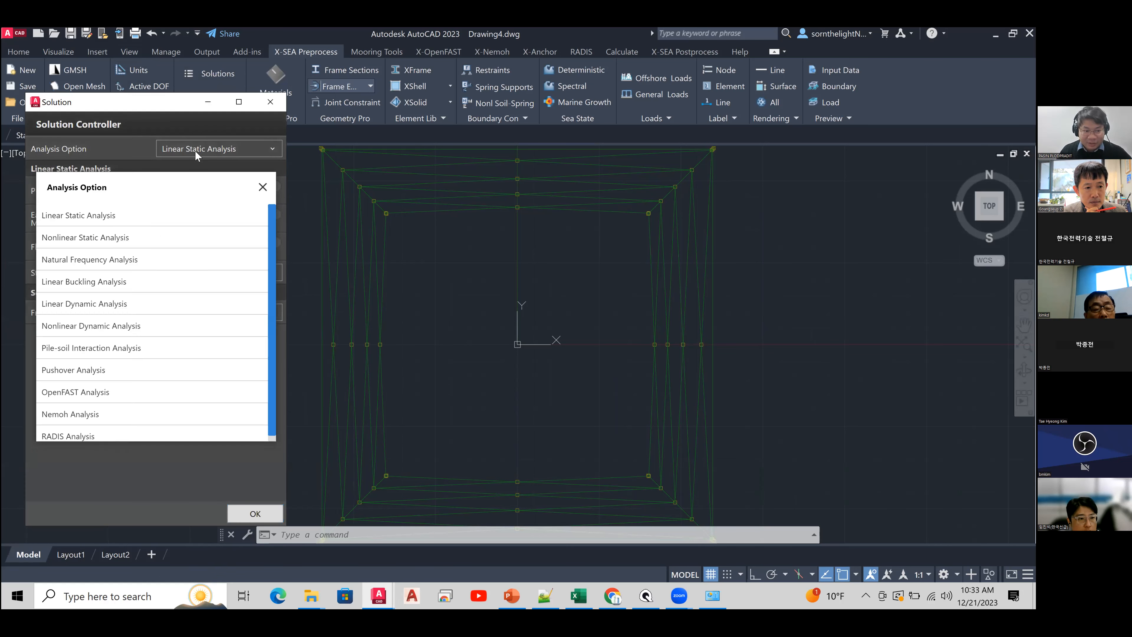
pyautogui.click(156, 389)
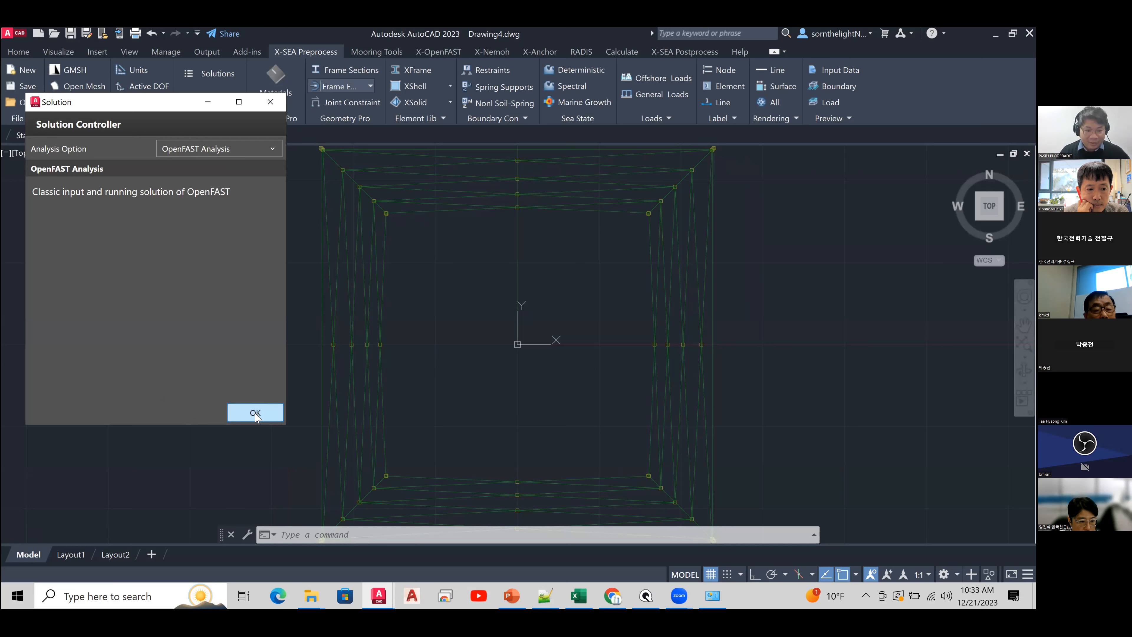
pyautogui.moveTo(163, 106); pyautogui.dragTo(172, 171)
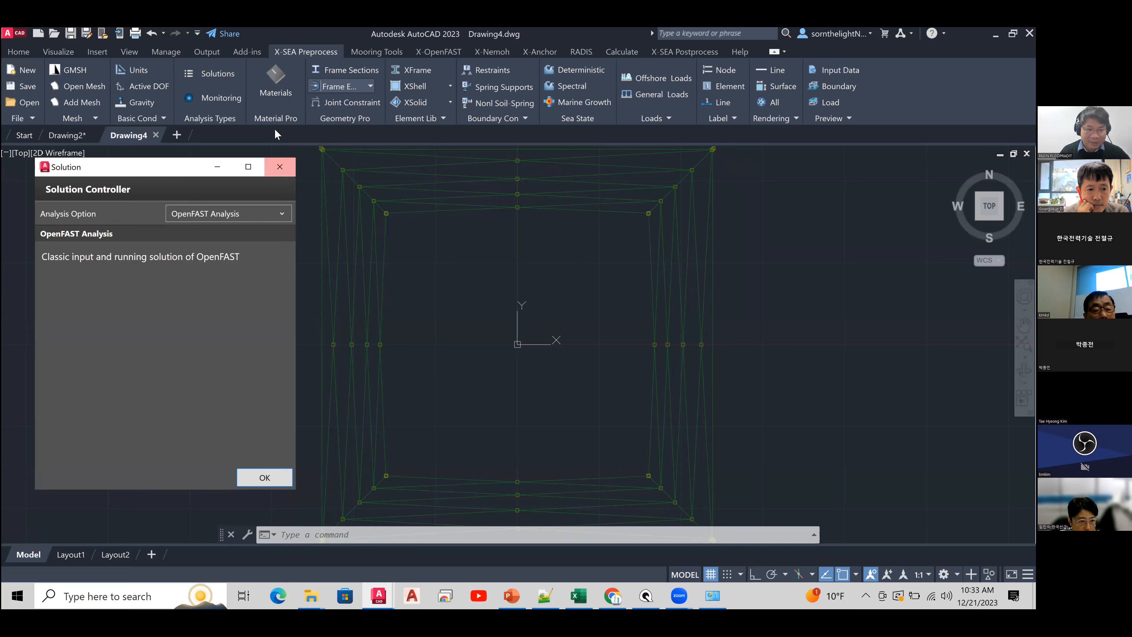
pyautogui.click(273, 173)
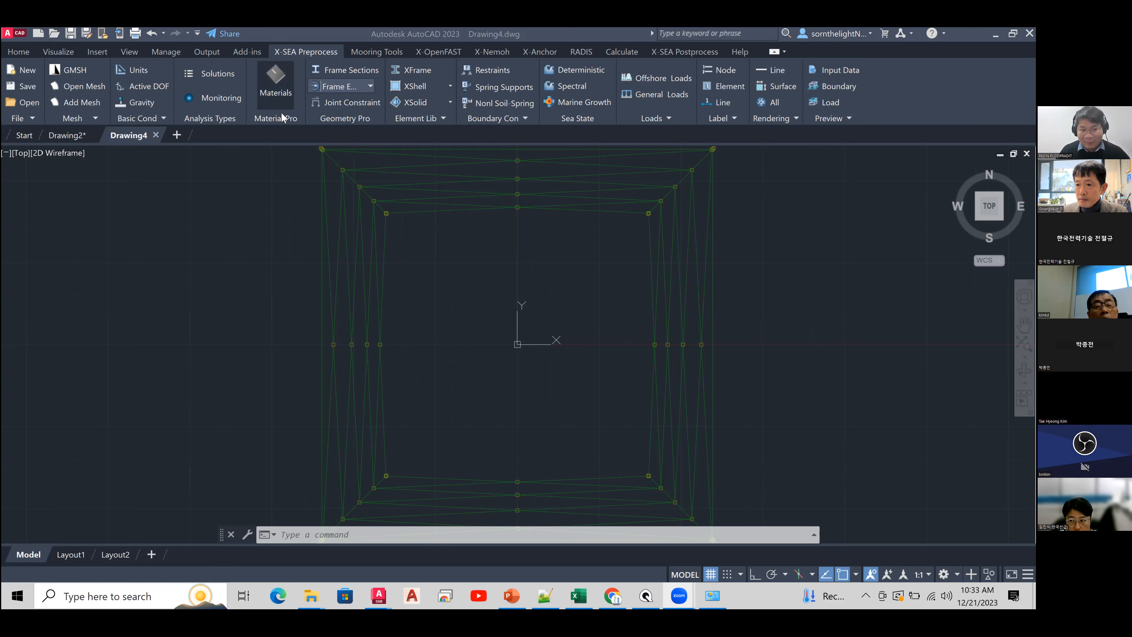
# - Open the material definitions and add a second isotropic material, keeping its default name and parameters
pyautogui.click(275, 104)
pyautogui.click(272, 99)
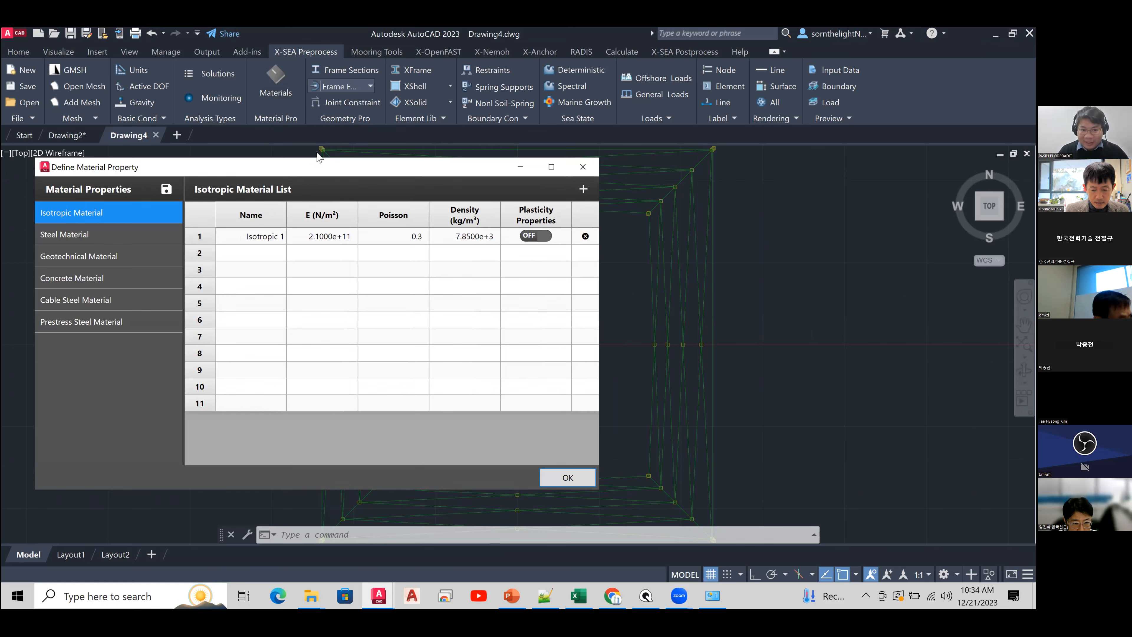
pyautogui.moveTo(318, 156); pyautogui.dragTo(334, 145)
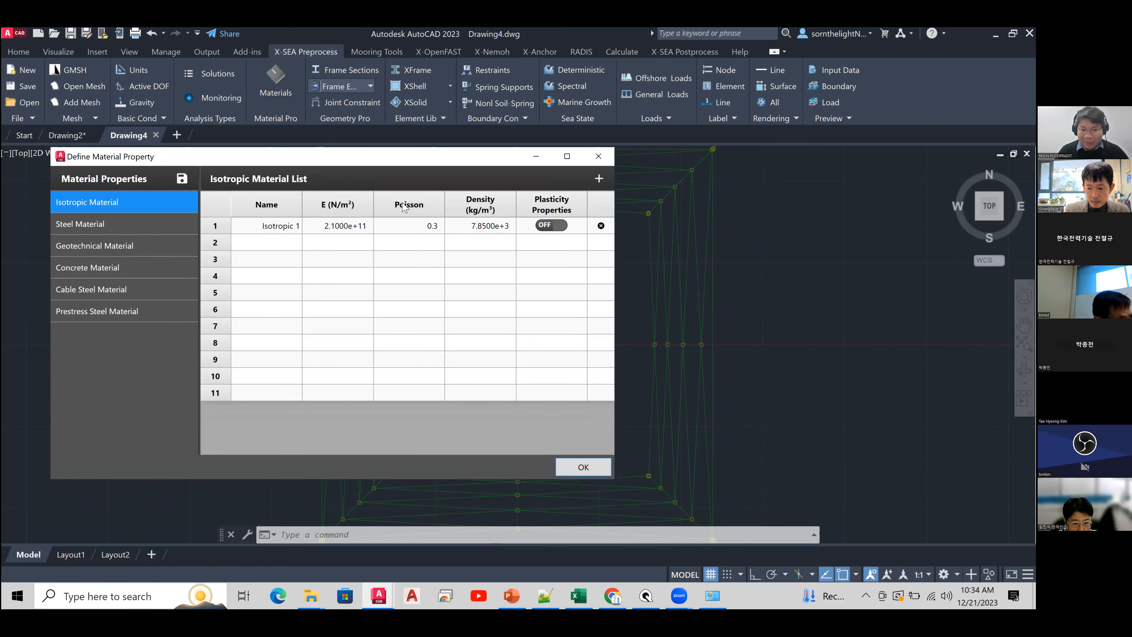
pyautogui.click(599, 180)
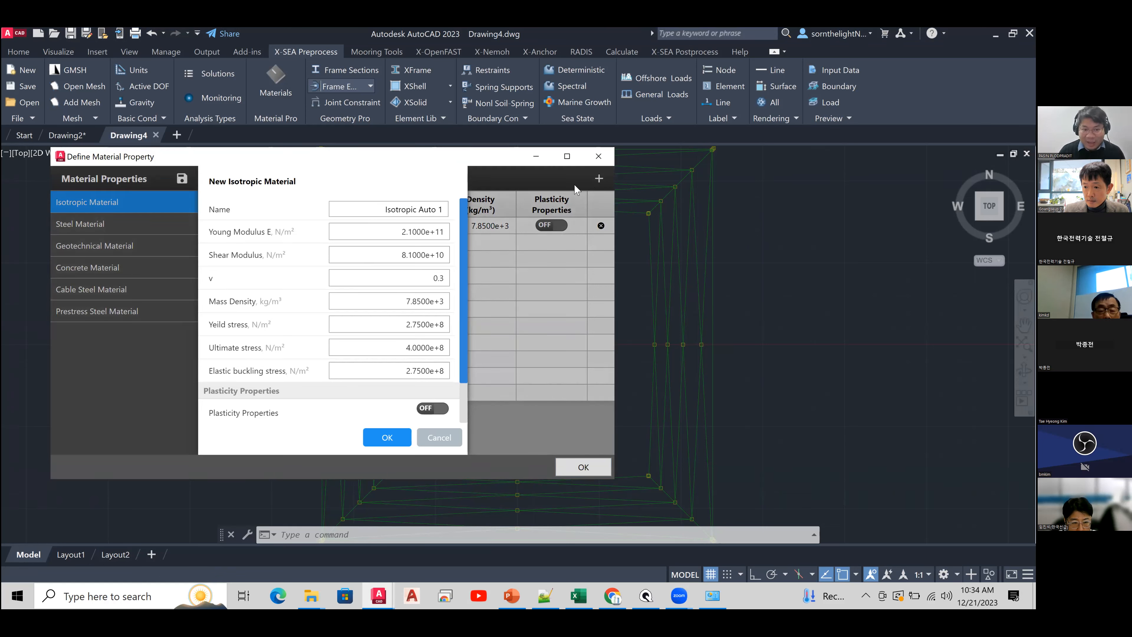
pyautogui.moveTo(387, 209); pyautogui.dragTo(468, 213)
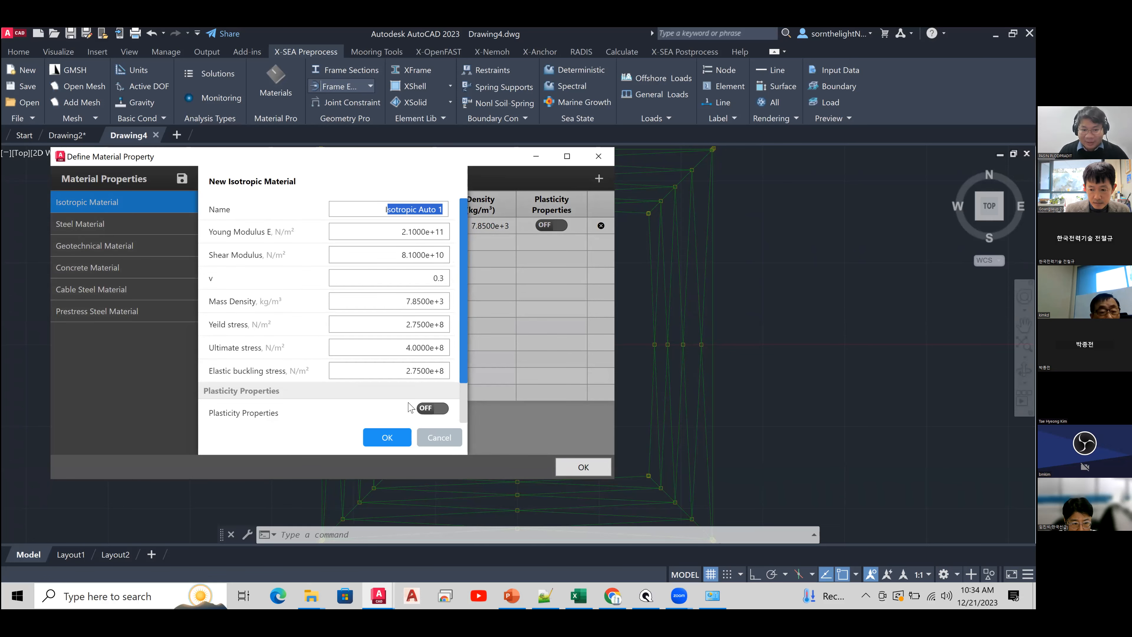
pyautogui.moveTo(464, 226)
pyautogui.mouseDown()
pyautogui.moveTo(462, 263)
pyautogui.moveTo(465, 214)
pyautogui.mouseUp()
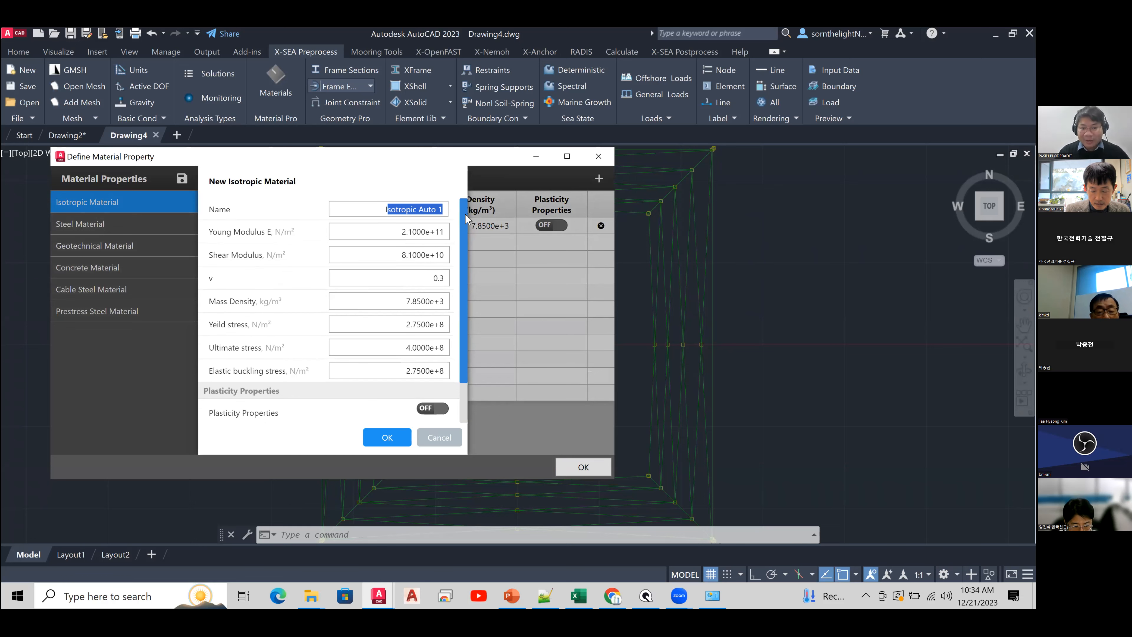
pyautogui.click(399, 442)
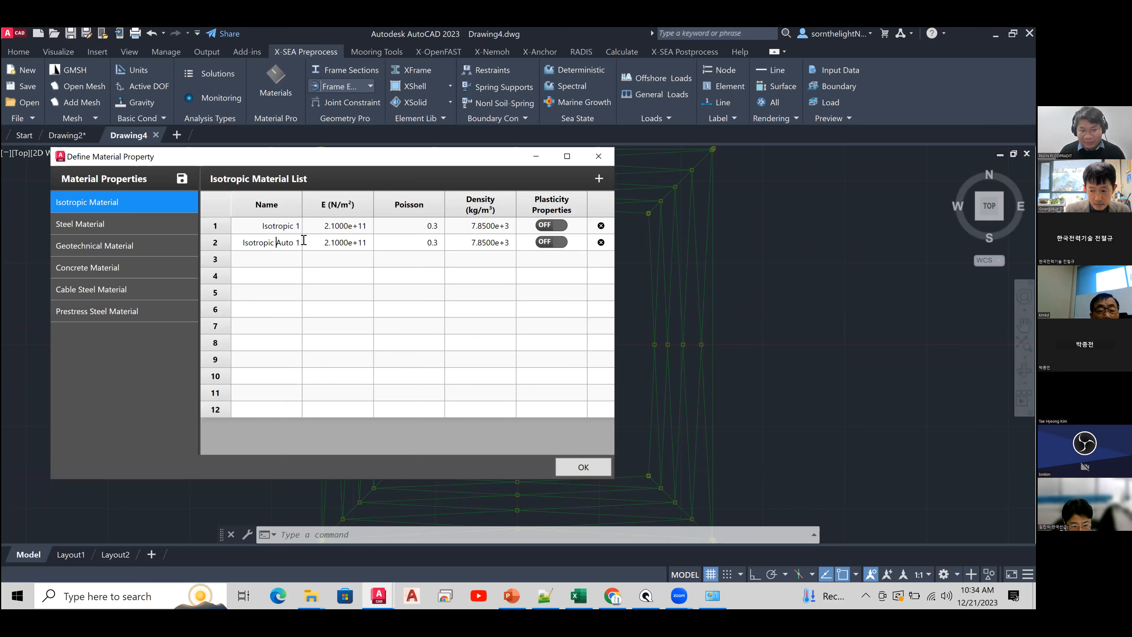
# - Rename the second isotropic material as Isotropic 2 and set its density to 3339.12 kg/m³
pyautogui.doubleClick(305, 243)
pyautogui.press('BackSpace')
pyautogui.press('BackSpace')
pyautogui.press('BackSpace')
pyautogui.press('BackSpace')
pyautogui.press('BackSpace')
pyautogui.press('BackSpace')
pyautogui.write('2')
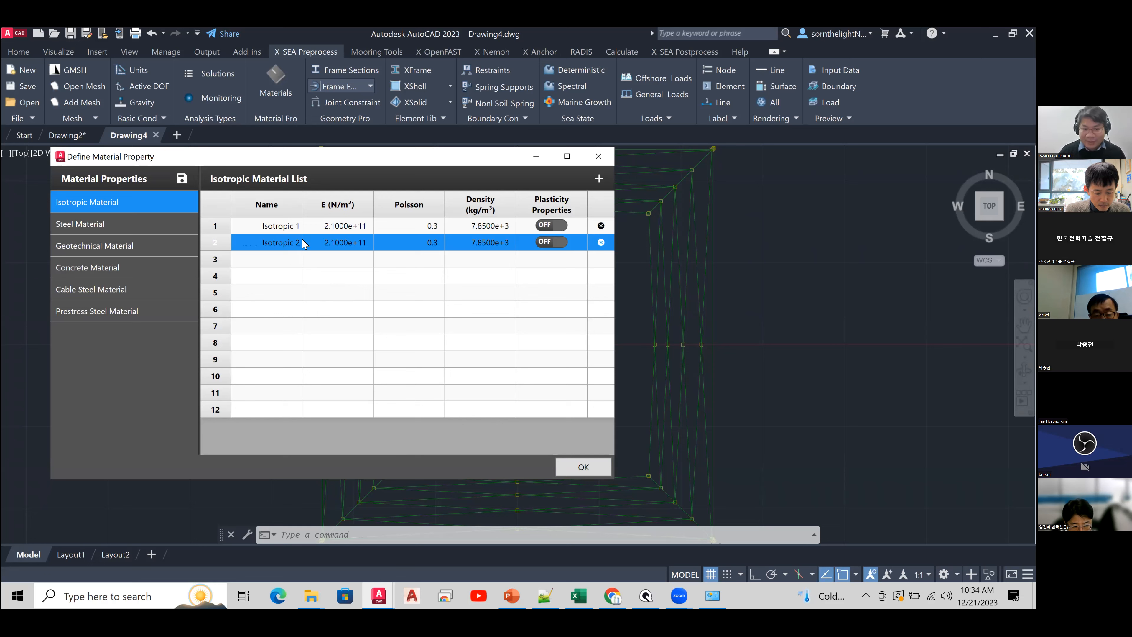
pyautogui.doubleClick(482, 244)
pyautogui.write('3339.12')
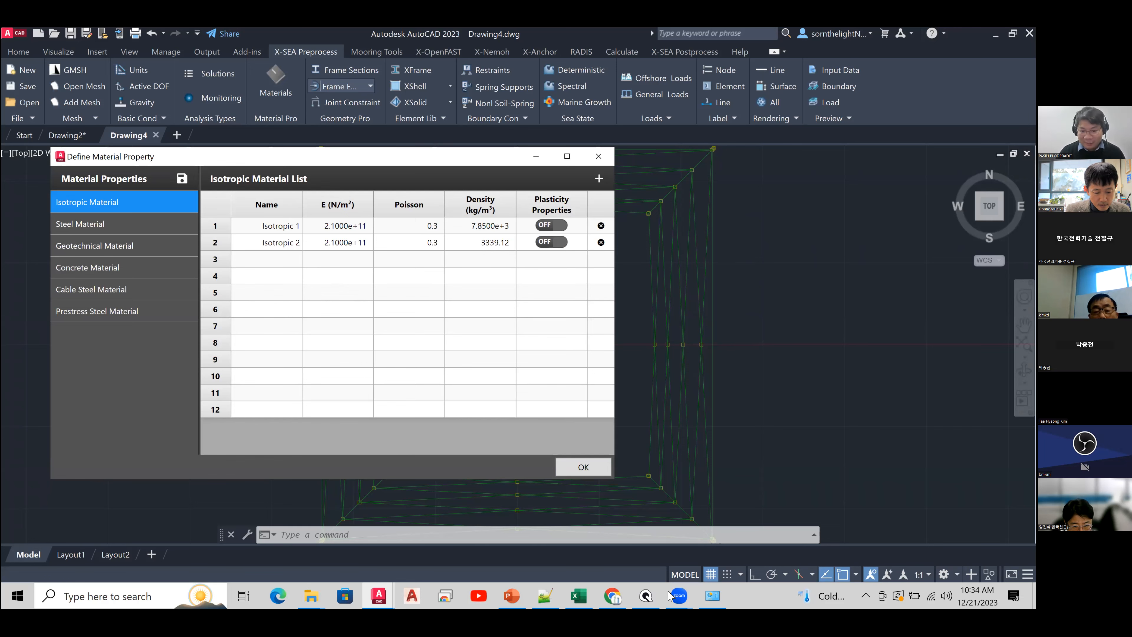
# - Switch to the tutorial PDF in Chrome to check the isotropic material inputs, and return to AutoCAD to close the material definitions
pyautogui.click(616, 595)
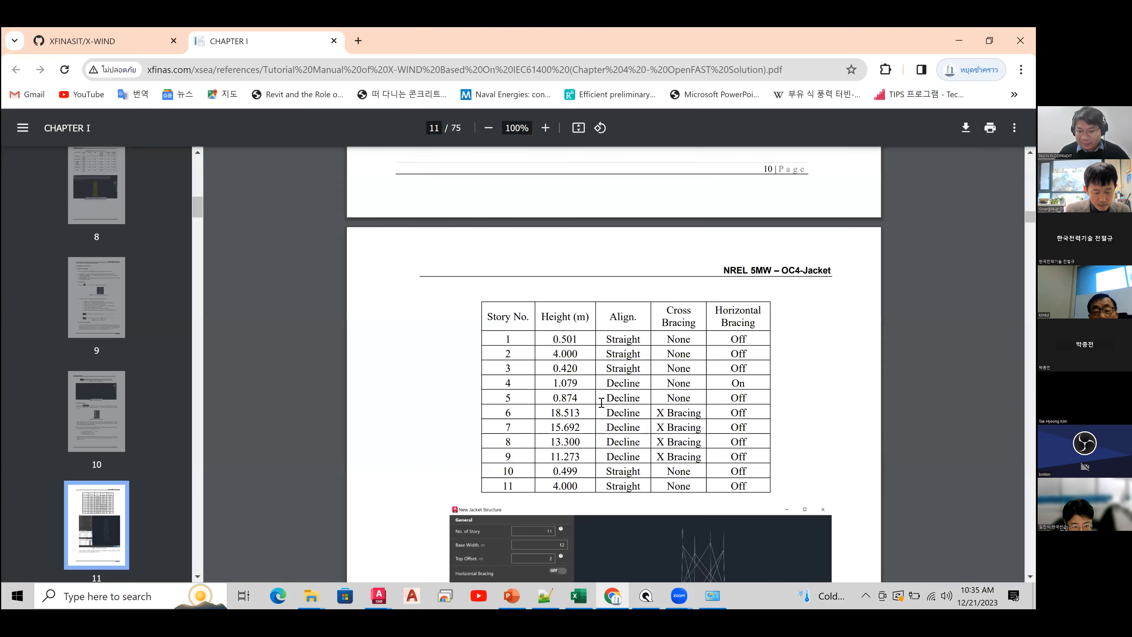
pyautogui.scroll(-20, 599, 401)
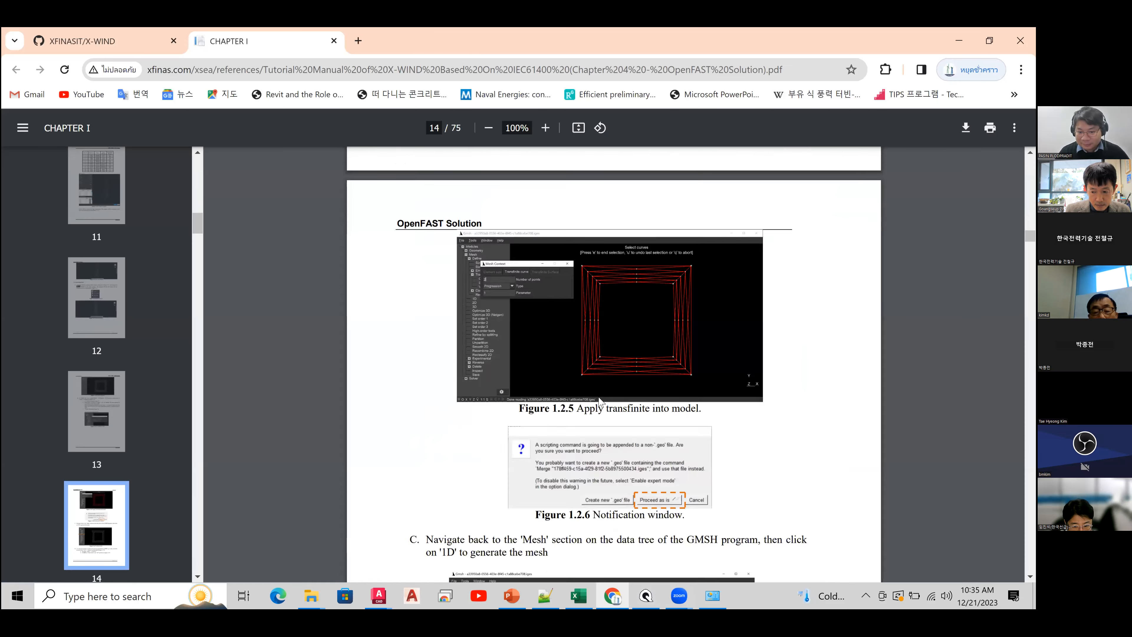
pyautogui.scroll(-20, 599, 397)
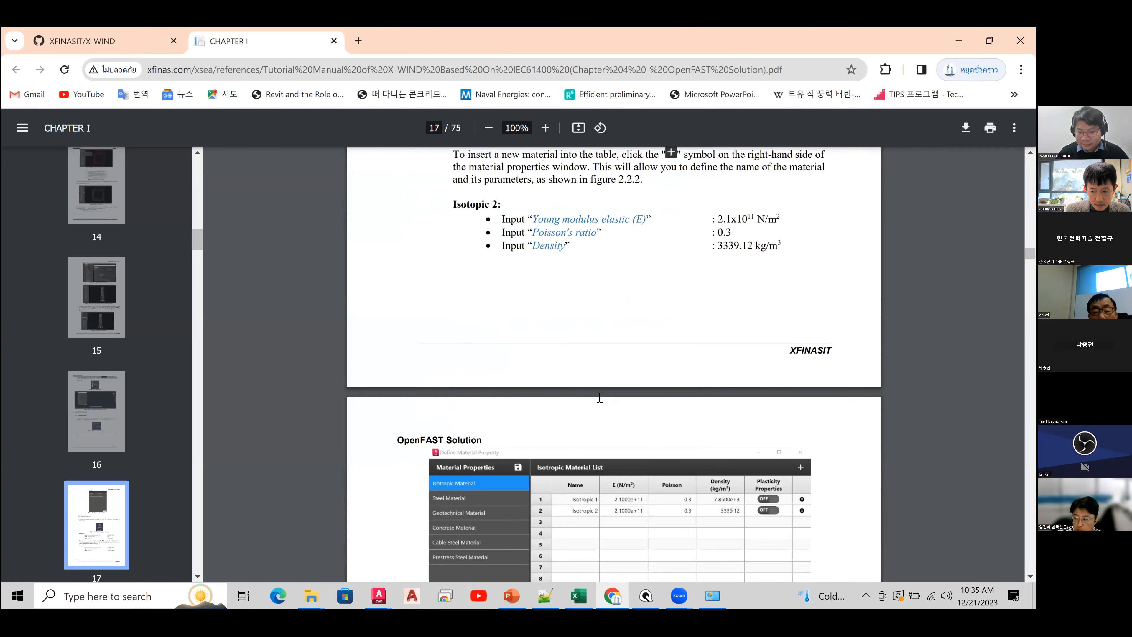
pyautogui.scroll(10, 599, 397)
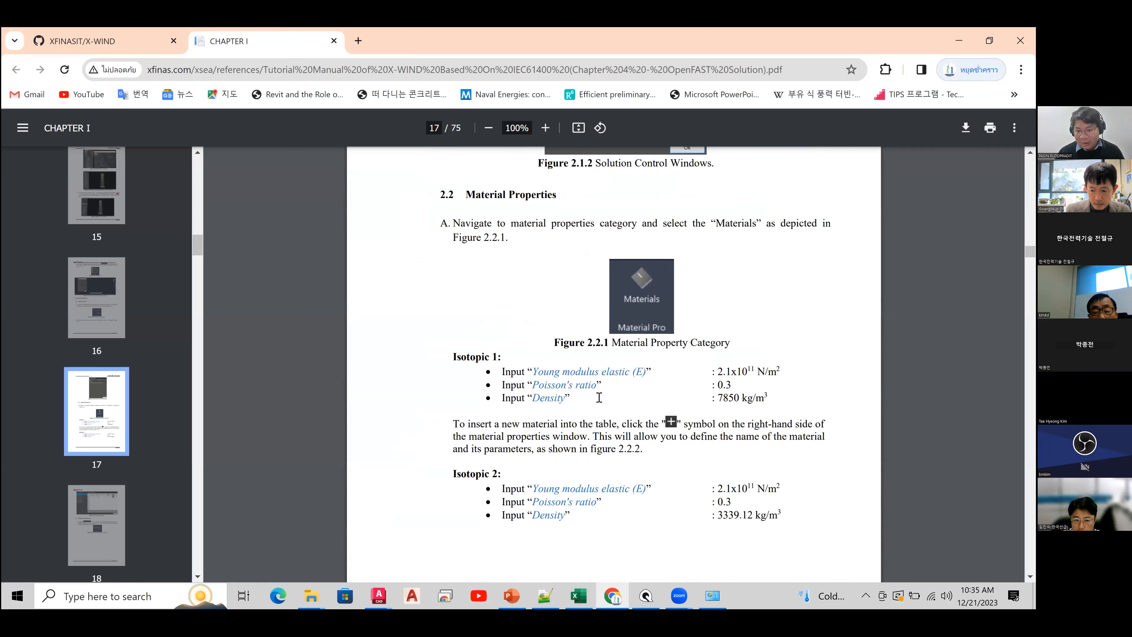
pyautogui.scroll(-2, 594, 396)
pyautogui.scroll(6, 594, 396)
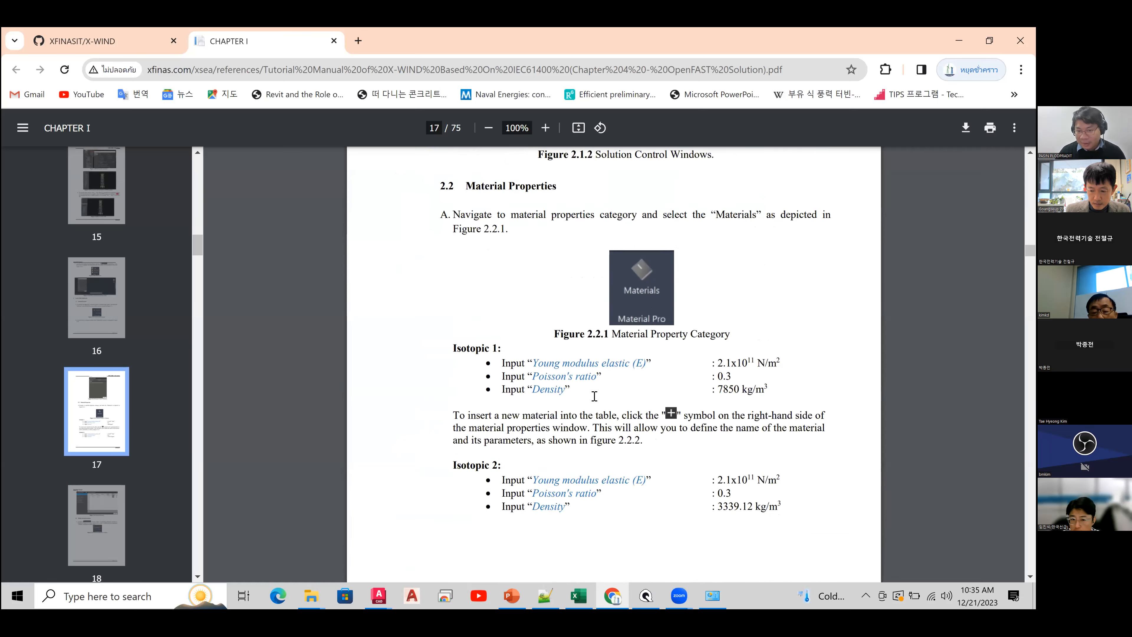
pyautogui.scroll(4, 594, 396)
pyautogui.scroll(-9, 594, 396)
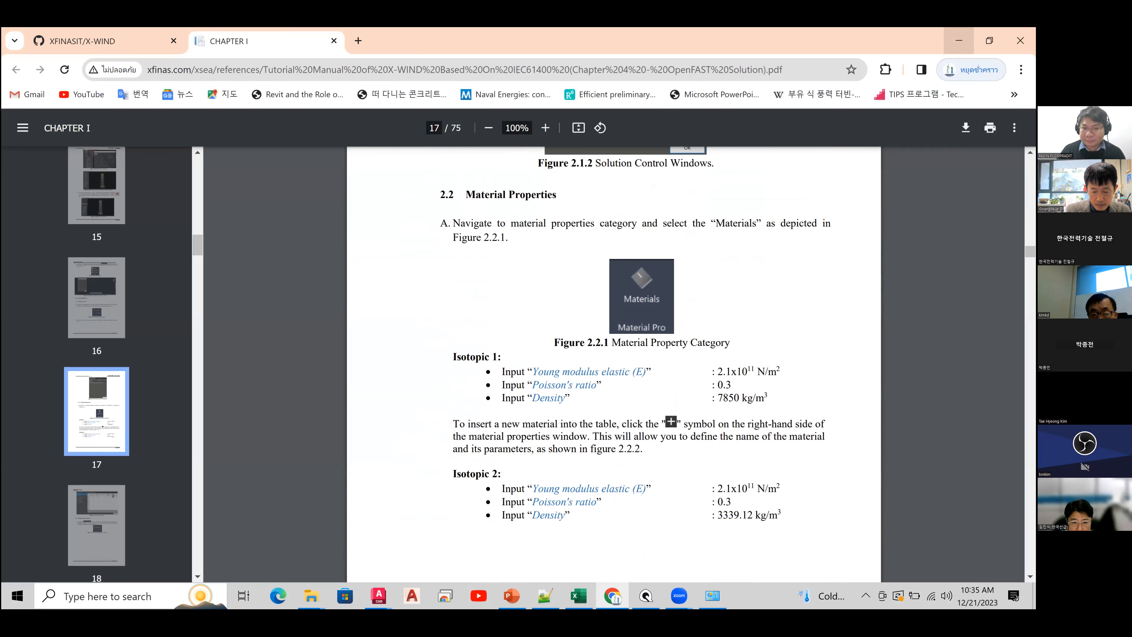
pyautogui.click(959, 40)
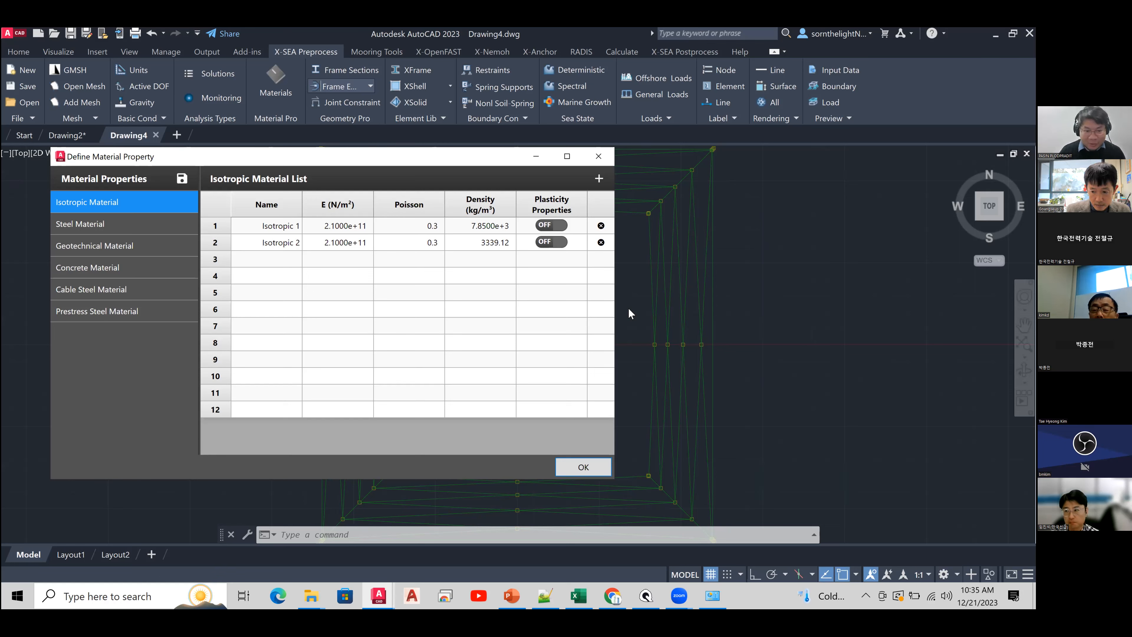
pyautogui.click(597, 157)
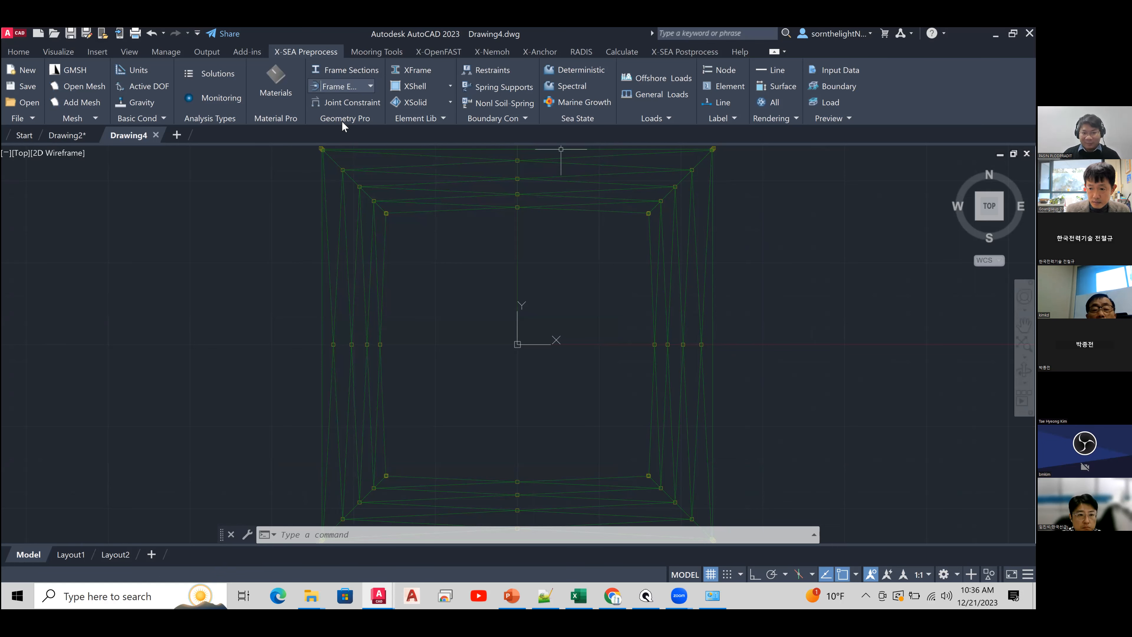
# - Open the frame section definitions and look through the new-section categories, from open shapes to the Section Designer
pyautogui.click(347, 85)
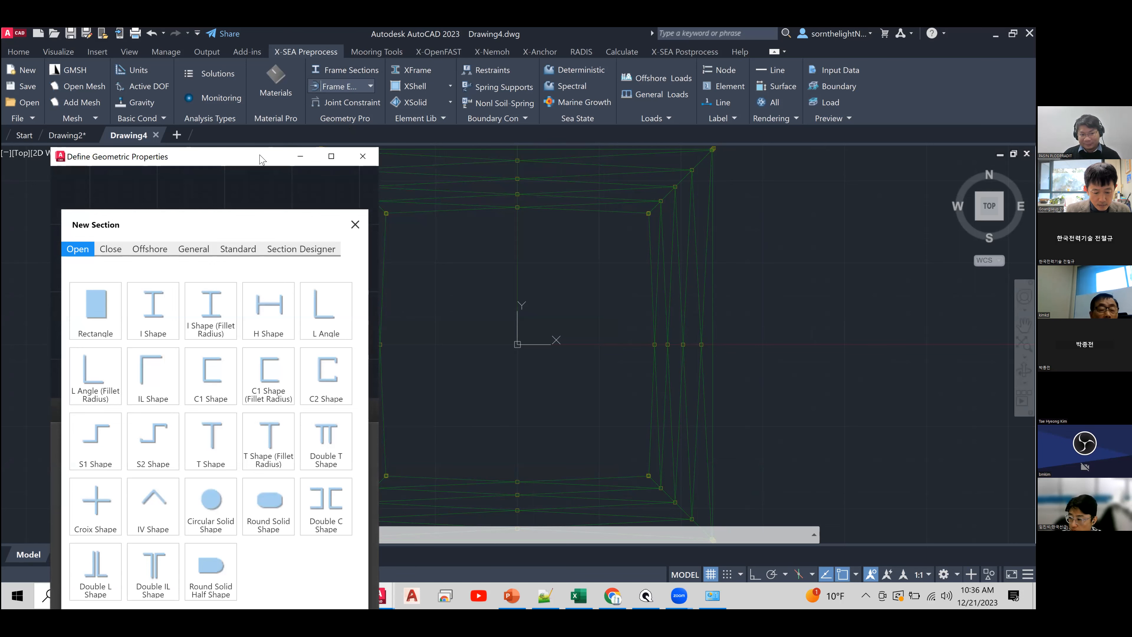
pyautogui.moveTo(260, 155); pyautogui.dragTo(306, 59)
pyautogui.click(247, 191)
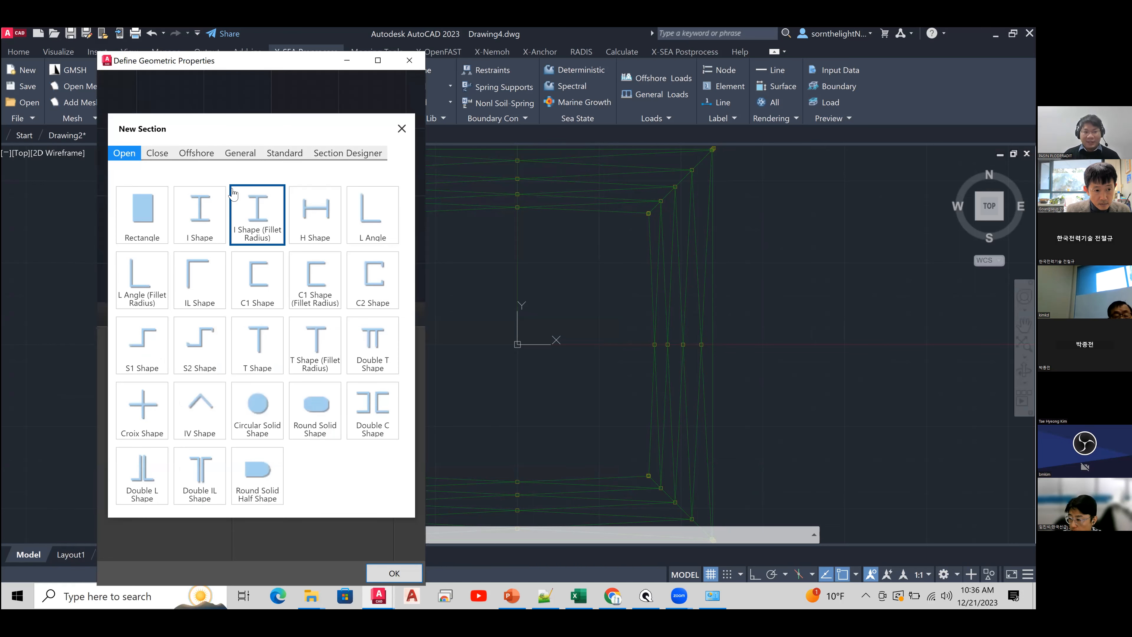
pyautogui.click(163, 157)
pyautogui.click(211, 158)
pyautogui.click(240, 154)
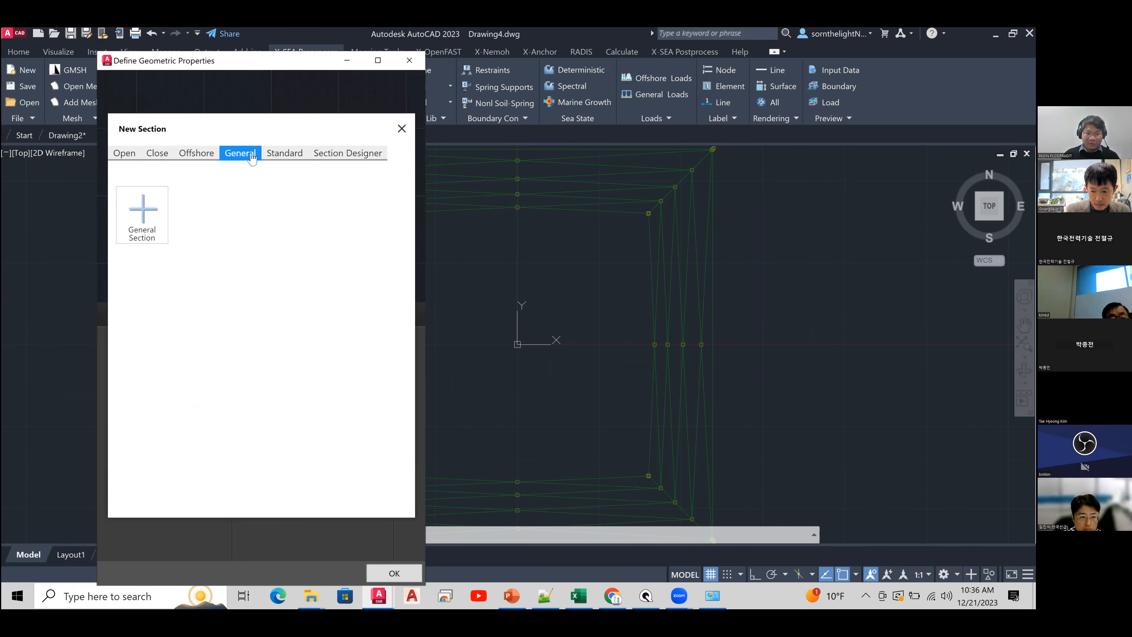
pyautogui.click(284, 154)
pyautogui.click(334, 156)
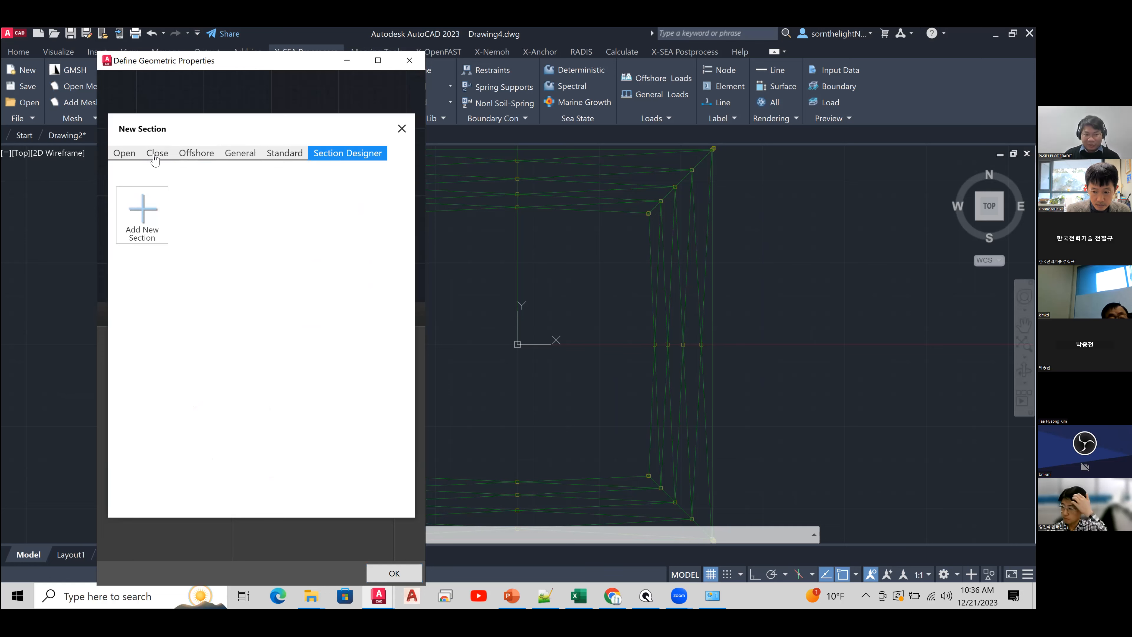
# - Start a new section of the closed Circular Tube shape and select its default name for replacement
pyautogui.click(163, 157)
pyautogui.click(272, 218)
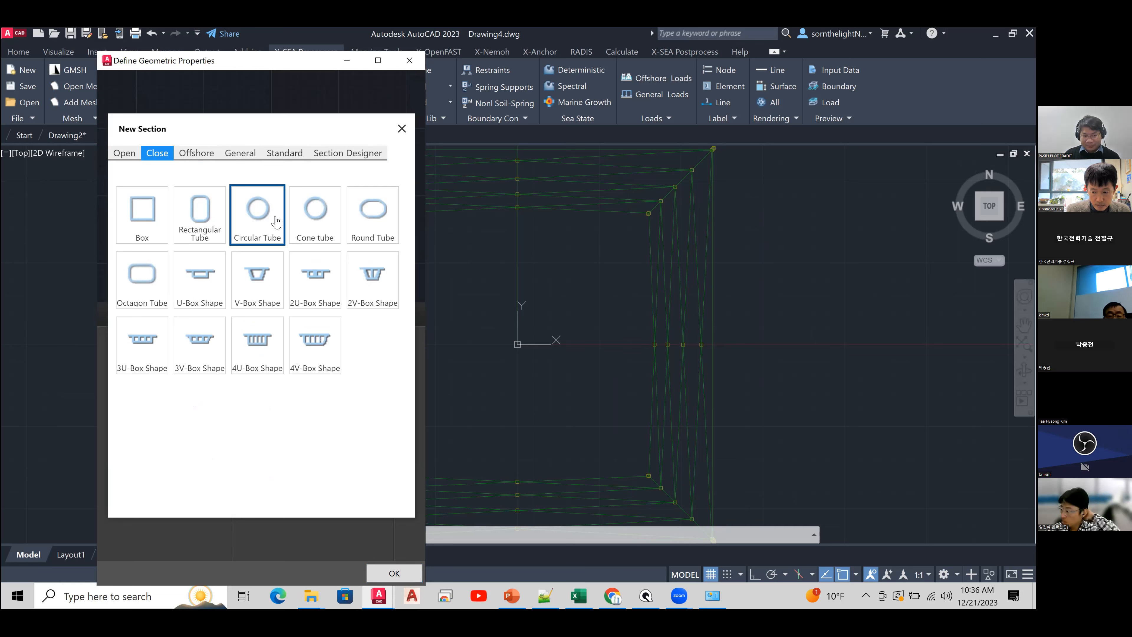
pyautogui.click(275, 217)
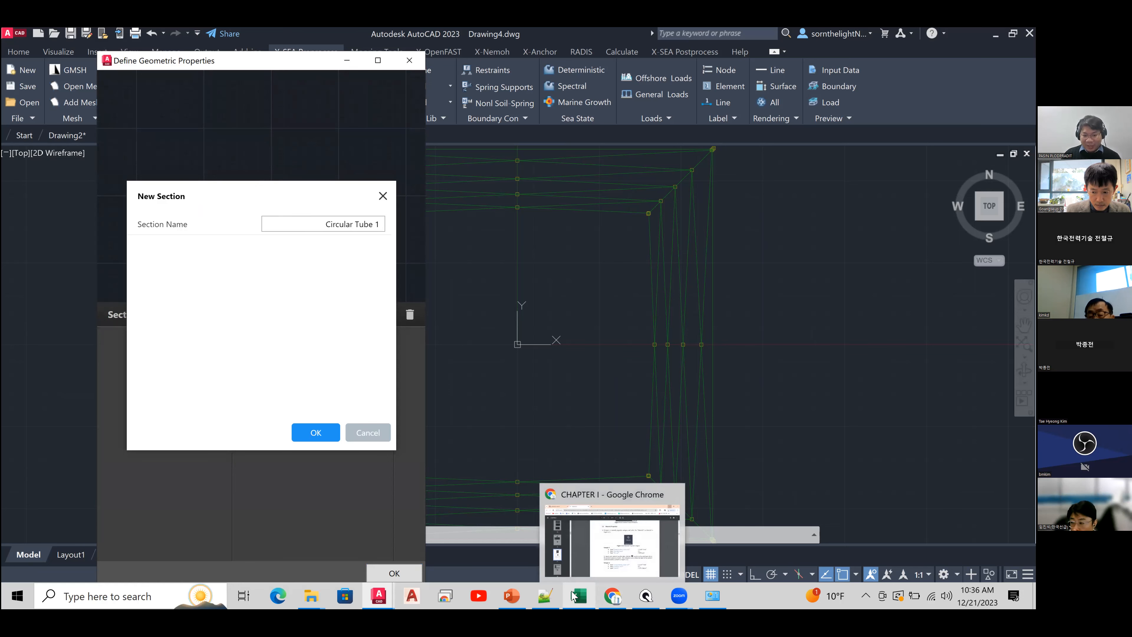
pyautogui.moveTo(572, 591)
pyautogui.moveTo(324, 219); pyautogui.dragTo(411, 217)
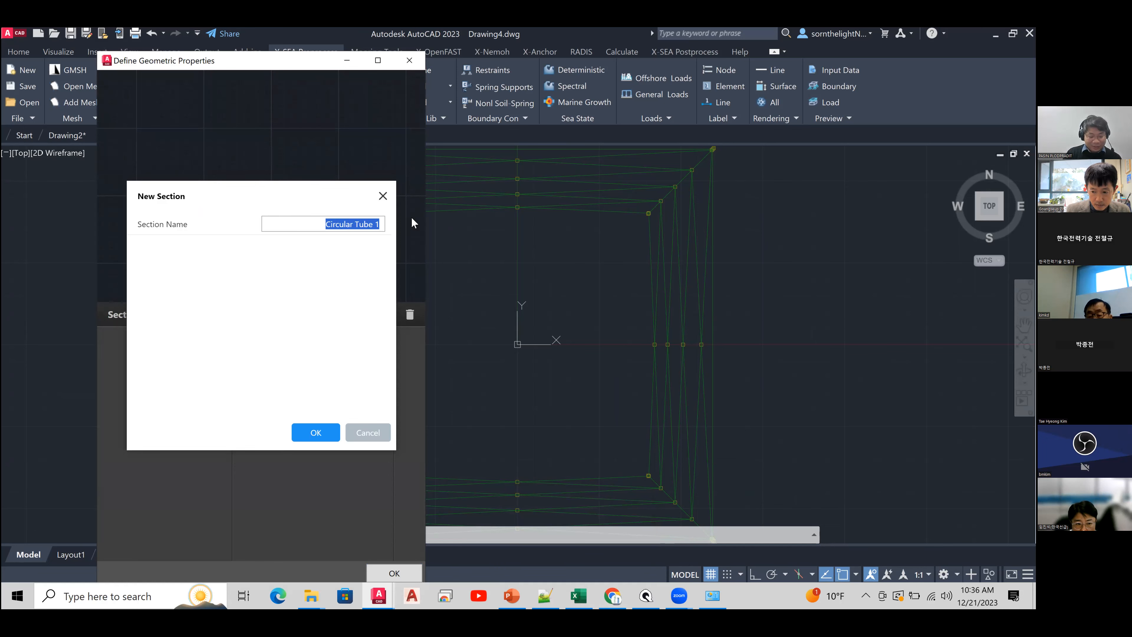
# - Consult the section data table in the Chrome tutorial PDF, and create the circular tube section in AutoCAD with the name Bracing
pyautogui.click(613, 596)
pyautogui.scroll(-10, 605, 419)
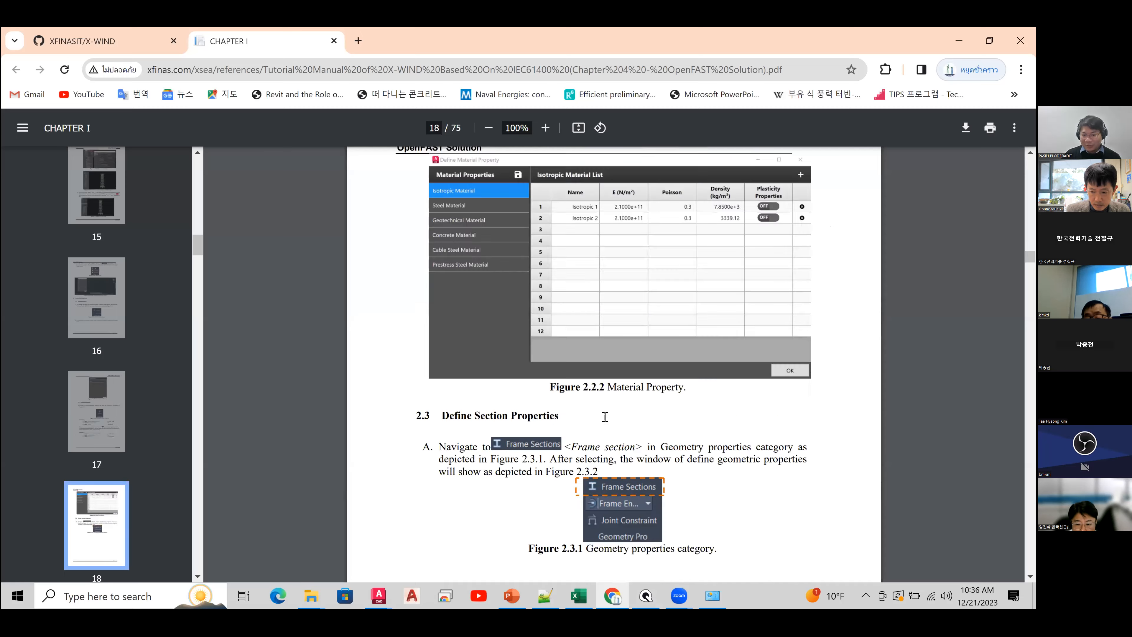
pyautogui.scroll(-20, 605, 421)
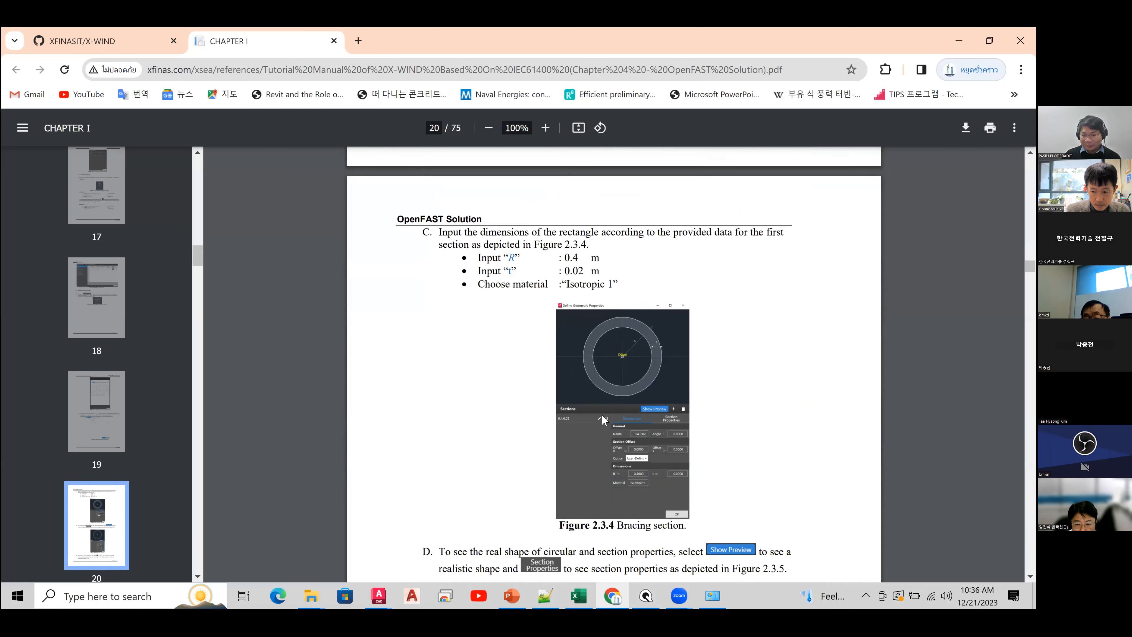
pyautogui.scroll(-5, 603, 416)
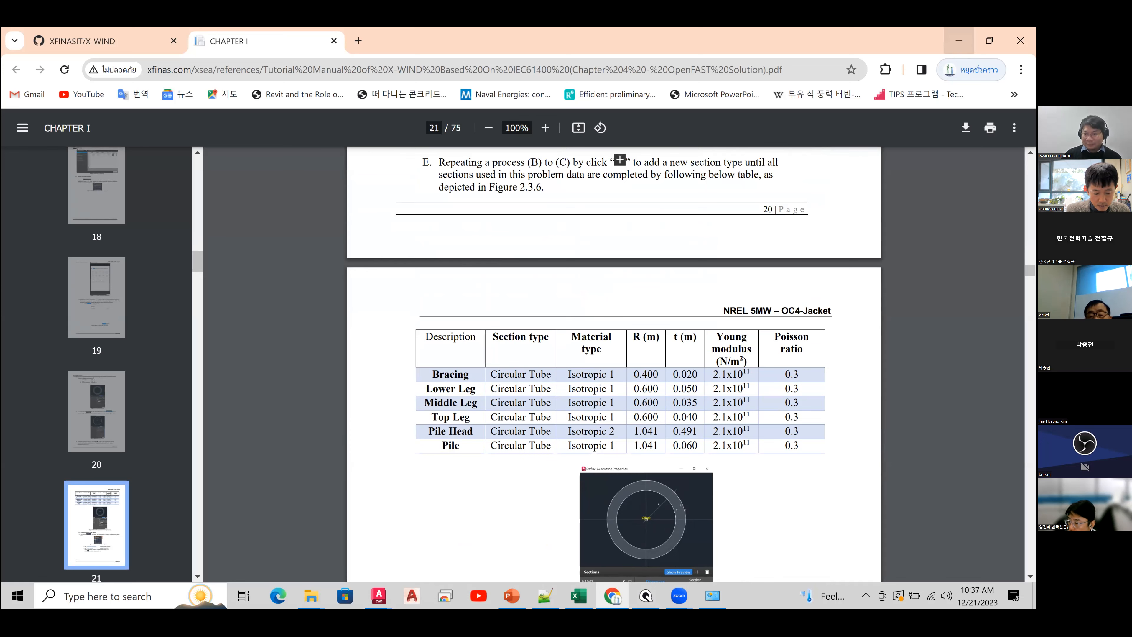
pyautogui.click(959, 41)
pyautogui.moveTo(326, 229); pyautogui.dragTo(382, 228)
pyautogui.write('Bracing')
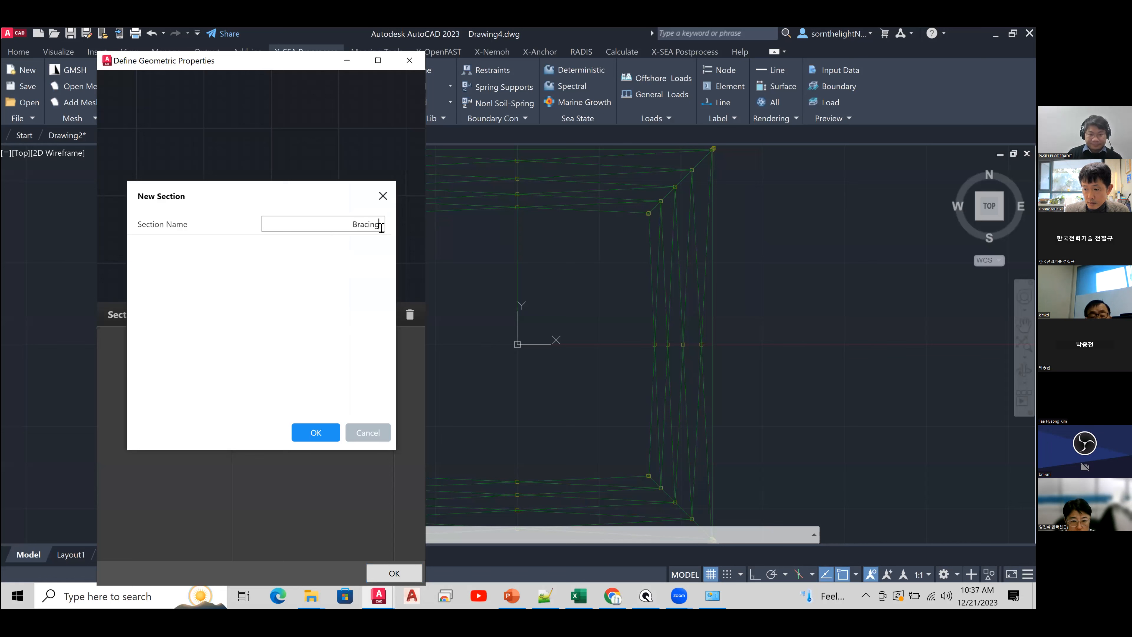
pyautogui.click(323, 436)
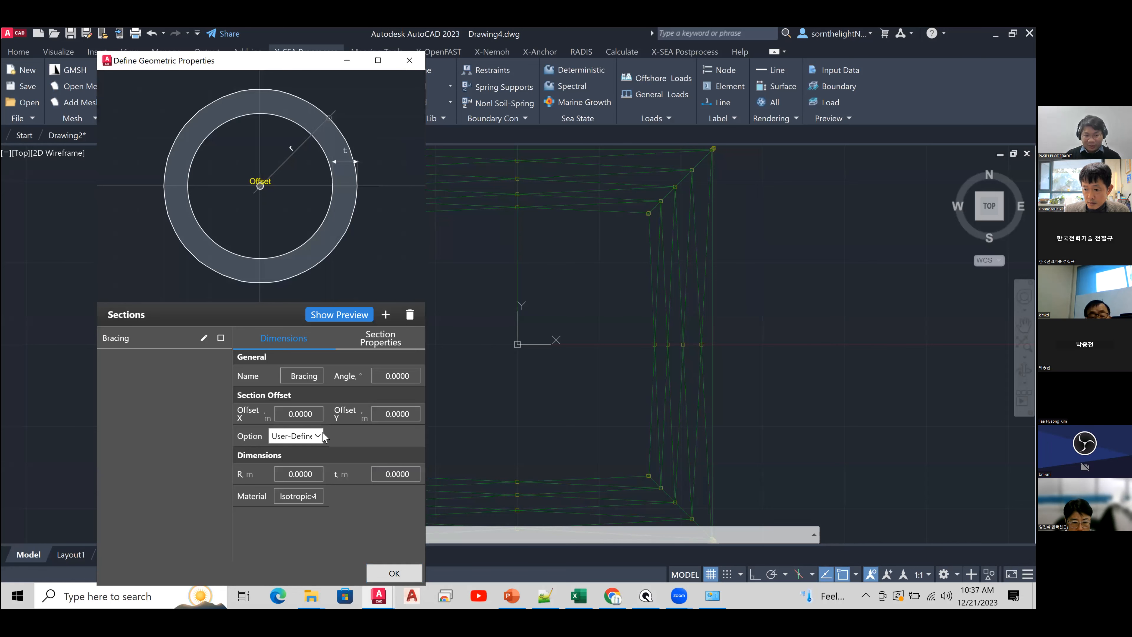
# - Set the Bracing section's radius R to 0.4 m and its thickness t to 0.02 m
pyautogui.click(313, 475)
pyautogui.doubleClick(313, 475)
pyautogui.write('0.4')
pyautogui.press('Tab')
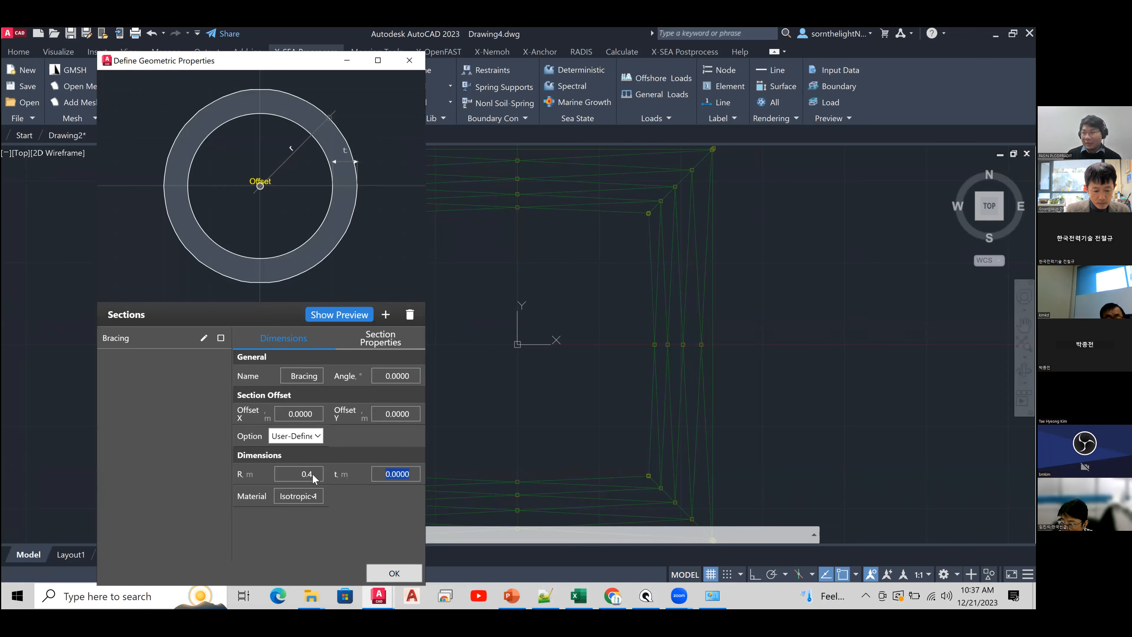
pyautogui.write('0.02')
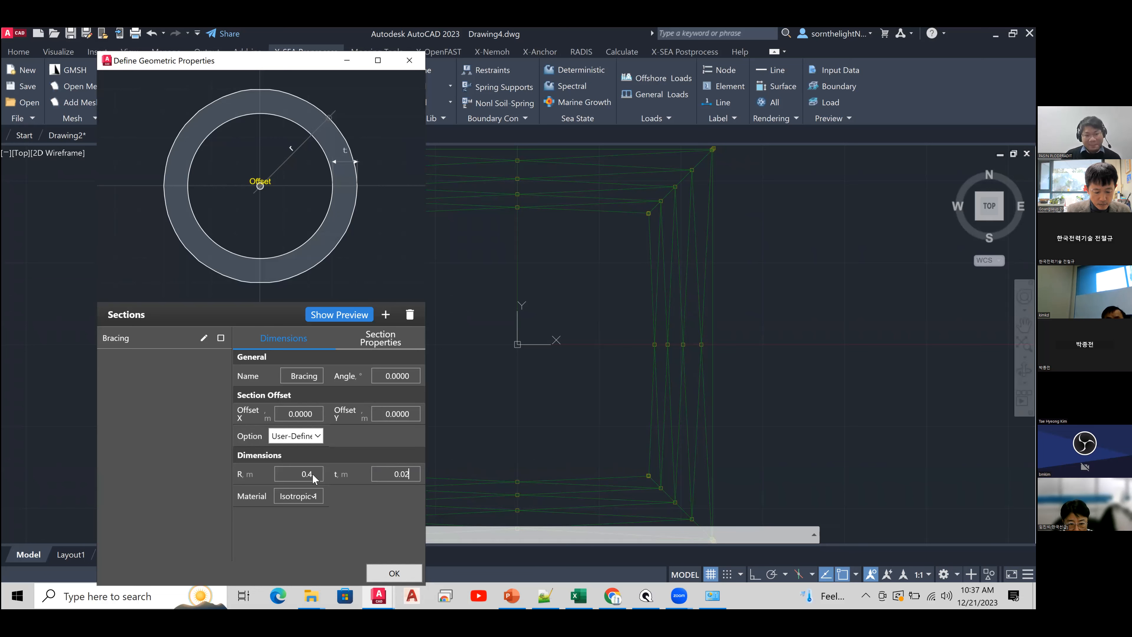
# - Preview the Bracing tube's real shape, examine its calculated section properties and hide the preview
pyautogui.click(350, 319)
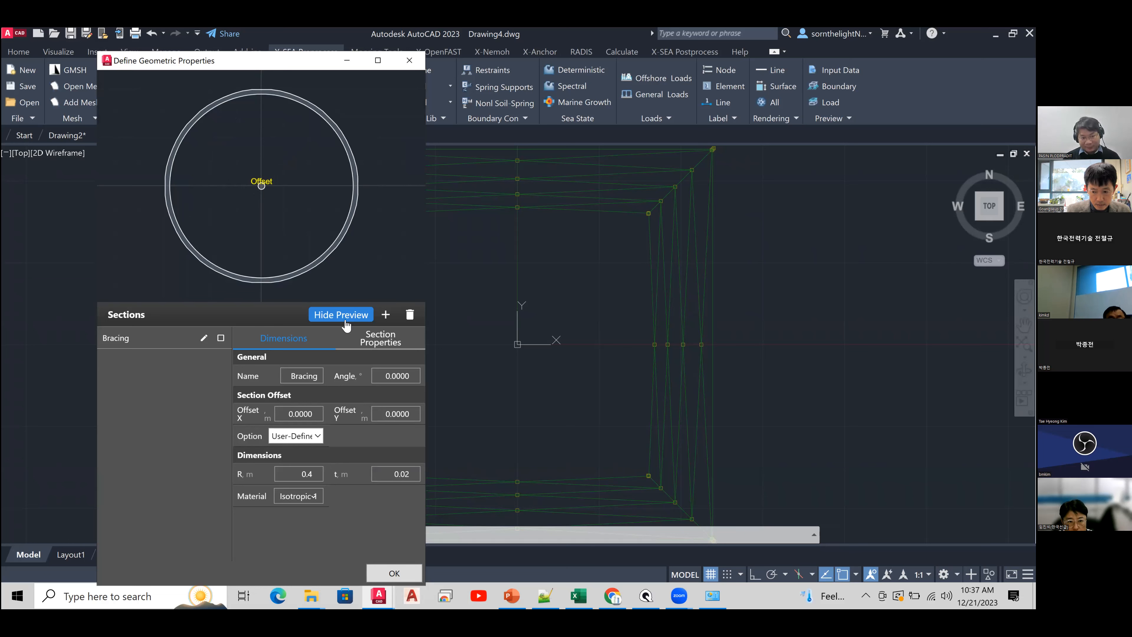
pyautogui.click(346, 318)
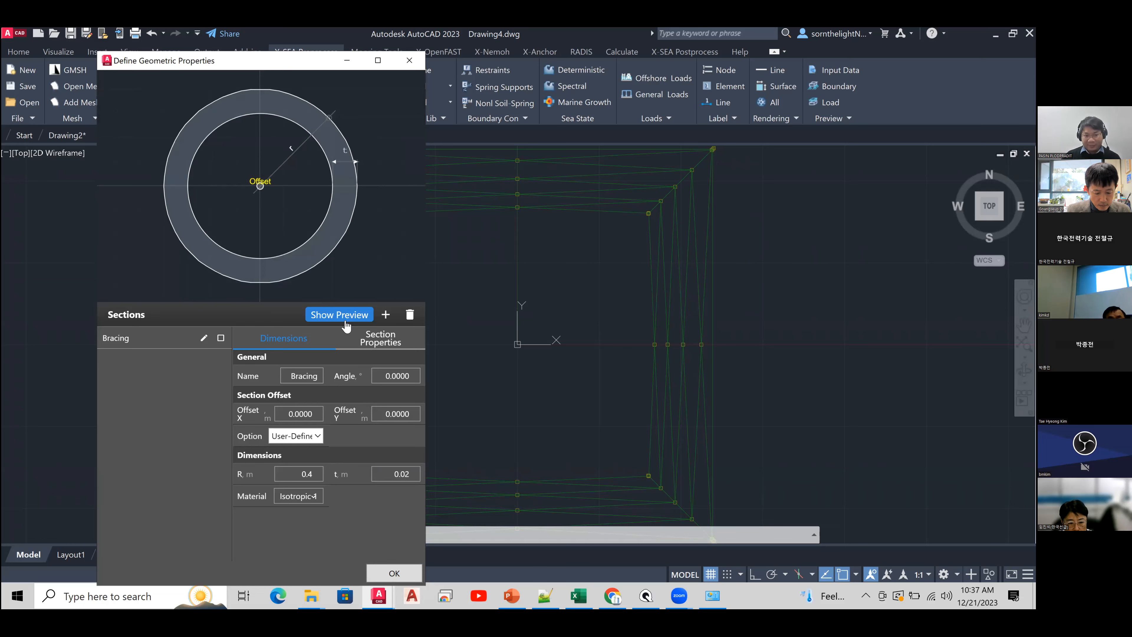
pyautogui.click(346, 319)
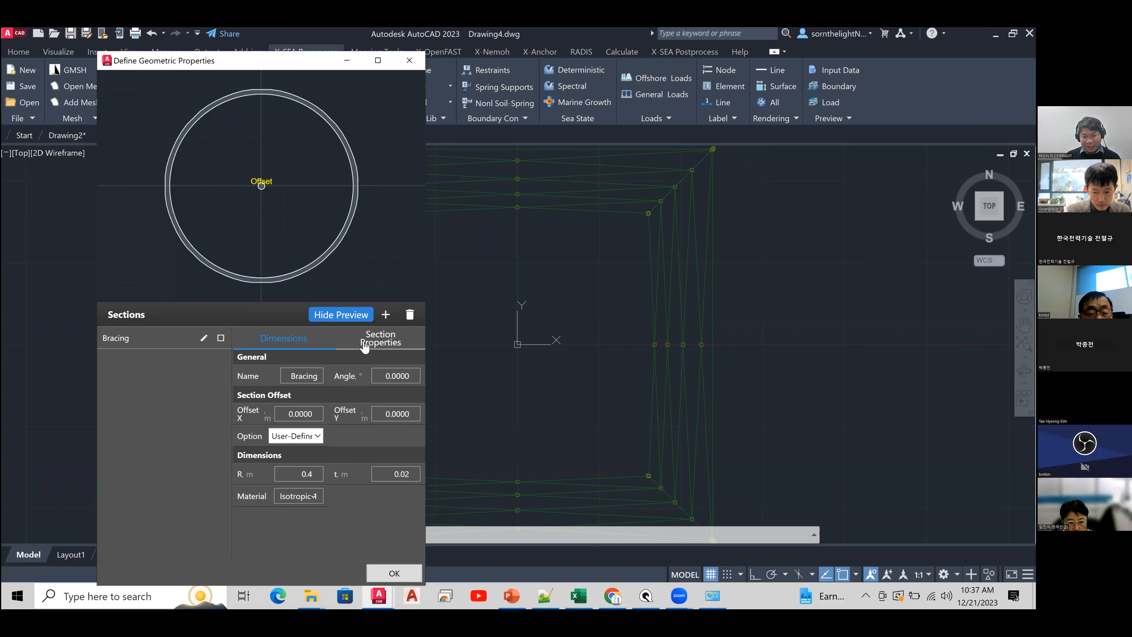
pyautogui.click(379, 347)
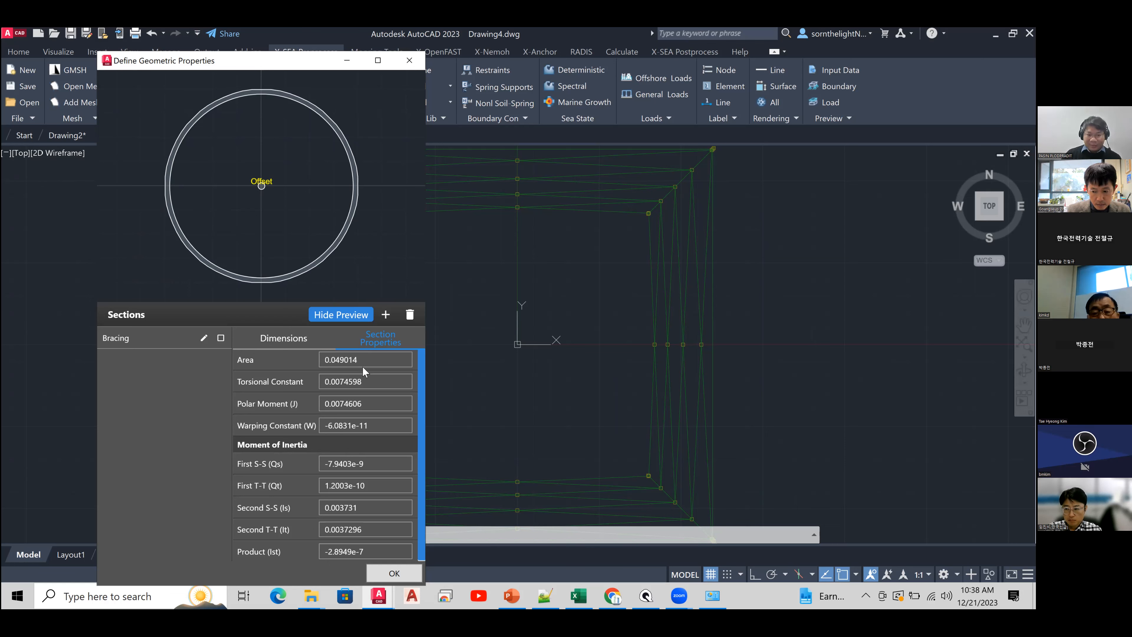
pyautogui.click(349, 316)
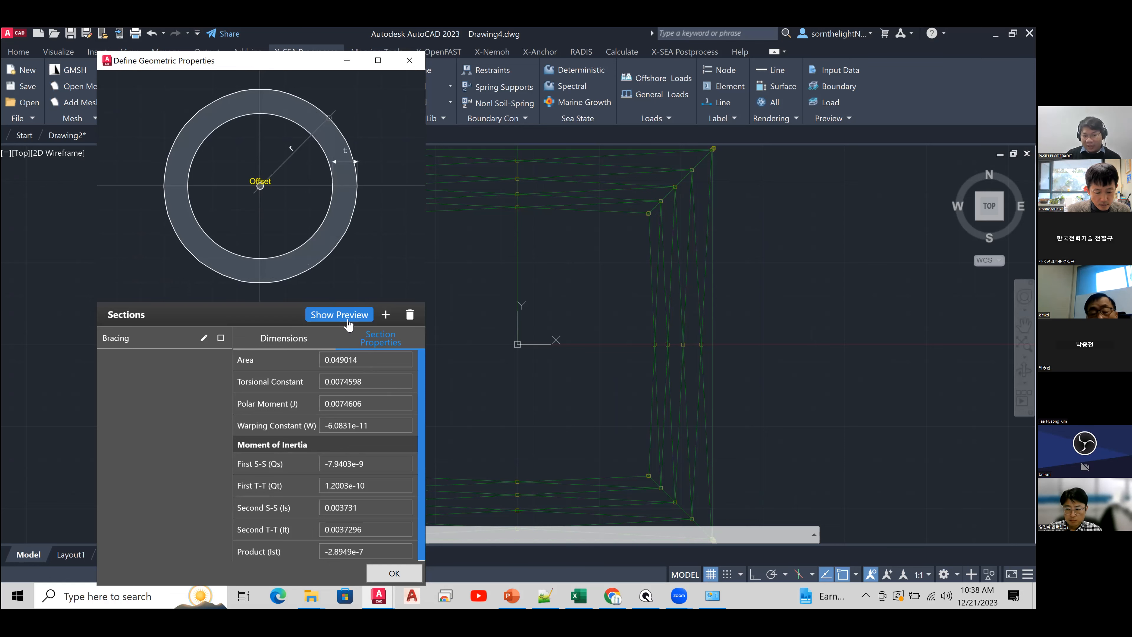
# - Show the real-shape preview again and create a closed Circular Tube section named Lower Leg
pyautogui.click(348, 320)
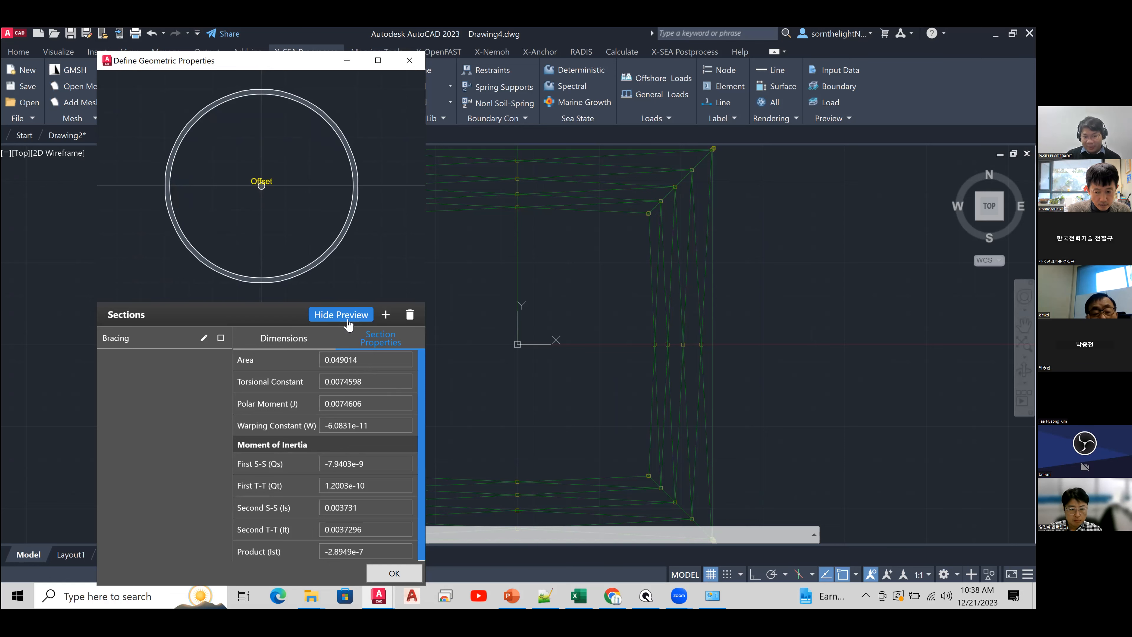
pyautogui.click(386, 315)
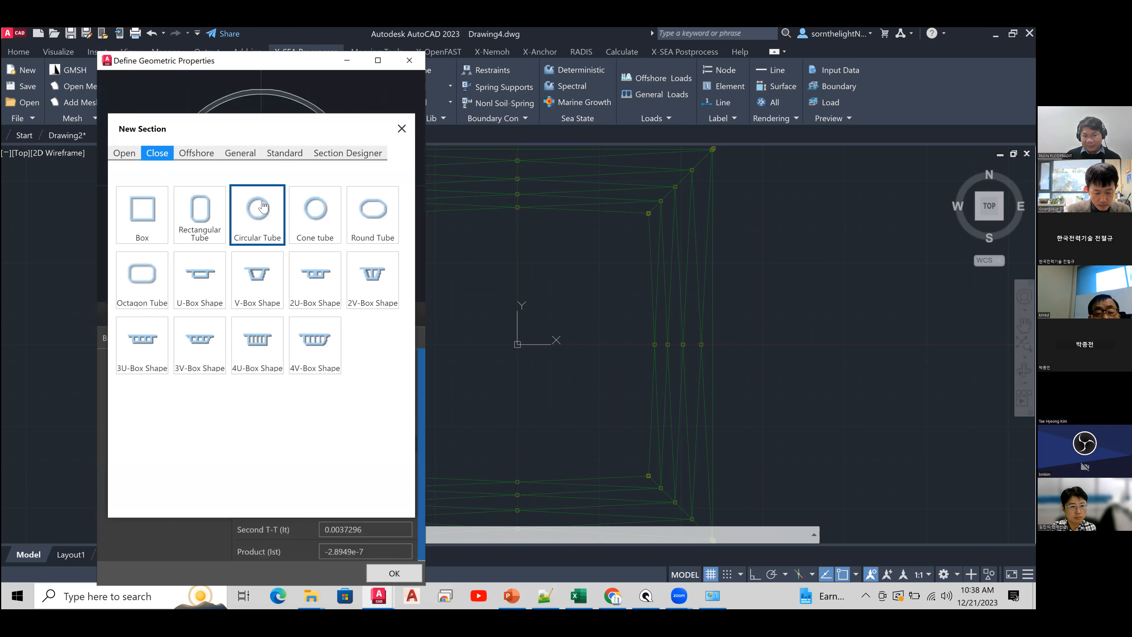
pyautogui.click(267, 240)
pyautogui.moveTo(317, 227); pyautogui.dragTo(381, 223)
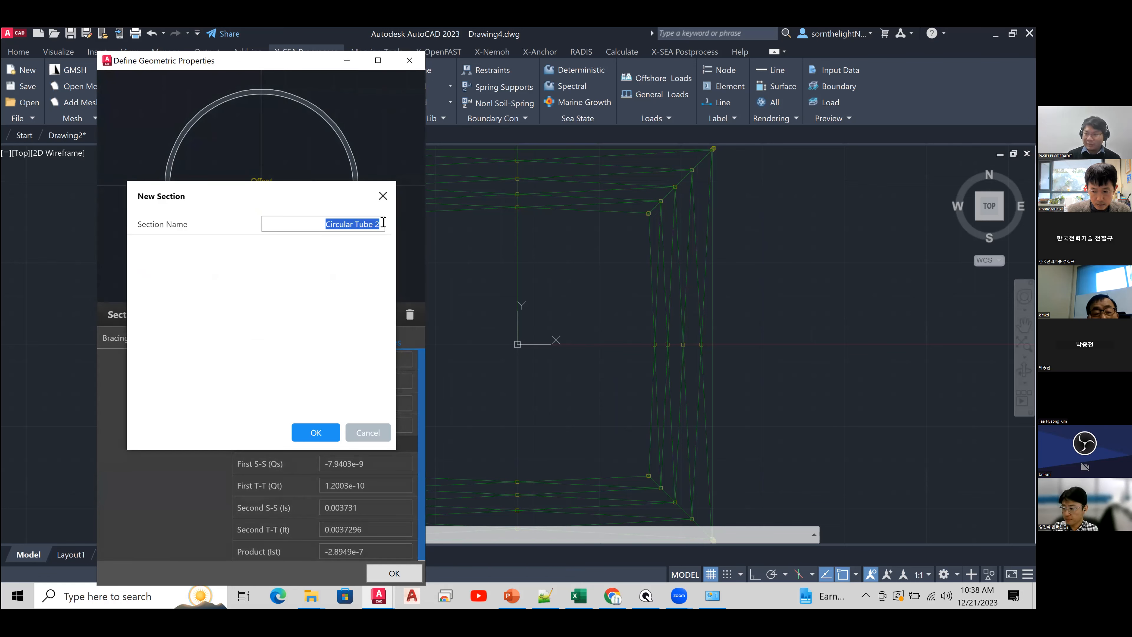
pyautogui.press('BackSpace')
pyautogui.write('Lower Leg')
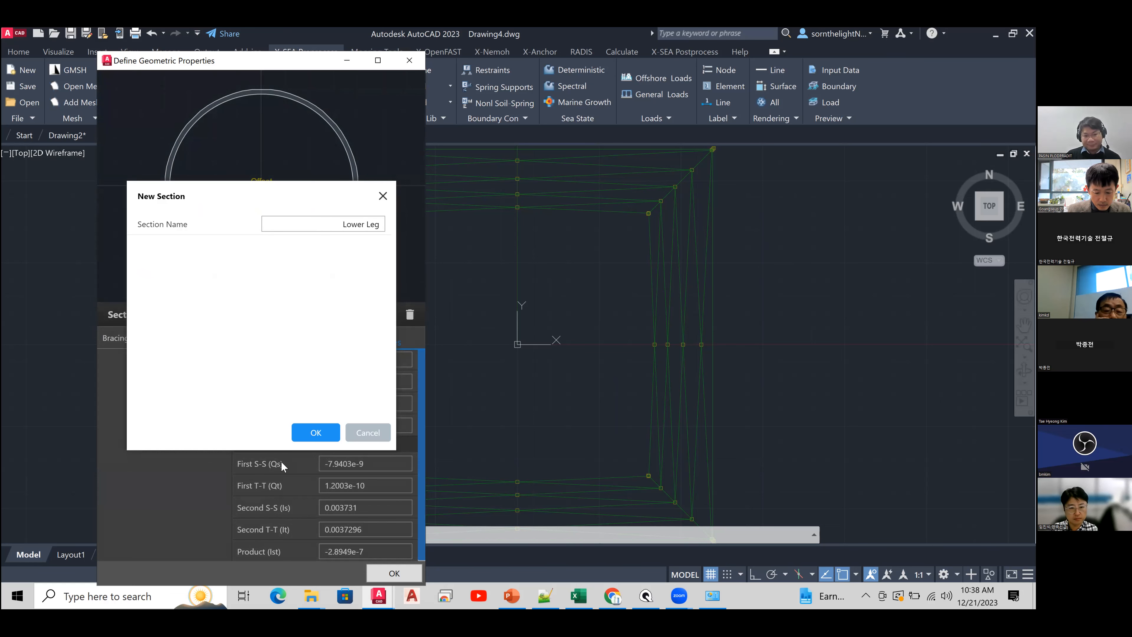
pyautogui.click(315, 432)
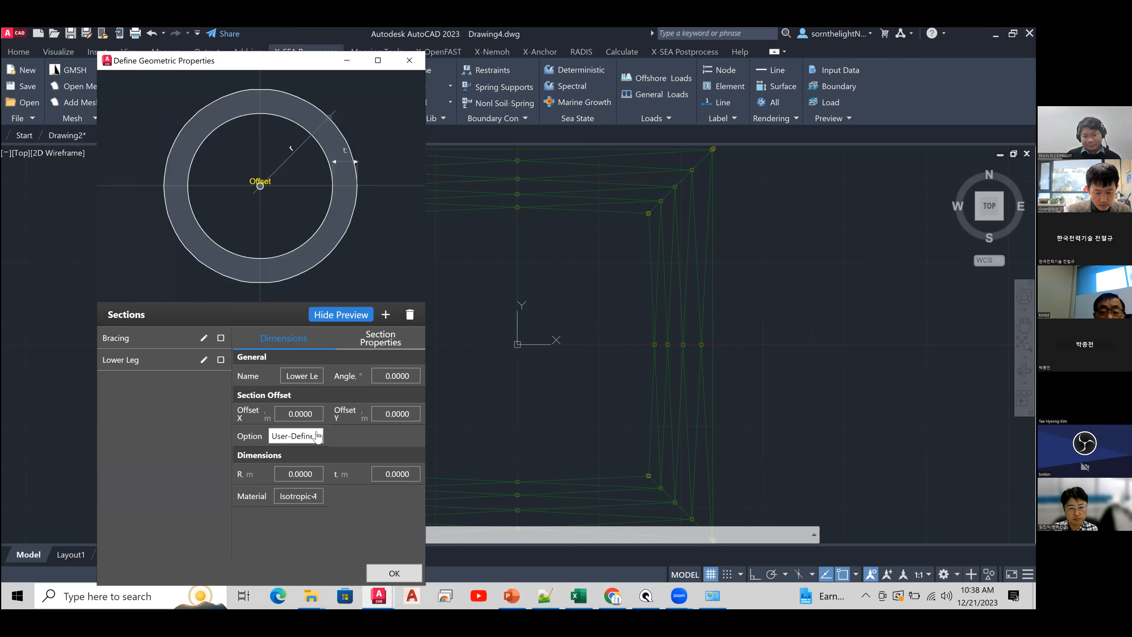
# - Set the Lower Leg section's radius R to 0.6 m and its thickness t to 0.05 m
pyautogui.click(168, 368)
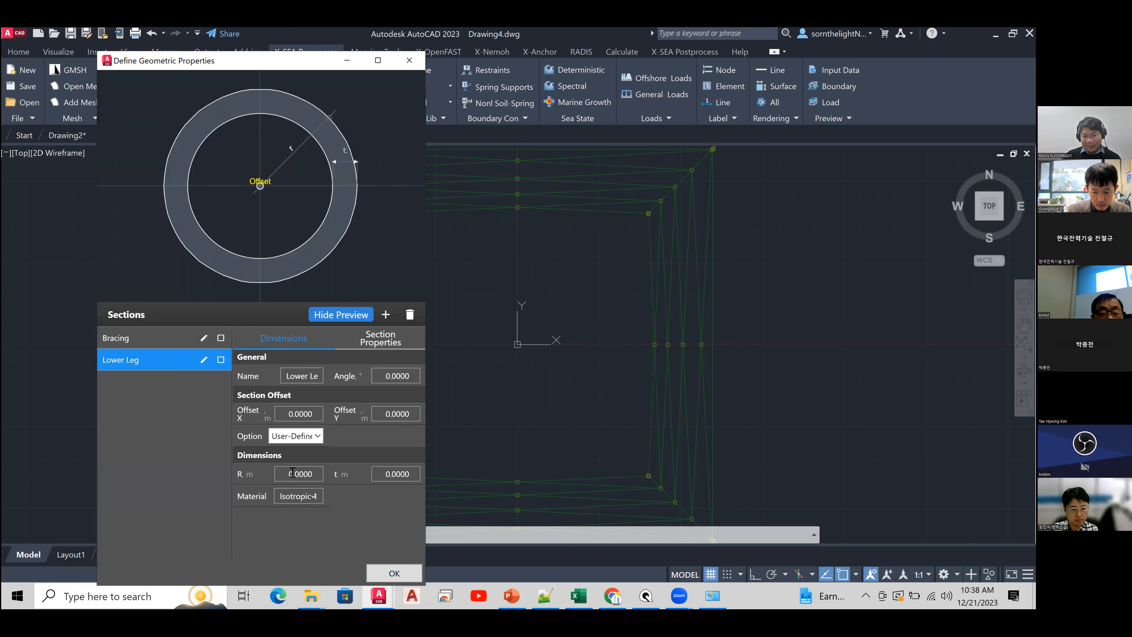
pyautogui.moveTo(378, 474); pyautogui.dragTo(362, 518)
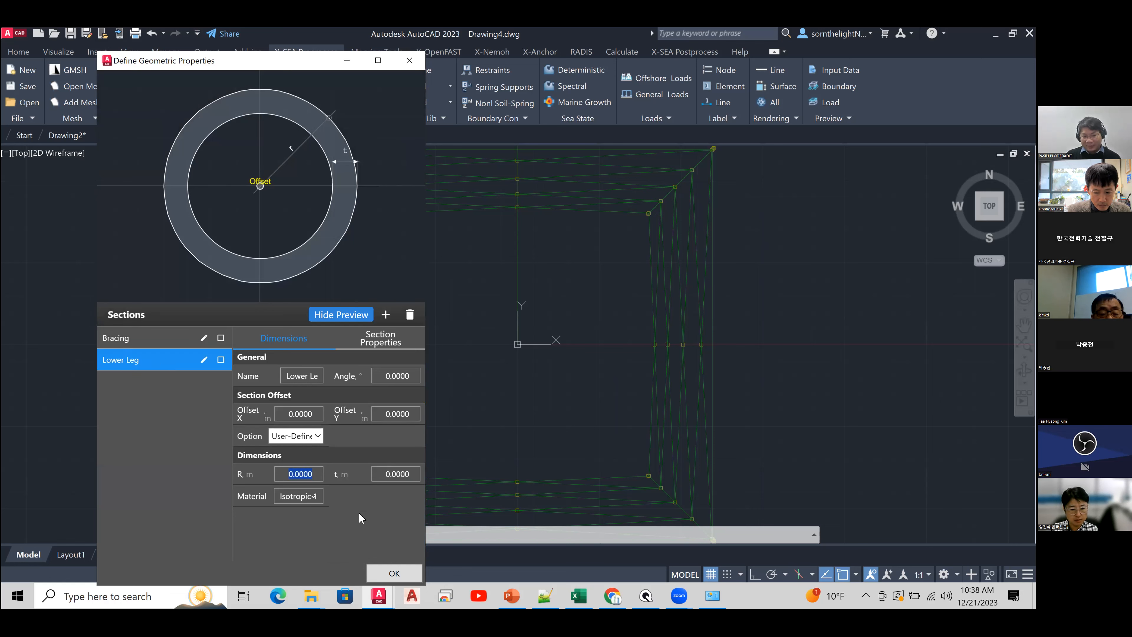
pyautogui.write('0.6')
pyautogui.press('Tab')
pyautogui.write('0.05')
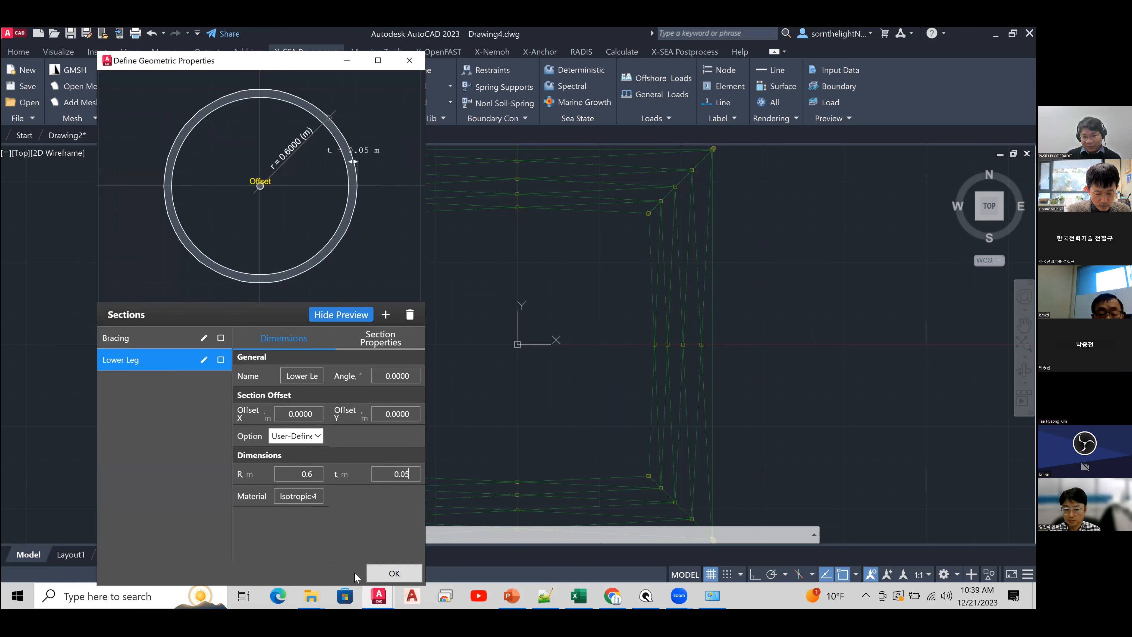
pyautogui.moveTo(239, 57); pyautogui.dragTo(223, 49)
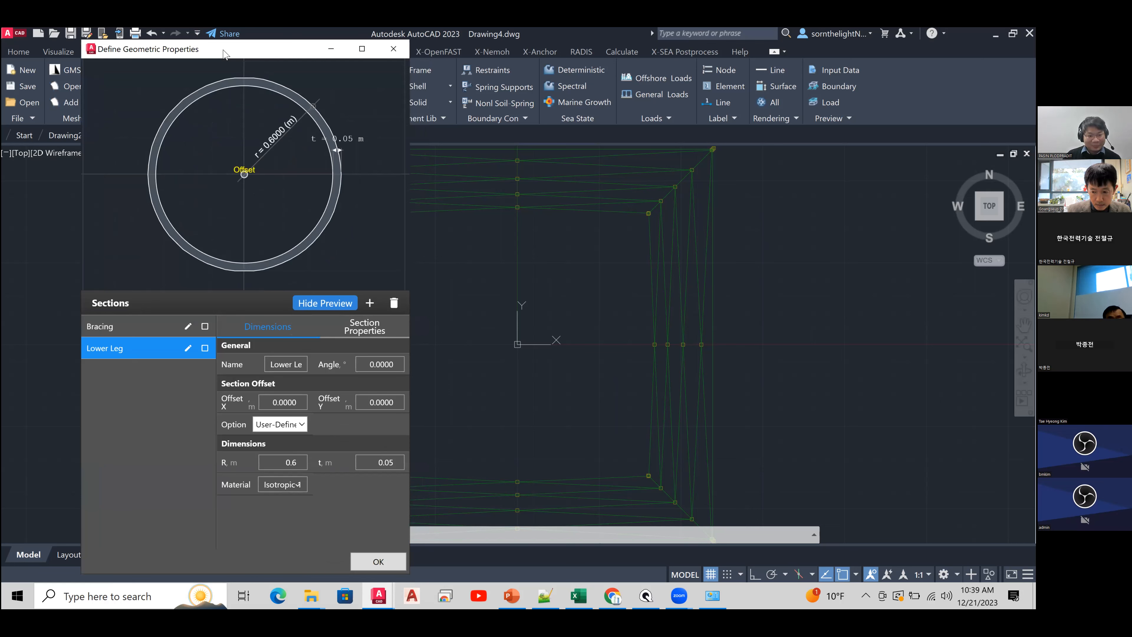
# - Create another closed Circular Tube section with the name Middel Leg
pyautogui.click(371, 305)
pyautogui.doubleClick(243, 203)
pyautogui.moveTo(345, 210); pyautogui.dragTo(370, 218)
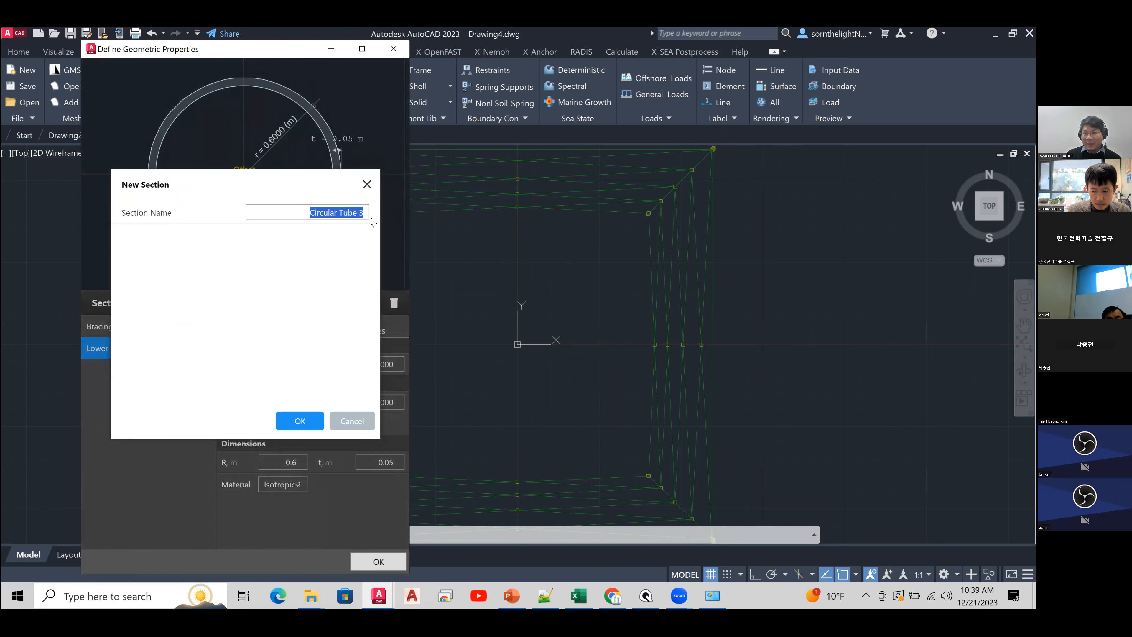
pyautogui.write('Middel Leg')
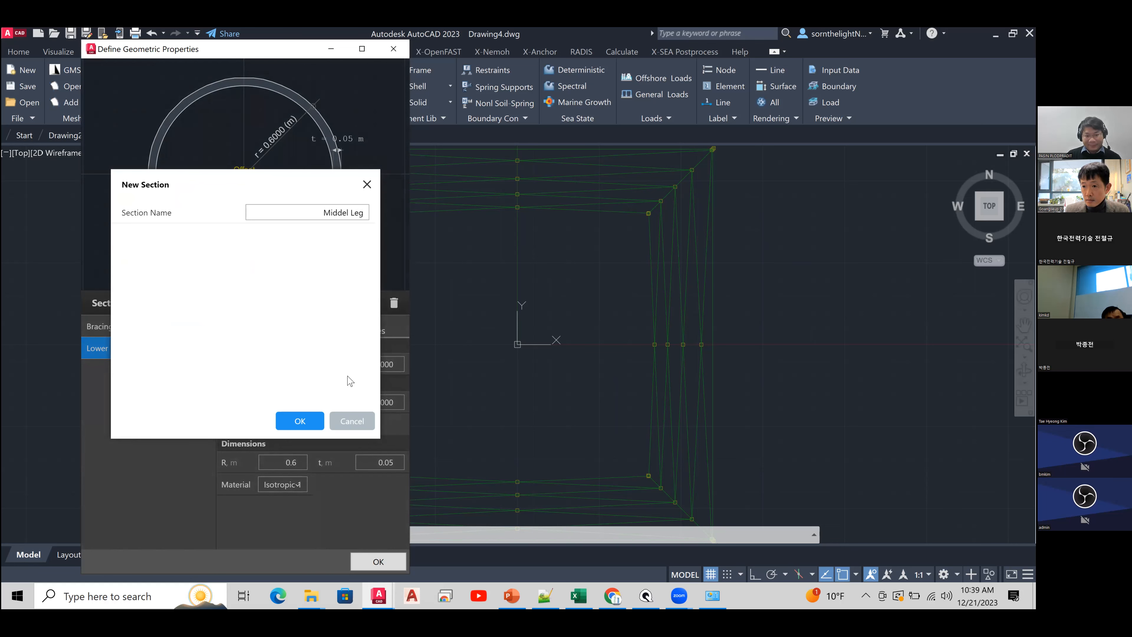
pyautogui.click(310, 422)
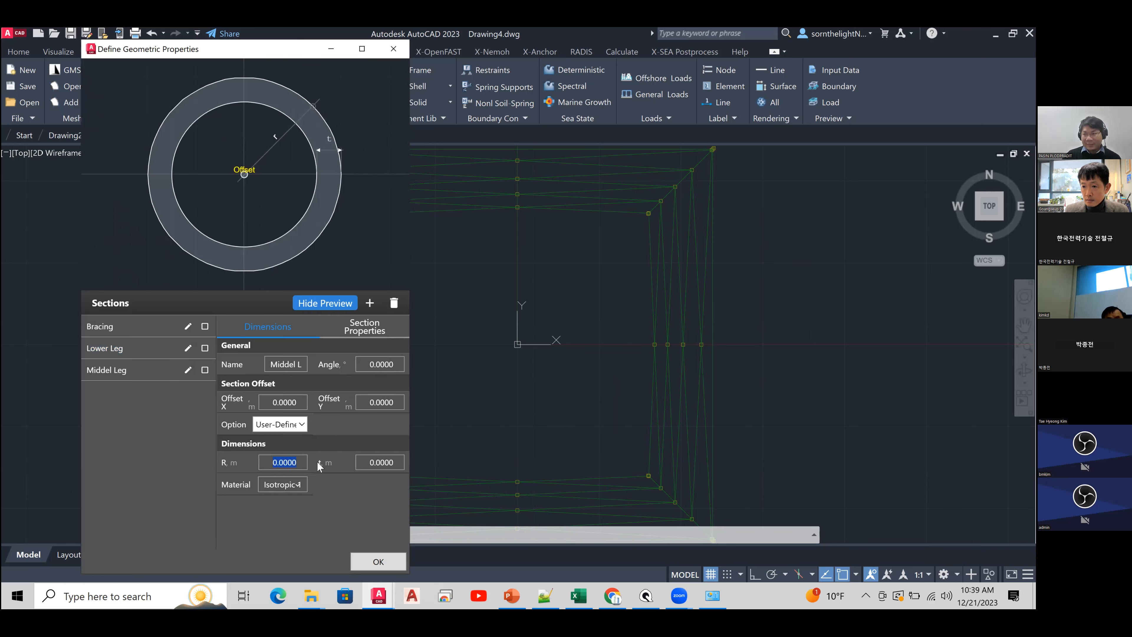
# - Set the Middel Leg section's radius R to 0.6 m and its thickness t to 0.035 m
pyautogui.write('0.6')
pyautogui.press('Tab')
pyautogui.write('0.035')
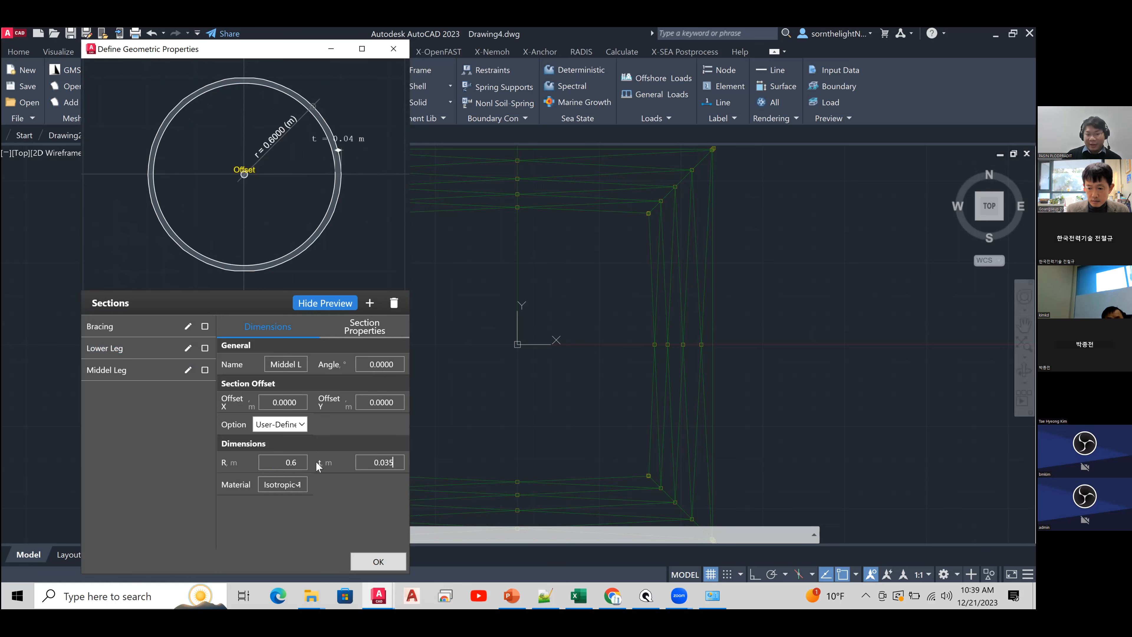
# - Create a further closed Circular Tube section with the name Top leg
pyautogui.click(367, 303)
pyautogui.click(244, 204)
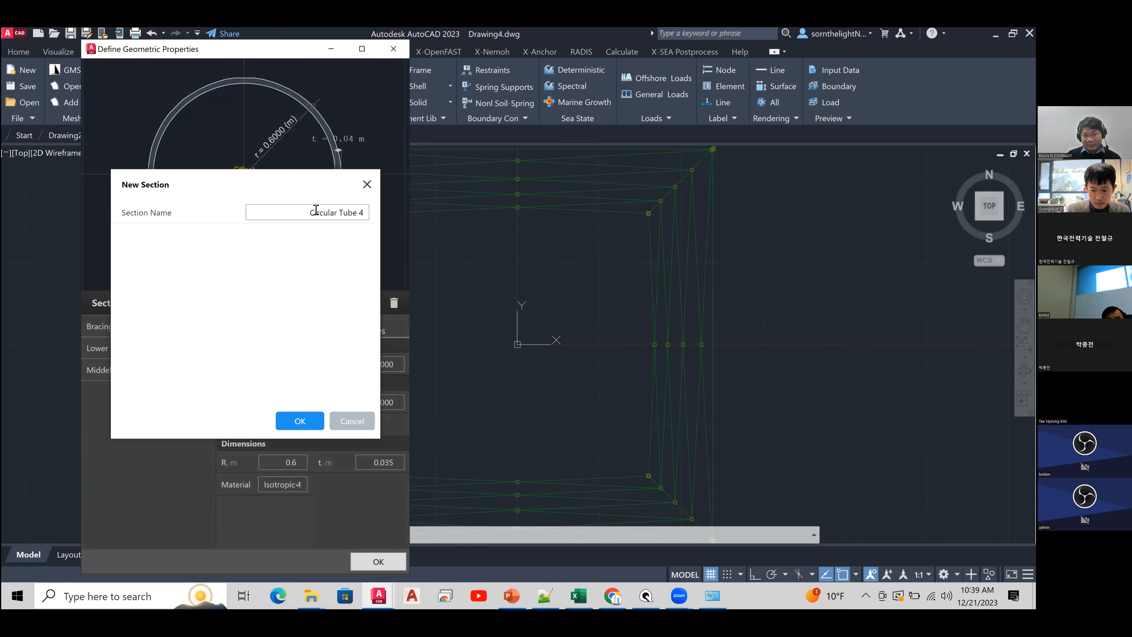
pyautogui.moveTo(316, 210); pyautogui.dragTo(382, 214)
pyautogui.press('BackSpace')
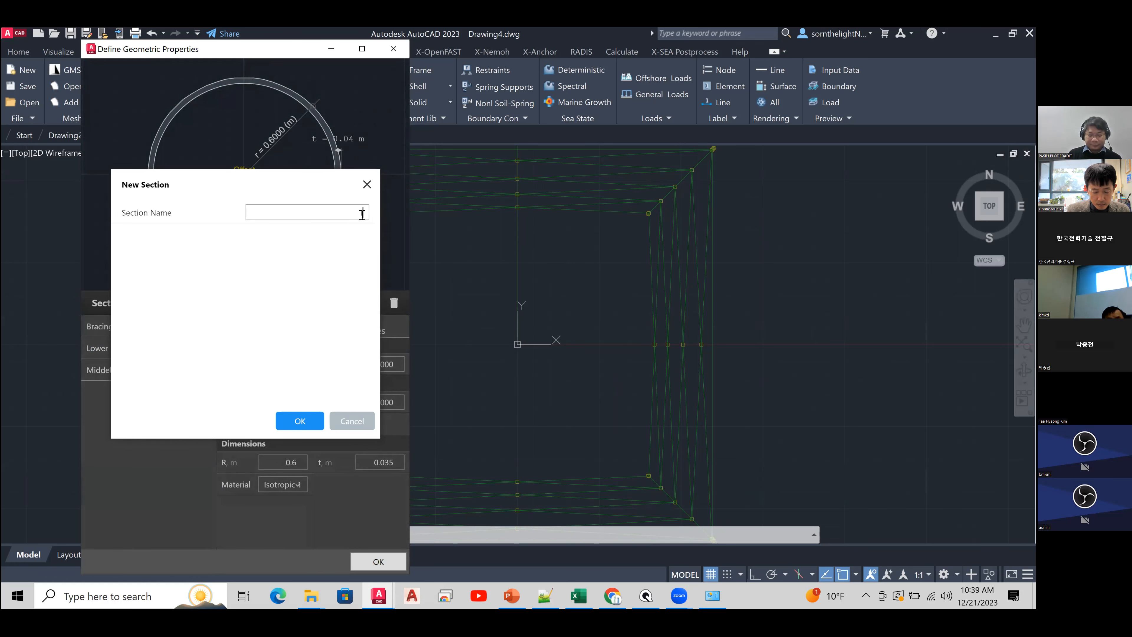
pyautogui.write('Top leg')
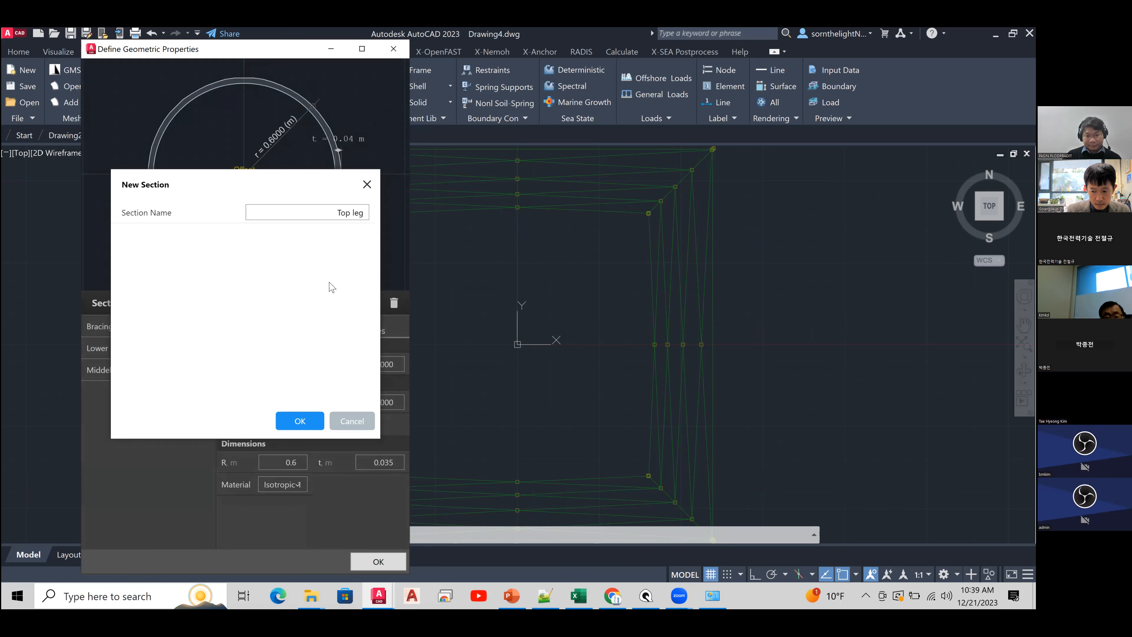
pyautogui.click(301, 423)
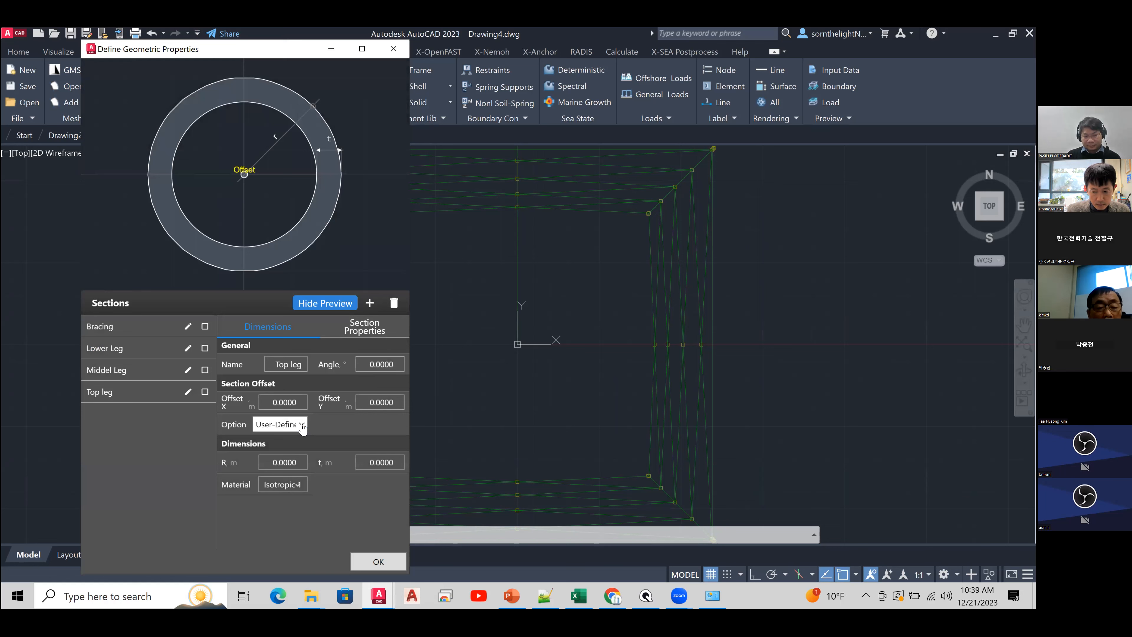
# - Set the Top leg section's radius R to 0.6 m and its thickness t to 0.04 m
pyautogui.doubleClick(282, 454)
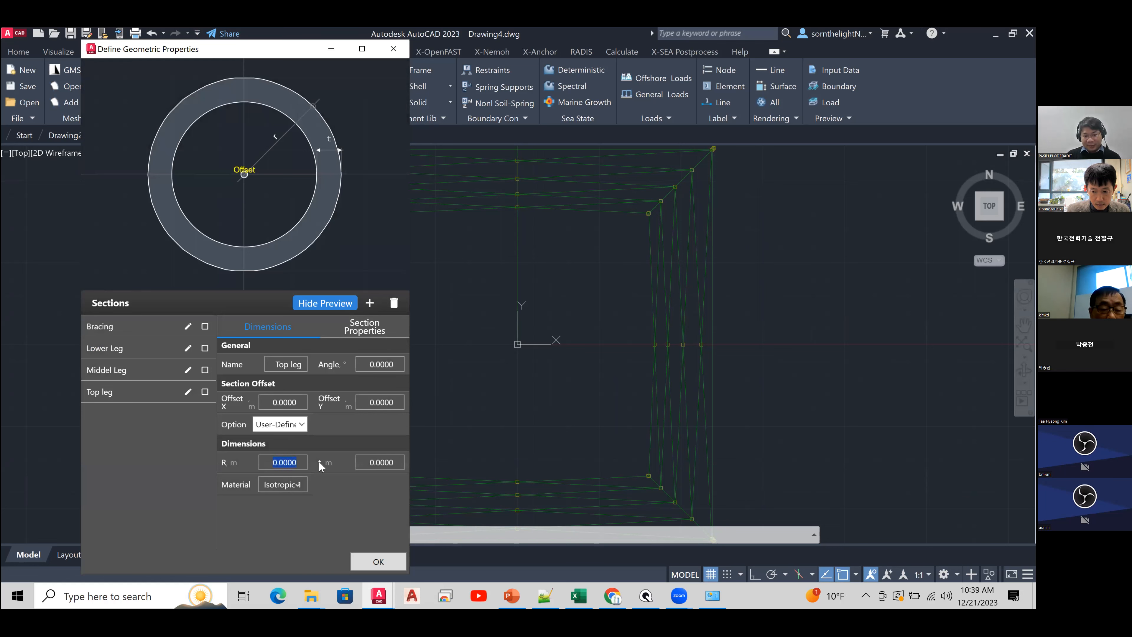
pyautogui.write('0.6')
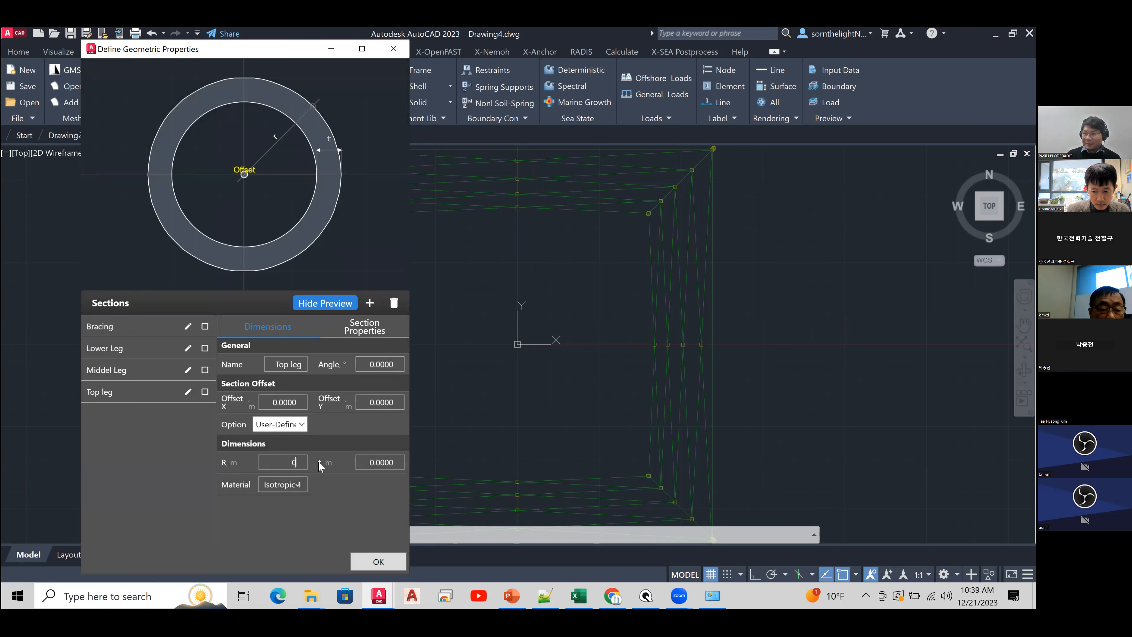
pyautogui.press('Tab')
pyautogui.write('0.04')
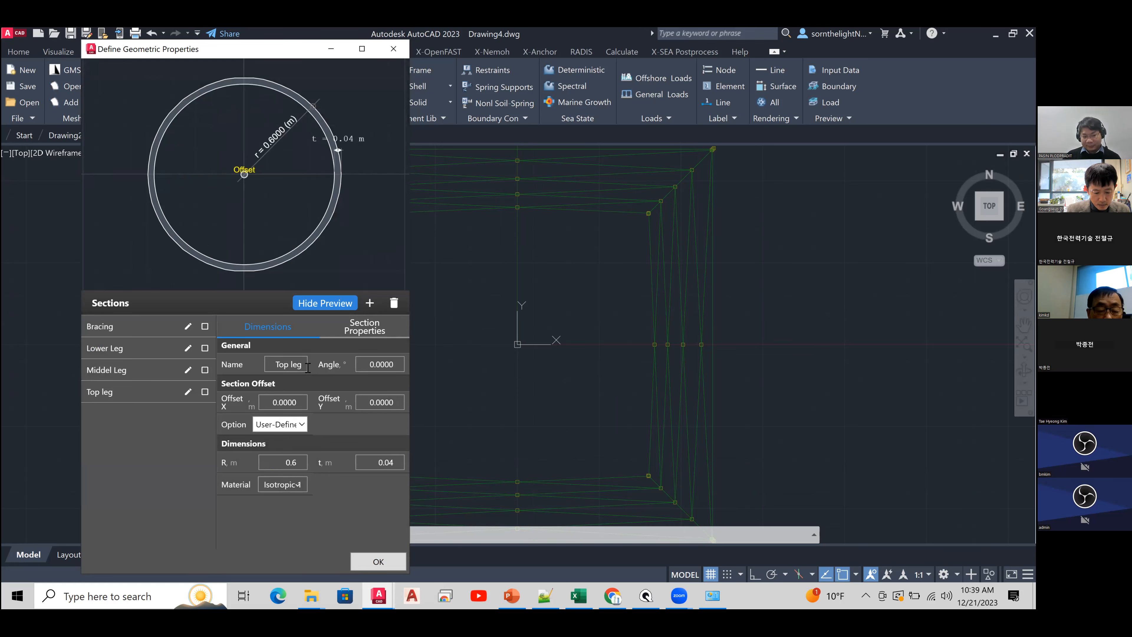
# - Create a new Circular Tube section with its default name and rename it Pile Head
pyautogui.click(370, 303)
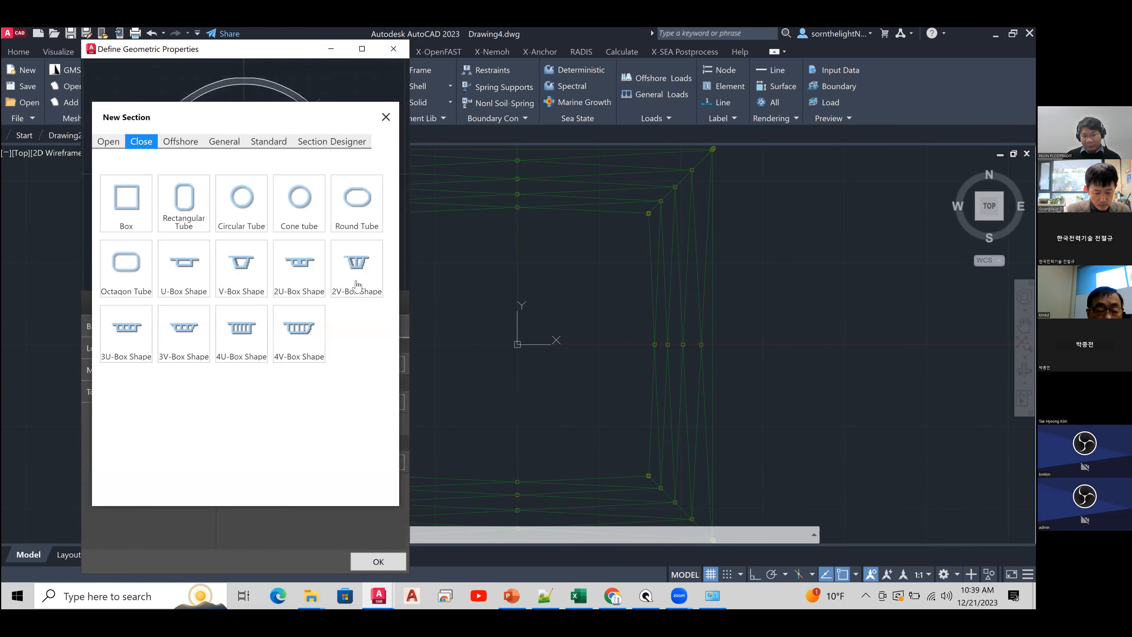
pyautogui.click(251, 216)
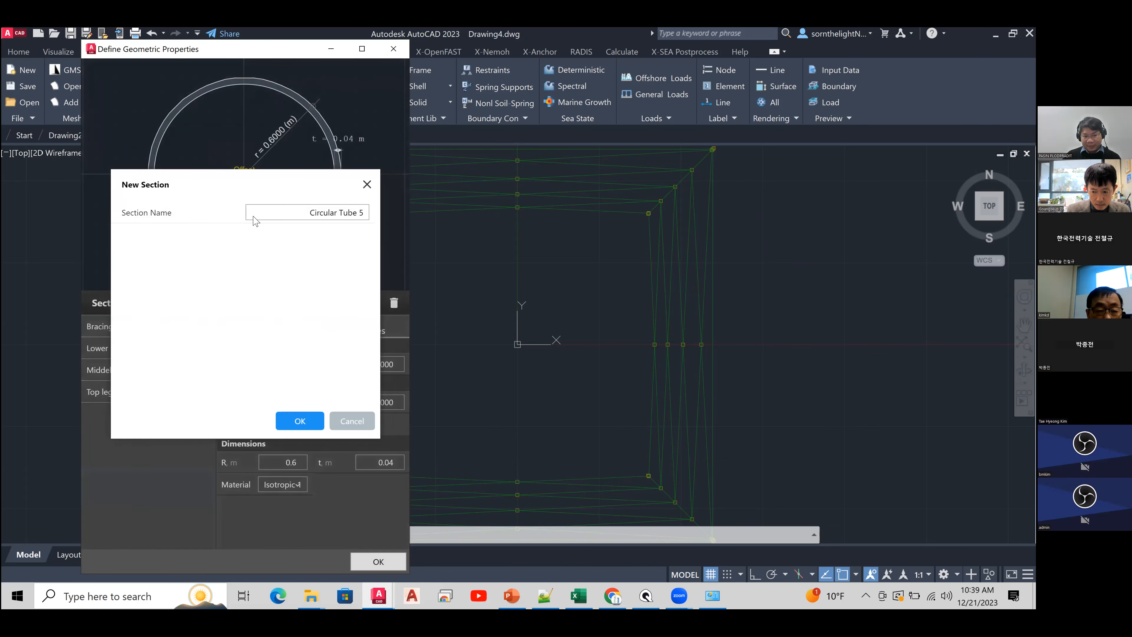
pyautogui.click(299, 420)
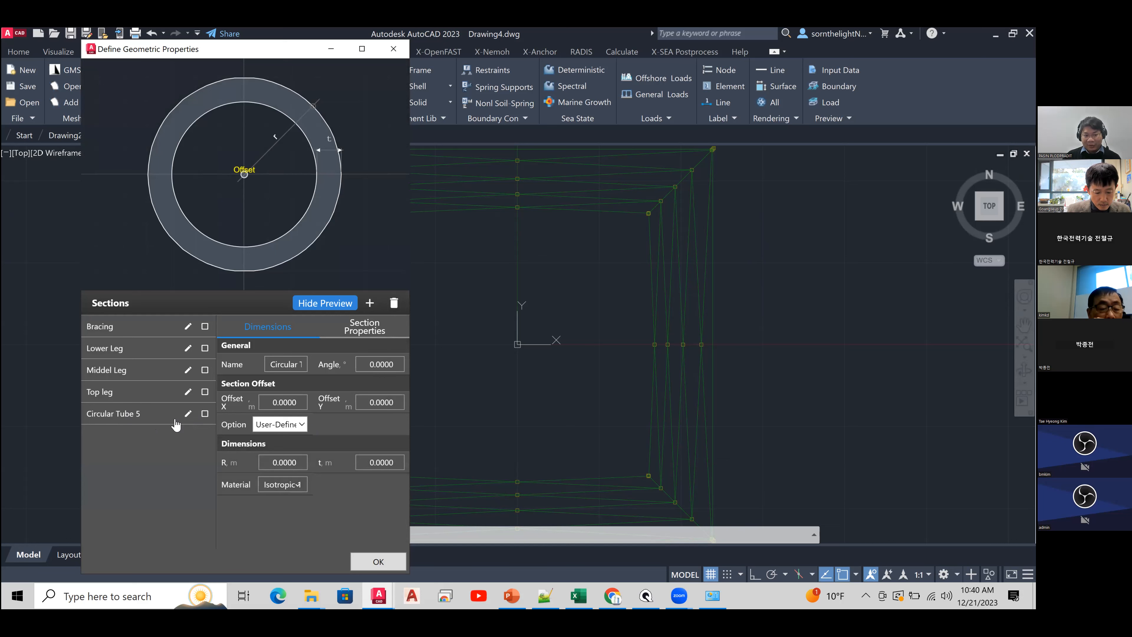
pyautogui.click(188, 414)
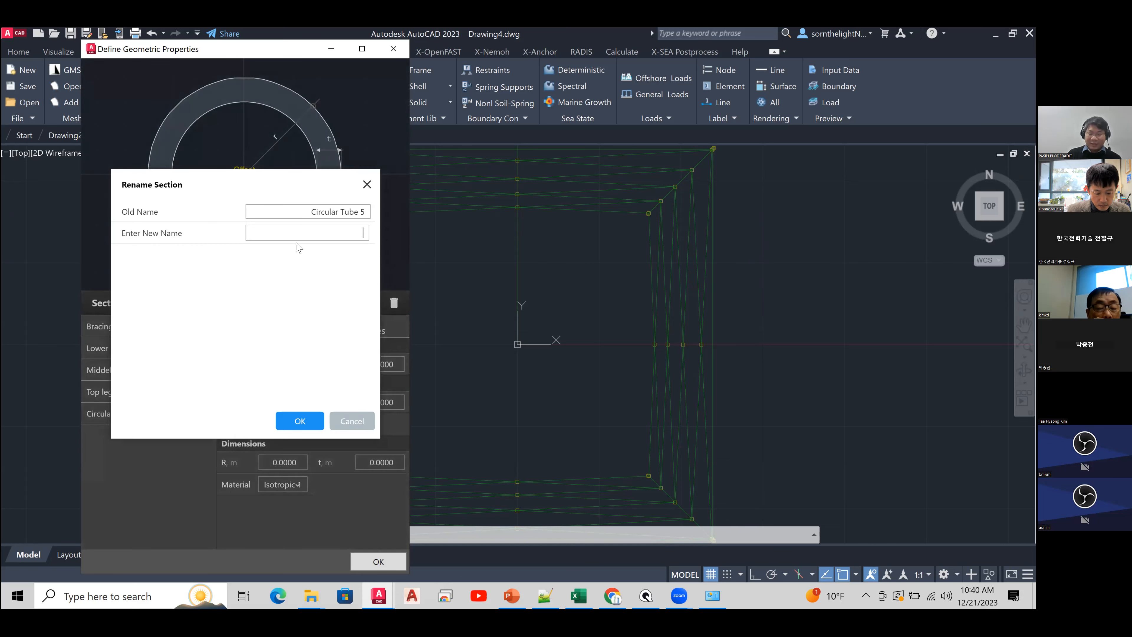
pyautogui.write('Pile Head')
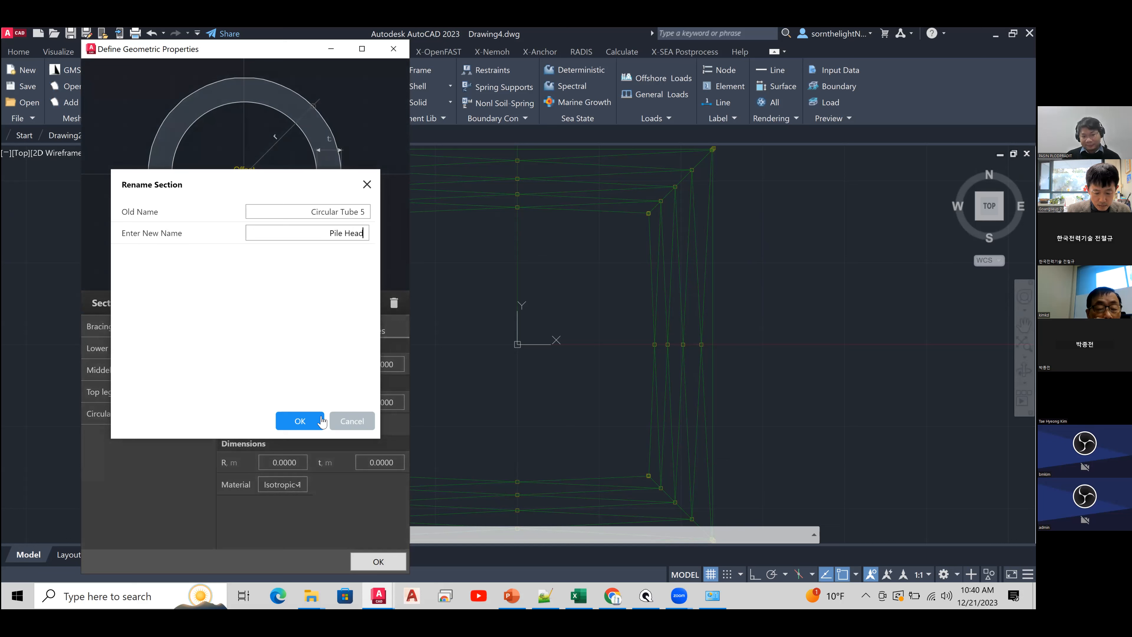
pyautogui.click(304, 420)
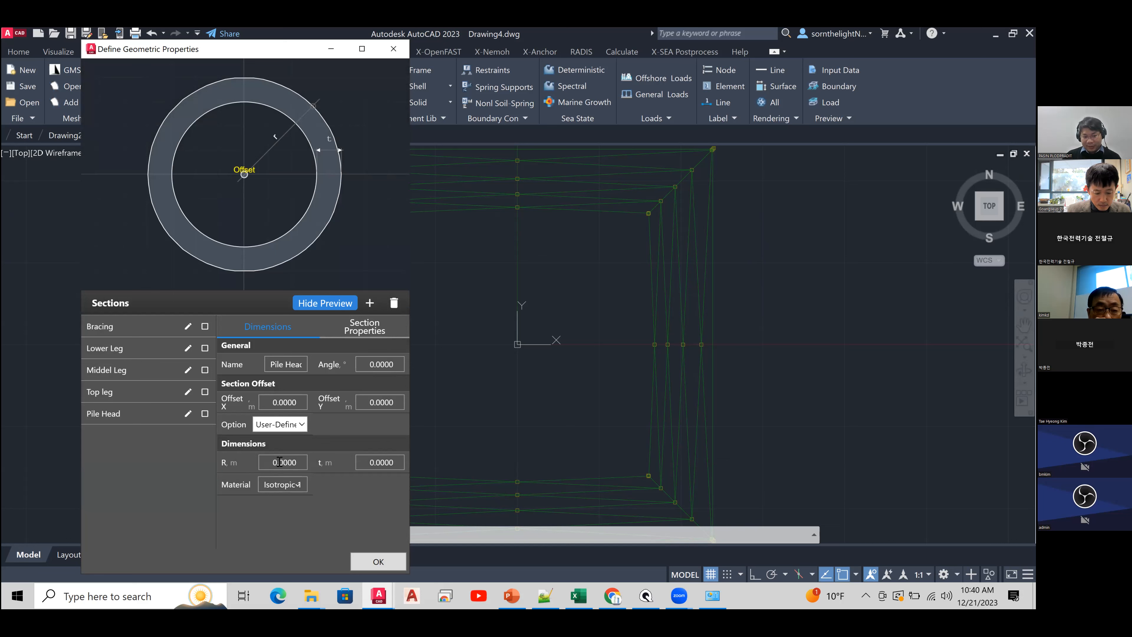
# - Give the Pile Head section a radius R of 1.041 m, a thickness t of 0.491 m and the material Isotropic 2
pyautogui.doubleClick(290, 463)
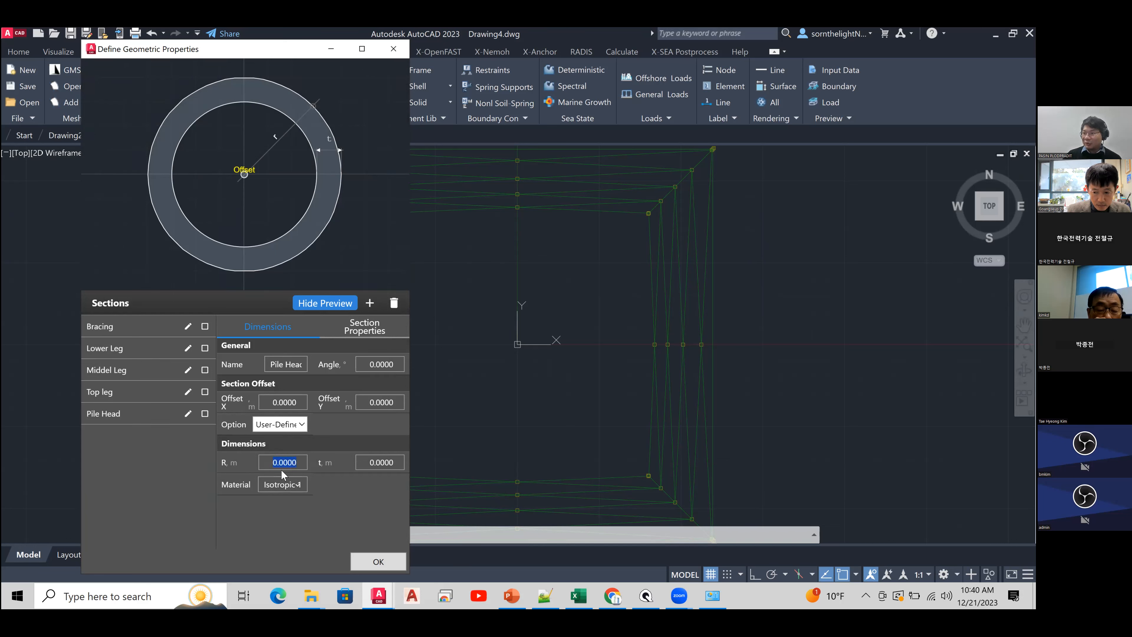
pyautogui.write('1.041')
pyautogui.press('Tab')
pyautogui.write('0.491')
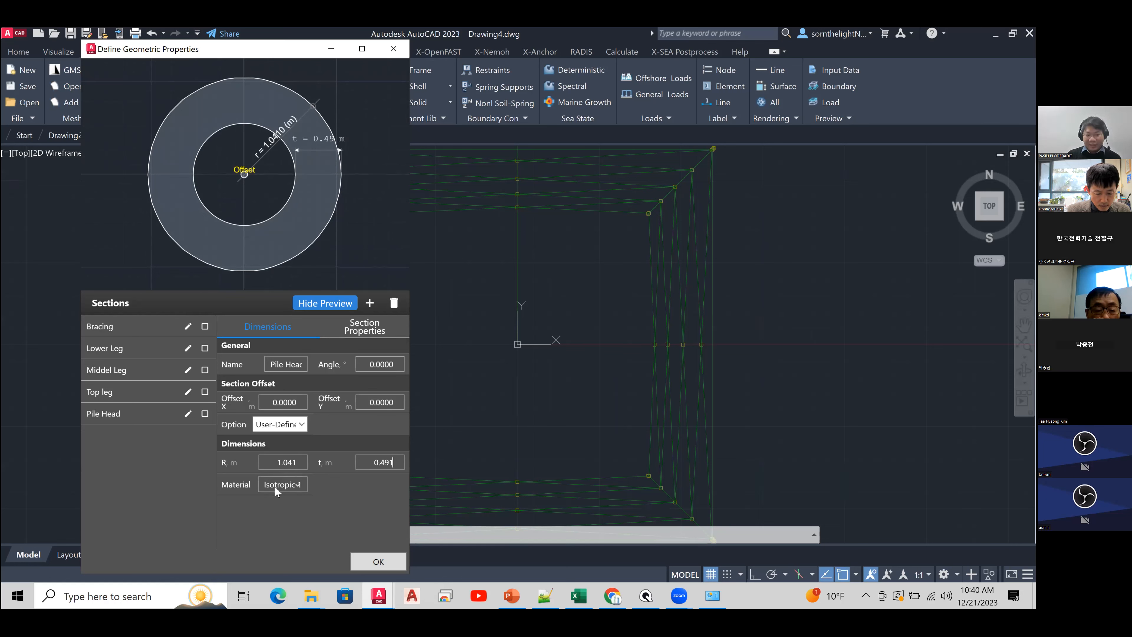
pyautogui.click(276, 486)
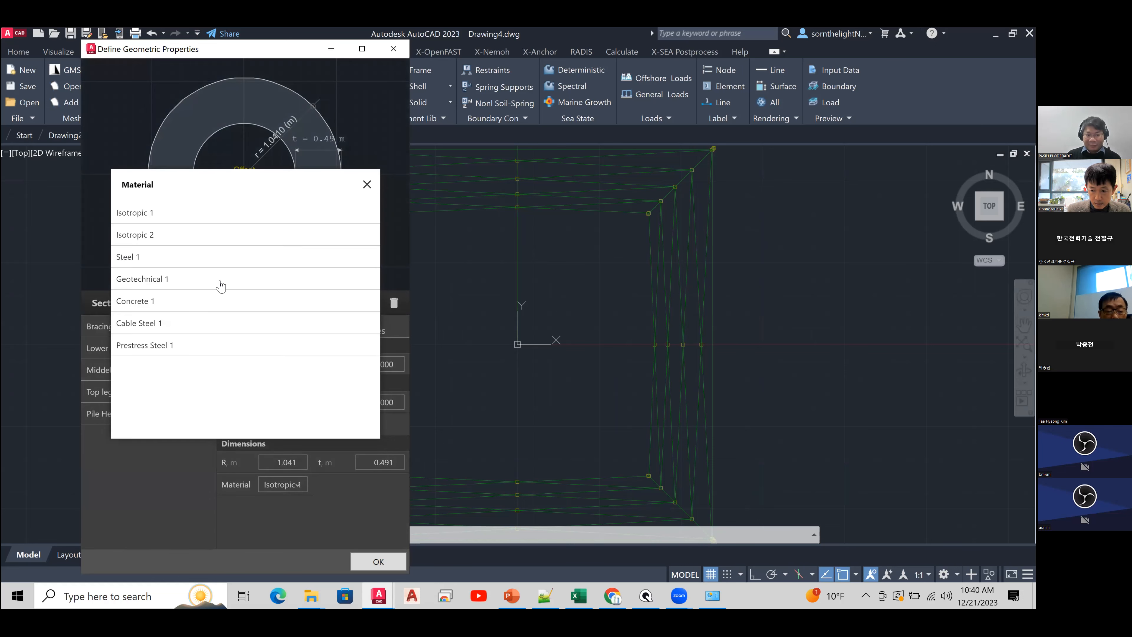
pyautogui.click(223, 244)
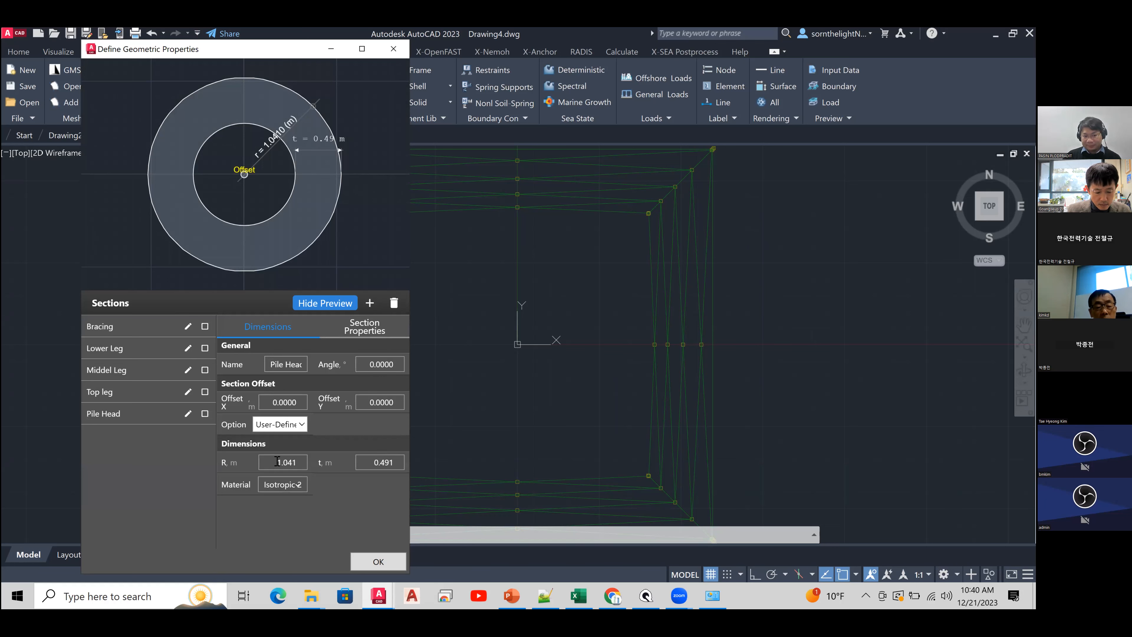
# - Create one more closed Circular Tube section with the name Pile
pyautogui.click(370, 304)
pyautogui.click(265, 225)
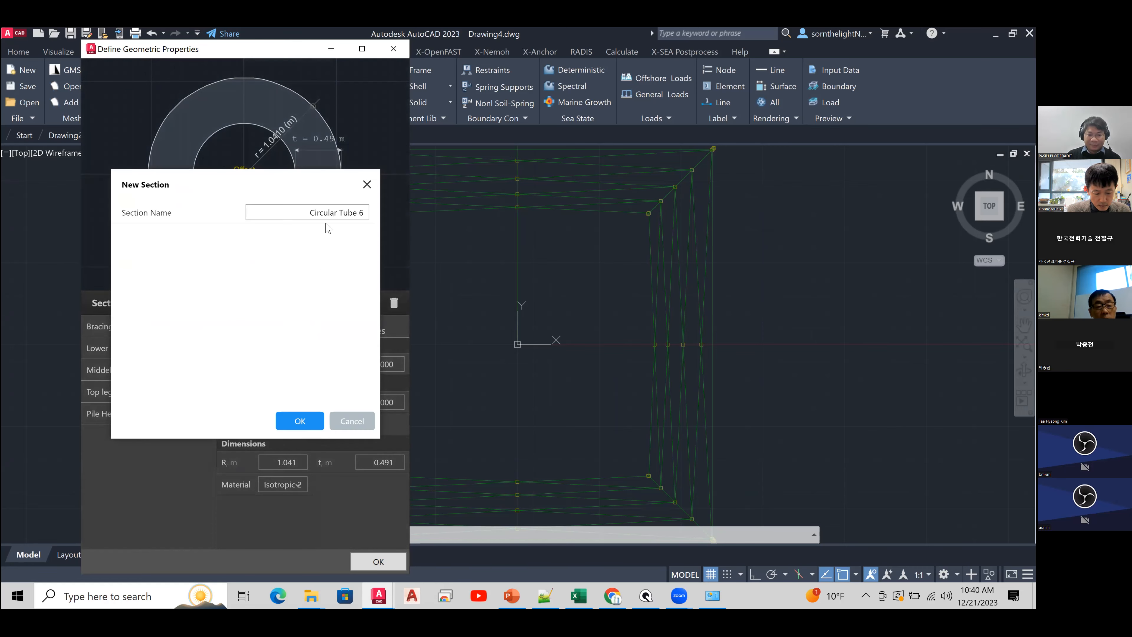
pyautogui.moveTo(309, 212); pyautogui.dragTo(377, 223)
pyautogui.write('P')
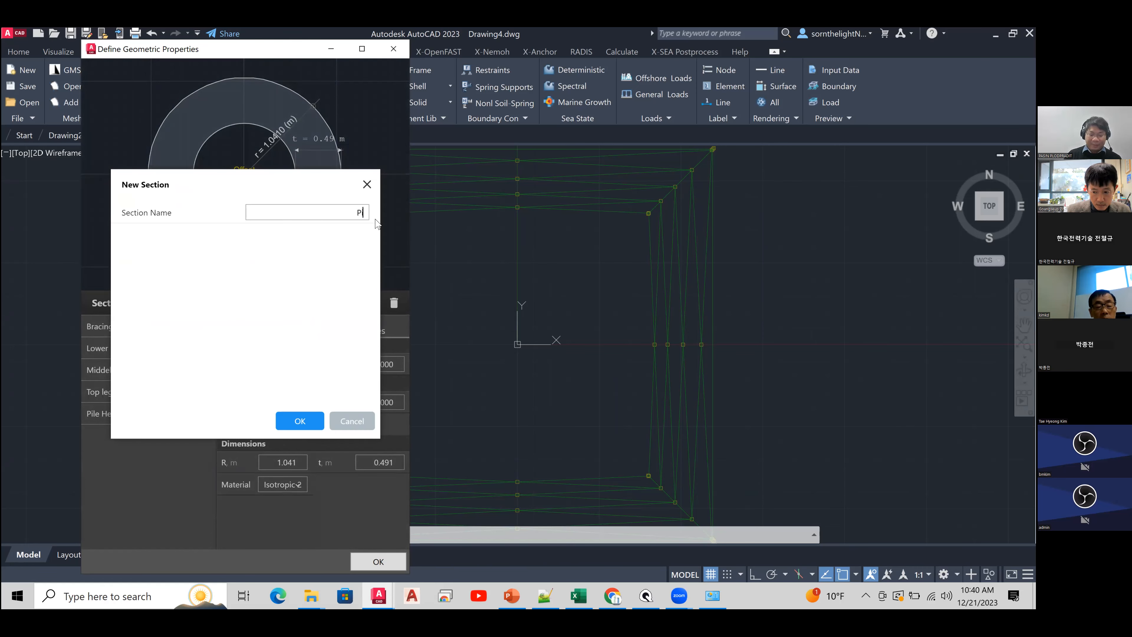
pyautogui.write('ile')
pyautogui.click(299, 420)
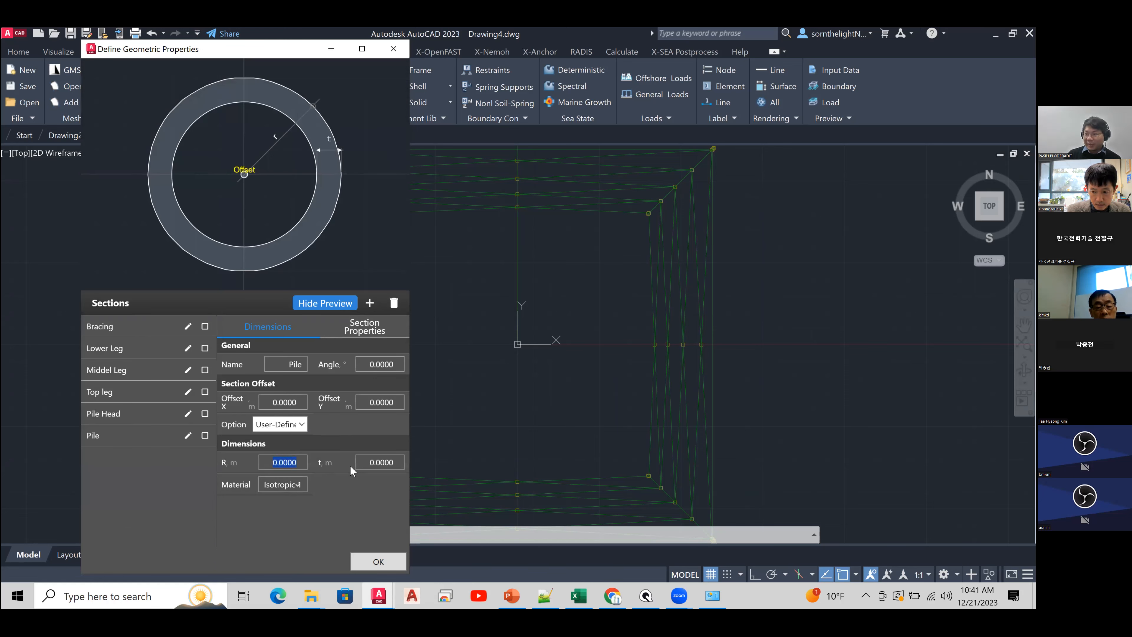
# - Set the Pile section's radius R to 1.041 m and its thickness t to 0.06 m, and move the dialog aside
pyautogui.write('1.041')
pyautogui.press('Tab')
pyautogui.write('0.06')
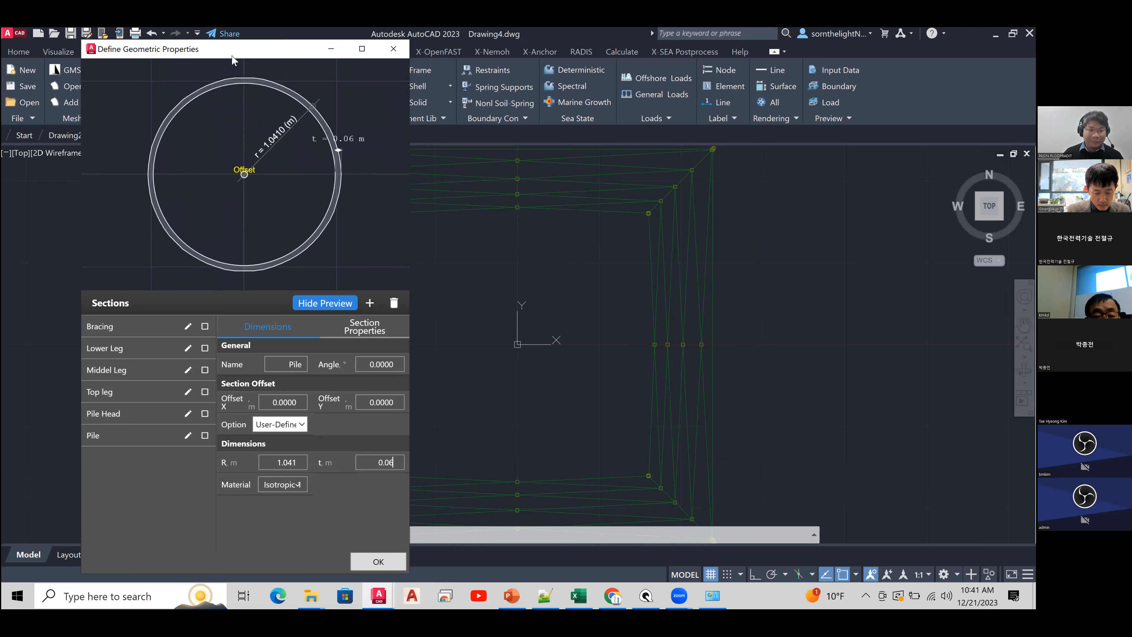
pyautogui.moveTo(232, 59); pyautogui.dragTo(192, 48)
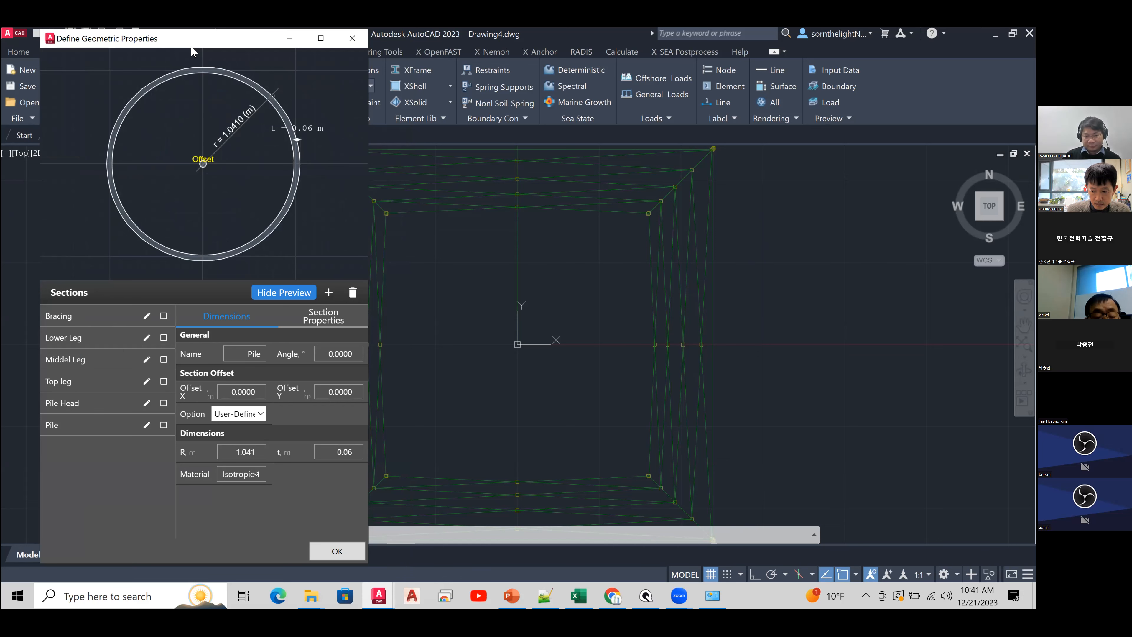
# - Close the section definitions and set the cross section of XFrame 1 to Pile with Linear Elastic material
pyautogui.moveTo(191, 47); pyautogui.dragTo(198, 89)
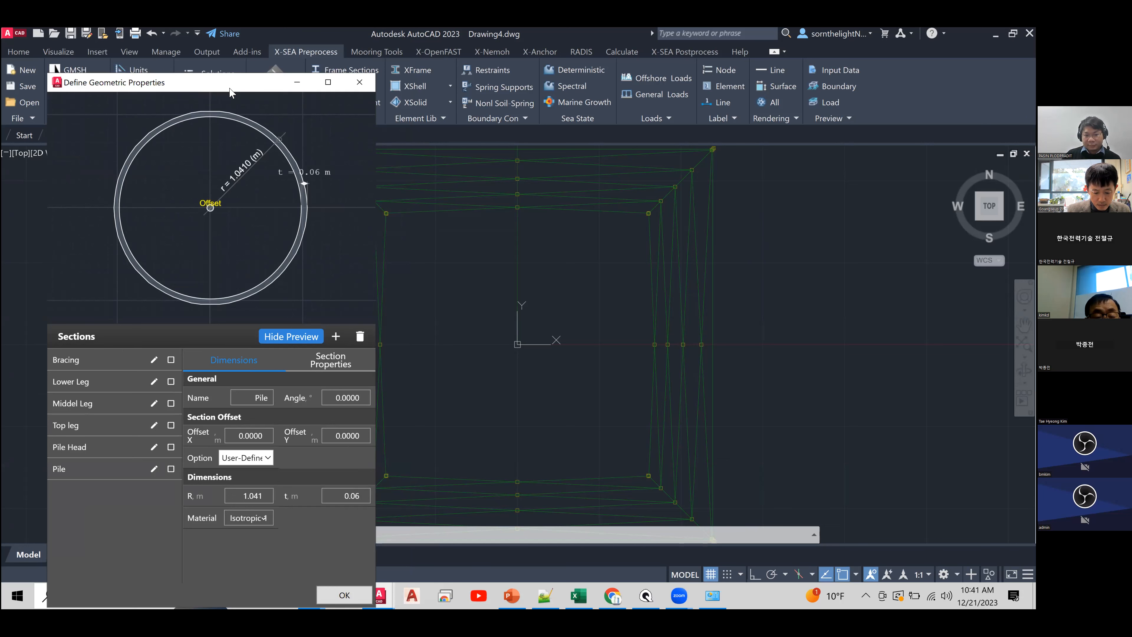
pyautogui.click(359, 82)
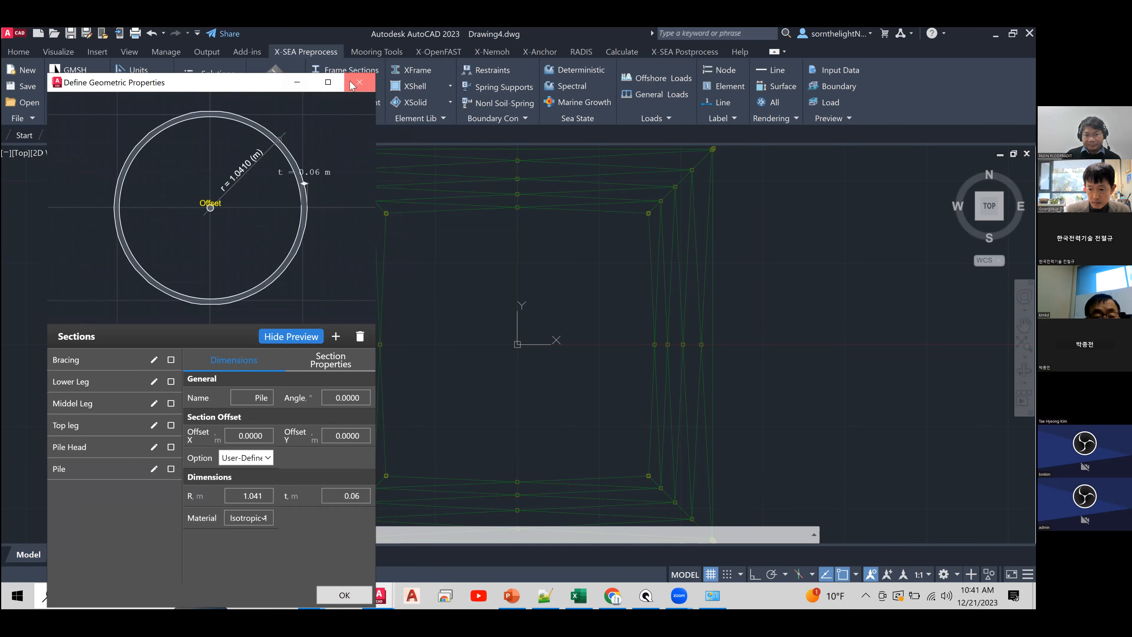
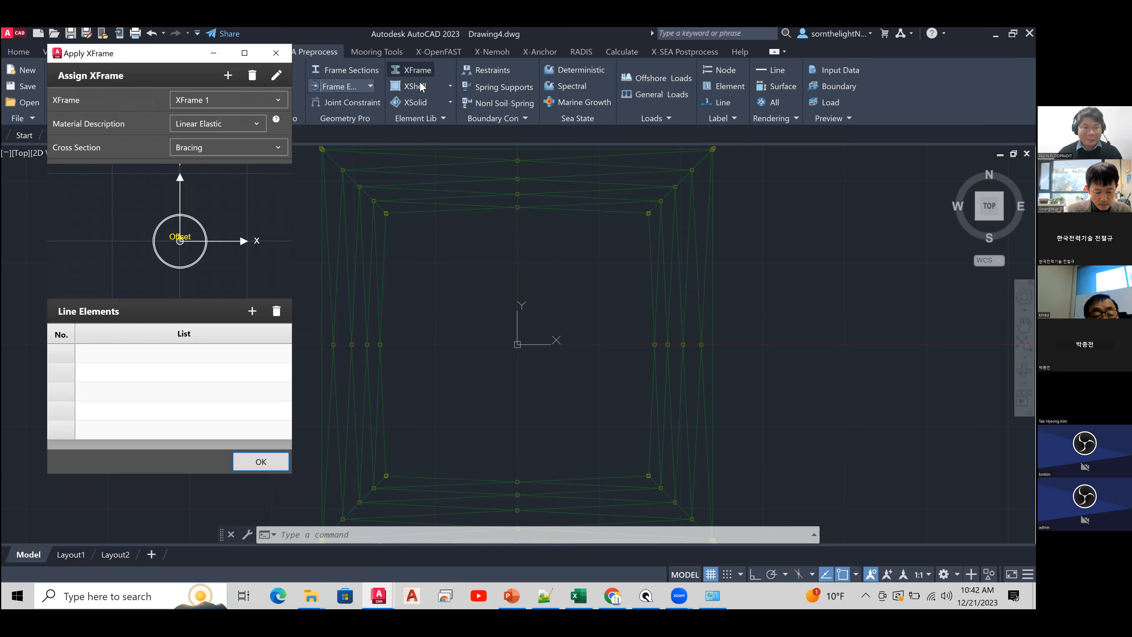
pyautogui.click(252, 151)
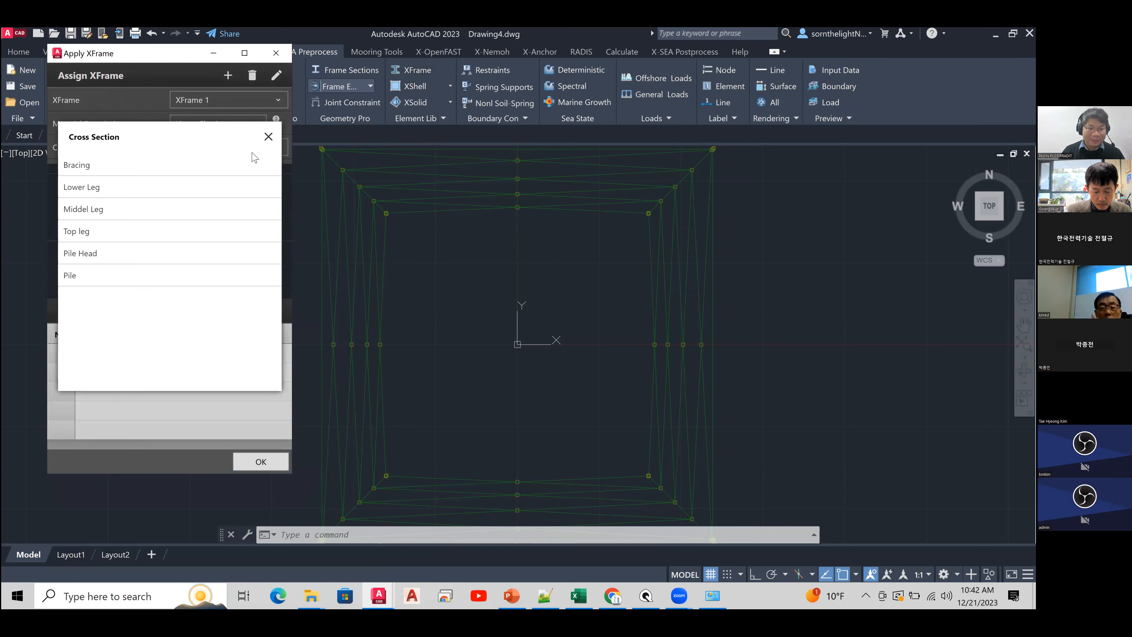
pyautogui.click(135, 280)
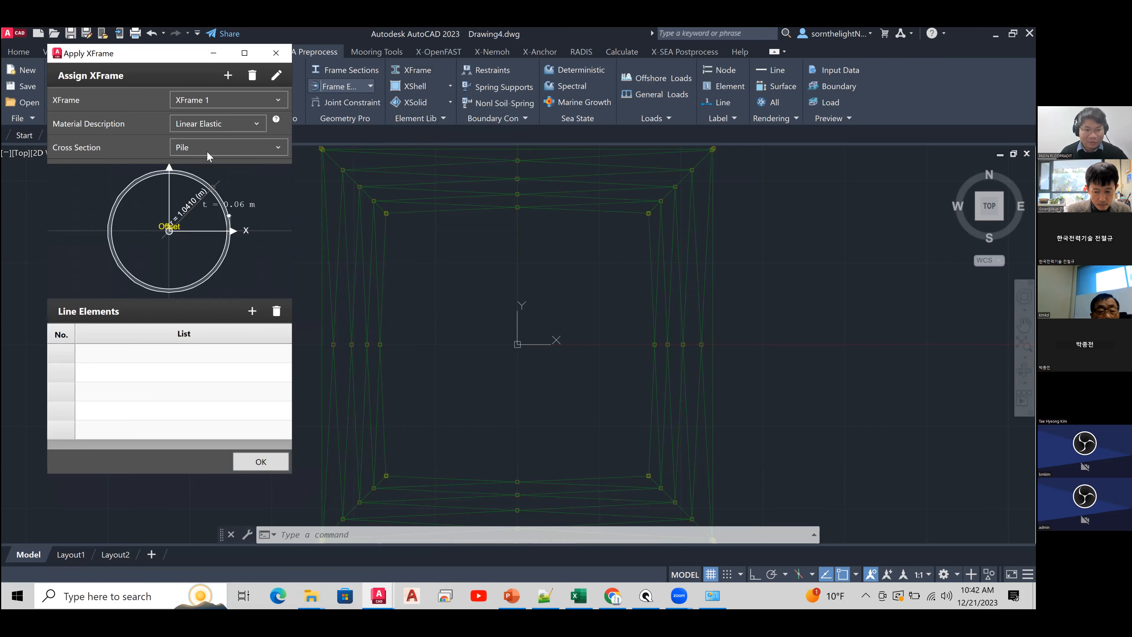
pyautogui.click(208, 149)
pyautogui.click(140, 279)
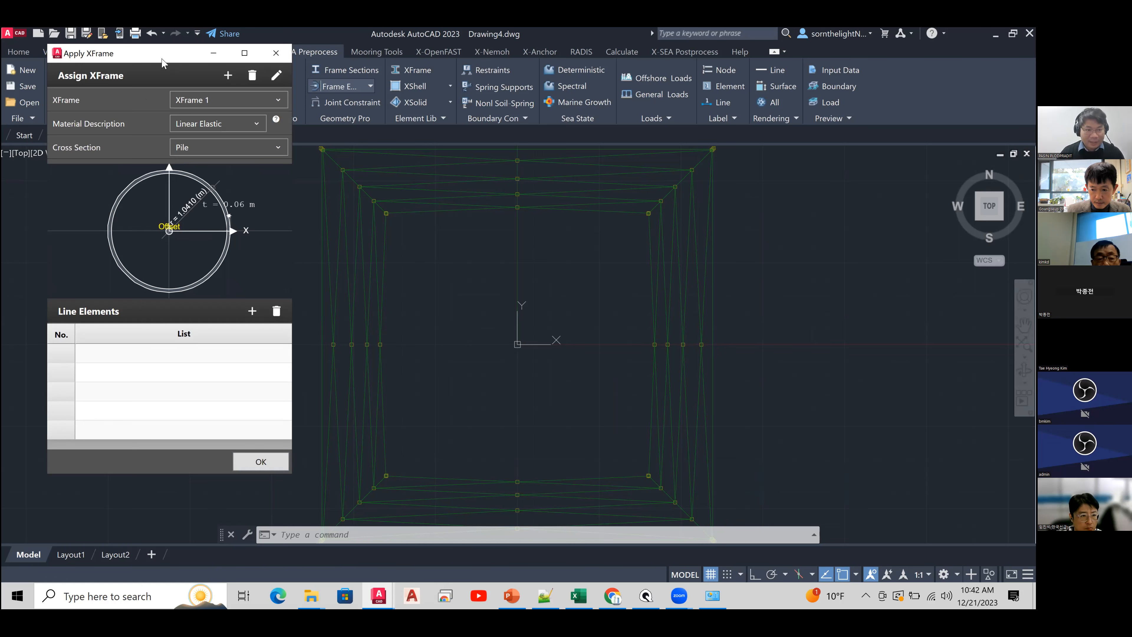
# - Switch the drawing to SW Isometric and on to the Front view, keeping the Apply XFrame dialog clear of the jacket
pyautogui.moveTo(162, 63); pyautogui.dragTo(779, 127)
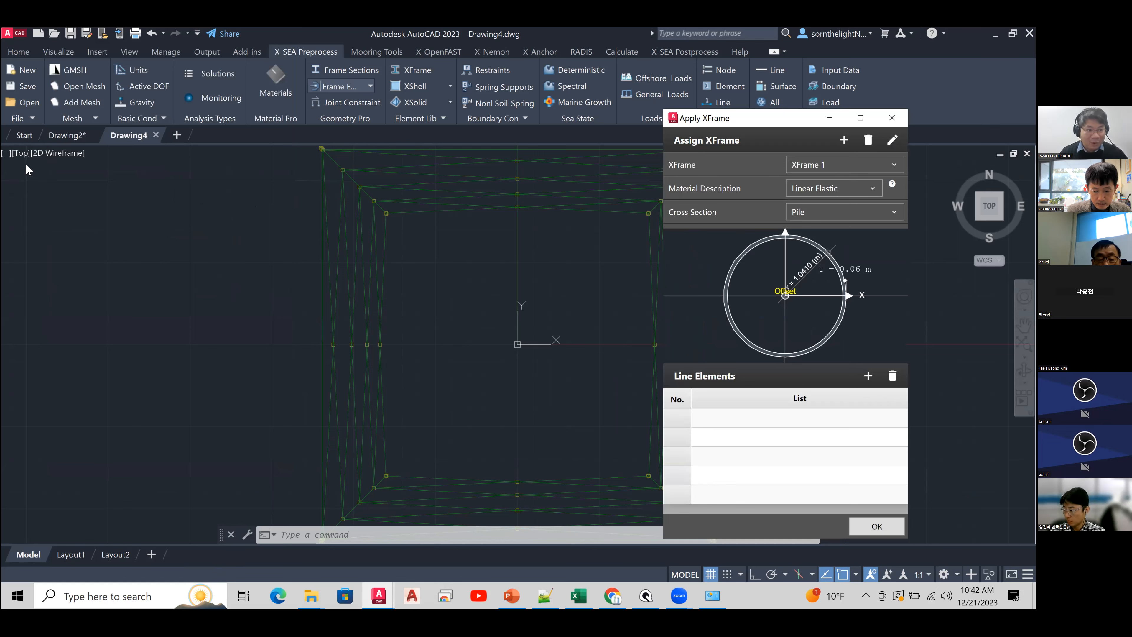
pyautogui.click(23, 154)
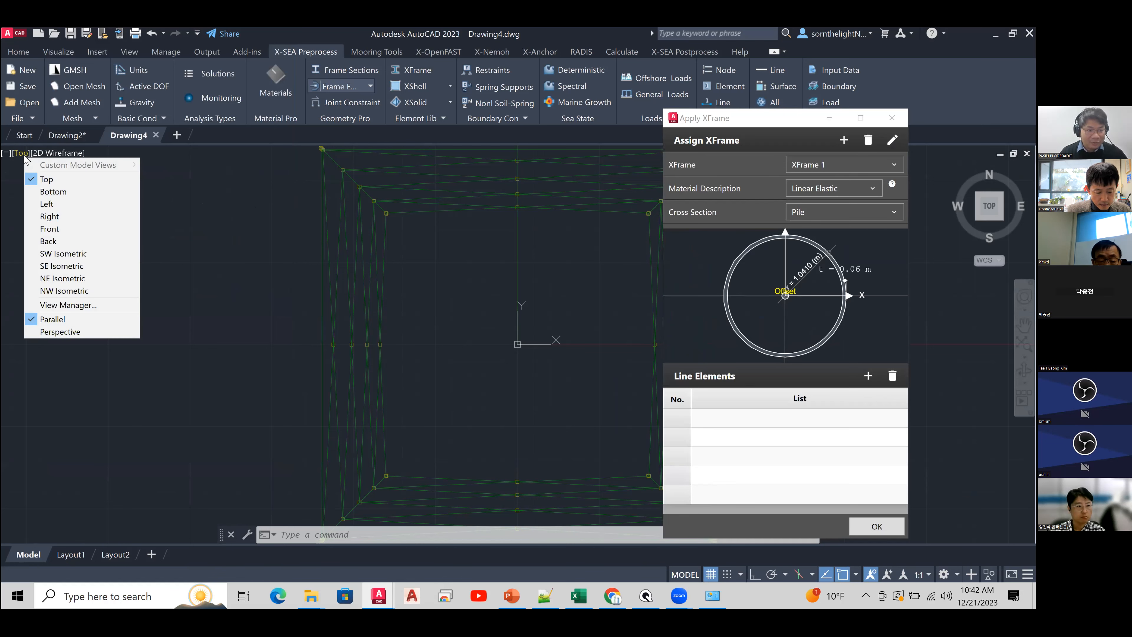
pyautogui.click(88, 257)
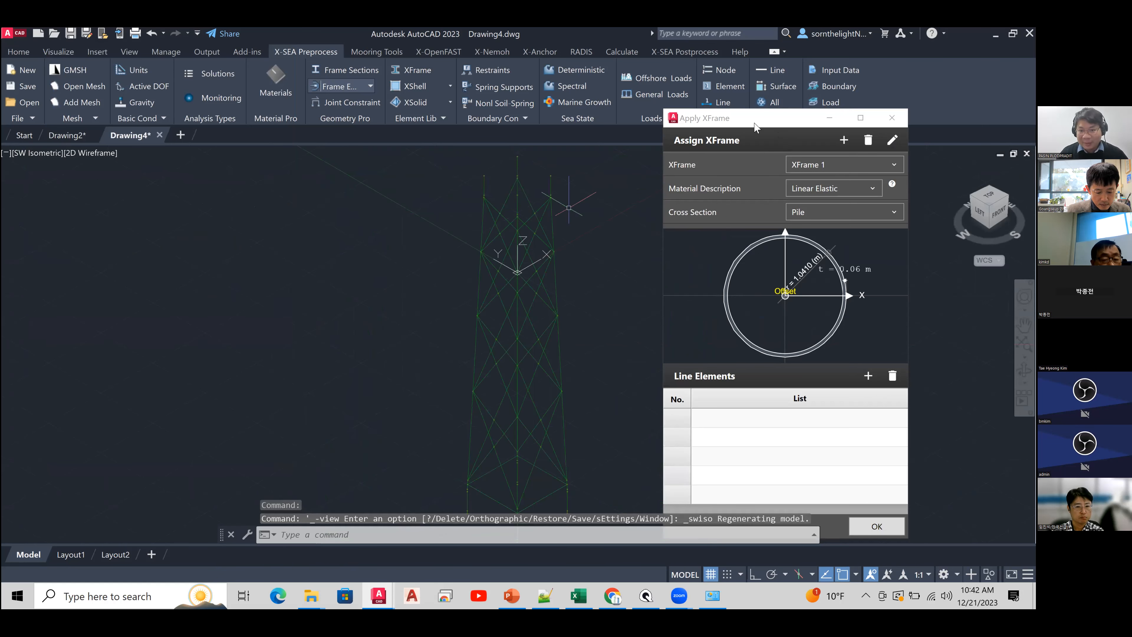
pyautogui.moveTo(756, 127); pyautogui.dragTo(241, 126)
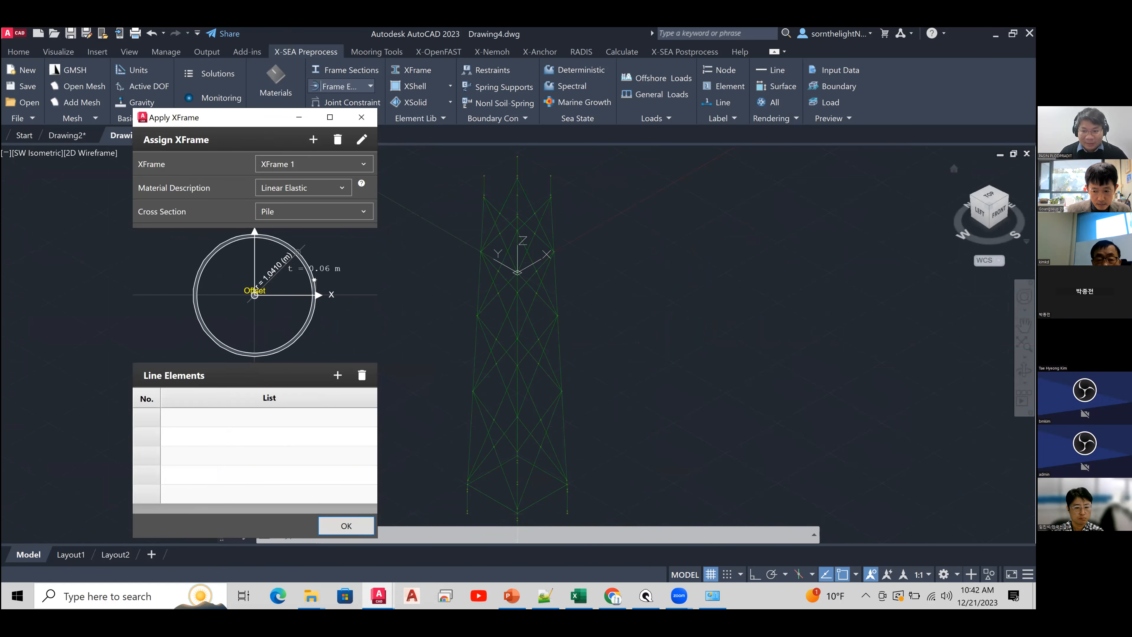
pyautogui.moveTo(537, 394); pyautogui.dragTo(536, 368, button='middle')
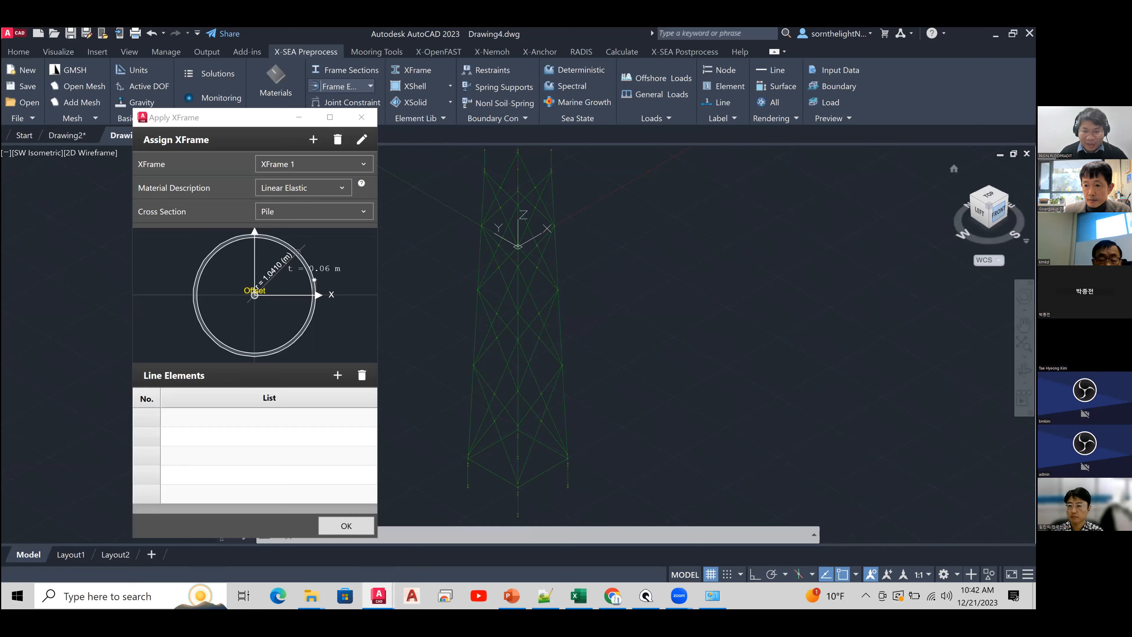
pyautogui.click(997, 210)
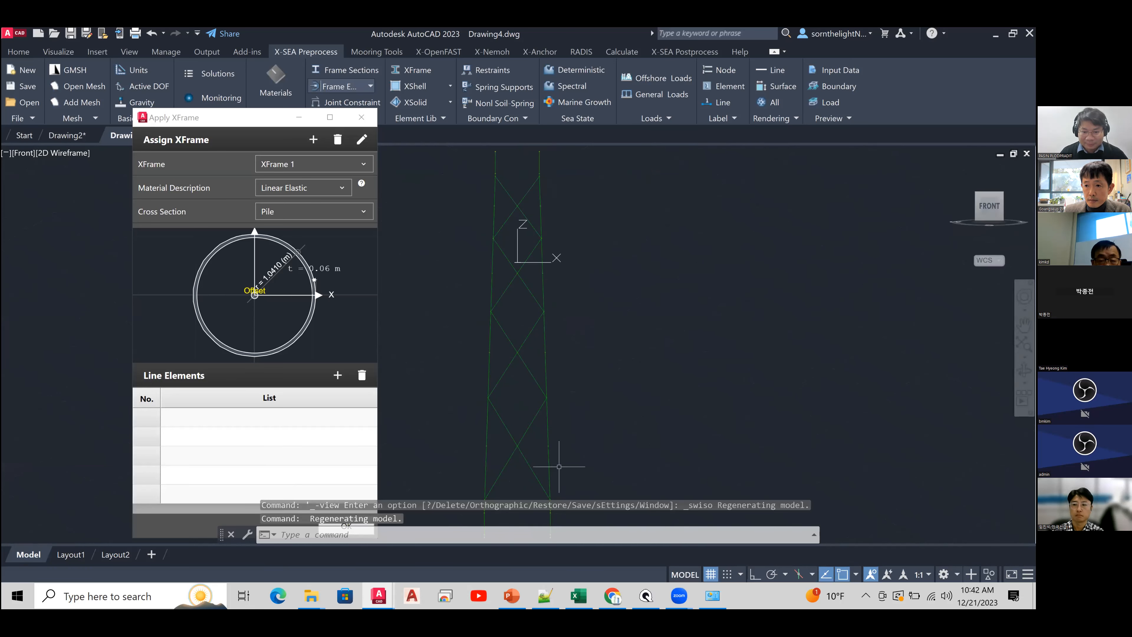
# - Add the short segments at the very bottom of all four piles to XFrame 1 as line elements
pyautogui.moveTo(544, 461); pyautogui.dragTo(541, 378, button='middle')
pyautogui.scroll(2, 501, 476)
pyautogui.scroll(2, 501, 476)
pyautogui.scroll(2, 501, 476)
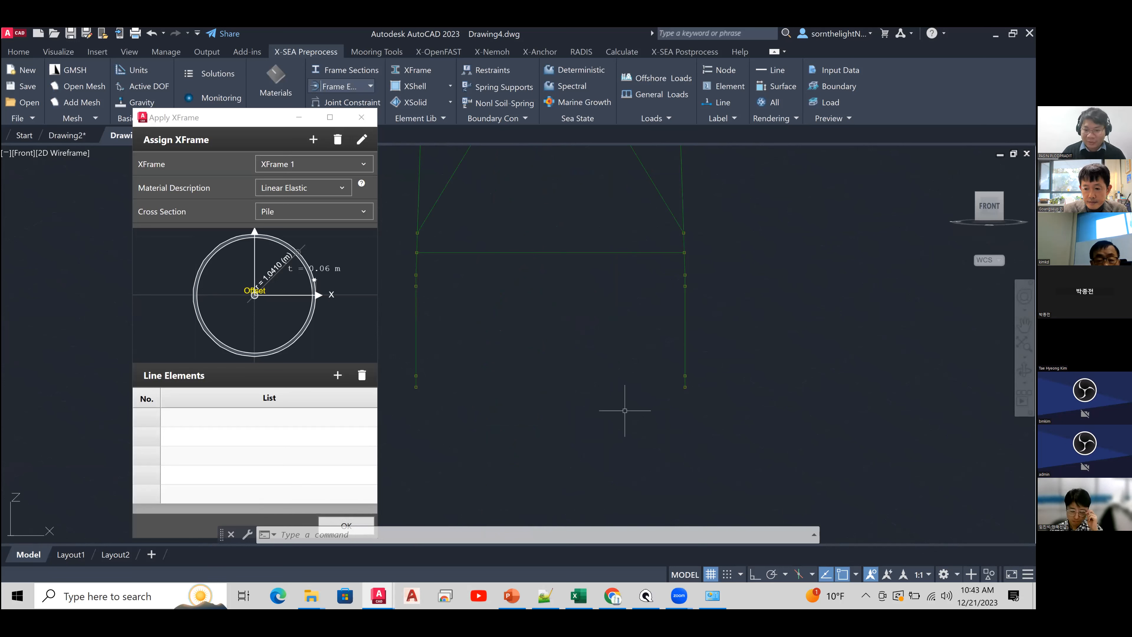
pyautogui.click(712, 424)
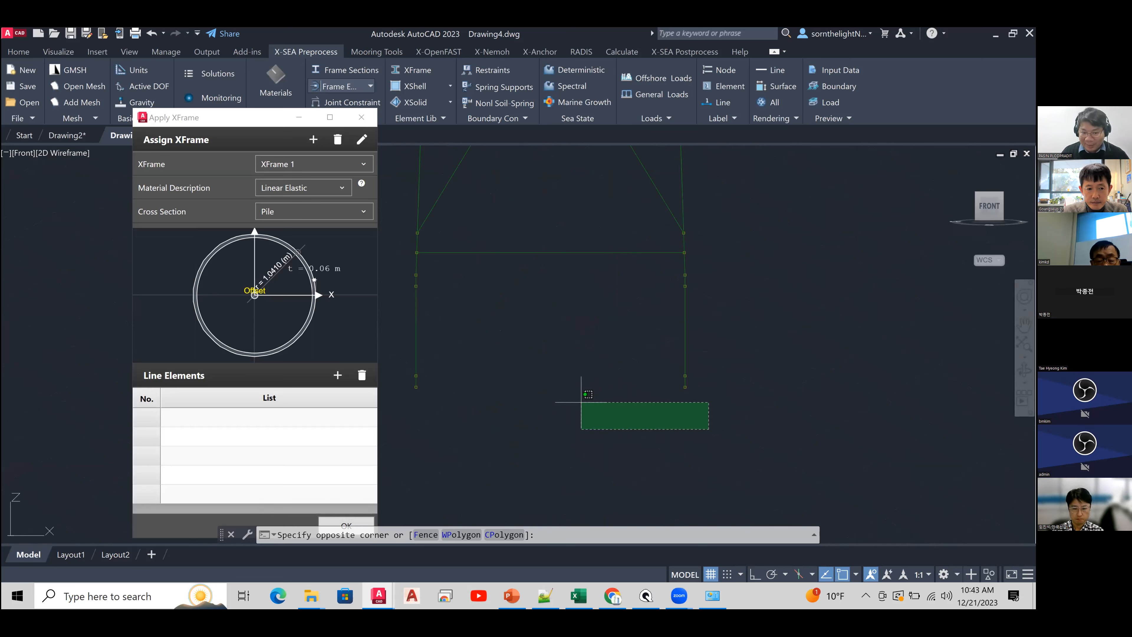
pyautogui.click(395, 382)
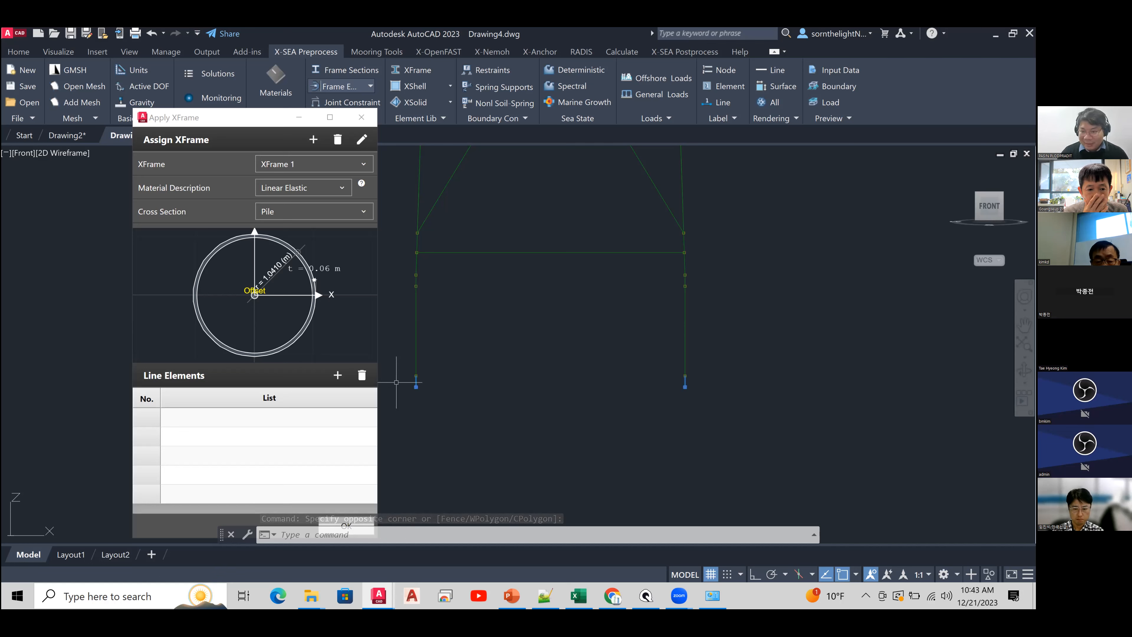
pyautogui.keyDown('shift'); pyautogui.moveTo(396, 382); pyautogui.dragTo(408, 382, button='middle'); pyautogui.keyUp('shift')
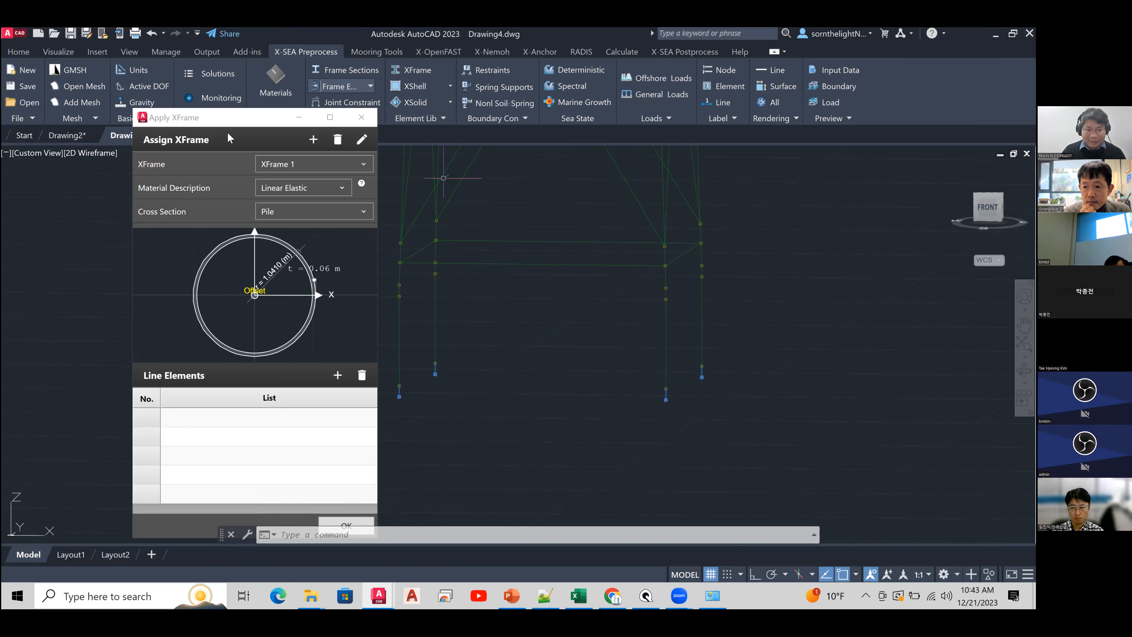
pyautogui.click(227, 120)
pyautogui.moveTo(230, 119); pyautogui.dragTo(196, 109)
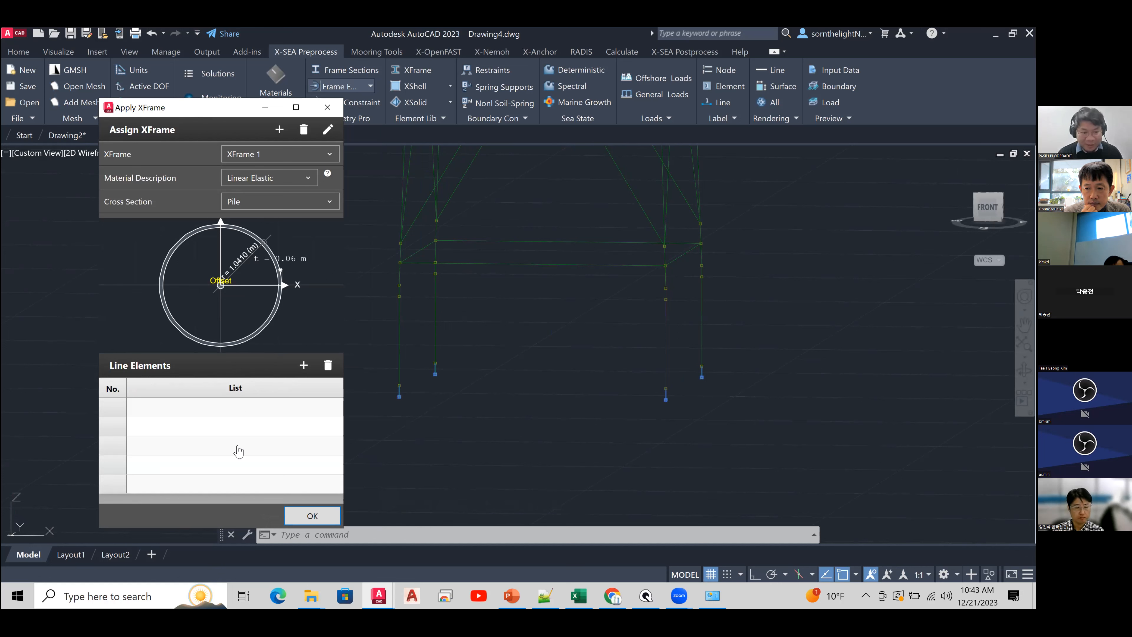
pyautogui.click(304, 366)
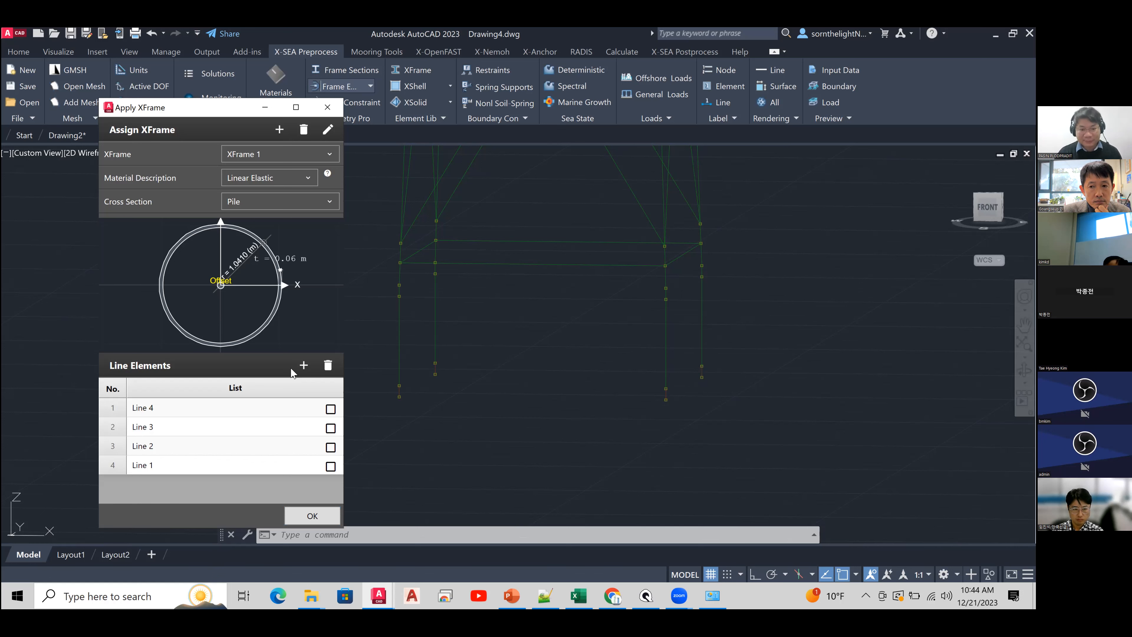
# - Create XFrame 2 with its default name and set its cross section to Pile Head
pyautogui.click(280, 130)
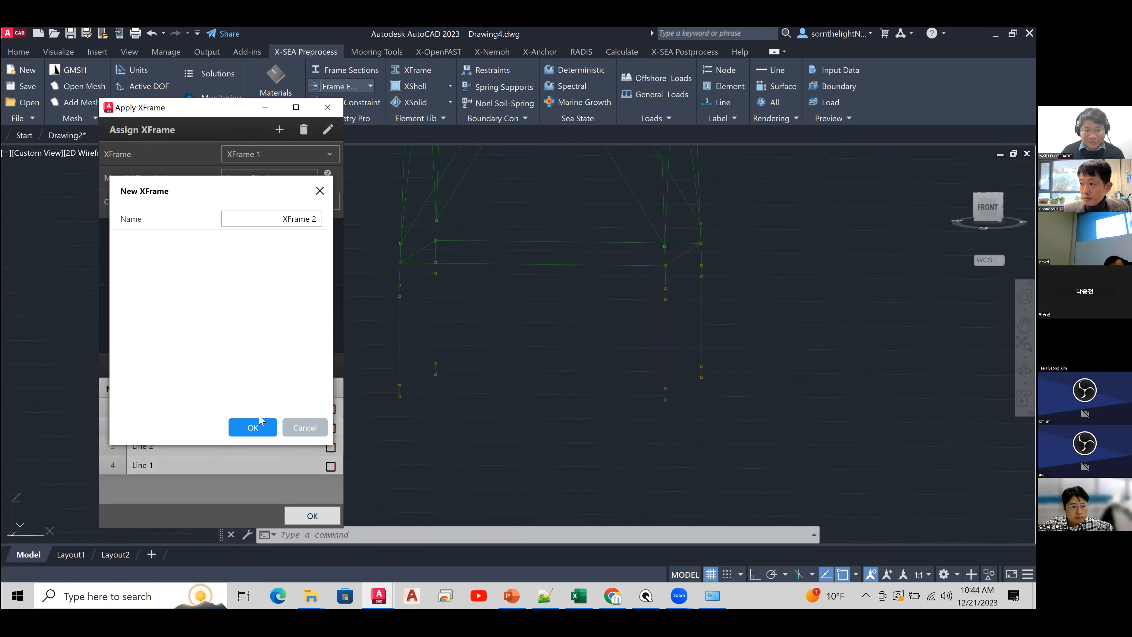
pyautogui.click(256, 432)
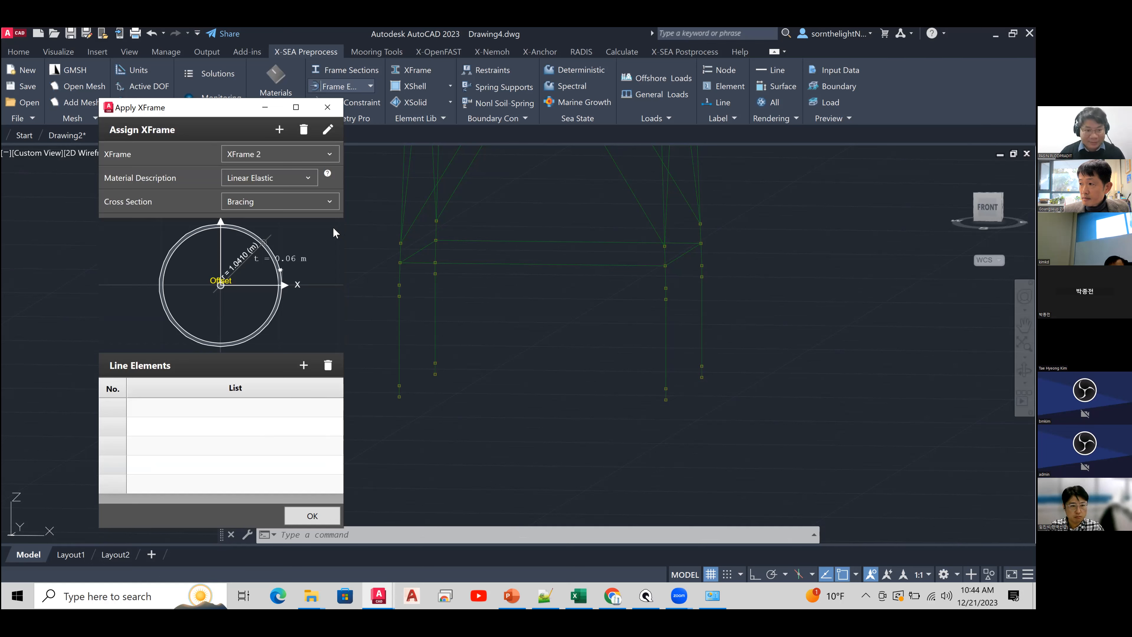
pyautogui.click(311, 210)
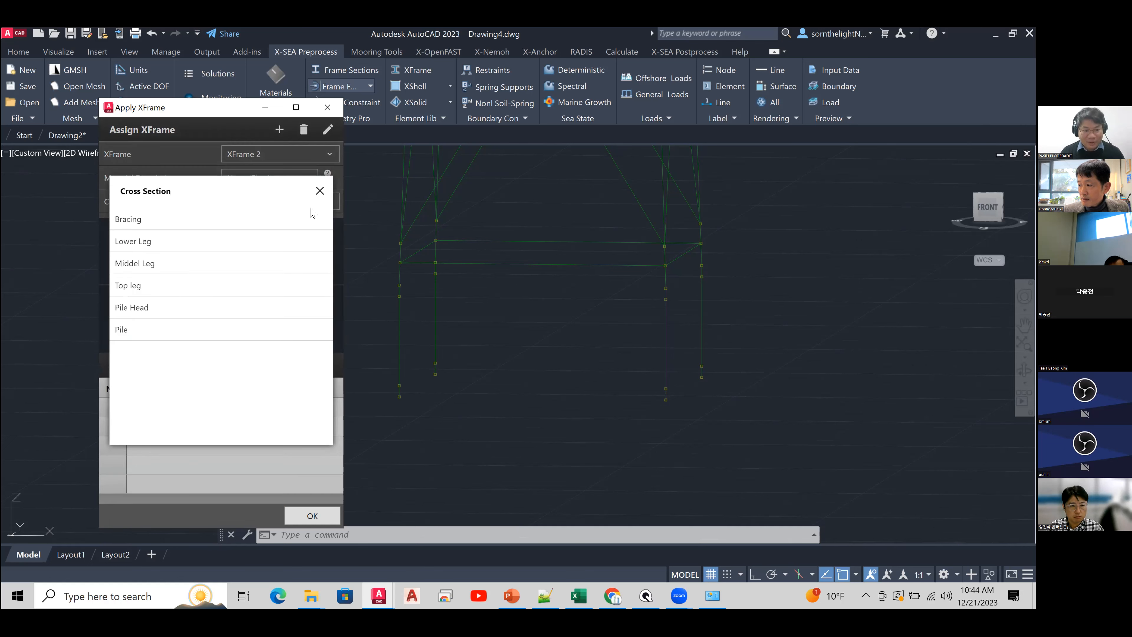
pyautogui.click(298, 318)
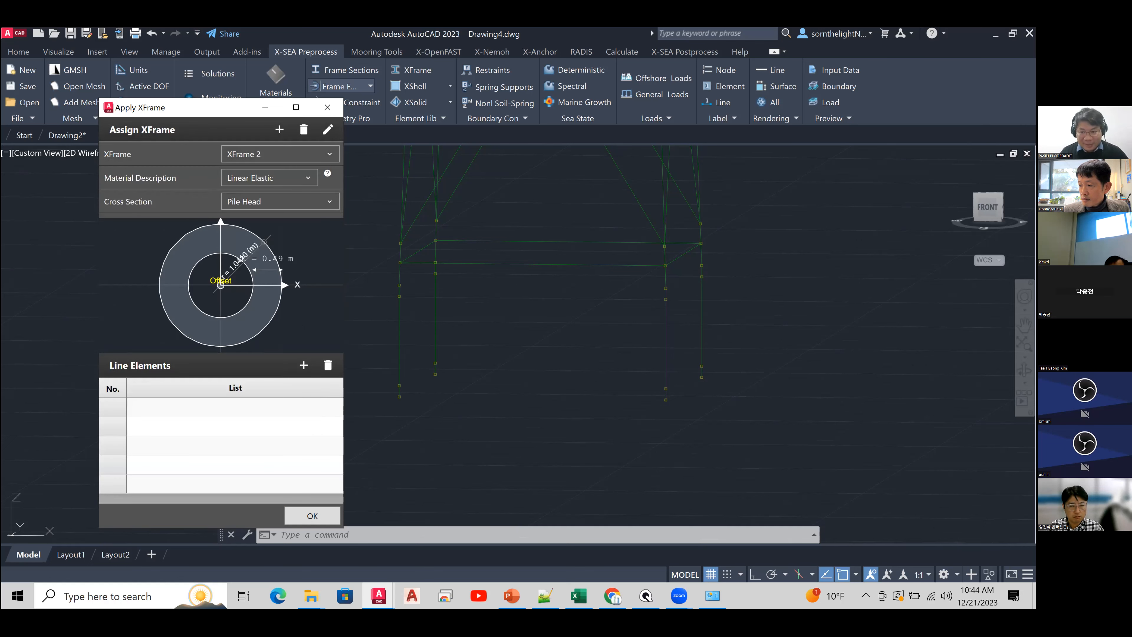
# - Add the four long vertical segments below the jacket's lowest horizontal braces to XFrame 2 as line elements
pyautogui.click(987, 206)
pyautogui.moveTo(523, 450); pyautogui.dragTo(536, 388, button='middle')
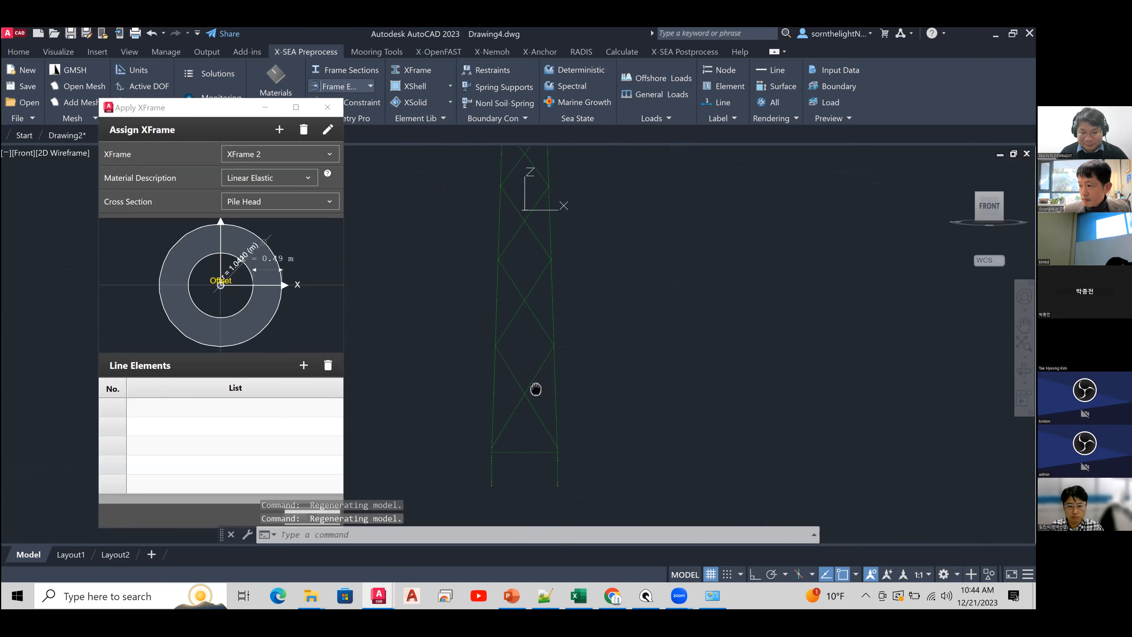
pyautogui.scroll(6, 518, 467)
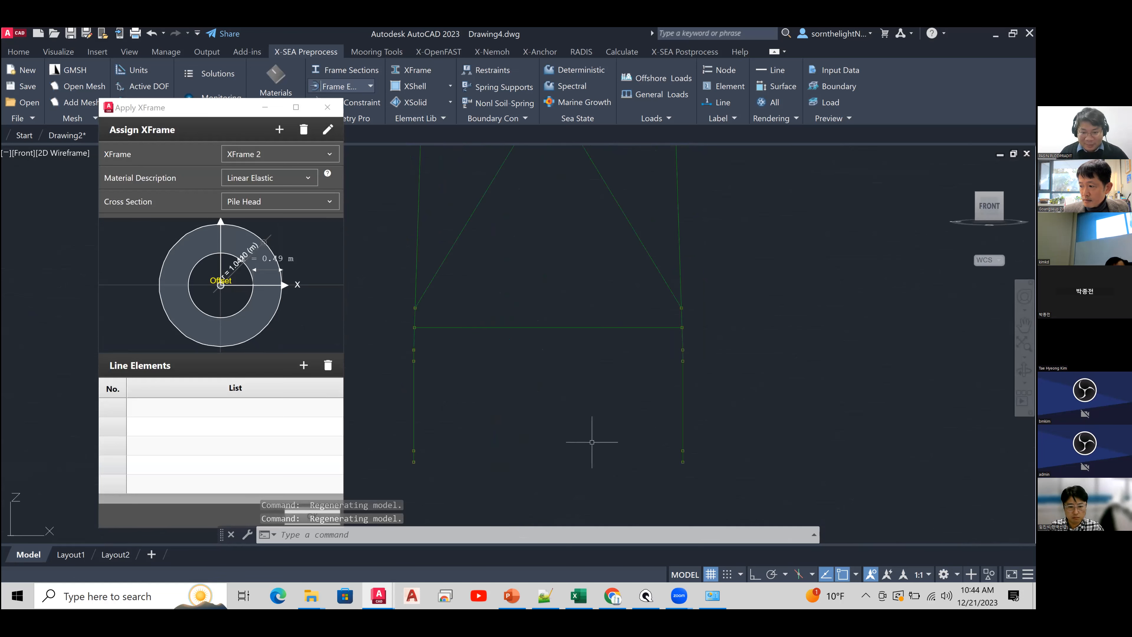
pyautogui.click(725, 418)
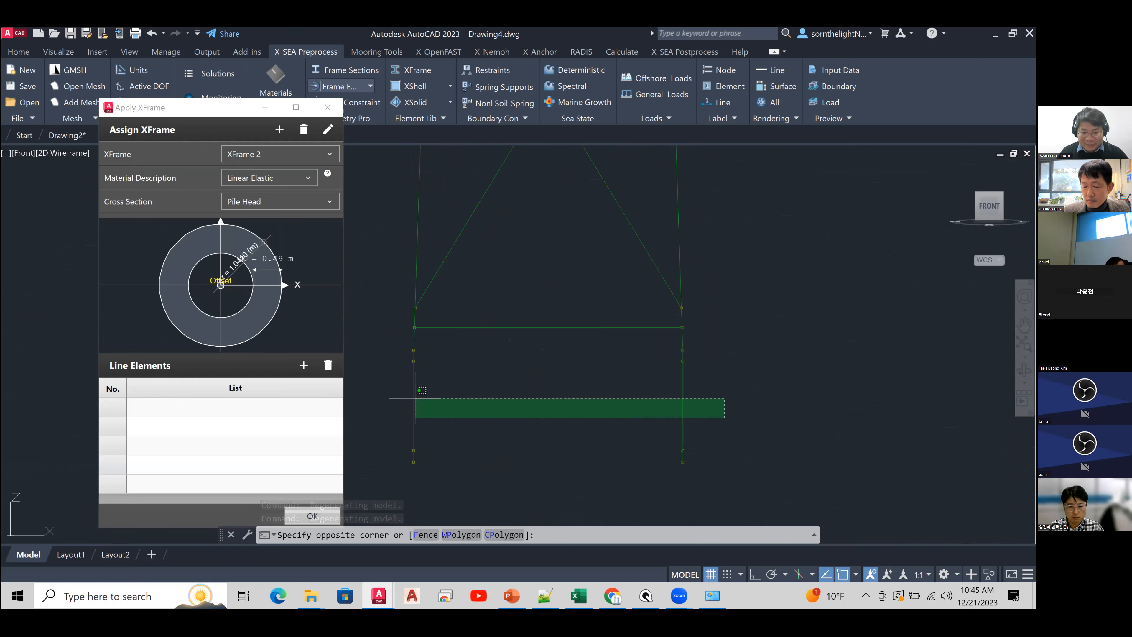
pyautogui.click(375, 379)
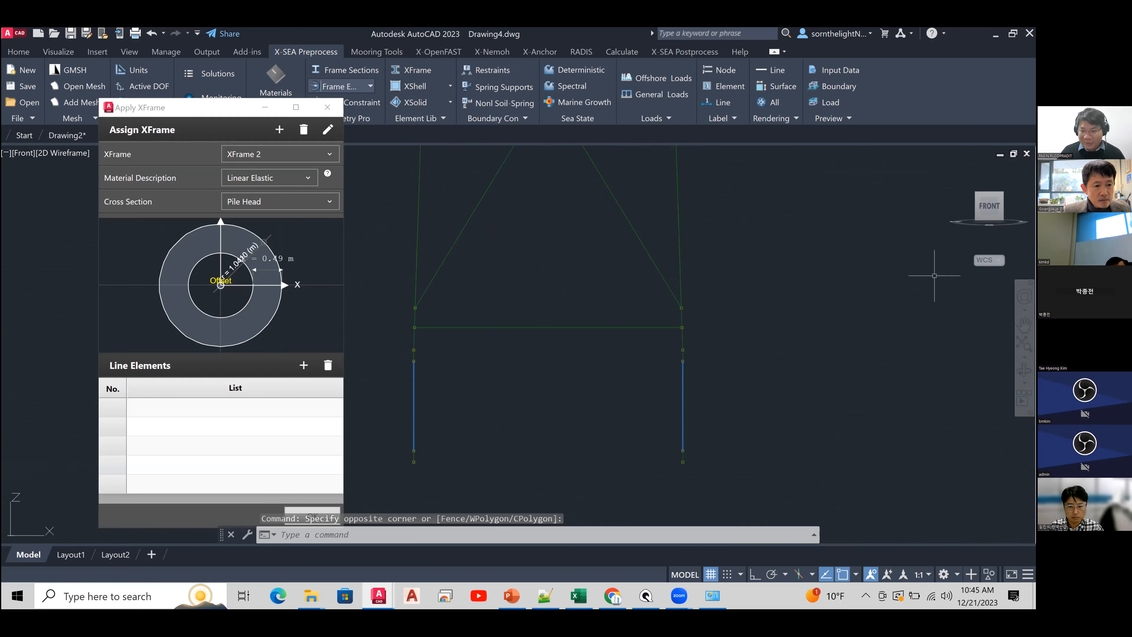
pyautogui.moveTo(989, 207); pyautogui.dragTo(985, 208)
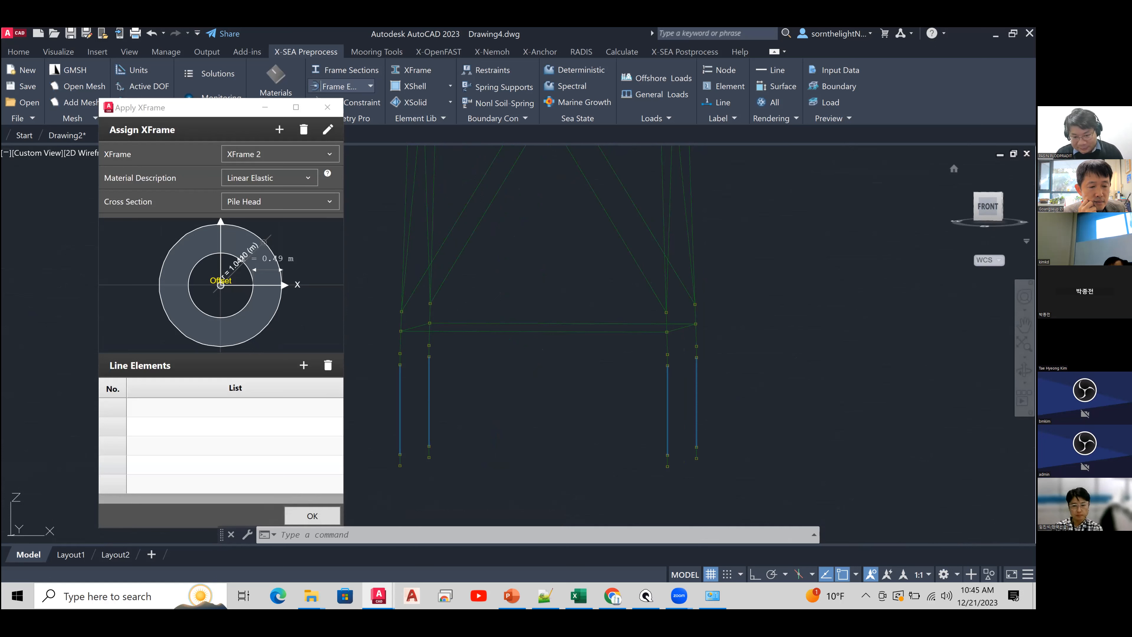
pyautogui.click(304, 367)
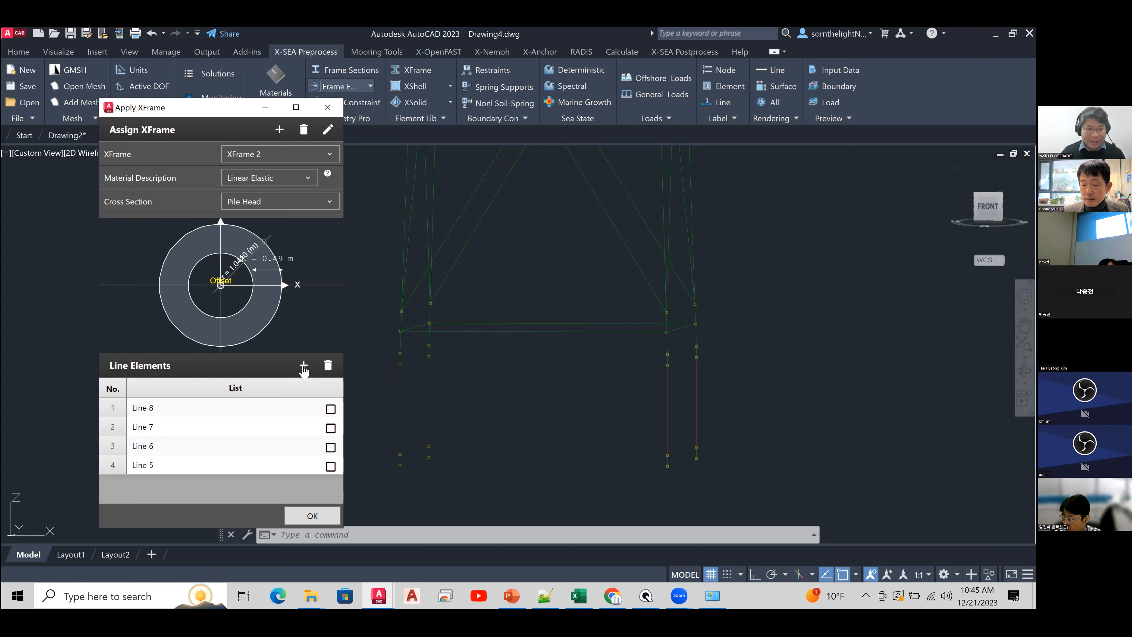
# - Create XFrame 3 with its default name and set its cross section to Lower Leg
pyautogui.click(279, 130)
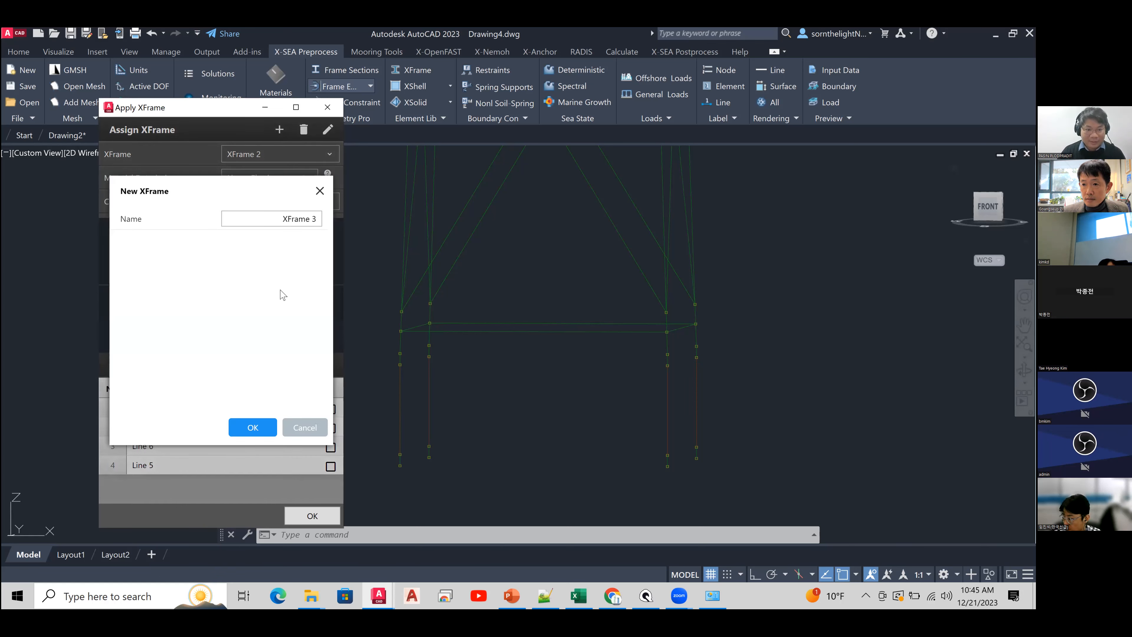
pyautogui.click(250, 426)
pyautogui.click(278, 204)
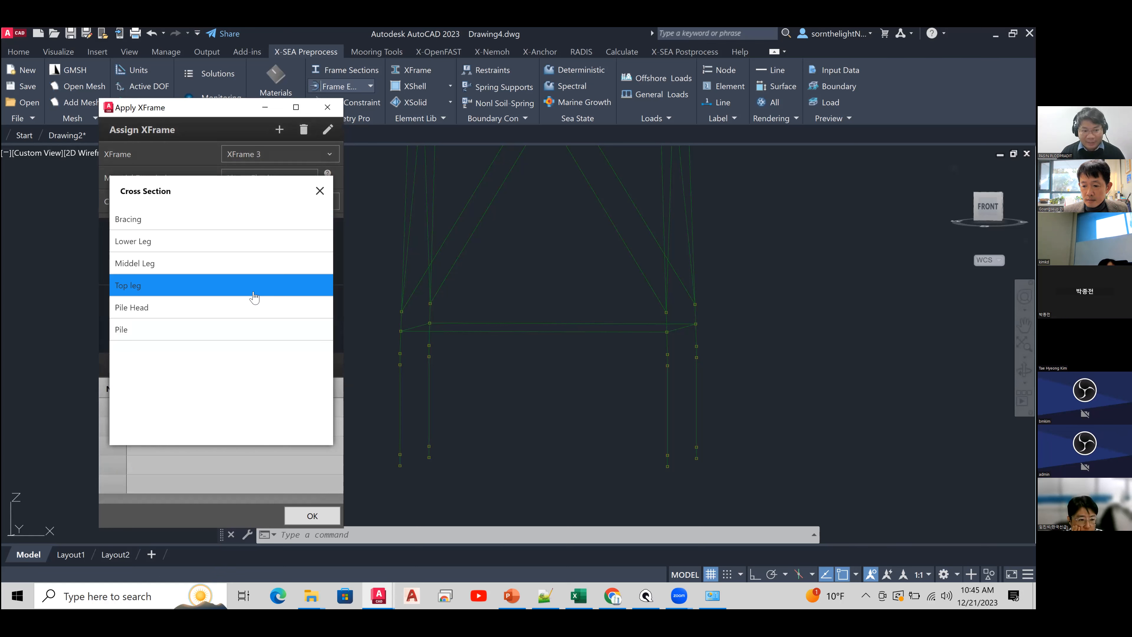
pyautogui.click(253, 244)
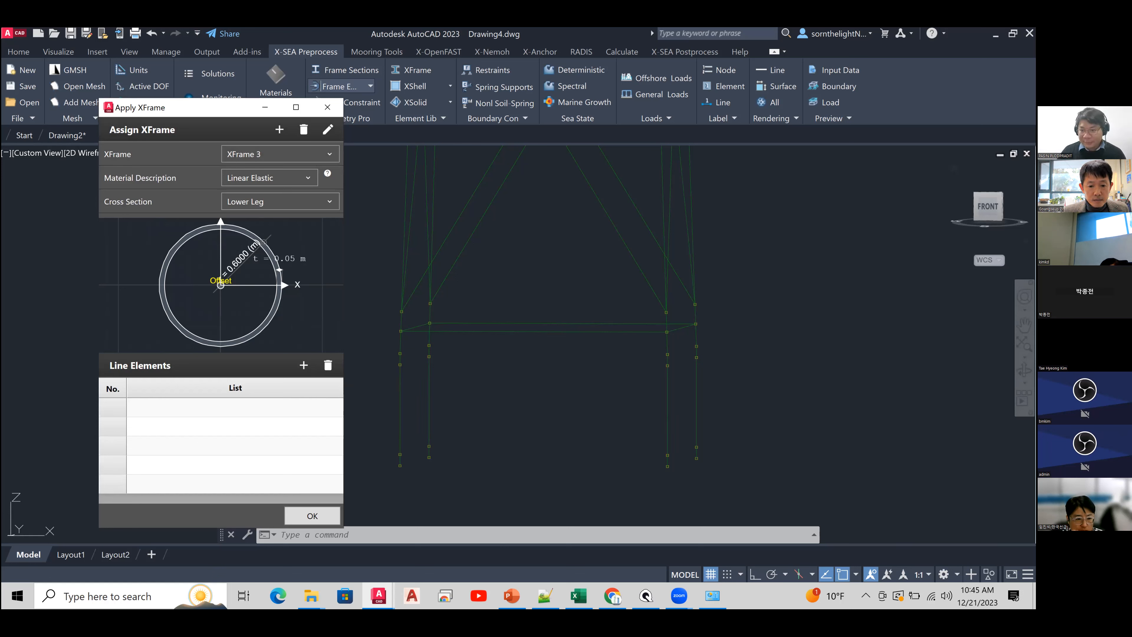
# - Select the short leg segments directly below and directly above the lowest horizontal braces on all four legs
pyautogui.click(988, 206)
pyautogui.moveTo(586, 417); pyautogui.dragTo(494, 375, button='middle')
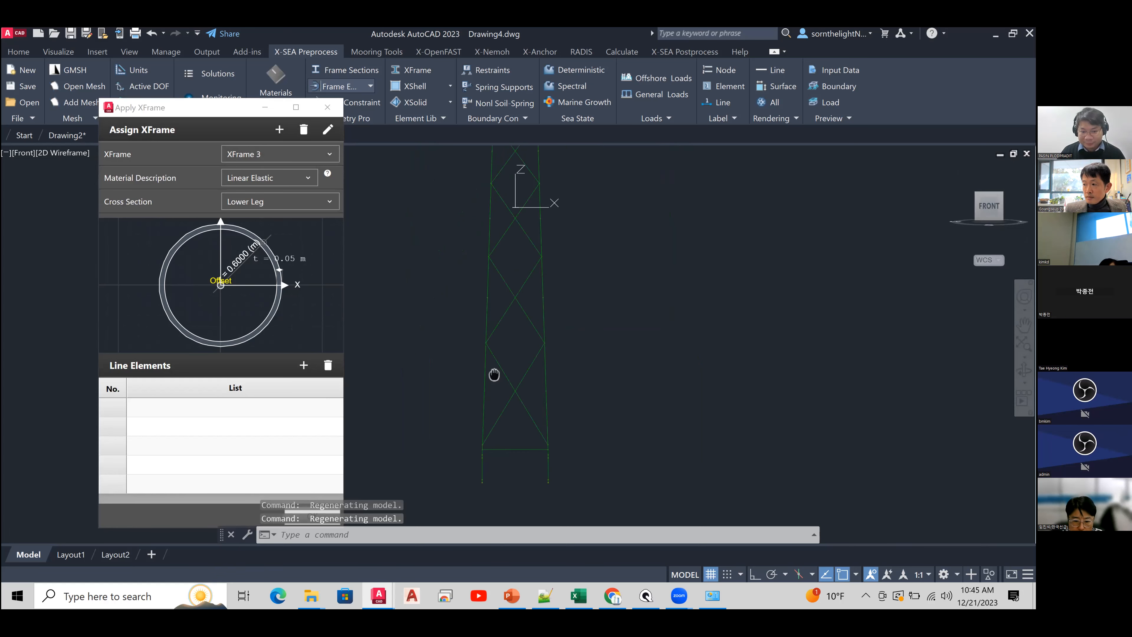
pyautogui.scroll(6, 504, 455)
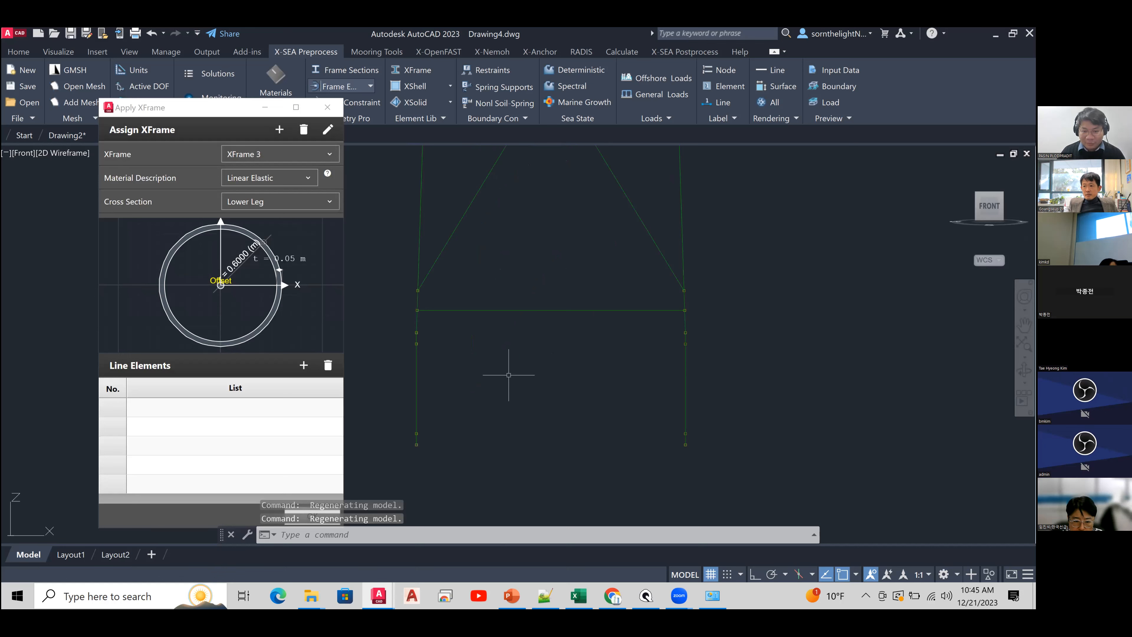
pyautogui.click(706, 336)
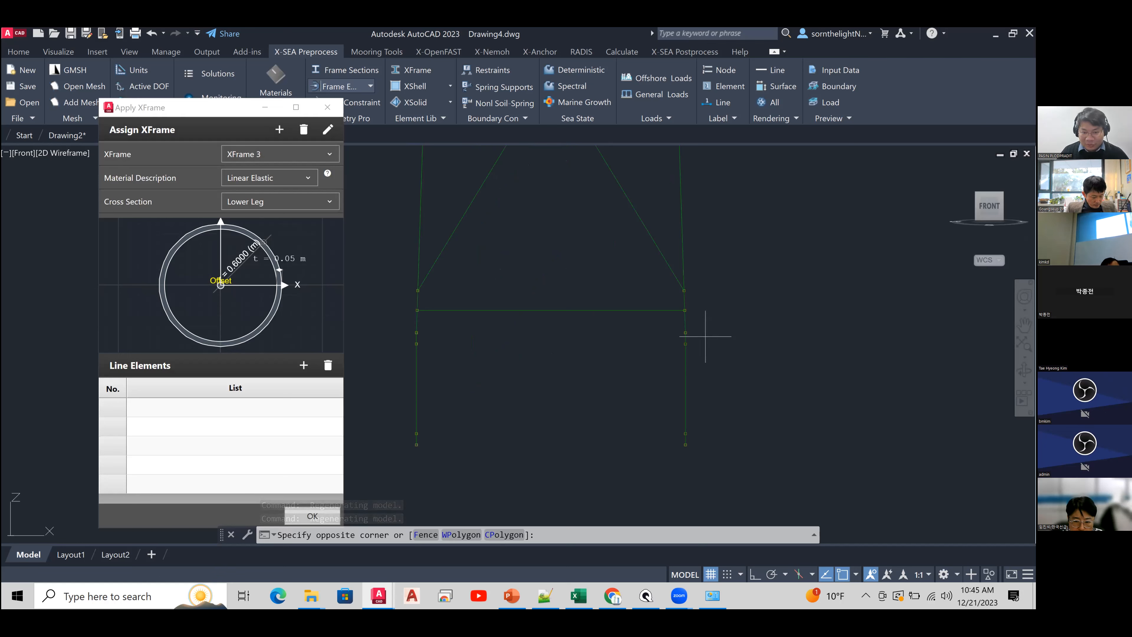
pyautogui.click(439, 319)
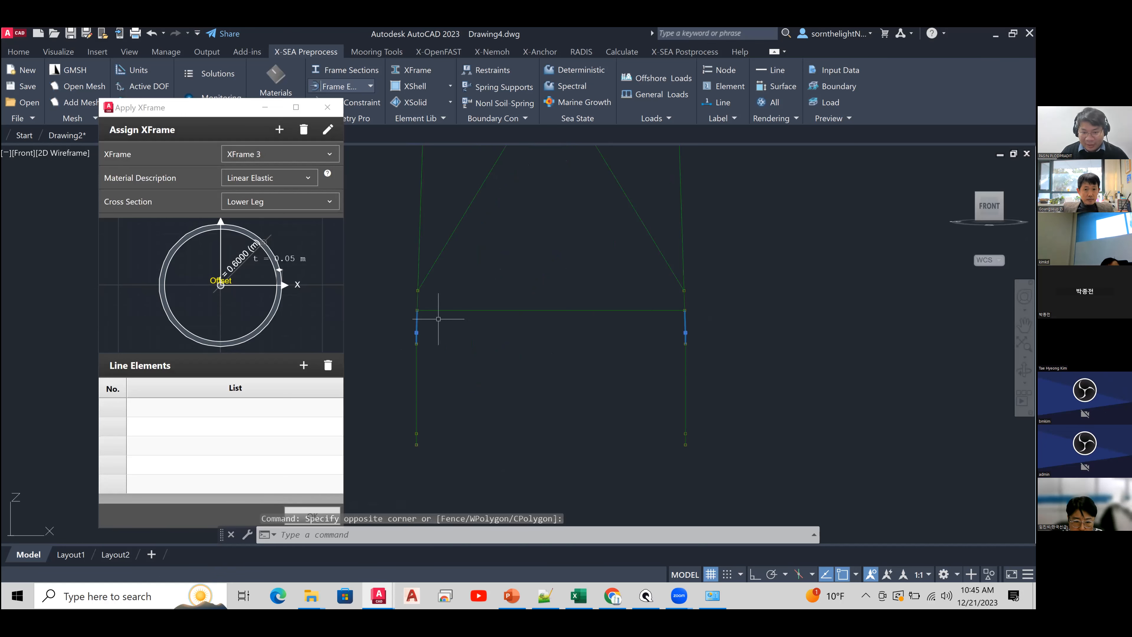
pyautogui.click(713, 303)
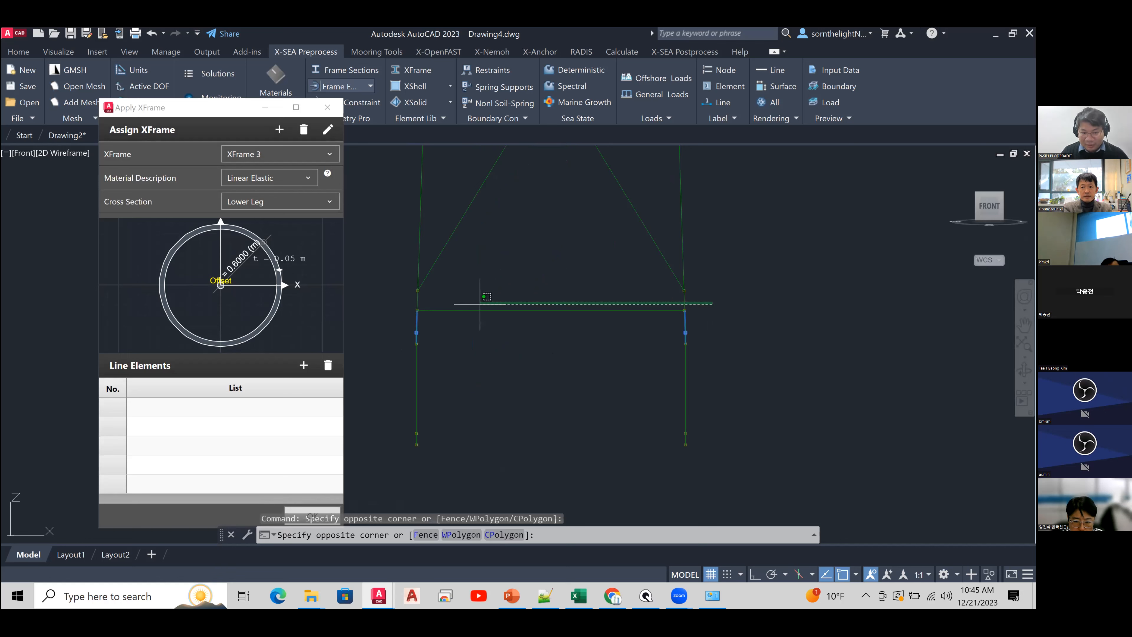
pyautogui.click(402, 293)
# - Include the four long leg members of the lowest bay in the selection and add all selected segments to XFrame 3 as line elements
pyautogui.keyDown('shift'); pyautogui.moveTo(655, 263); pyautogui.dragTo(652, 396, button='middle'); pyautogui.keyUp('shift')
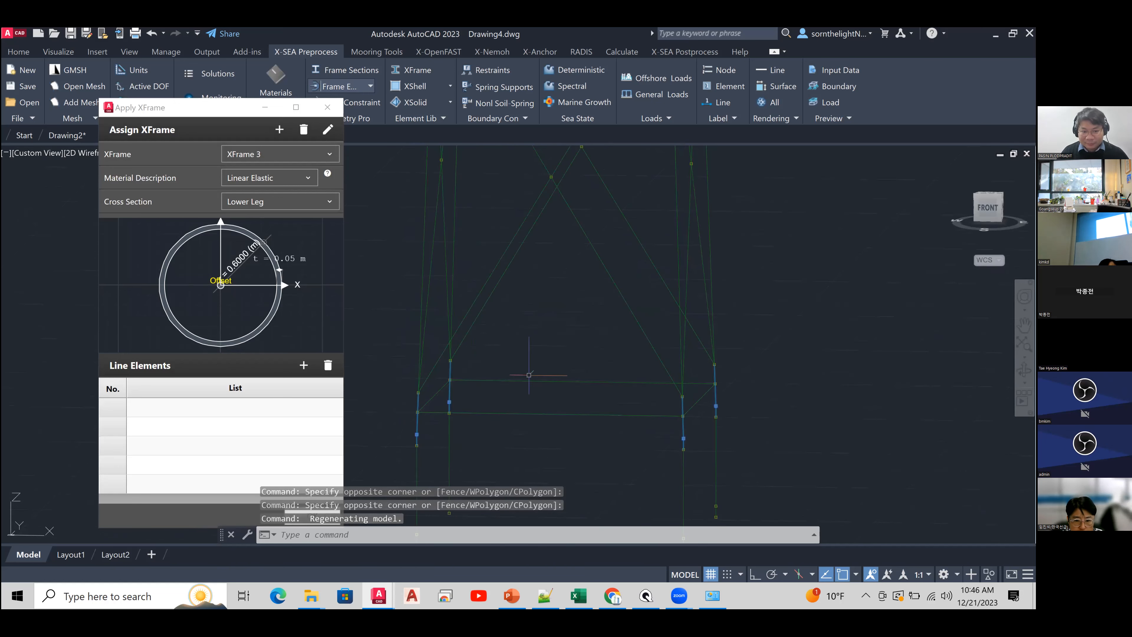
pyautogui.click(425, 243)
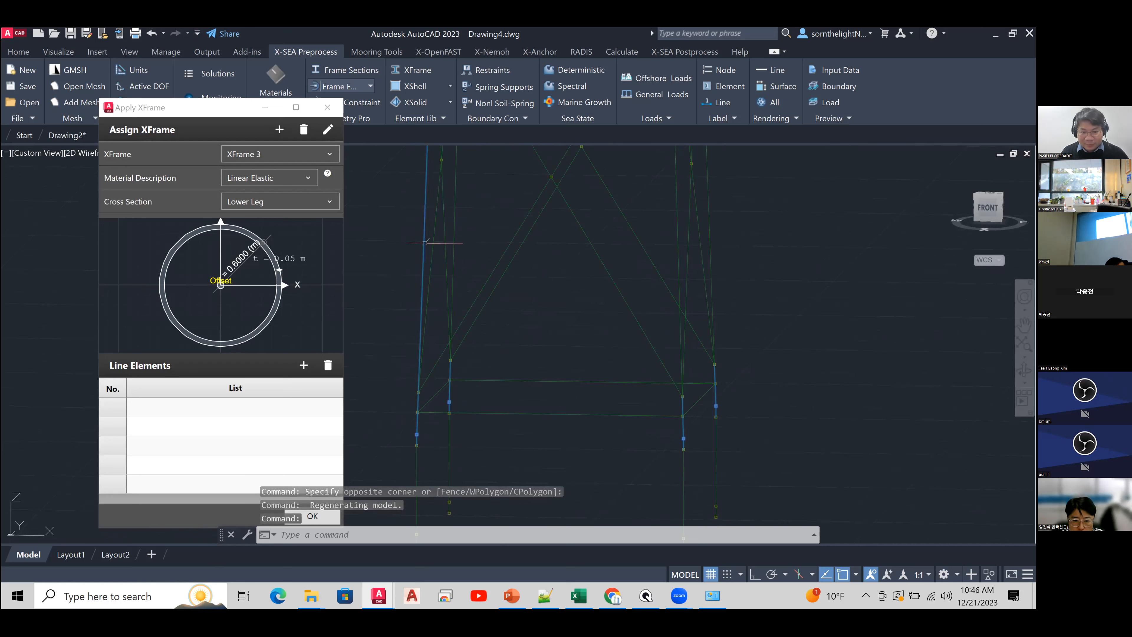
pyautogui.click(451, 243)
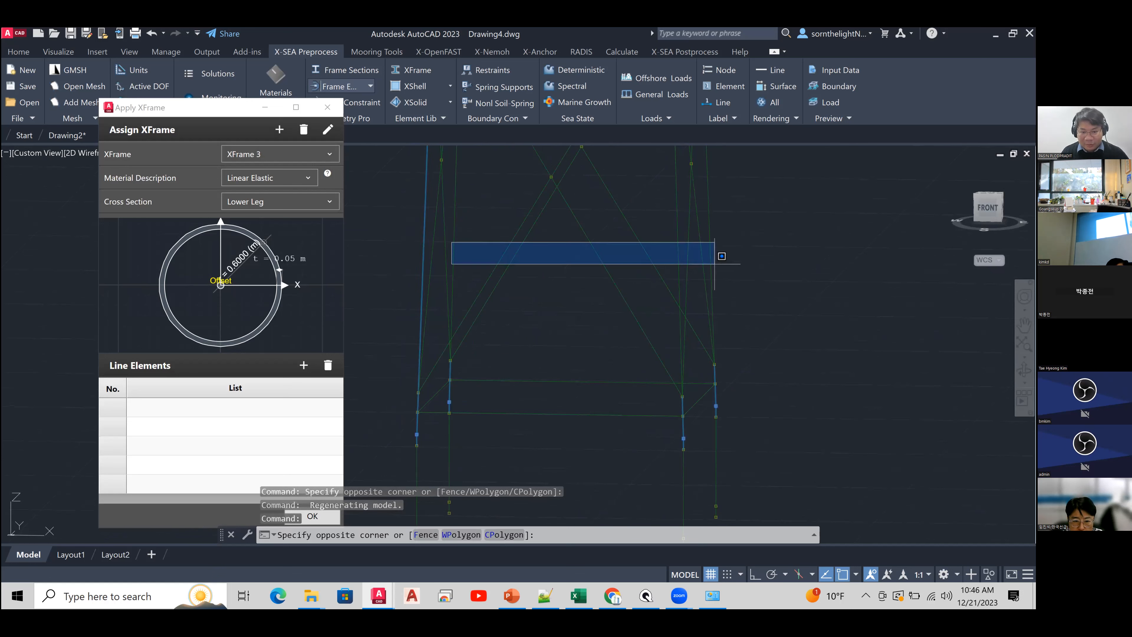
pyautogui.click(544, 249)
pyautogui.click(458, 229)
pyautogui.click(457, 229)
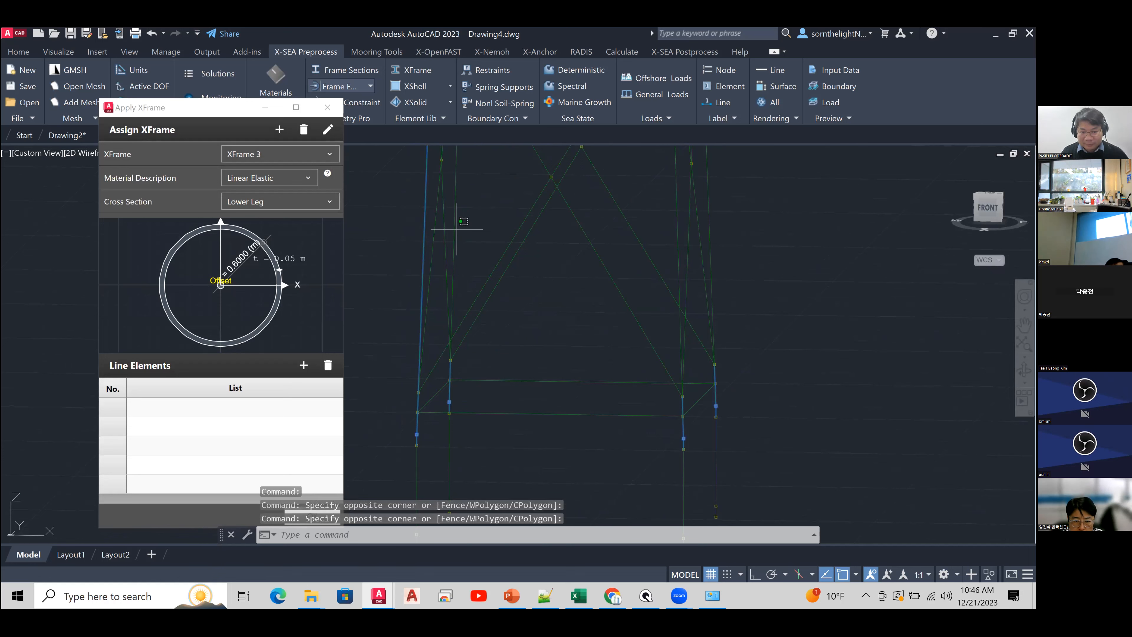
pyautogui.click(455, 231)
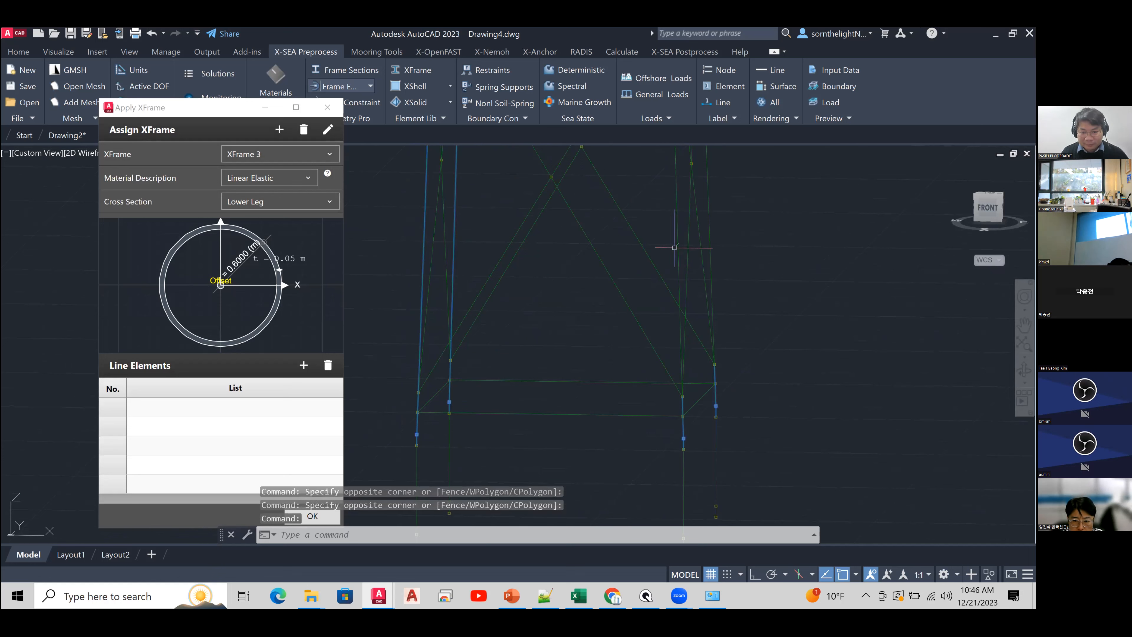
pyautogui.click(677, 247)
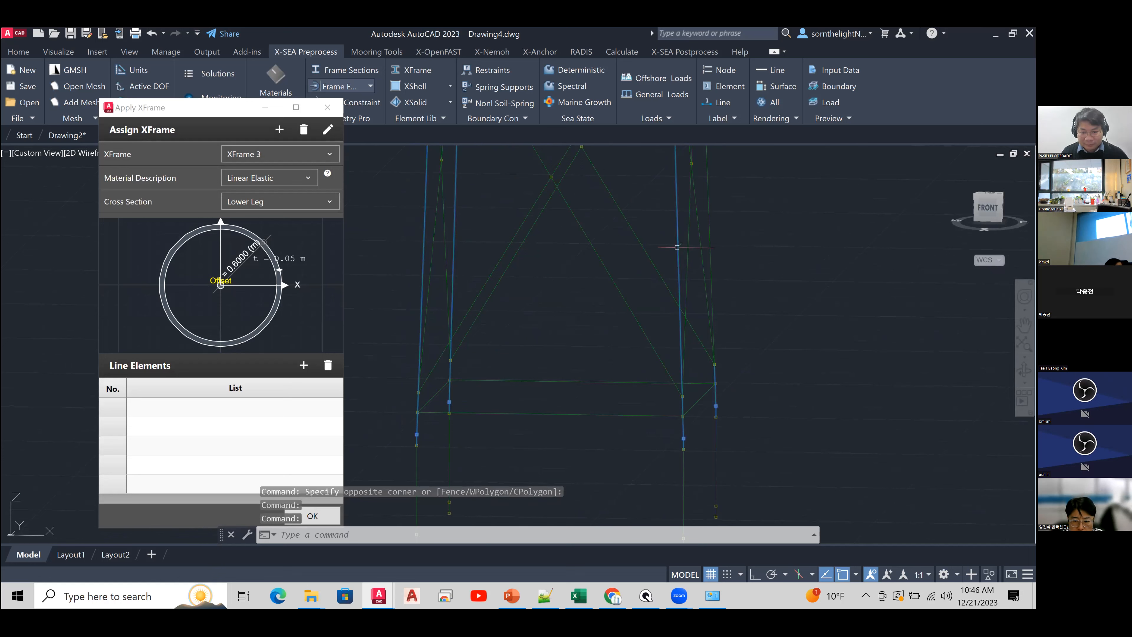
pyautogui.click(710, 241)
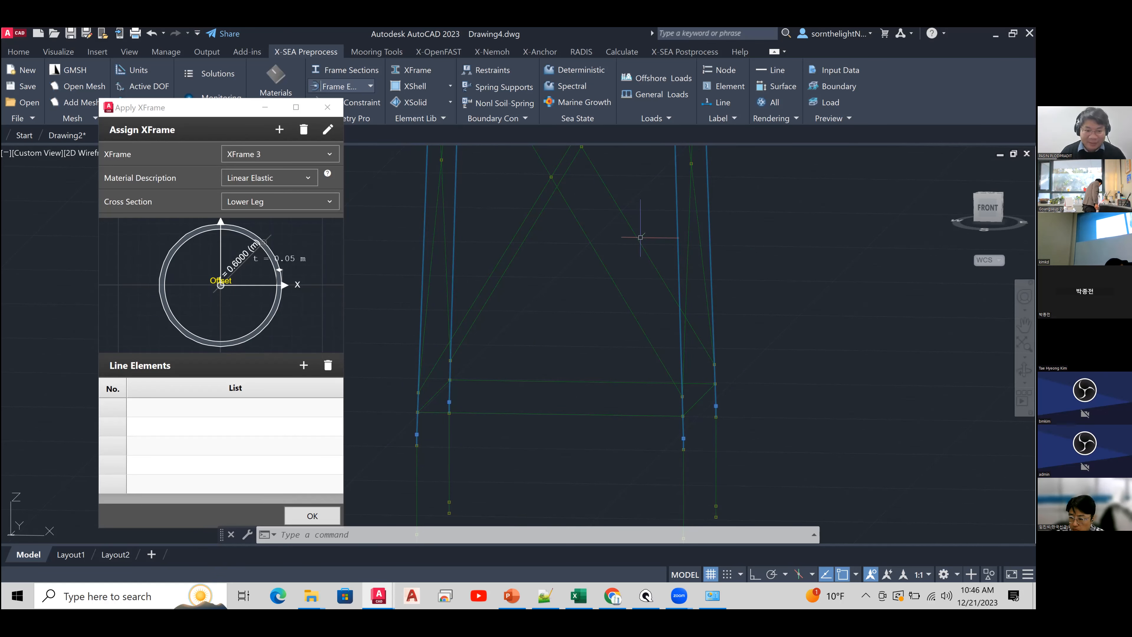
pyautogui.click(300, 366)
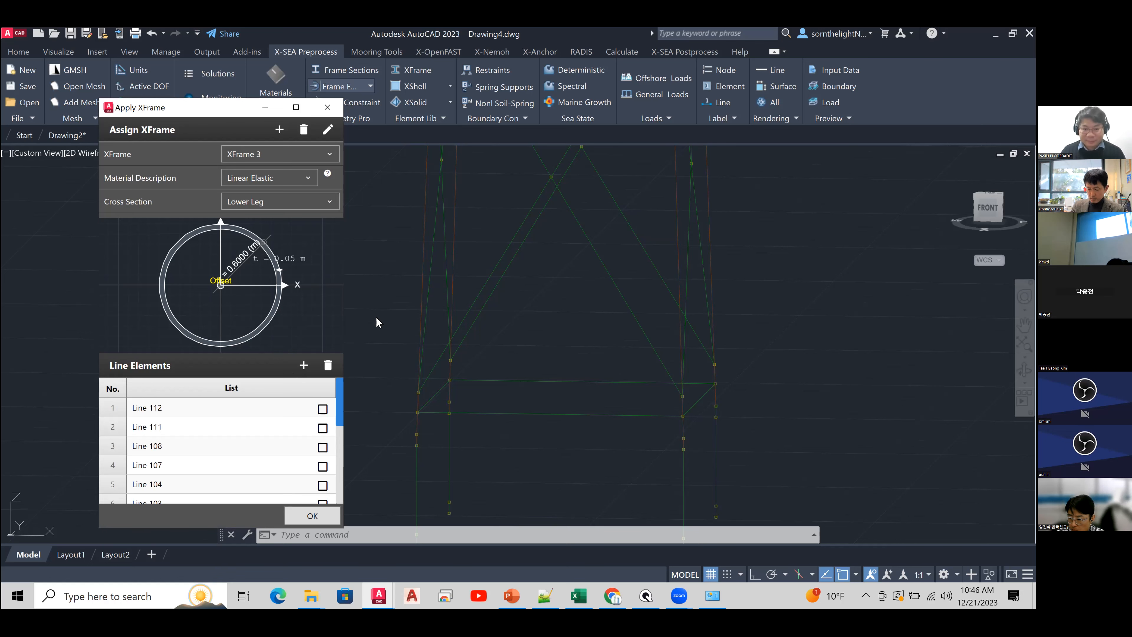
# - Create XFrame 4 with its default name and set its cross section to Middel Leg
pyautogui.scroll(-2, 546, 314)
pyautogui.moveTo(543, 240); pyautogui.dragTo(556, 420, button='middle')
pyautogui.moveTo(546, 292); pyautogui.dragTo(547, 292, button='middle')
pyautogui.scroll(-4, 517, 386)
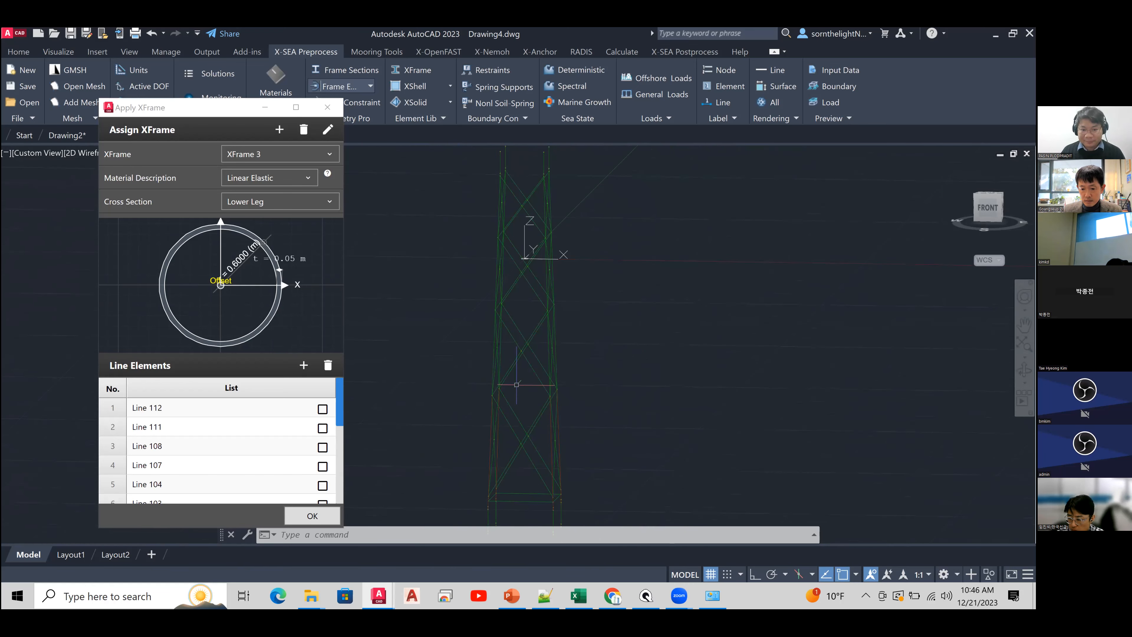
pyautogui.scroll(2, 506, 408)
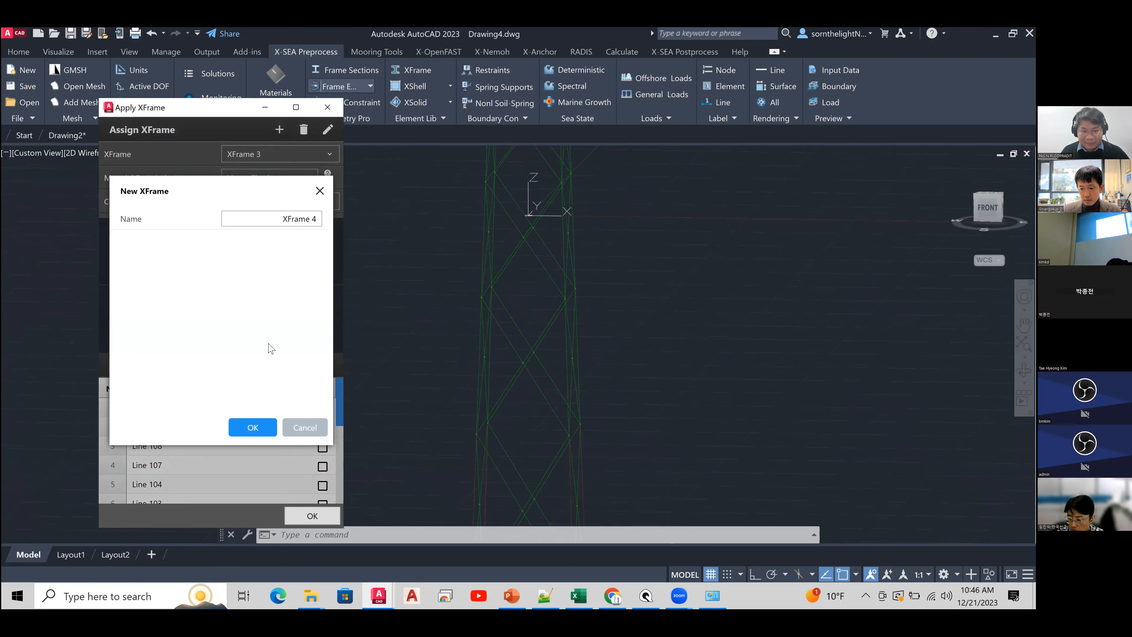
pyautogui.click(253, 427)
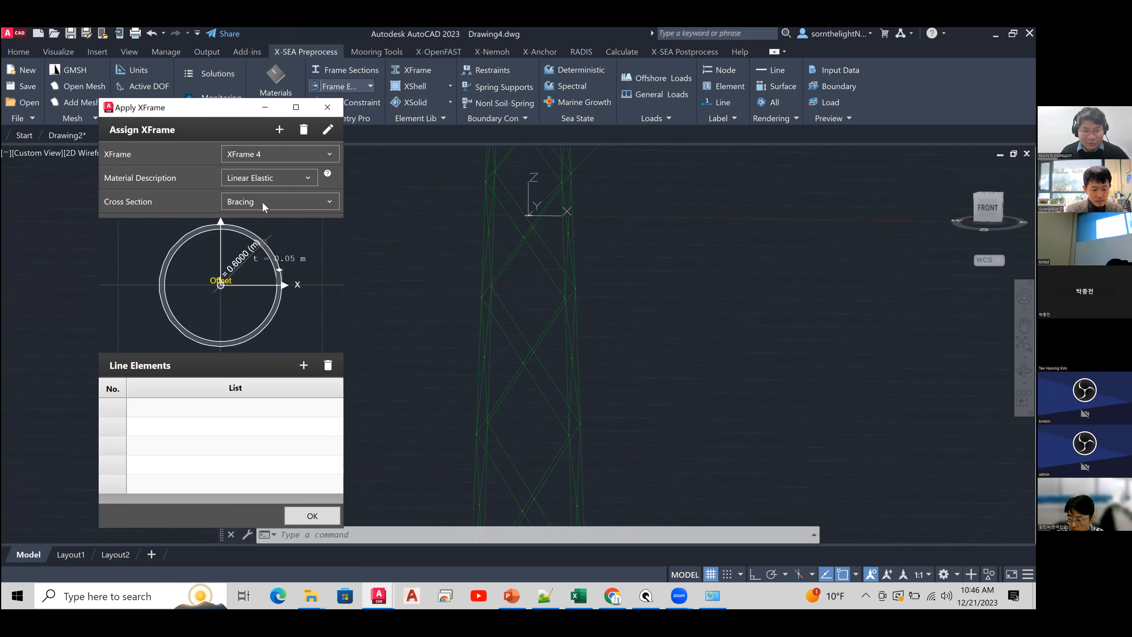
pyautogui.click(263, 204)
pyautogui.click(240, 263)
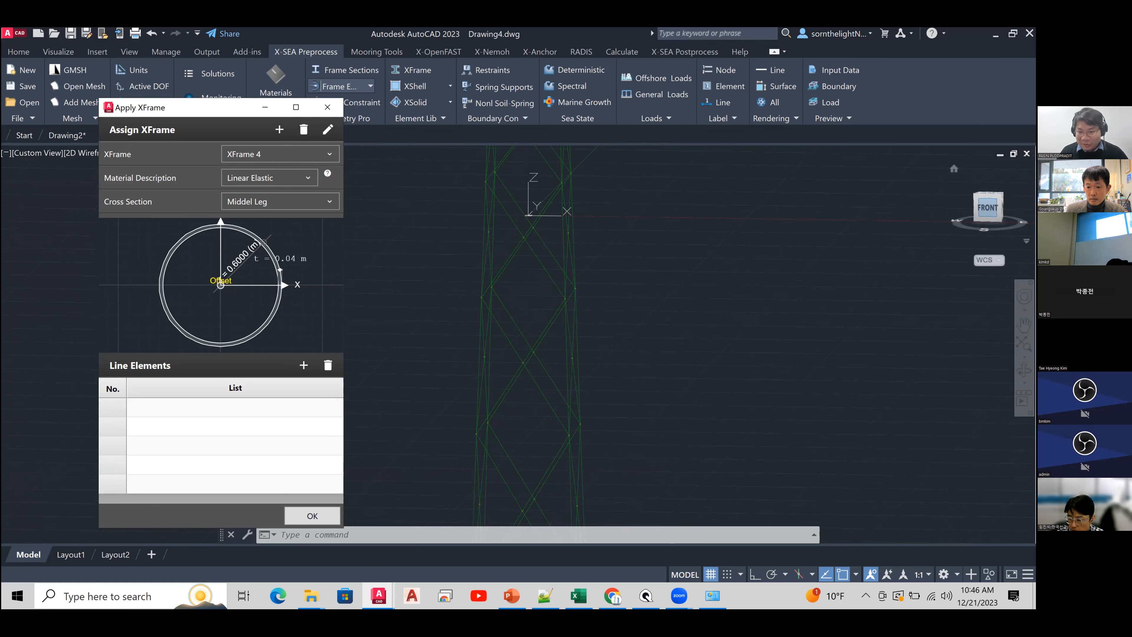
pyautogui.click(987, 208)
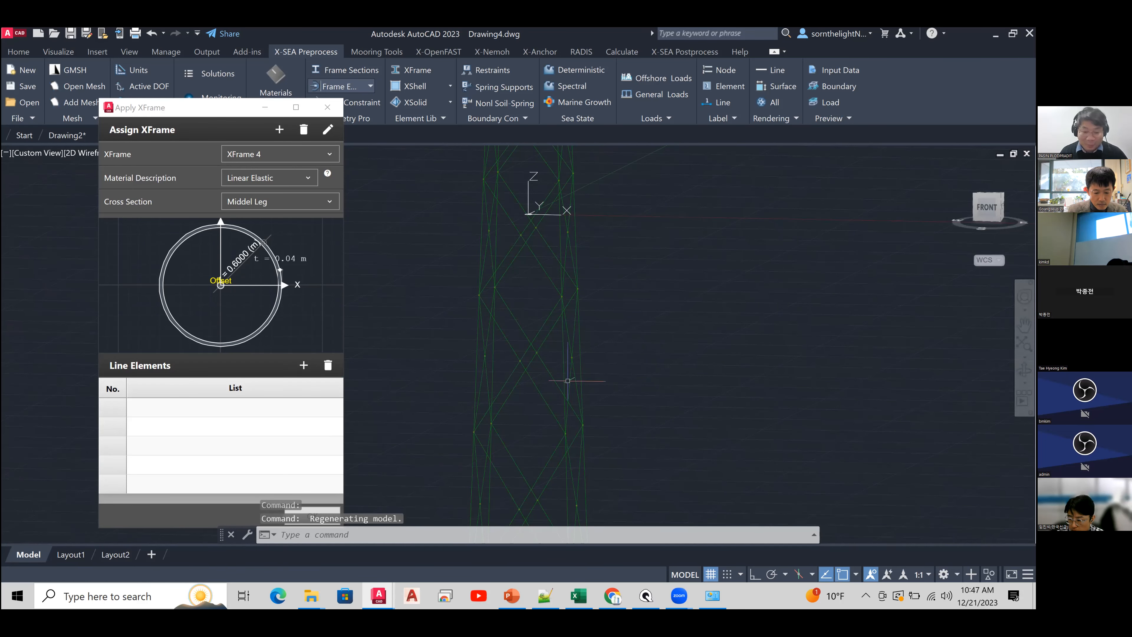
# - Select the four leg members of the jacket's second bay from the bottom for XFrame 4
pyautogui.scroll(2, 481, 348)
pyautogui.click(481, 352)
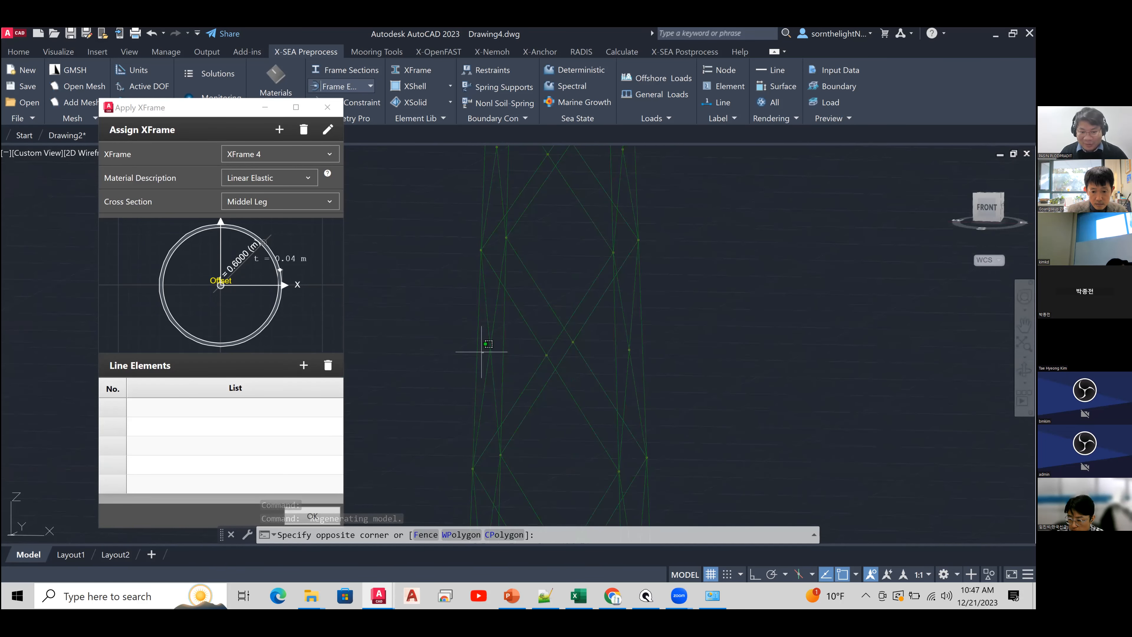
pyautogui.click(464, 337)
pyautogui.click(515, 338)
pyautogui.click(497, 334)
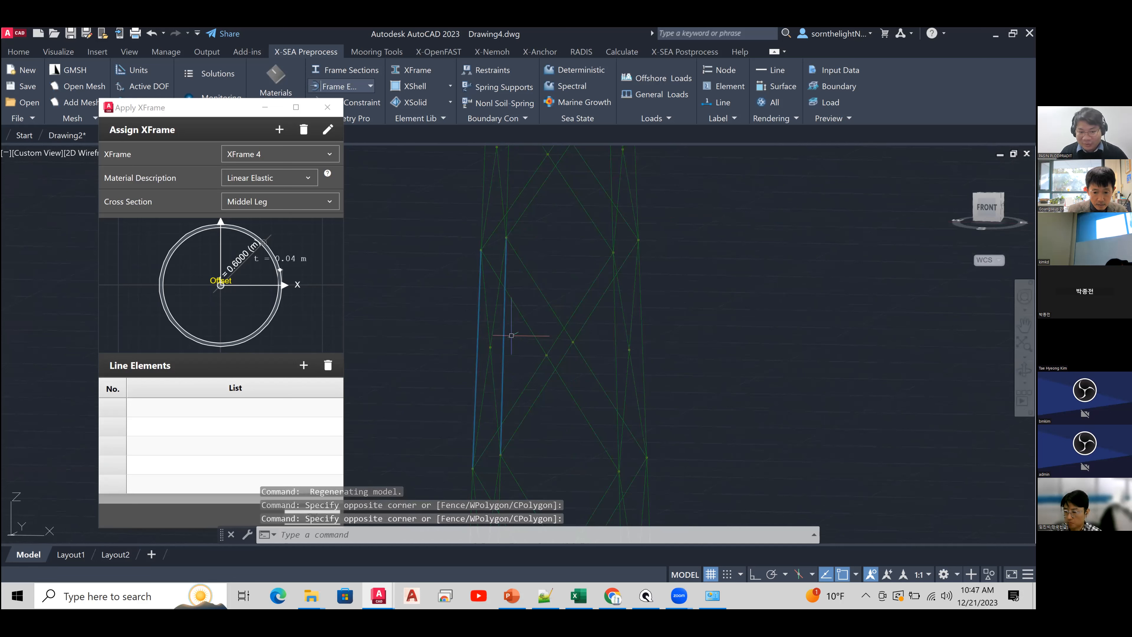
pyautogui.click(625, 346)
pyautogui.click(607, 344)
pyautogui.click(669, 341)
pyautogui.click(629, 329)
# - Extend the selection with the four leg members of the third bay from the bottom
pyautogui.moveTo(628, 288); pyautogui.dragTo(625, 481, button='middle')
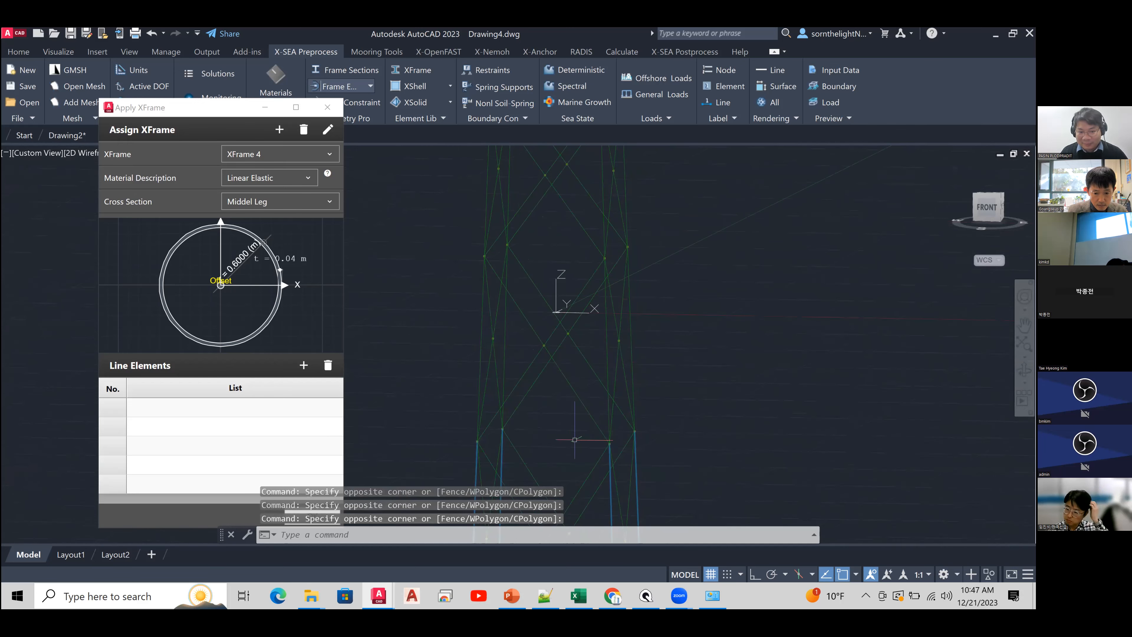
pyautogui.click(492, 327)
pyautogui.click(484, 336)
pyautogui.click(512, 329)
pyautogui.click(497, 337)
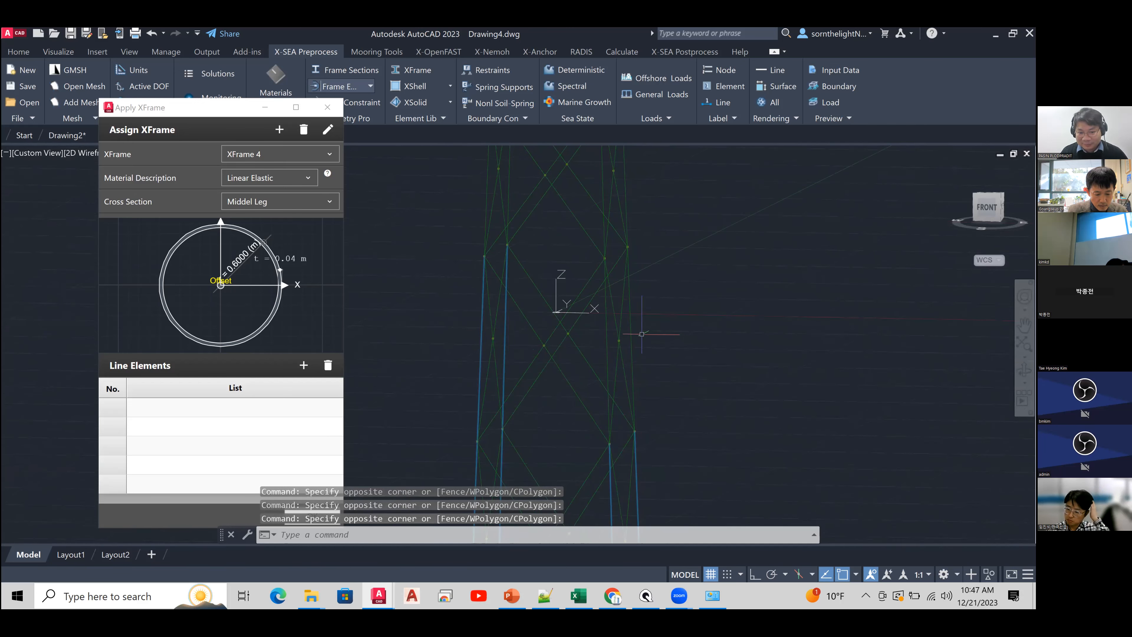
pyautogui.click(614, 331)
pyautogui.click(588, 339)
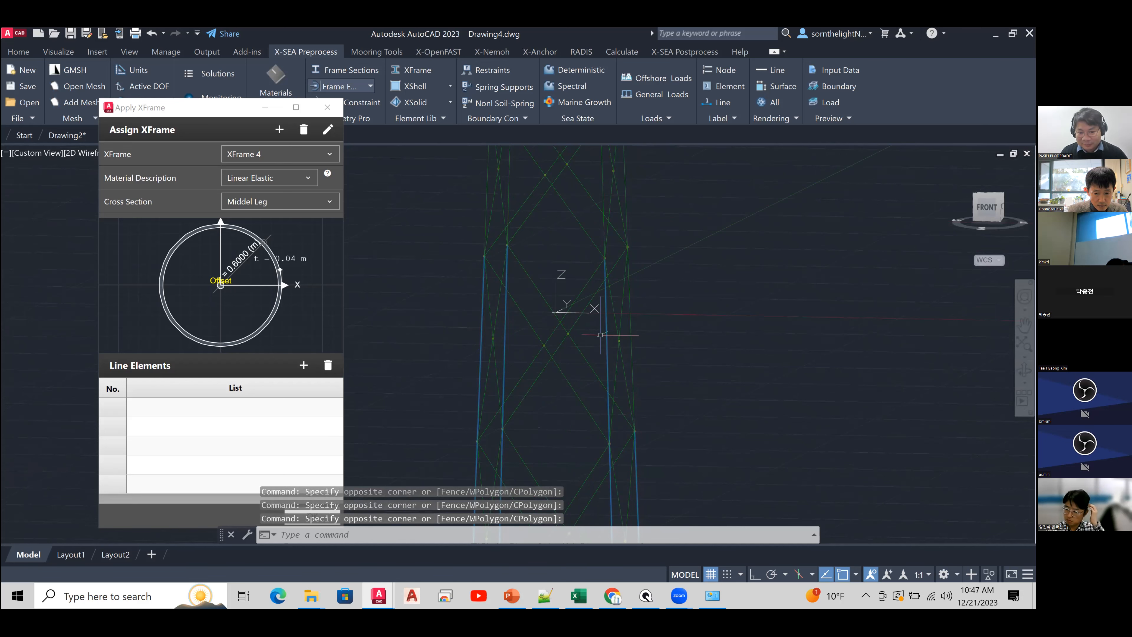
# - Add the four leg members of the jacket's uppermost braced bay to the selection
pyautogui.moveTo(558, 272); pyautogui.dragTo(568, 431, button='middle')
pyautogui.click(498, 322)
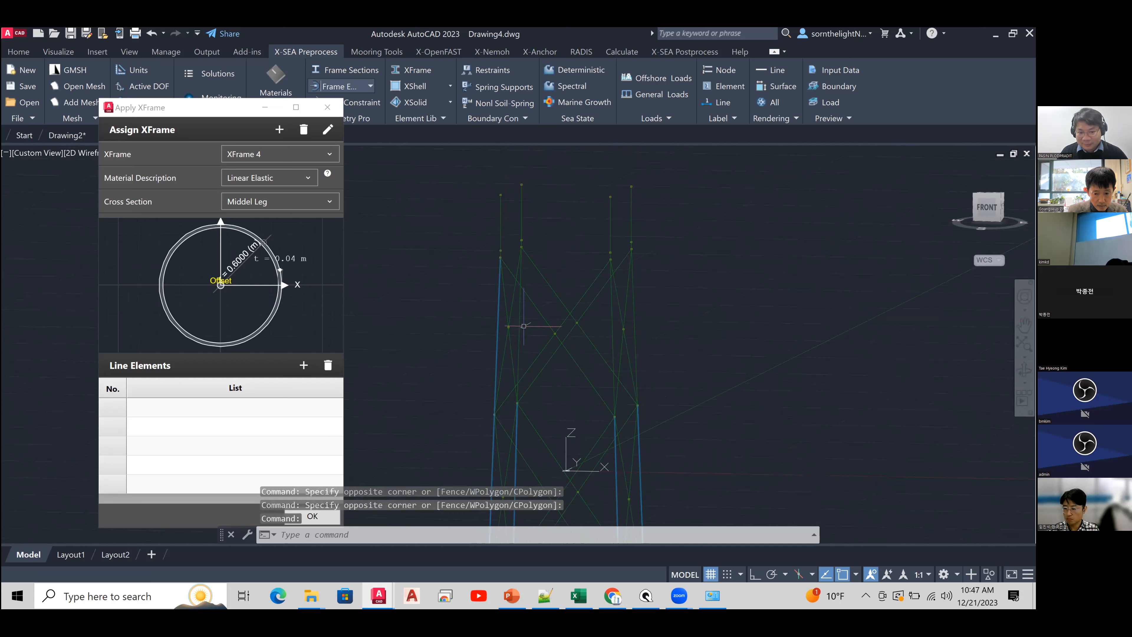
pyautogui.click(613, 331)
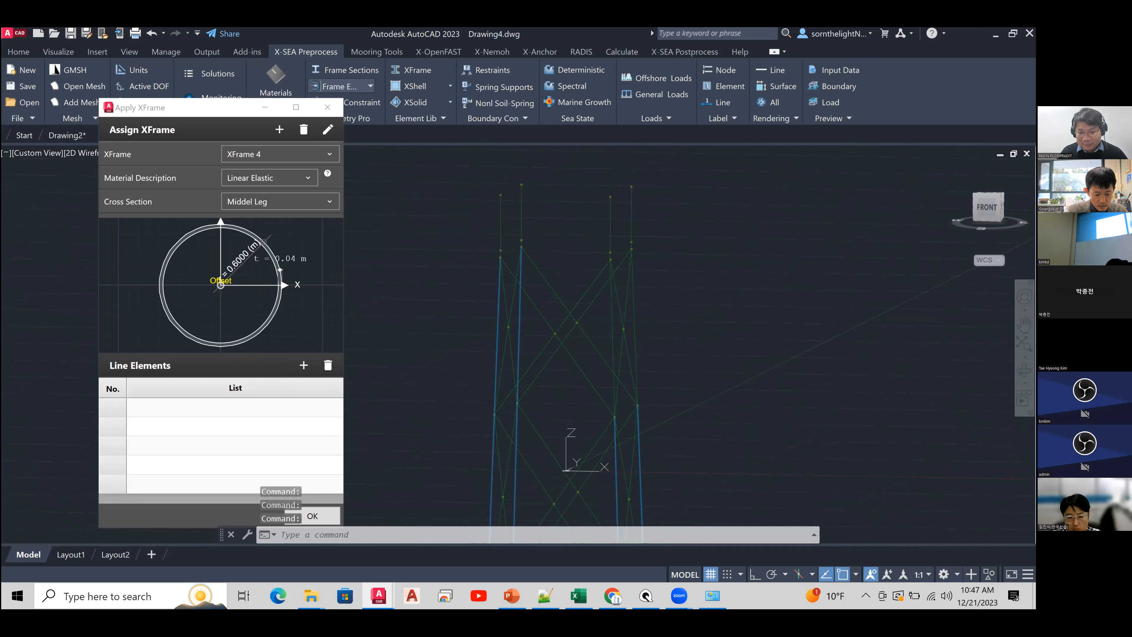
pyautogui.click(636, 327)
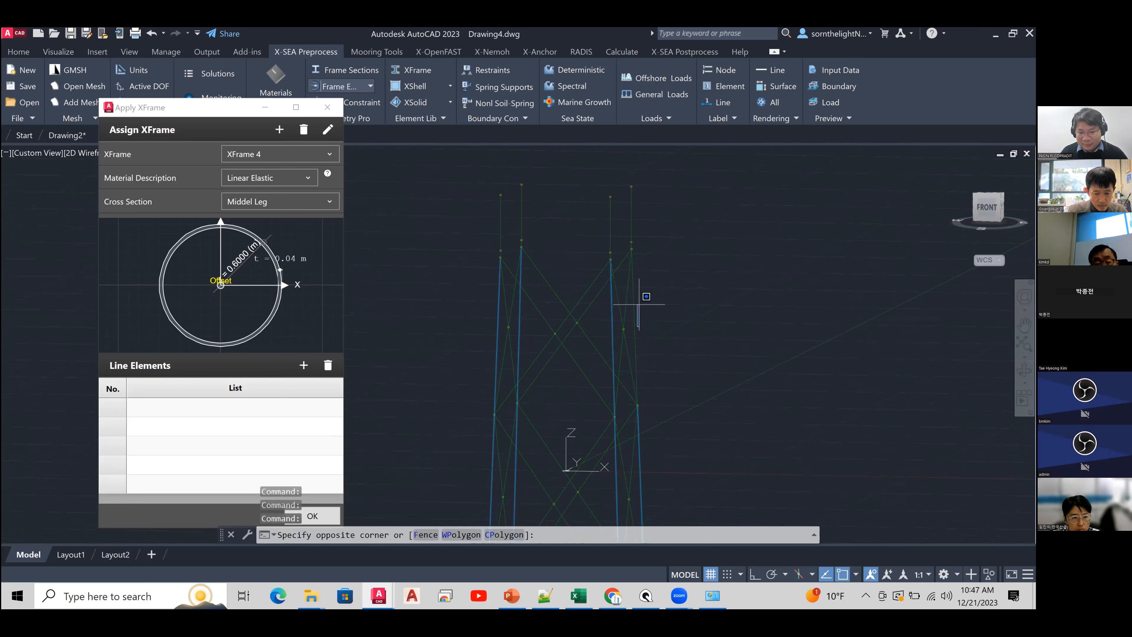
pyautogui.click(629, 307)
# - Add the four short leg segments just above the uppermost braces to the selection
pyautogui.scroll(4, 535, 218)
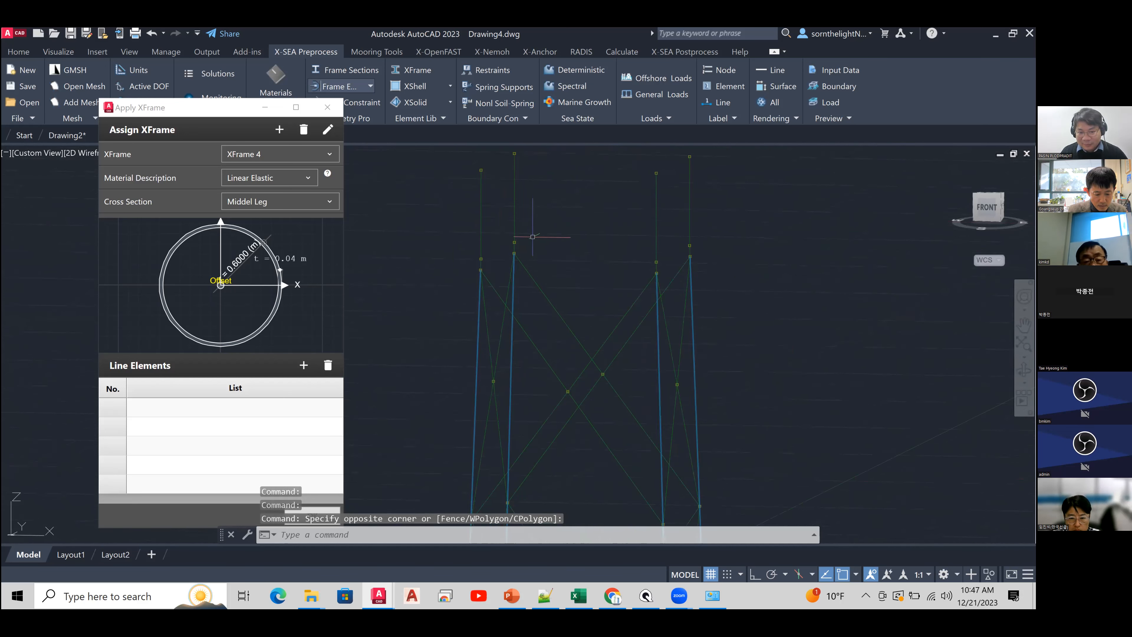
pyautogui.click(452, 277)
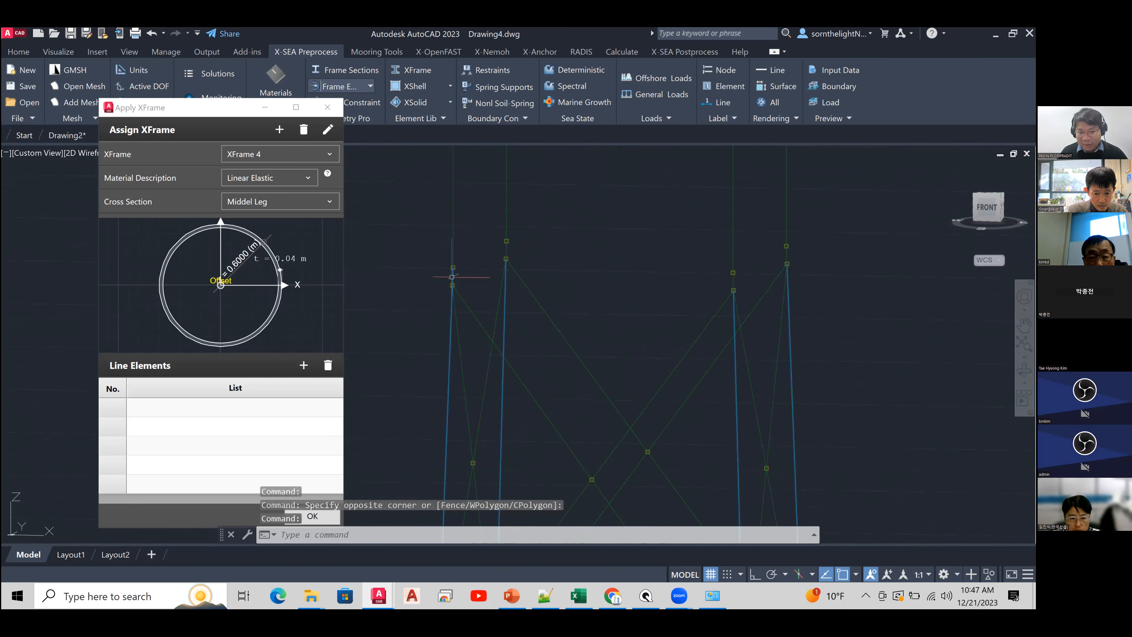
pyautogui.click(506, 251)
pyautogui.moveTo(592, 315); pyautogui.dragTo(482, 321, button='middle')
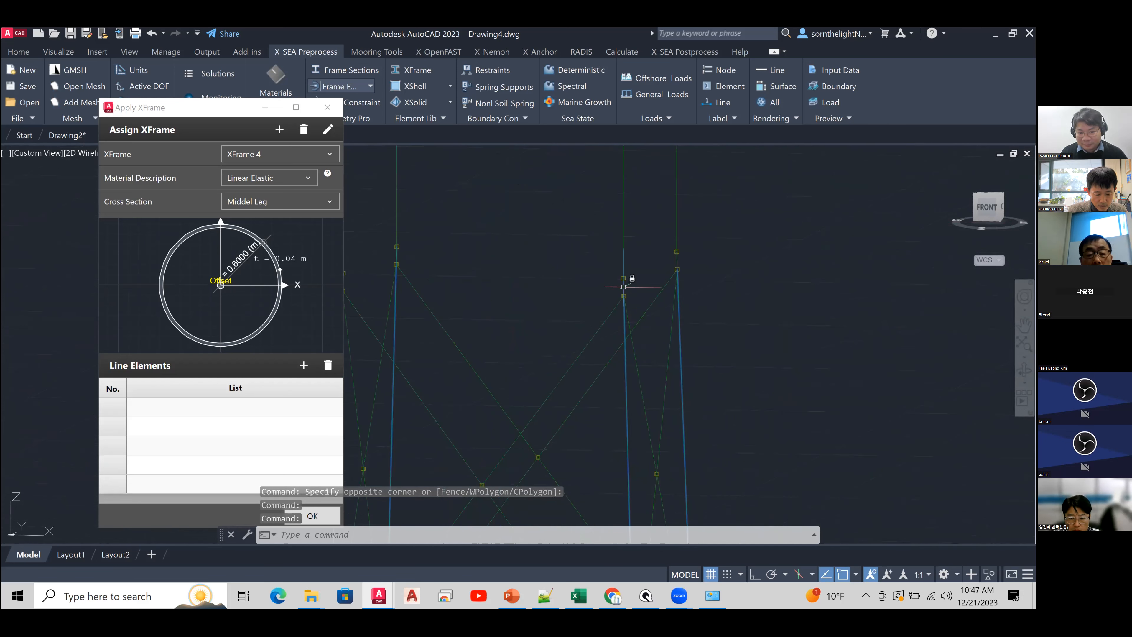
pyautogui.click(680, 260)
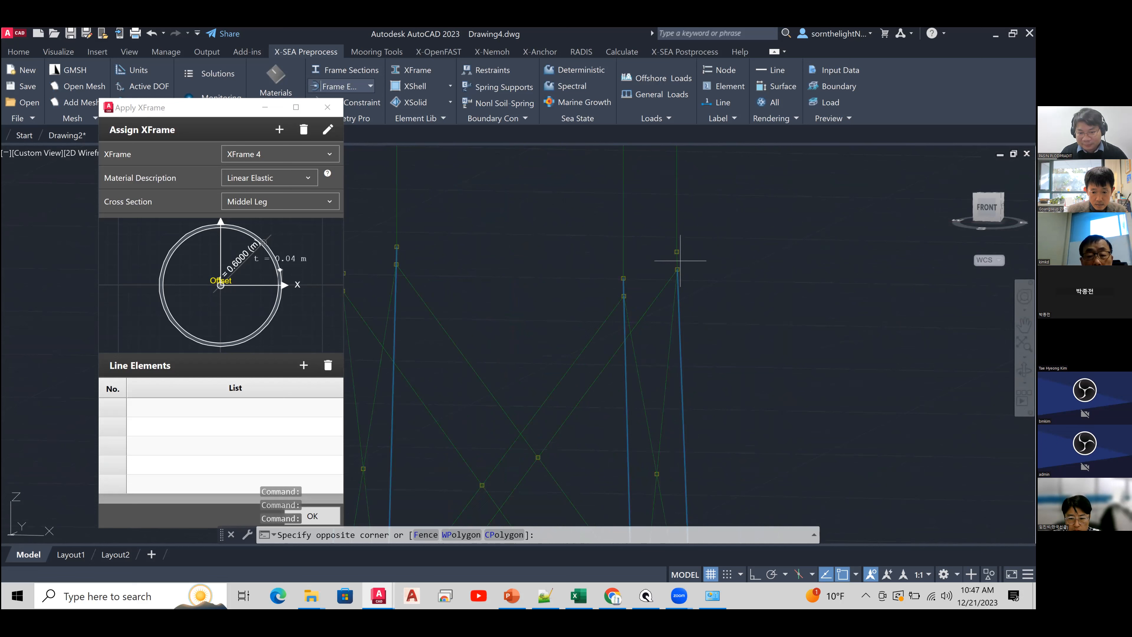
pyautogui.click(677, 256)
pyautogui.scroll(-2, 609, 299)
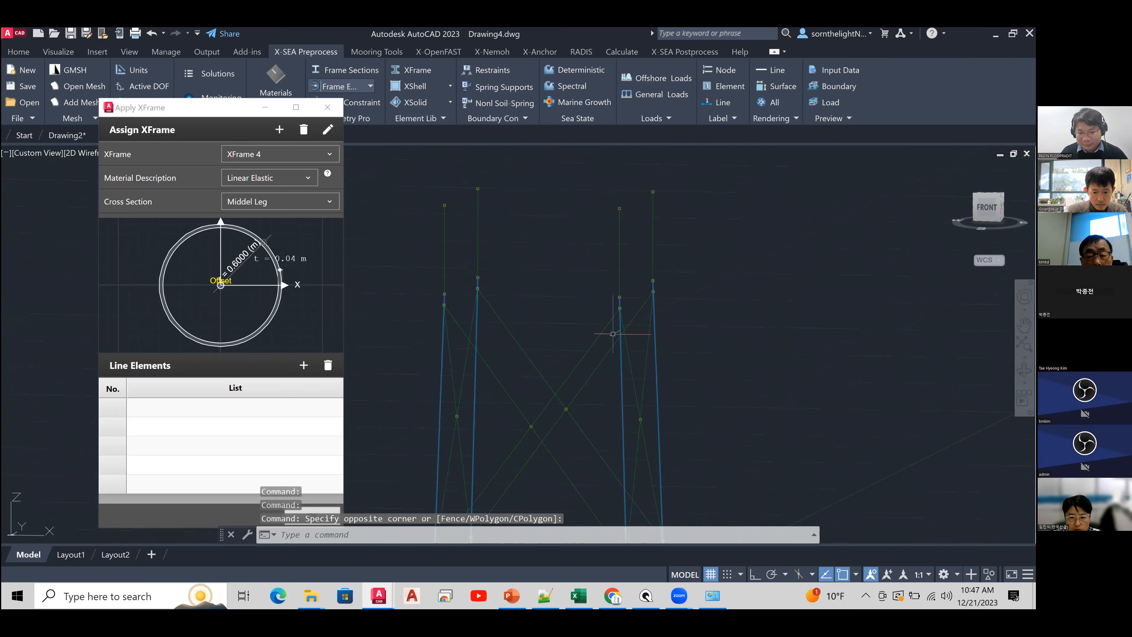
# - Switch to the tutorial manual in Chrome and examine the page 23 figure showing which members belong to each XFrame
pyautogui.scroll(-2, 594, 397)
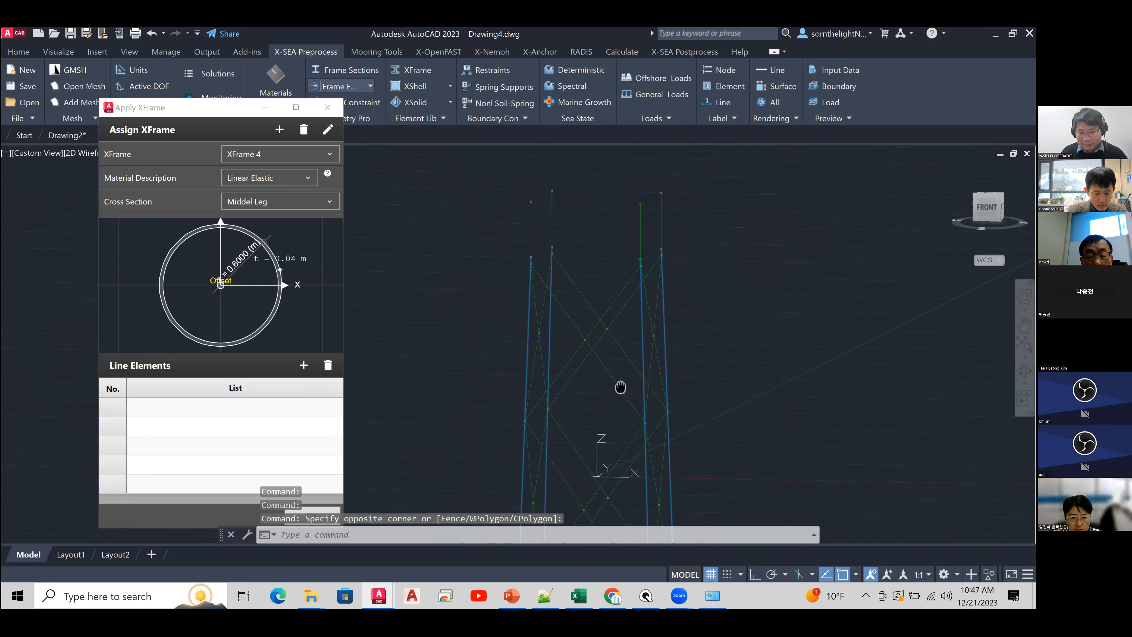
pyautogui.scroll(-3, 591, 261)
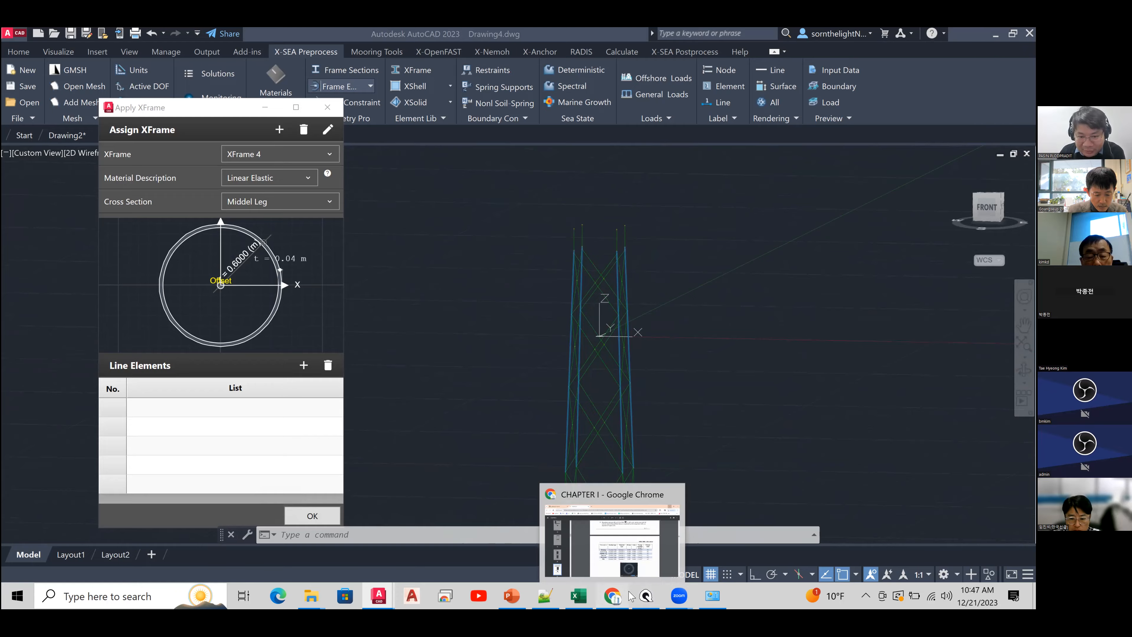
pyautogui.click(584, 513)
pyautogui.scroll(-10, 581, 504)
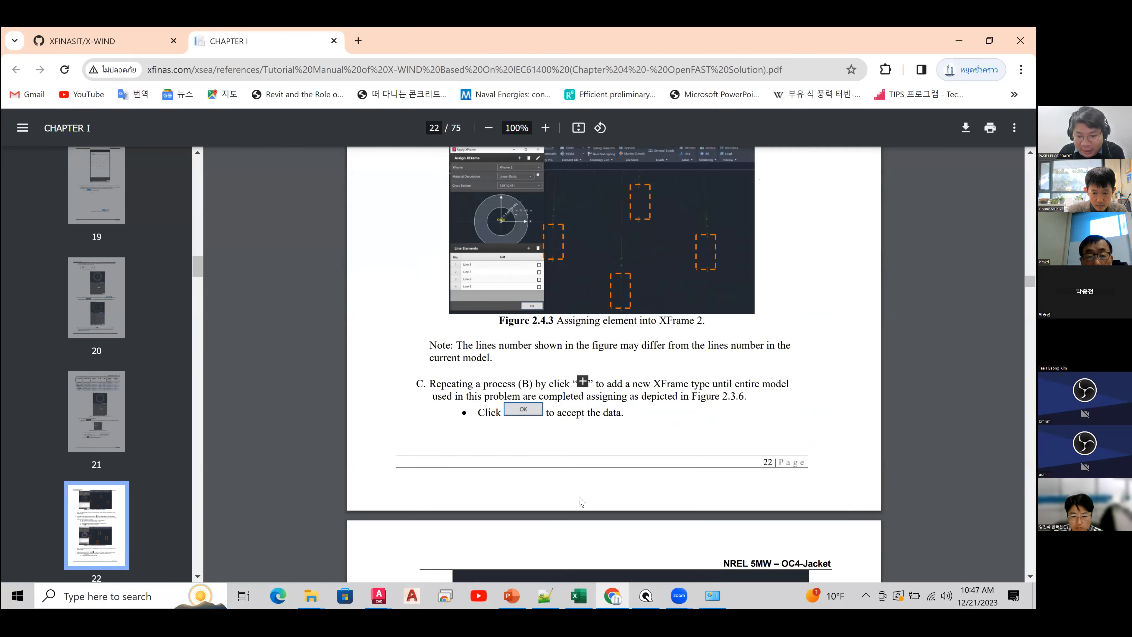
pyautogui.scroll(-15, 580, 500)
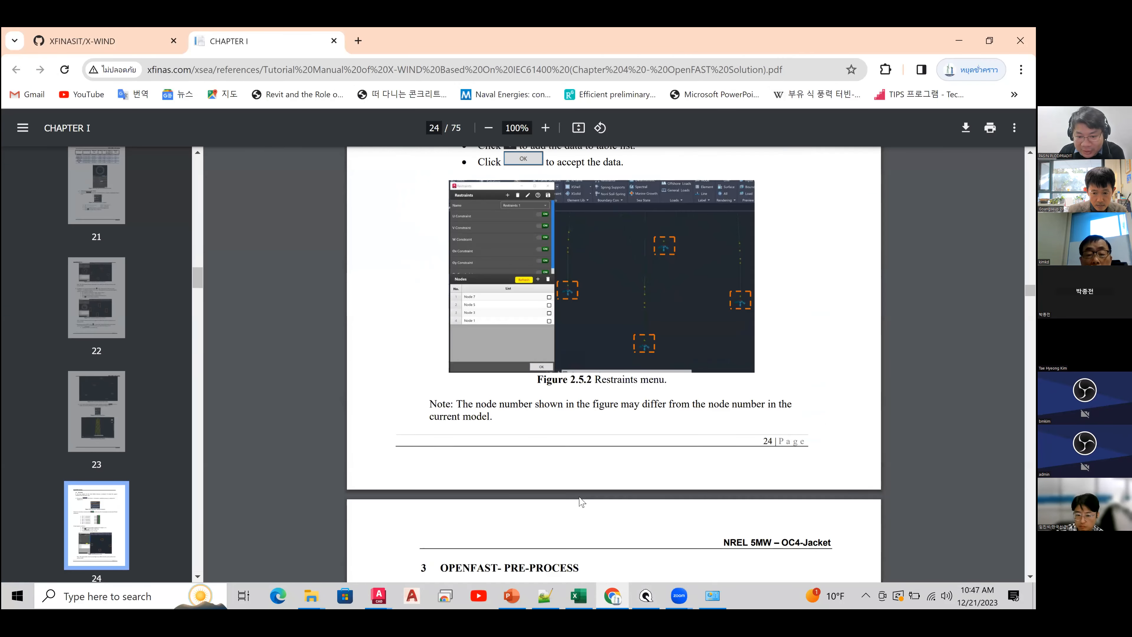
pyautogui.scroll(-2, 580, 499)
pyautogui.scroll(12, 575, 490)
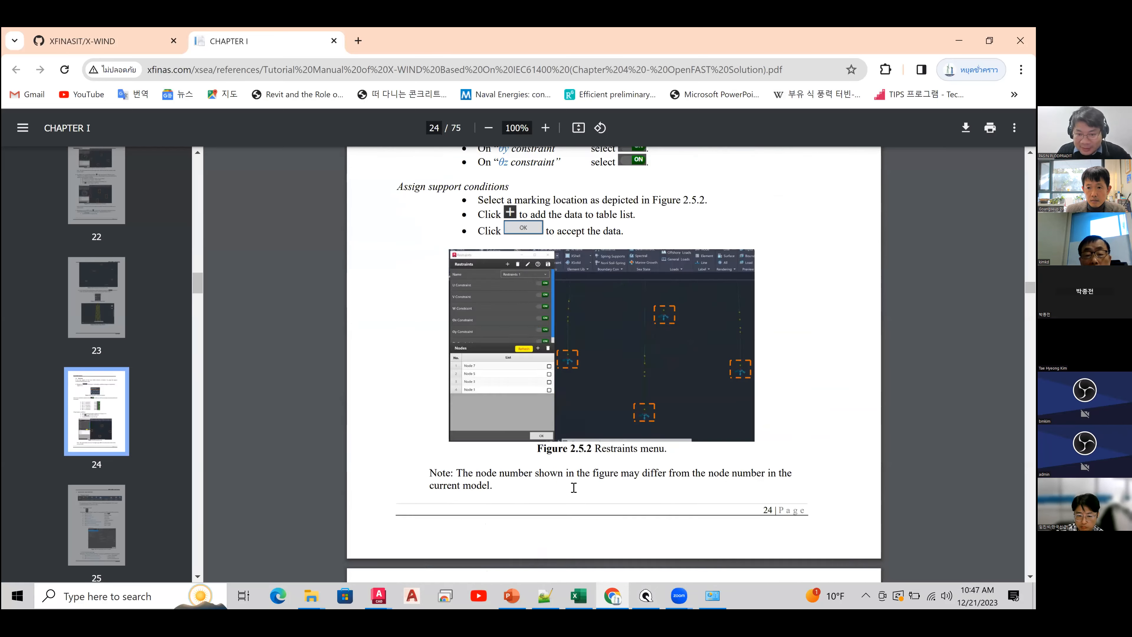
pyautogui.scroll(6, 574, 487)
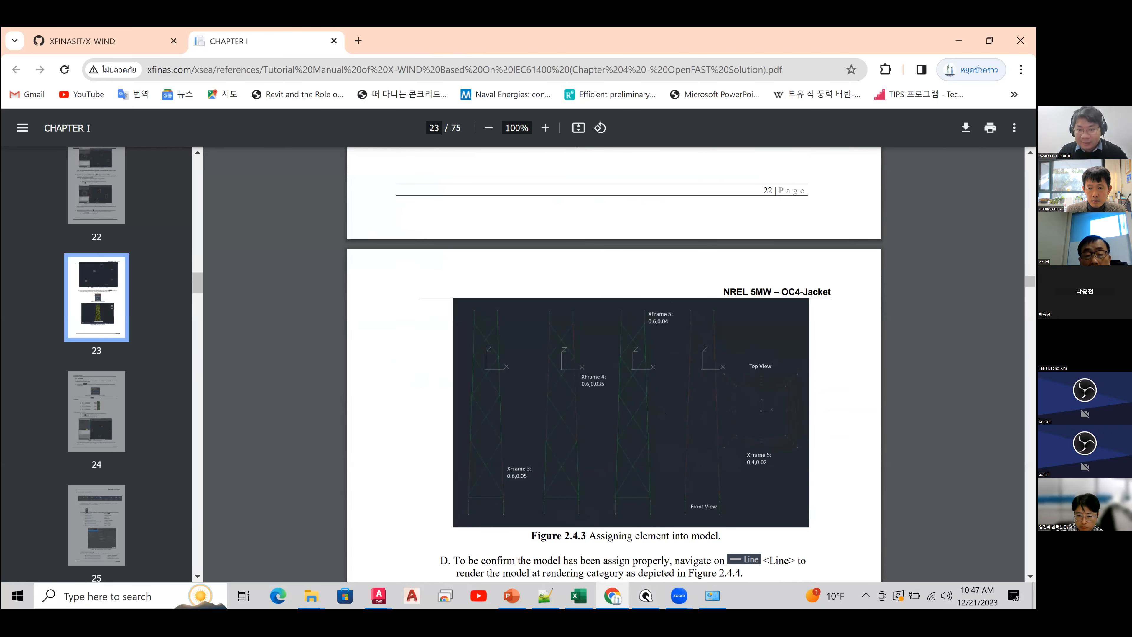
pyautogui.keyDown('ctrl'); pyautogui.scroll(3, 660, 468); pyautogui.keyUp('ctrl')
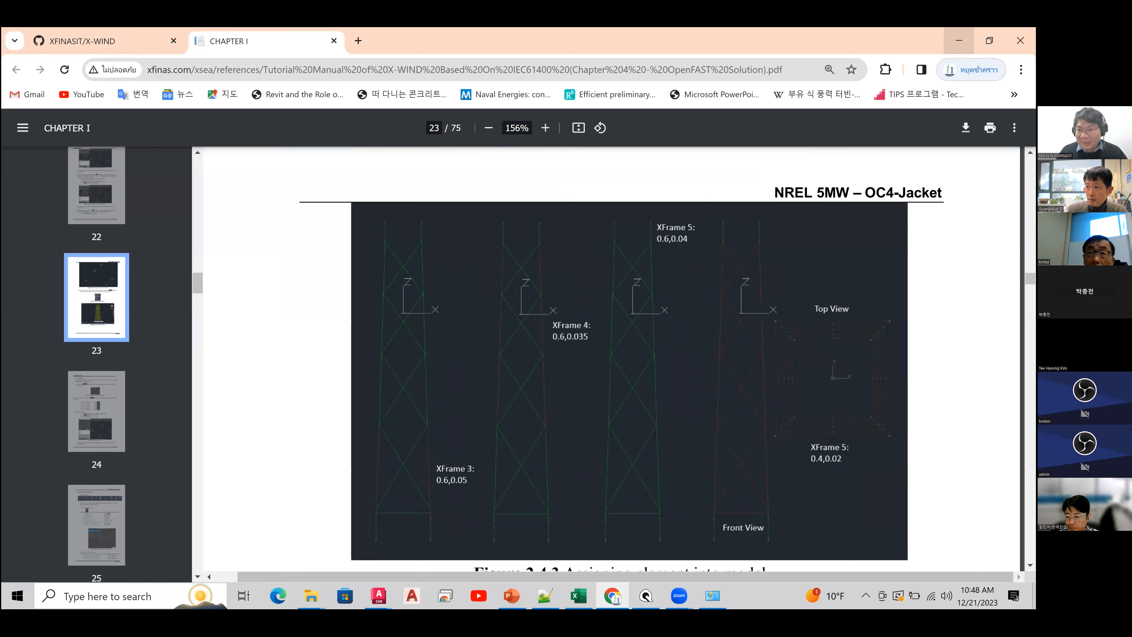
# - Back in AutoCAD, add the selected legs to XFrame 4's line elements and create XFrame 5 with the Top leg cross section
pyautogui.hotkey('alt', 'Tab')
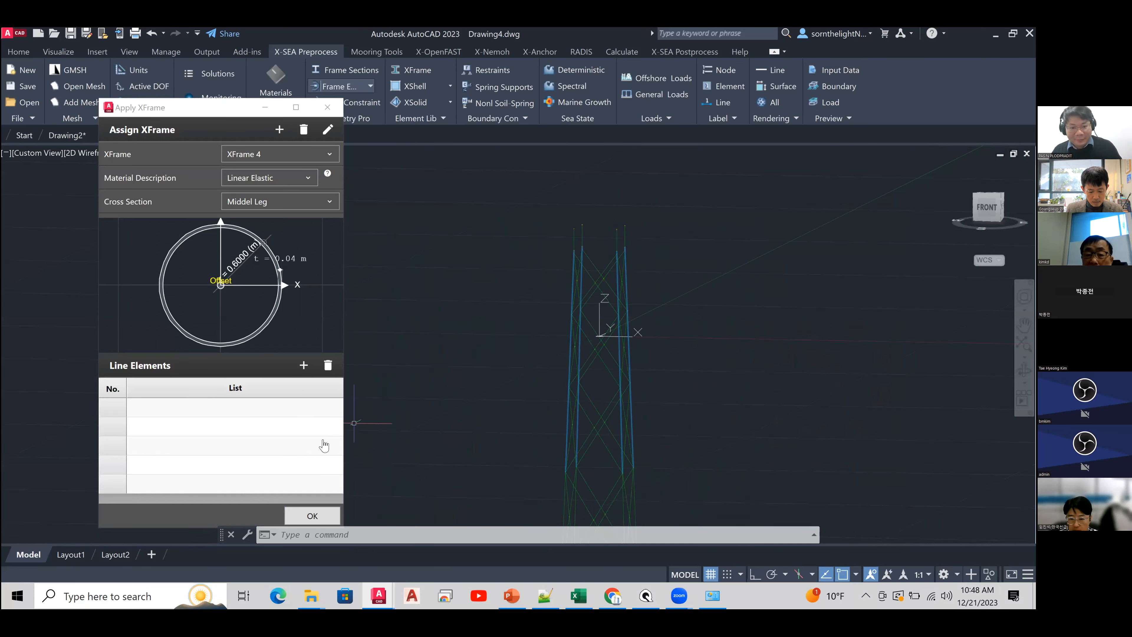
pyautogui.click(303, 365)
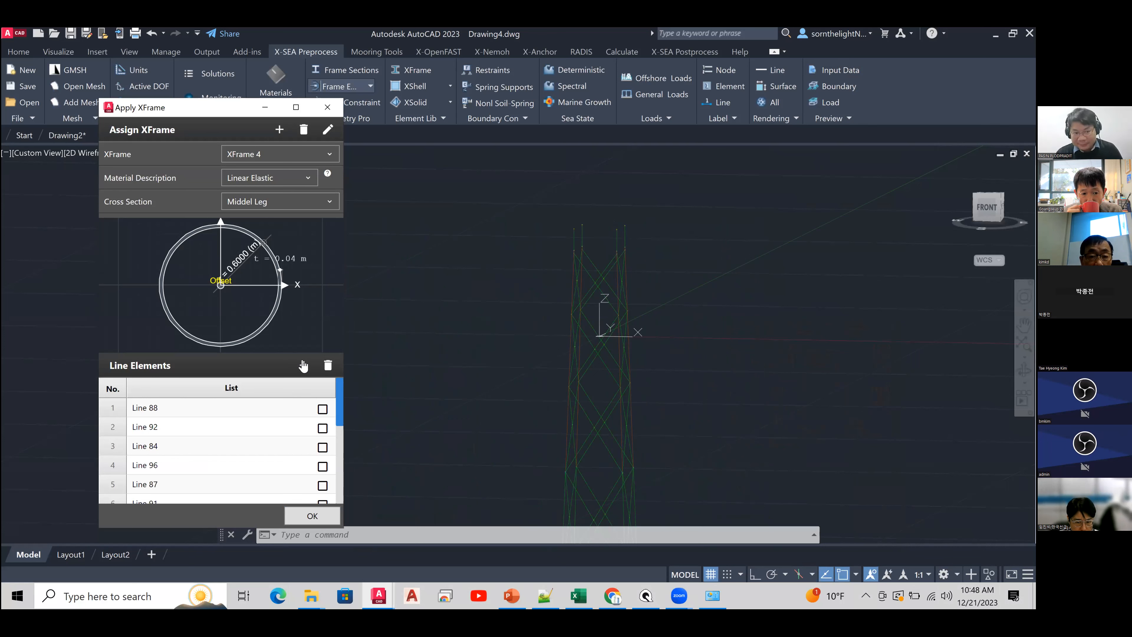
pyautogui.click(279, 130)
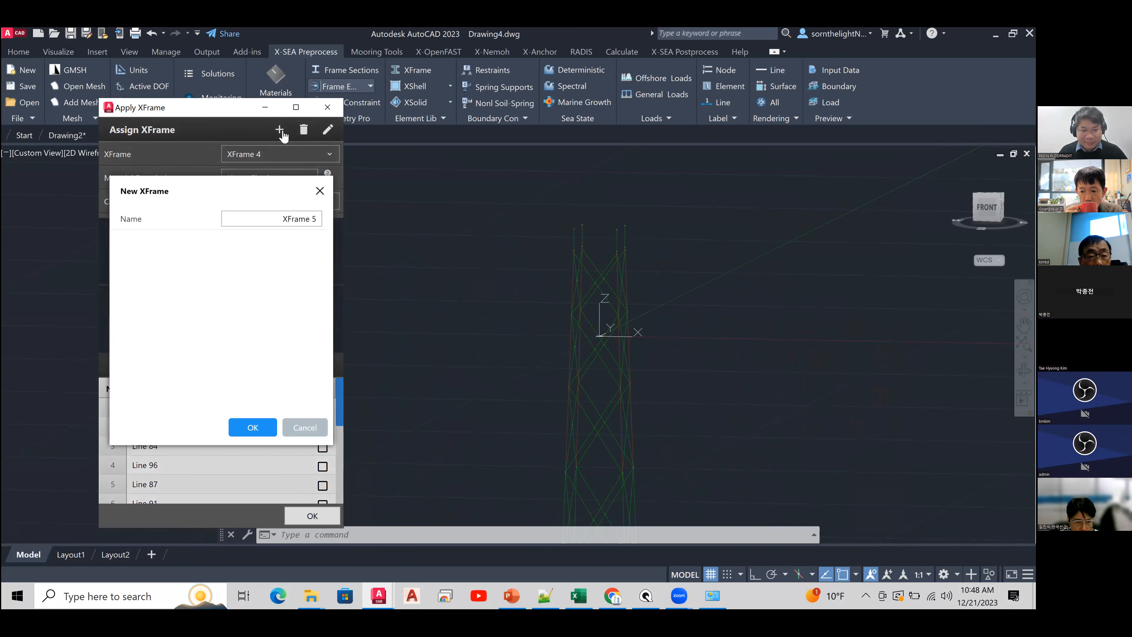
pyautogui.click(256, 428)
pyautogui.click(268, 203)
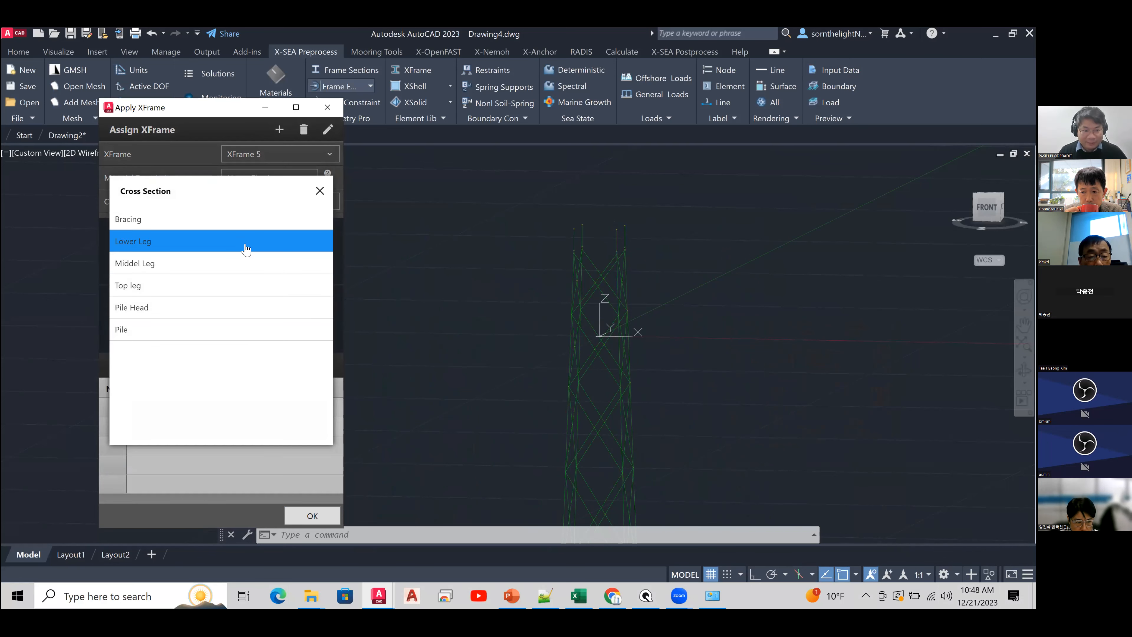
pyautogui.click(237, 287)
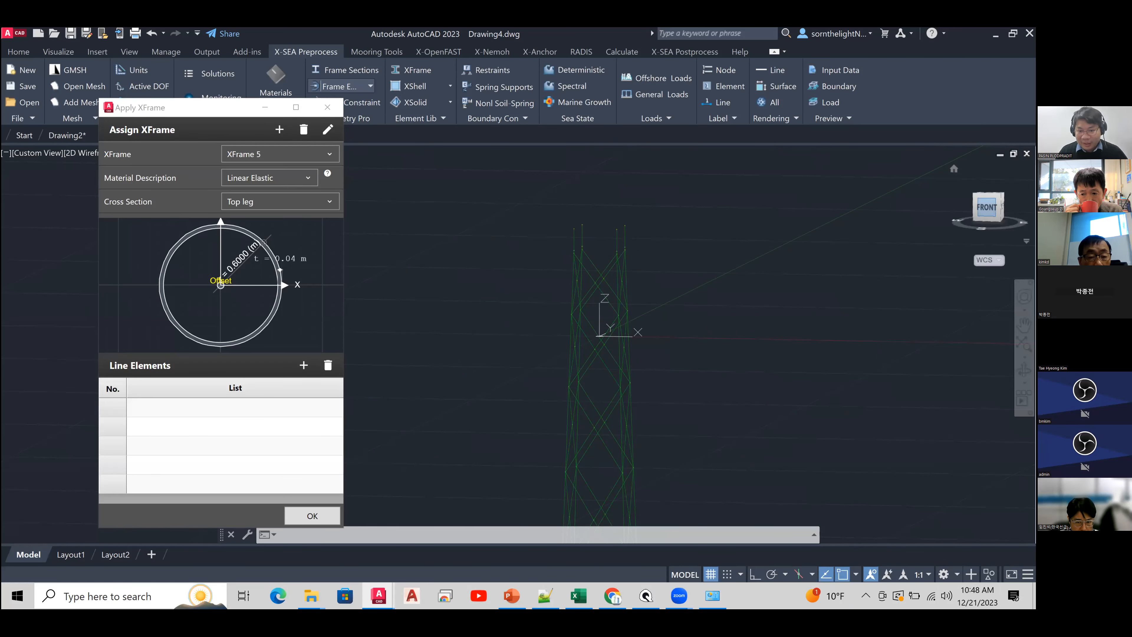
# - Select the four vertical members at the jacket's top in the front view and add them to XFrame 5's line elements
pyautogui.moveTo(499, 227); pyautogui.dragTo(497, 327, button='middle')
pyautogui.scroll(2, 497, 271)
pyautogui.scroll(2, 497, 271)
pyautogui.click(652, 258)
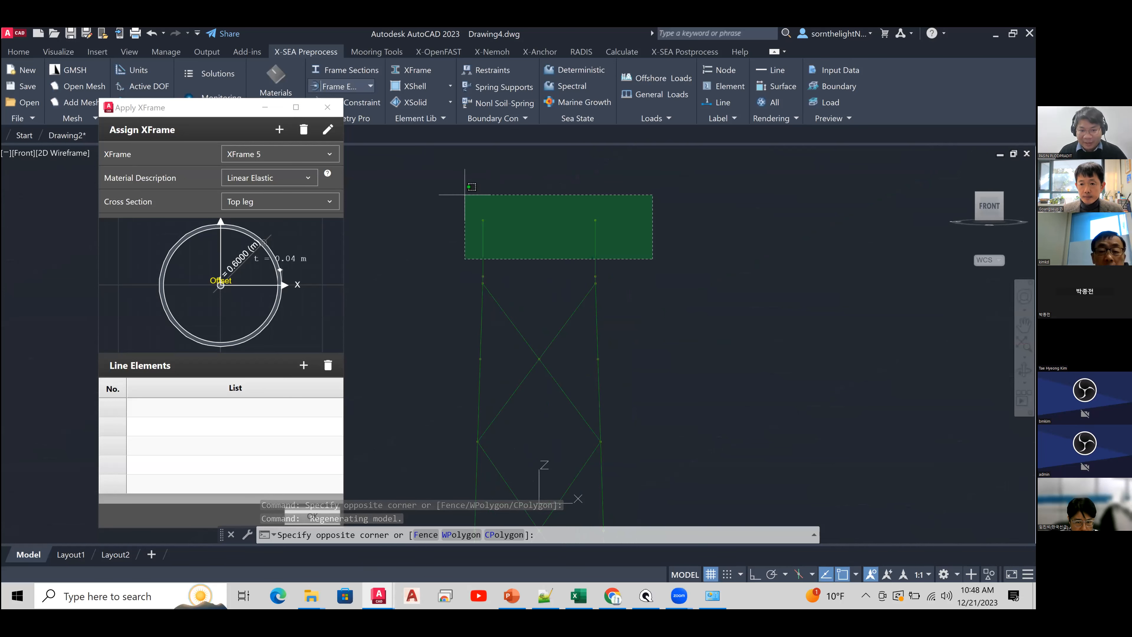
pyautogui.click(457, 233)
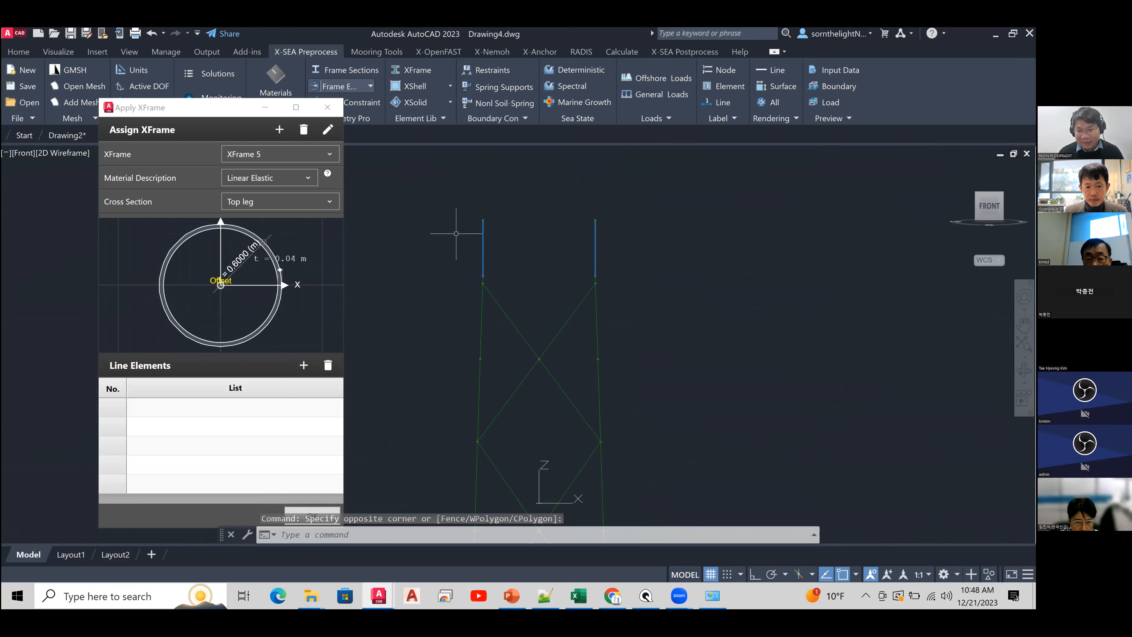
pyautogui.moveTo(989, 206); pyautogui.dragTo(990, 207)
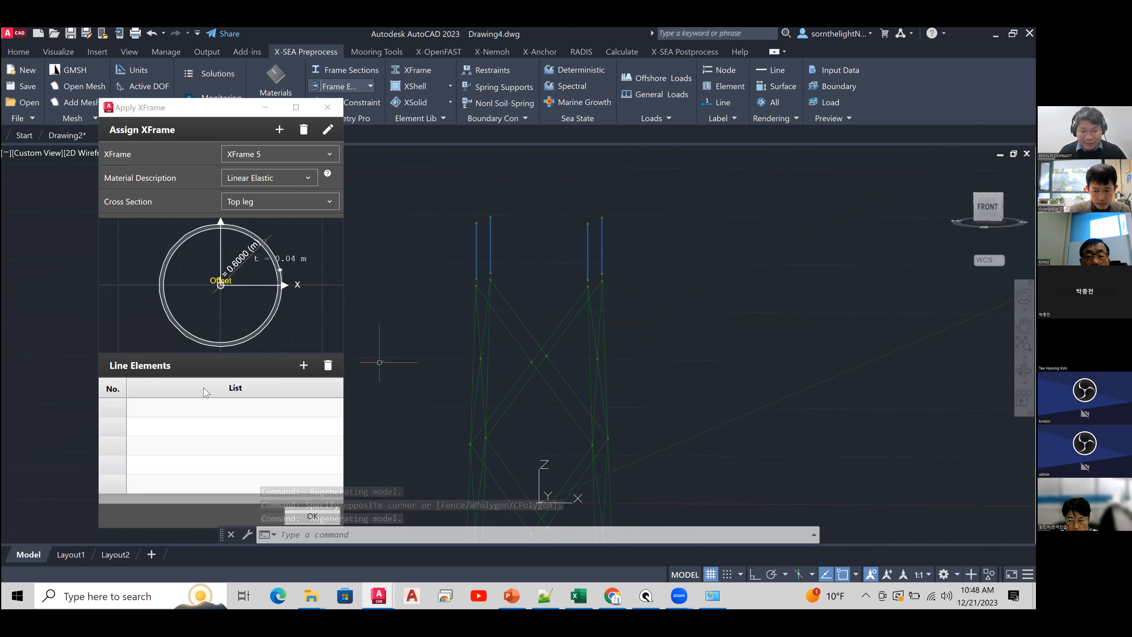
pyautogui.click(305, 366)
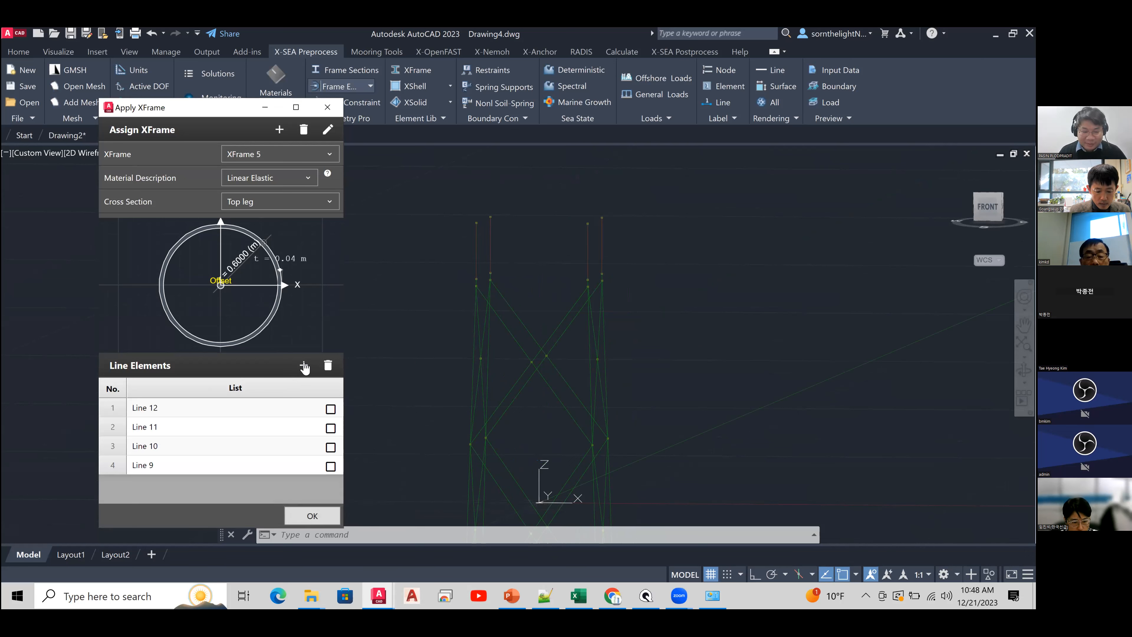
# - Create XFrame 6 with the Bracing cross section and set the model to the front view
pyautogui.click(288, 136)
pyautogui.click(248, 425)
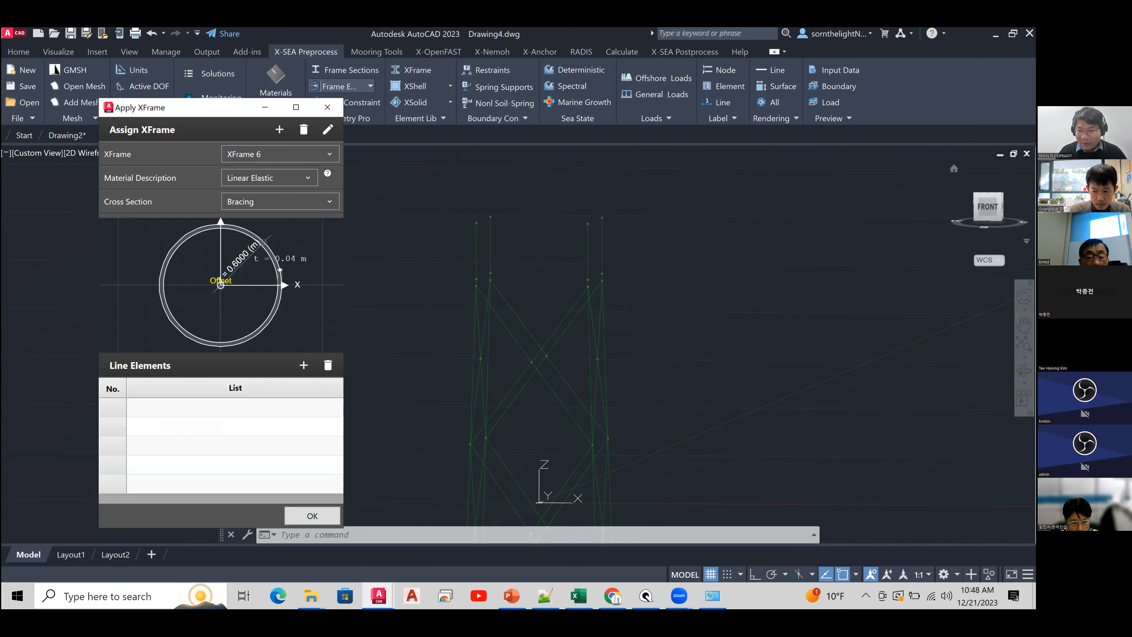
pyautogui.click(987, 206)
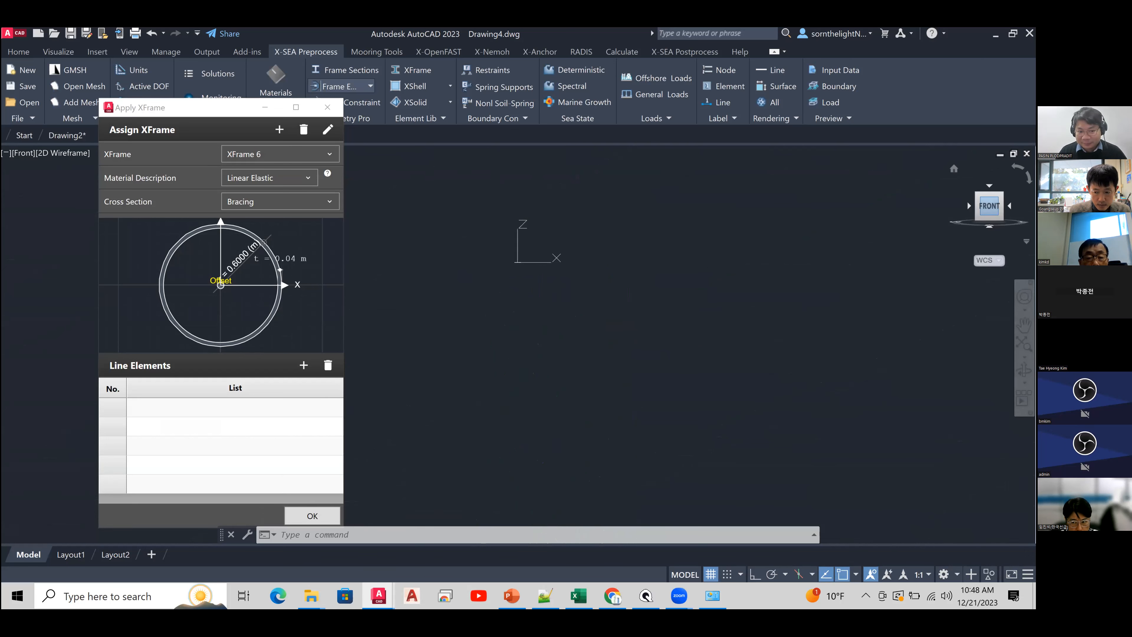
pyautogui.click(283, 203)
pyautogui.click(235, 222)
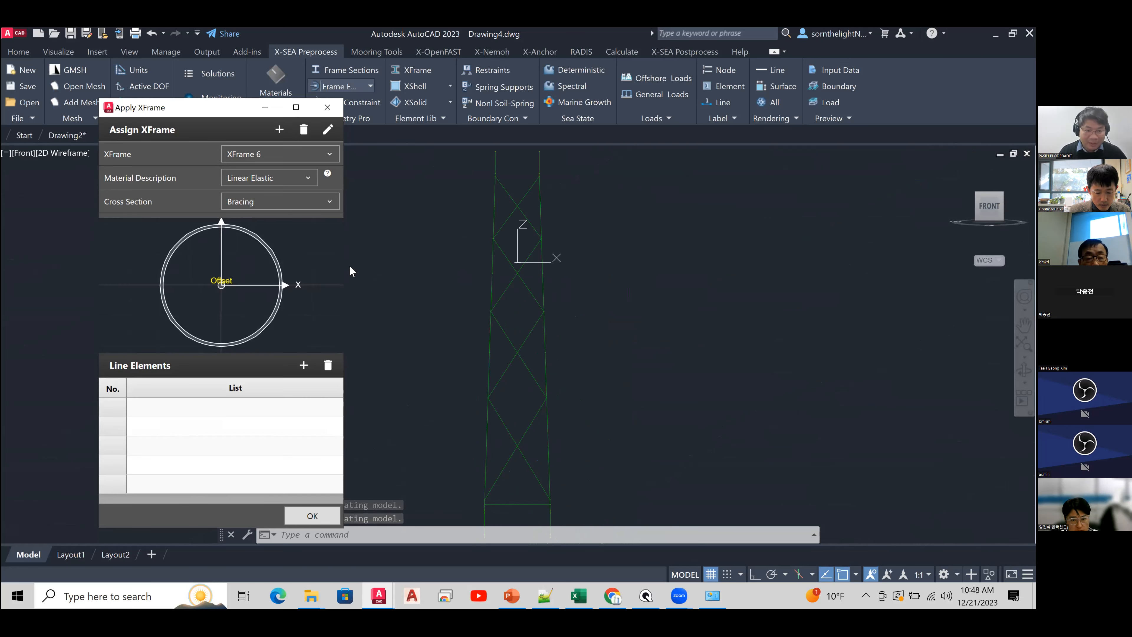
# - Select the bracing between the legs in the front view with a crossing window for XFrame 6
pyautogui.click(533, 513)
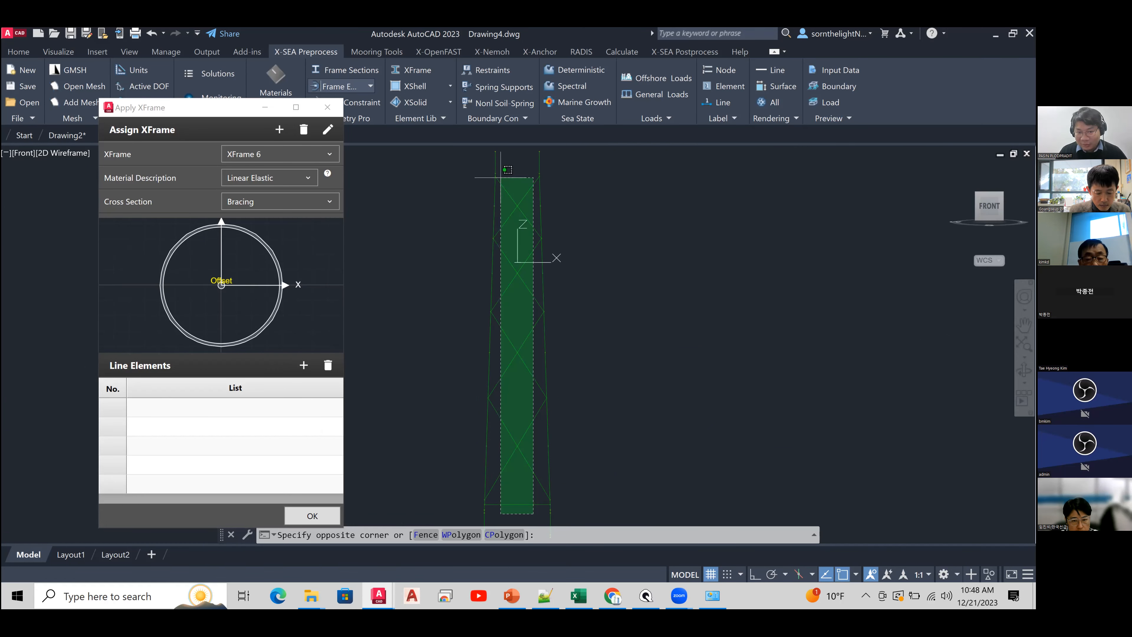
pyautogui.click(507, 170)
pyautogui.scroll(2, 739, 223)
pyautogui.scroll(-2, 463, 397)
pyautogui.moveTo(481, 368); pyautogui.dragTo(541, 336, button='middle')
pyautogui.scroll(-2, 575, 326)
# - Switch to the right view and extend the selection with the bracing members between the legs, including the lower horizontals
pyautogui.click(999, 206)
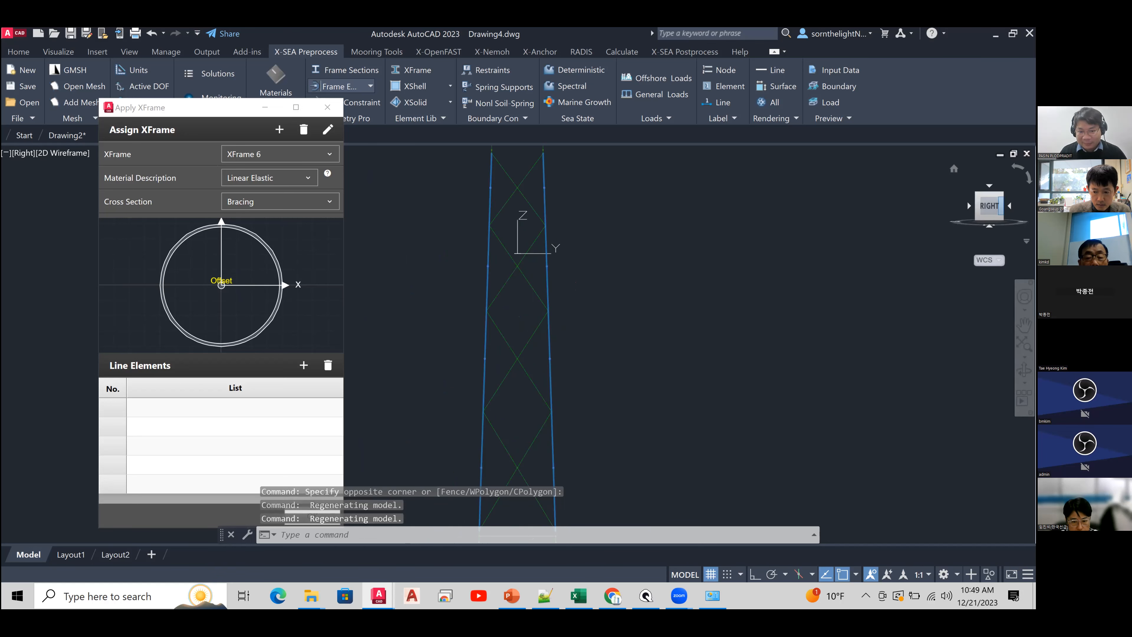
pyautogui.moveTo(592, 450); pyautogui.dragTo(573, 433, button='middle')
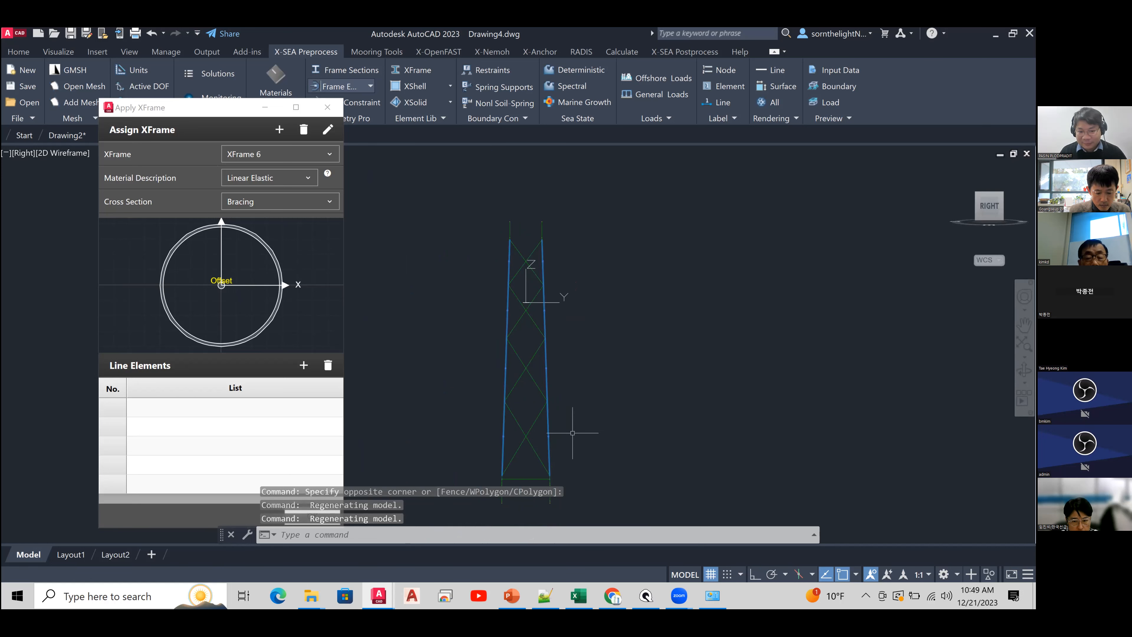
pyautogui.moveTo(544, 481); pyautogui.dragTo(541, 471, button='middle')
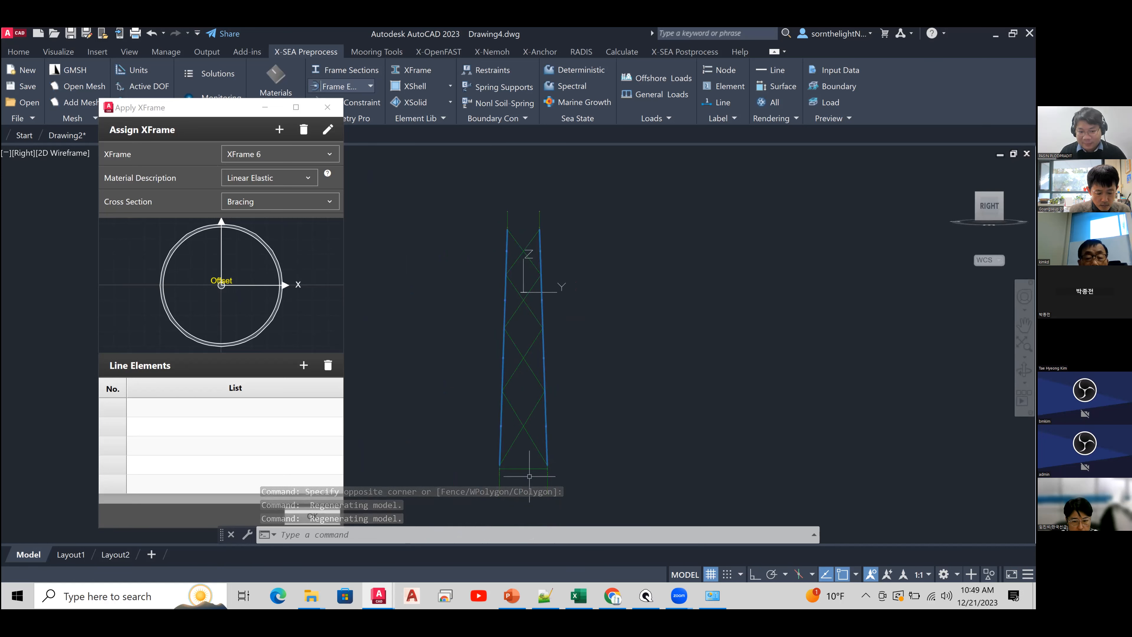
pyautogui.click(543, 459)
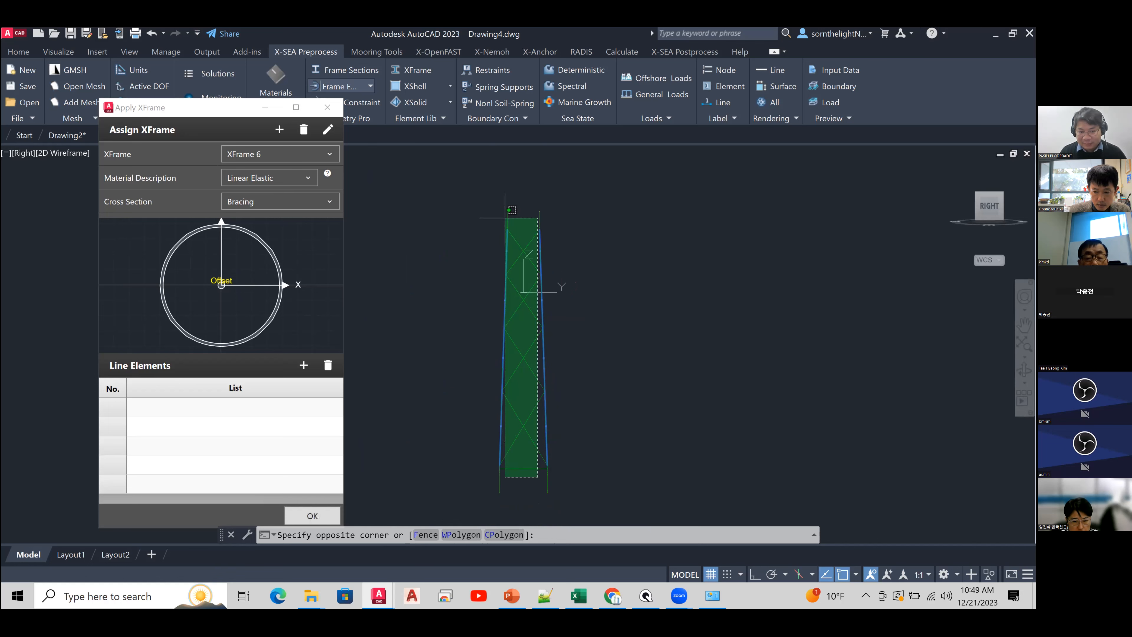
pyautogui.click(510, 228)
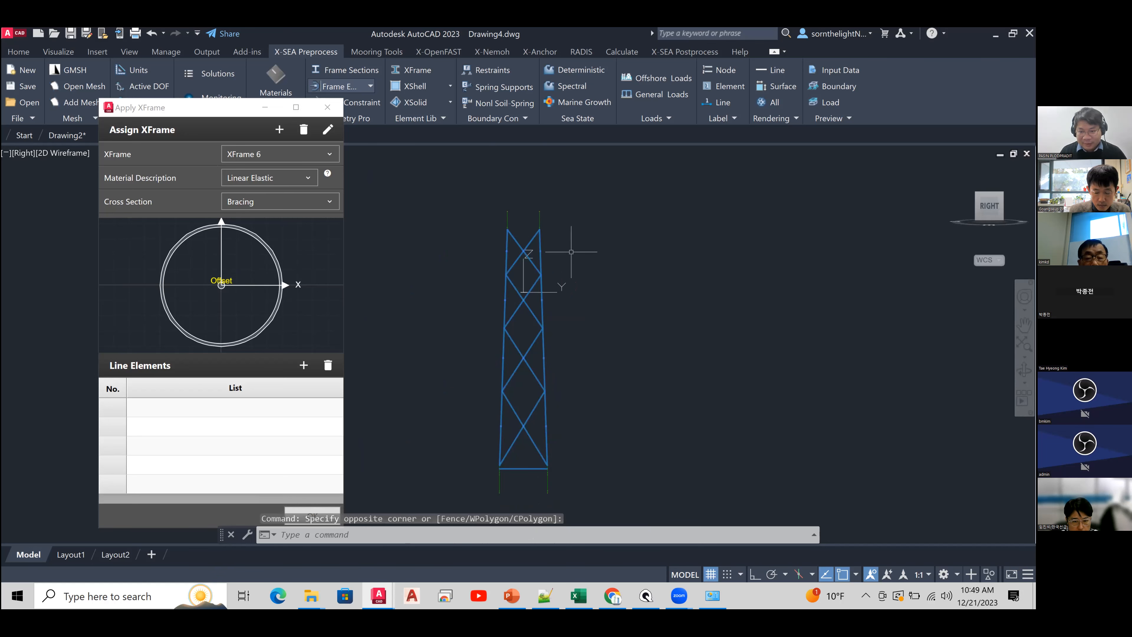
# - Check the bracing selection in 3D, add it to XFrame 6's line elements and close the Apply XFrame dialog
pyautogui.keyDown('shift'); pyautogui.moveTo(522, 347); pyautogui.dragTo(525, 346, button='middle'); pyautogui.keyUp('shift')
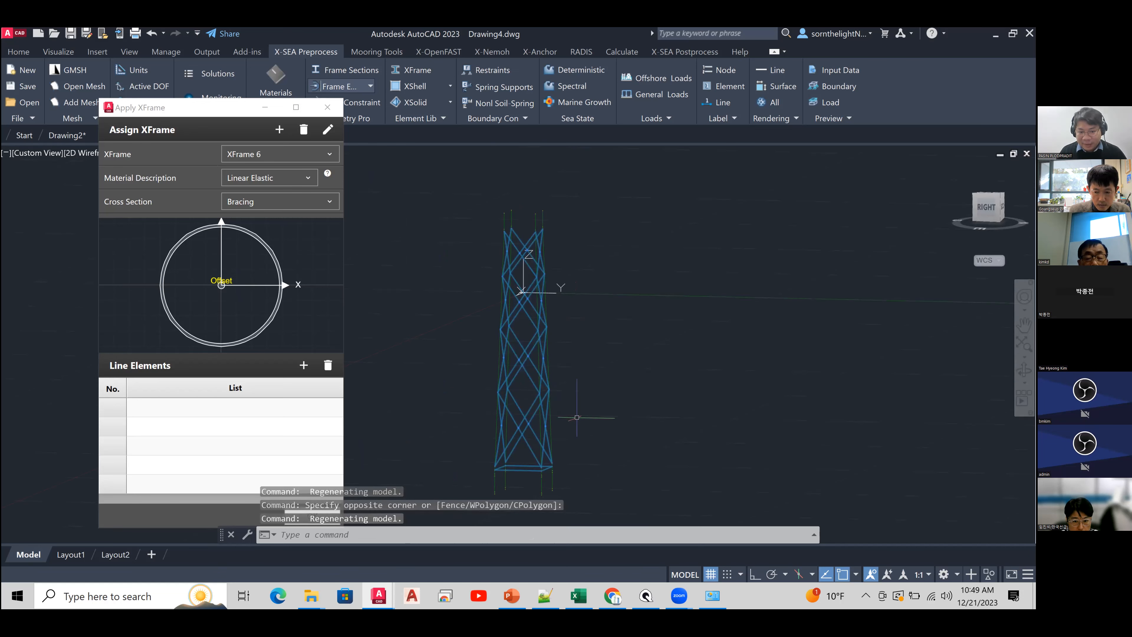
pyautogui.moveTo(997, 207); pyautogui.dragTo(985, 216)
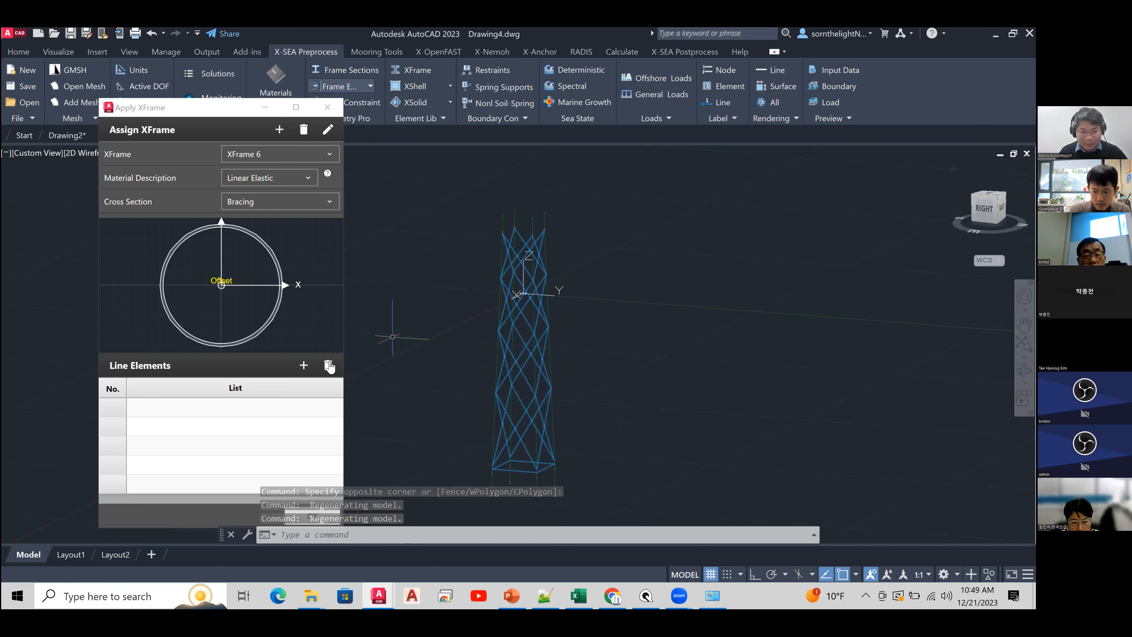
pyautogui.click(303, 365)
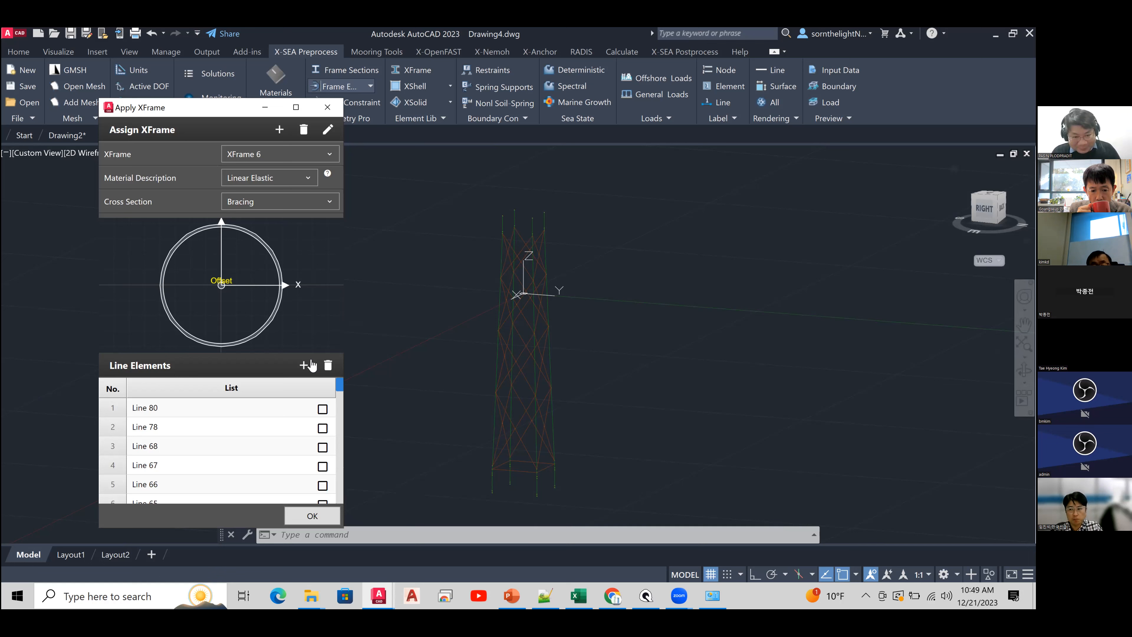
pyautogui.click(328, 108)
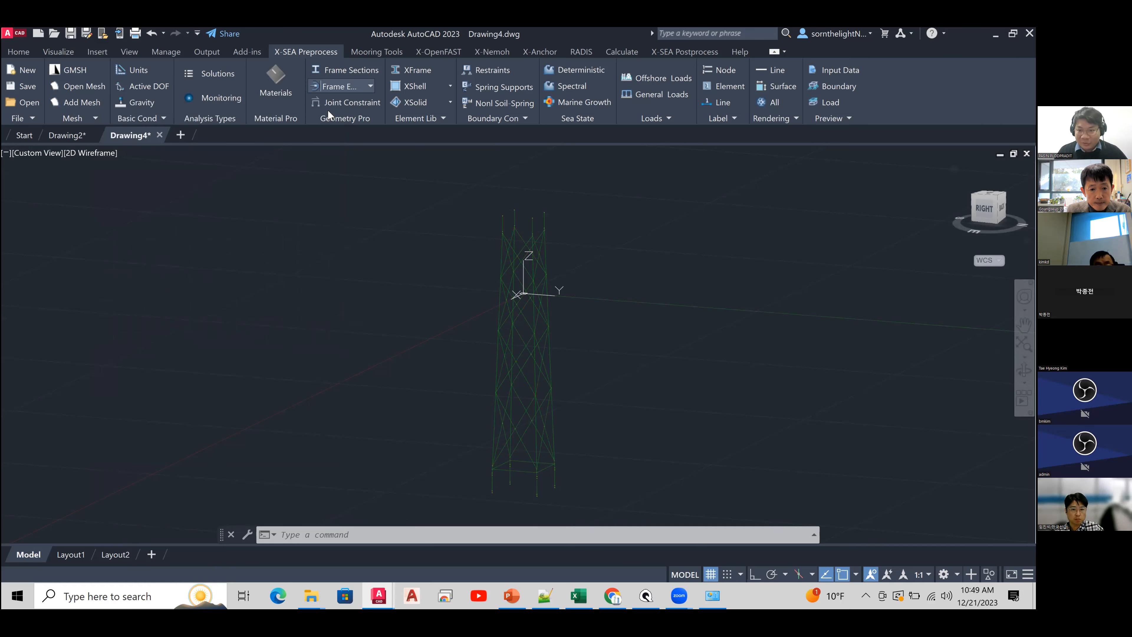
# - Turn on line/frame rendering and preview the jacket in the Realistic and Shades of Gray visual styles
pyautogui.click(781, 88)
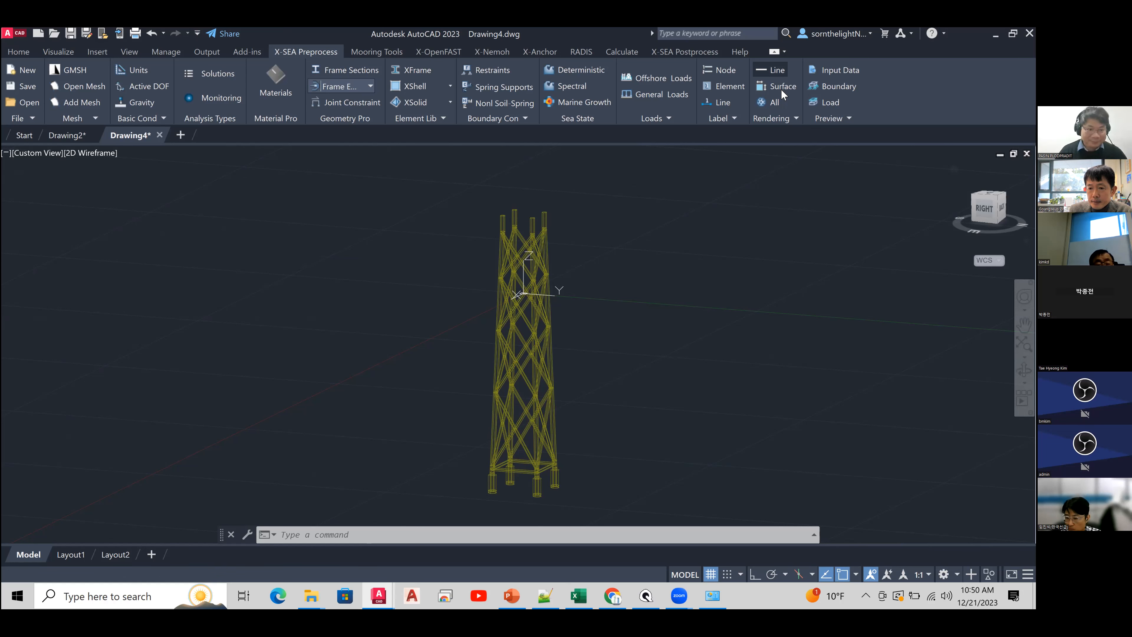
pyautogui.click(86, 152)
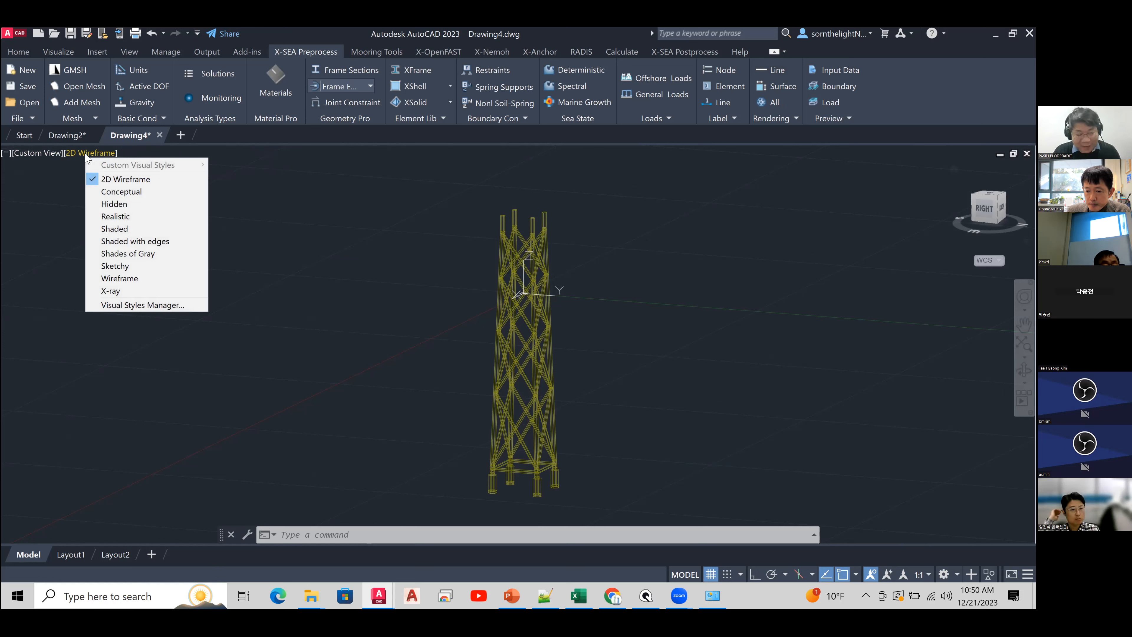
pyautogui.click(147, 217)
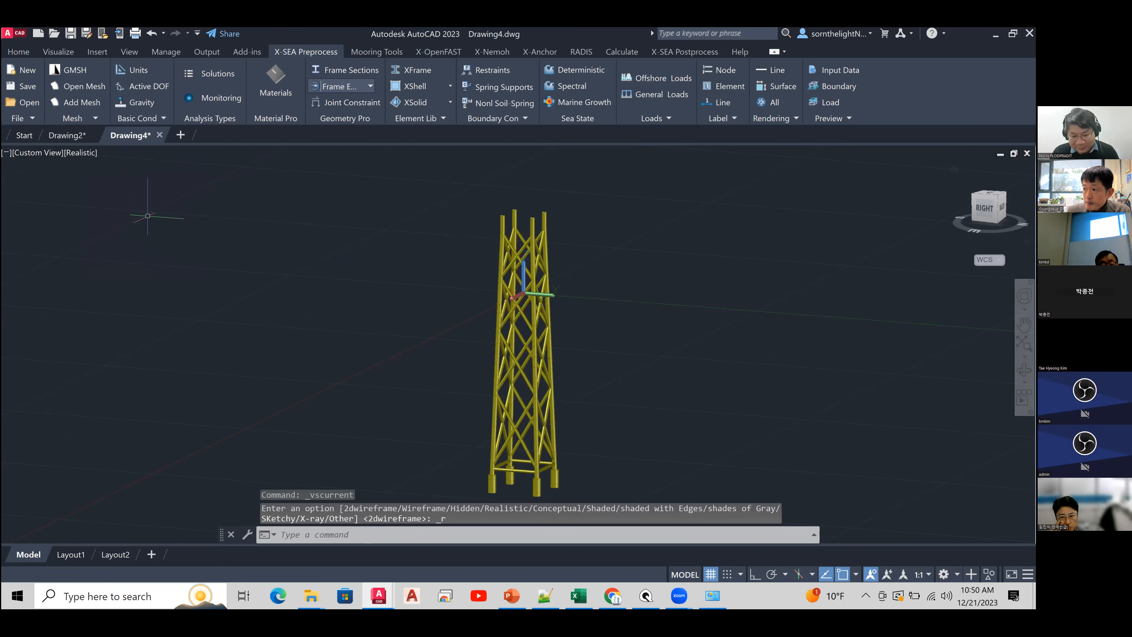
pyautogui.click(77, 152)
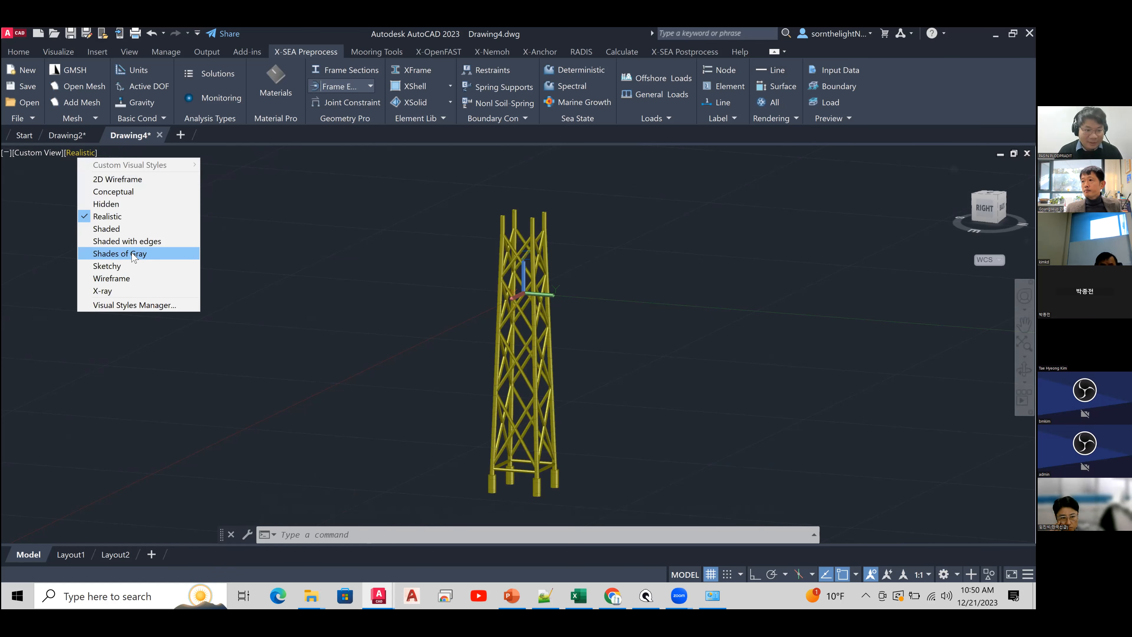
pyautogui.click(132, 254)
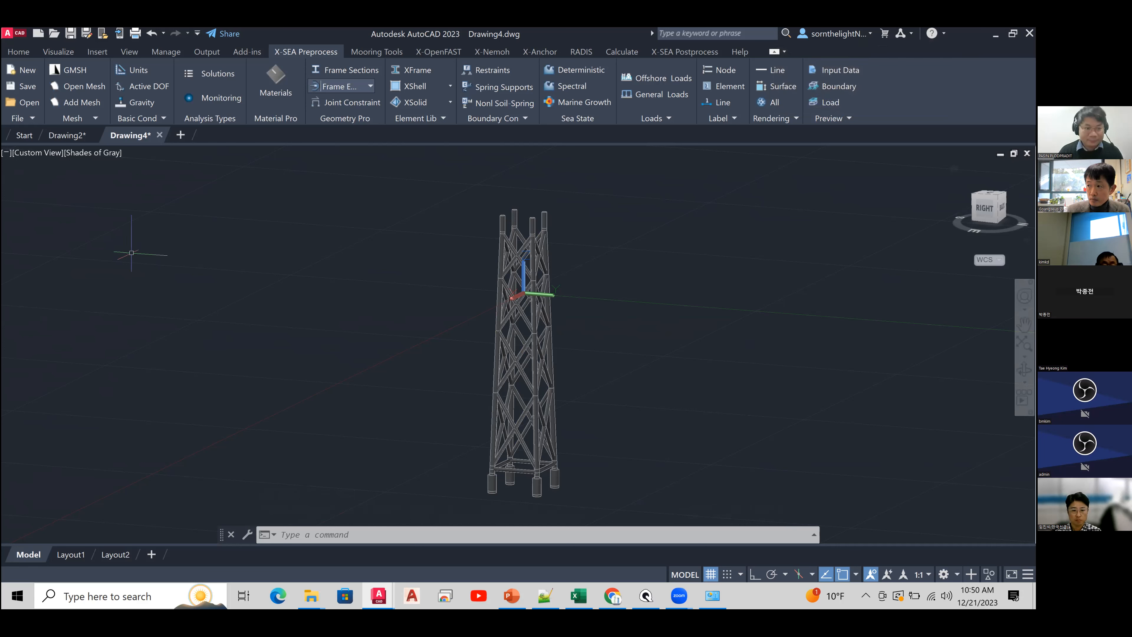
# - Restore the 2D Wireframe visual style and turn off line/frame rendering
pyautogui.click(114, 152)
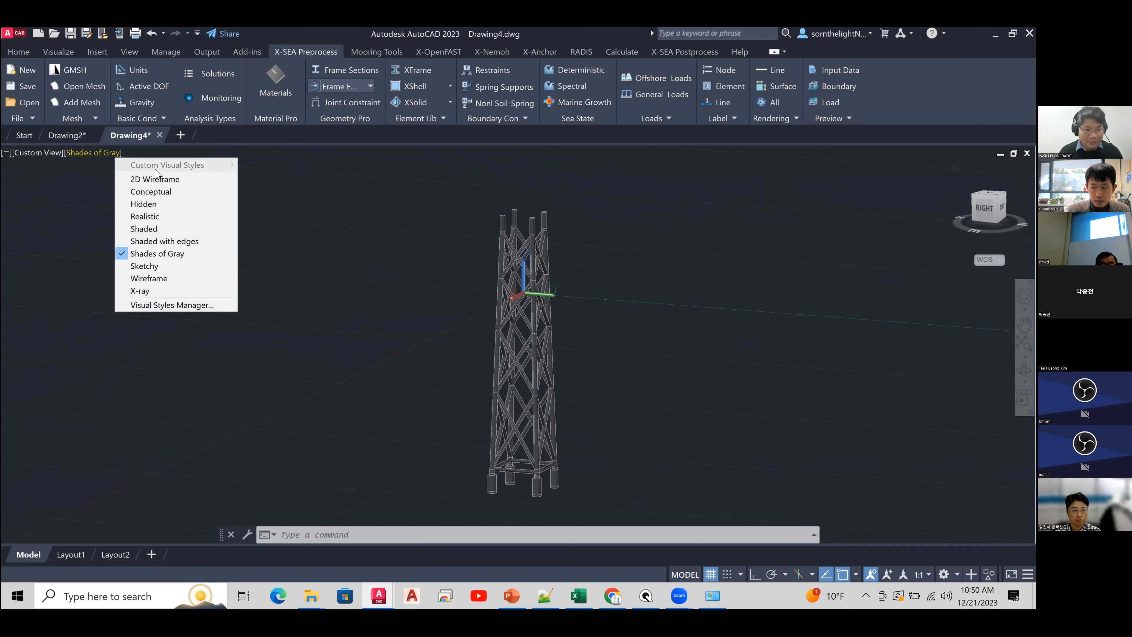
pyautogui.click(155, 179)
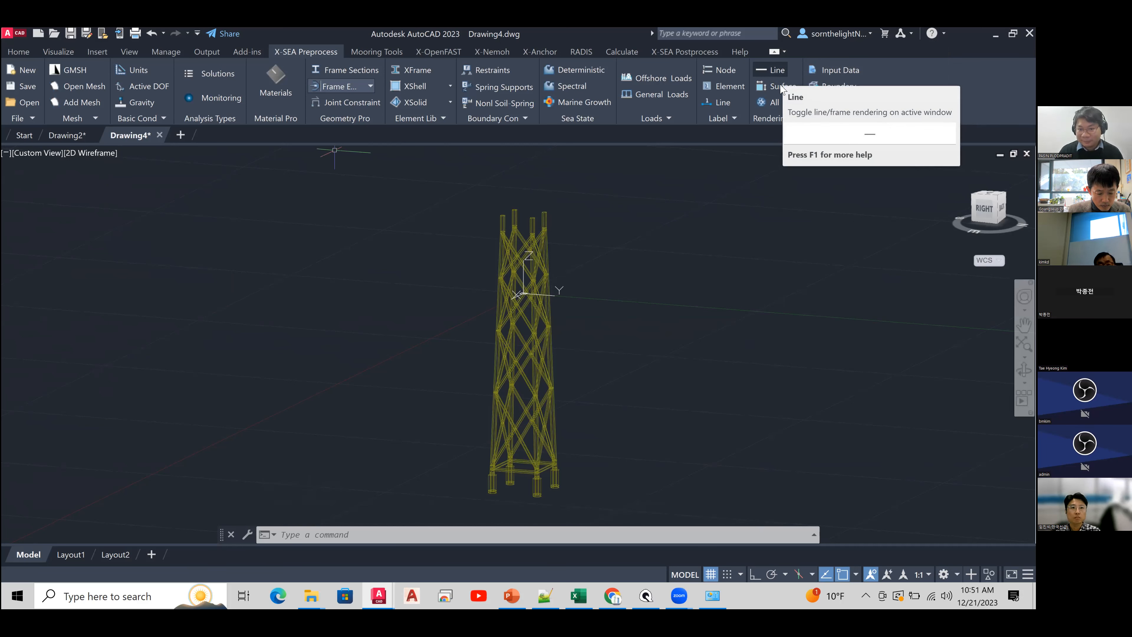
pyautogui.click(780, 88)
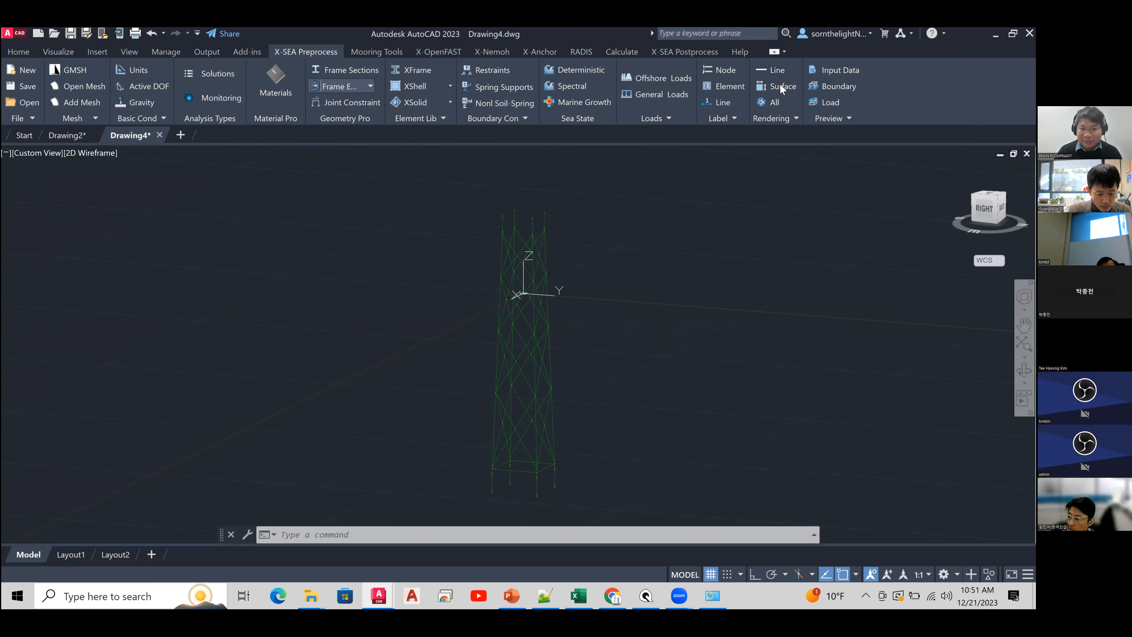
pyautogui.click(192, 165)
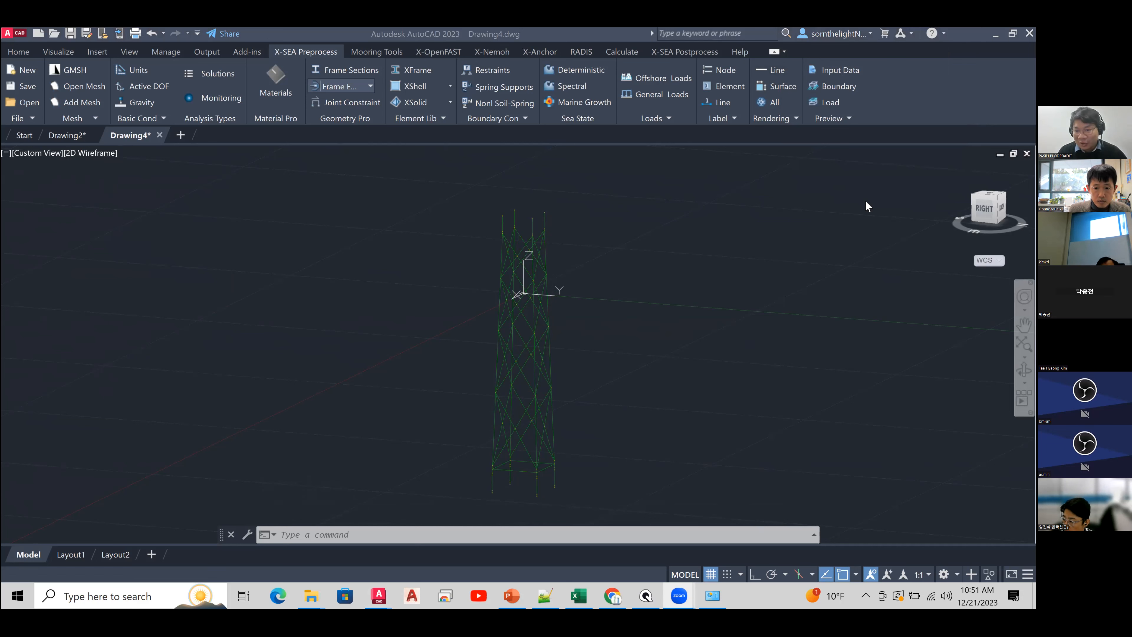
# - Set the model to the right view and open the Restraints settings
pyautogui.click(984, 208)
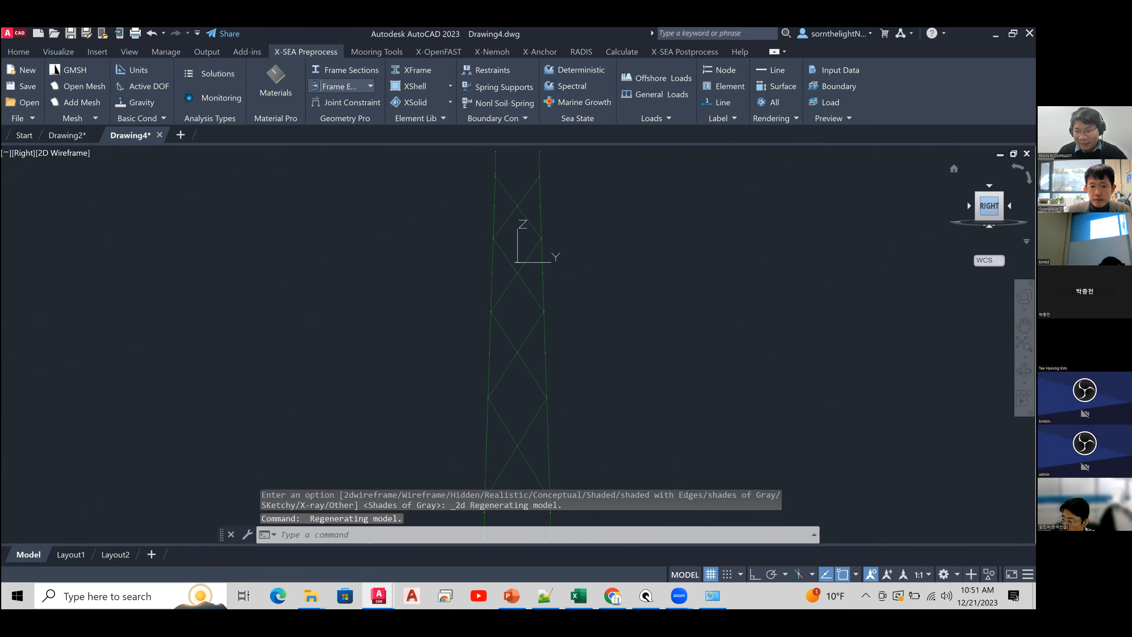
pyautogui.moveTo(523, 393); pyautogui.dragTo(522, 304, button='middle')
pyautogui.scroll(-2, 526, 350)
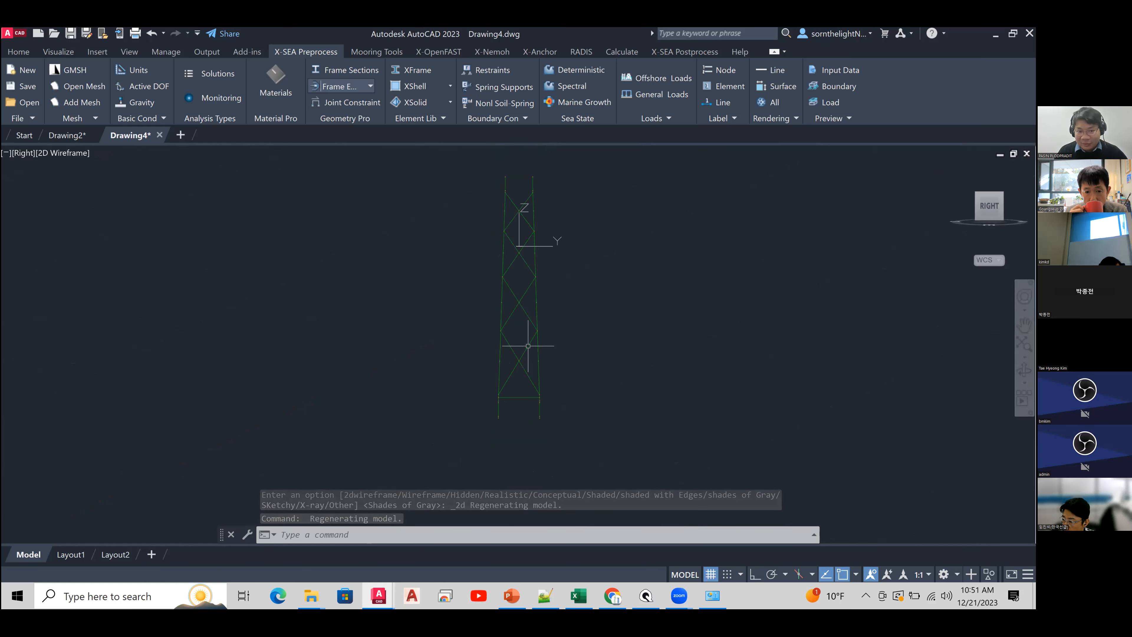
pyautogui.click(492, 71)
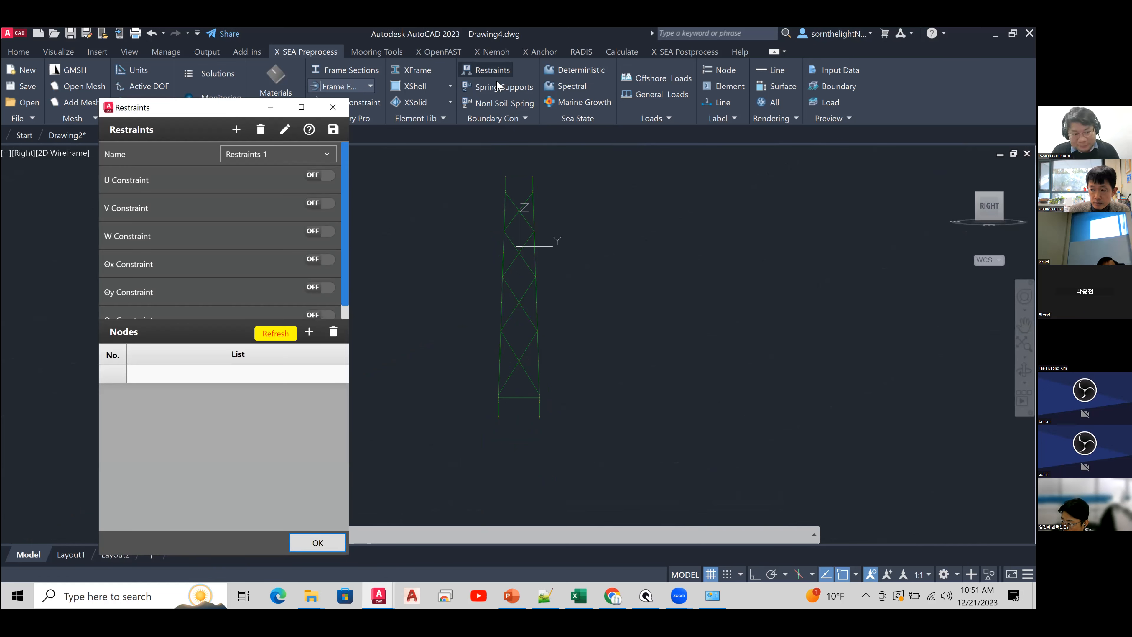
pyautogui.click(332, 333)
pyautogui.click(262, 376)
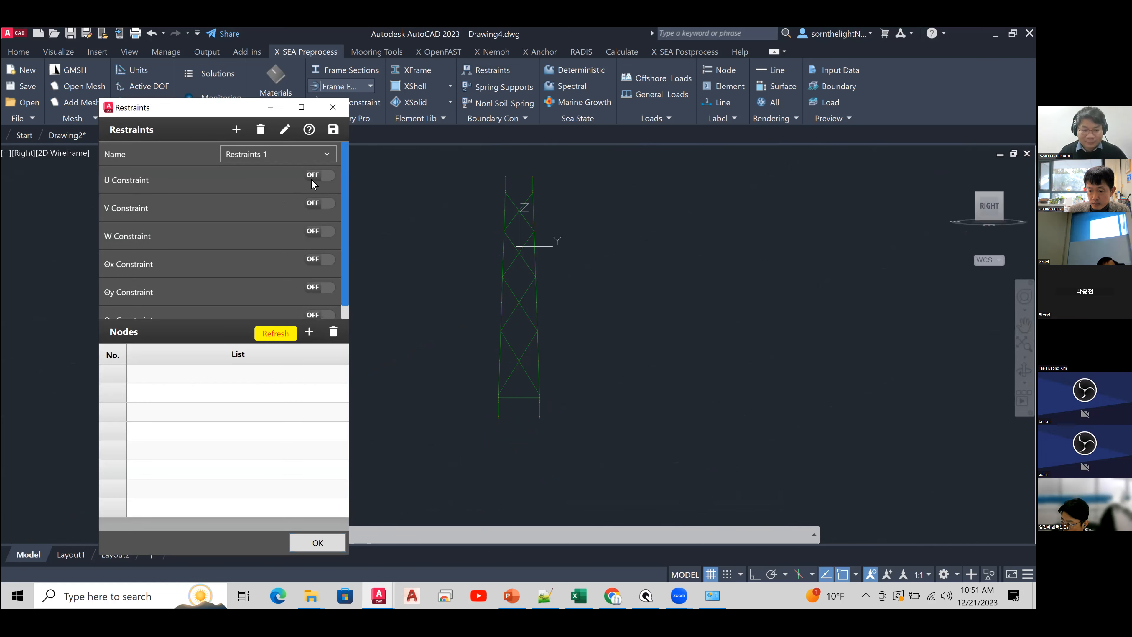
# - Turn on the U, V, W, Θx, Θy and Θz constraints for Restraints 1
pyautogui.moveTo(346, 160)
pyautogui.mouseDown()
pyautogui.moveTo(349, 185)
pyautogui.moveTo(344, 156)
pyautogui.mouseUp()
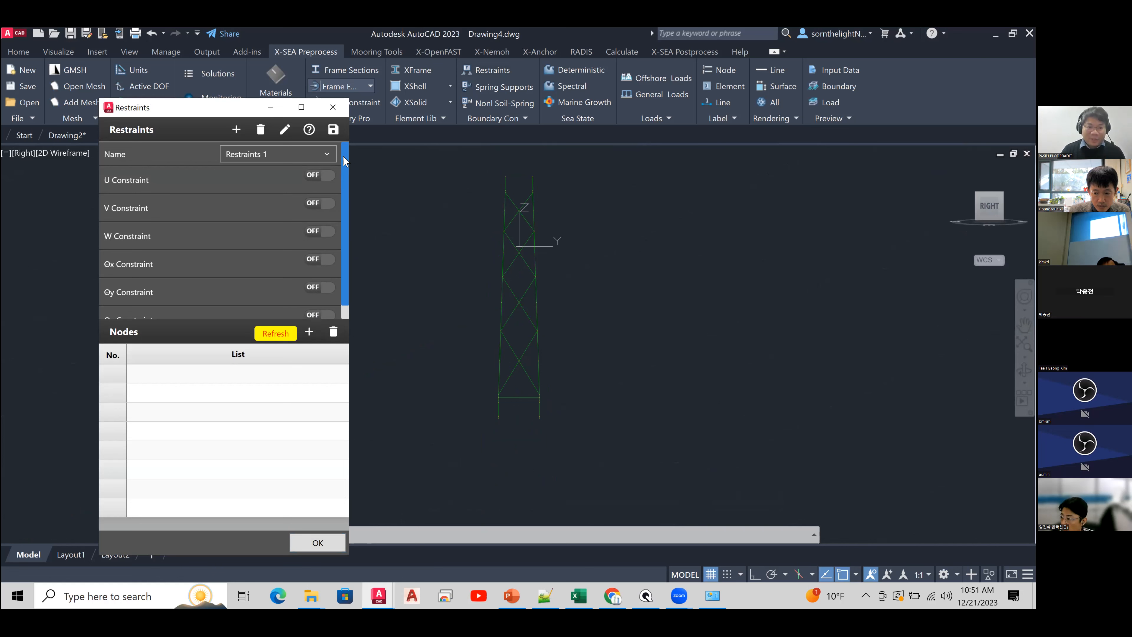
pyautogui.moveTo(347, 168); pyautogui.dragTo(346, 183)
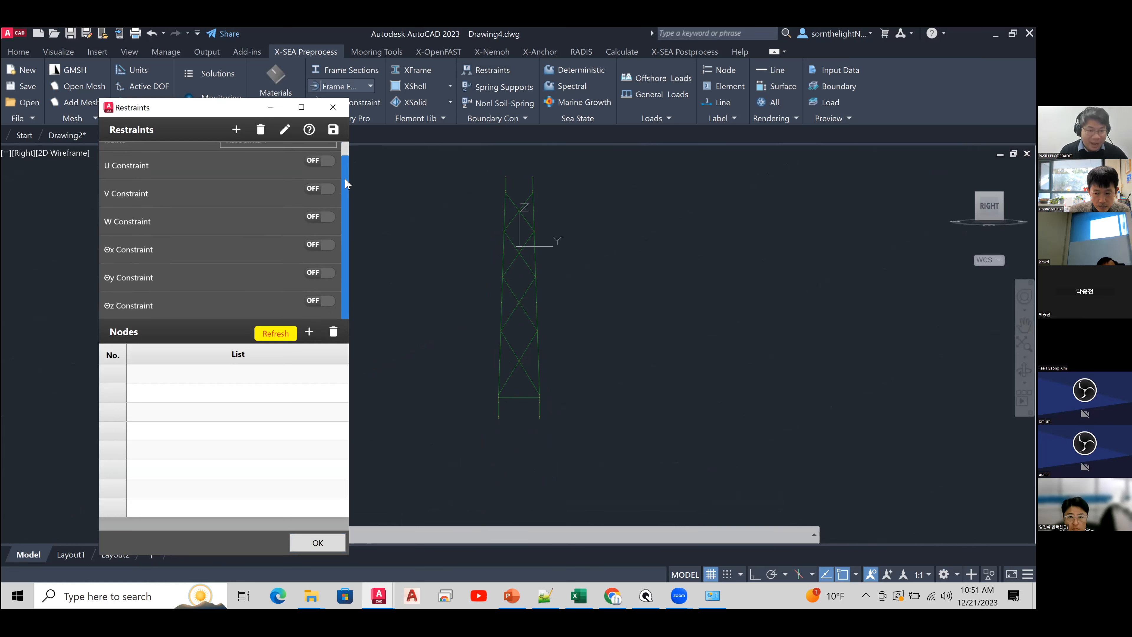
pyautogui.moveTo(345, 178)
pyautogui.mouseDown()
pyautogui.moveTo(346, 156)
pyautogui.moveTo(346, 166)
pyautogui.mouseUp()
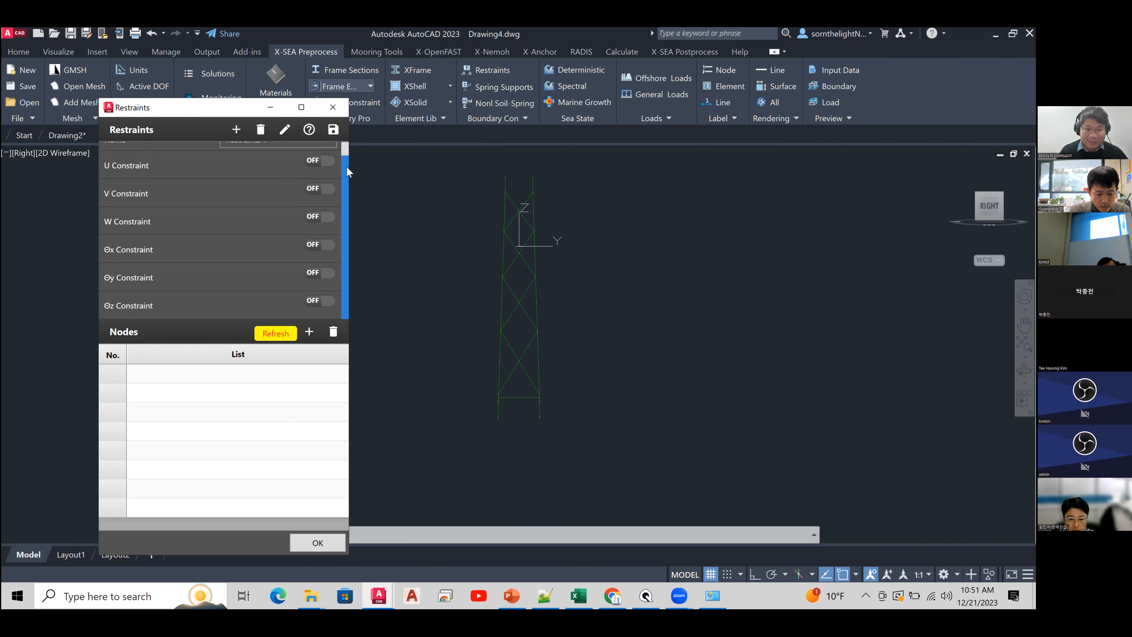
pyautogui.click(320, 162)
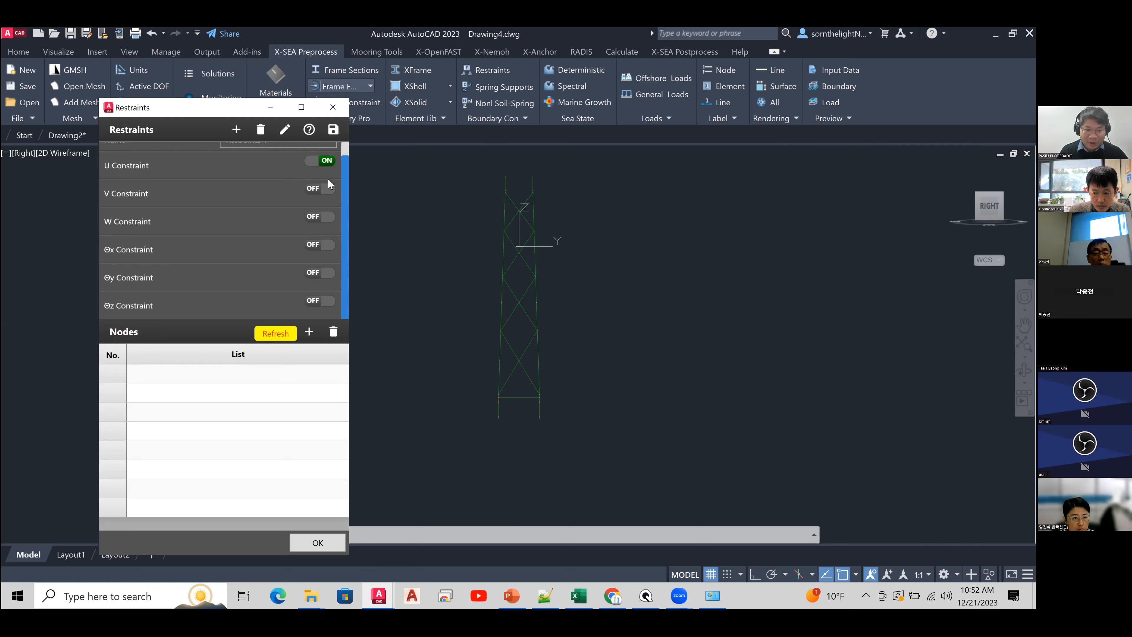
pyautogui.click(321, 217)
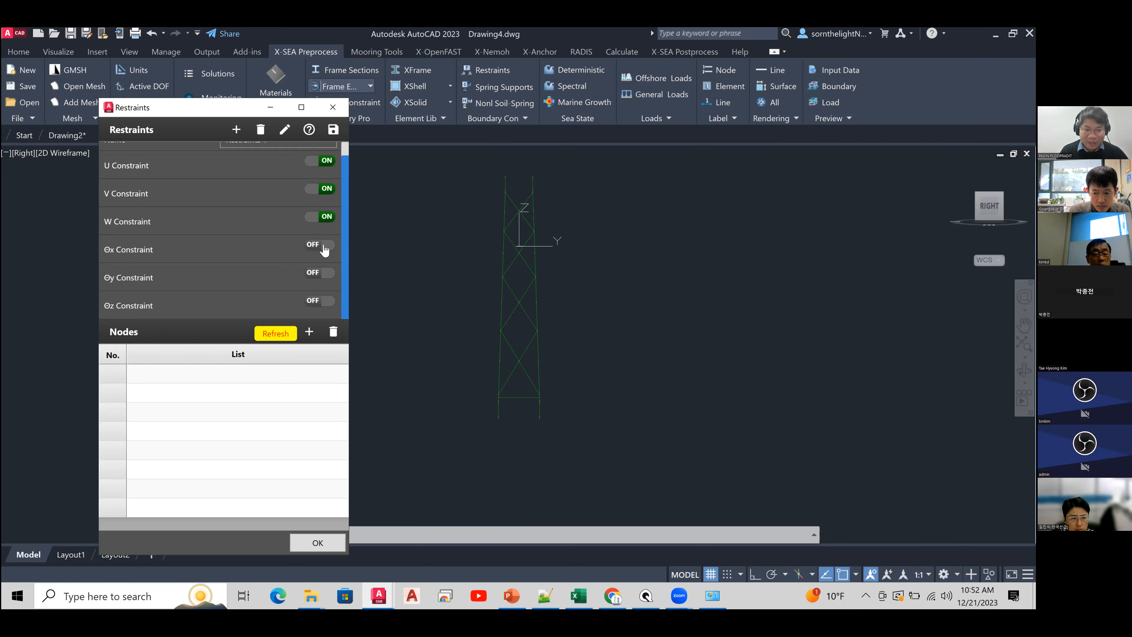
pyautogui.click(323, 273)
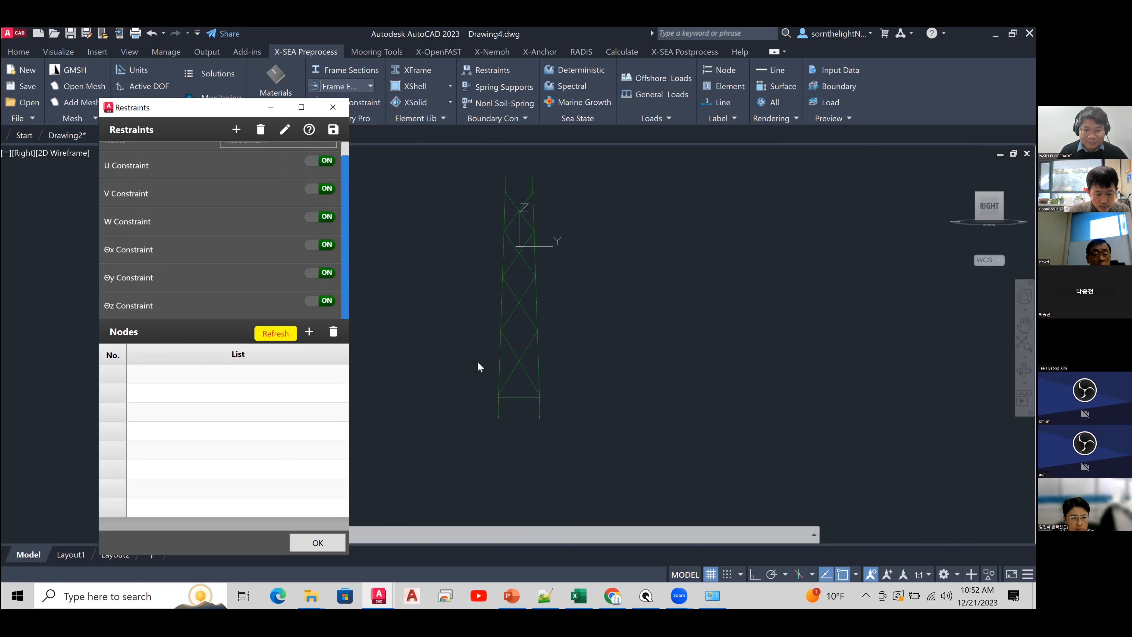
# - Select the bottom end nodes of the jacket legs and add them to the Restraints 1 node list
pyautogui.scroll(4, 504, 371)
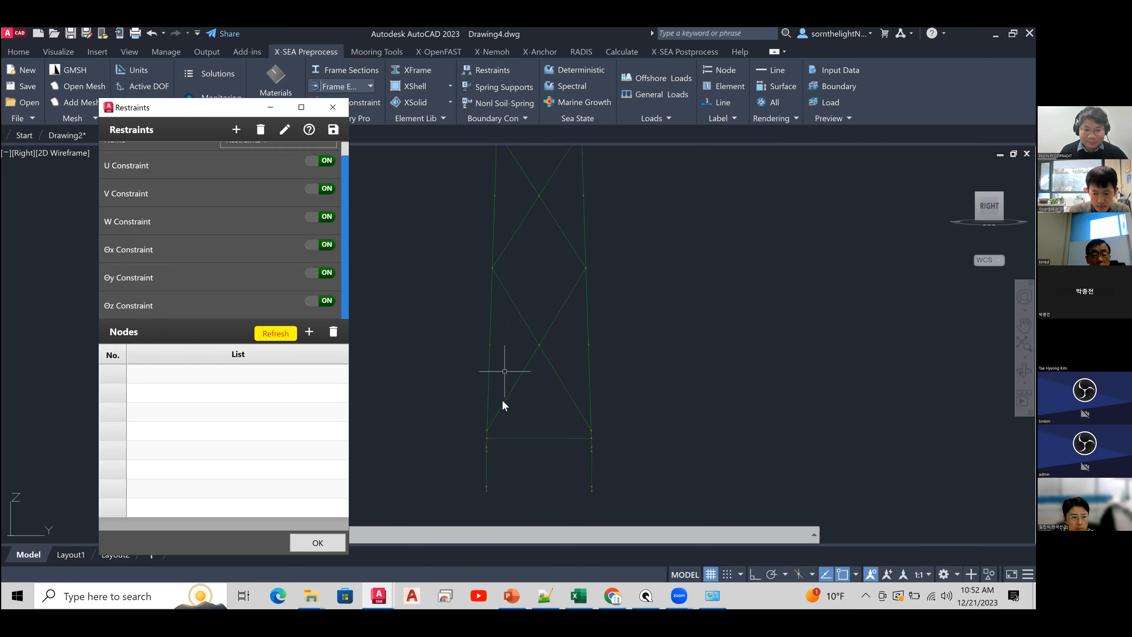
pyautogui.moveTo(498, 417); pyautogui.dragTo(480, 363, button='middle')
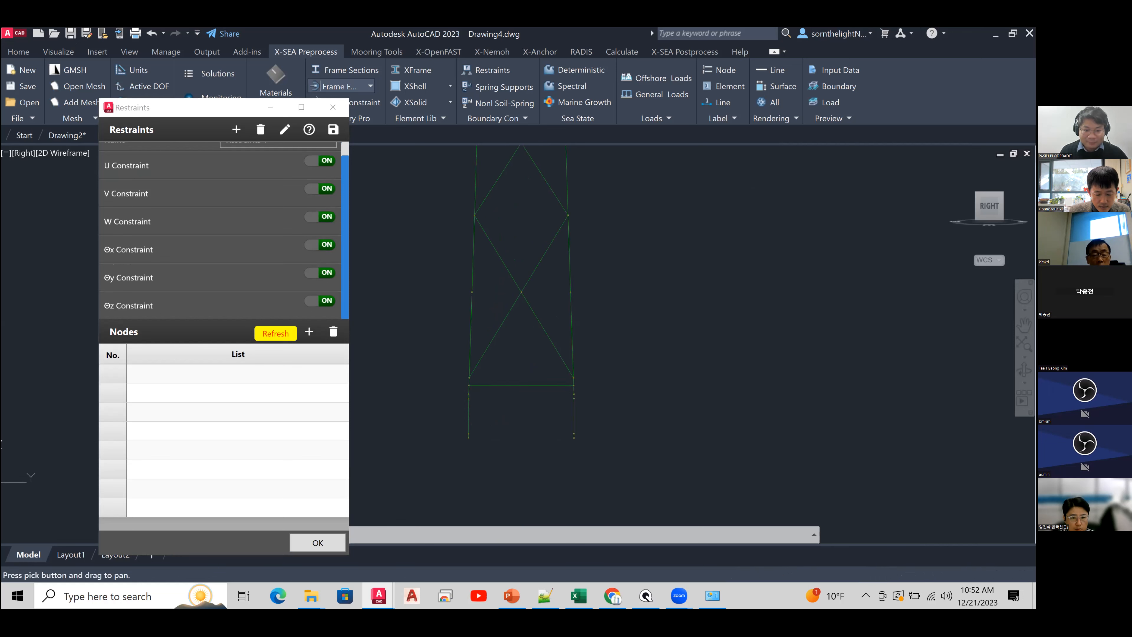
pyautogui.scroll(4, 519, 455)
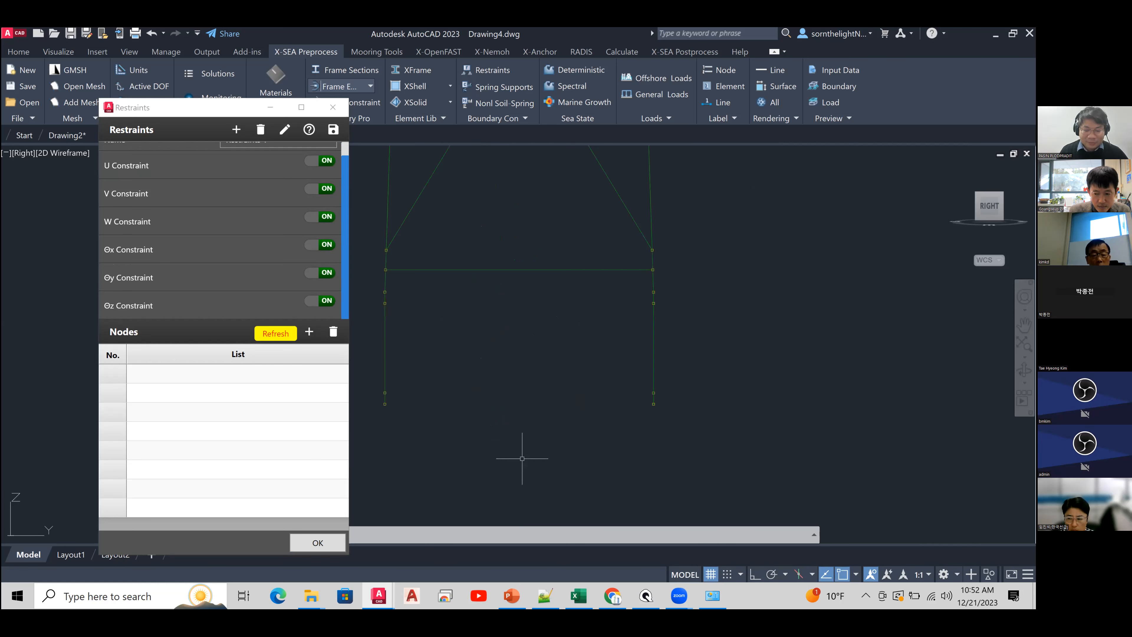
pyautogui.moveTo(533, 444); pyautogui.dragTo(561, 435, button='middle')
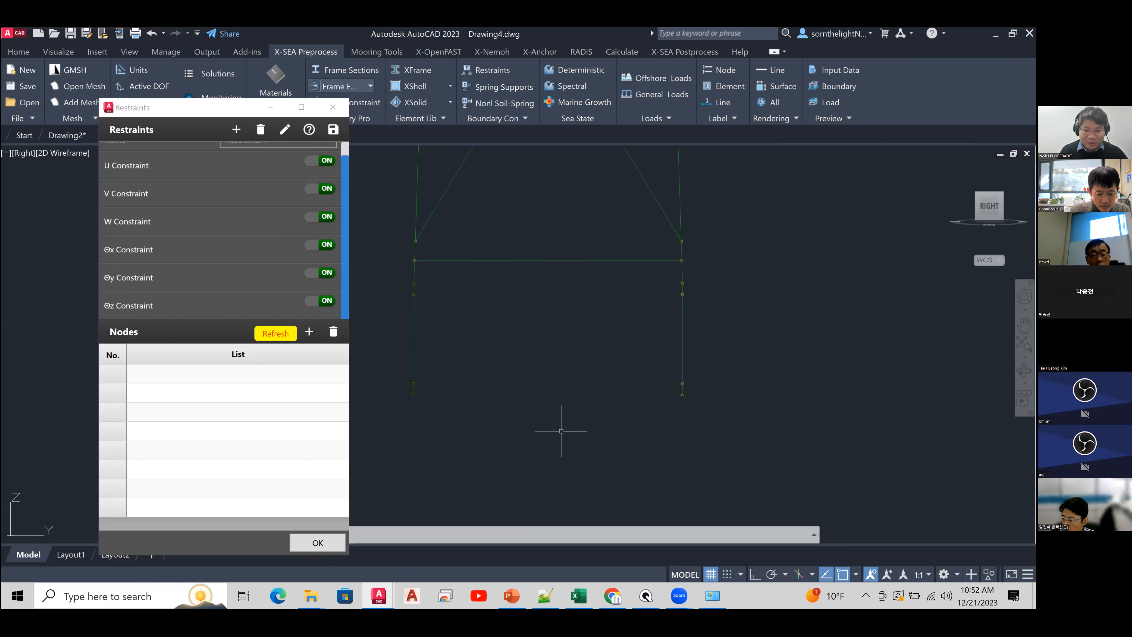
pyautogui.click(699, 445)
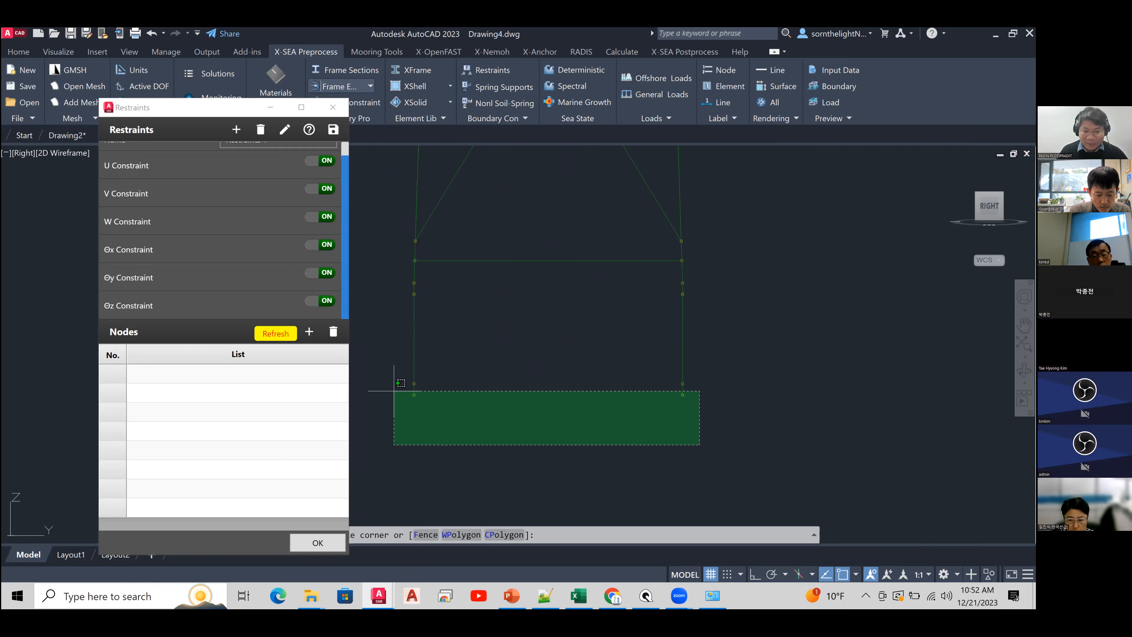
pyautogui.click(393, 391)
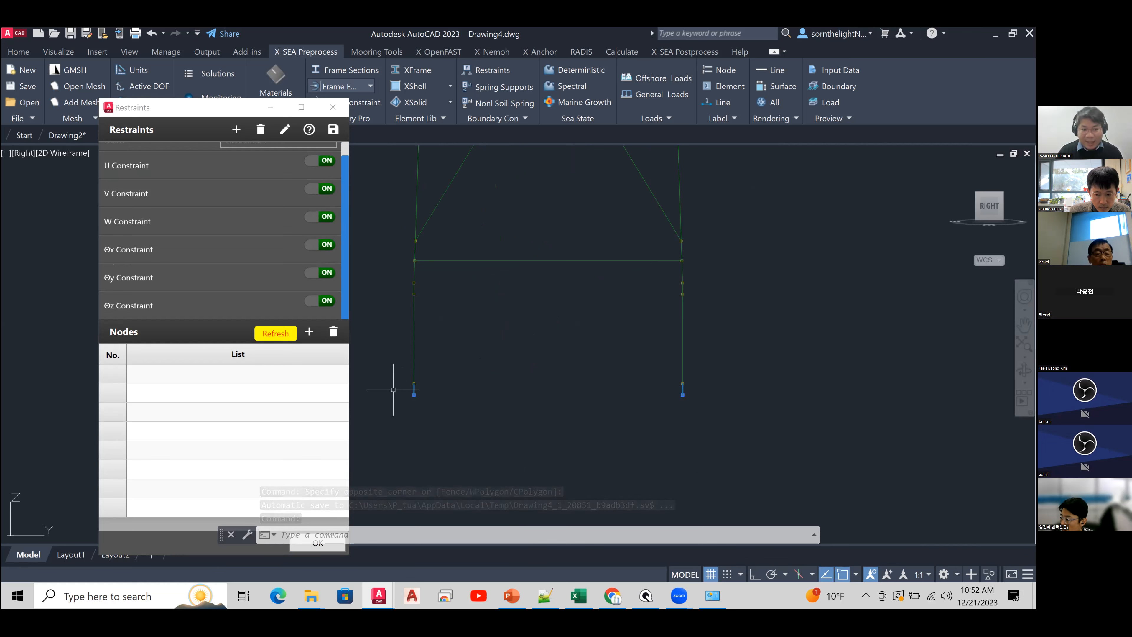
pyautogui.click(314, 335)
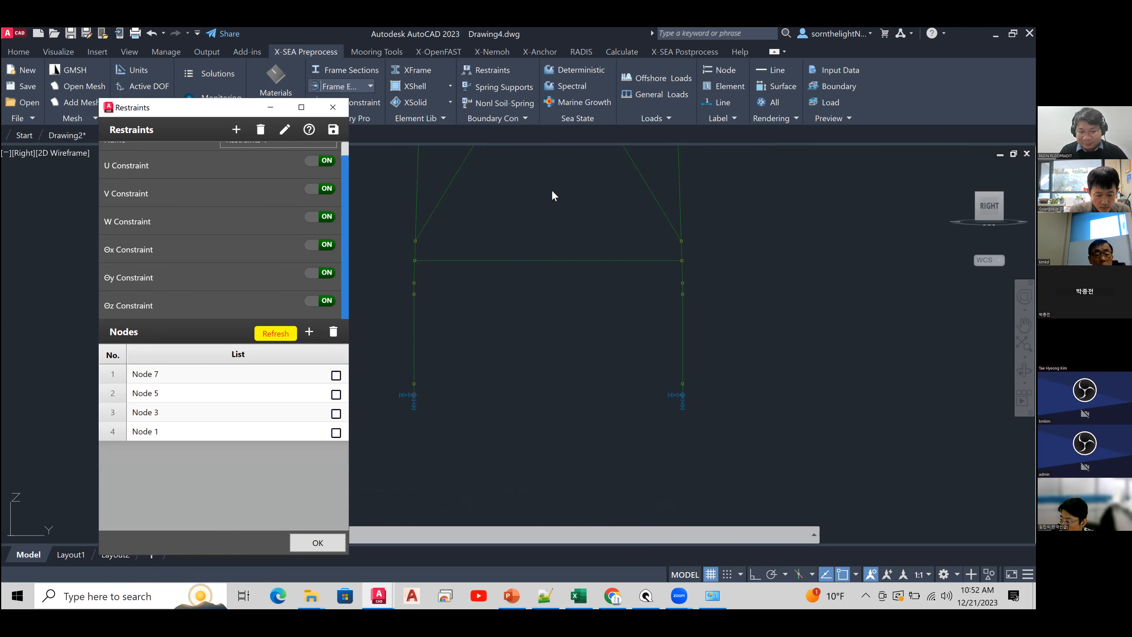
# - Inspect the restraint symbols at the leg bases from an oblique view and close the Restraints settings
pyautogui.moveTo(990, 206); pyautogui.dragTo(977, 209)
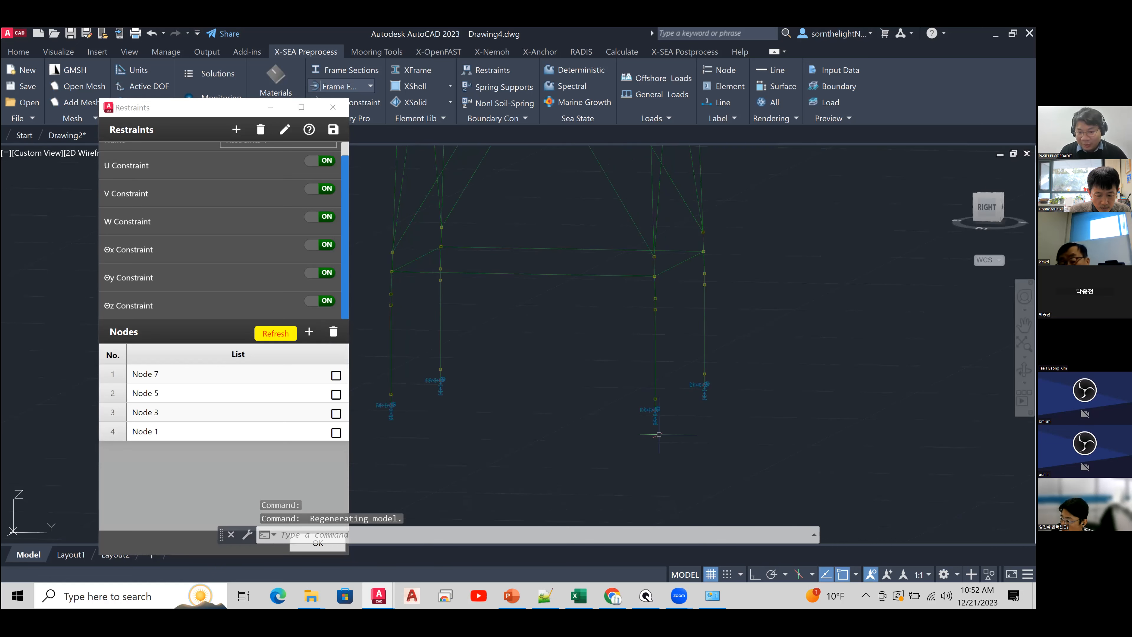
pyautogui.scroll(4, 641, 410)
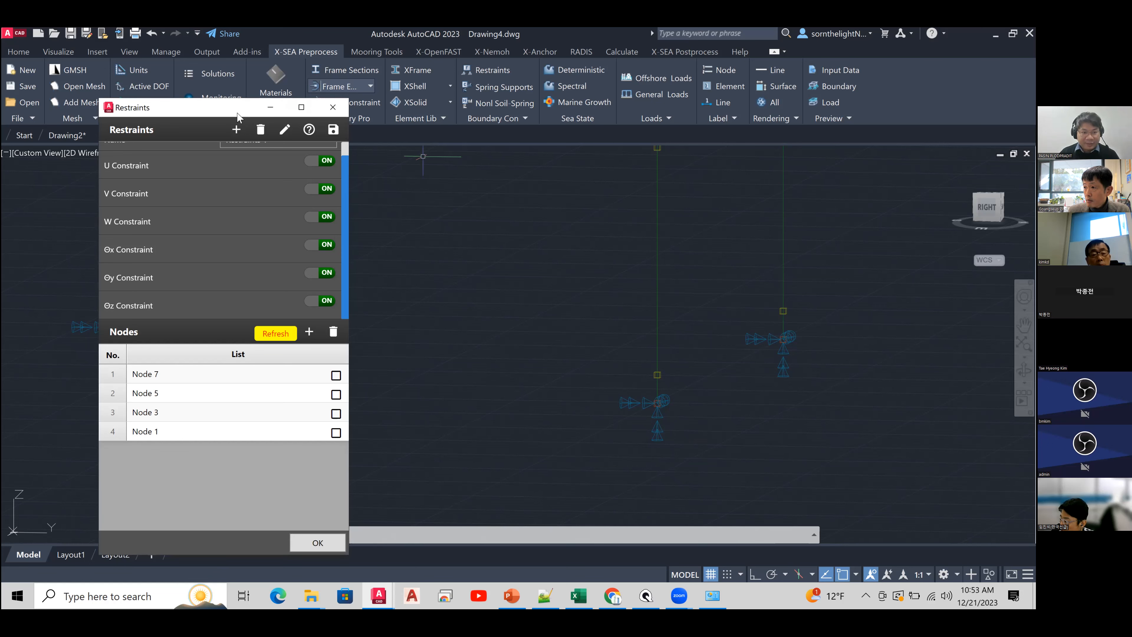
pyautogui.moveTo(248, 102); pyautogui.dragTo(208, 89)
pyautogui.click(298, 92)
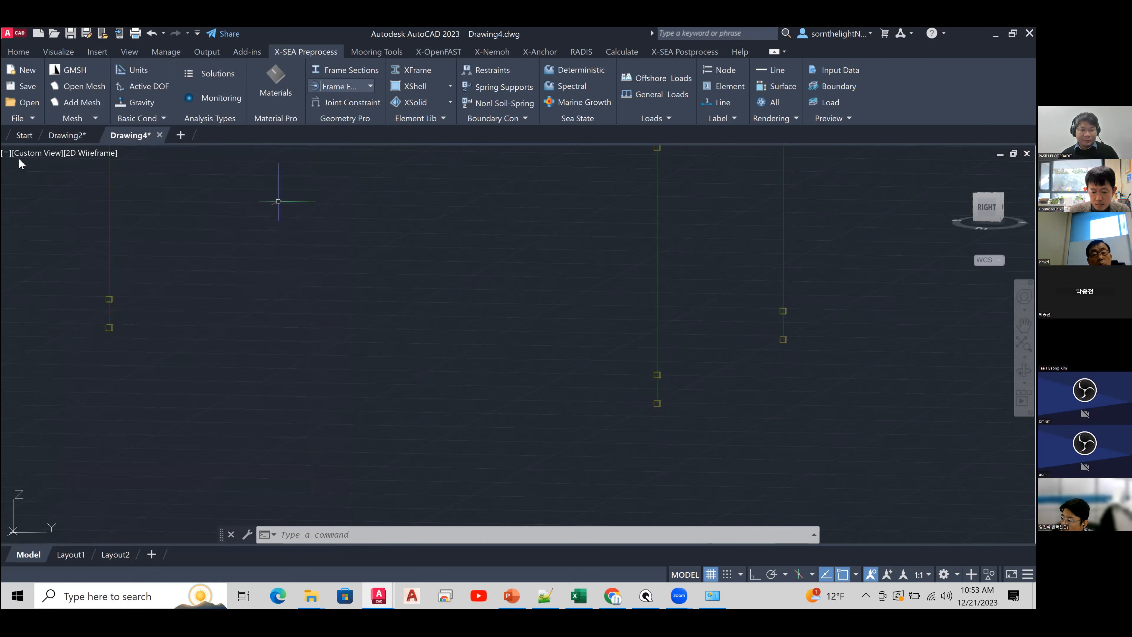
# - Set the model to the SW Isometric view and frame the whole jacket
pyautogui.click(59, 153)
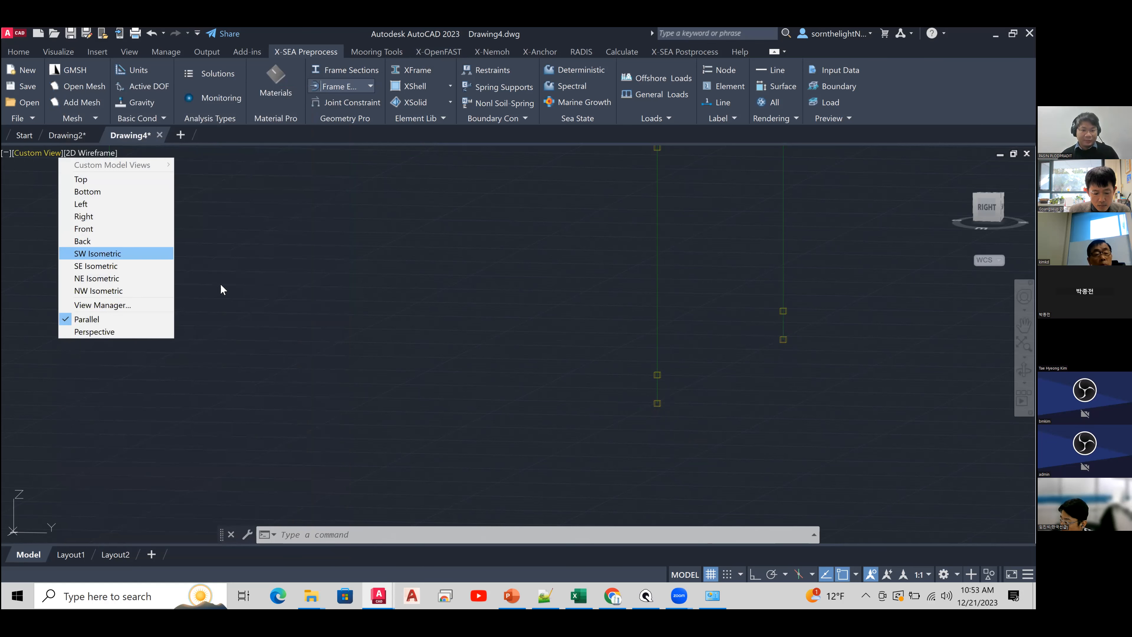
pyautogui.click(98, 253)
pyautogui.moveTo(438, 369); pyautogui.dragTo(419, 324, button='middle')
pyautogui.scroll(-3, 419, 324)
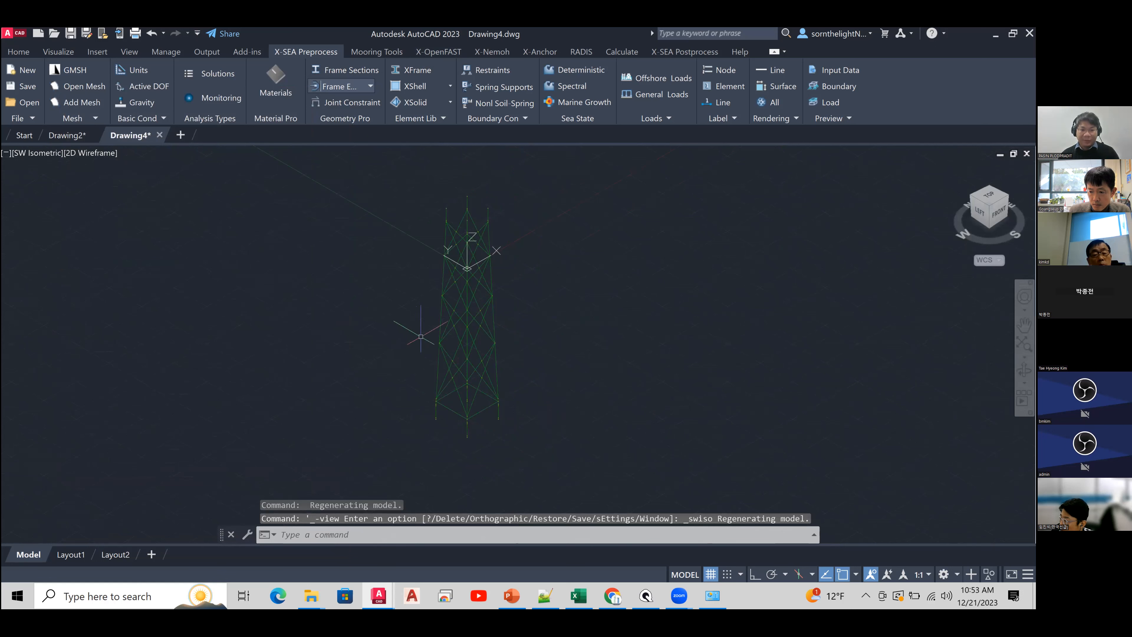
# - Open the X-OpenFAST Primary Control settings, turn on Echo Input Data and set the Error Level to Fatal
pyautogui.click(434, 52)
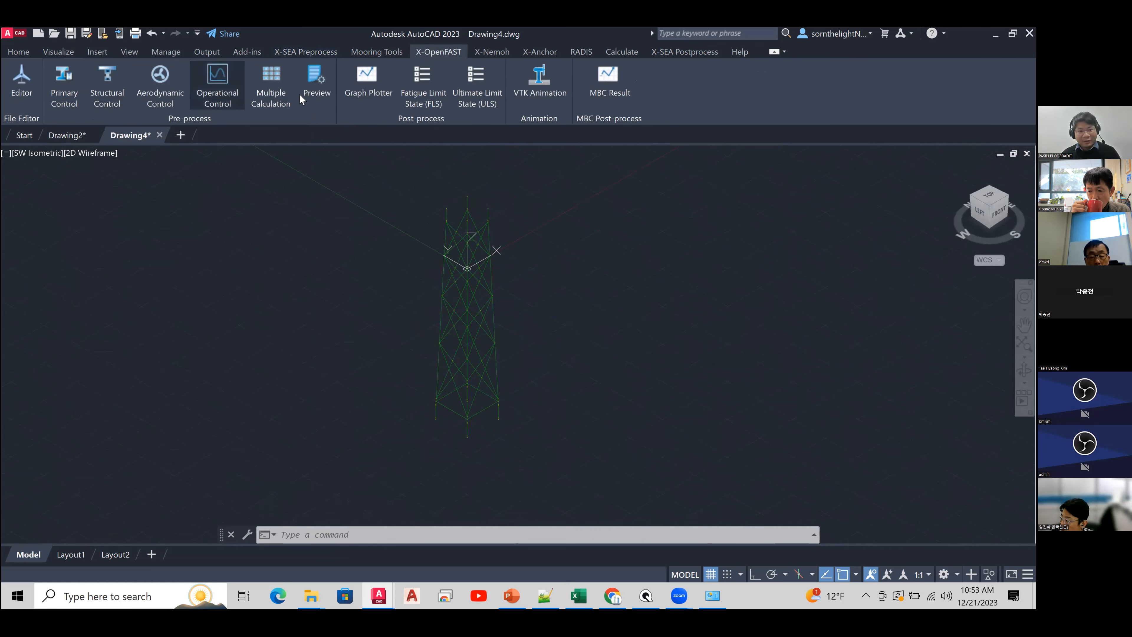
pyautogui.click(79, 88)
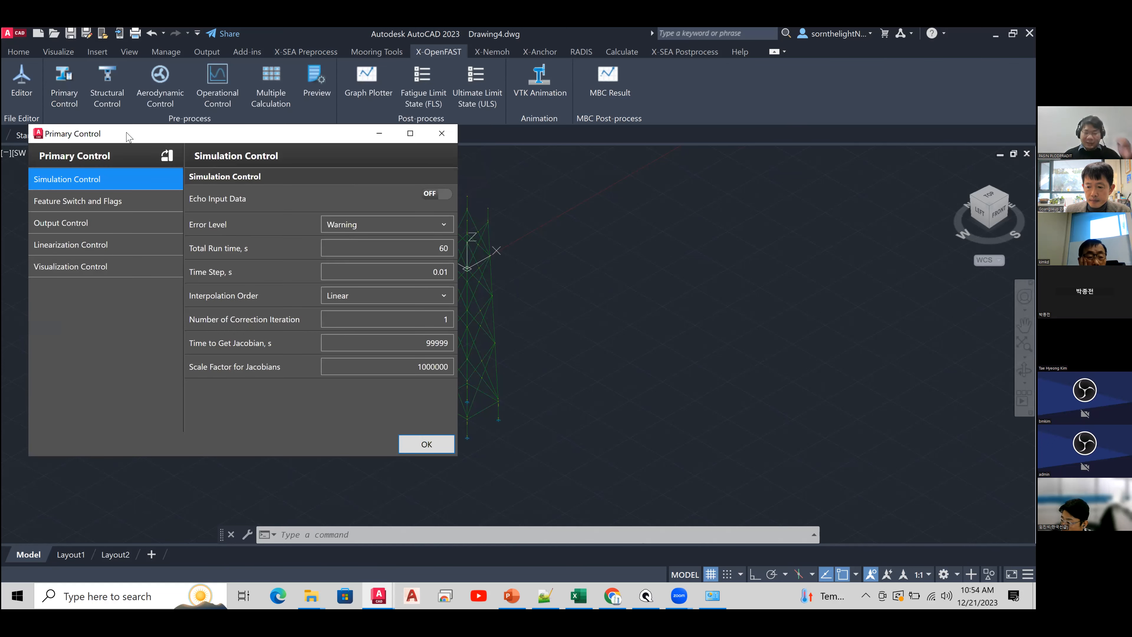
pyautogui.moveTo(196, 142); pyautogui.dragTo(232, 138)
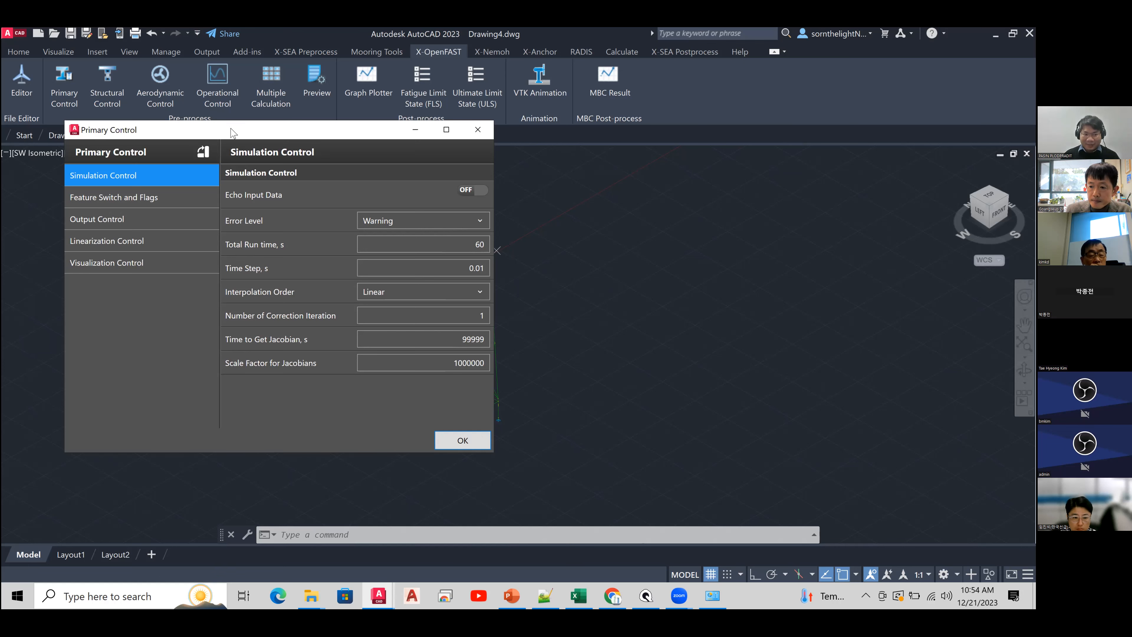
pyautogui.moveTo(237, 133); pyautogui.dragTo(217, 143)
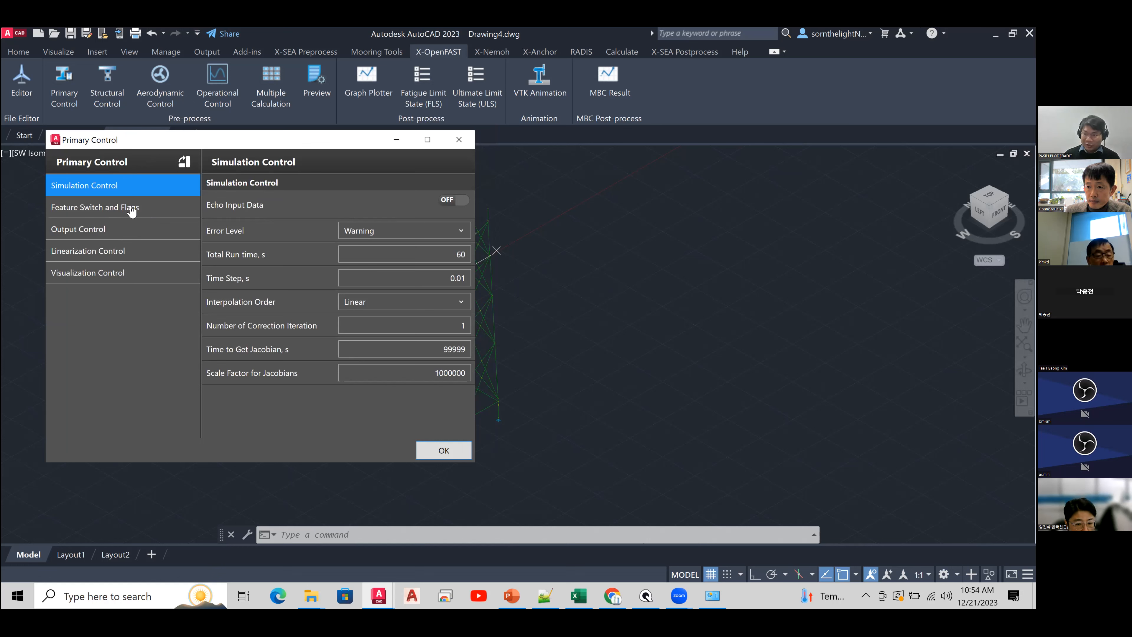
pyautogui.click(446, 202)
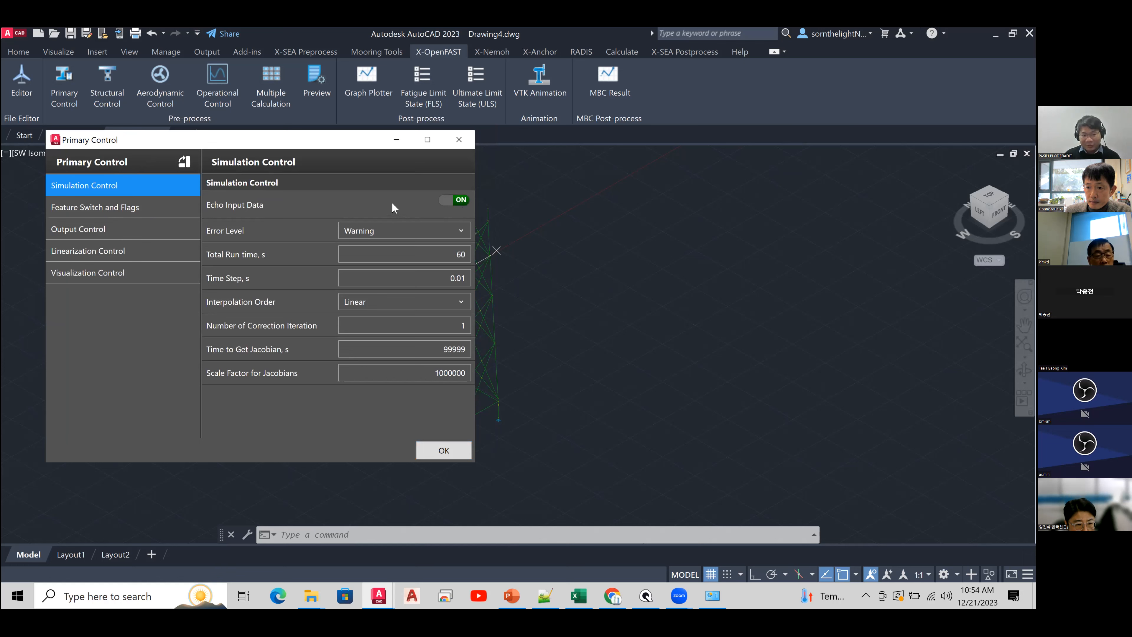
pyautogui.click(388, 237)
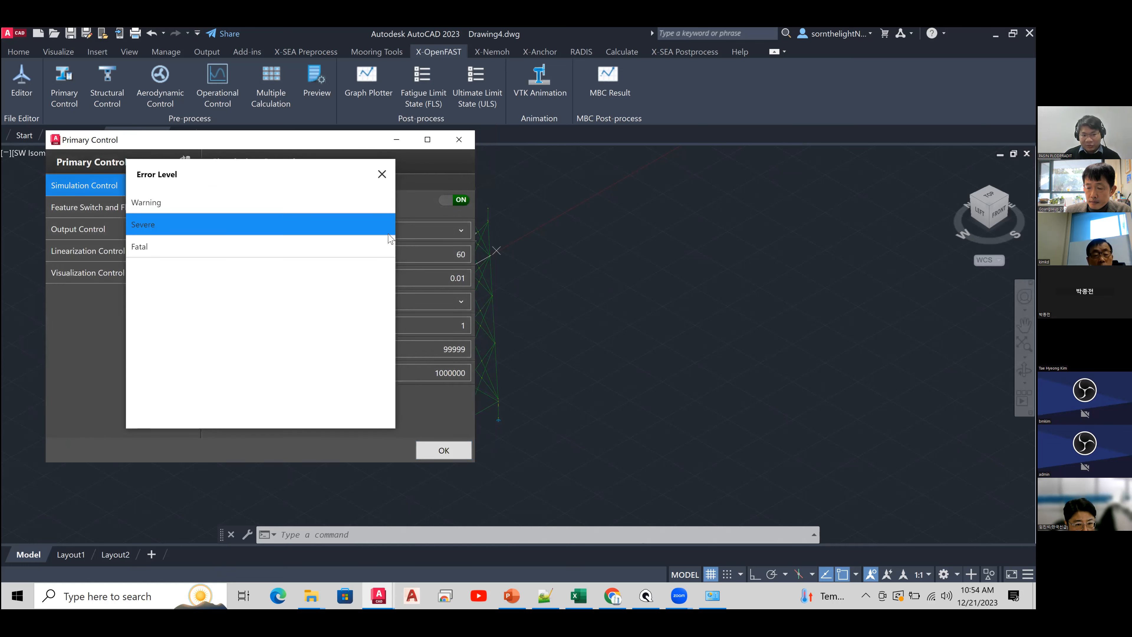
pyautogui.click(316, 255)
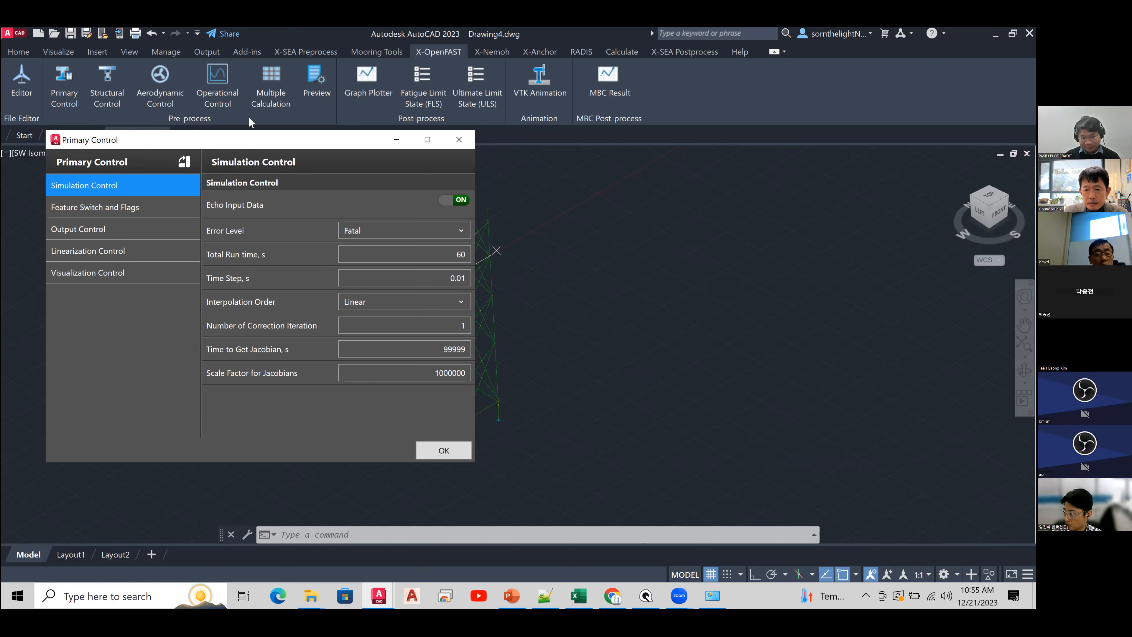
# - Check the total run time and time step fields, and set the Interpolation Order to Quadratic
pyautogui.doubleClick(461, 254)
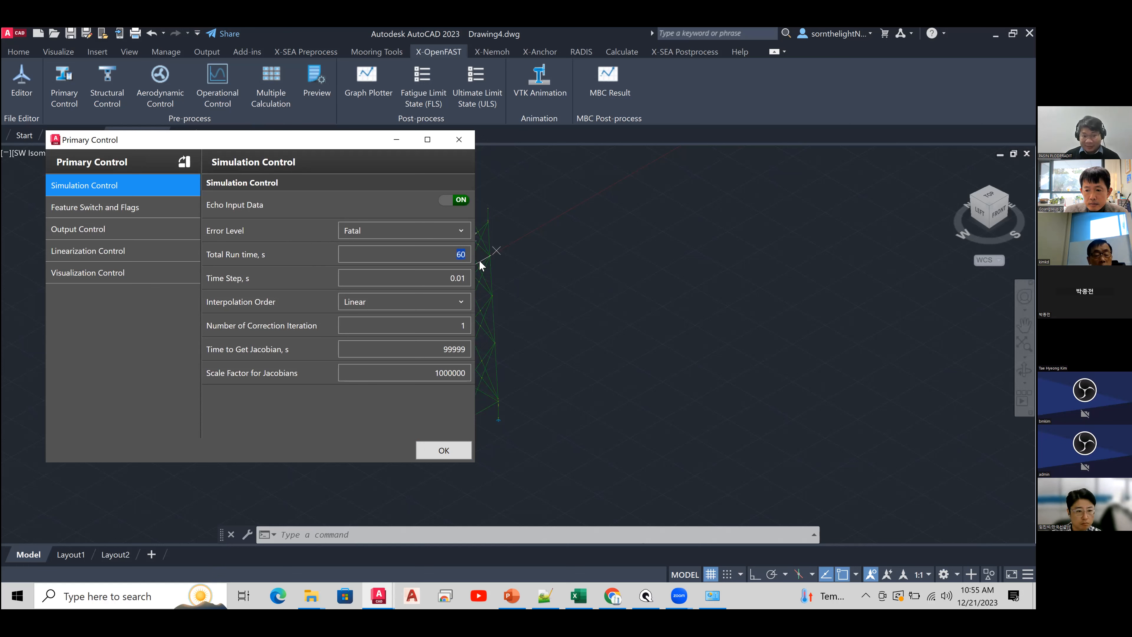
pyautogui.doubleClick(464, 278)
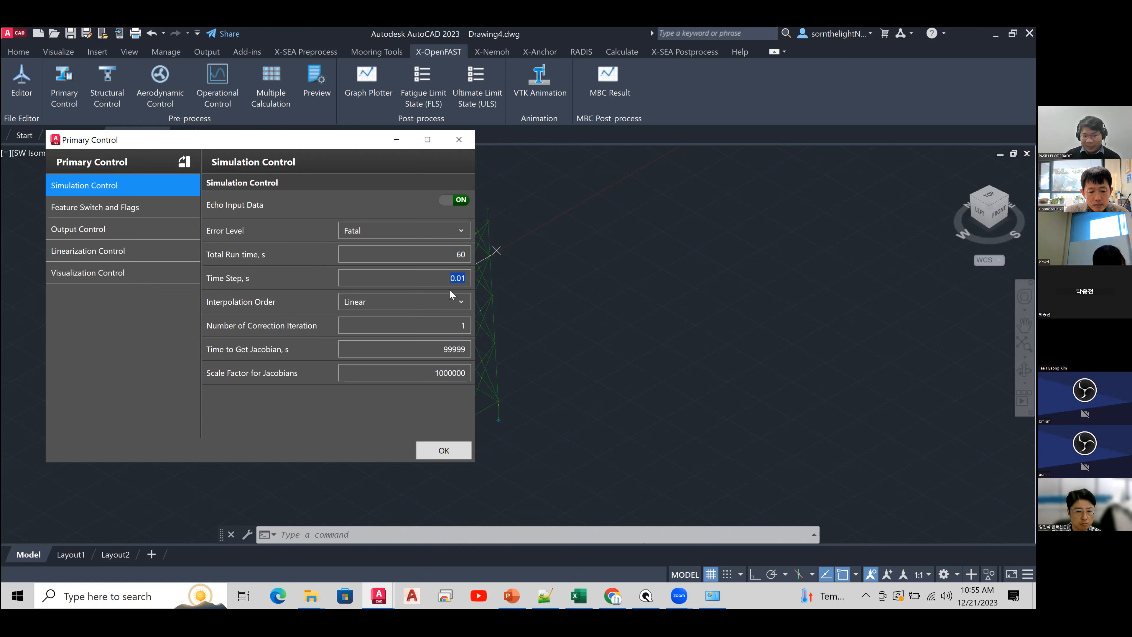
pyautogui.click(454, 307)
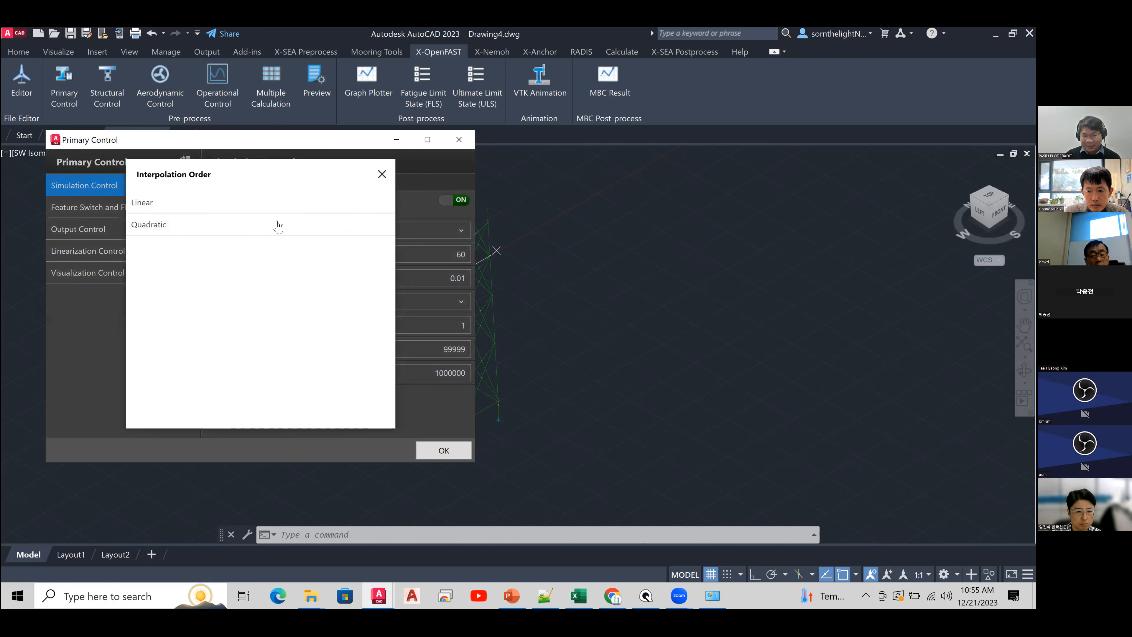
pyautogui.click(276, 224)
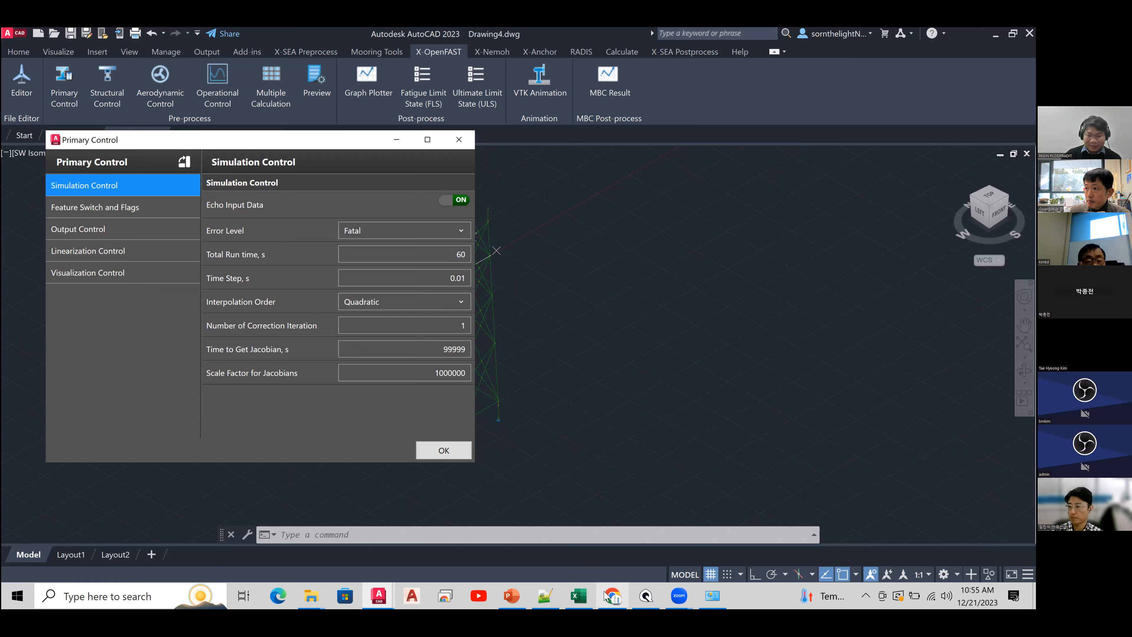
# - Switch to the tutorial manual in Chrome, review the Simulation Control values in section 3.1.1, and return to AutoCAD
pyautogui.click(616, 594)
pyautogui.scroll(-15, 575, 390)
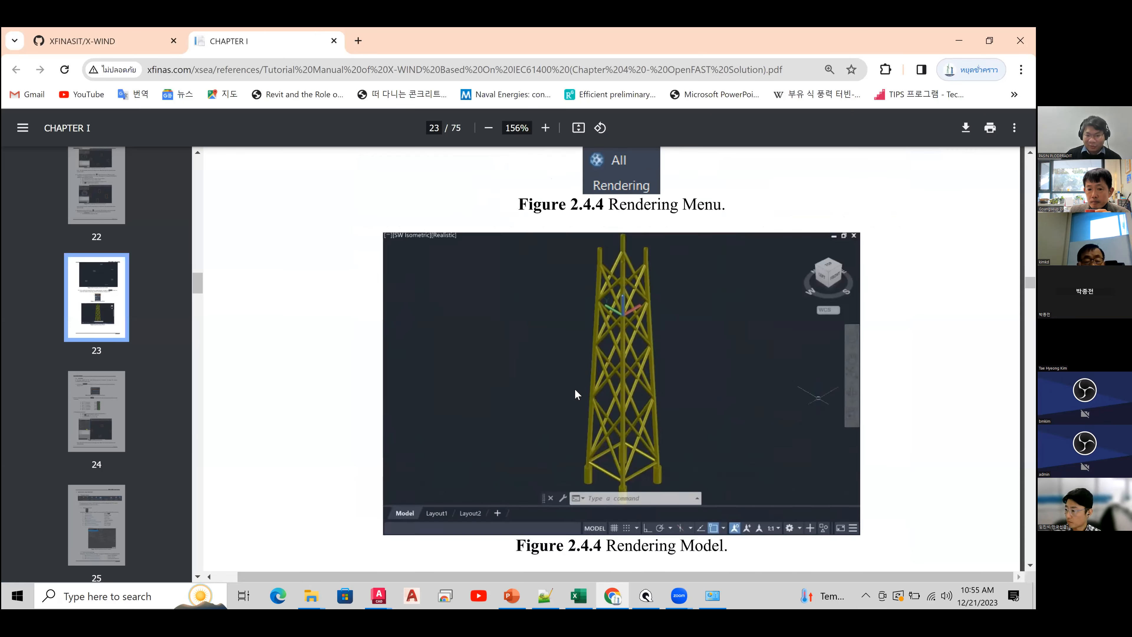
pyautogui.scroll(-3, 574, 393)
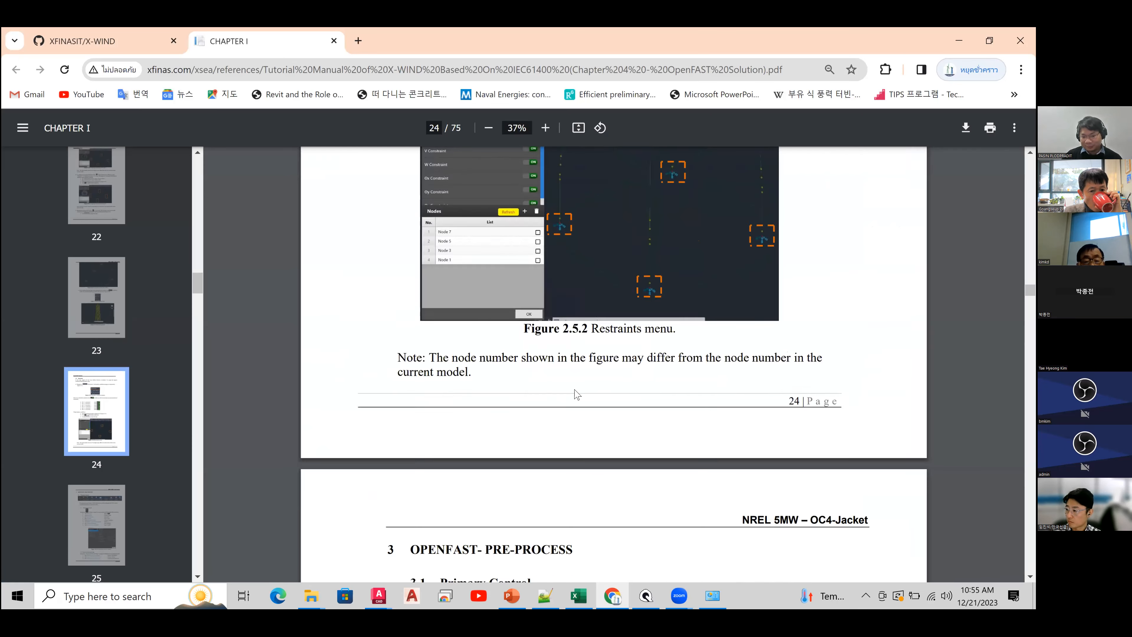
pyautogui.keyDown('ctrl'); pyautogui.scroll(-5, 574, 393); pyautogui.keyUp('ctrl')
pyautogui.scroll(-8, 574, 393)
pyautogui.scroll(6, 575, 393)
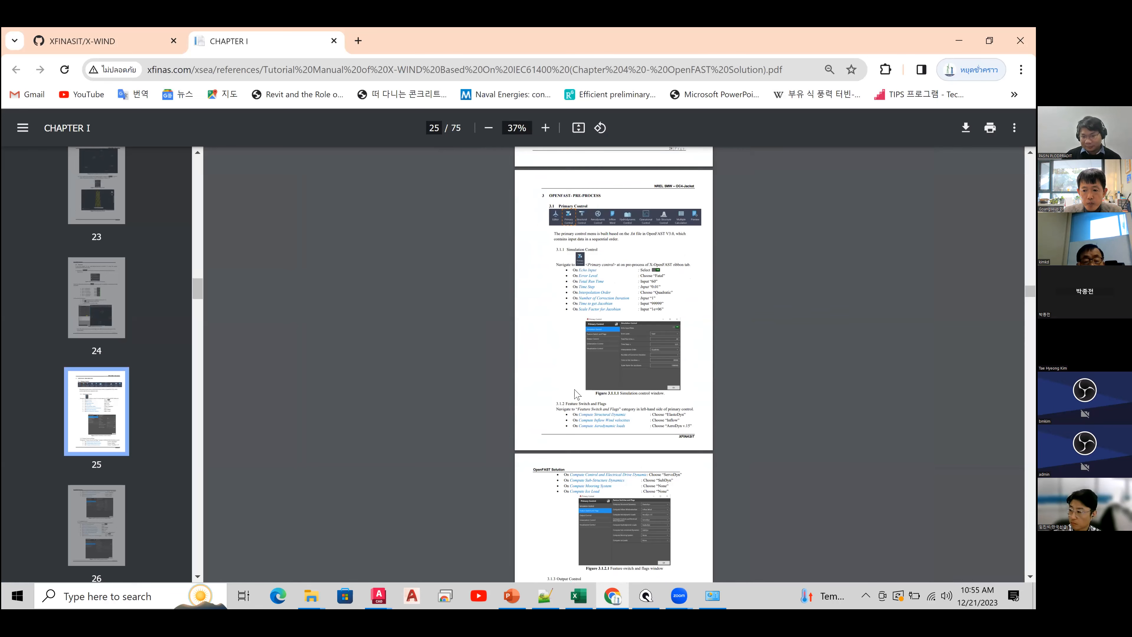
pyautogui.keyDown('ctrl'); pyautogui.scroll(3, 589, 396); pyautogui.keyUp('ctrl')
pyautogui.keyDown('ctrl'); pyautogui.scroll(4, 588, 396); pyautogui.keyUp('ctrl')
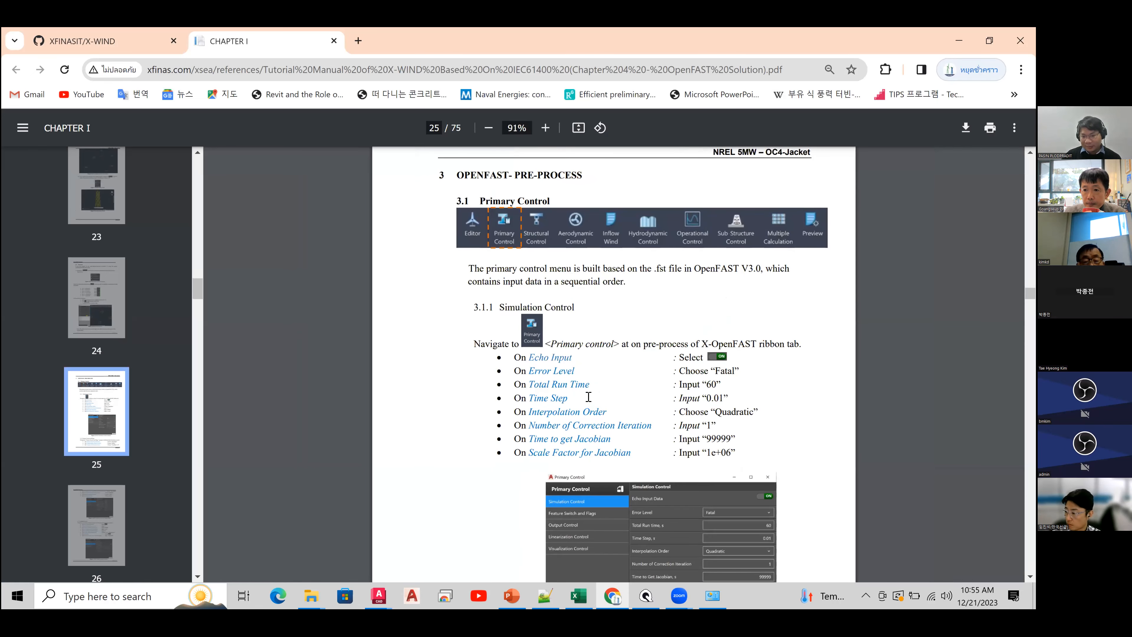
pyautogui.scroll(-2, 666, 406)
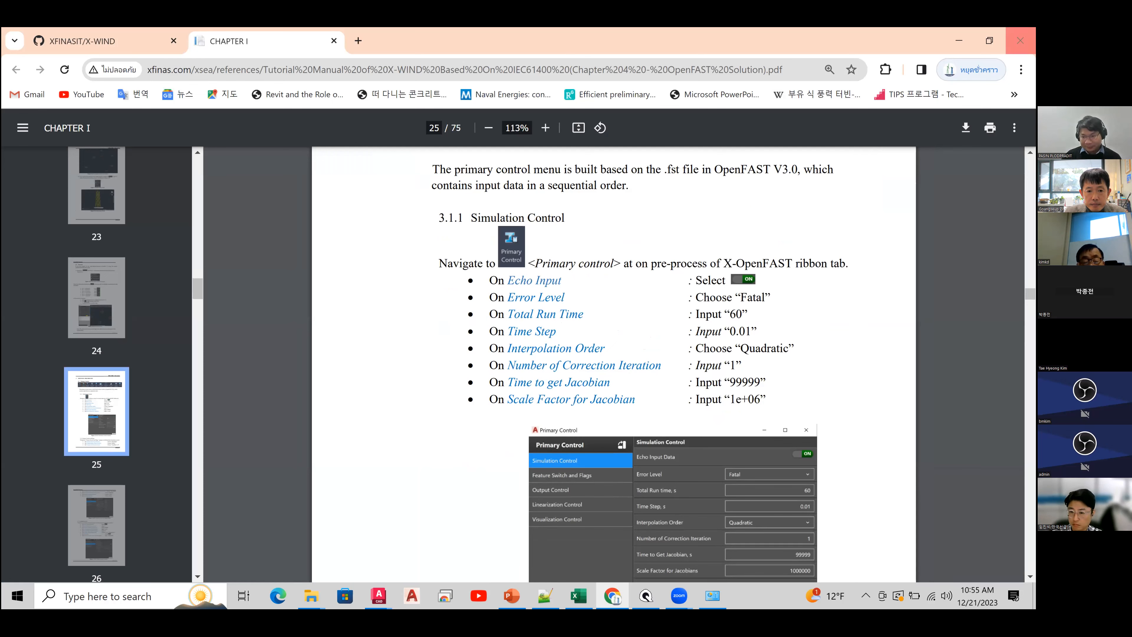
pyautogui.moveTo(424, 41); pyautogui.dragTo(650, 140)
pyautogui.click(978, 94)
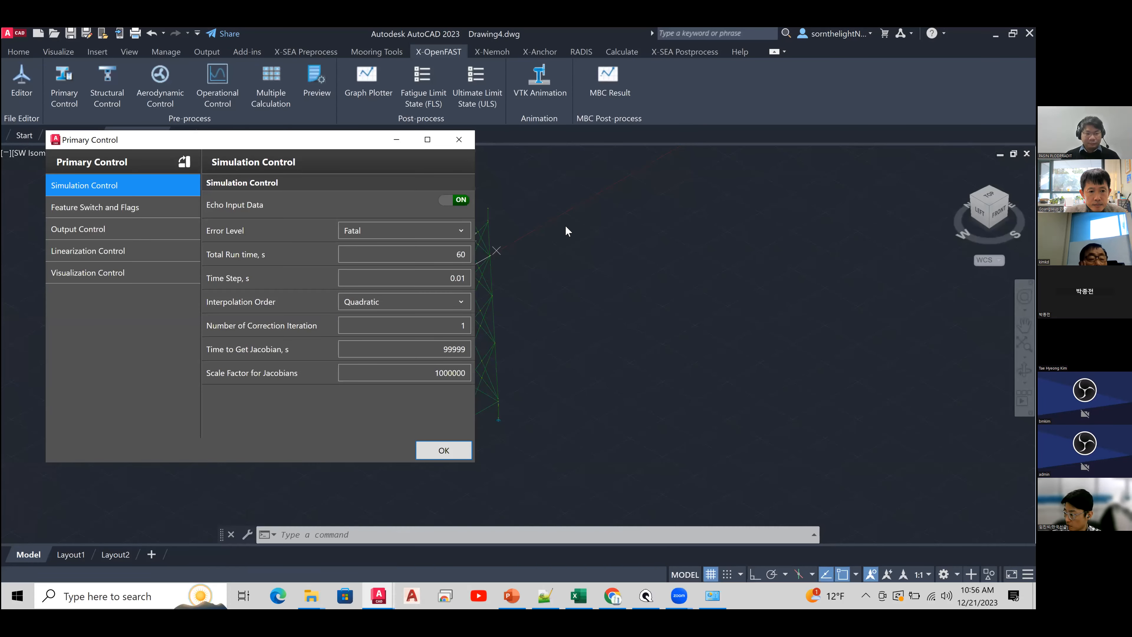
# - In Feature Switch and Flags, choose ElastoDyn for structural dynamics and Inflow Wind for inflow wind velocities
pyautogui.click(141, 213)
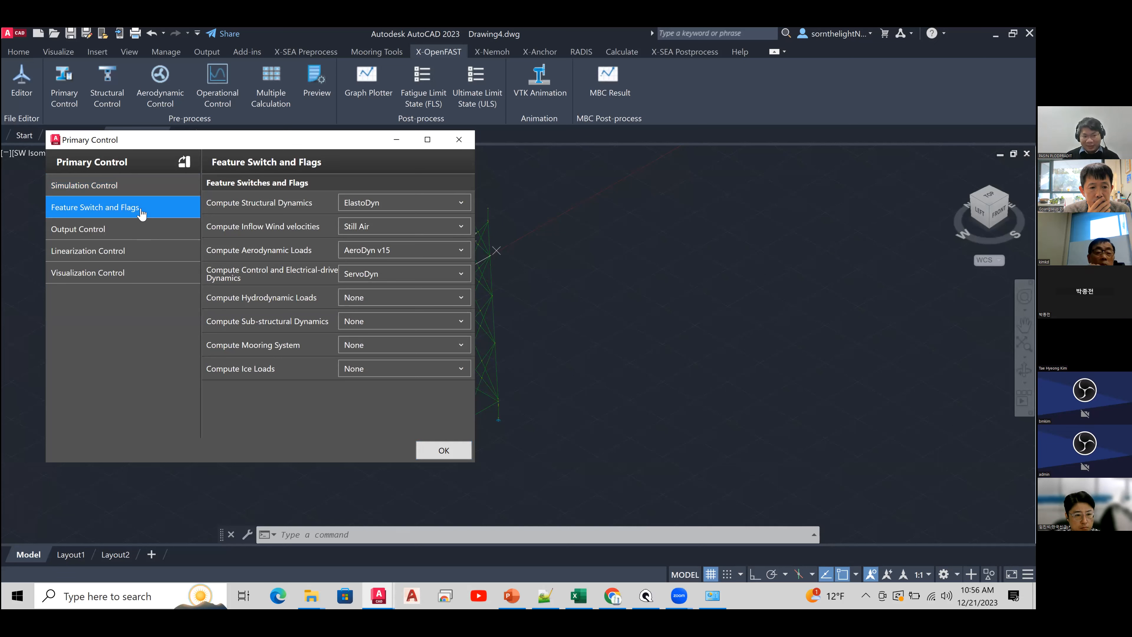
pyautogui.click(369, 206)
pyautogui.click(340, 212)
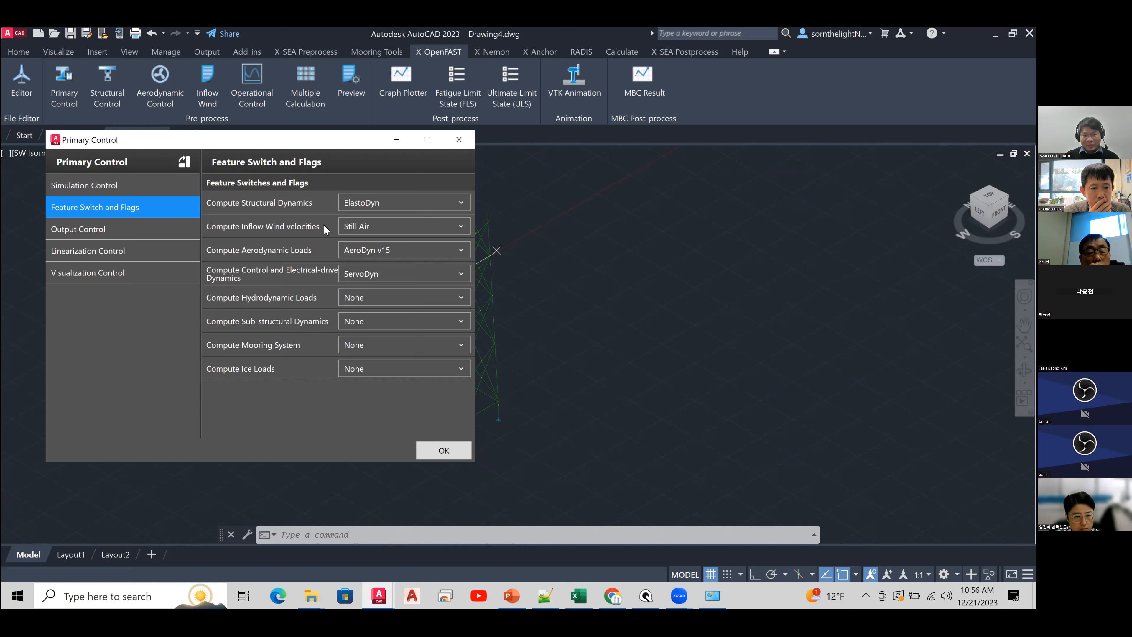
pyautogui.click(367, 227)
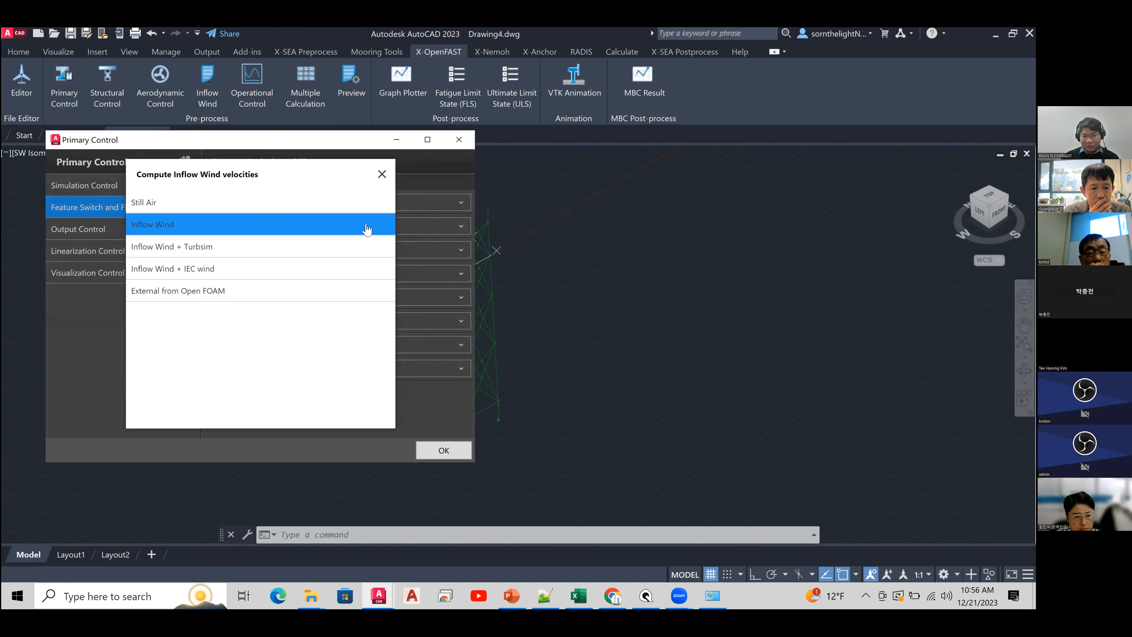
pyautogui.click(366, 227)
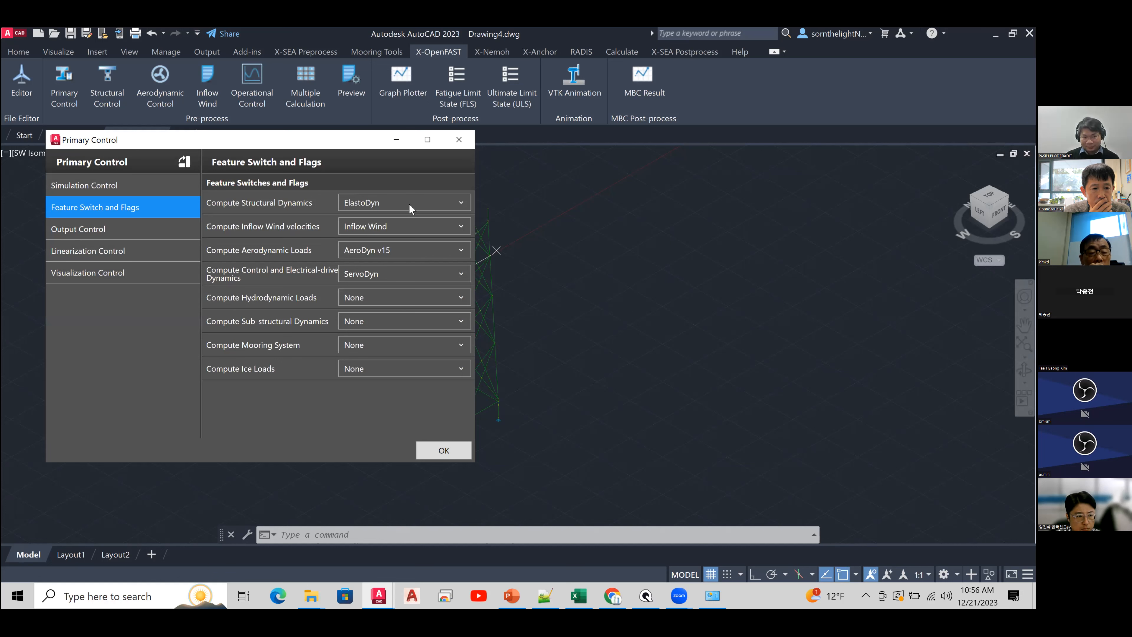
# - Choose AeroDyn v15 for aerodynamic loads and ServoDyn for control and electrical-drive dynamics
pyautogui.click(396, 249)
pyautogui.click(299, 234)
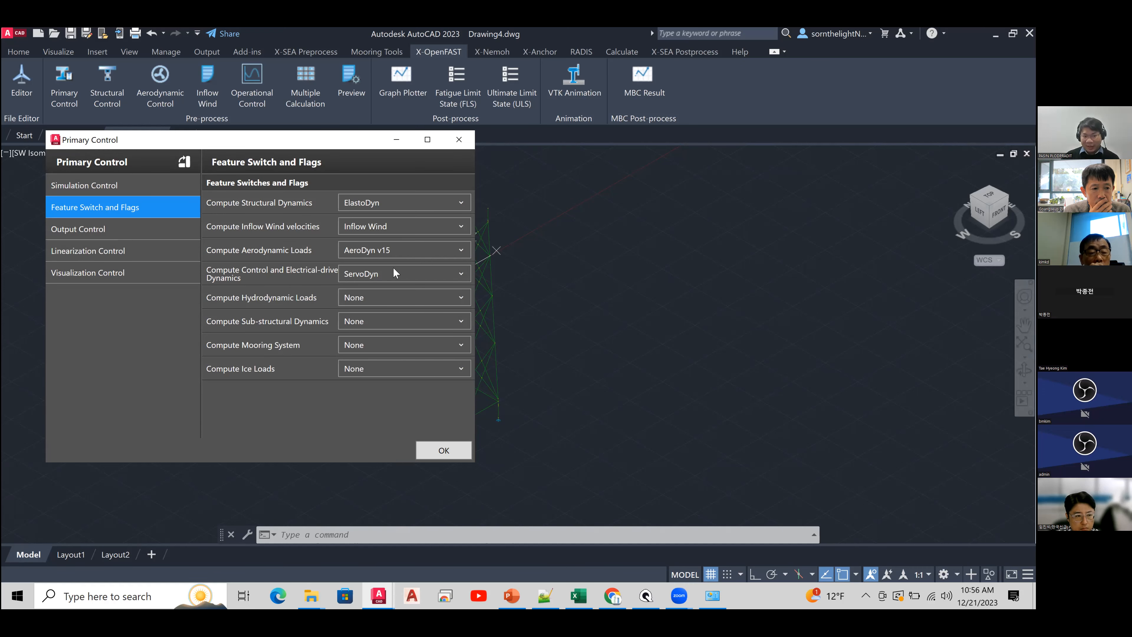
pyautogui.click(389, 278)
pyautogui.click(309, 238)
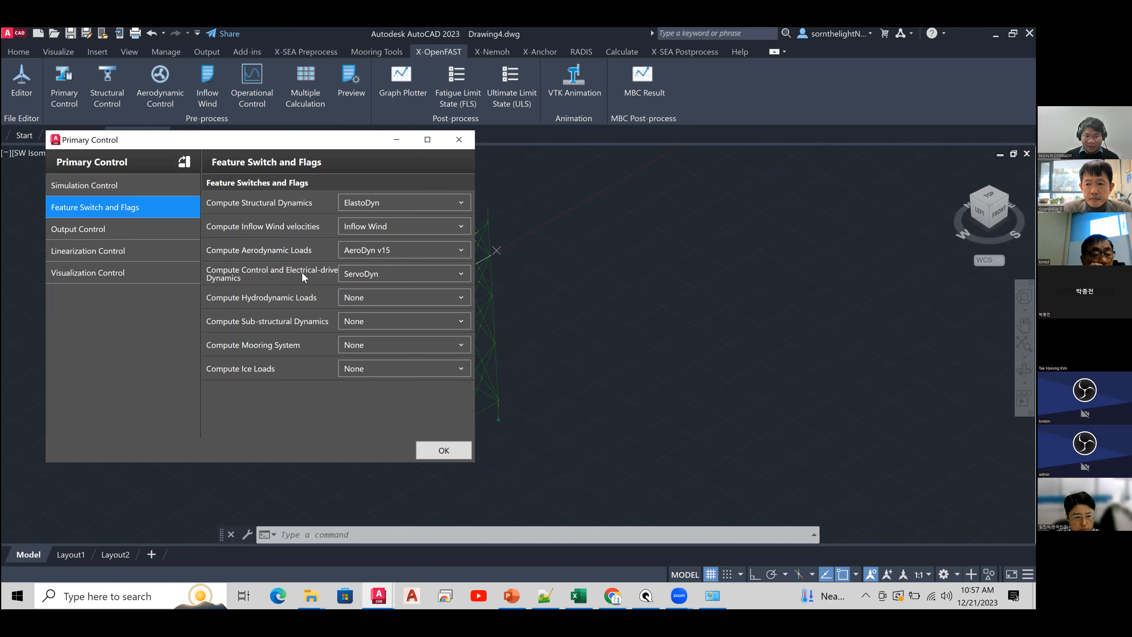
# - In Feature Switch and Flags, choose HydroDyn for hydrodynamic loads and SubDyn for sub-structural dynamics
pyautogui.click(376, 297)
pyautogui.click(292, 223)
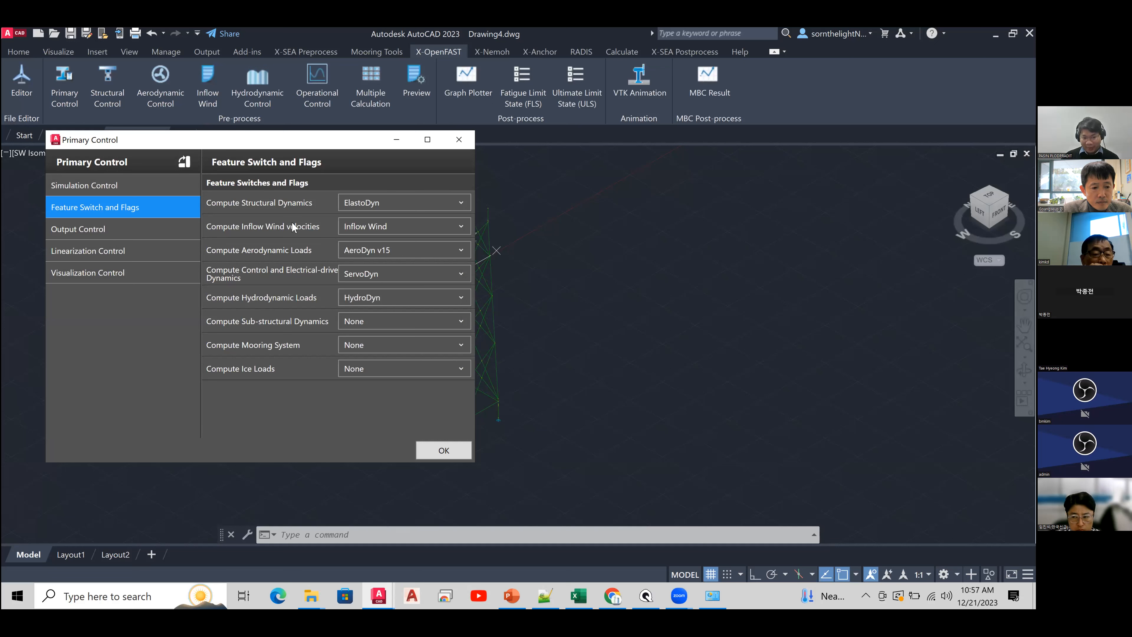
pyautogui.click(566, 322)
pyautogui.moveTo(550, 325); pyautogui.dragTo(669, 329, button='middle')
pyautogui.click(459, 321)
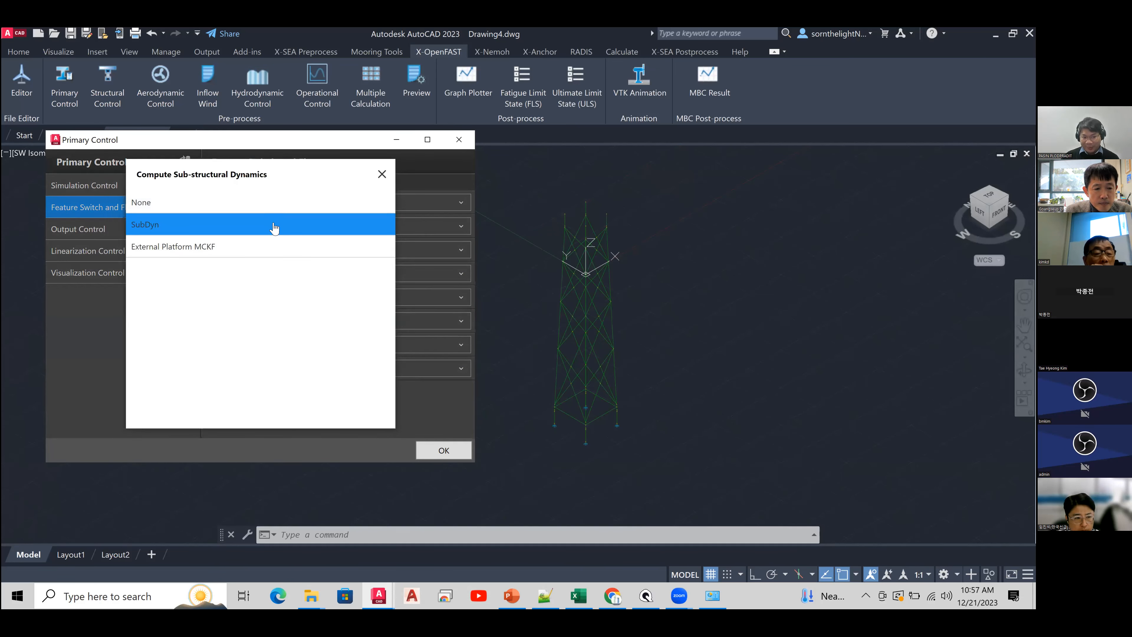
pyautogui.click(273, 225)
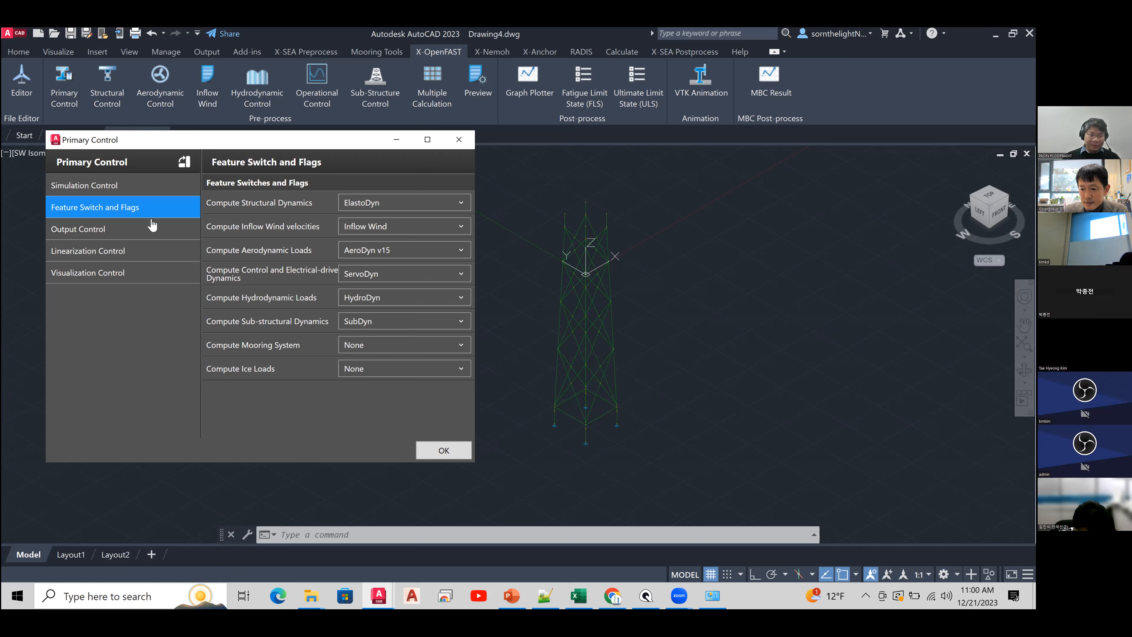
# - In Output Control, check the tabular output timing, choose Text File as the tabular output format, and switch TabDelim on
pyautogui.click(153, 239)
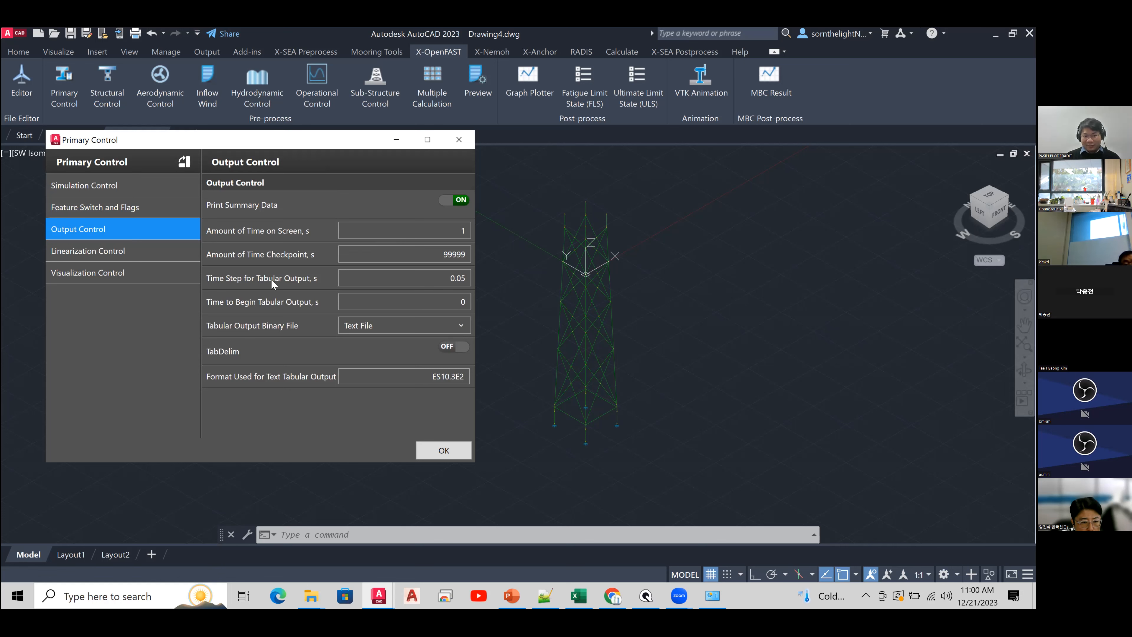
pyautogui.moveTo(441, 278); pyautogui.dragTo(502, 279)
pyautogui.moveTo(446, 301); pyautogui.dragTo(483, 307)
pyautogui.click(403, 329)
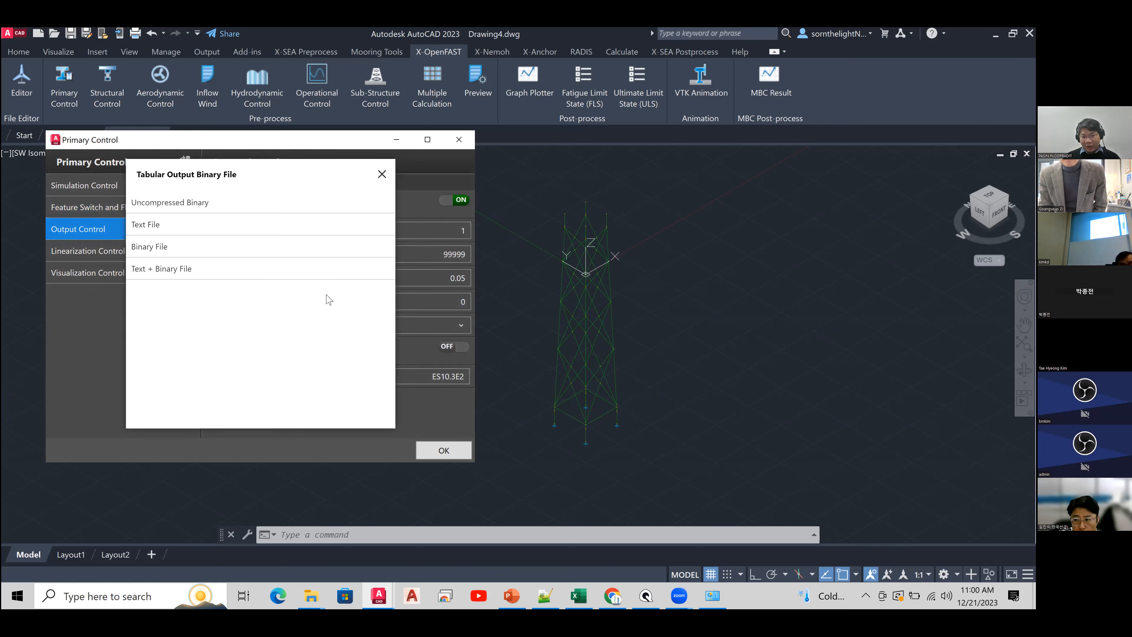
pyautogui.click(240, 224)
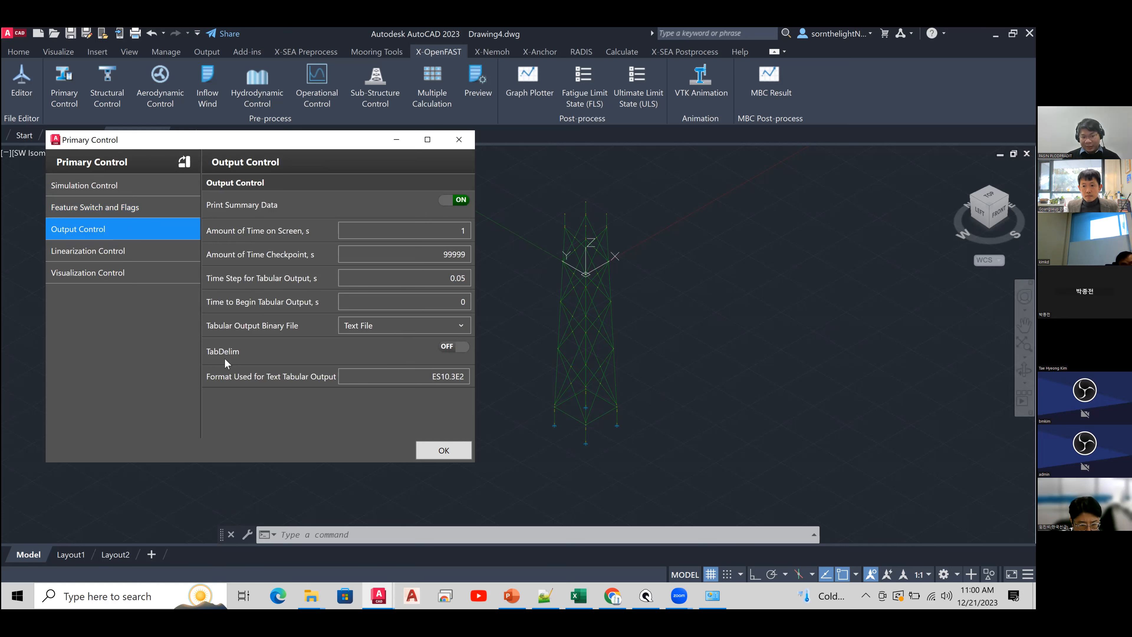
pyautogui.click(454, 346)
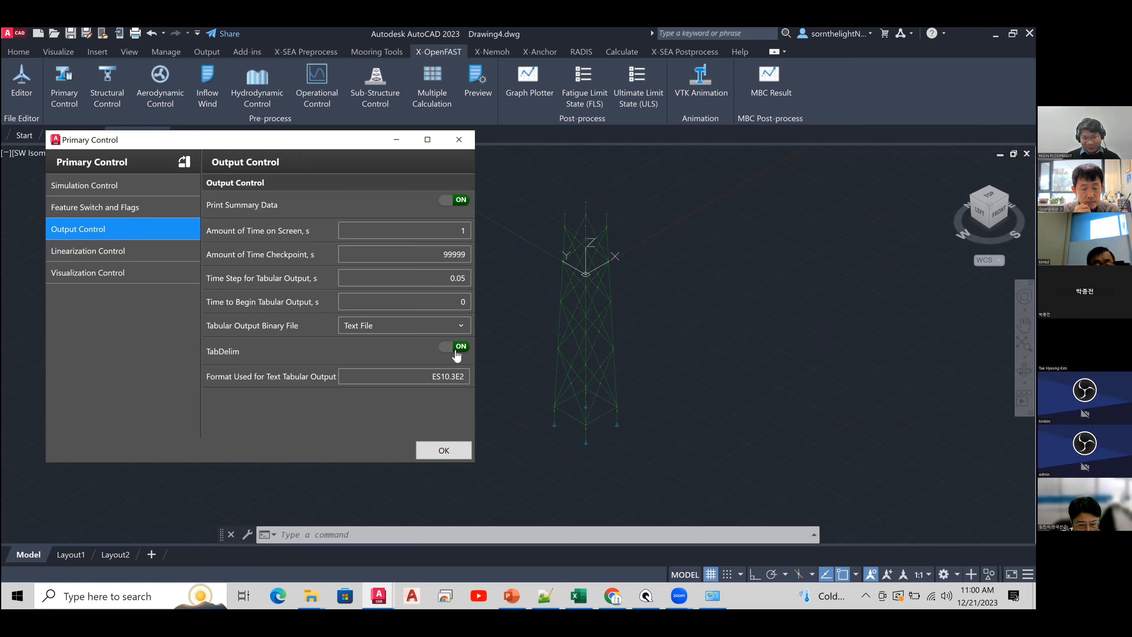
# - In Visualization Control, set the VTK visualization data output to Animation and its type to Surface
pyautogui.click(167, 261)
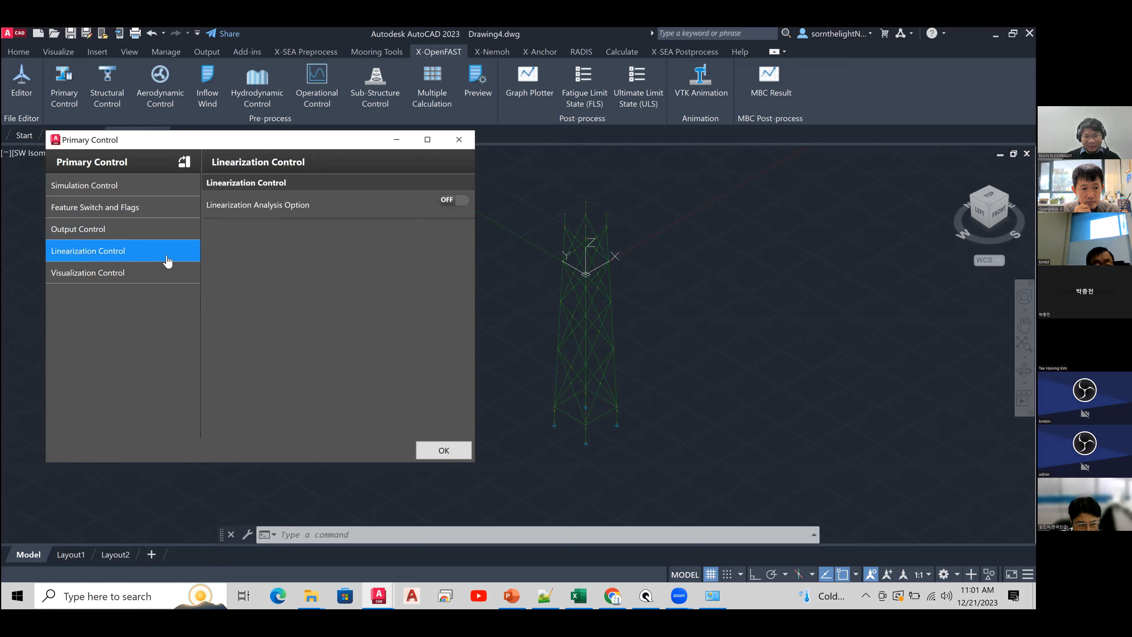
pyautogui.click(166, 284)
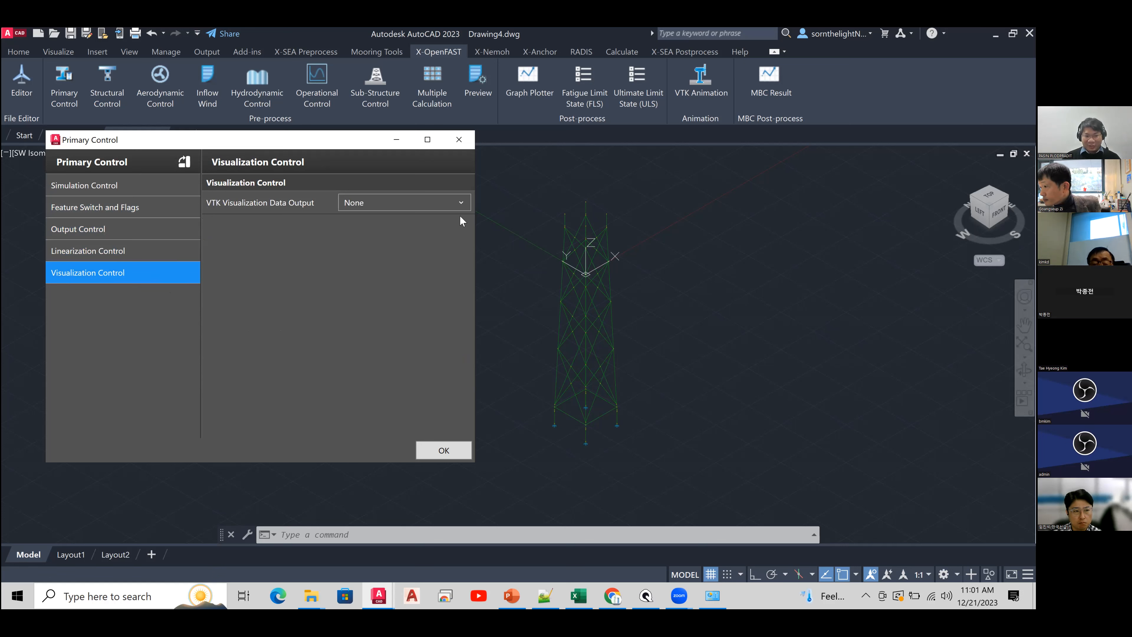
pyautogui.click(429, 205)
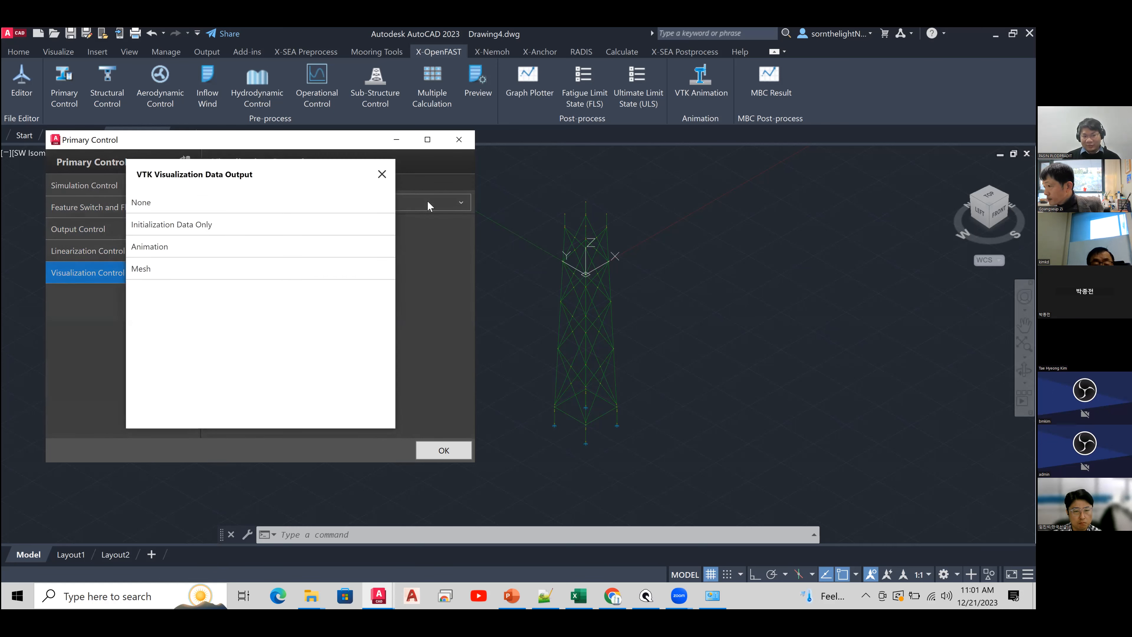
pyautogui.click(327, 248)
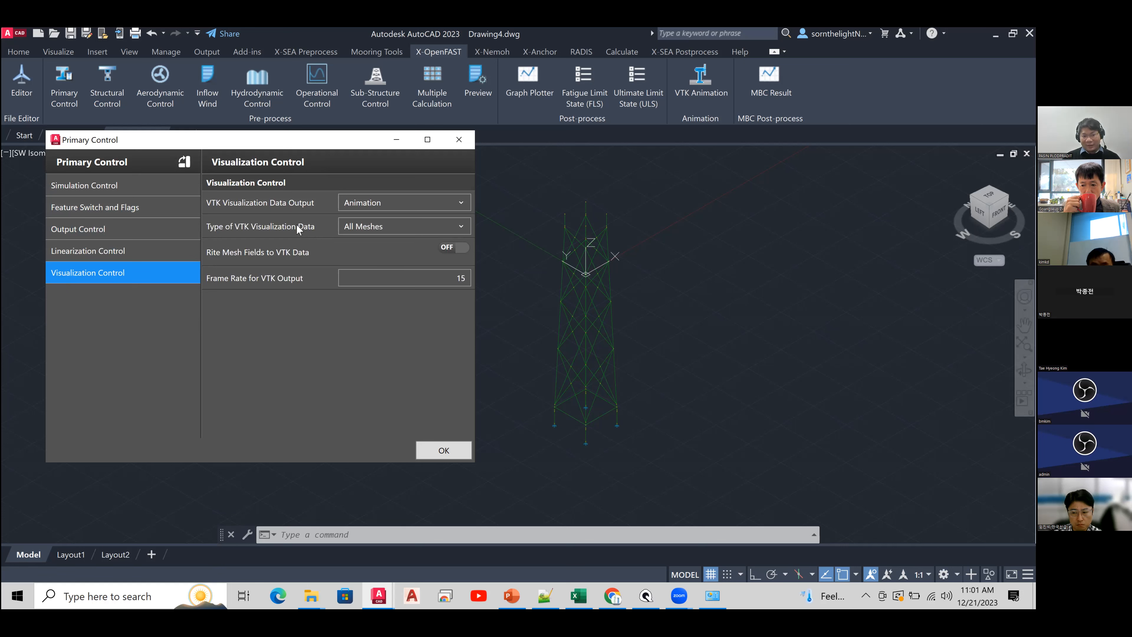
pyautogui.click(364, 225)
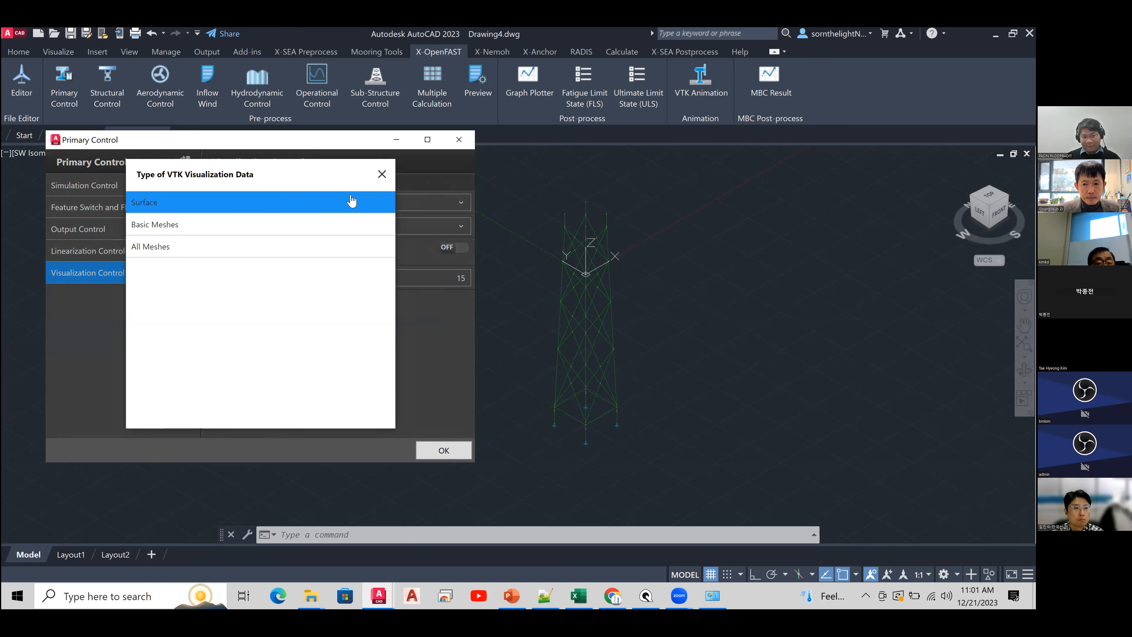
pyautogui.click(352, 201)
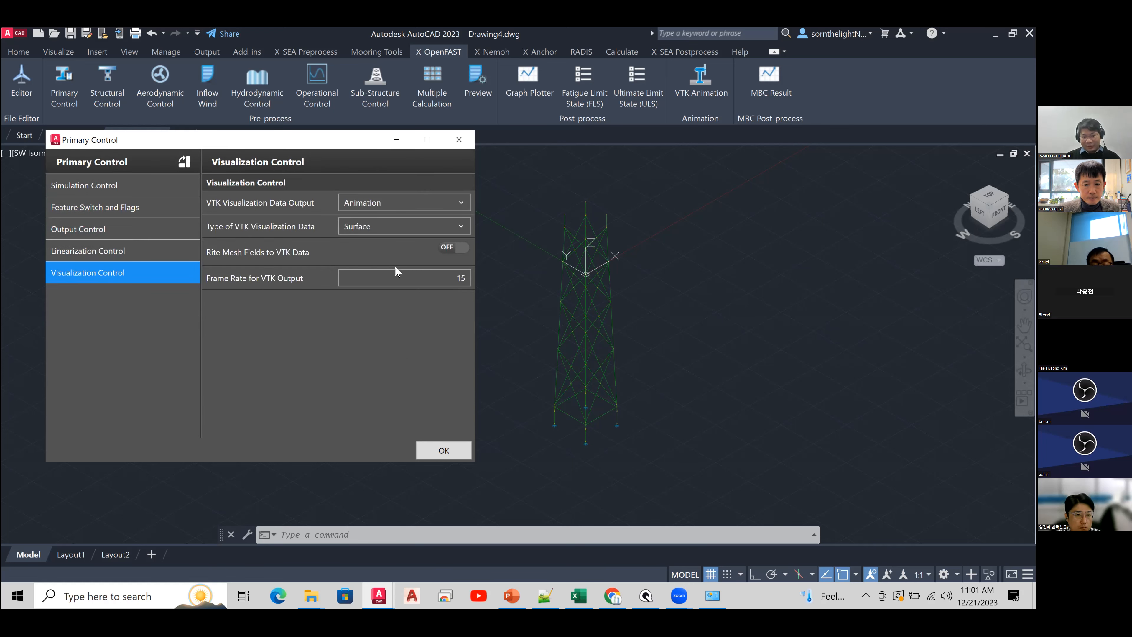
# - Compare the VTK output frame rate with the total run time and time step in Simulation Control, and close Primary Control
pyautogui.moveTo(393, 272); pyautogui.dragTo(485, 279)
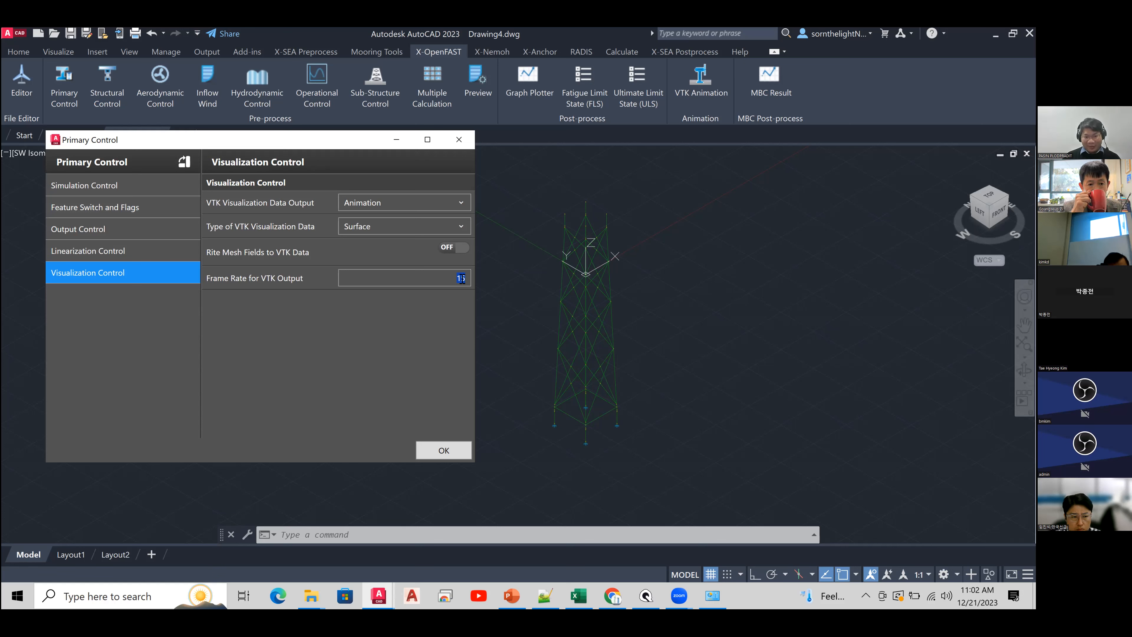
pyautogui.click(185, 194)
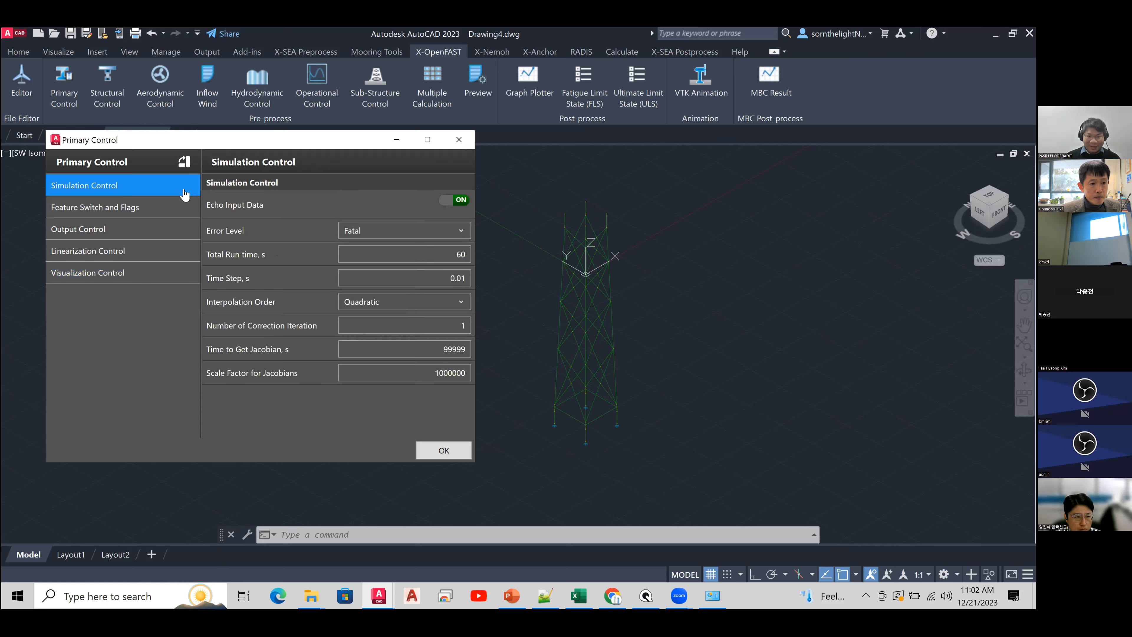
pyautogui.doubleClick(474, 255)
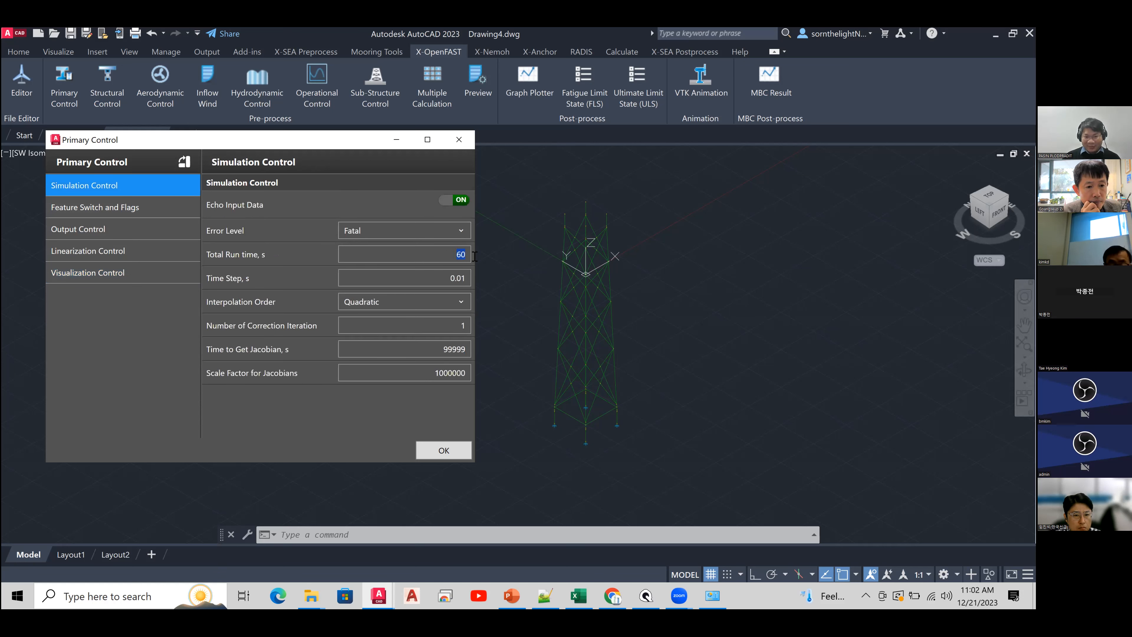
pyautogui.moveTo(441, 282); pyautogui.dragTo(474, 285)
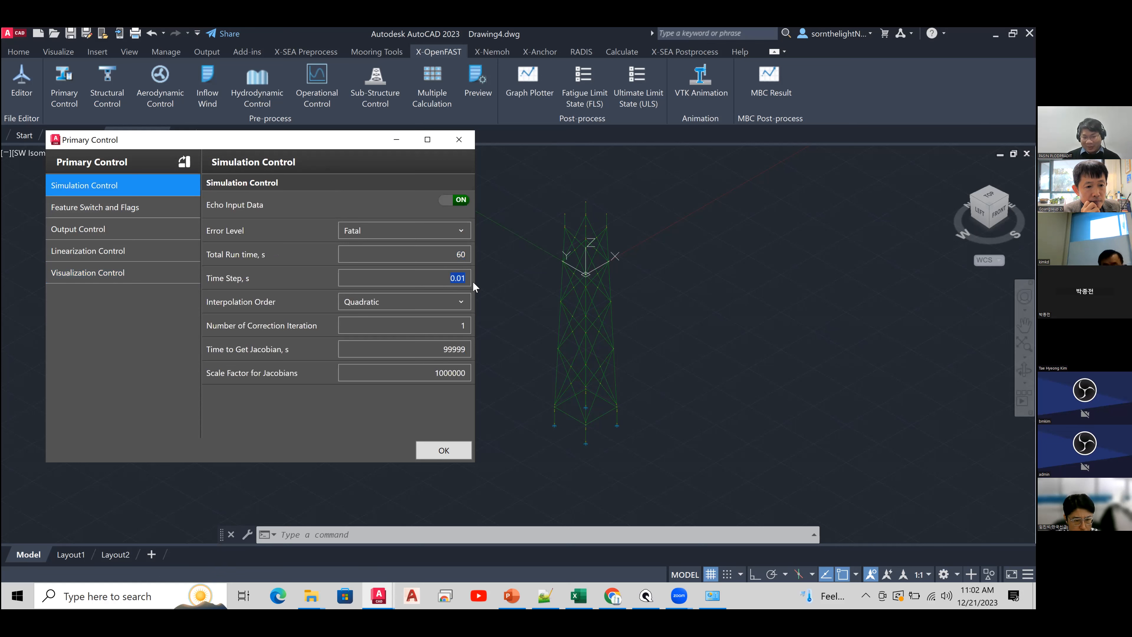
pyautogui.click(167, 280)
pyautogui.click(168, 284)
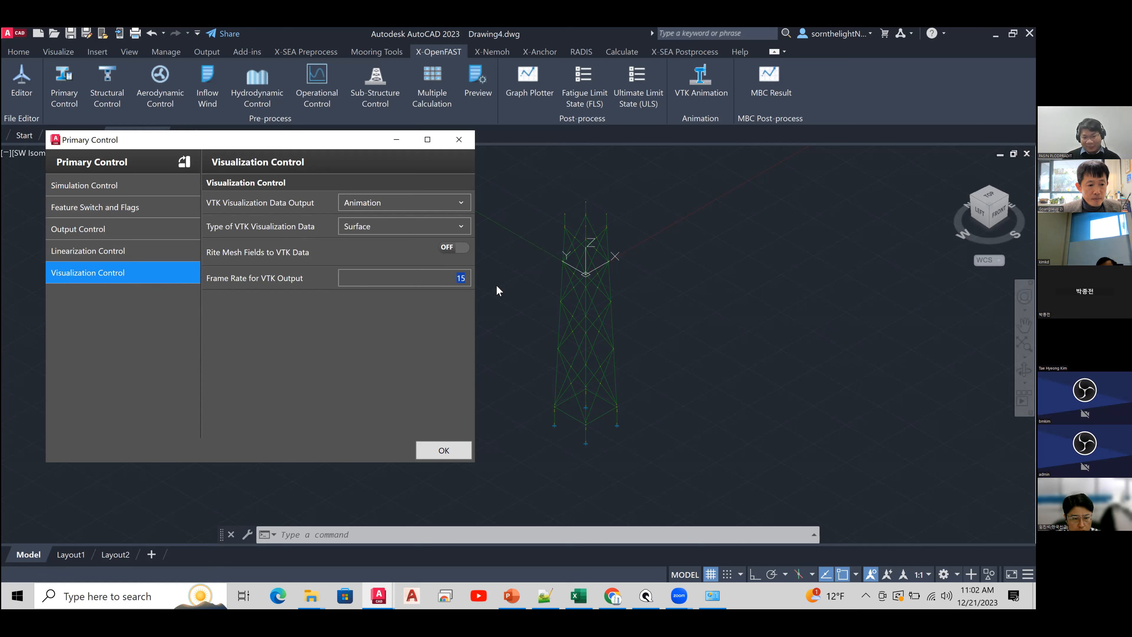
pyautogui.click(459, 140)
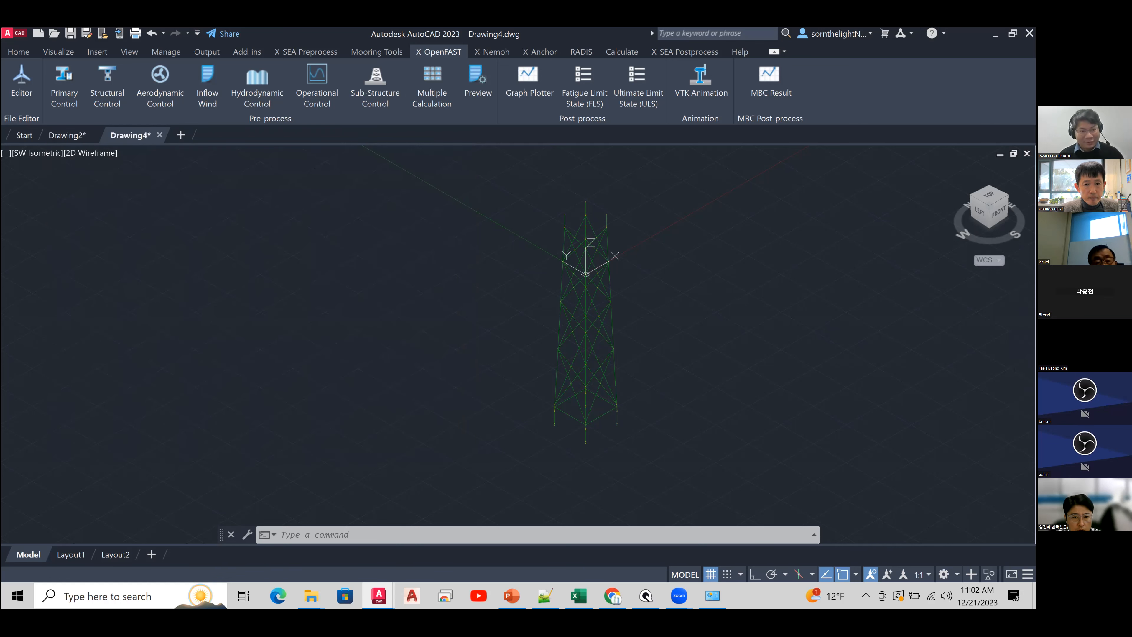
# - Reopen Primary Control to verify the Feature Switch and Flags selections, and close it again
pyautogui.click(64, 96)
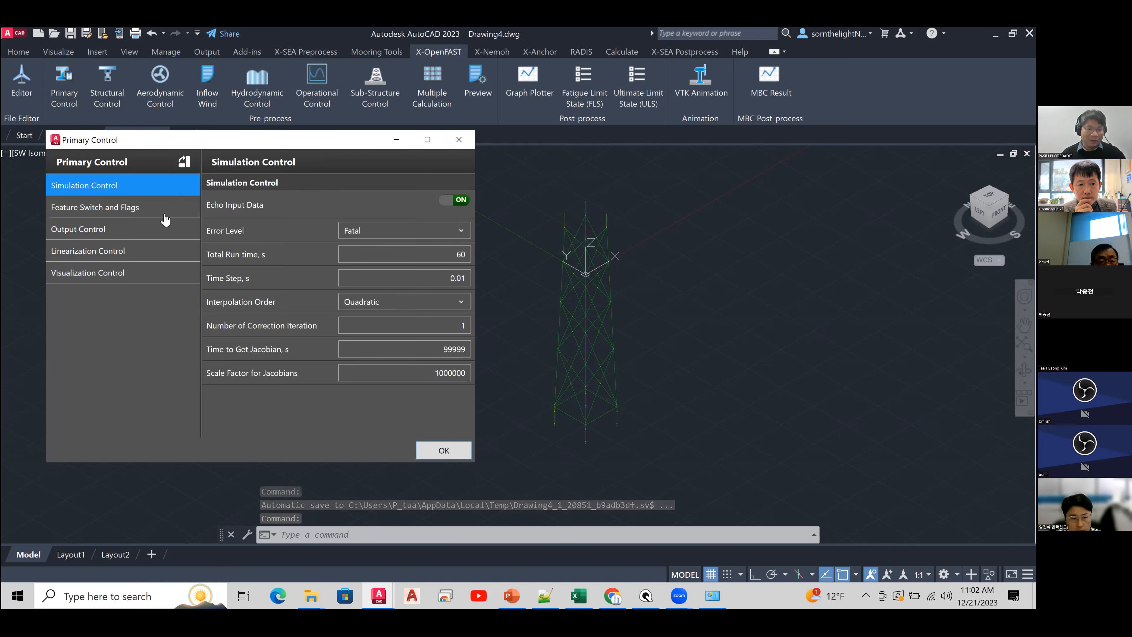
pyautogui.click(164, 219)
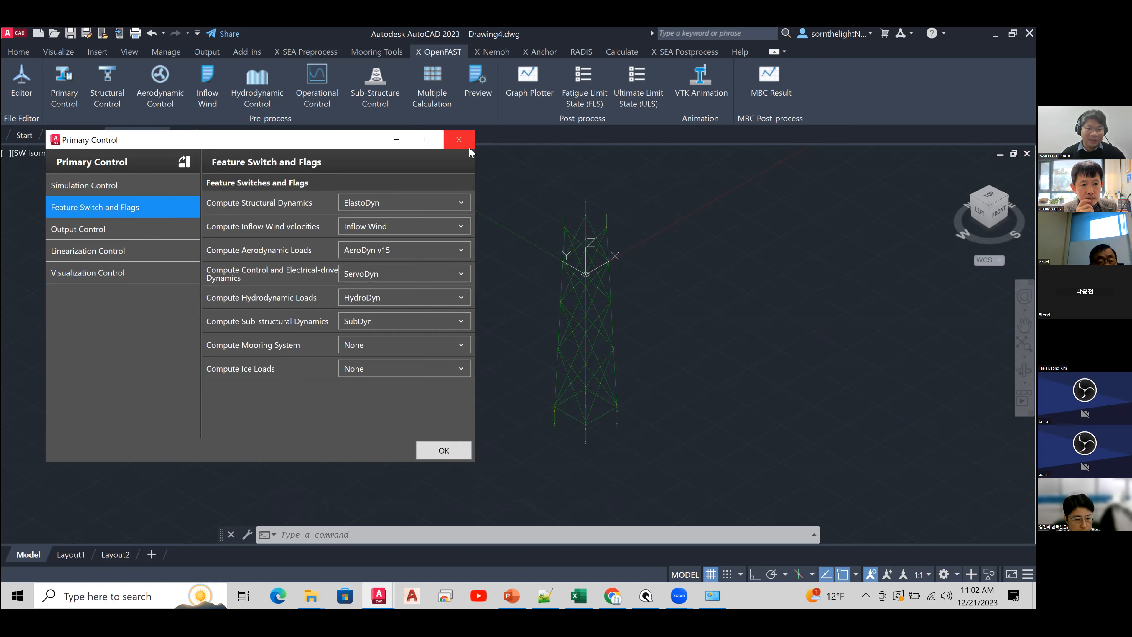
pyautogui.click(397, 127)
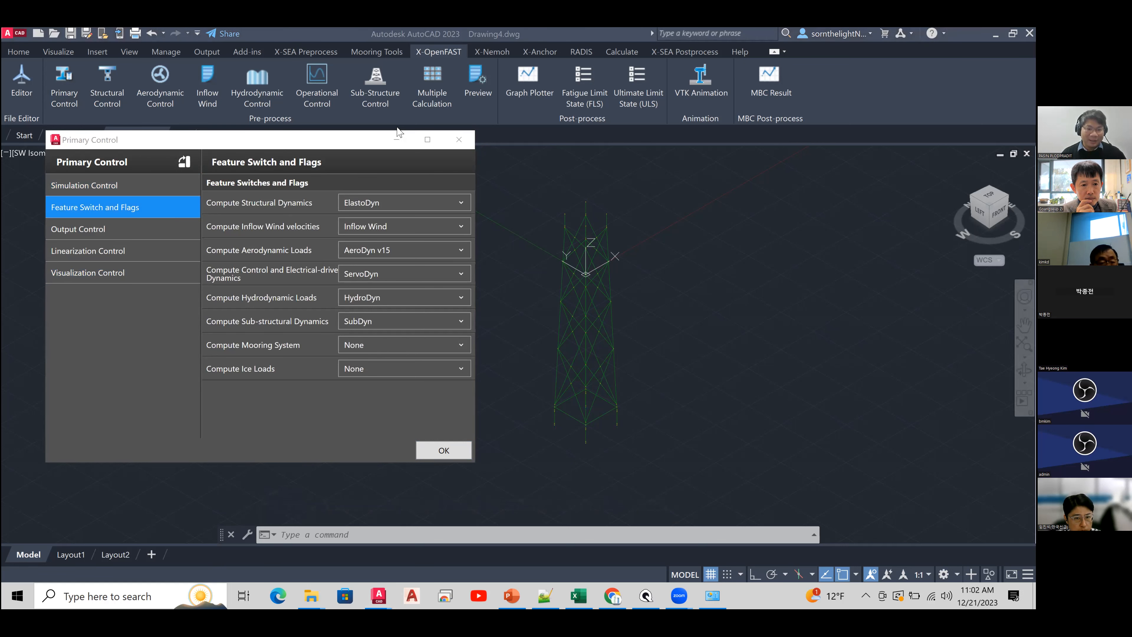
pyautogui.click(462, 141)
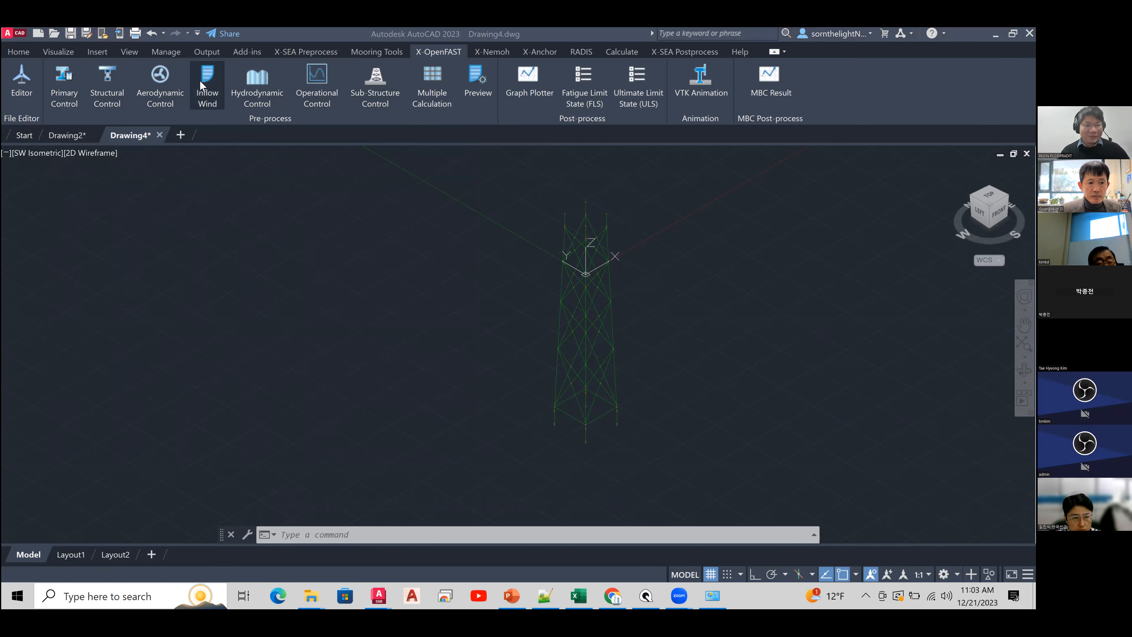
# - Open Structural Control and set the ElastoDyn Integration Method to Adams-Bashforth-Moulton 4th Order, checking the integration time step
pyautogui.click(103, 101)
pyautogui.moveTo(227, 145); pyautogui.dragTo(221, 86)
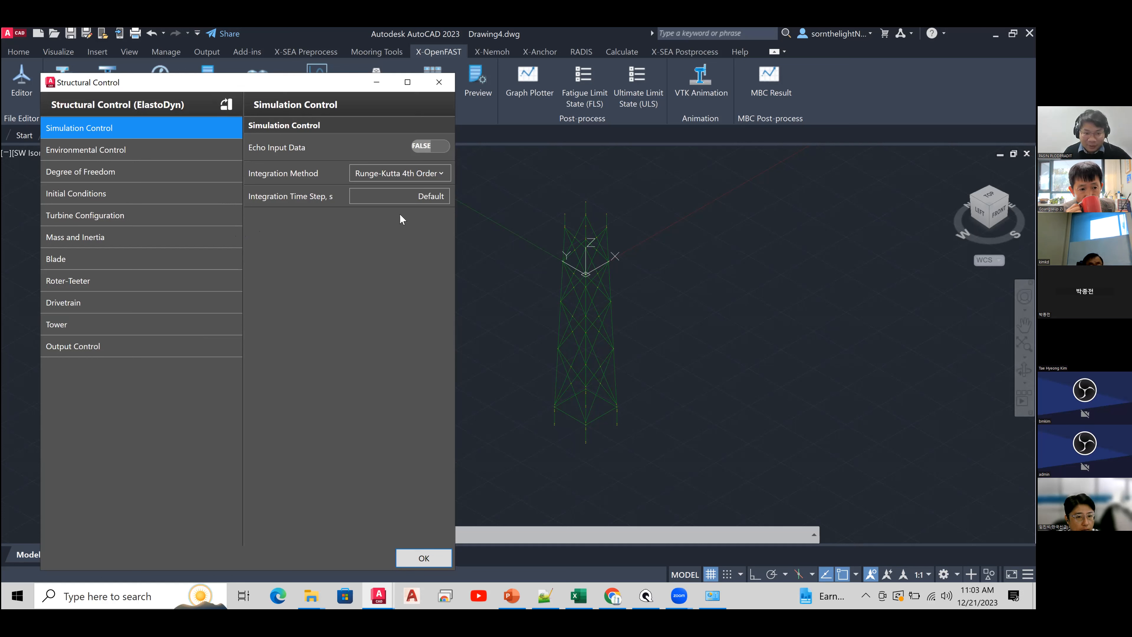
pyautogui.click(406, 173)
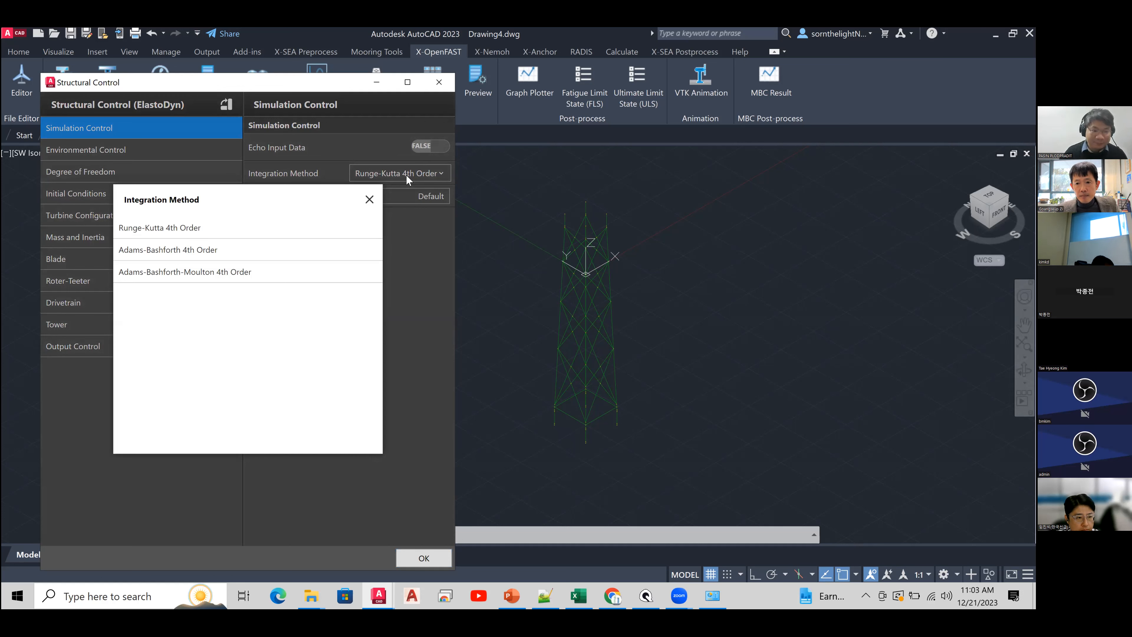
pyautogui.click(314, 281)
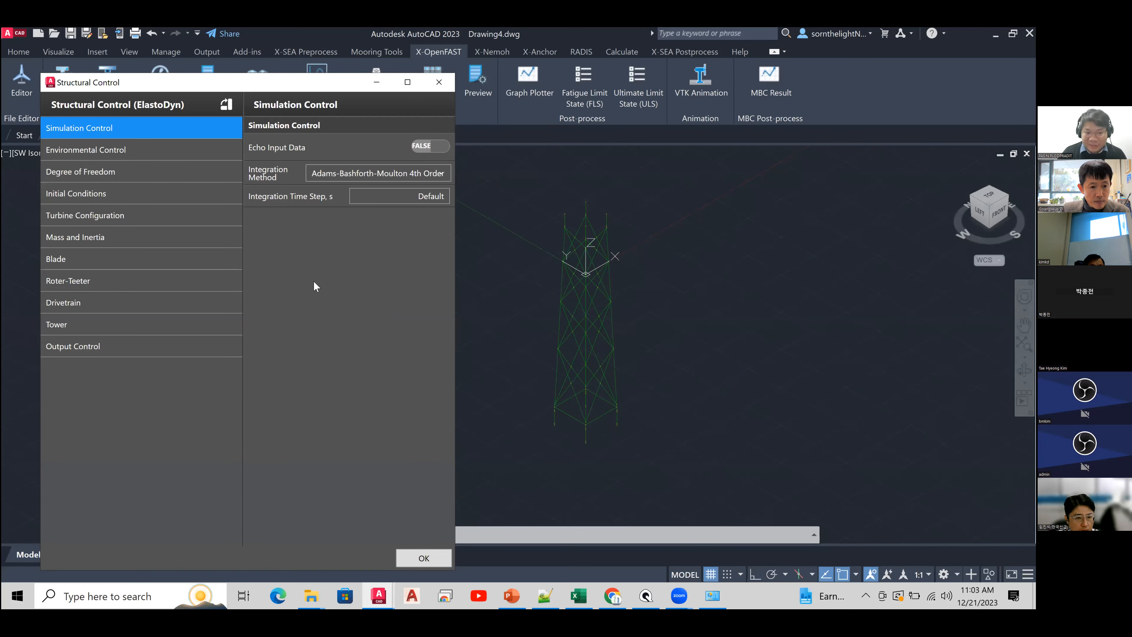
pyautogui.doubleClick(430, 196)
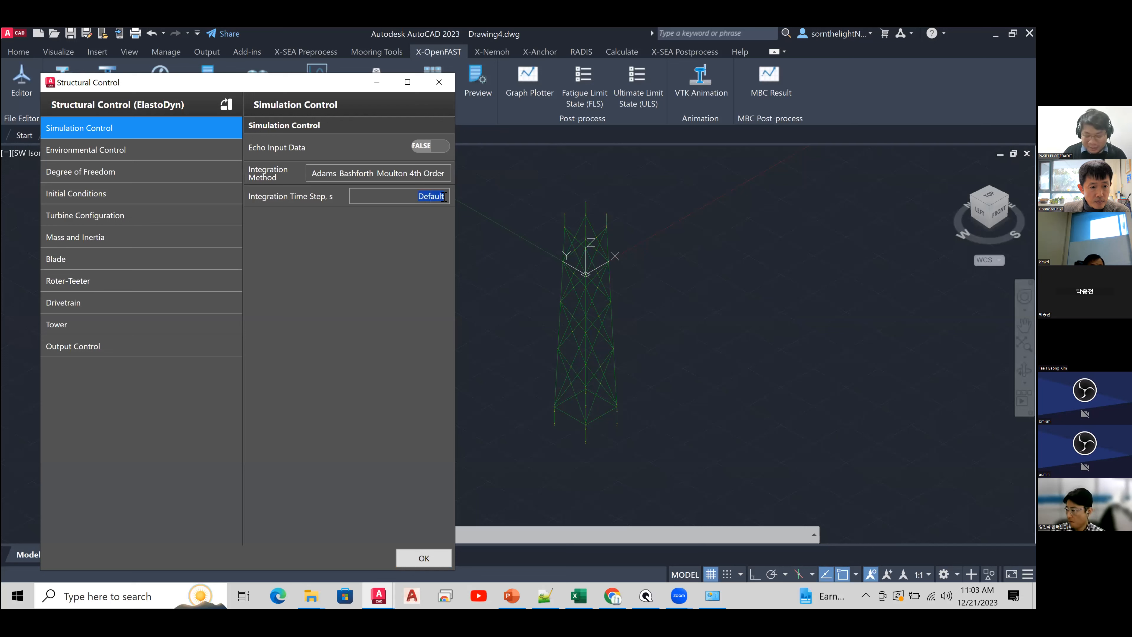
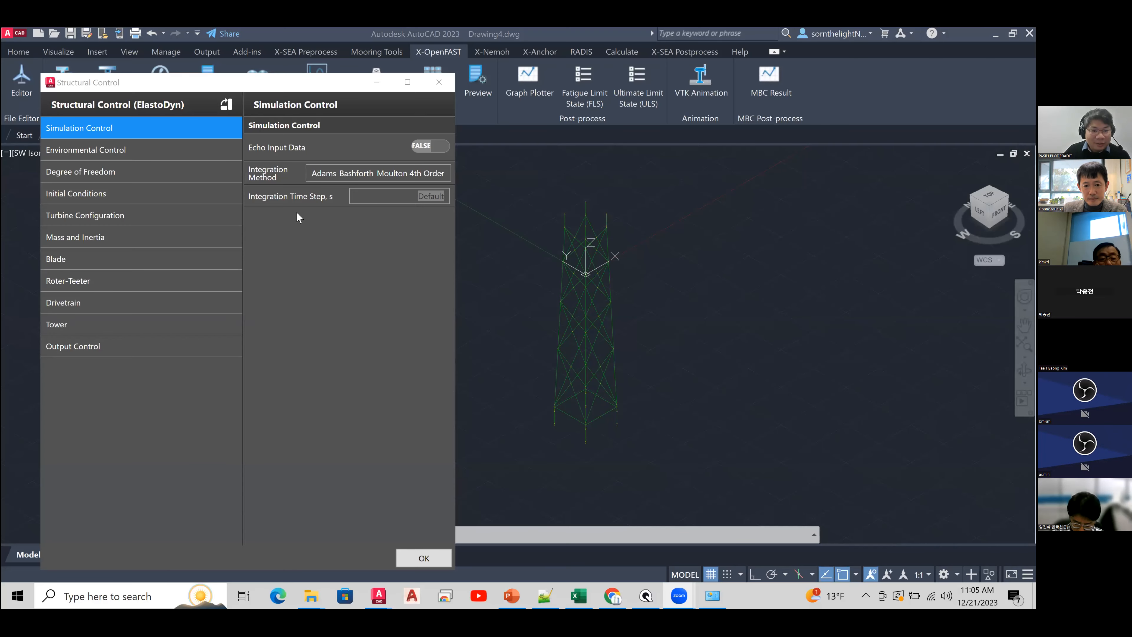
# - Review the gravity value and the blade, nacelle, tower and platform degree-of-freedom switches, and open the ElastoDyn Initial Conditions
pyautogui.click(187, 157)
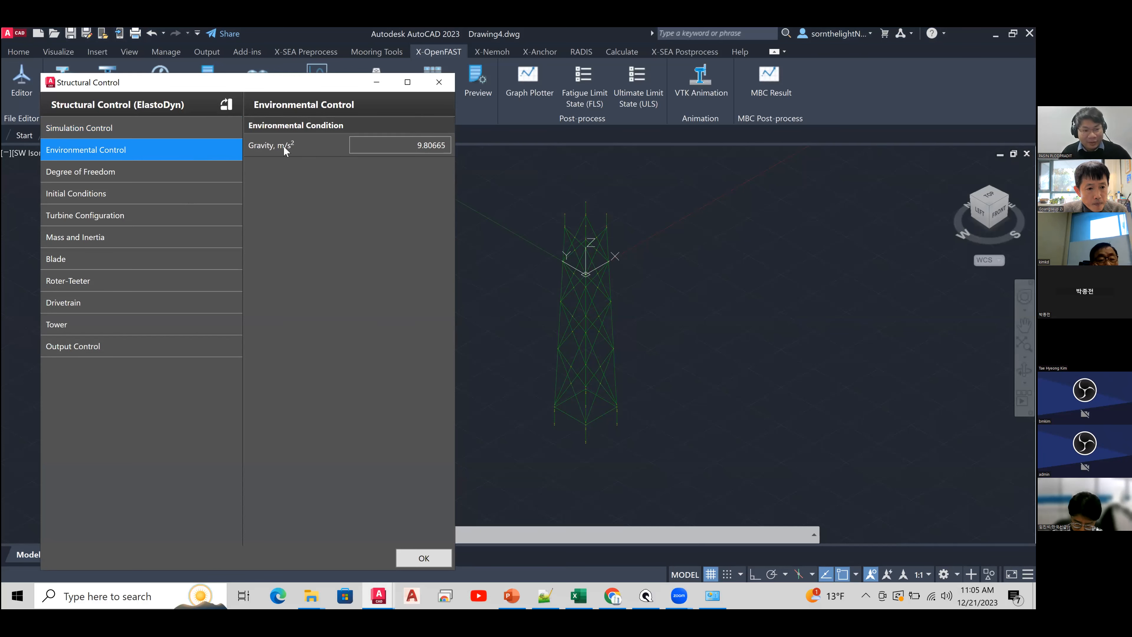
pyautogui.moveTo(233, 81); pyautogui.dragTo(259, 97)
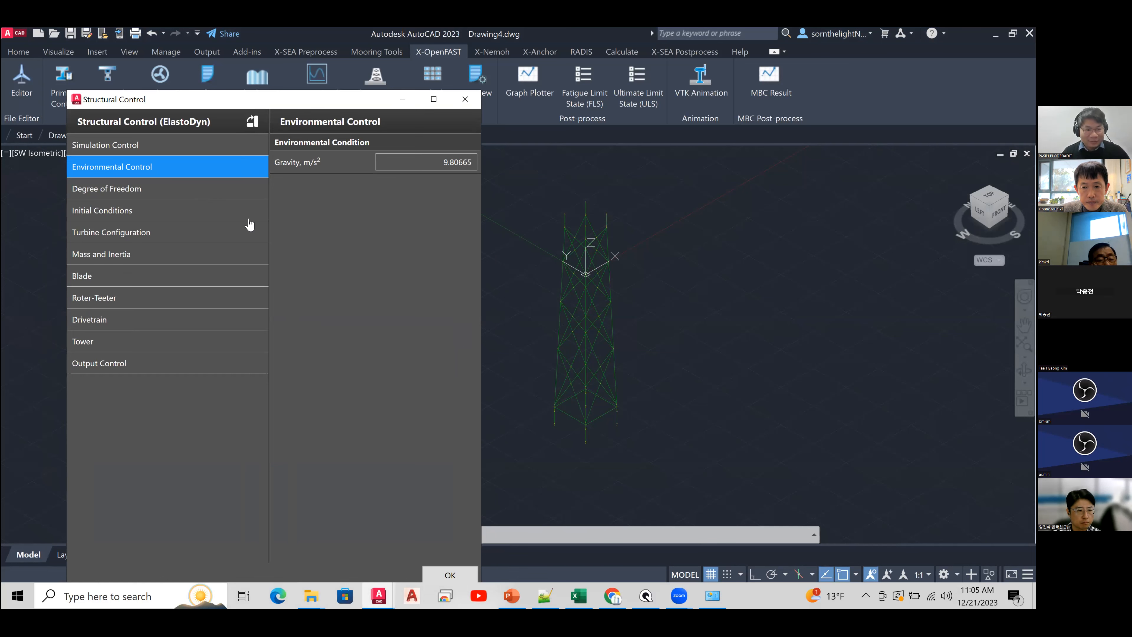
pyautogui.click(223, 193)
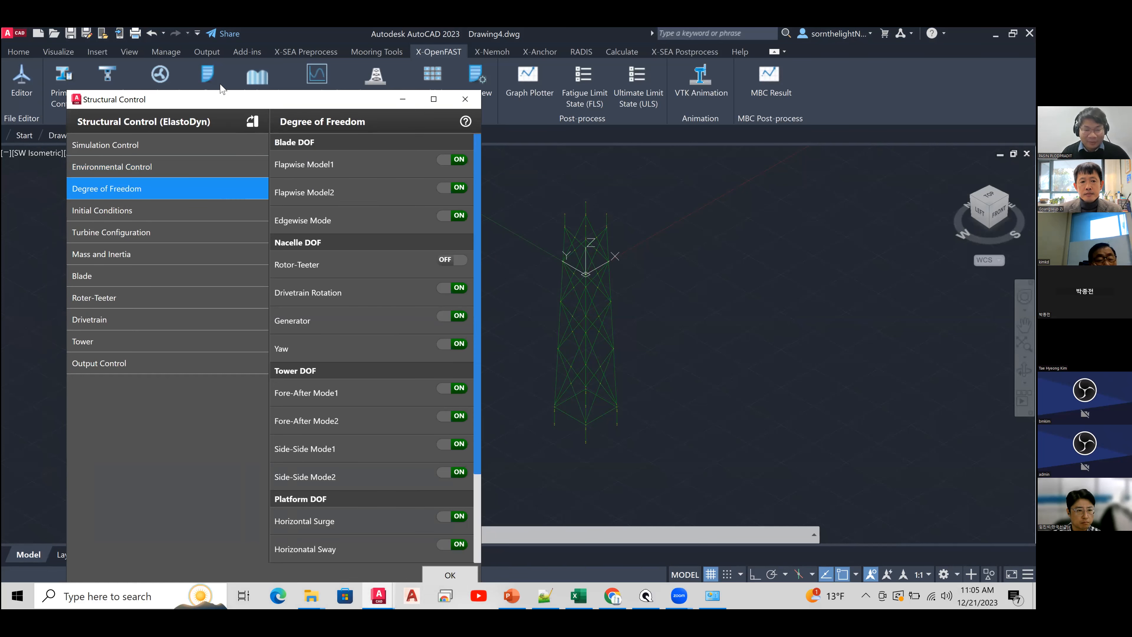
pyautogui.moveTo(240, 105); pyautogui.dragTo(223, 63)
pyautogui.moveTo(458, 196); pyautogui.dragTo(450, 145)
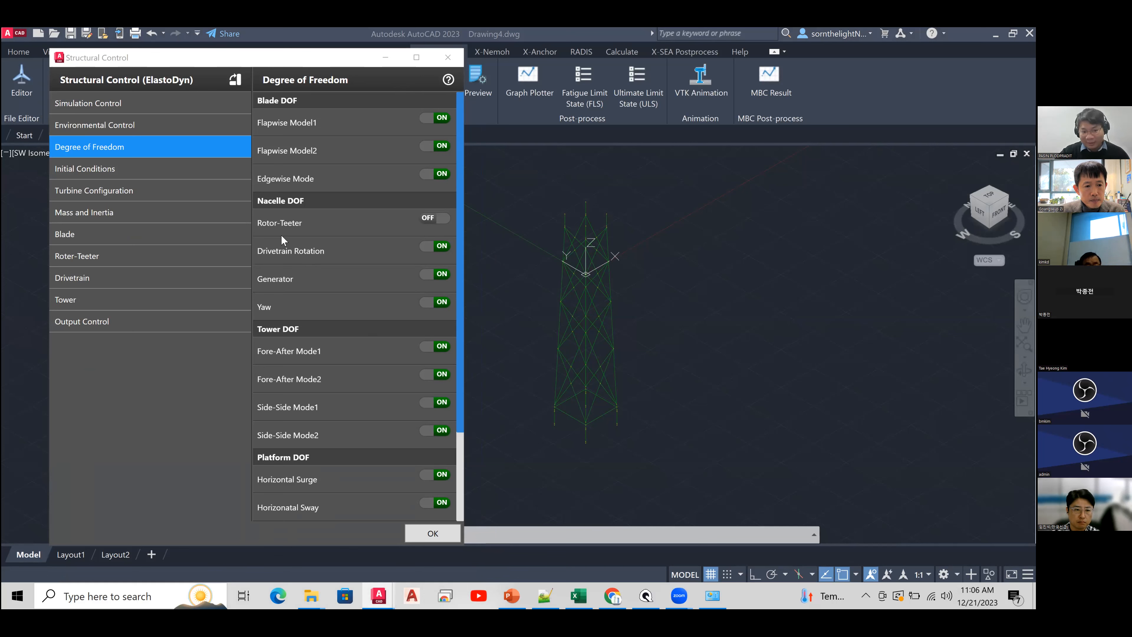
pyautogui.moveTo(457, 254); pyautogui.dragTo(476, 370)
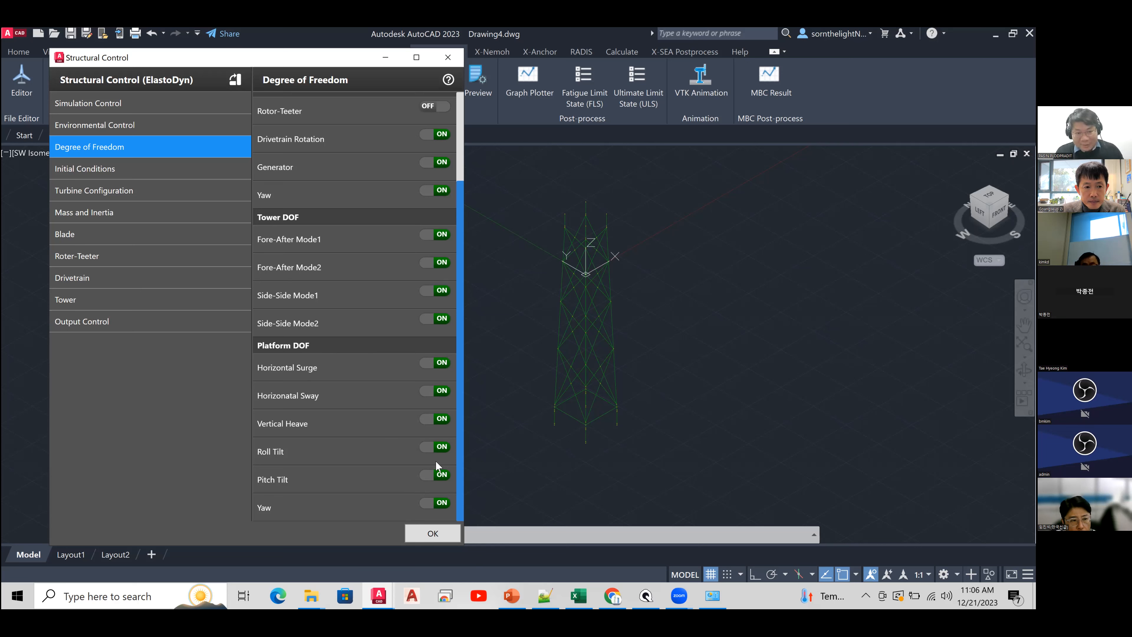
pyautogui.scroll(3, 454, 233)
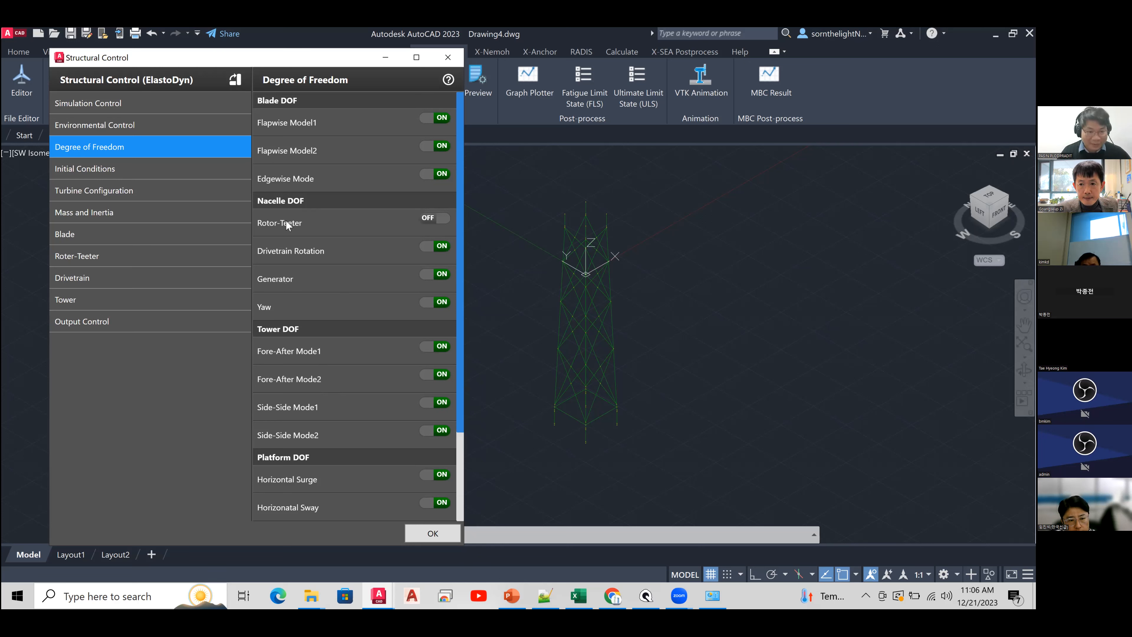
pyautogui.click(240, 179)
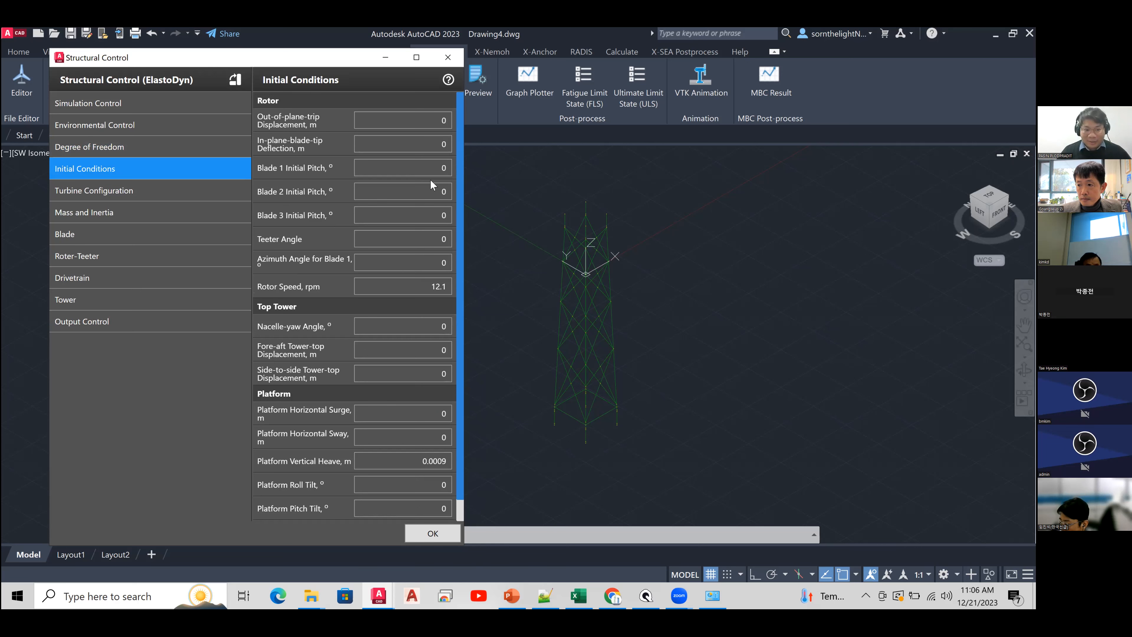
# - Check the initial rotor speed and set the Platform Vertical Heave to -0.00702 m in the Initial Conditions
pyautogui.doubleClick(418, 285)
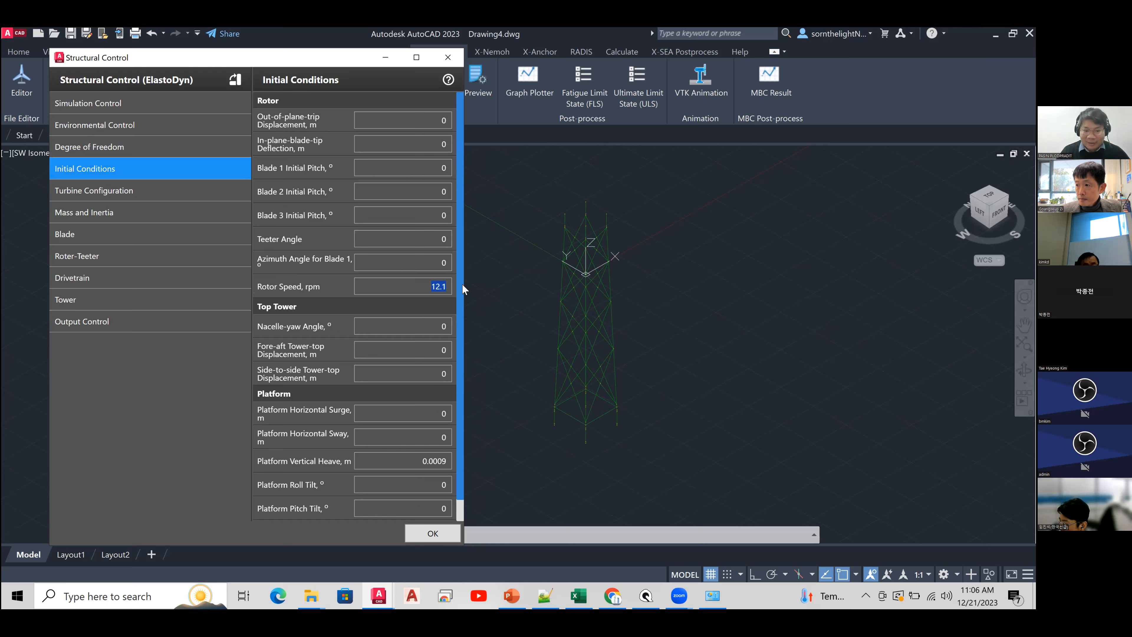
pyautogui.scroll(-1, 455, 279)
pyautogui.moveTo(456, 279); pyautogui.dragTo(461, 296)
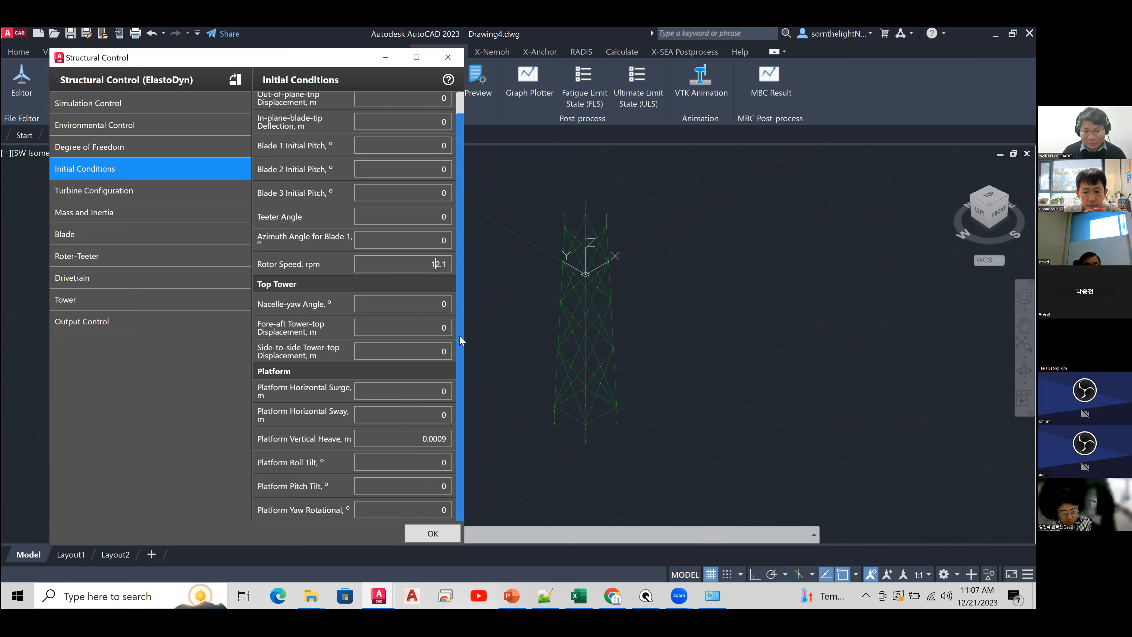
pyautogui.scroll(1, 434, 240)
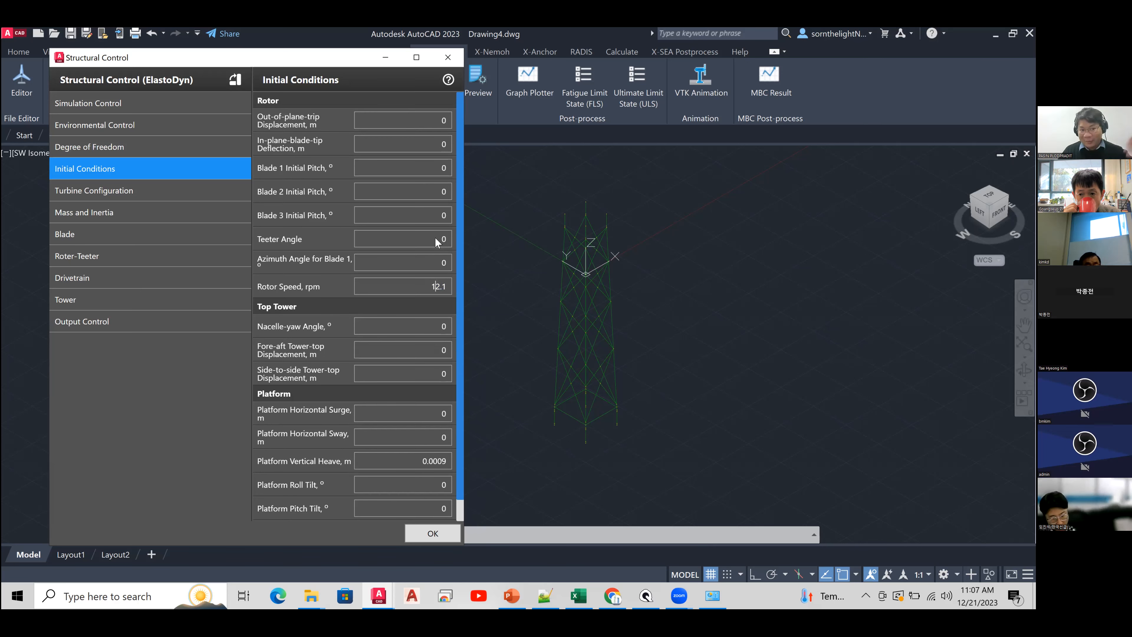
pyautogui.scroll(-1, 459, 321)
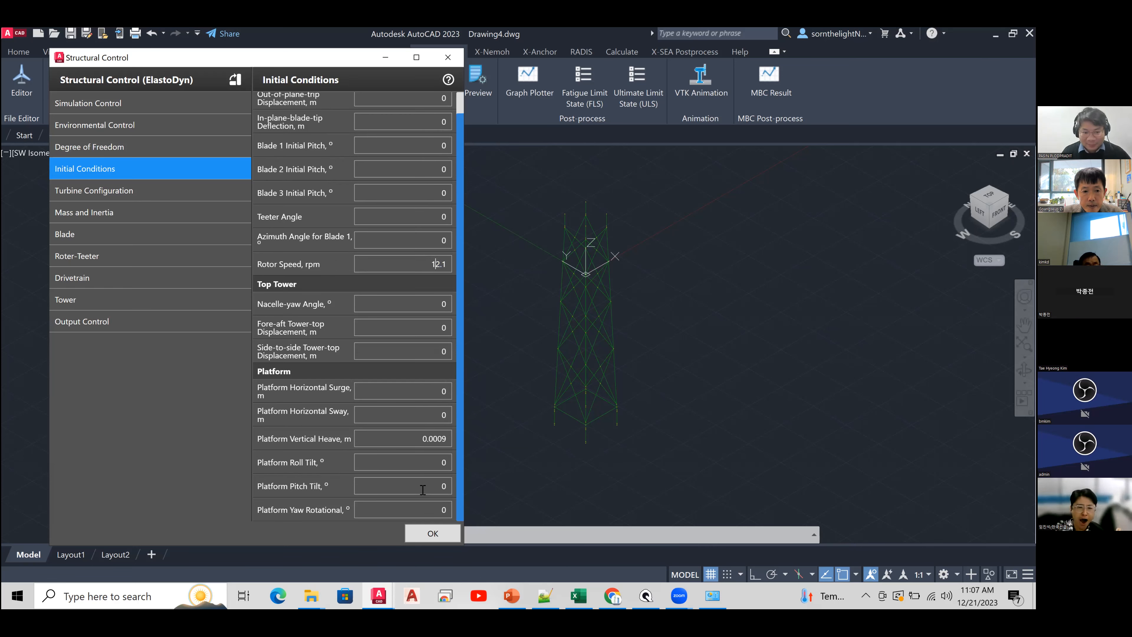
pyautogui.doubleClick(433, 439)
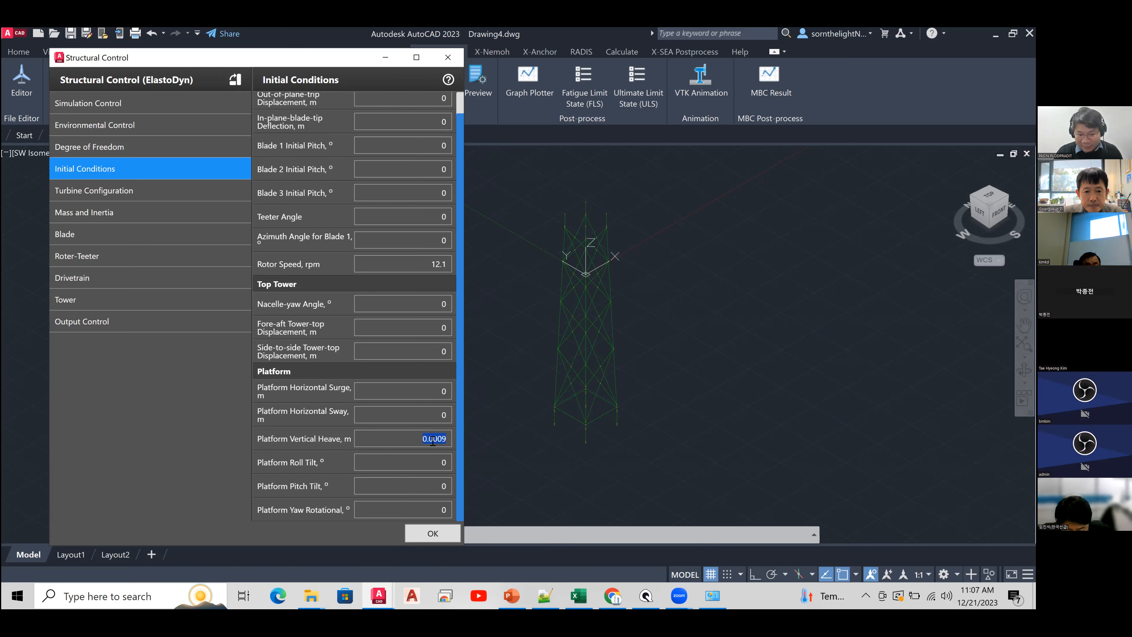
pyautogui.press('BackSpace')
pyautogui.write('-00')
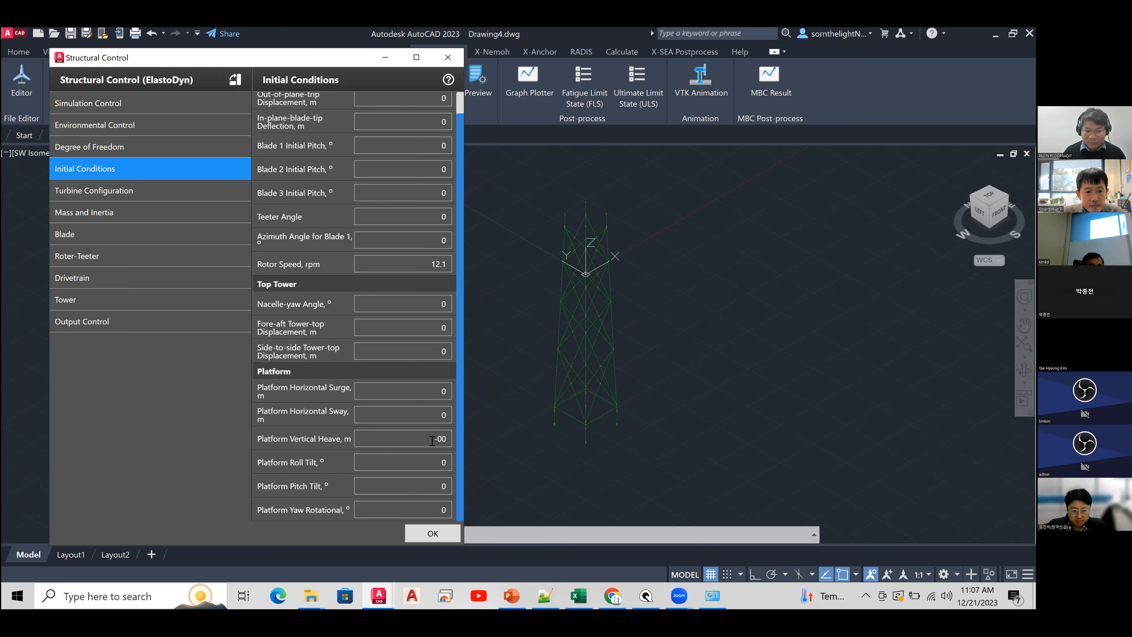
pyautogui.write('.007')
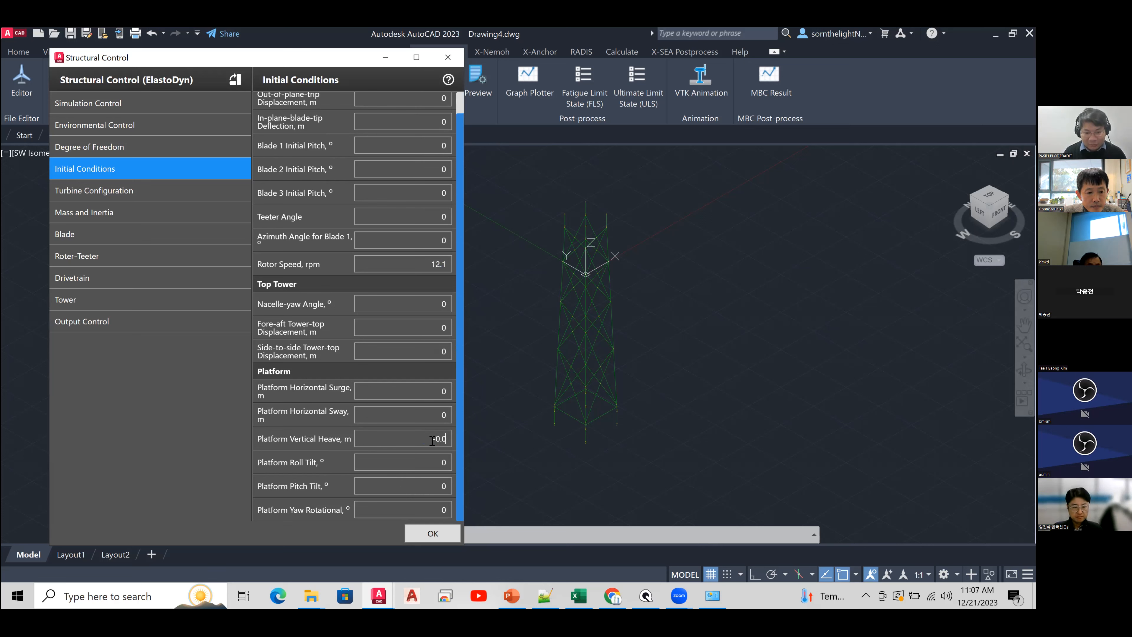
pyautogui.write('2')
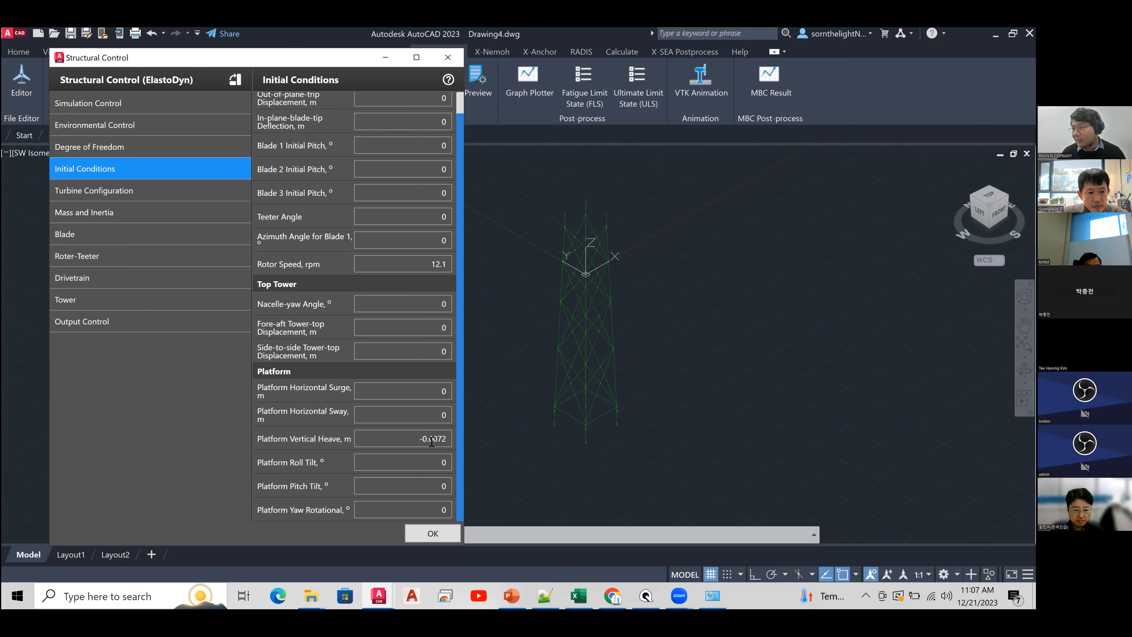
pyautogui.press('Left')
pyautogui.write('0')
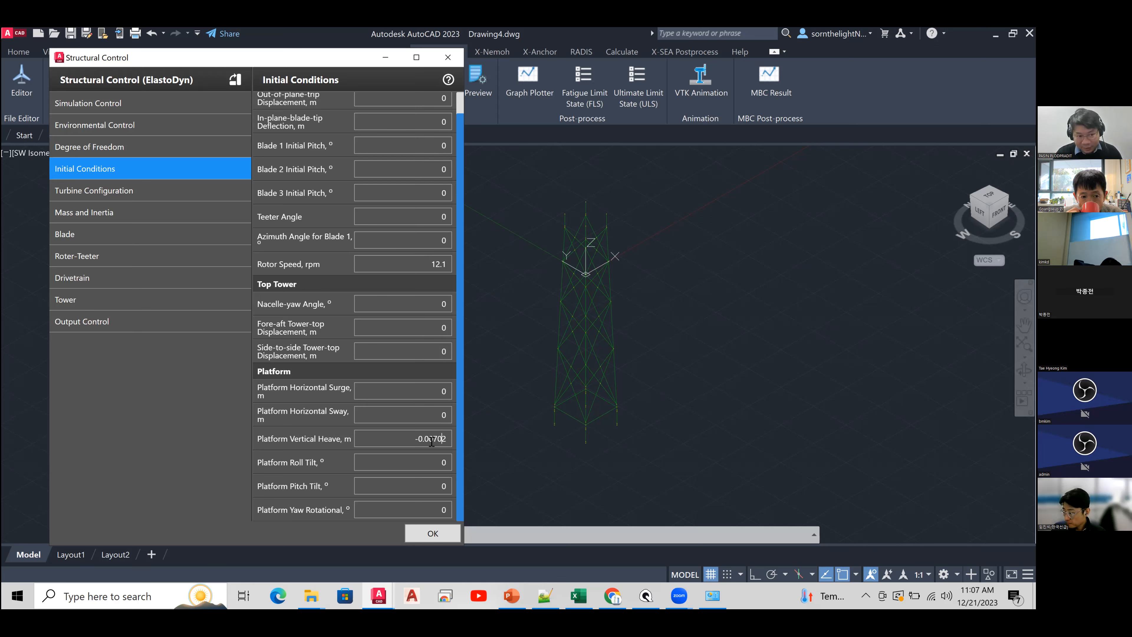
# - In Turbine Configuration, set the Tower Height Above Ground or MSL to 88.15 m and the Tower Height Base to 20.15 m
pyautogui.click(169, 201)
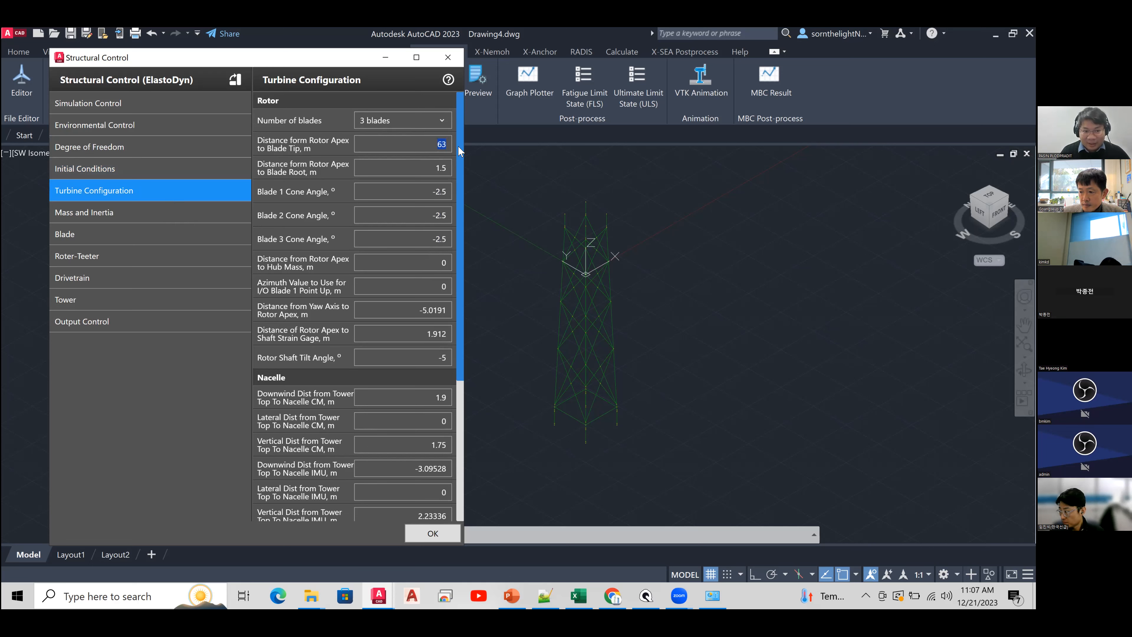
pyautogui.scroll(-1, 458, 145)
pyautogui.moveTo(458, 183); pyautogui.dragTo(467, 334)
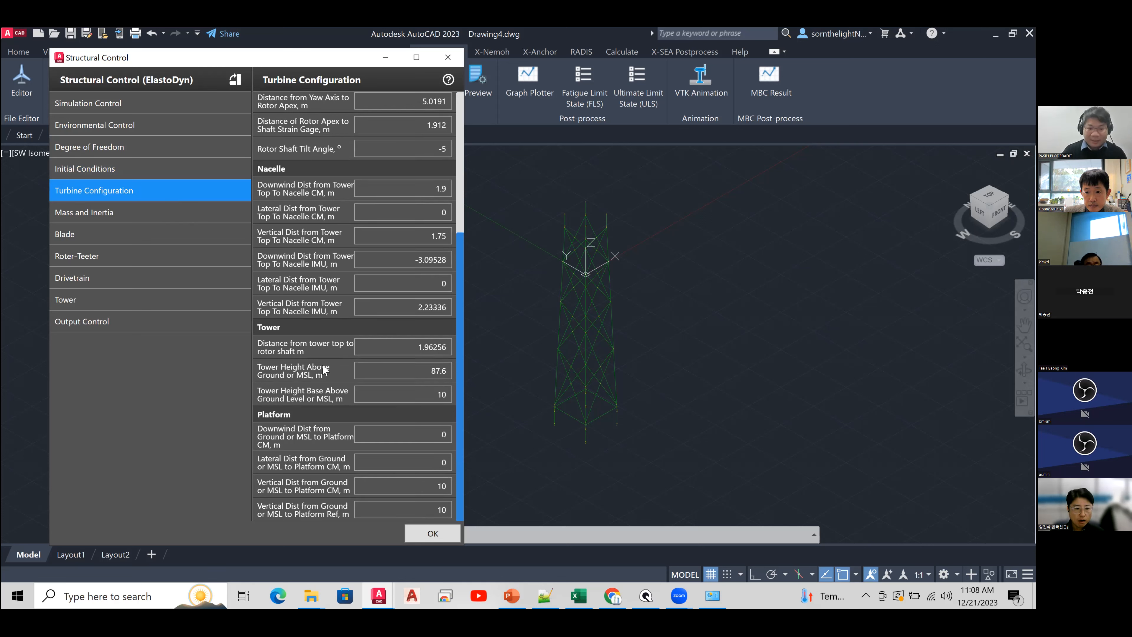
pyautogui.moveTo(391, 370); pyautogui.dragTo(464, 372)
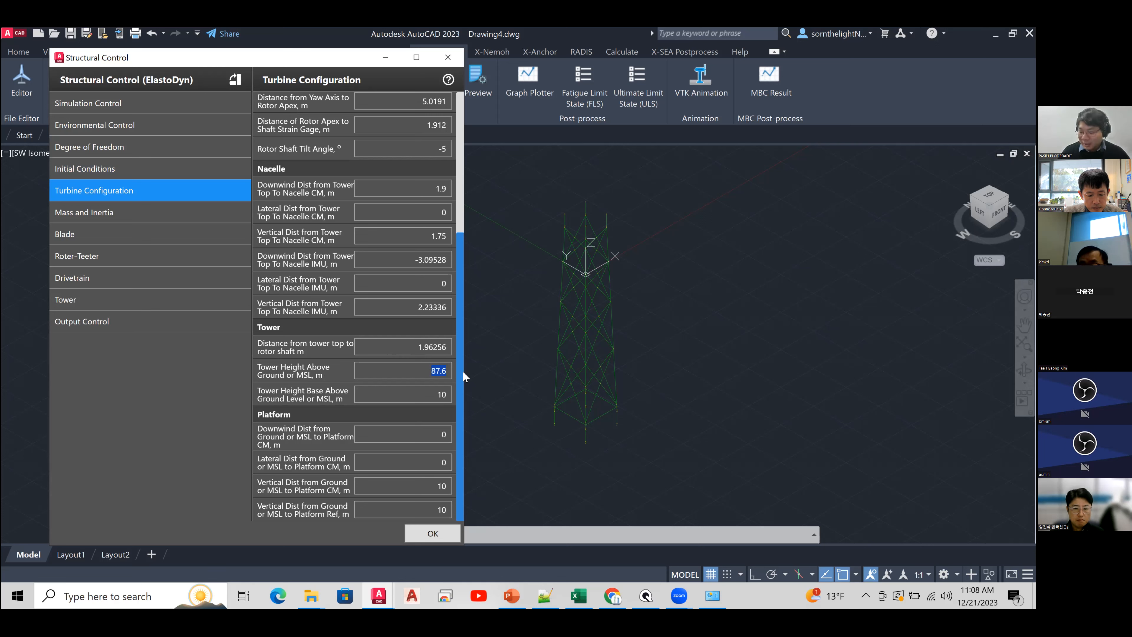
pyautogui.write('.15')
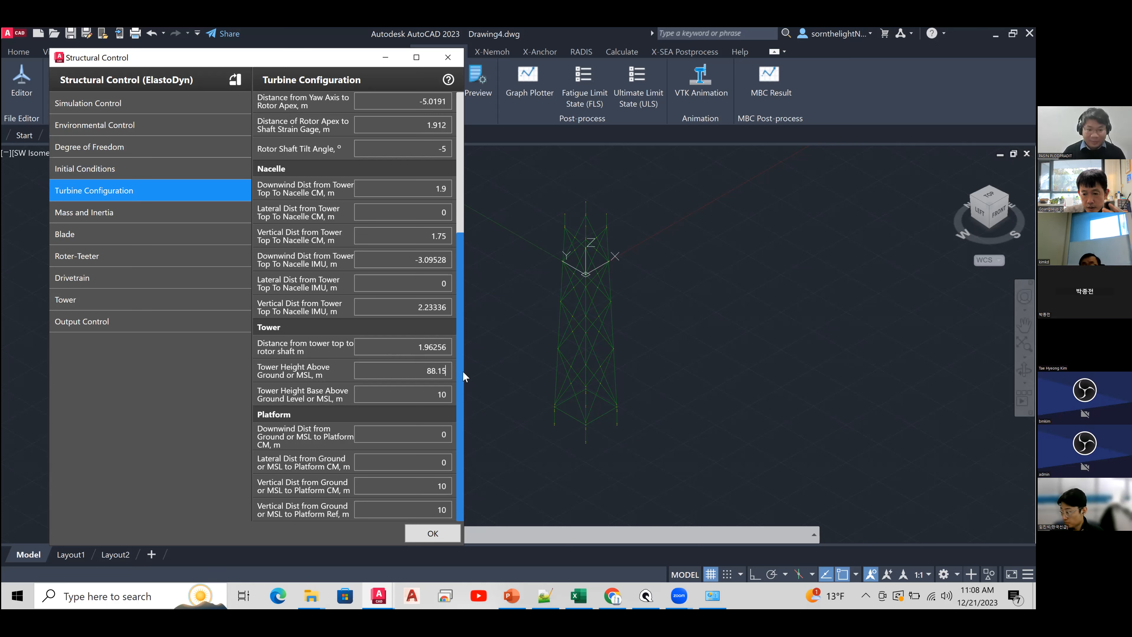
pyautogui.doubleClick(447, 395)
pyautogui.click(437, 395)
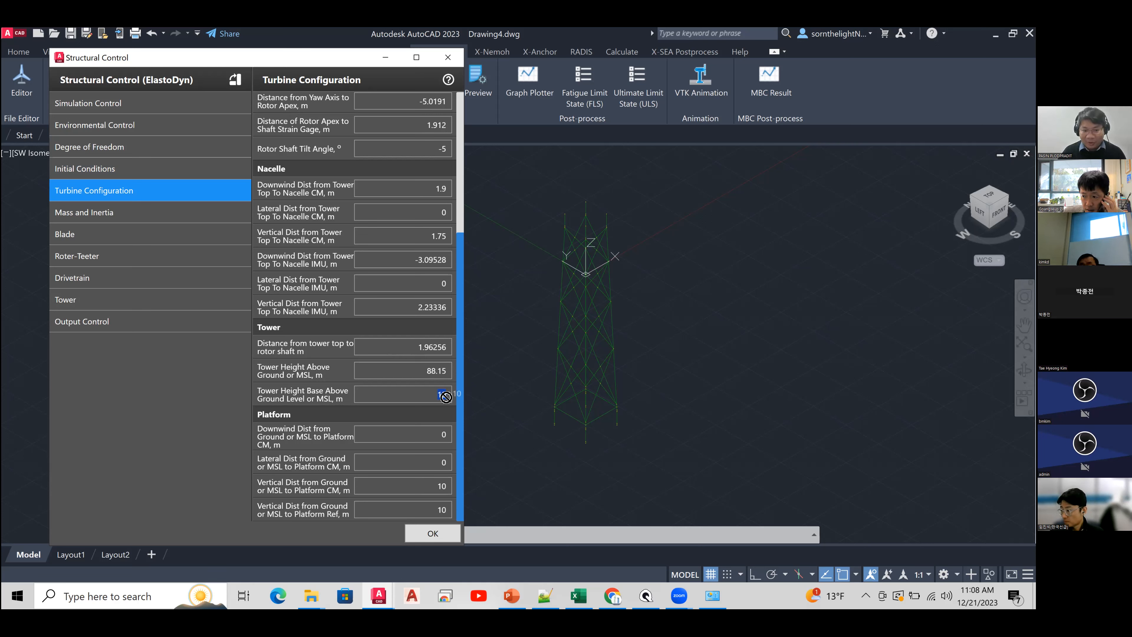
pyautogui.write('20.15')
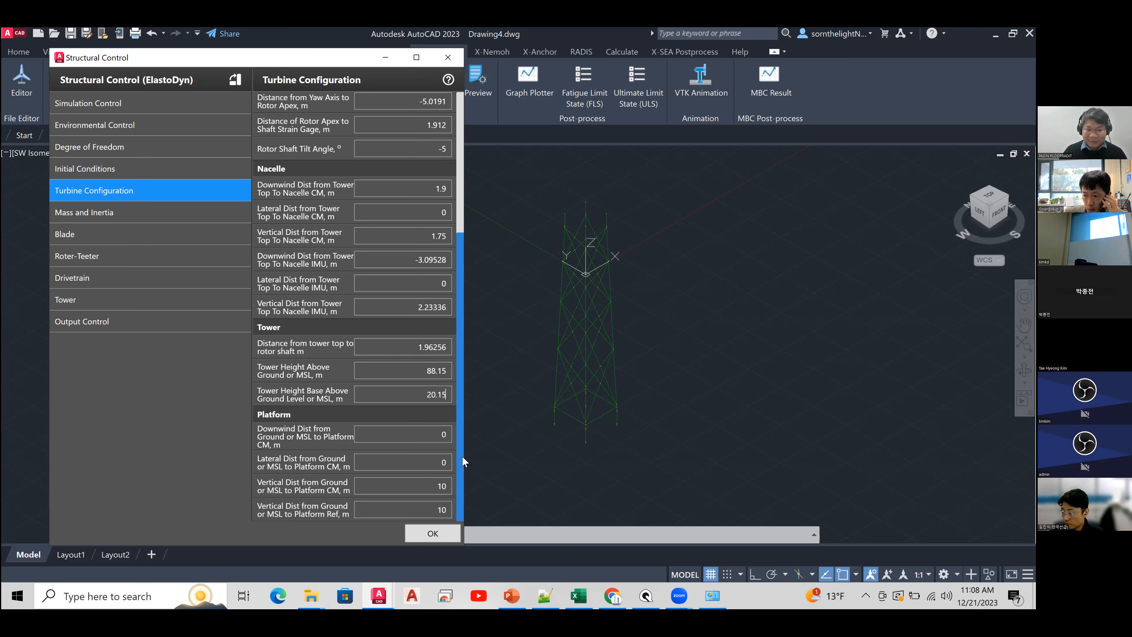
# - Set the vertical distances from ground or MSL to the Platform CM and to the Platform Ref to 18.15 m each
pyautogui.press('Tab')
pyautogui.press('Tab')
pyautogui.click(390, 491)
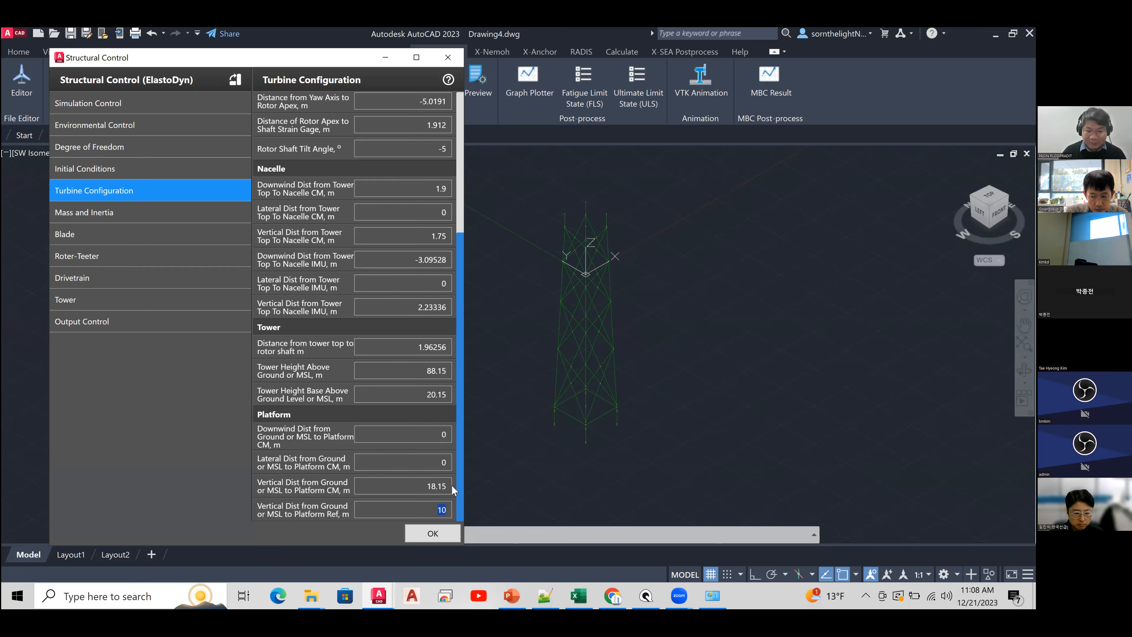
pyautogui.write('18')
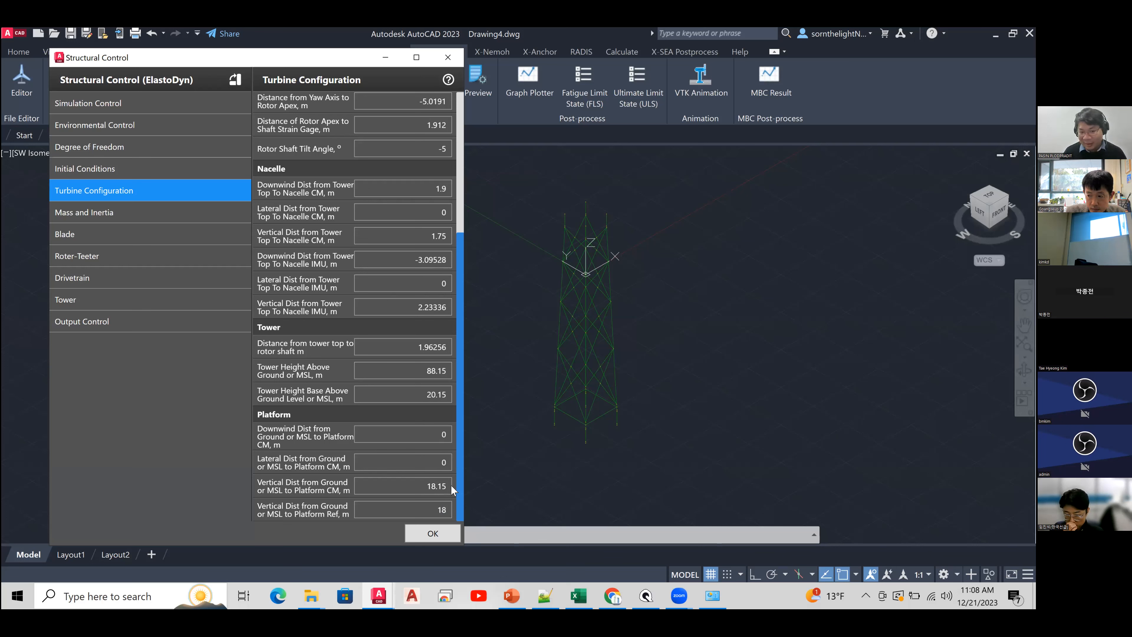
pyautogui.write('.15')
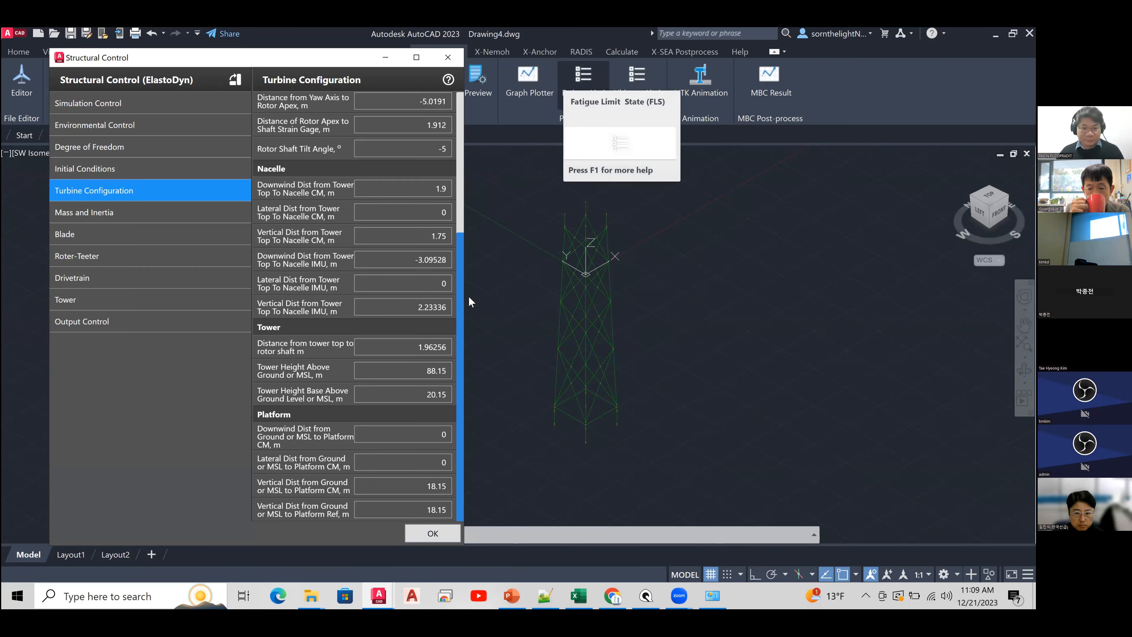
# - Recheck the rotor geometry in Turbine Configuration and return to the Initial Conditions to review the blade pitch settings
pyautogui.scroll(5, 464, 300)
pyautogui.scroll(1, 467, 141)
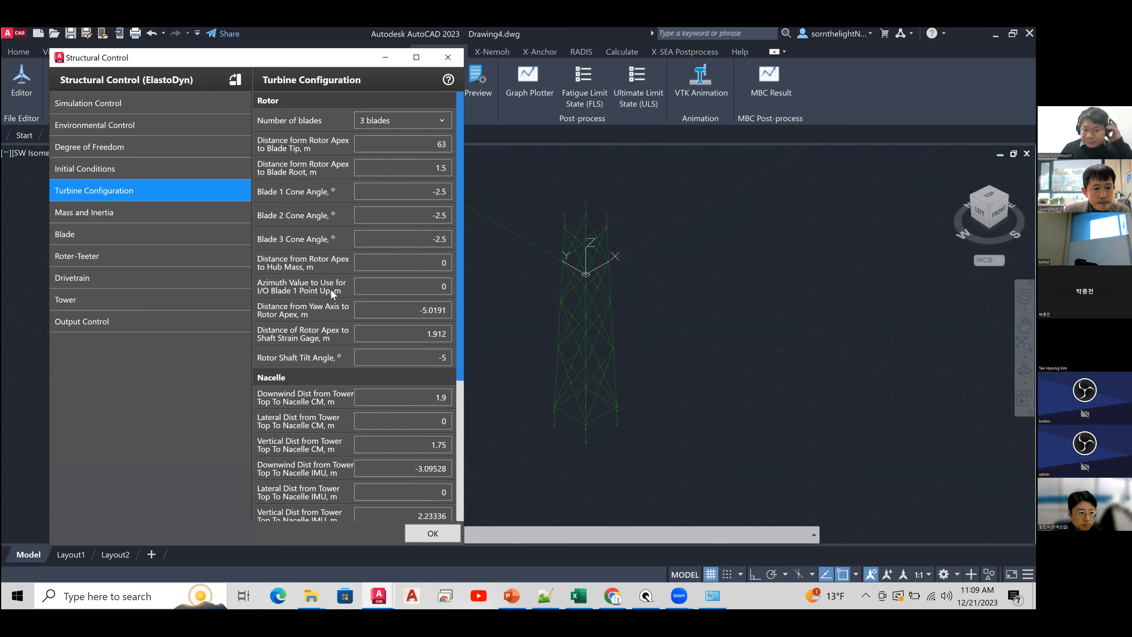
pyautogui.click(168, 172)
pyautogui.click(173, 190)
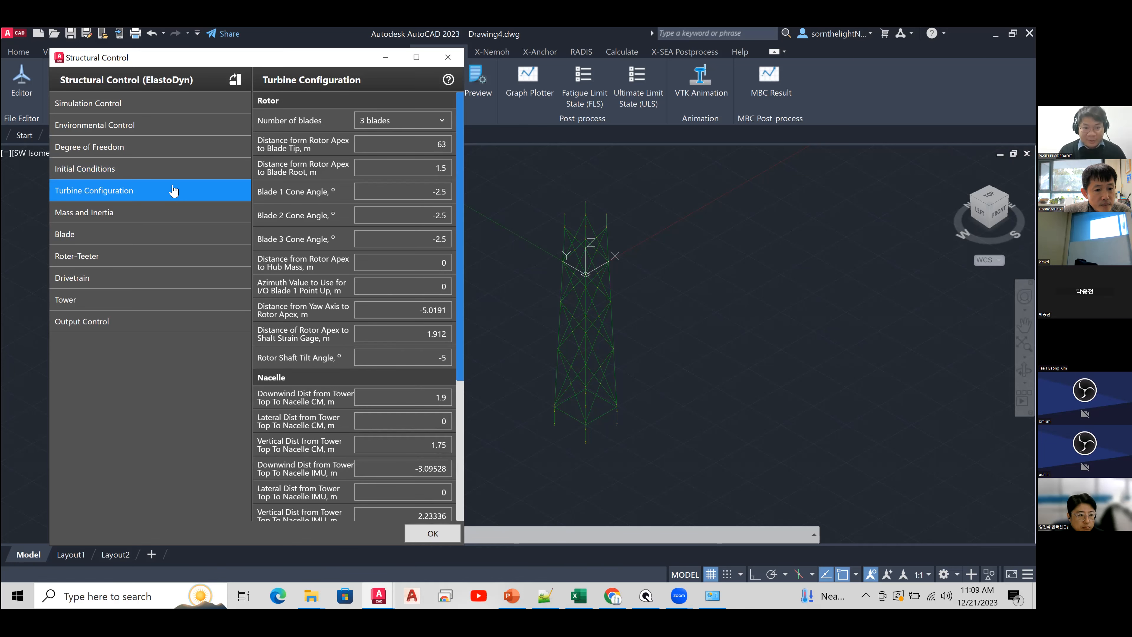
pyautogui.click(182, 172)
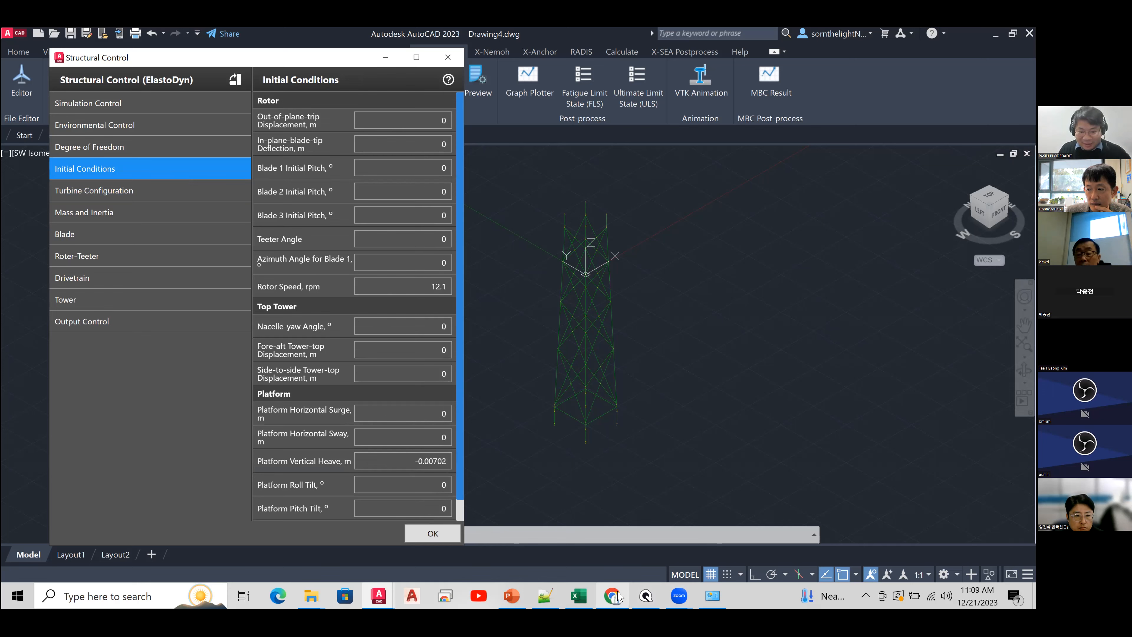
# - Switch to Chrome and search the web for "Blade pitch angle" in a new tab
pyautogui.moveTo(619, 596)
pyautogui.click(612, 539)
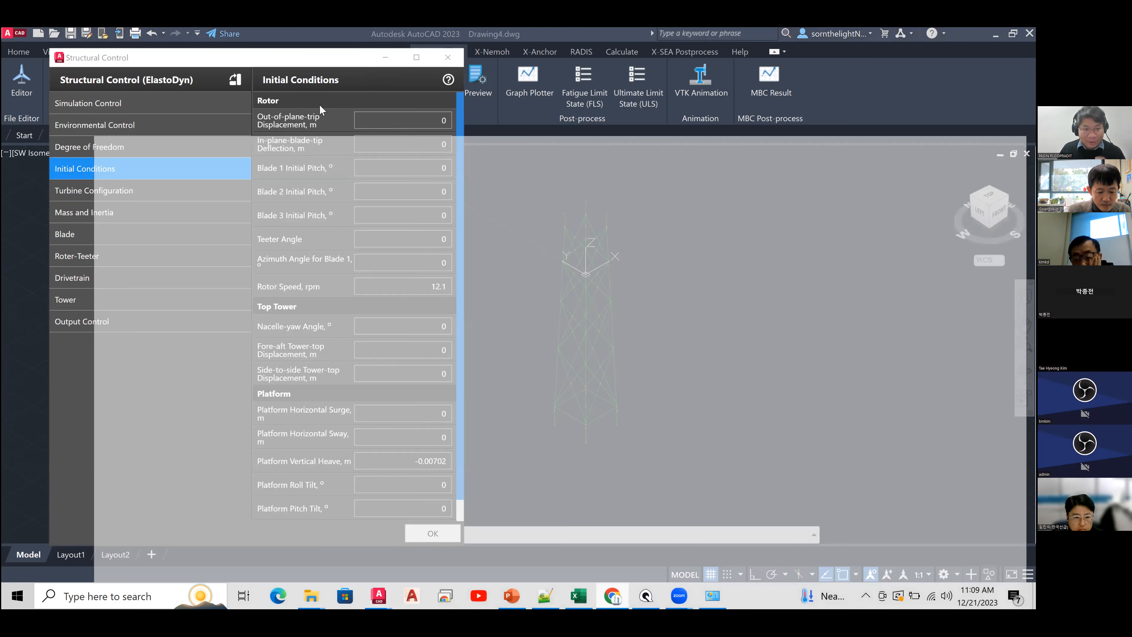
pyautogui.doubleClick(320, 105)
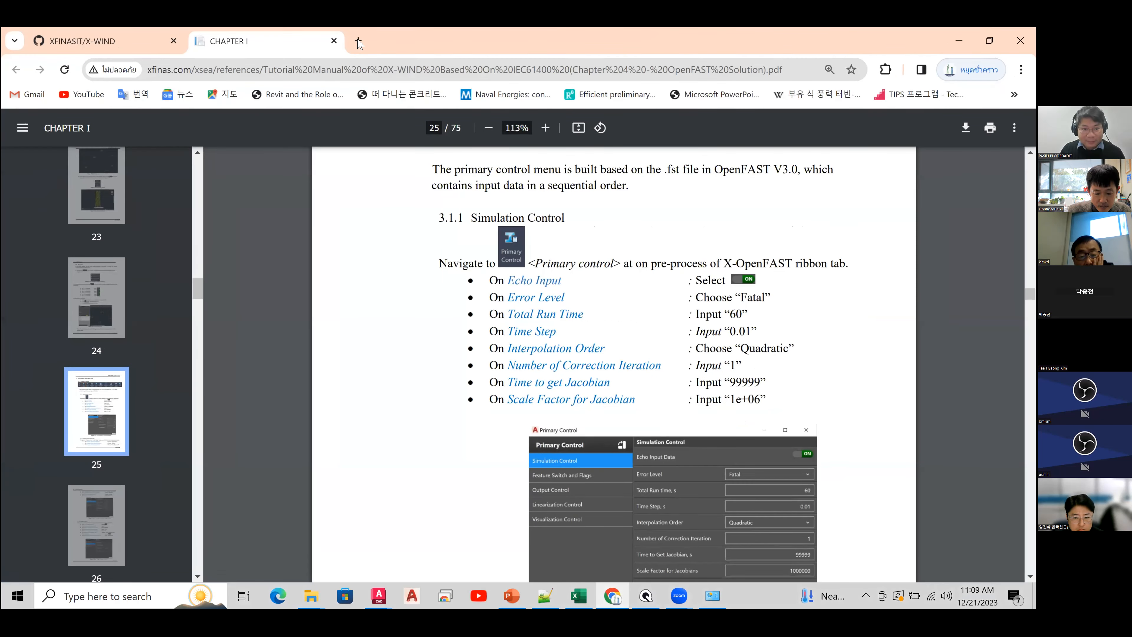
pyautogui.click(358, 40)
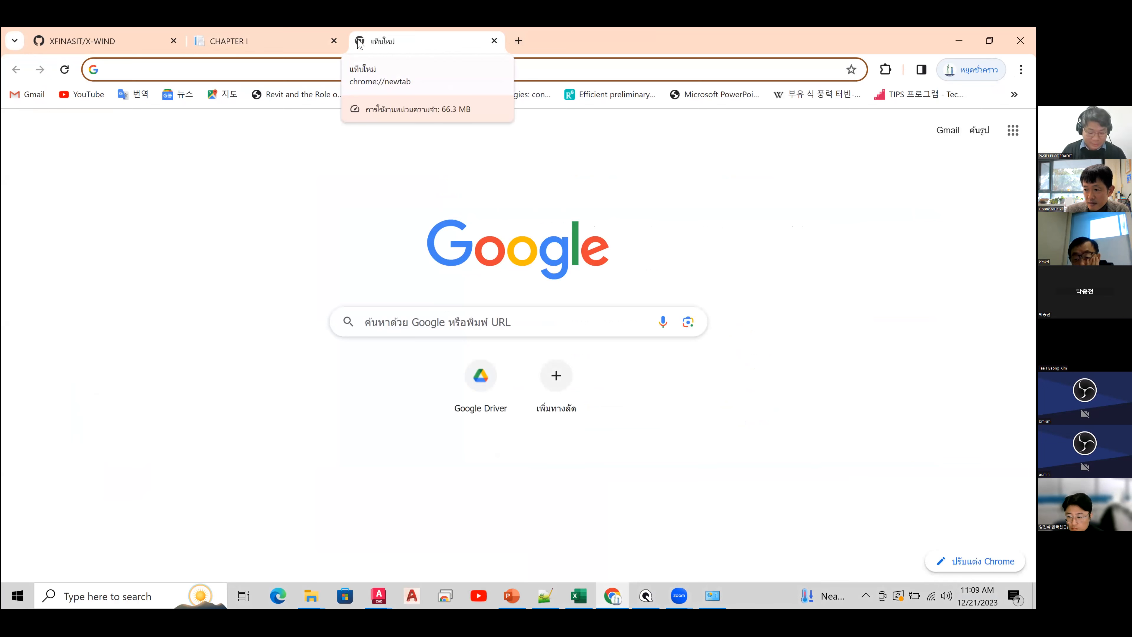
pyautogui.write('Bla')
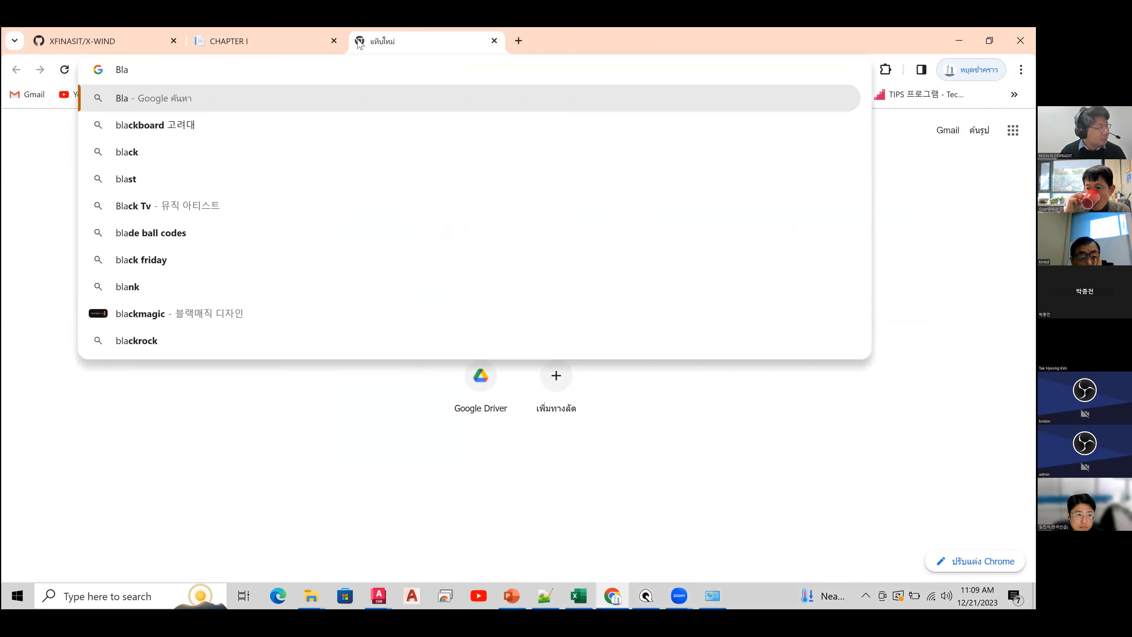
pyautogui.press('BackSpace')
pyautogui.press('BackSpace')
pyautogui.press('BackSpace')
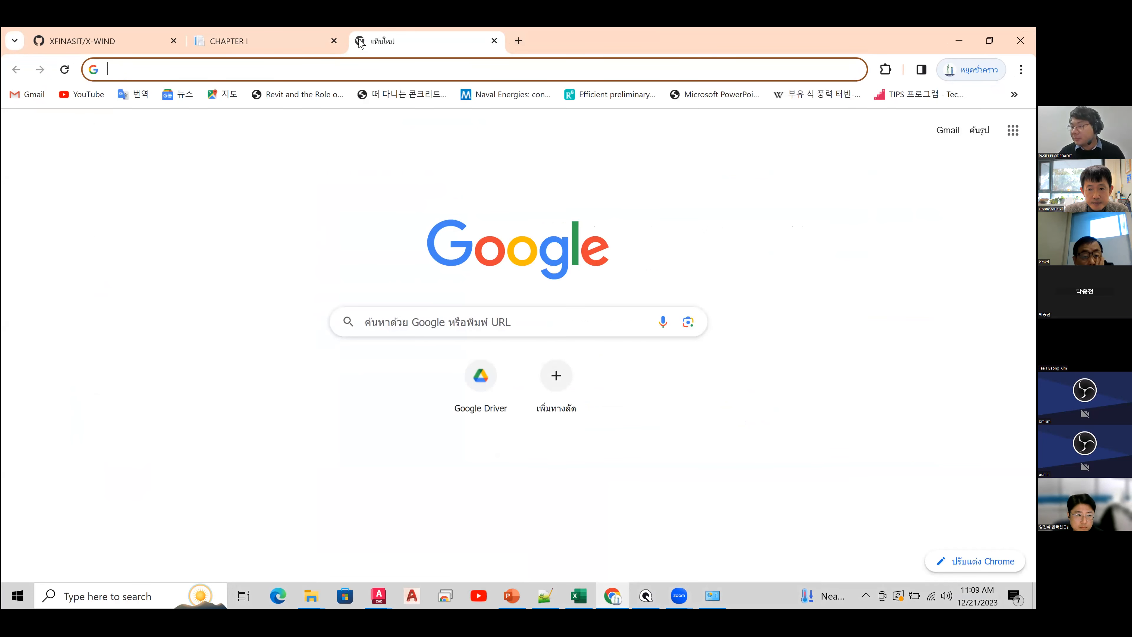
pyautogui.write('Bl')
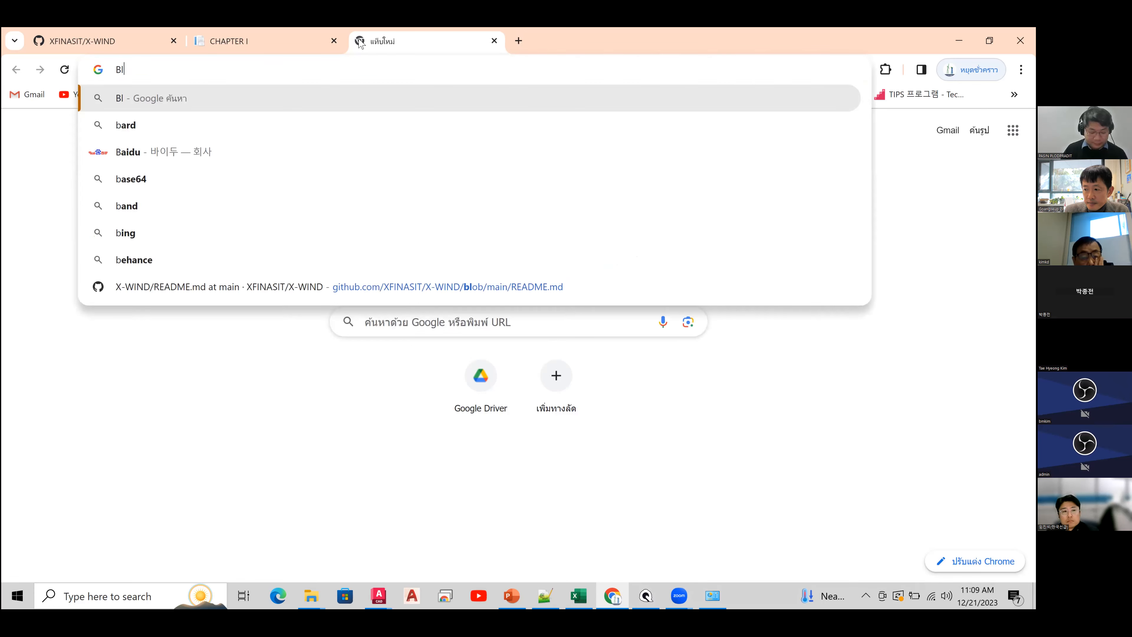
pyautogui.write('ade pitc')
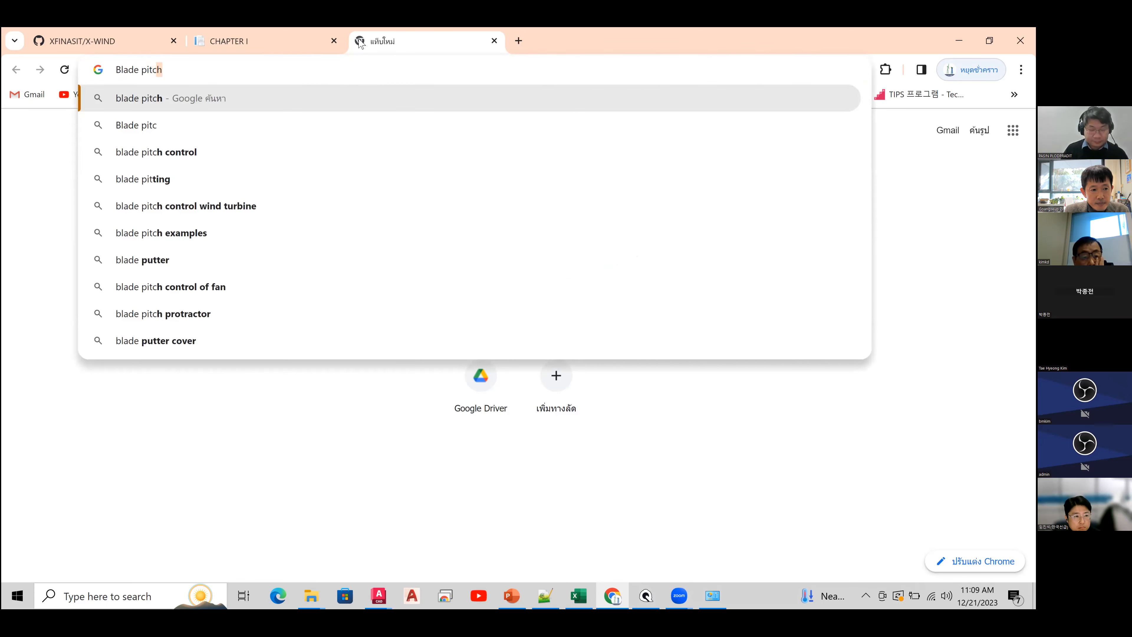
pyautogui.write('h angle')
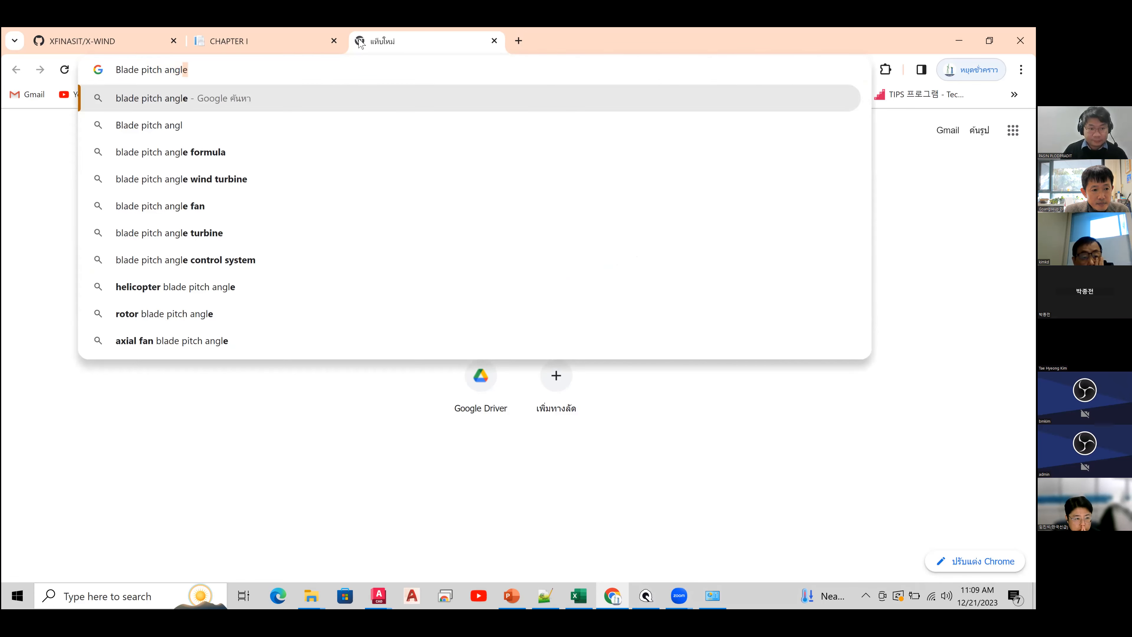
pyautogui.press('Return')
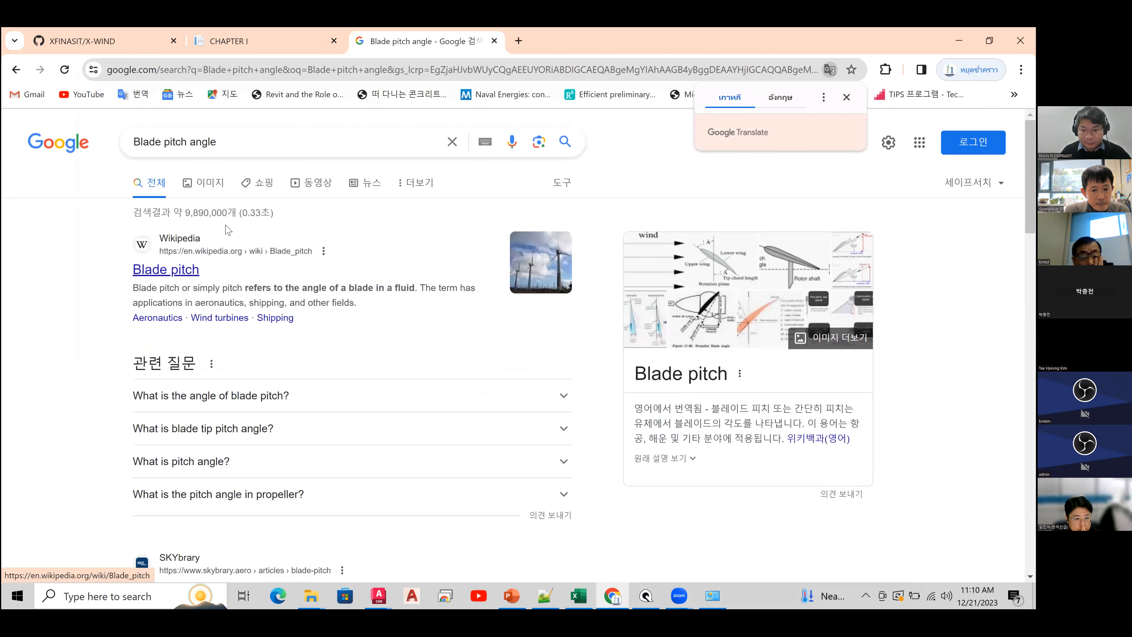
# - Open the Aviation dictionary page with the blade pitch angle diagram from the image results, study it, and switch back to AutoCAD's Structural Control window
pyautogui.click(201, 189)
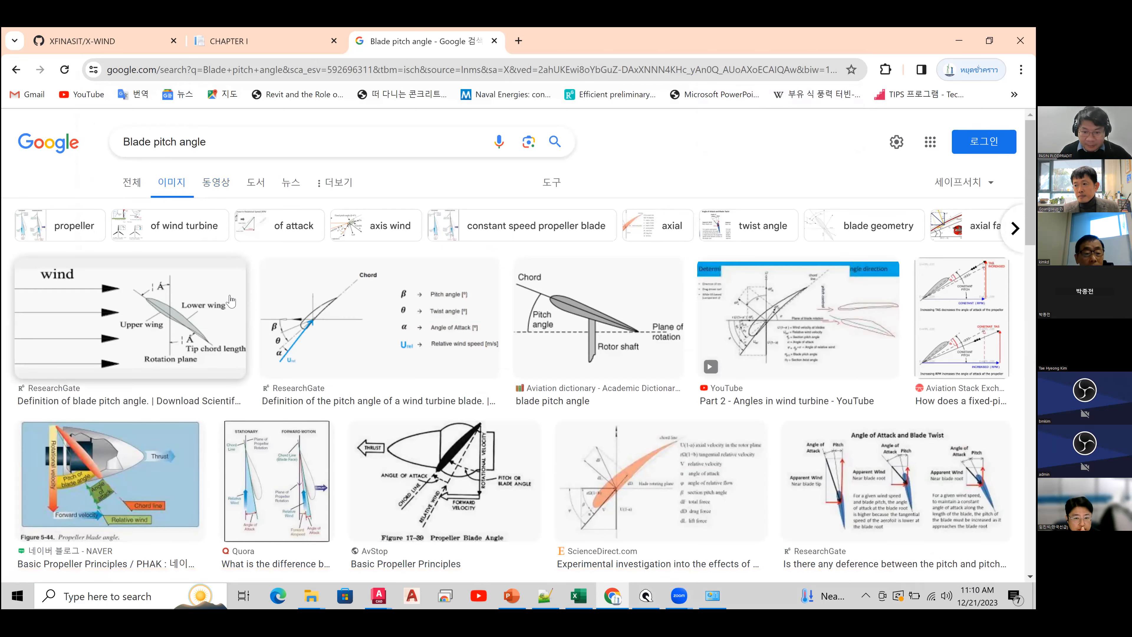
pyautogui.click(543, 353)
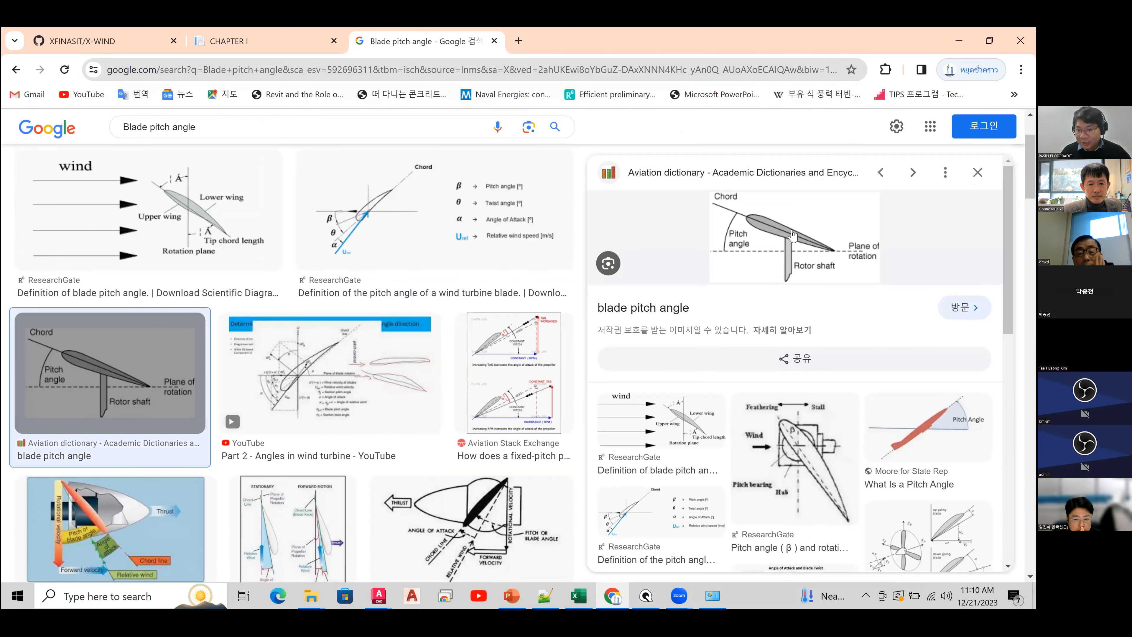
pyautogui.click(792, 236)
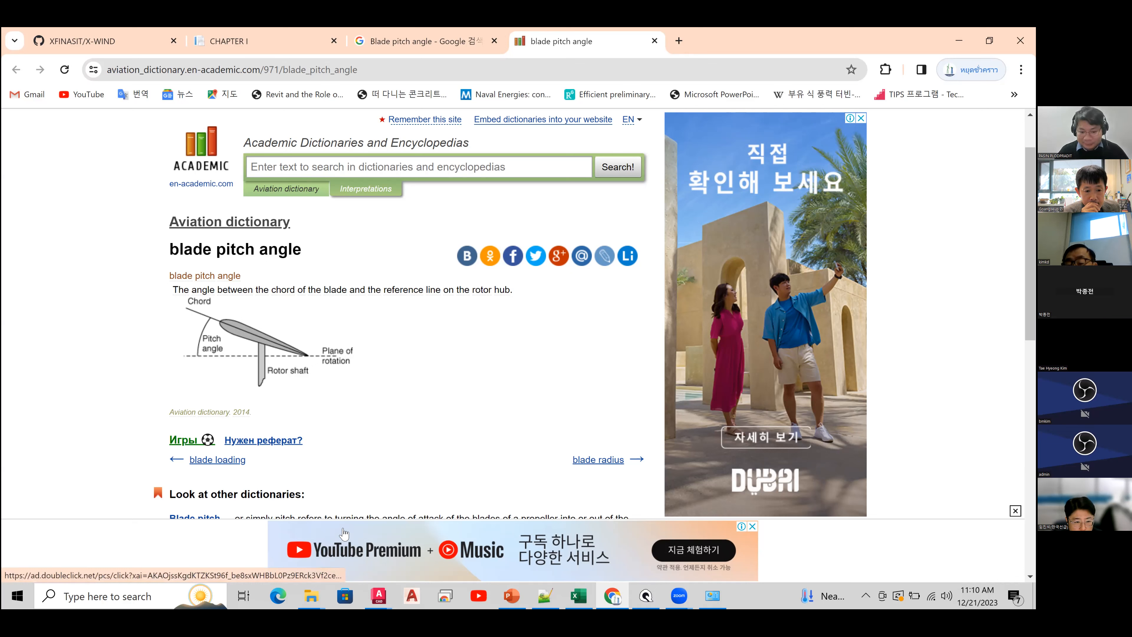
pyautogui.moveTo(382, 592)
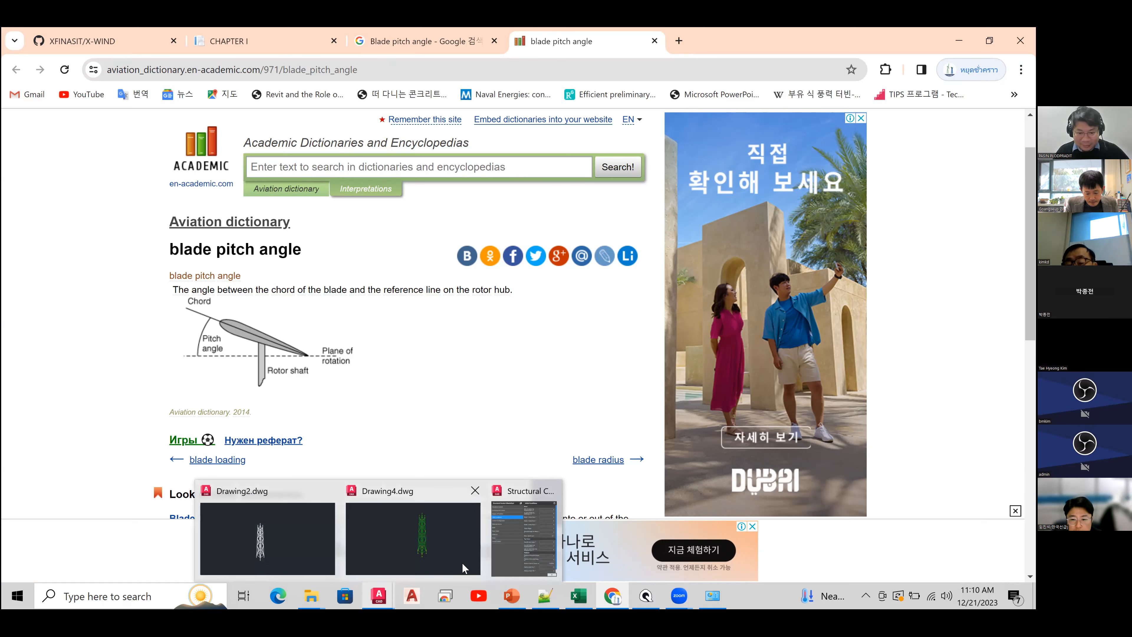
pyautogui.click(510, 553)
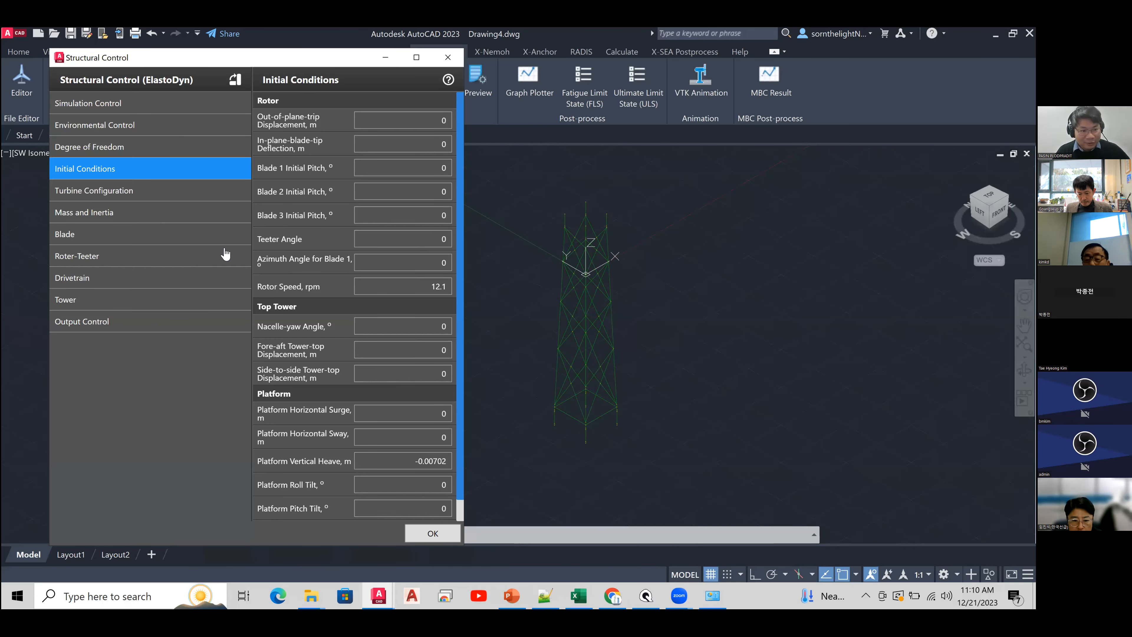
# - Set the platform mass to 666000 kg and the platform roll tilt inertia to 6.00288E+06 kg·m² in Mass and Inertia
pyautogui.click(185, 225)
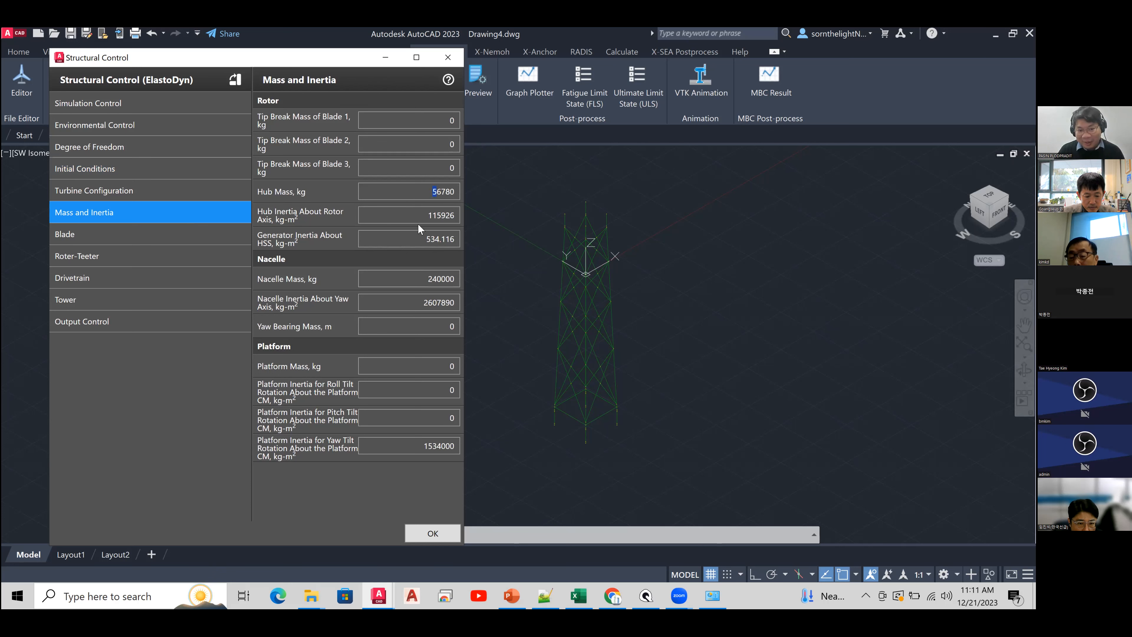
pyautogui.doubleClick(441, 239)
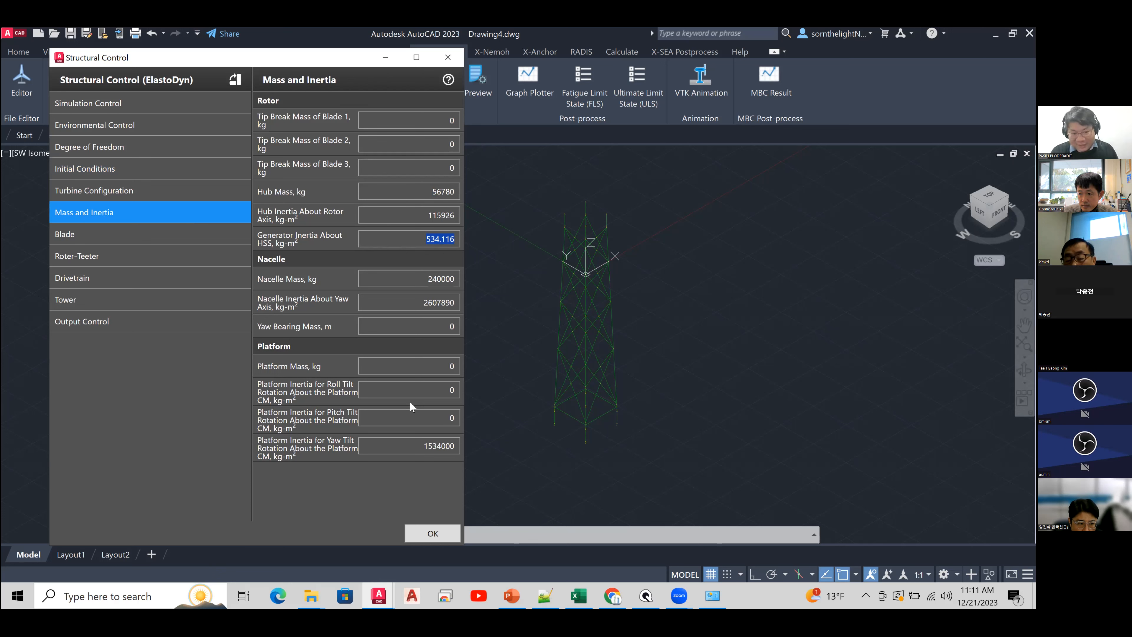
pyautogui.doubleClick(423, 373)
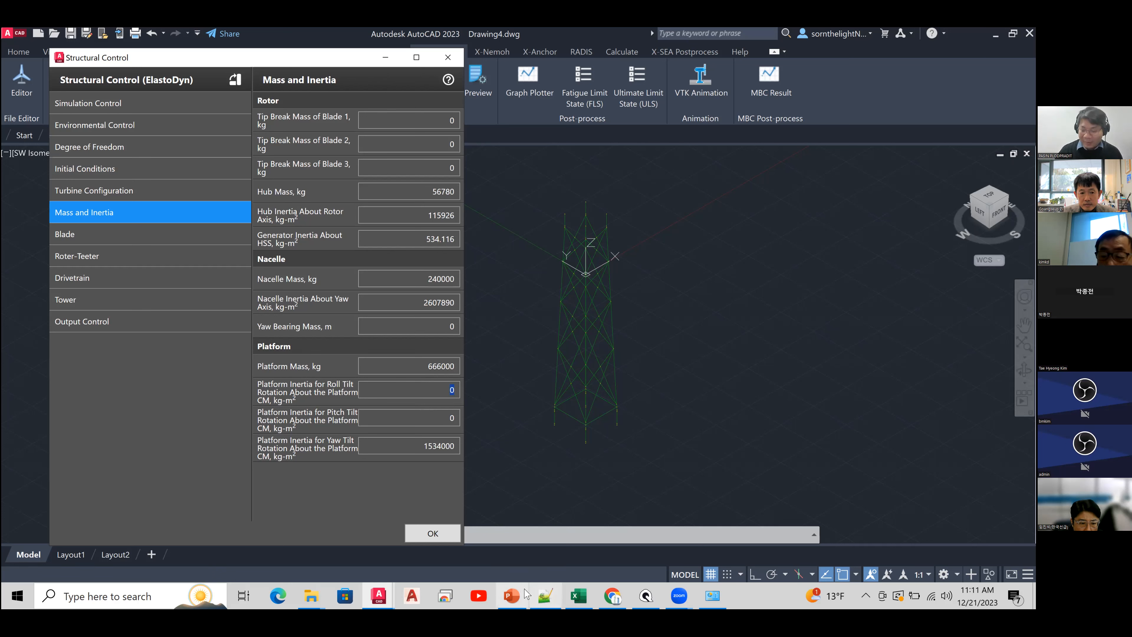
pyautogui.moveTo(526, 594)
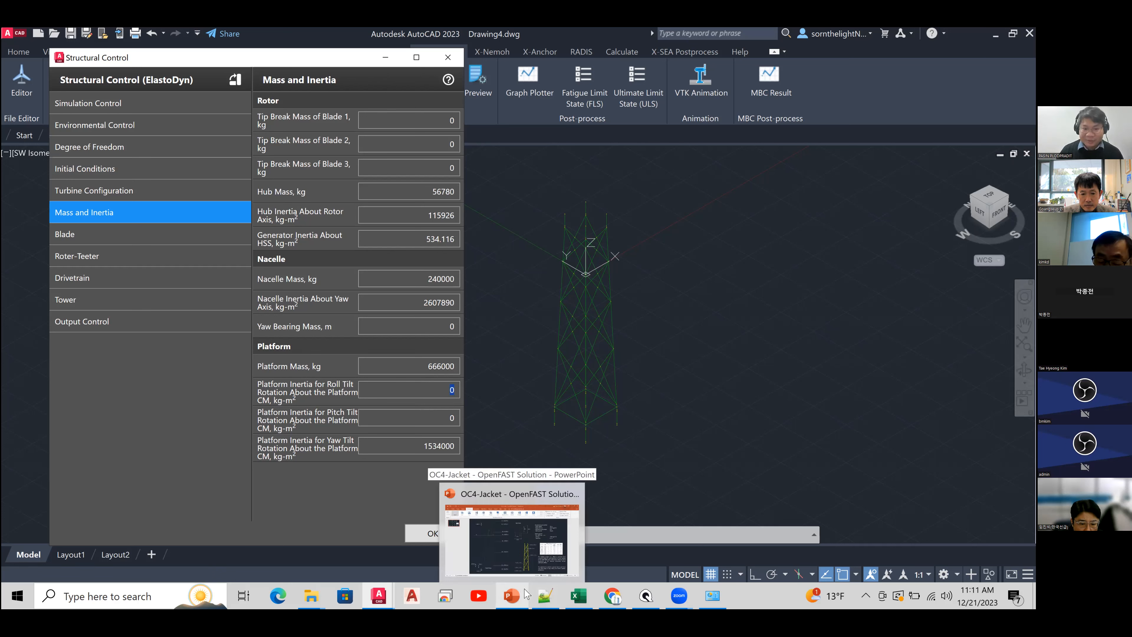
pyautogui.write('6.00288')
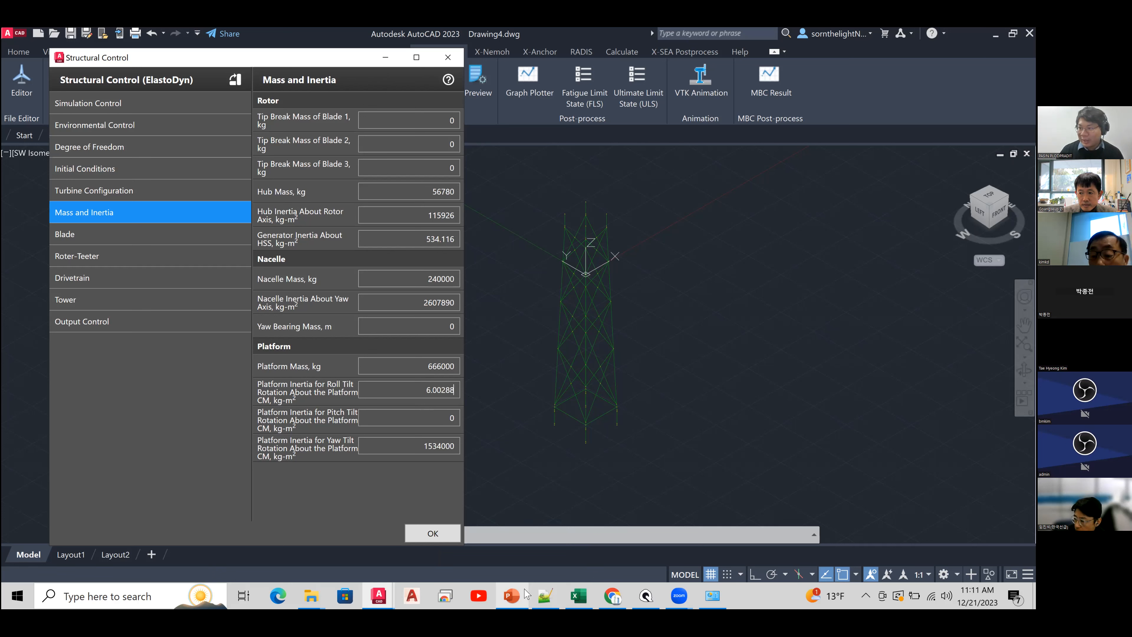
pyautogui.write('E+06')
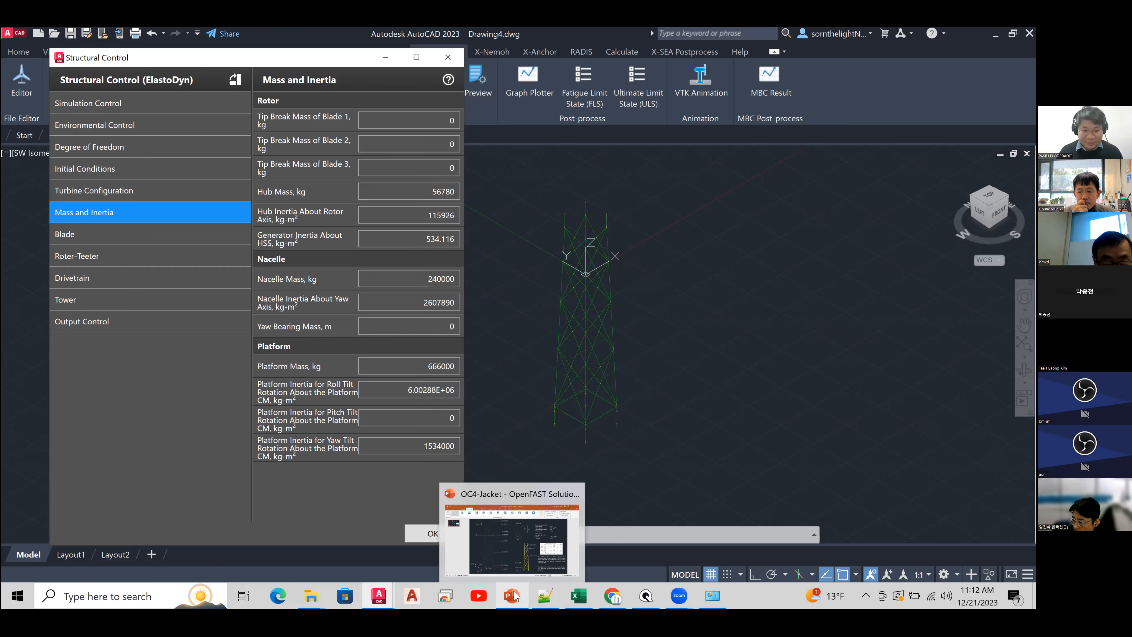
# - Set the platform pitch tilt inertia to 6.00288E+06 kg·m² and the yaw tilt inertia to 1.02298E+07 kg·m²
pyautogui.press('Tab')
pyautogui.write('6.00288E+06')
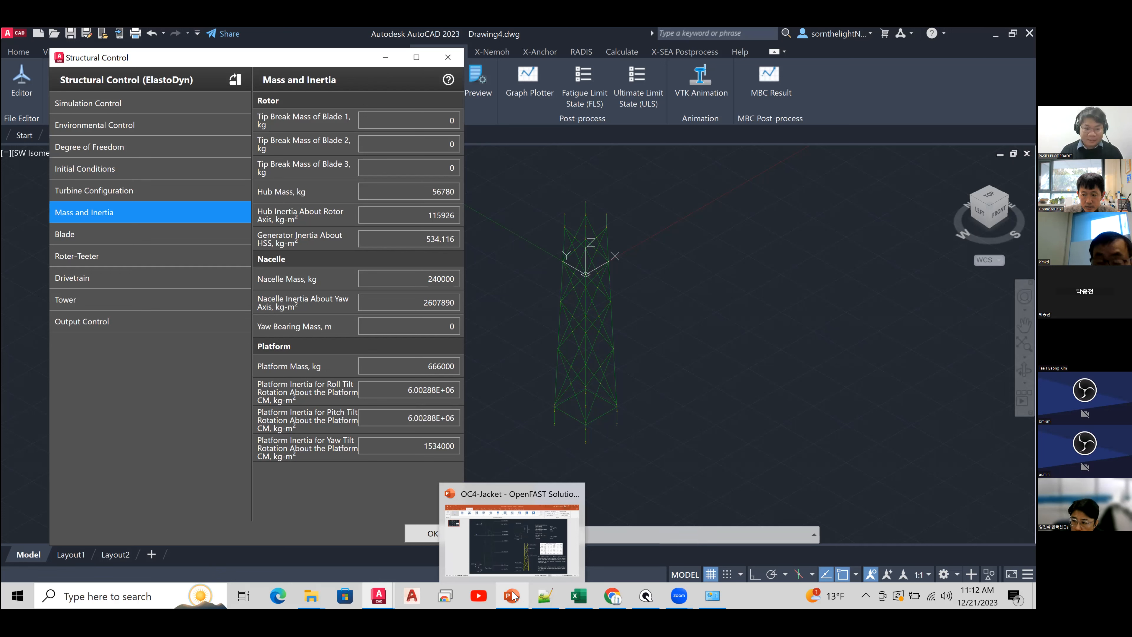
pyautogui.press('Tab')
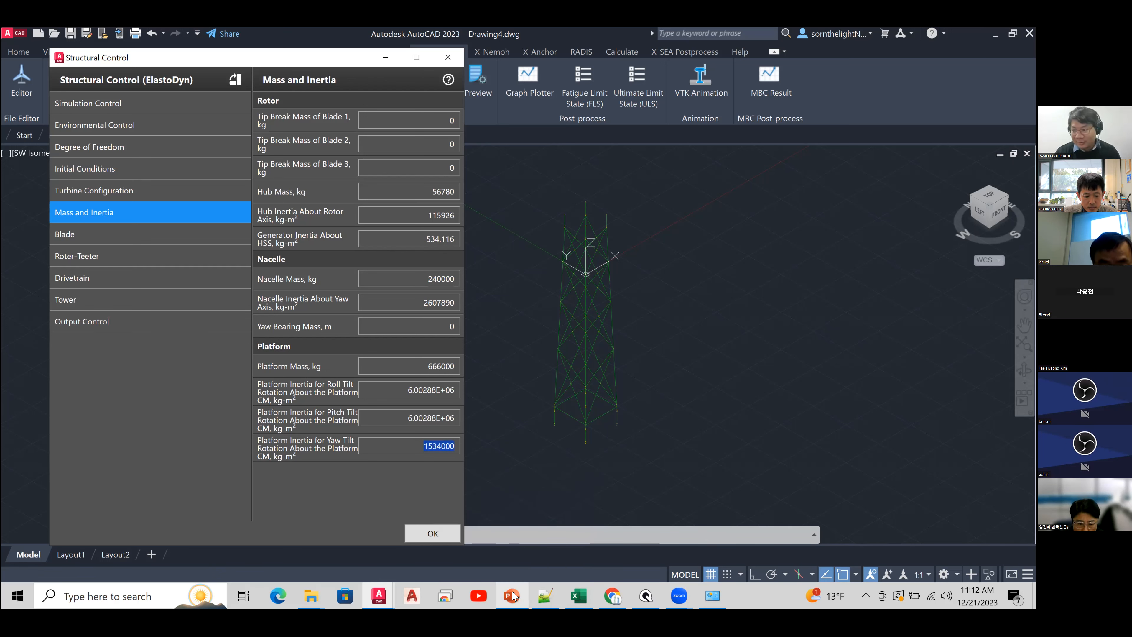
pyautogui.write('1.022')
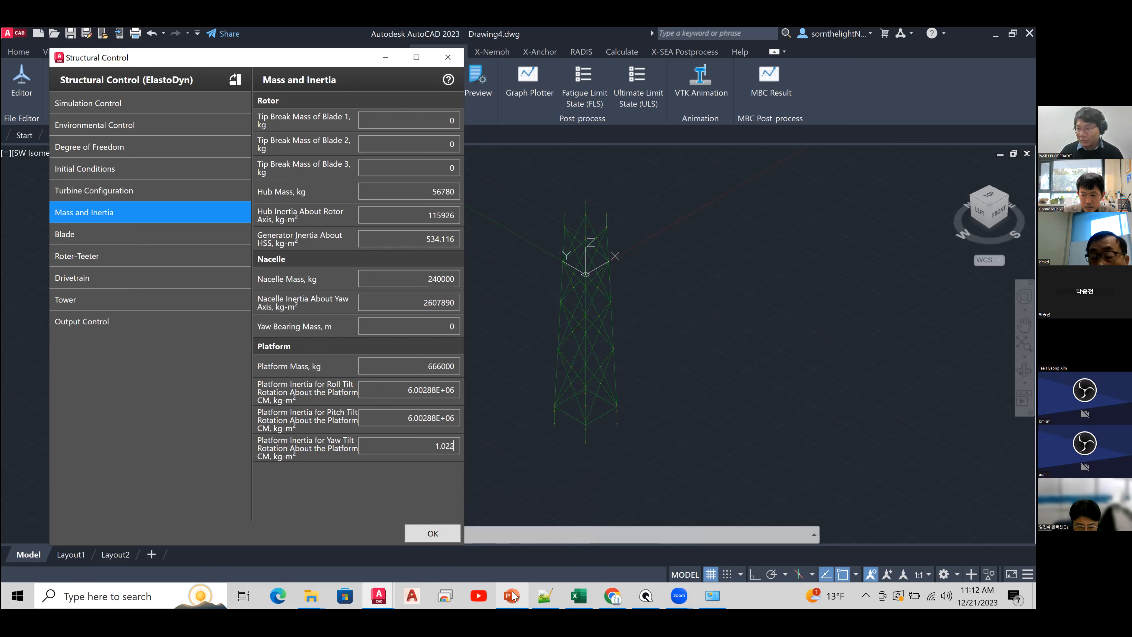
pyautogui.write('98E+09')
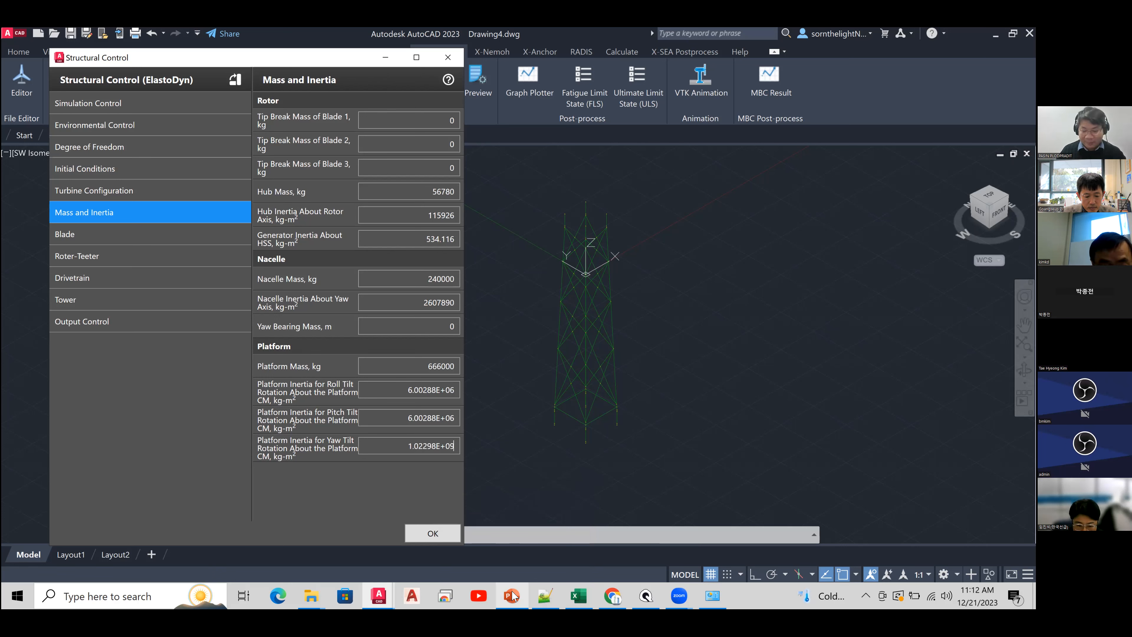
pyautogui.press('BackSpace')
pyautogui.write('7')
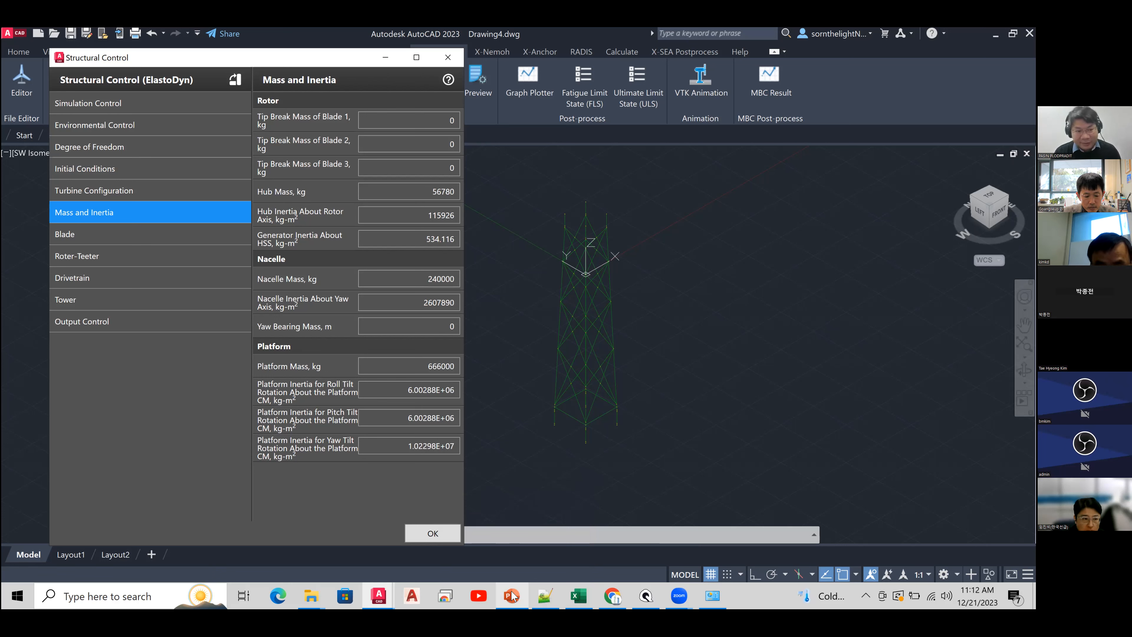
# - Set the Blade Modeling option to NREL 5 MW in the Blade category
pyautogui.click(216, 241)
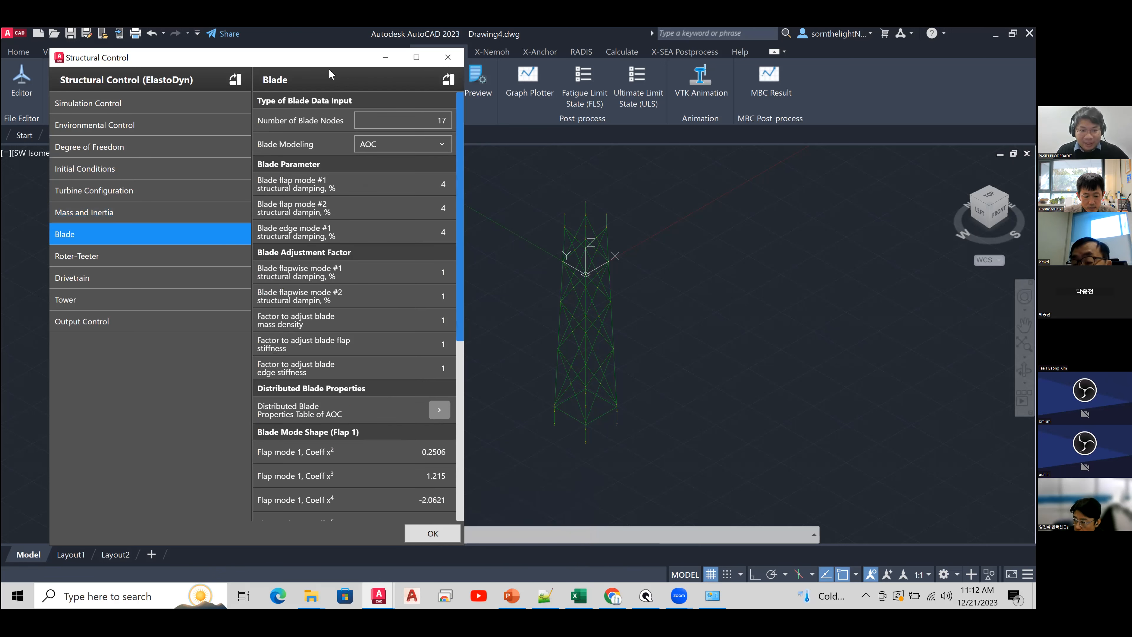
pyautogui.click(298, 60)
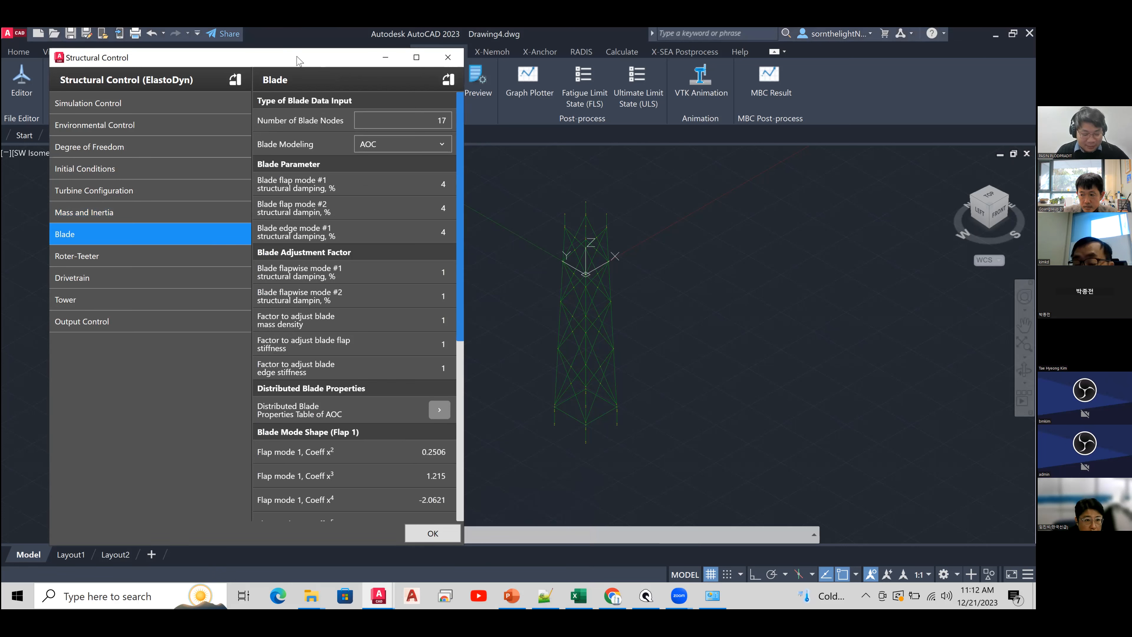
pyautogui.moveTo(298, 60); pyautogui.dragTo(281, 60)
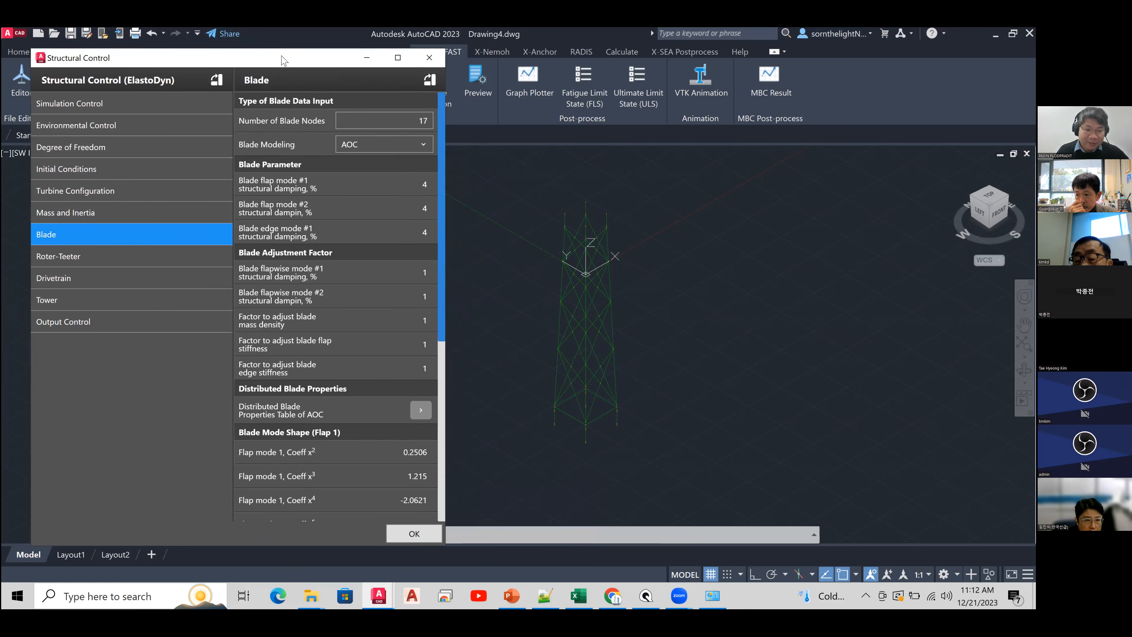
pyautogui.click(382, 147)
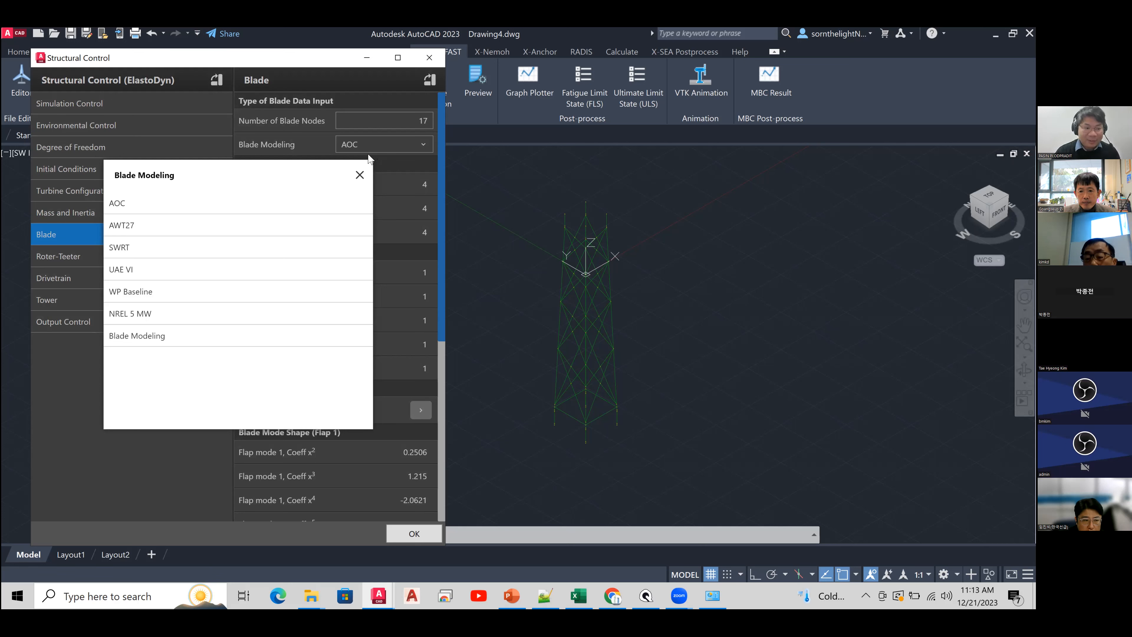
pyautogui.click(296, 324)
# - Review the distributed blade properties table of the NREL 5 MW blade and the Roter-Teeter and Drivetrain settings
pyautogui.moveTo(443, 226); pyautogui.dragTo(439, 273)
pyautogui.click(419, 321)
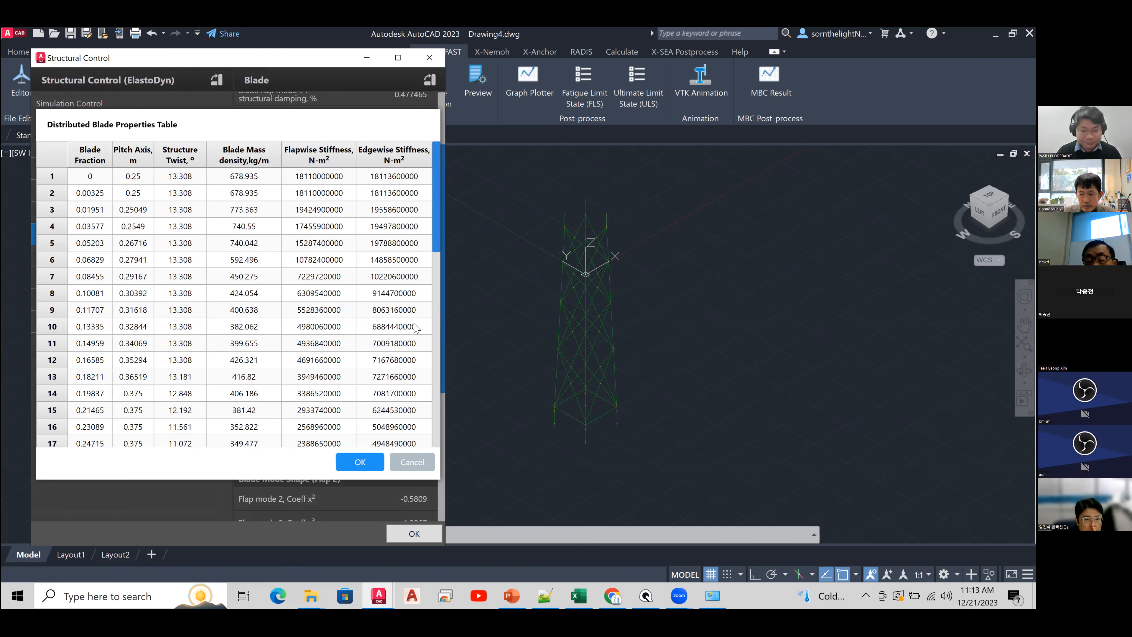
pyautogui.click(367, 464)
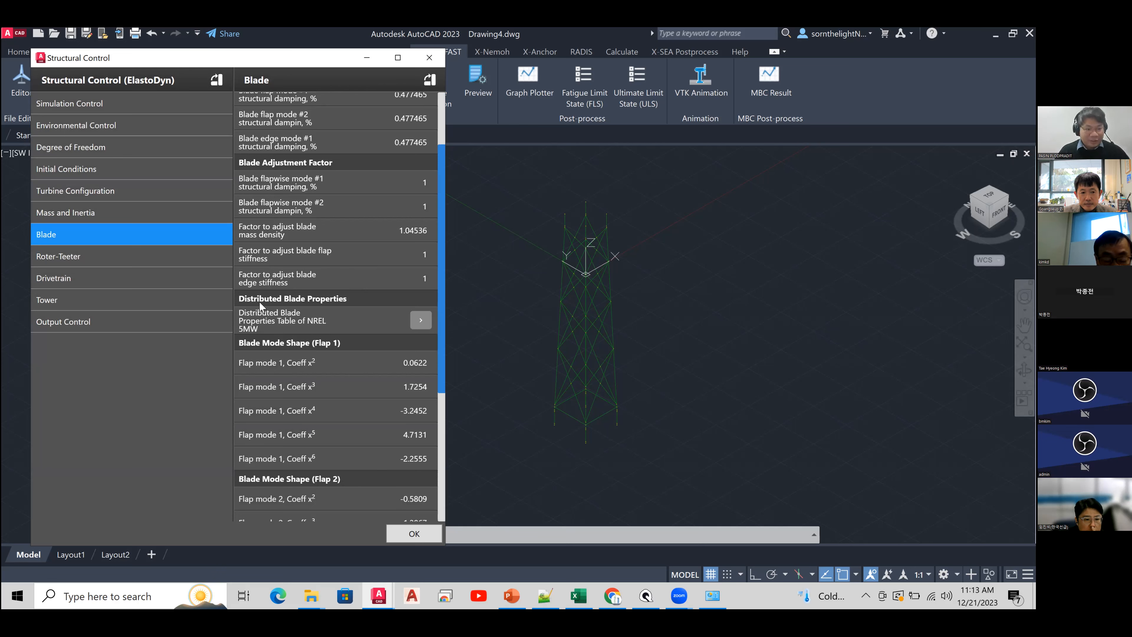
pyautogui.click(200, 259)
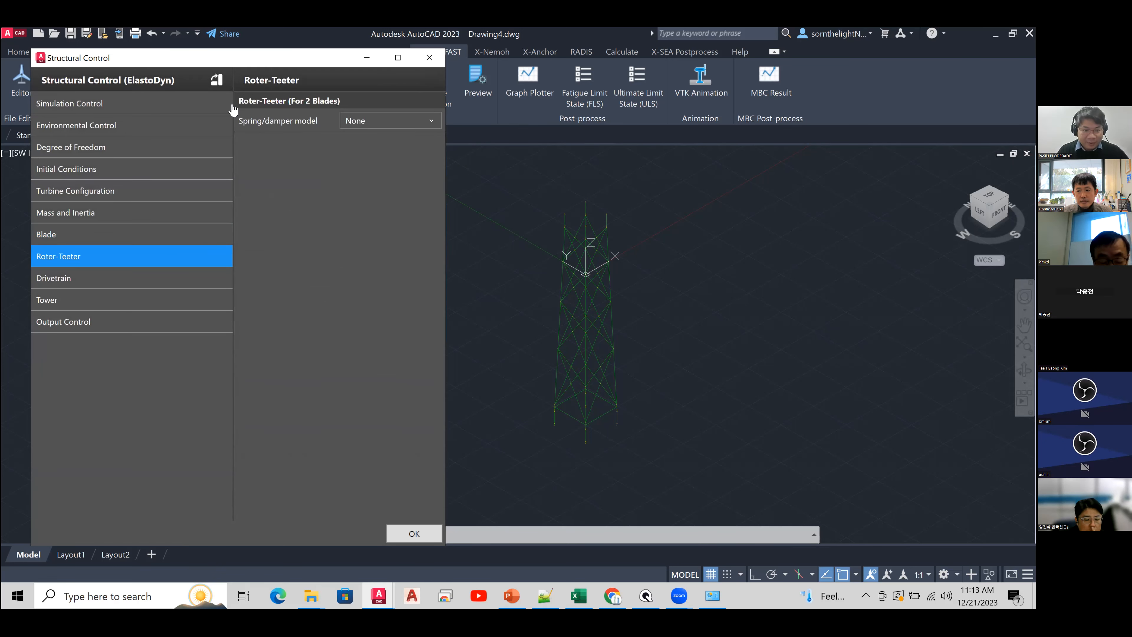
pyautogui.click(201, 281)
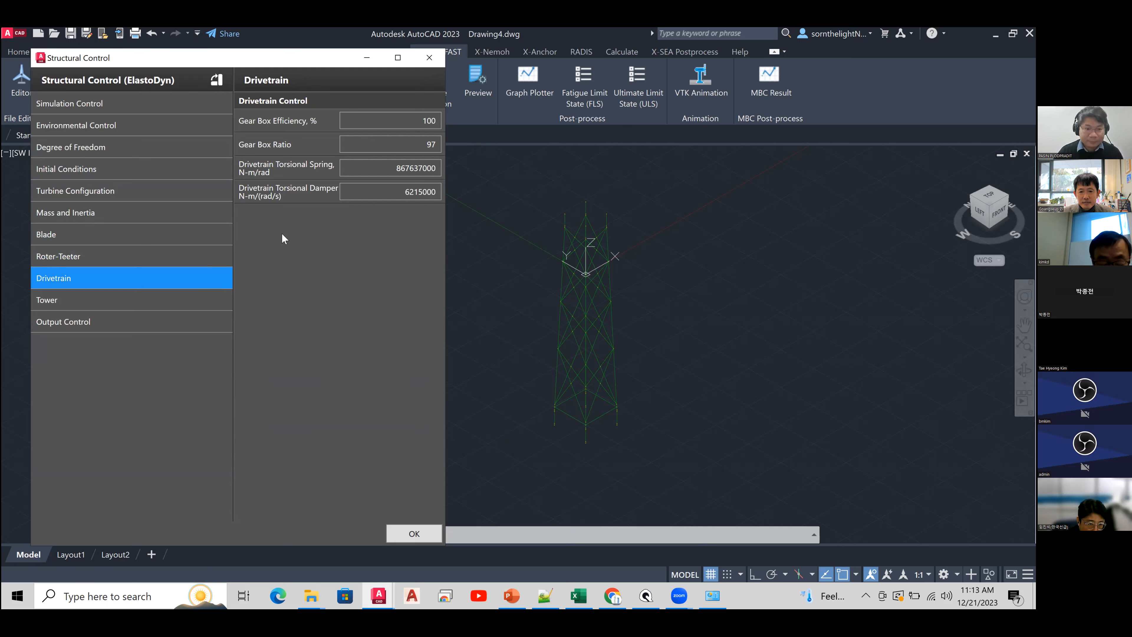
# - Set the tower's node number for analysis to 17 and the Tower Option to NREL 5 MW (Jacket)
pyautogui.click(180, 309)
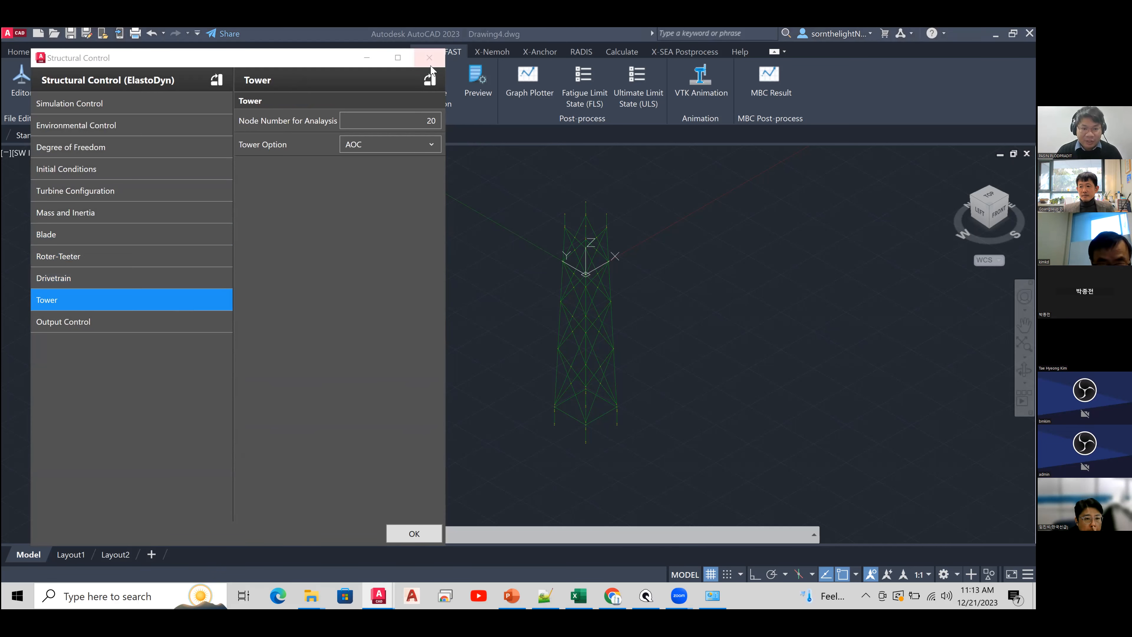
pyautogui.doubleClick(407, 123)
pyautogui.write('17')
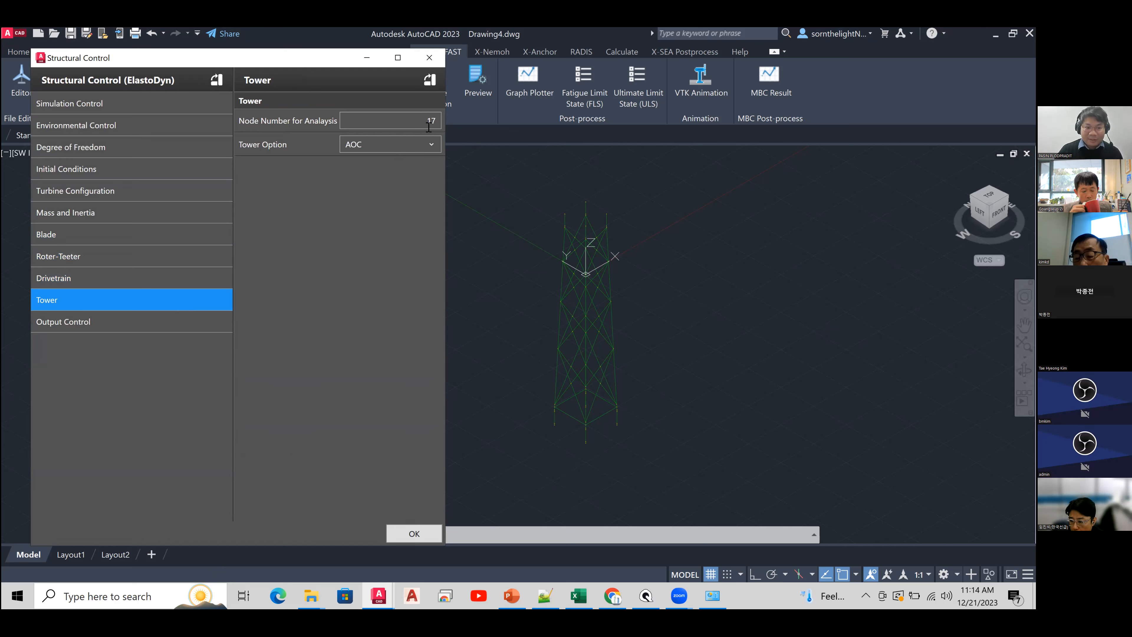
pyautogui.click(407, 143)
pyautogui.scroll(-2, 279, 330)
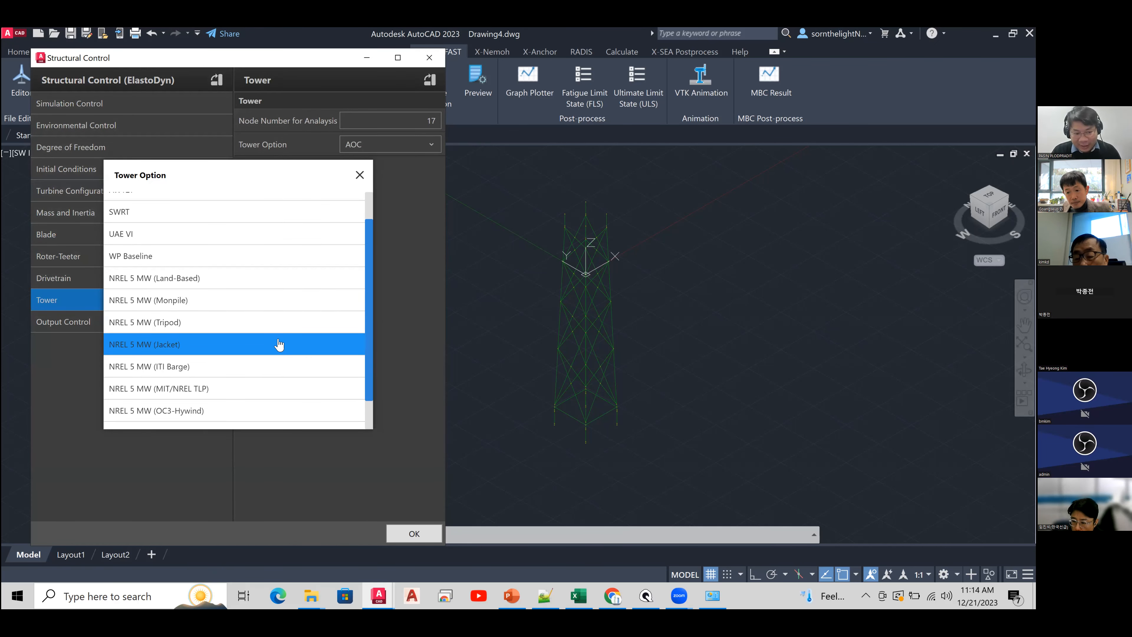
pyautogui.scroll(1, 279, 344)
pyautogui.scroll(-1, 277, 344)
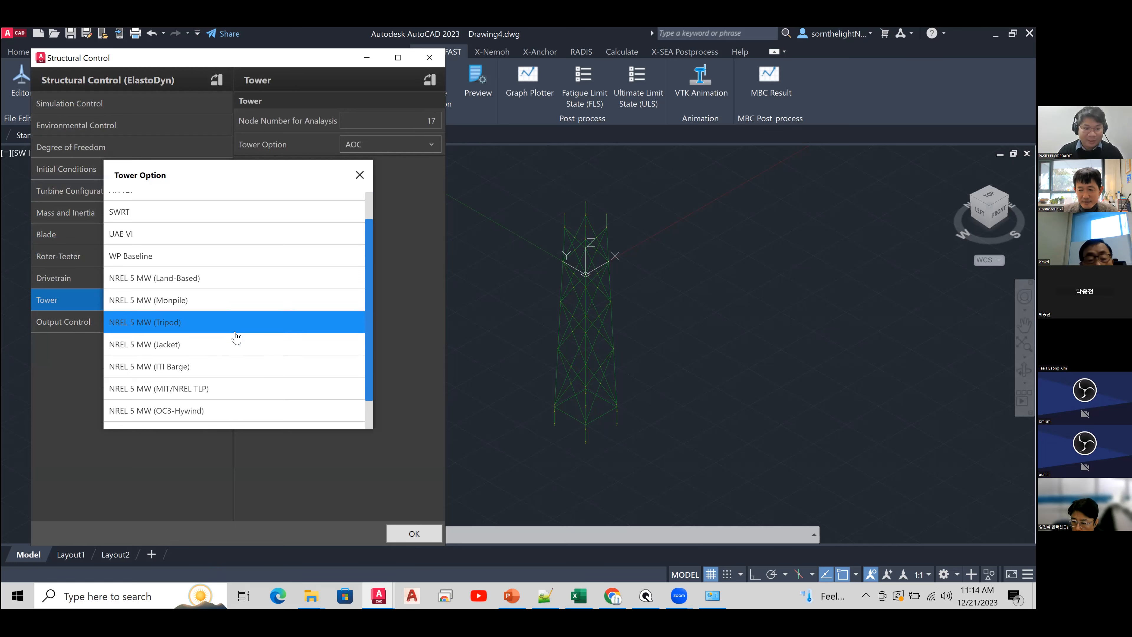
pyautogui.scroll(-2, 235, 336)
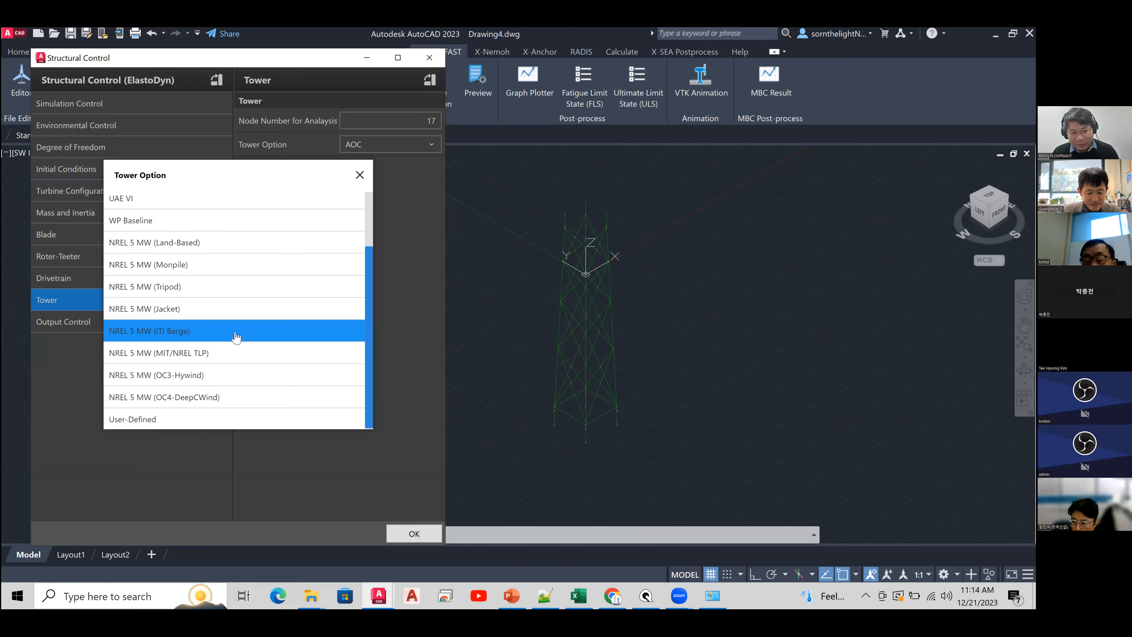
pyautogui.click(245, 318)
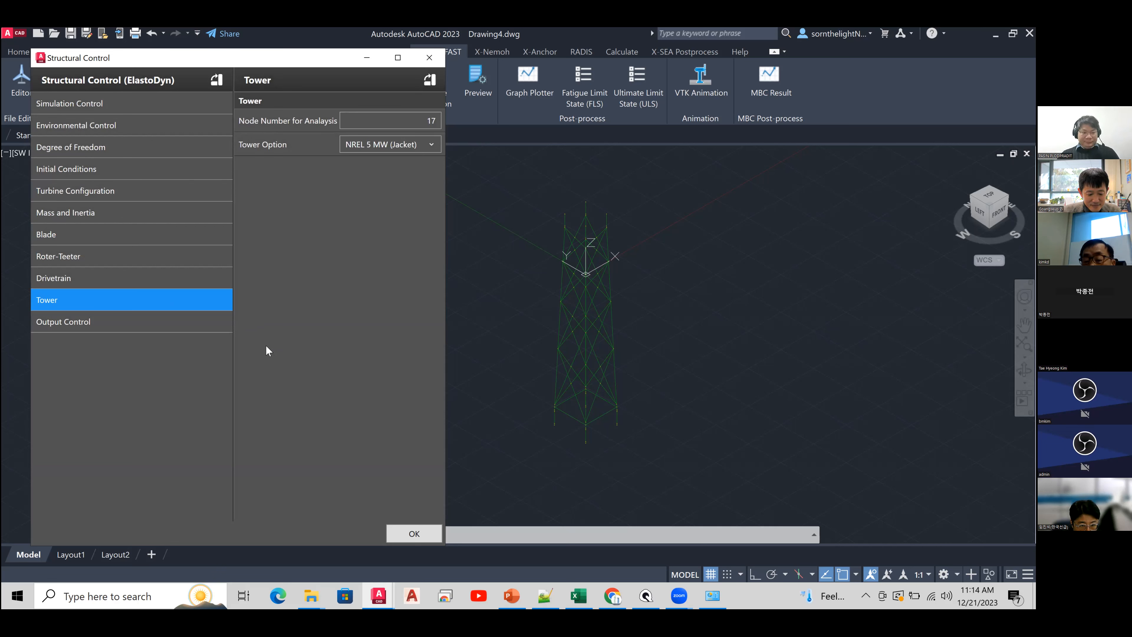
# - Open the Output Control category, switch to Chrome, and look up the Structural Control output list in the tutorial manual PDF
pyautogui.click(209, 331)
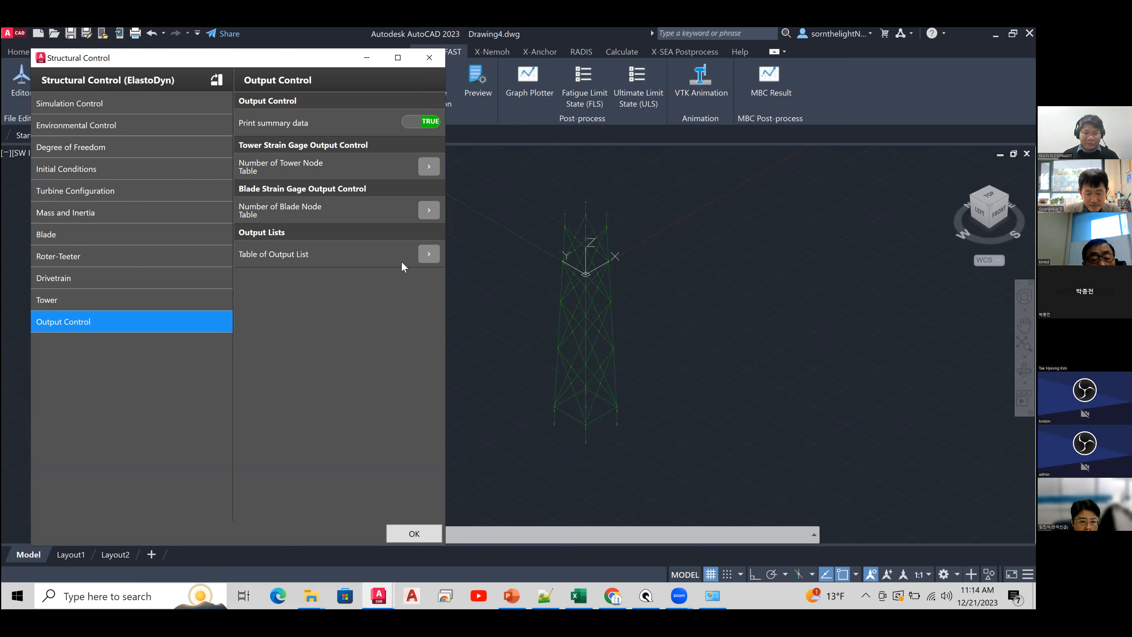
pyautogui.click(613, 596)
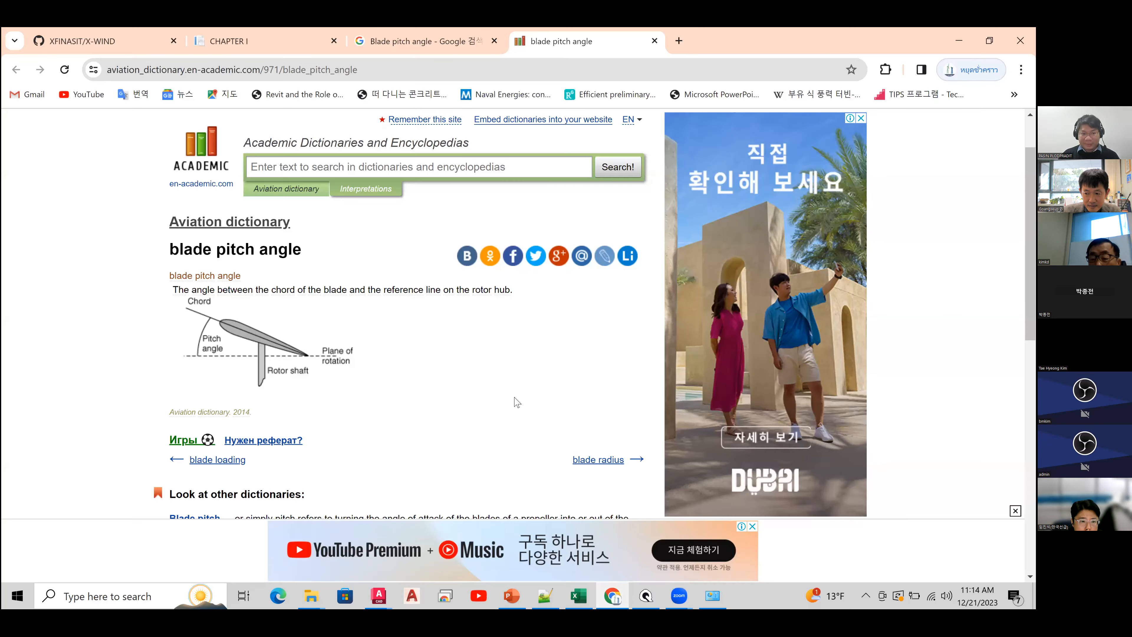
pyautogui.click(340, 30)
pyautogui.scroll(-20, 445, 374)
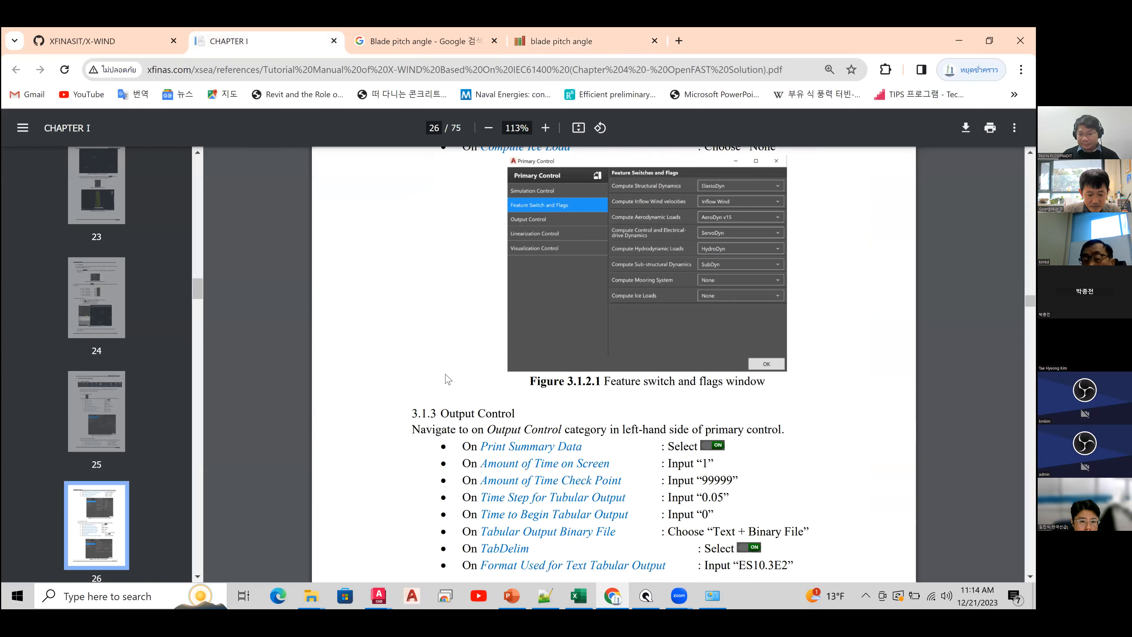
pyautogui.scroll(-20, 447, 377)
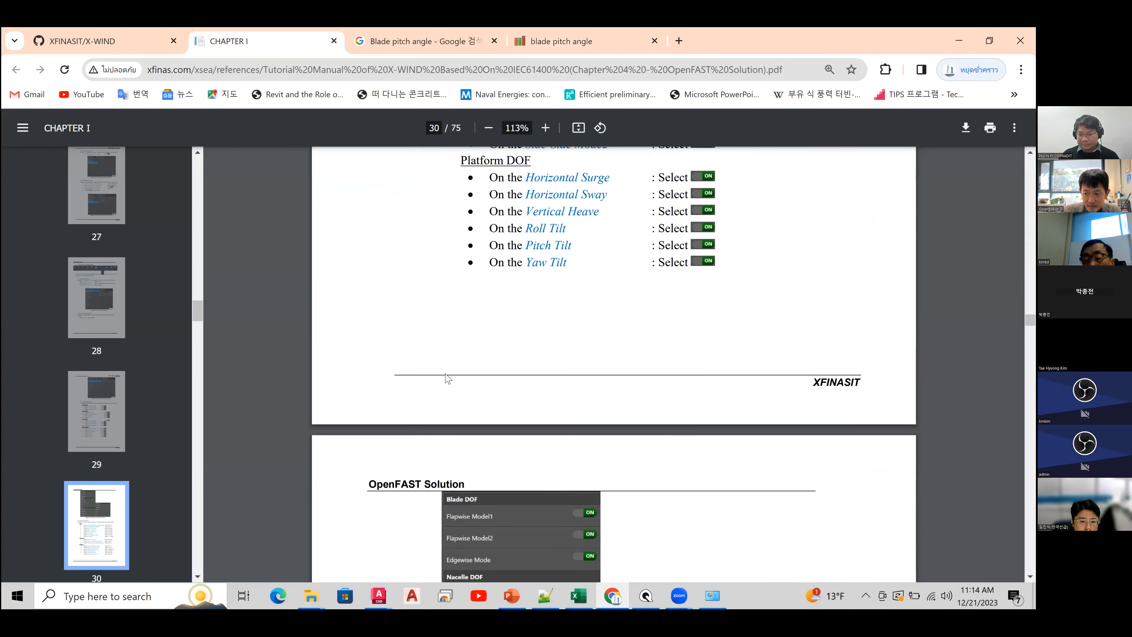
pyautogui.scroll(-15, 446, 377)
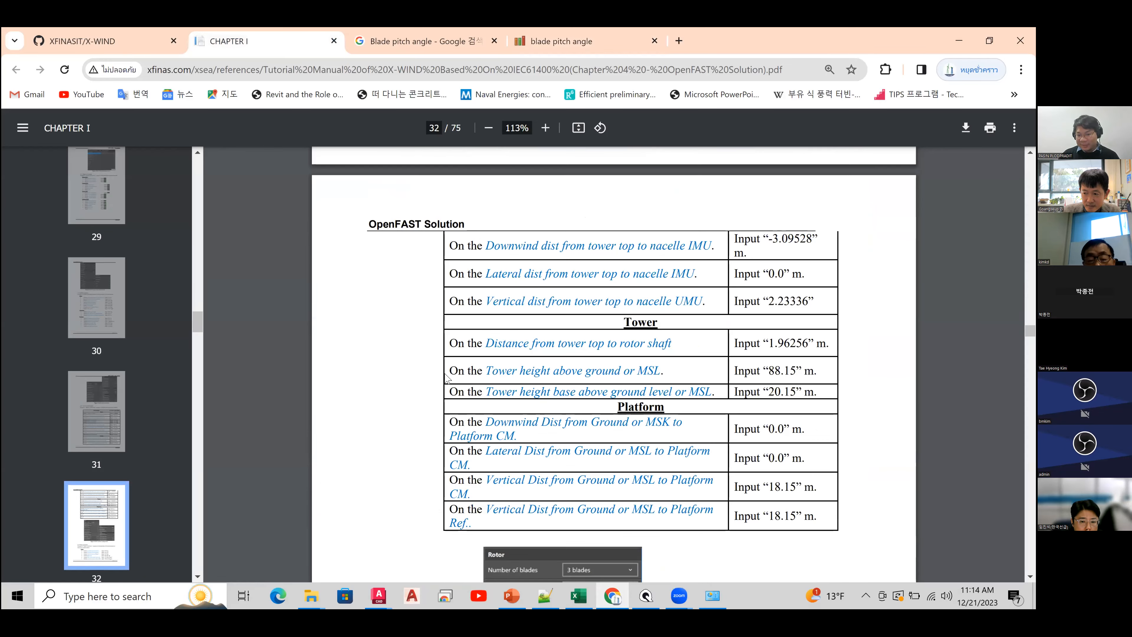
pyautogui.scroll(-20, 448, 378)
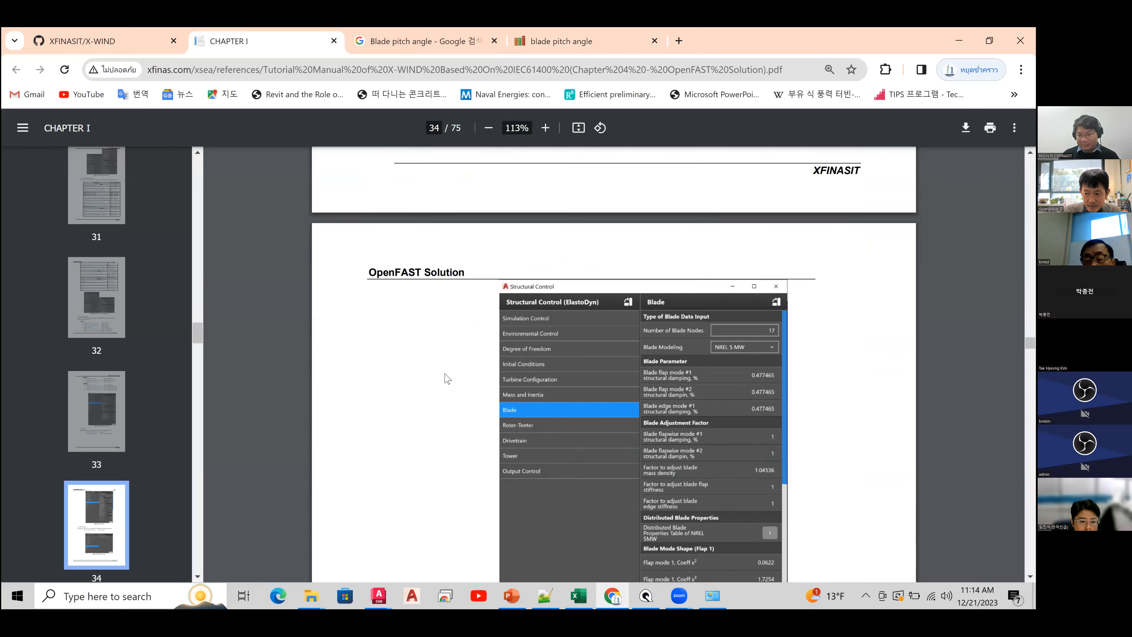
pyautogui.scroll(-20, 448, 379)
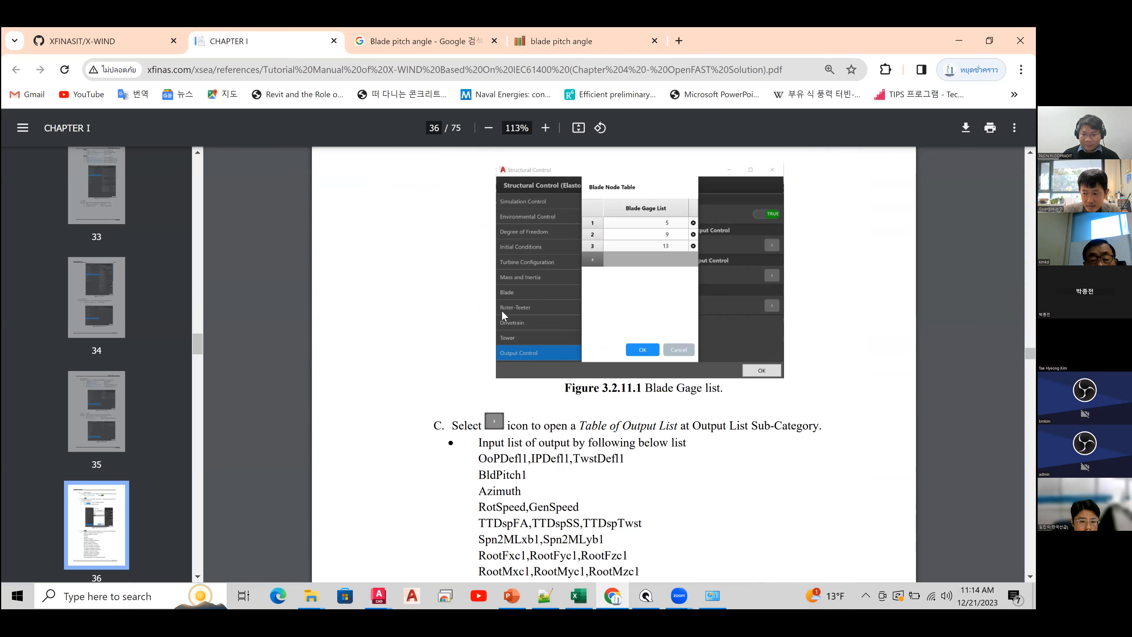
pyautogui.scroll(-1, 625, 378)
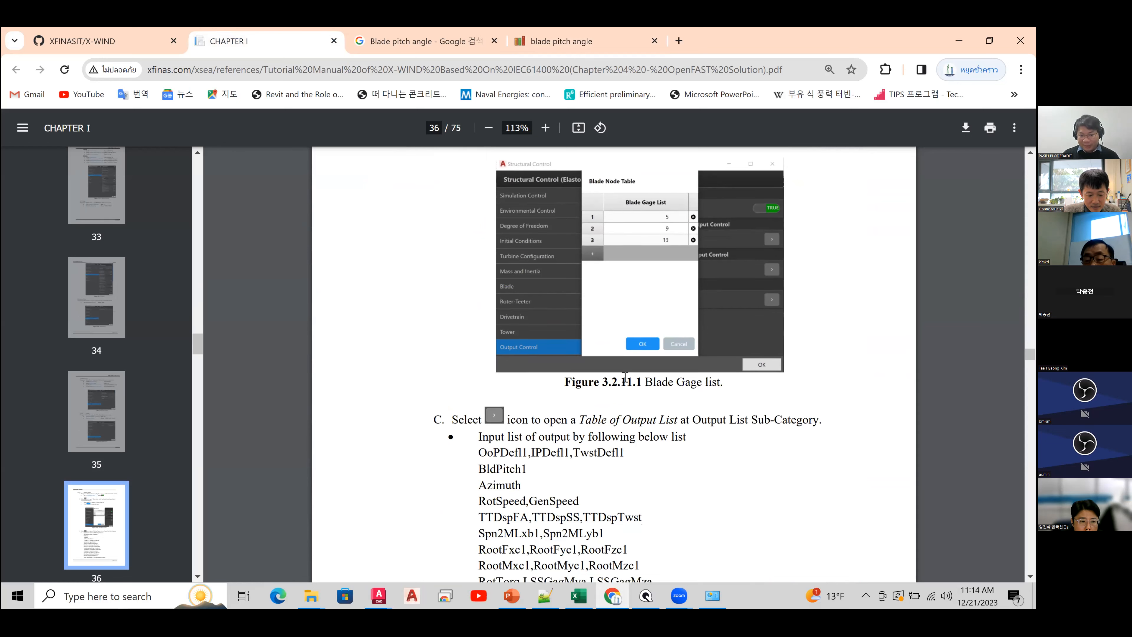
pyautogui.scroll(-3, 625, 378)
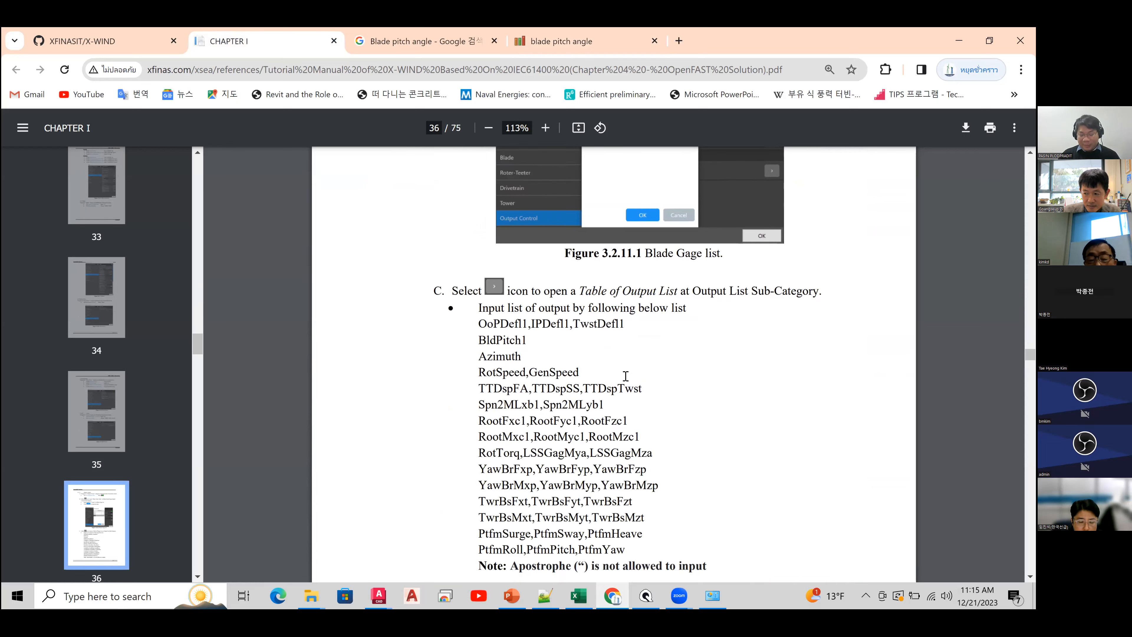
pyautogui.scroll(-1, 625, 376)
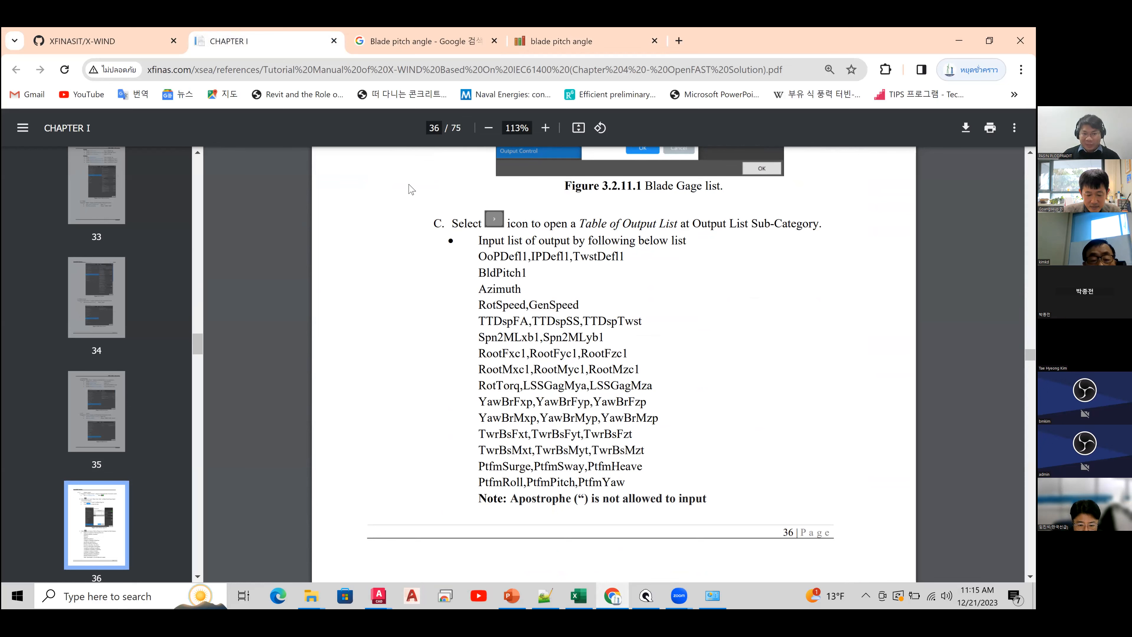
# - Search the web for OpenFAST Document and locate the OutListParameters.xlsx output list in the User Documentation of the OpenFAST documentation site
pyautogui.click(372, 45)
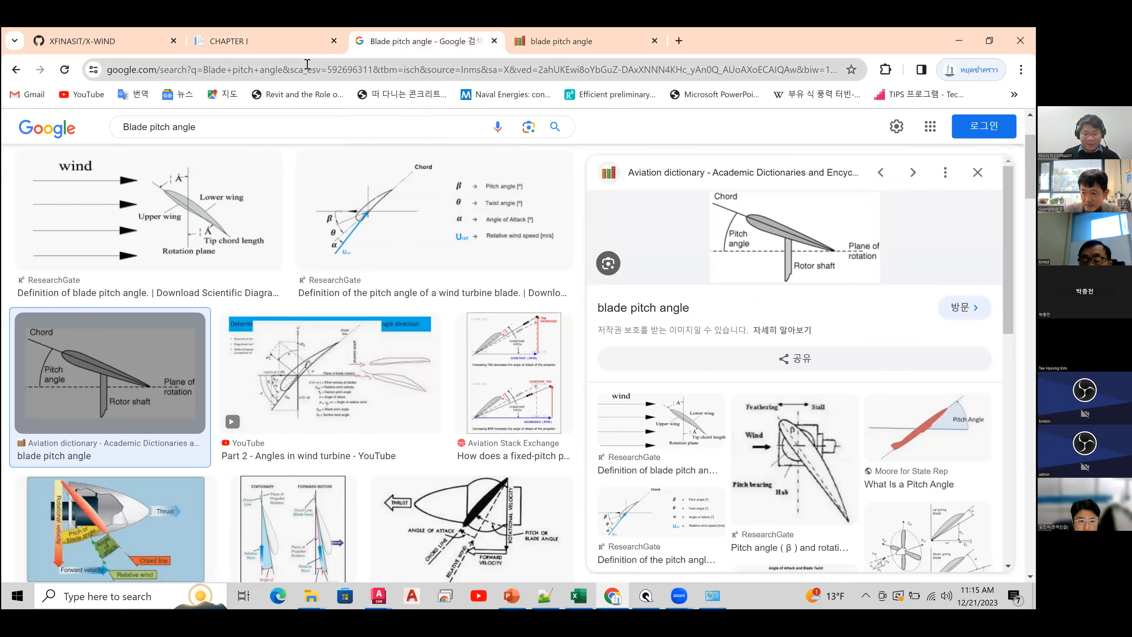
pyautogui.click(307, 64)
pyautogui.write('OPenFAST Document')
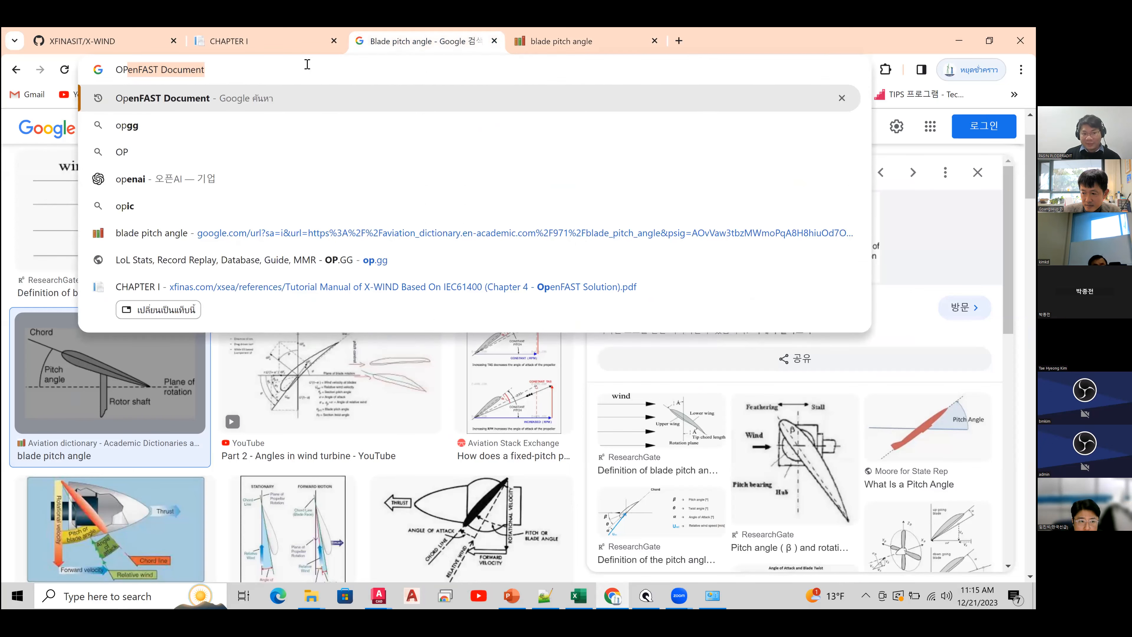
pyautogui.press('Return')
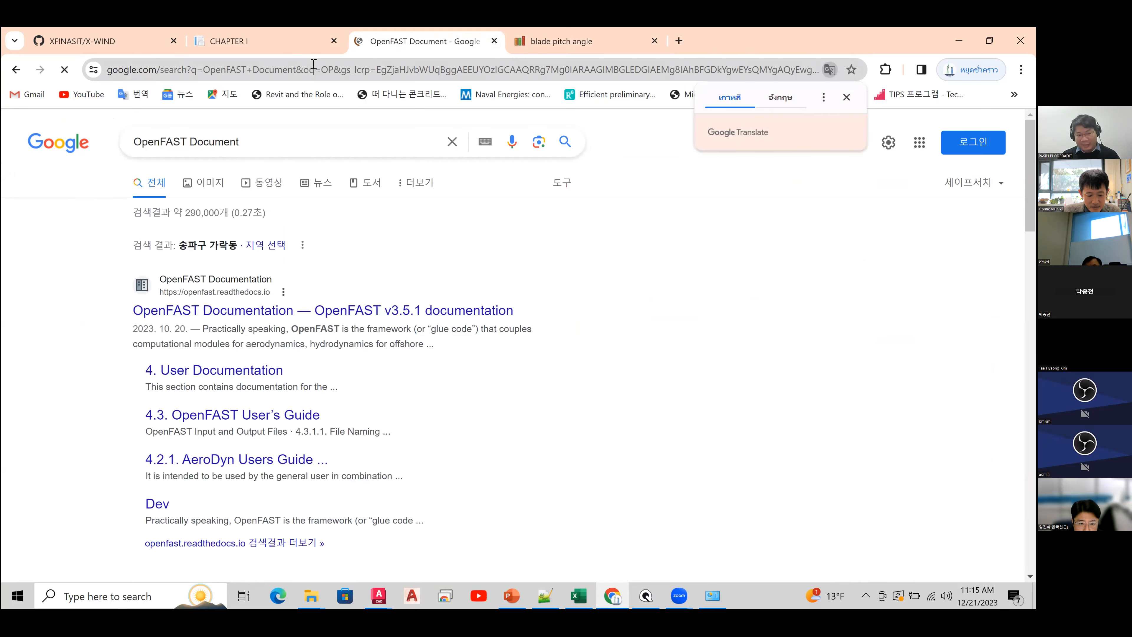
pyautogui.click(326, 317)
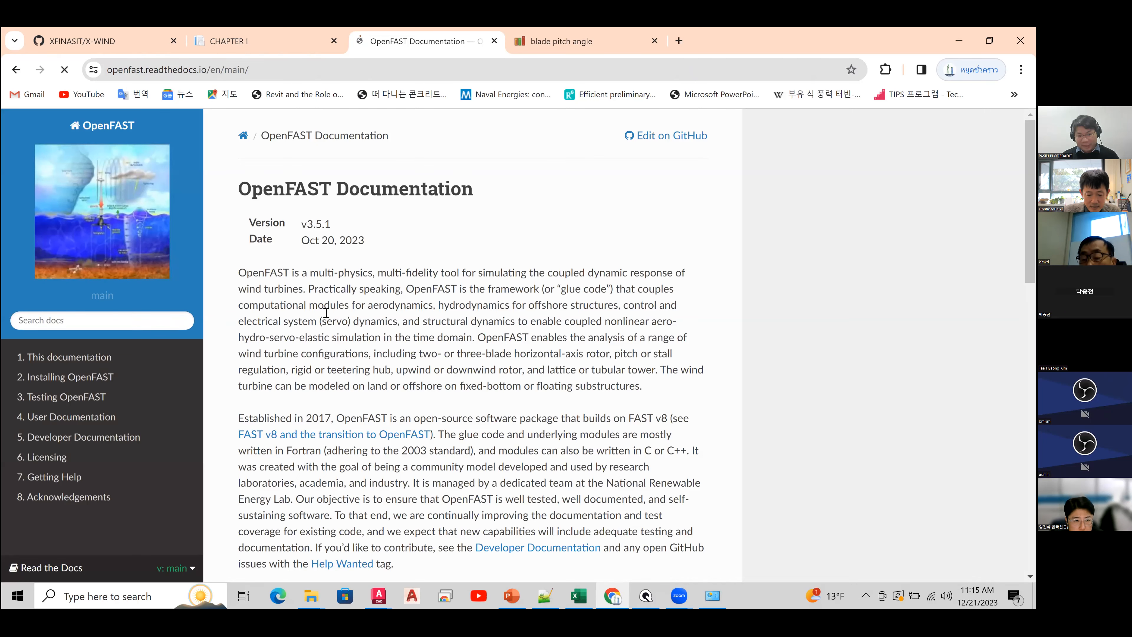
pyautogui.scroll(-5, 251, 381)
pyautogui.scroll(-7, 115, 421)
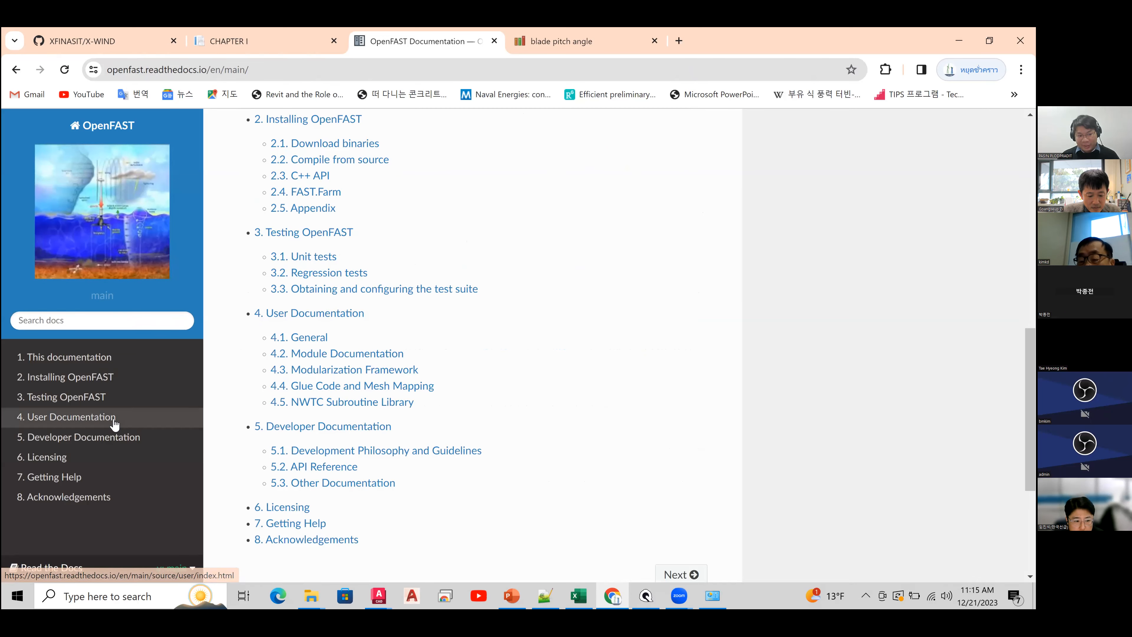
pyautogui.click(114, 418)
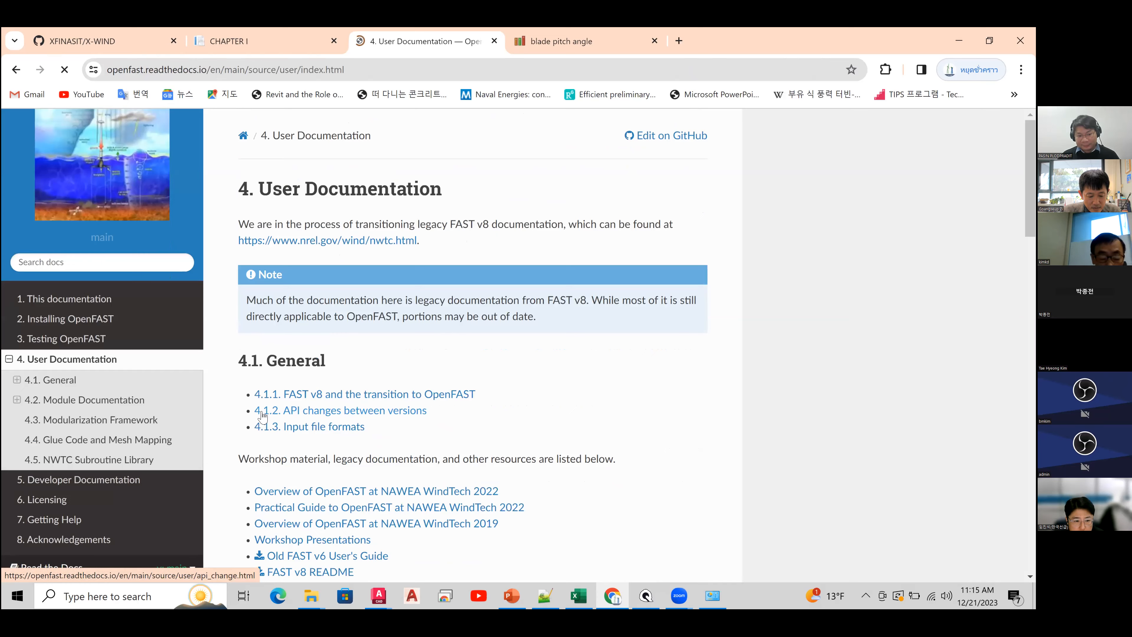
pyautogui.scroll(-4, 265, 422)
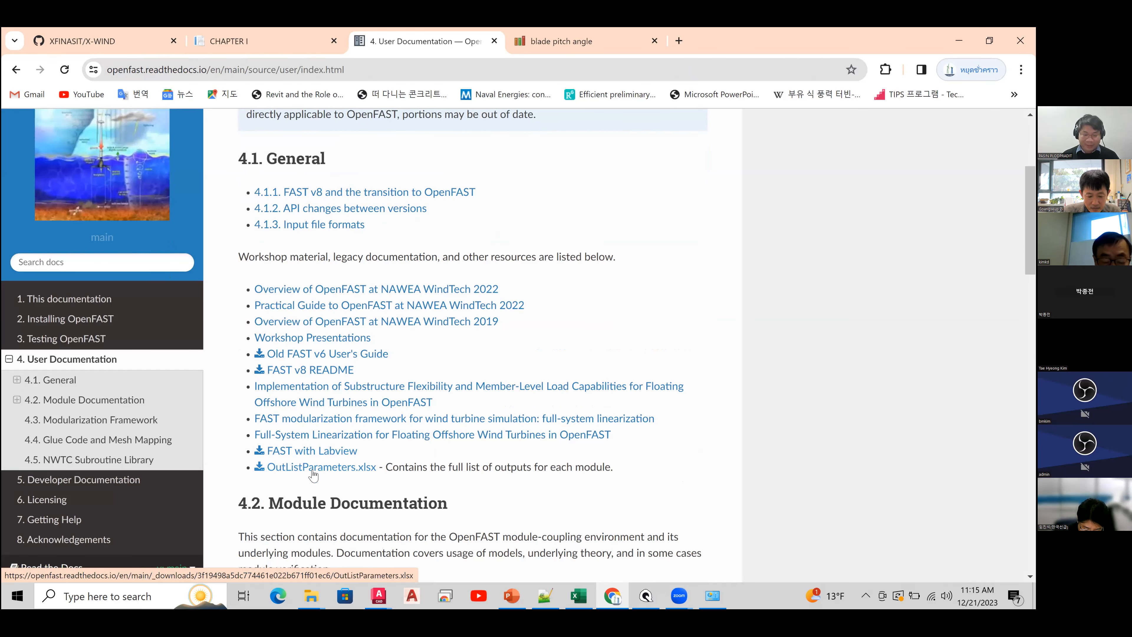
# - Switch to the OutListParameters workbook in Excel and examine the Tower Base Loads channels TwrBsFxt to TwrBsMzt on the ElastoDyn sheet
pyautogui.click(579, 595)
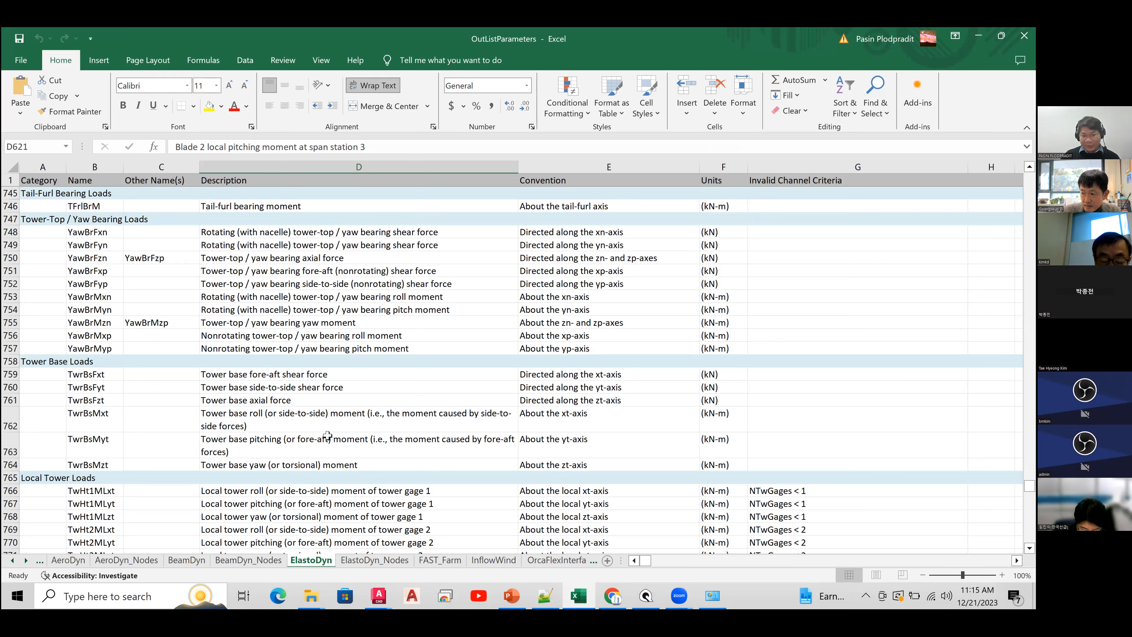
pyautogui.click(304, 417)
pyautogui.moveTo(286, 375); pyautogui.dragTo(285, 451)
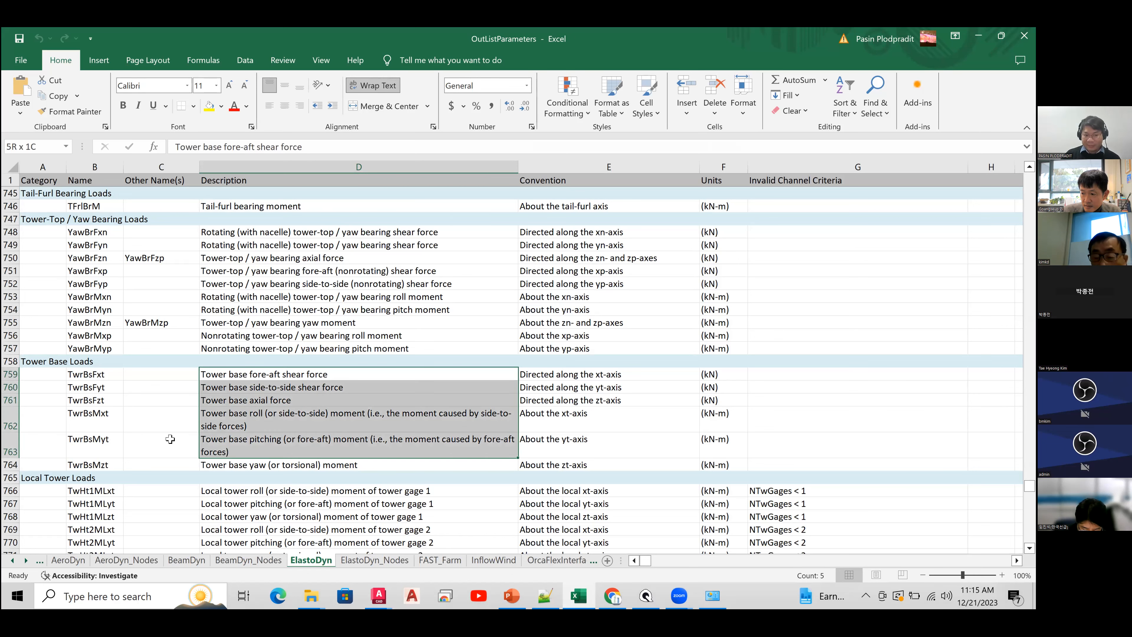
pyautogui.moveTo(106, 376); pyautogui.dragTo(100, 463)
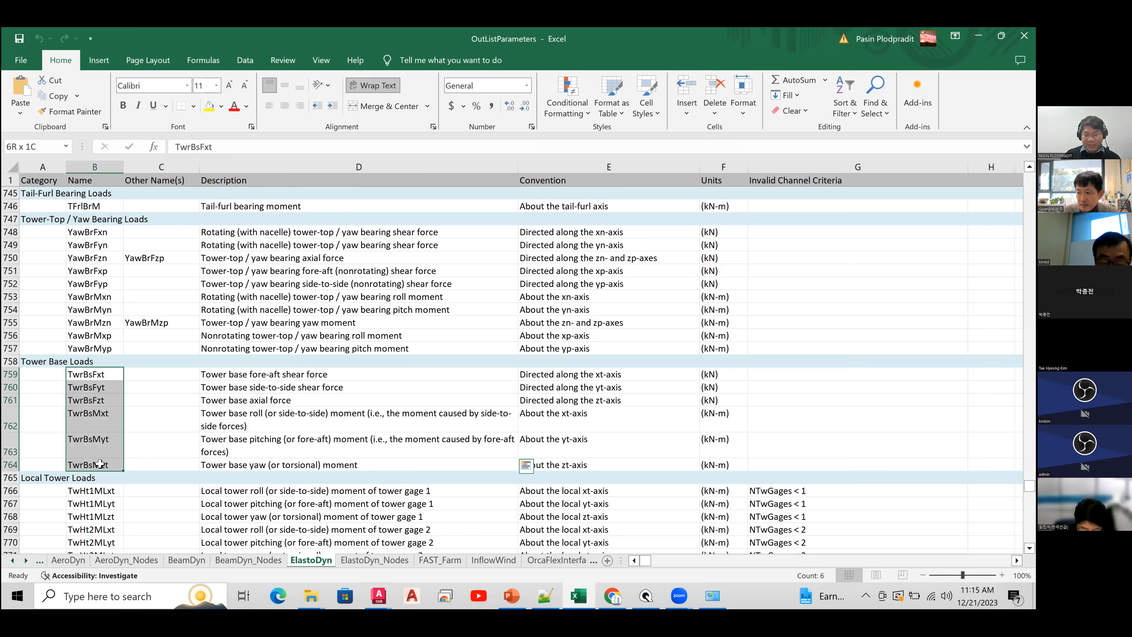
pyautogui.click(85, 387)
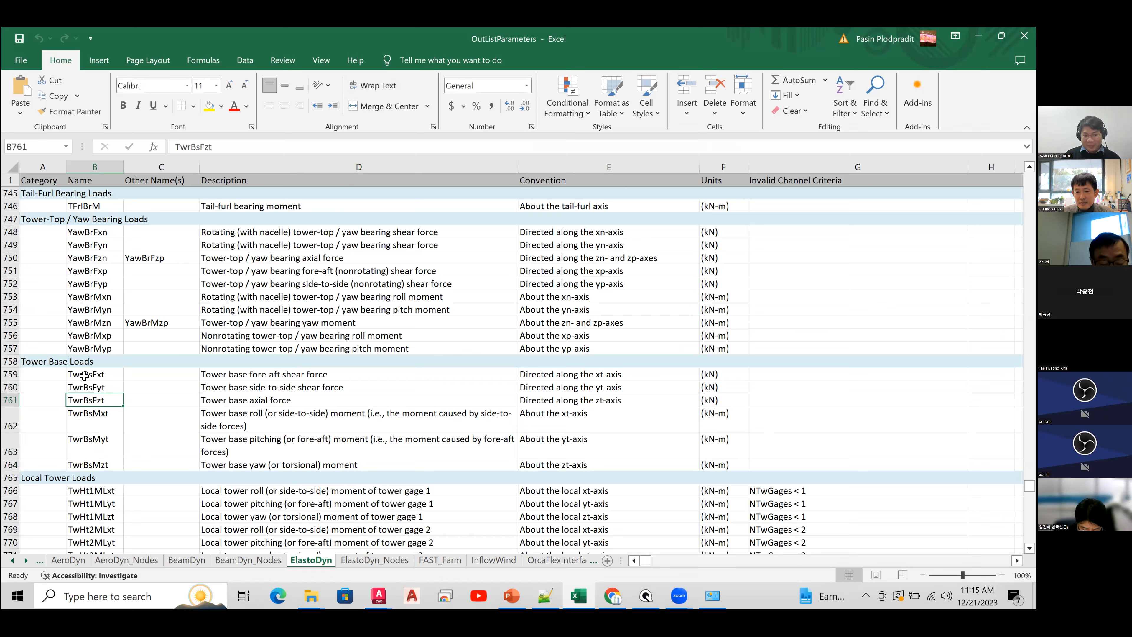
pyautogui.click(83, 375)
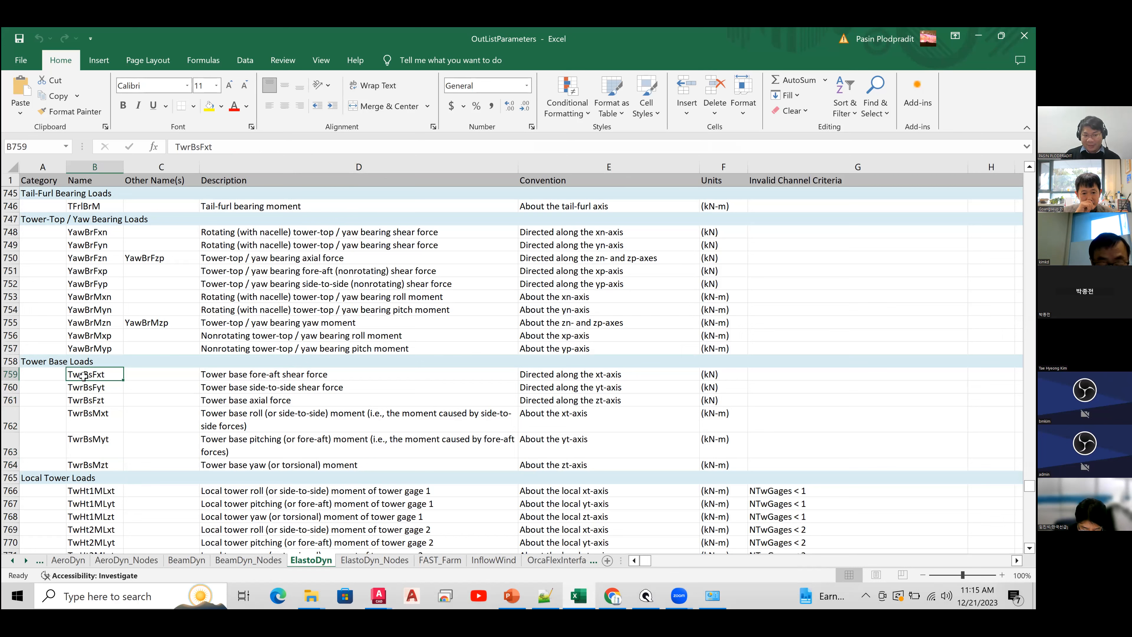
pyautogui.moveTo(83, 376); pyautogui.dragTo(111, 459)
pyautogui.click(95, 379)
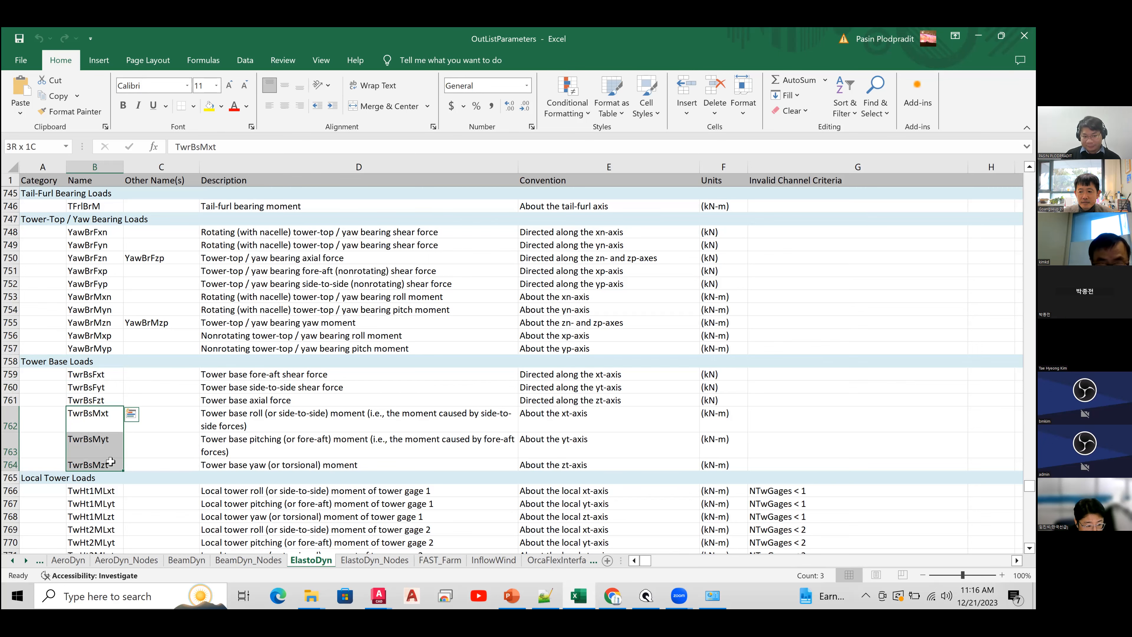
# - Return to the tutorial manual PDF in Chrome and review its ElastoDyn output list and the Blade Gage list figure
pyautogui.click(615, 595)
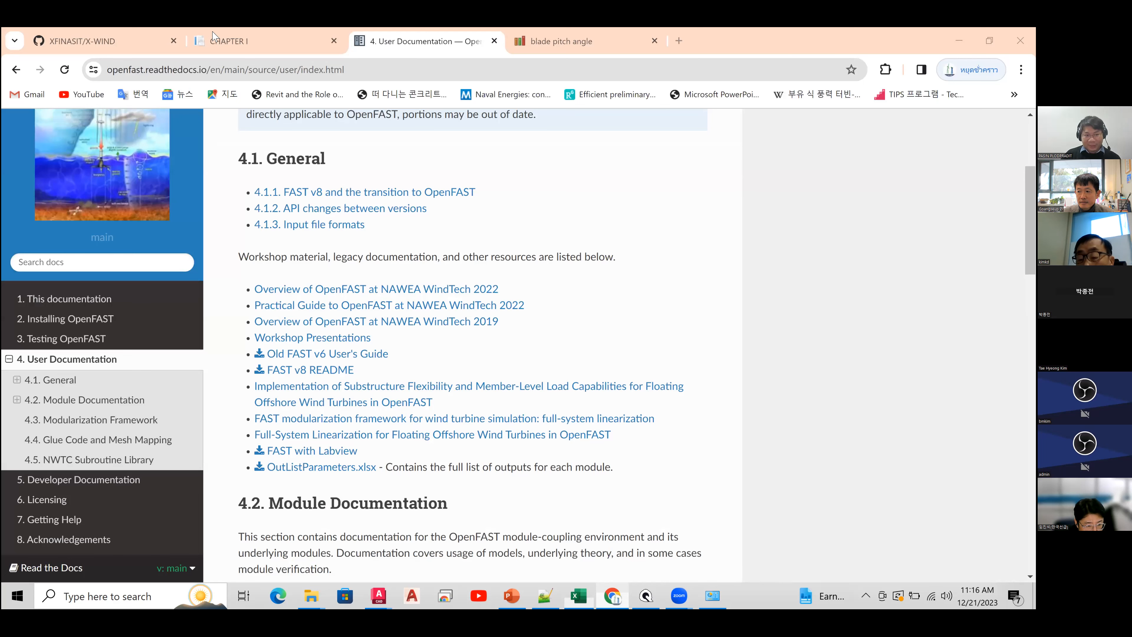
pyautogui.click(267, 41)
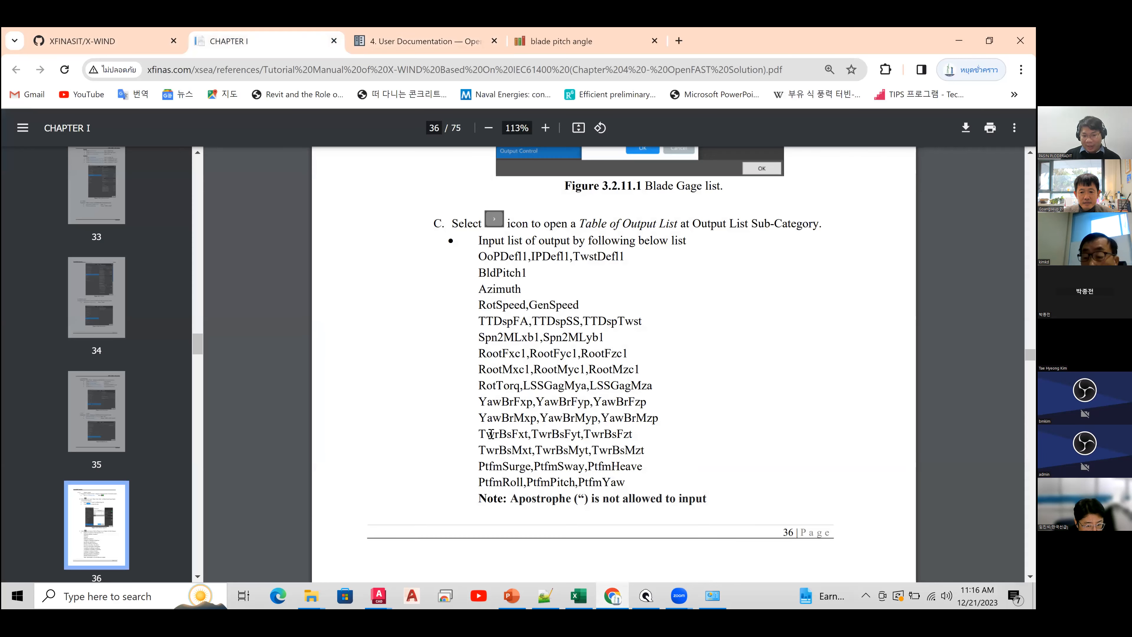
pyautogui.moveTo(483, 433); pyautogui.dragTo(648, 451)
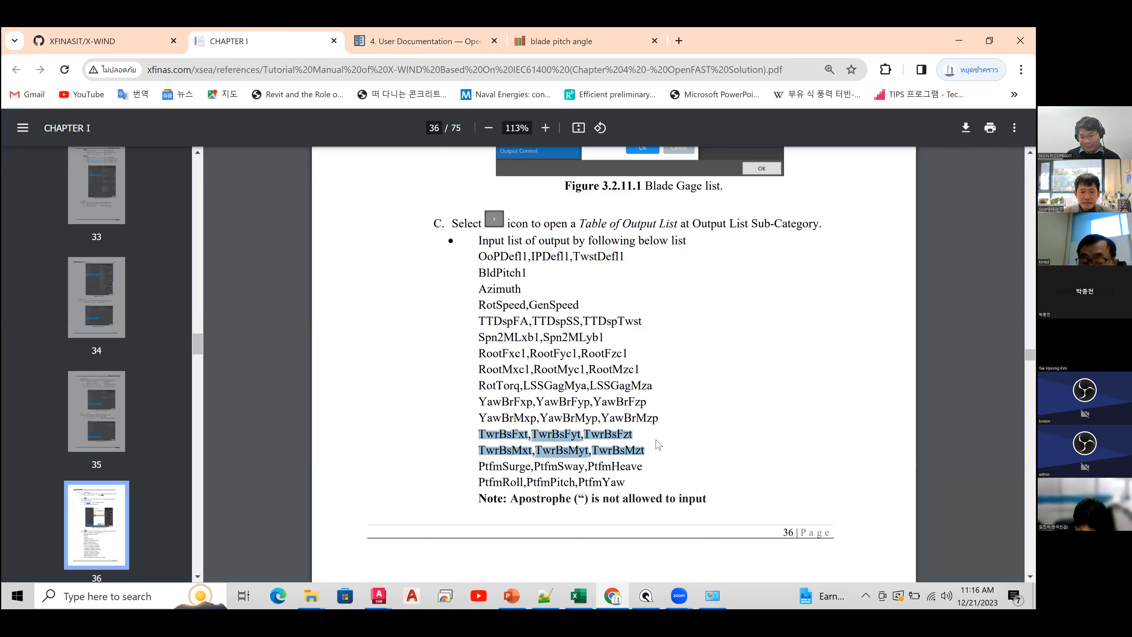
pyautogui.click(643, 451)
pyautogui.moveTo(643, 451); pyautogui.dragTo(476, 432)
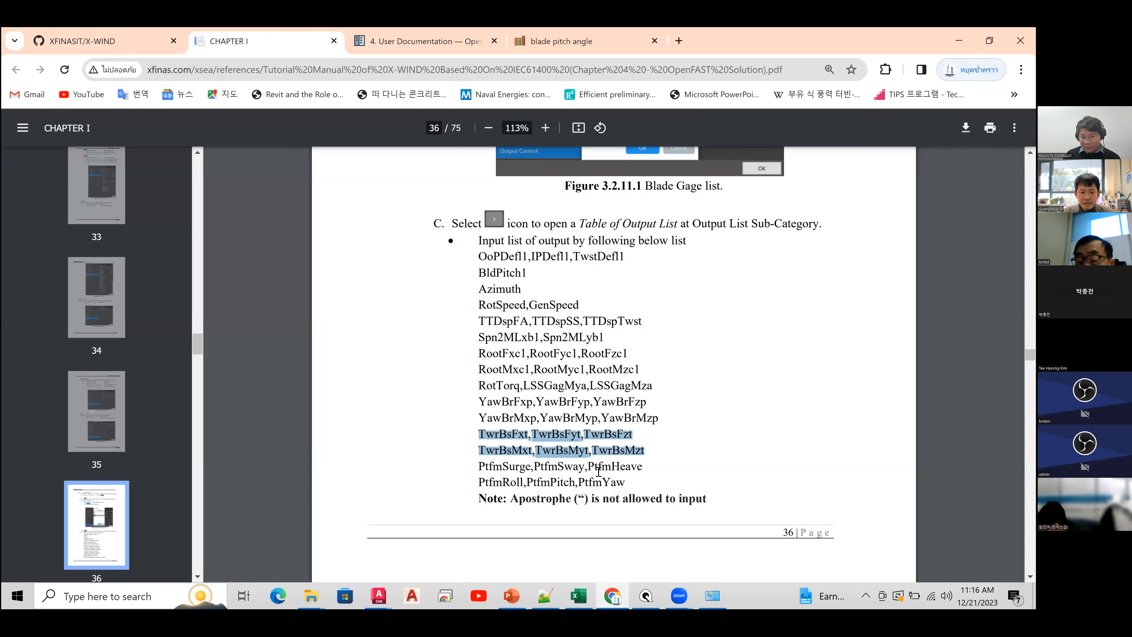
pyautogui.moveTo(619, 476); pyautogui.dragTo(480, 256)
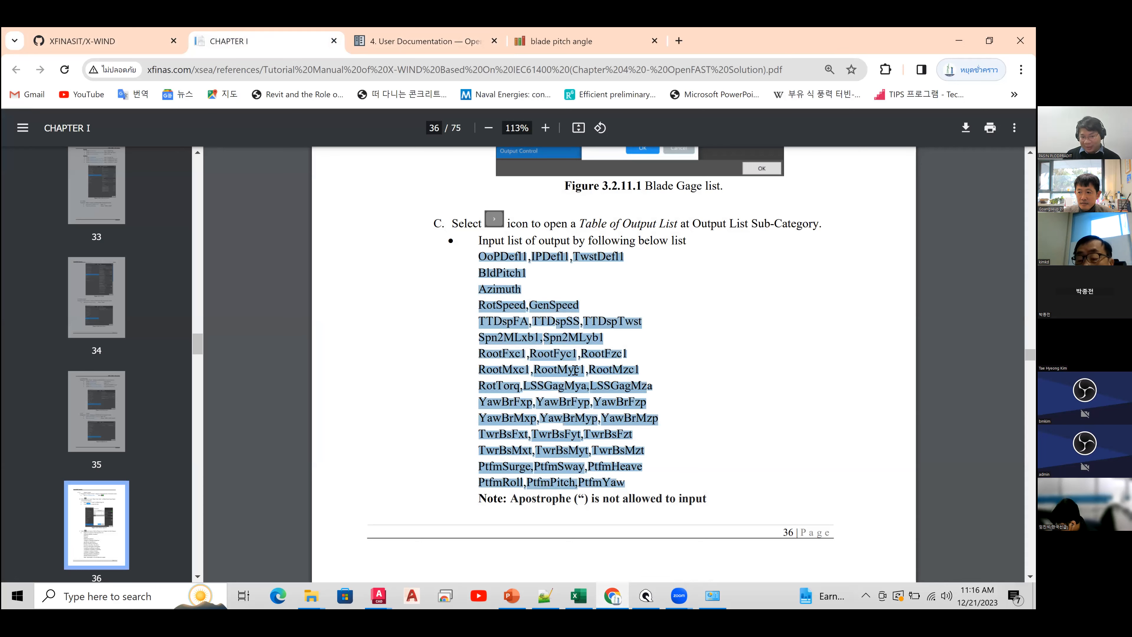
pyautogui.click(601, 437)
pyautogui.moveTo(625, 482); pyautogui.dragTo(476, 258)
pyautogui.scroll(5, 708, 322)
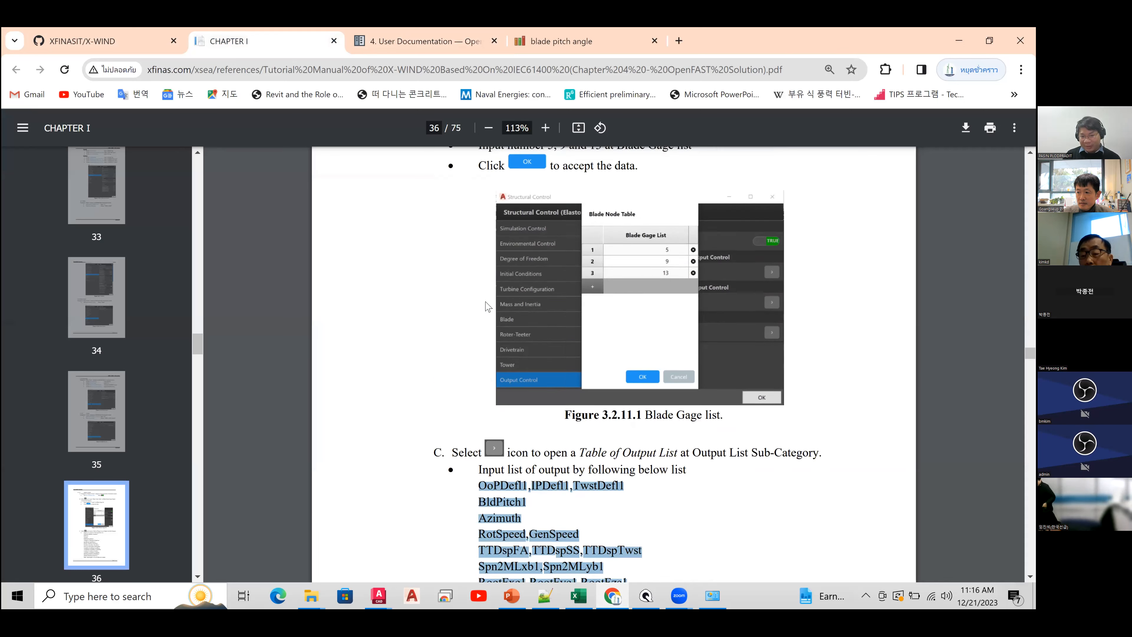
pyautogui.scroll(-4, 591, 461)
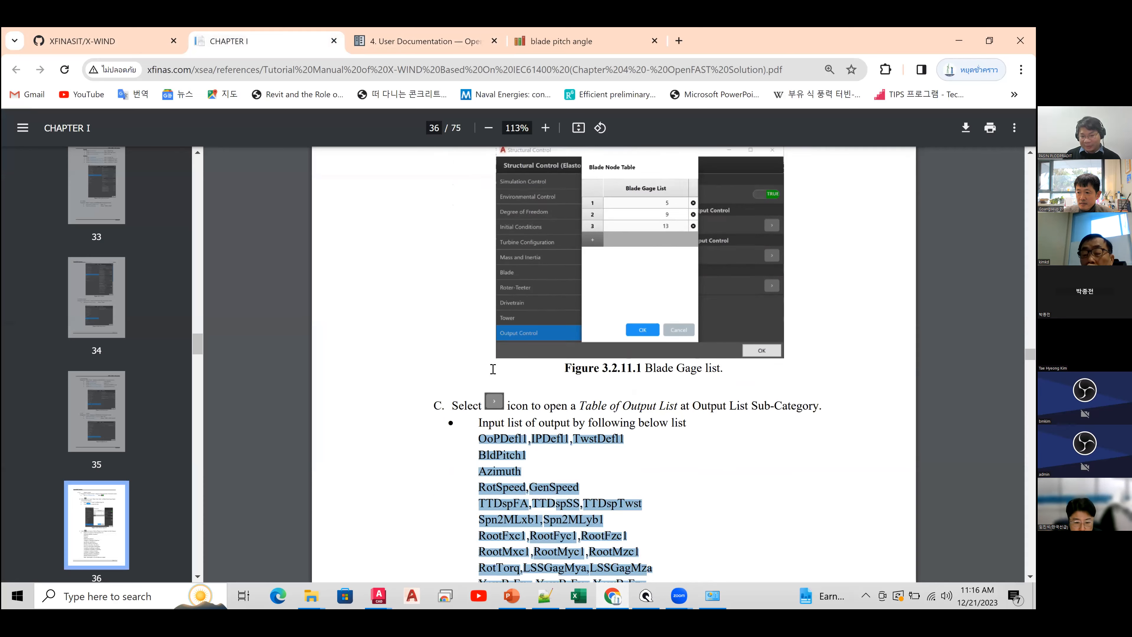
# - Copy the TwrBsFxt,TwrBsFyt,TwrBsFzt and TwrBsMxt,TwrBsMyt,TwrBsMzt lines from the manual and paste them into the Structural Control Table of Output List in AutoCAD
pyautogui.click(644, 544)
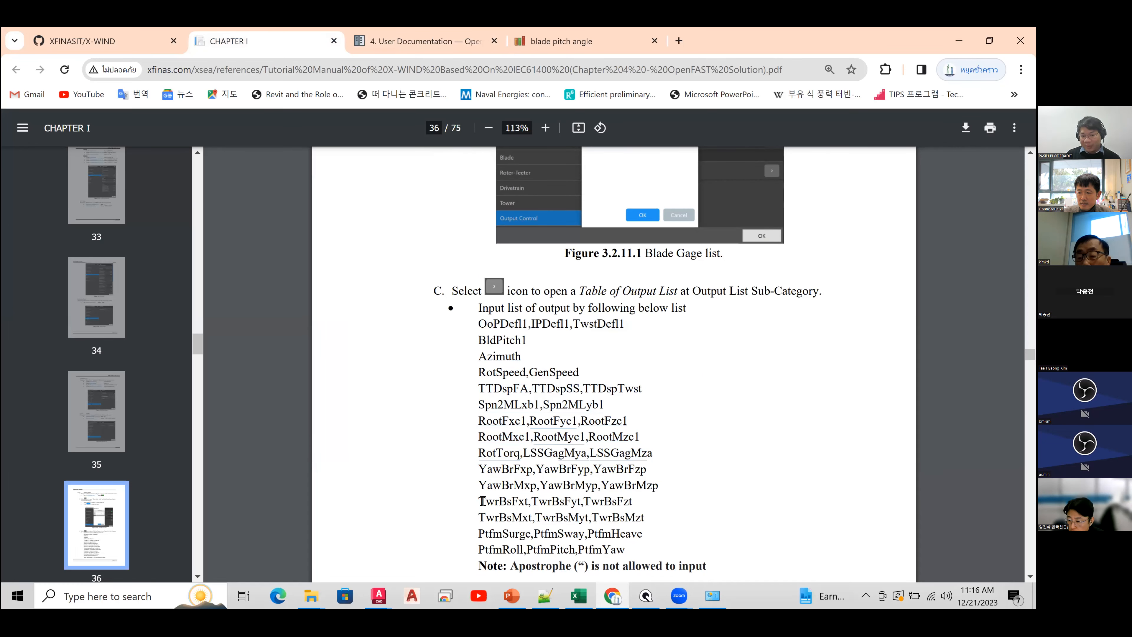
pyautogui.moveTo(478, 501); pyautogui.dragTo(648, 518)
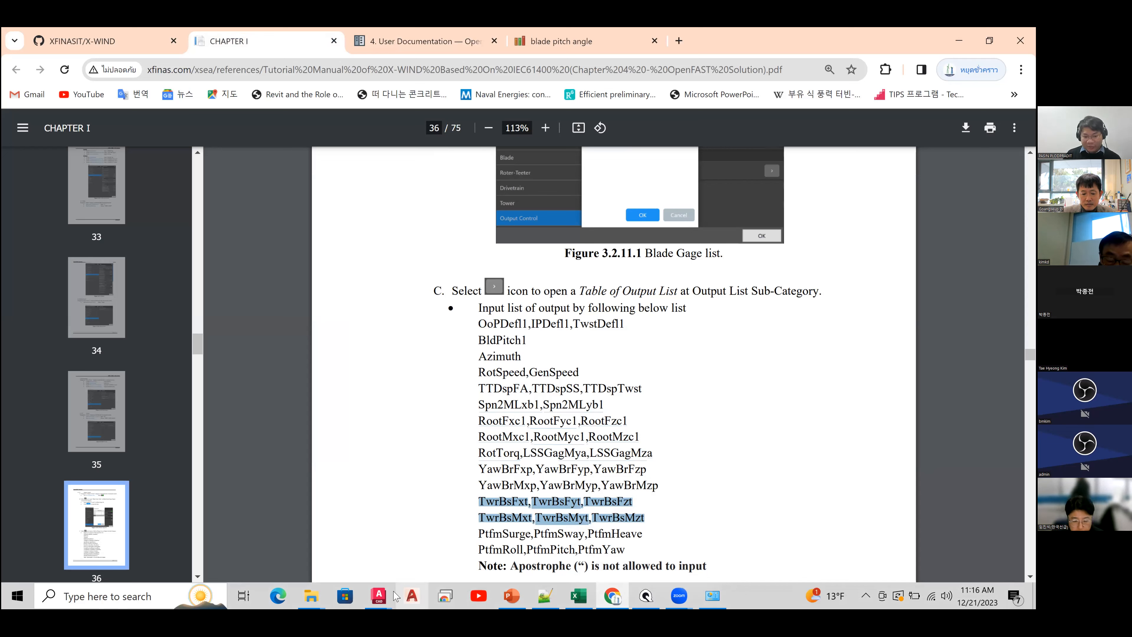
pyautogui.moveTo(401, 595)
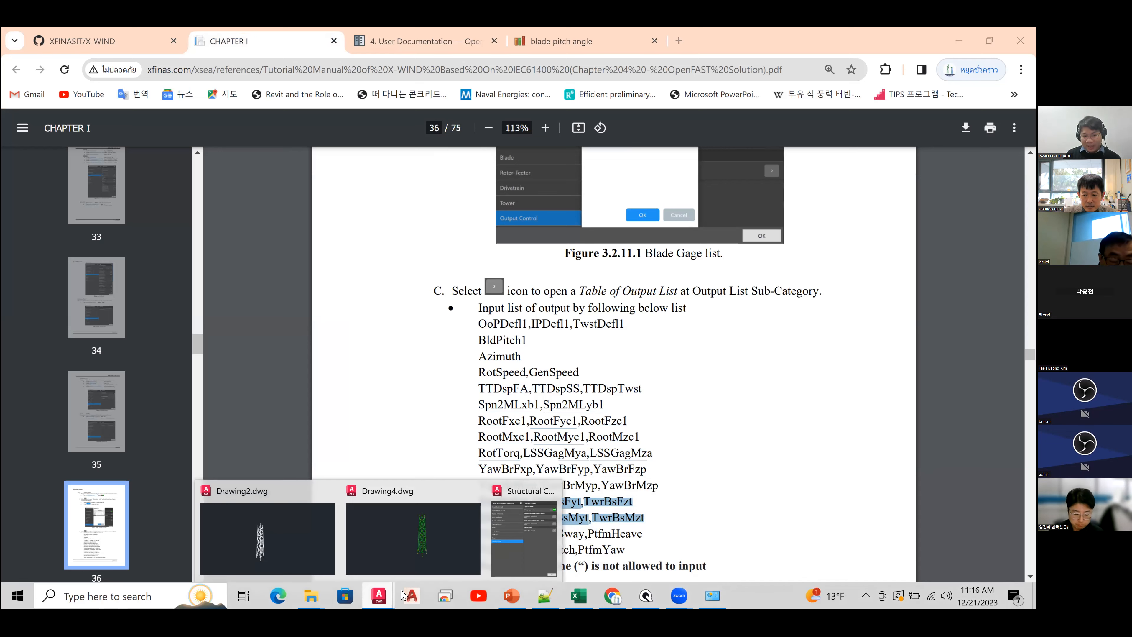
pyautogui.click(537, 548)
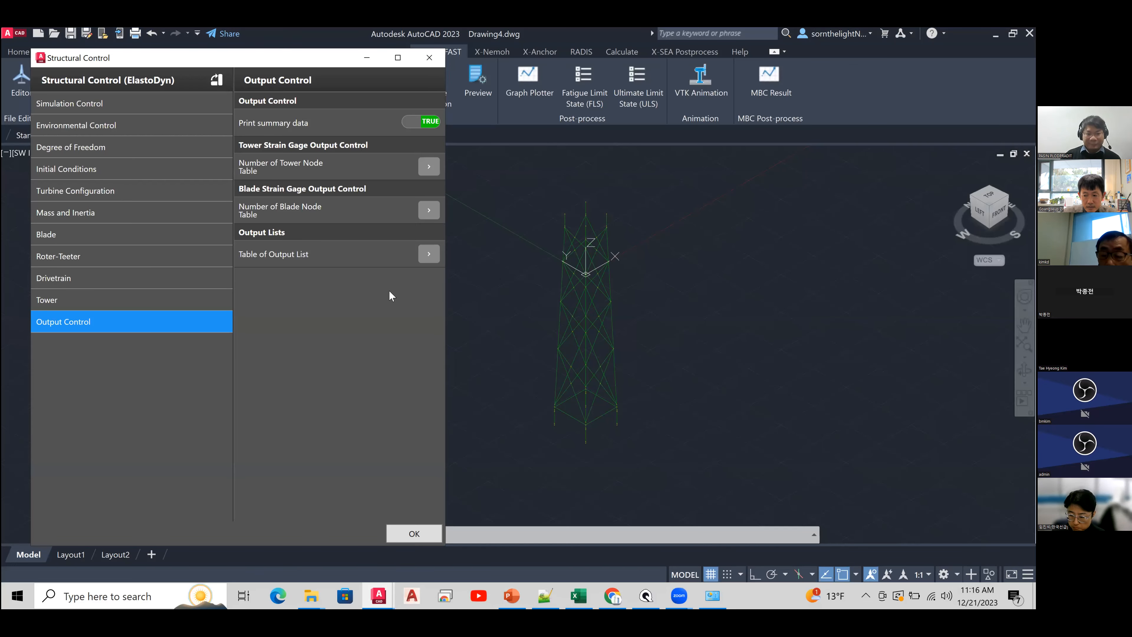
pyautogui.click(429, 255)
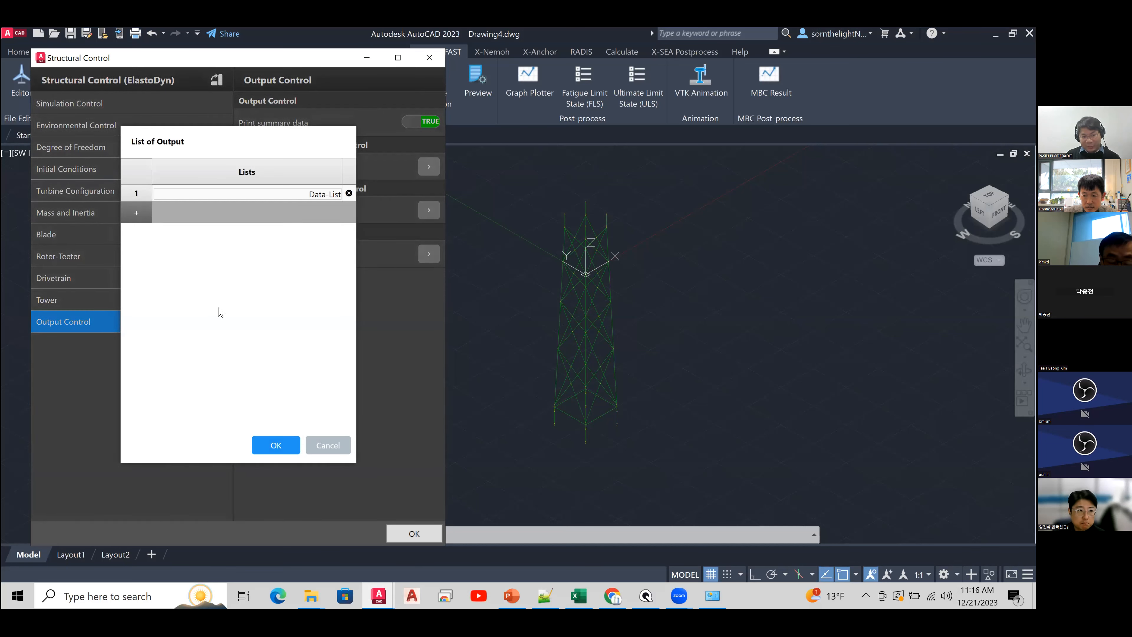
pyautogui.hotkey('ctrl', 'v')
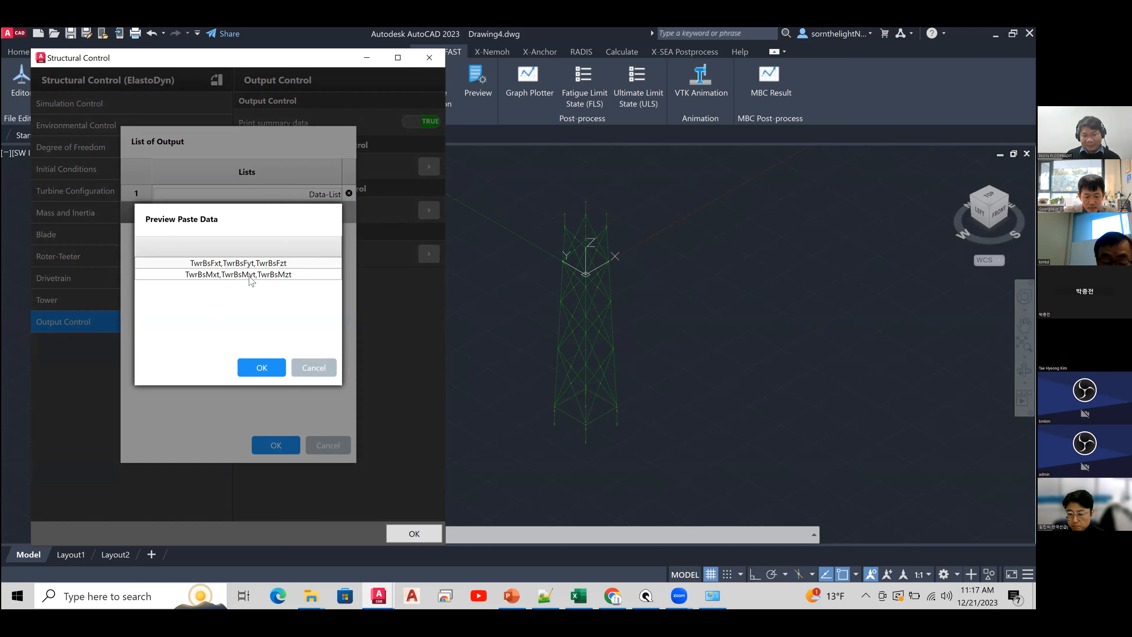
pyautogui.click(264, 369)
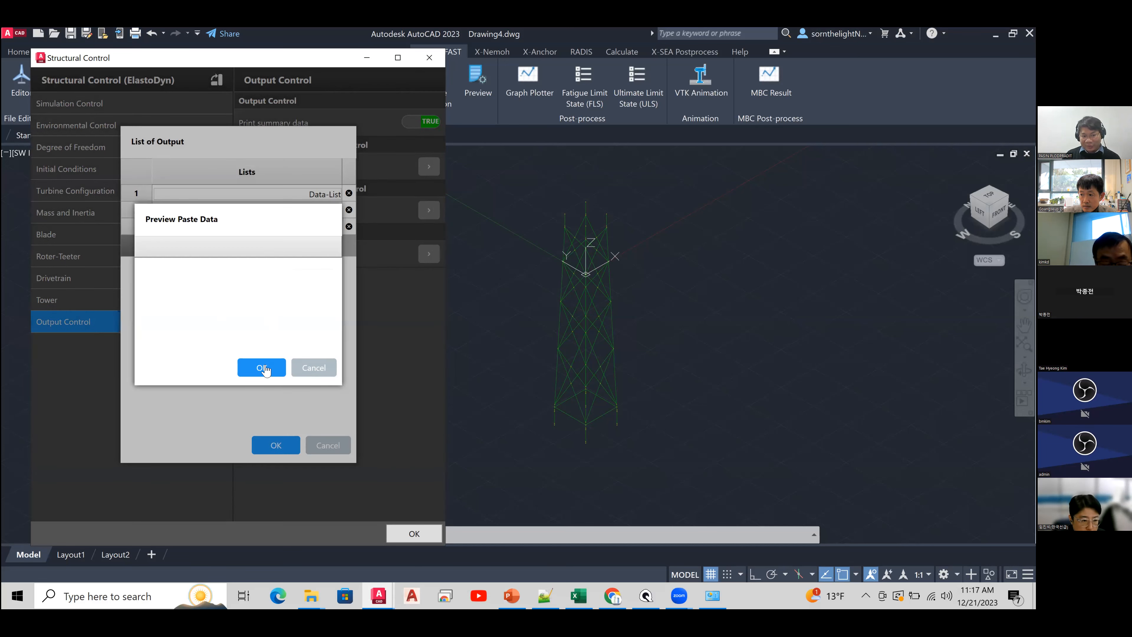
pyautogui.click(321, 374)
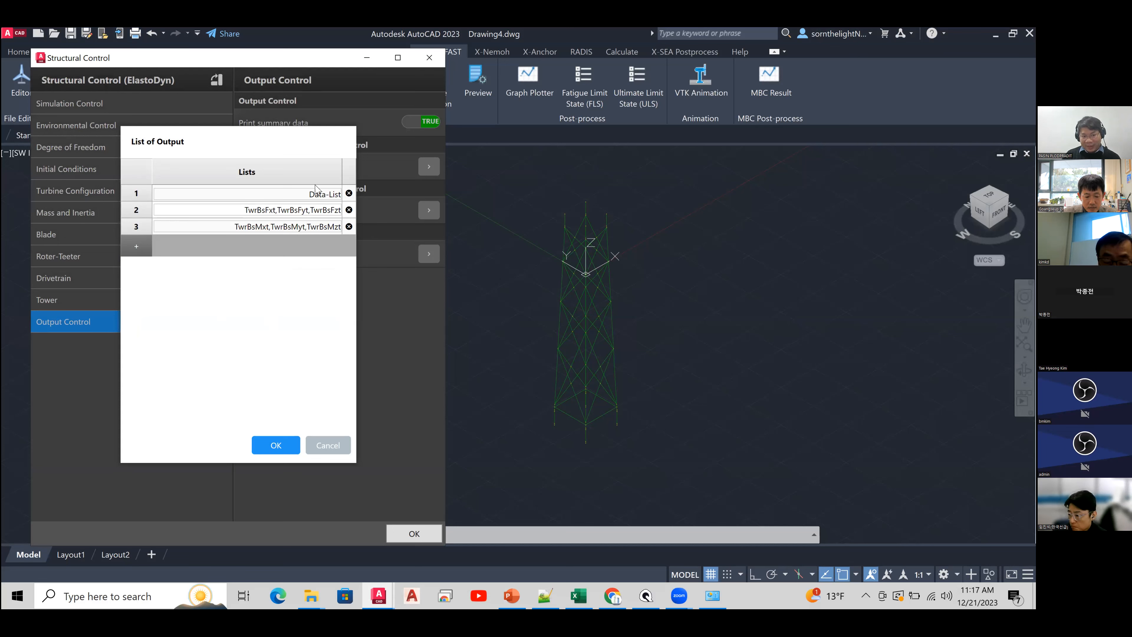
# - Delete the Data-List row from the List of Output and accept the output list and the Structural Control settings
pyautogui.click(246, 193)
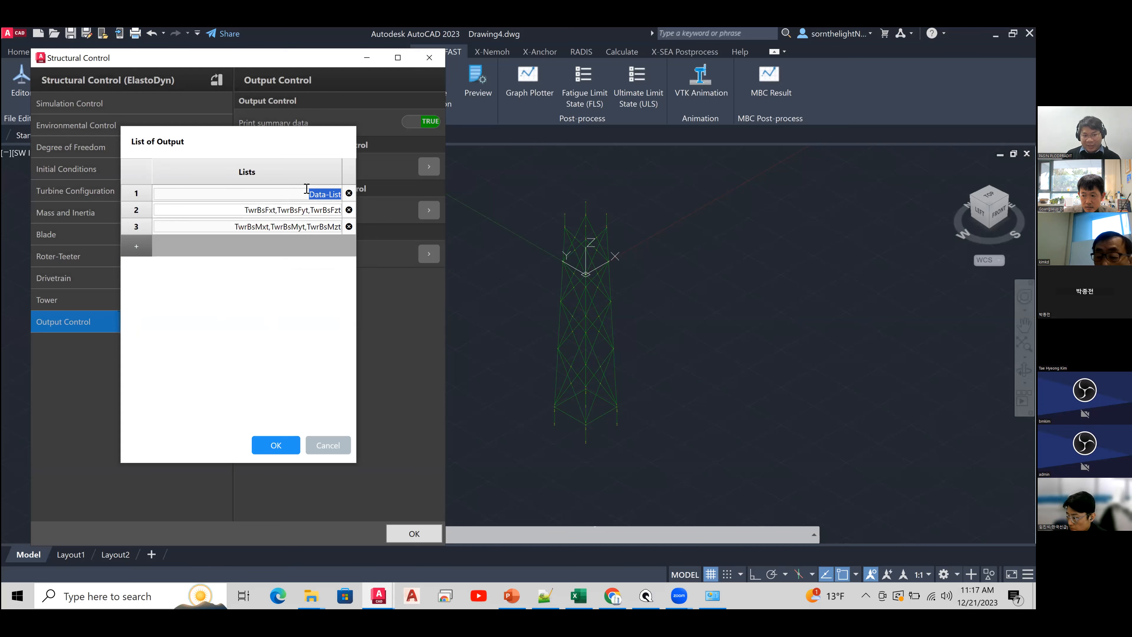
pyautogui.click(349, 193)
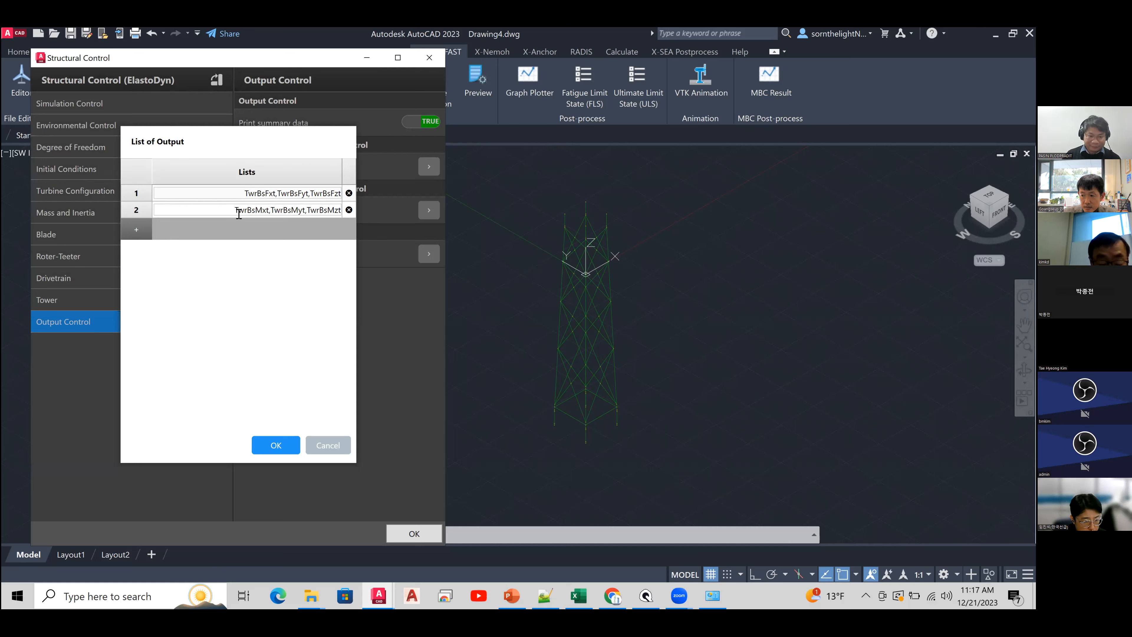
pyautogui.click(287, 450)
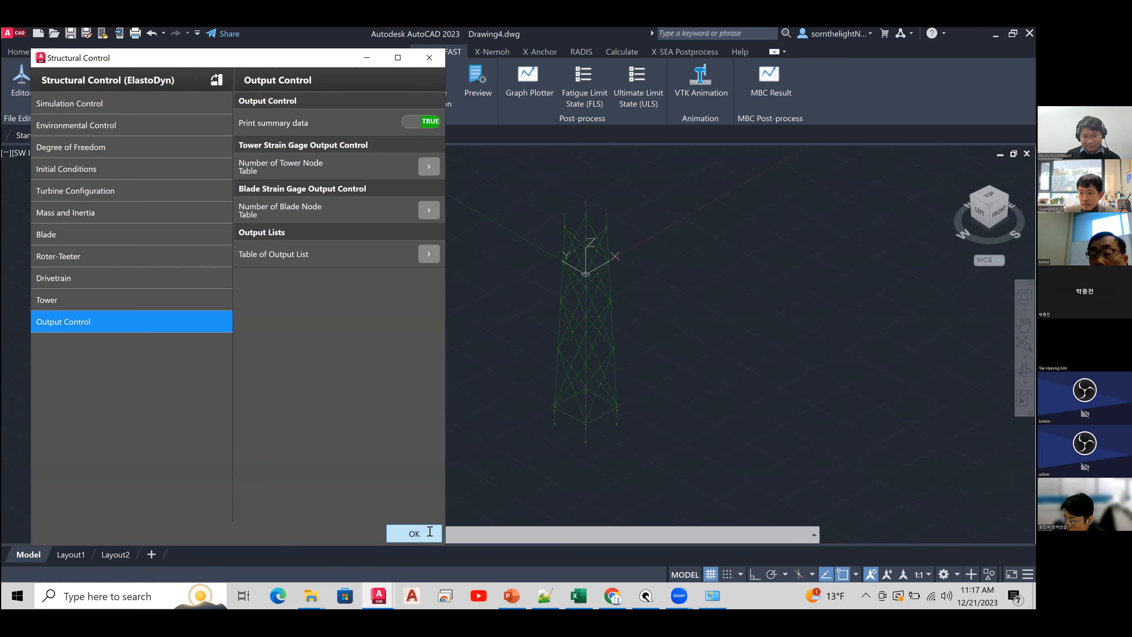
pyautogui.click(414, 533)
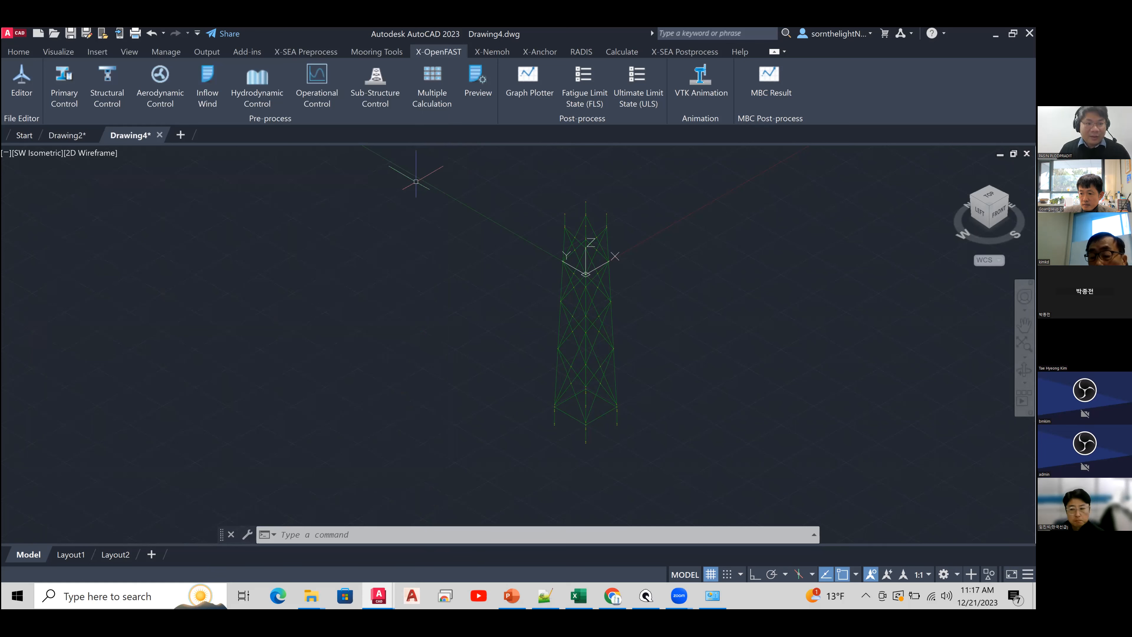
# - Open Aerodynamic Control and set the type of wake/induction model to BEMT in General Options
pyautogui.click(173, 104)
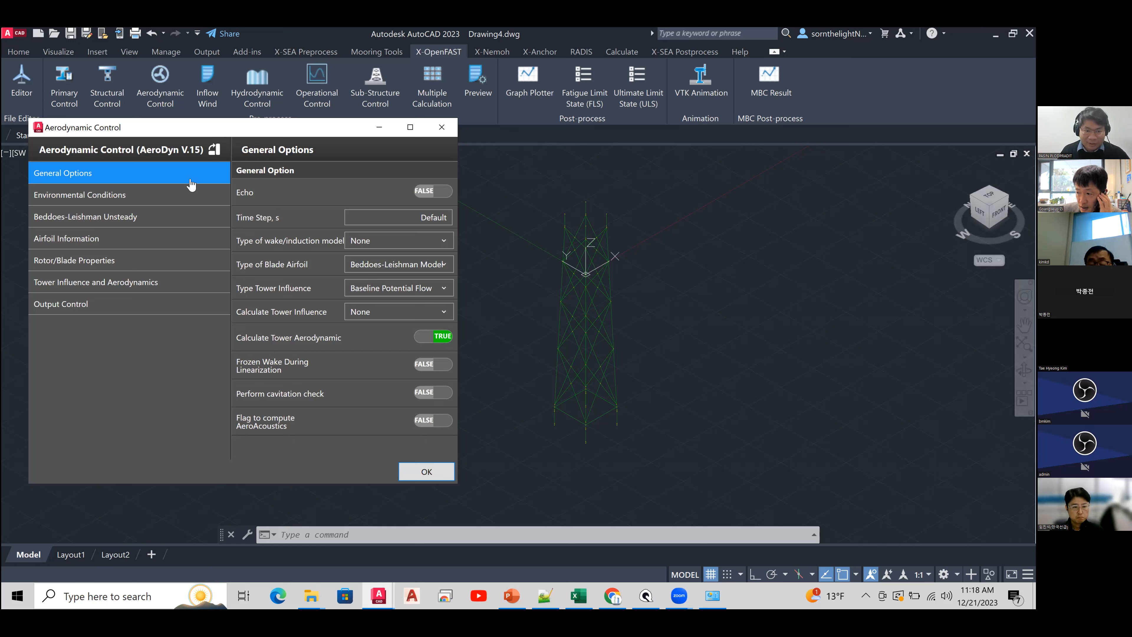
pyautogui.click(375, 242)
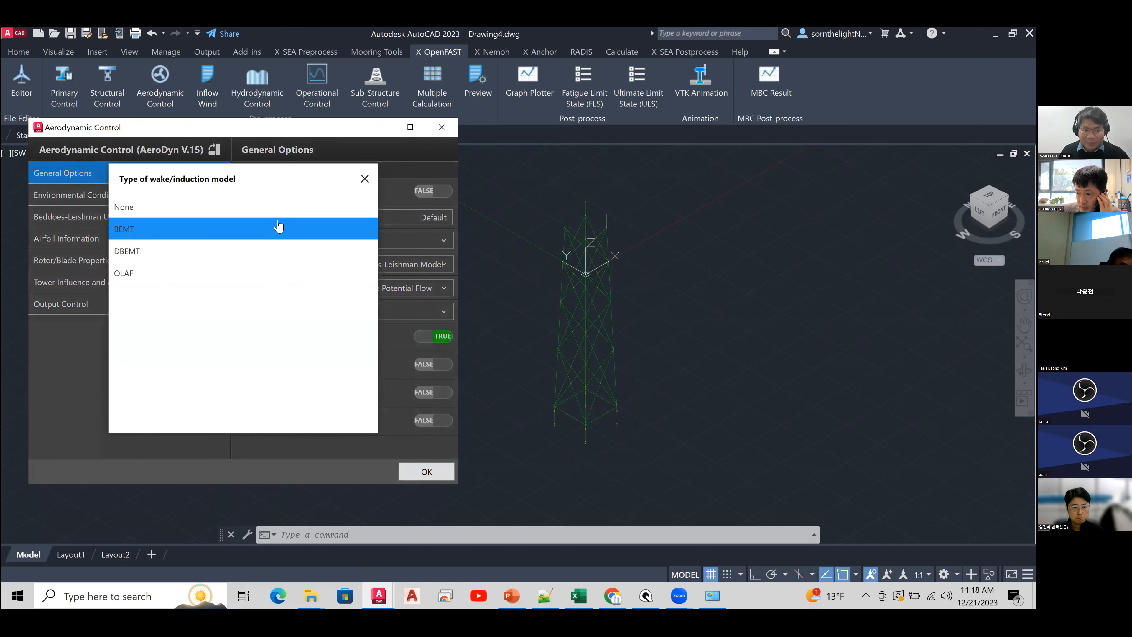
pyautogui.click(284, 230)
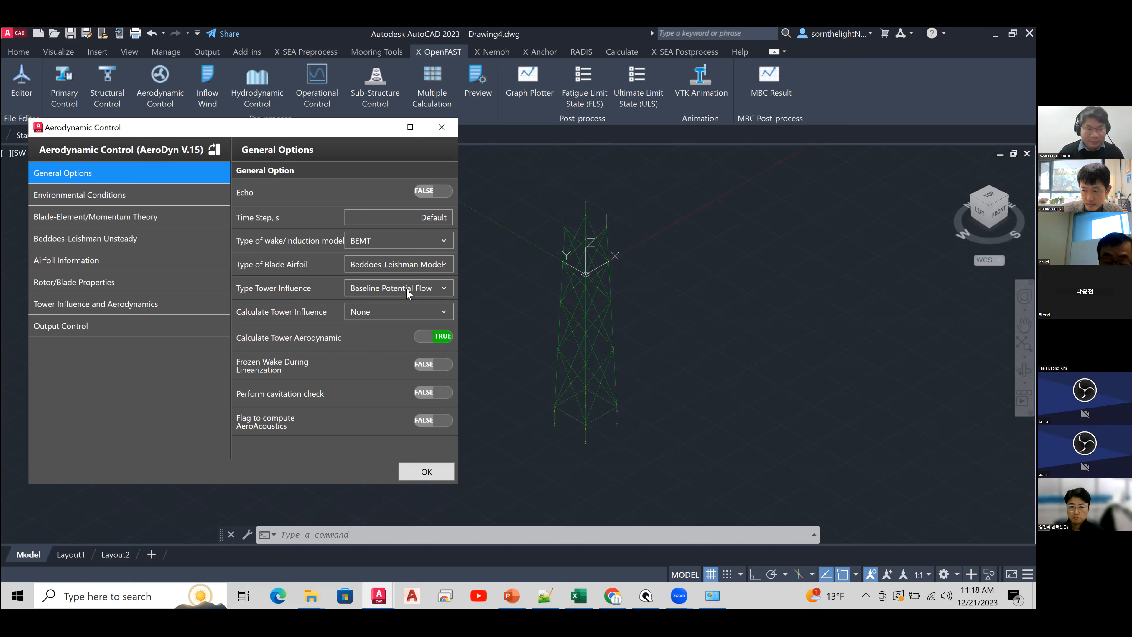
# - Review the Environmental Conditions, Blade-Element/Momentum Theory, Beddoes-Leishman Unsteady and Airfoil Information settings, including the airfoil coefficient entries
pyautogui.click(165, 203)
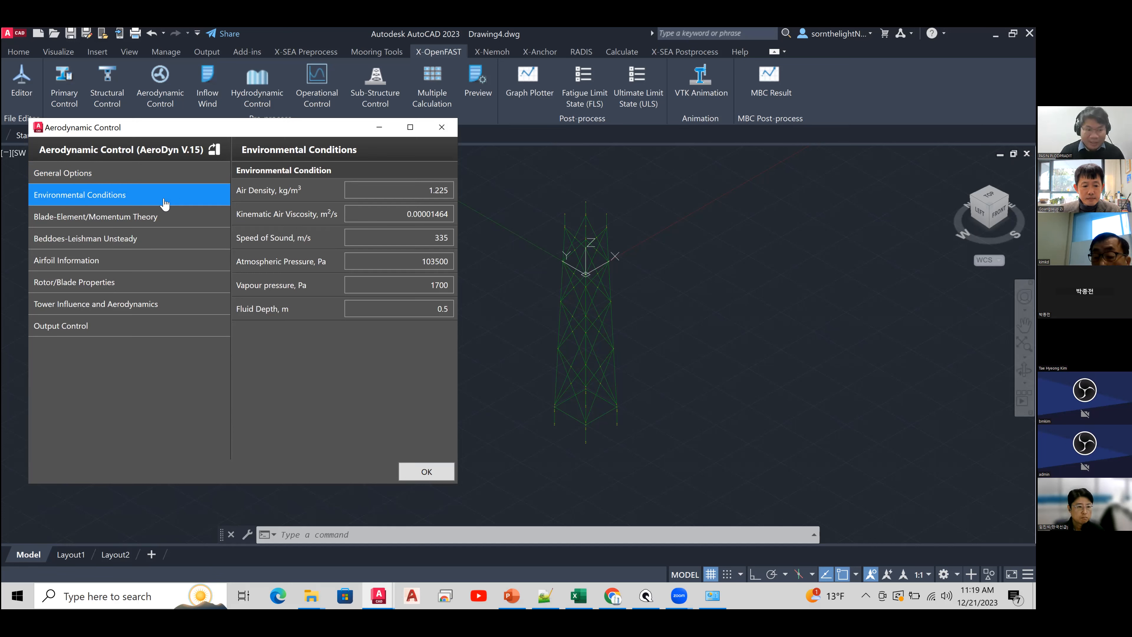
pyautogui.click(159, 217)
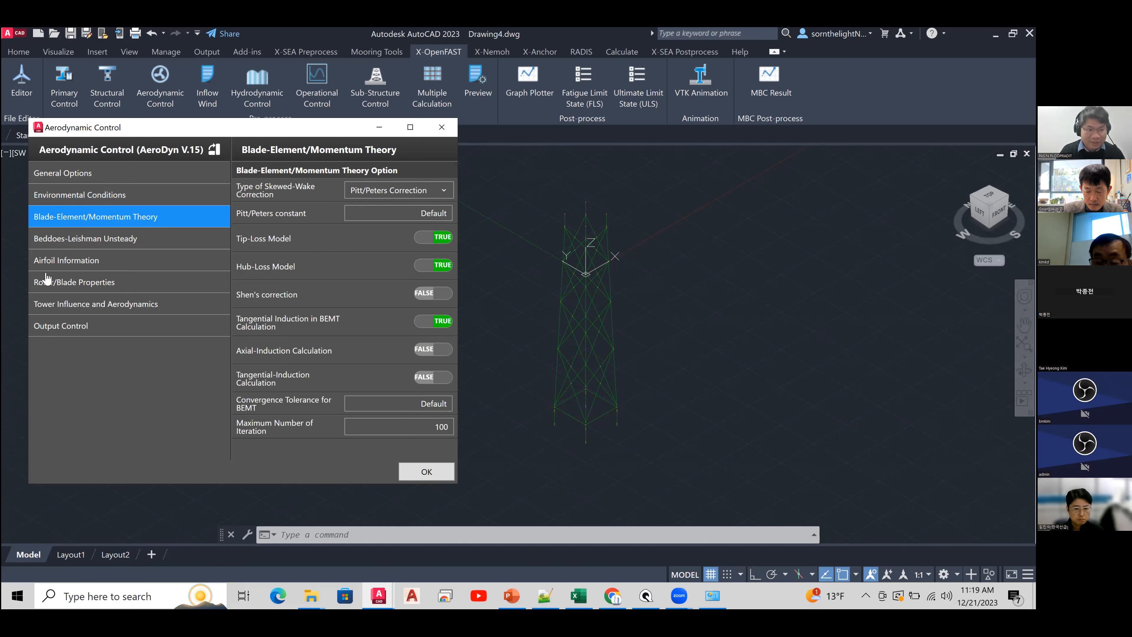
pyautogui.click(92, 241)
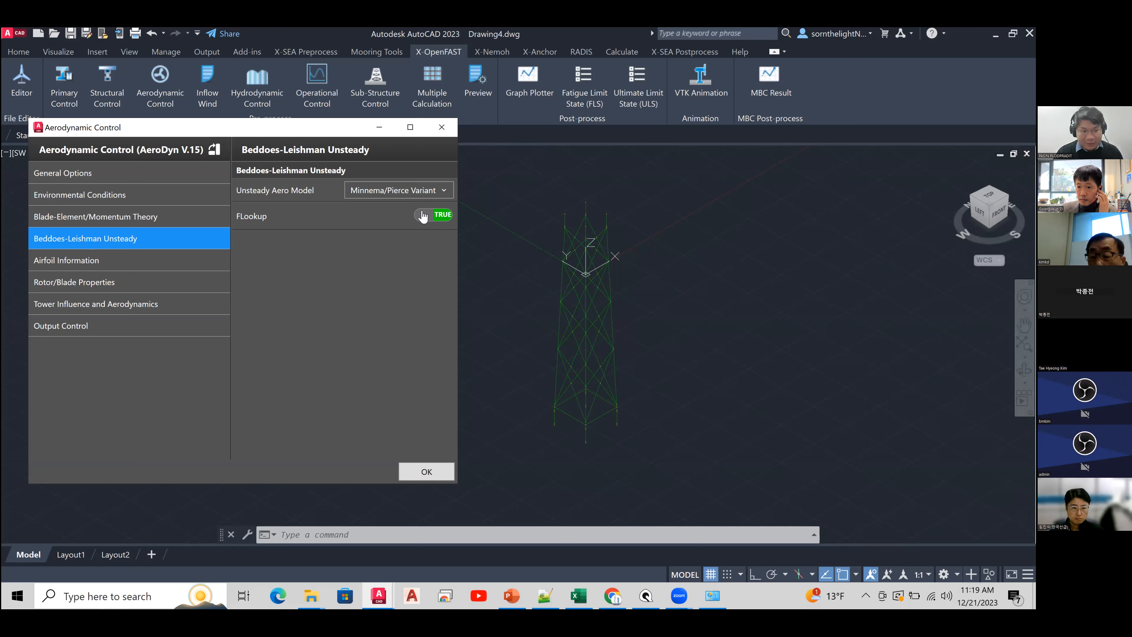
pyautogui.click(168, 263)
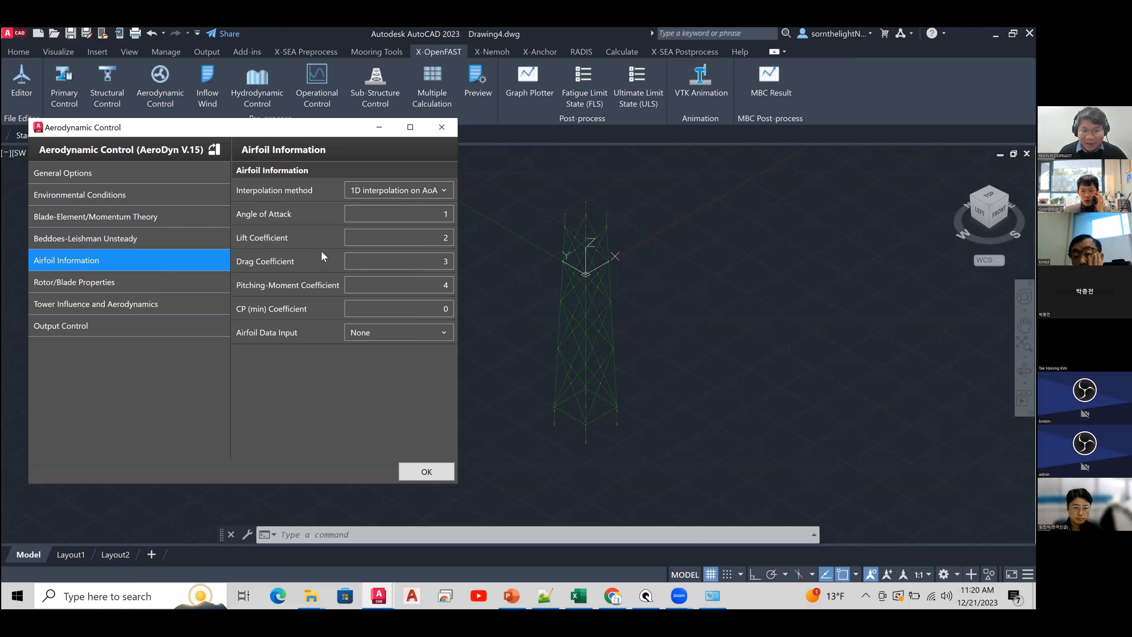
pyautogui.moveTo(426, 210); pyautogui.dragTo(447, 255)
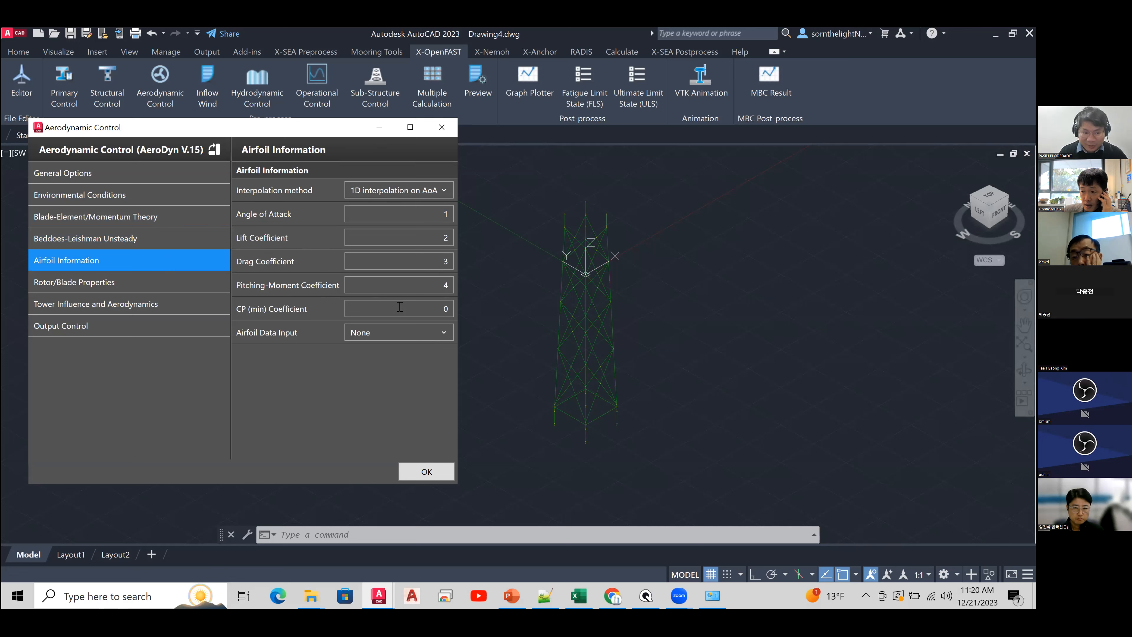
pyautogui.moveTo(401, 309); pyautogui.dragTo(477, 312)
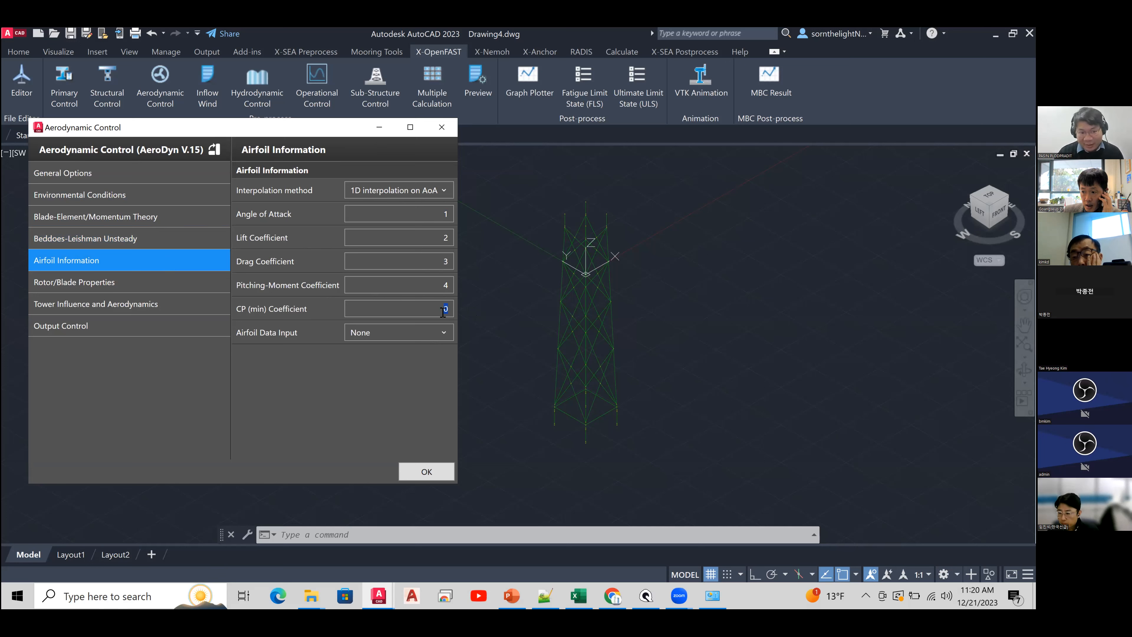
# - Try Airfoil browser file as the Airfoil Data Input and open its table to browse for an airfoil file
pyautogui.click(427, 335)
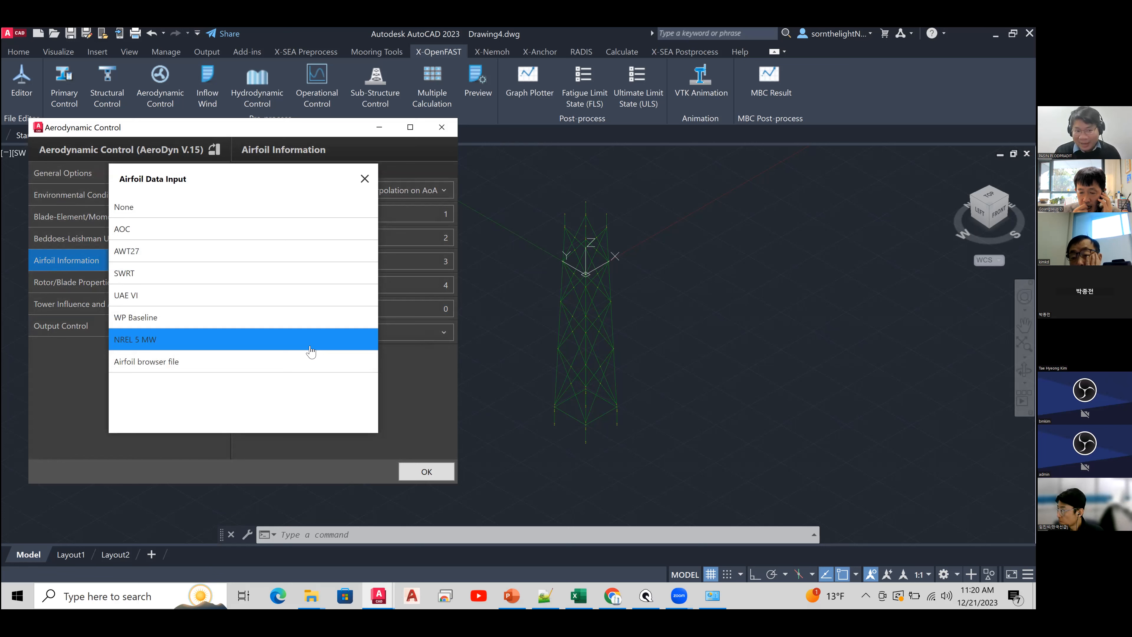
pyautogui.click(303, 364)
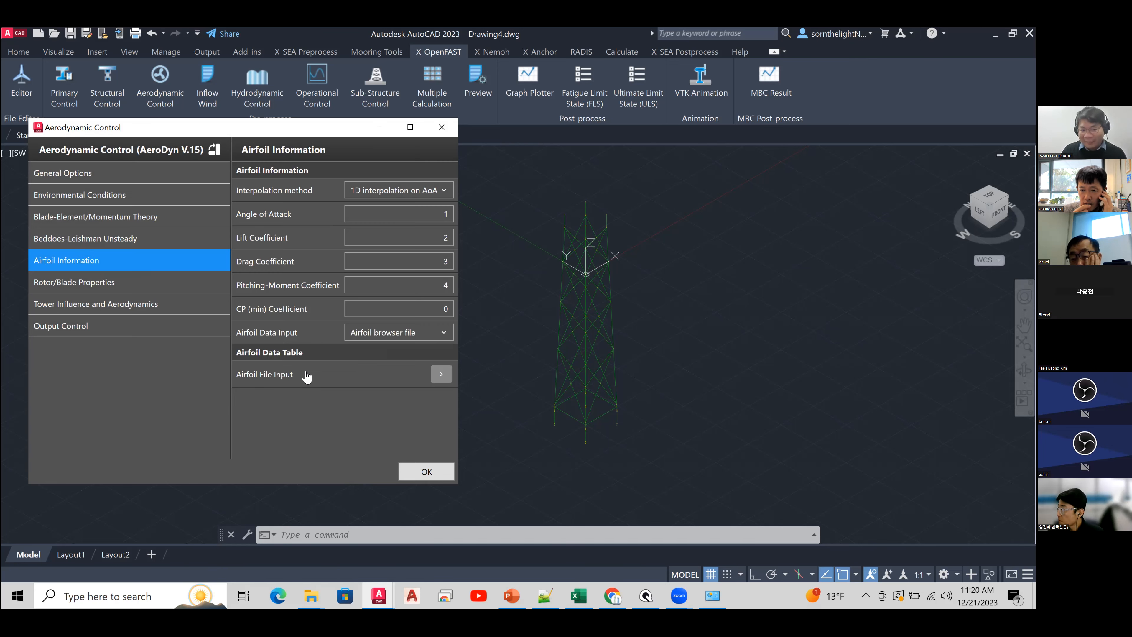
pyautogui.click(386, 334)
pyautogui.click(324, 363)
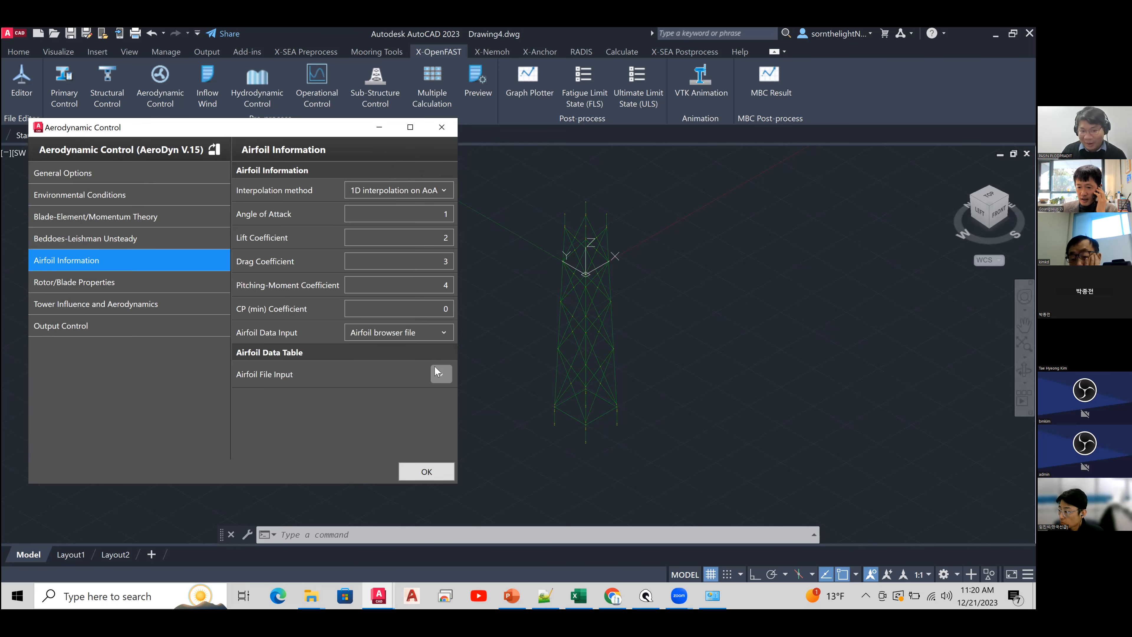
pyautogui.click(440, 376)
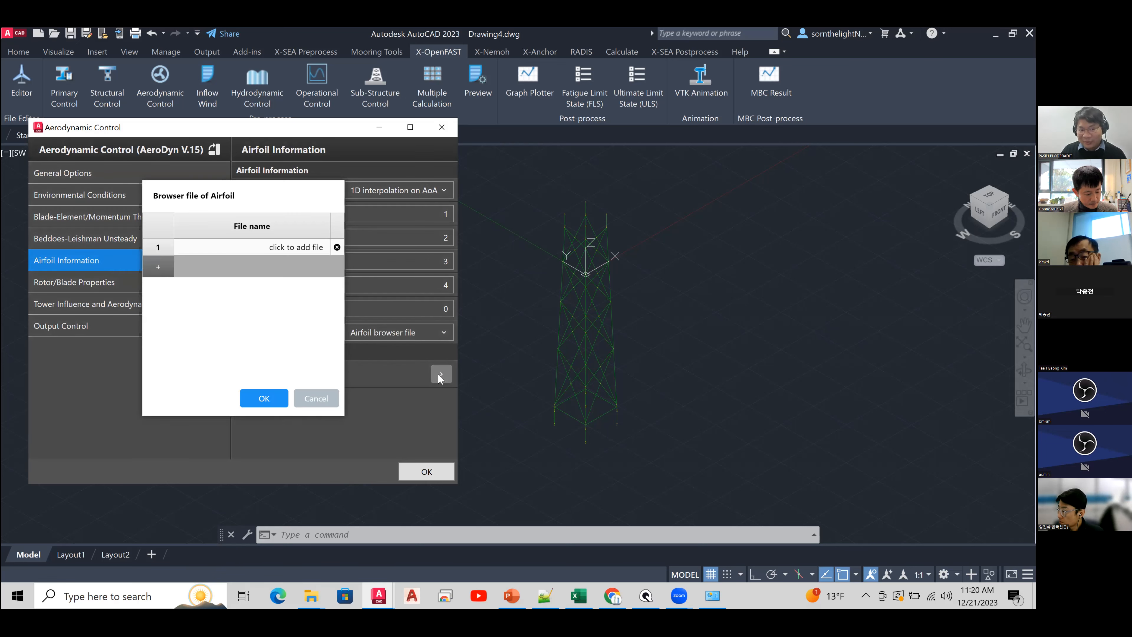
pyautogui.click(308, 250)
pyautogui.click(599, 148)
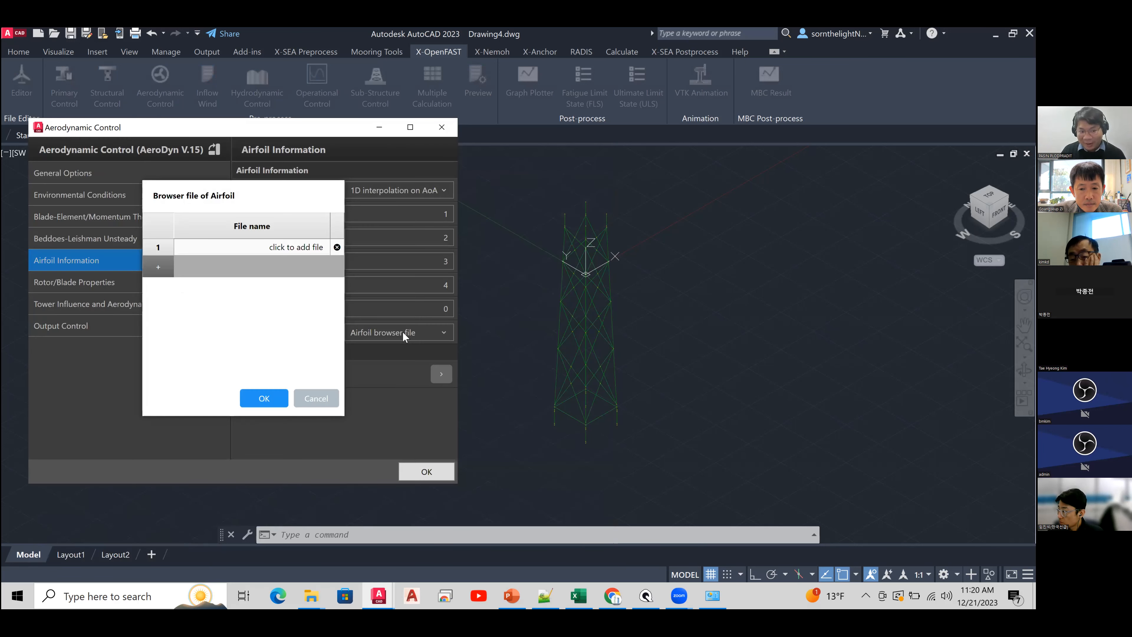
# - Set Airfoil Data Input to NREL 5 MW in both Airfoil Information and Rotor/Blade Properties, and set UseBlCm to TRUE
pyautogui.click(402, 332)
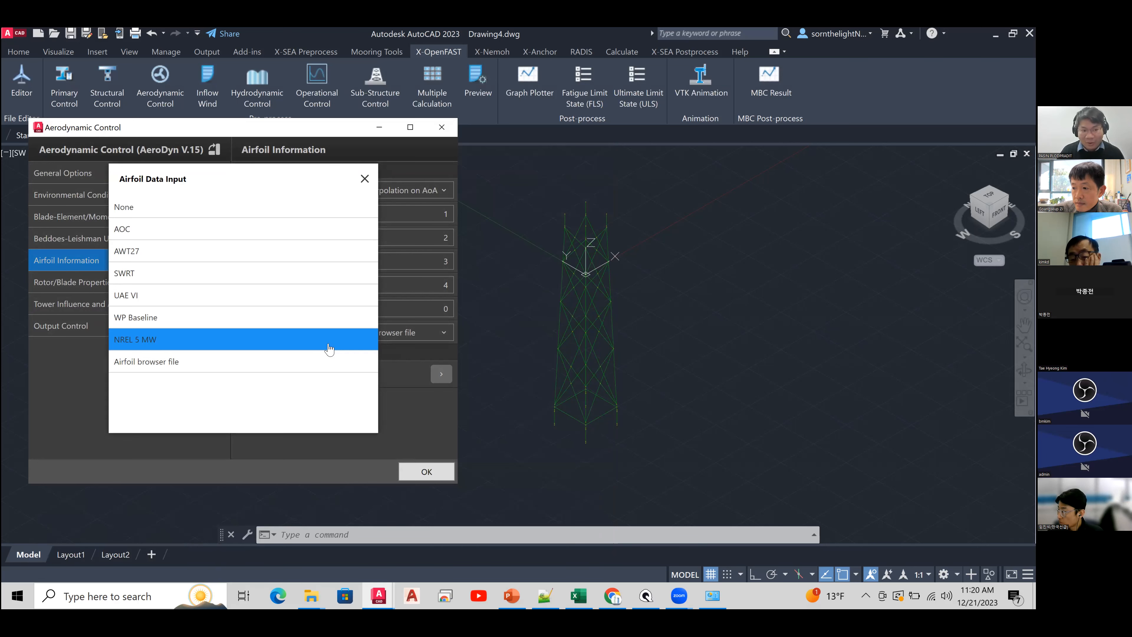
pyautogui.click(329, 347)
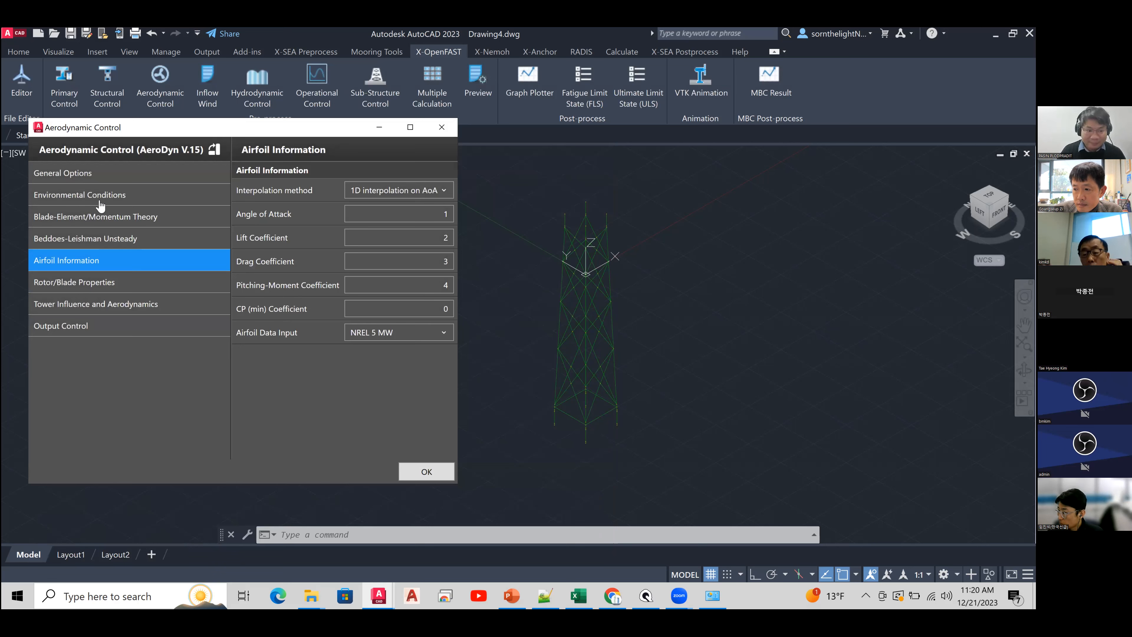
pyautogui.click(84, 289)
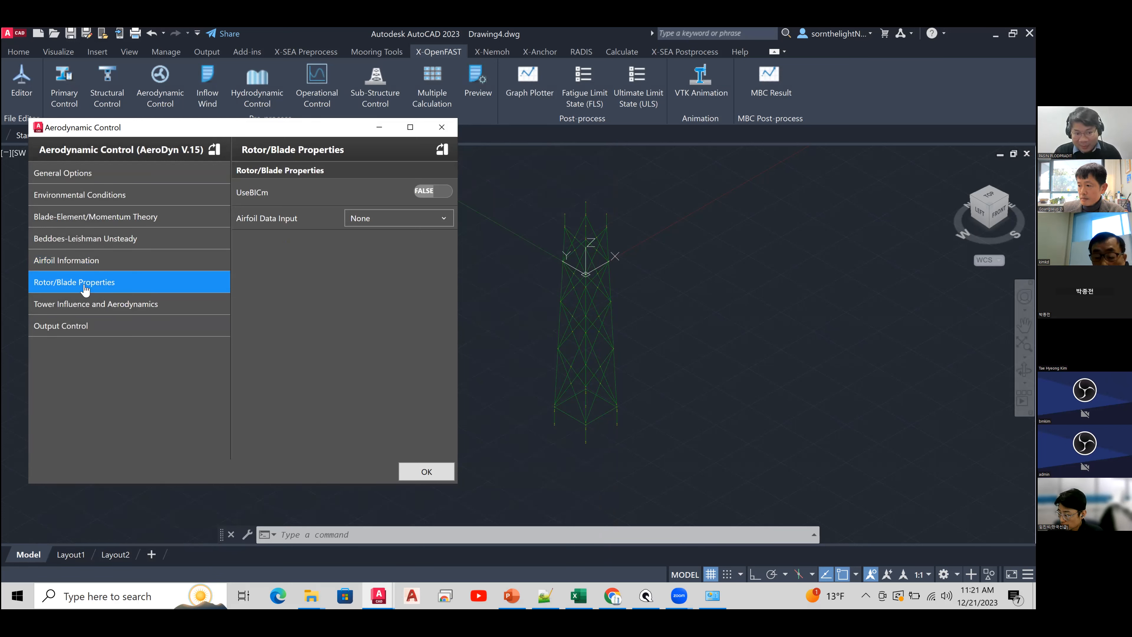
pyautogui.click(401, 223)
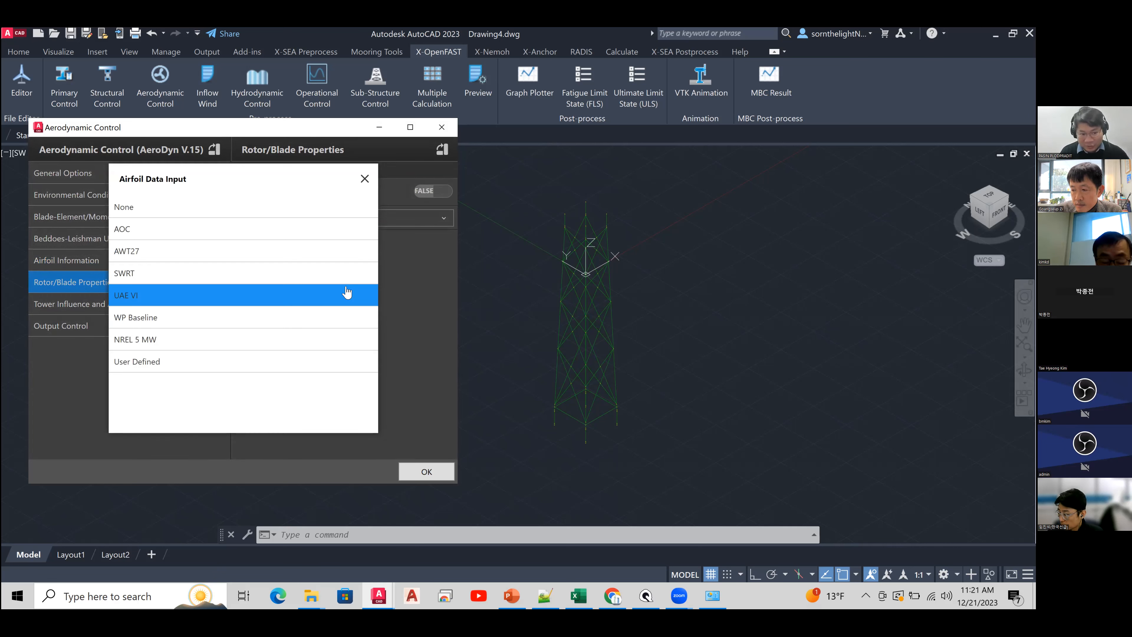
pyautogui.click(329, 343)
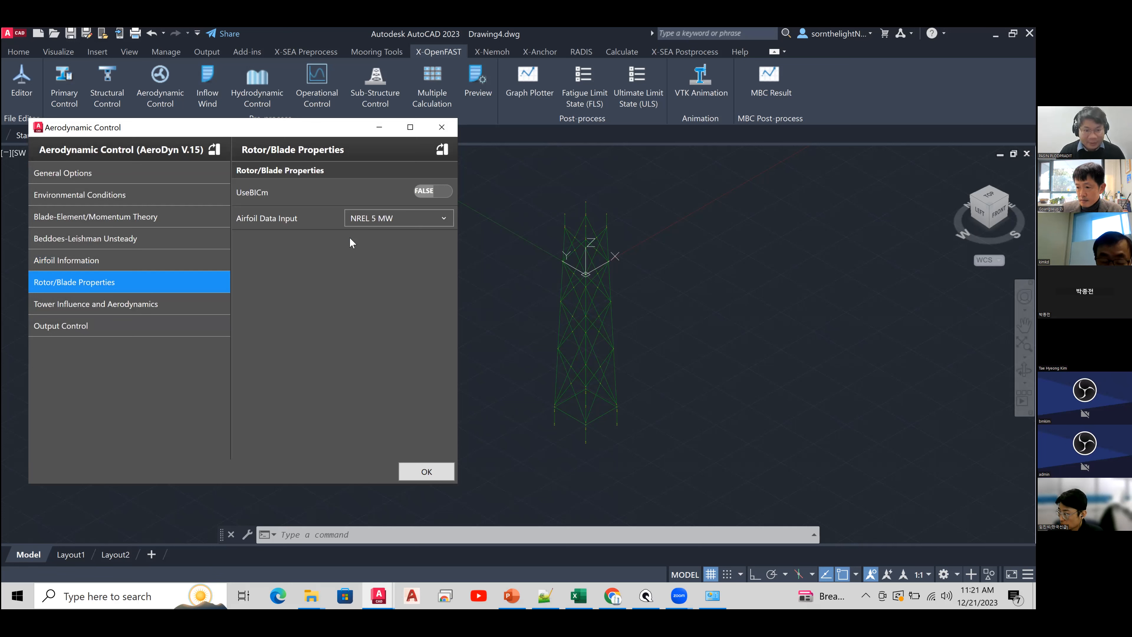
pyautogui.click(439, 202)
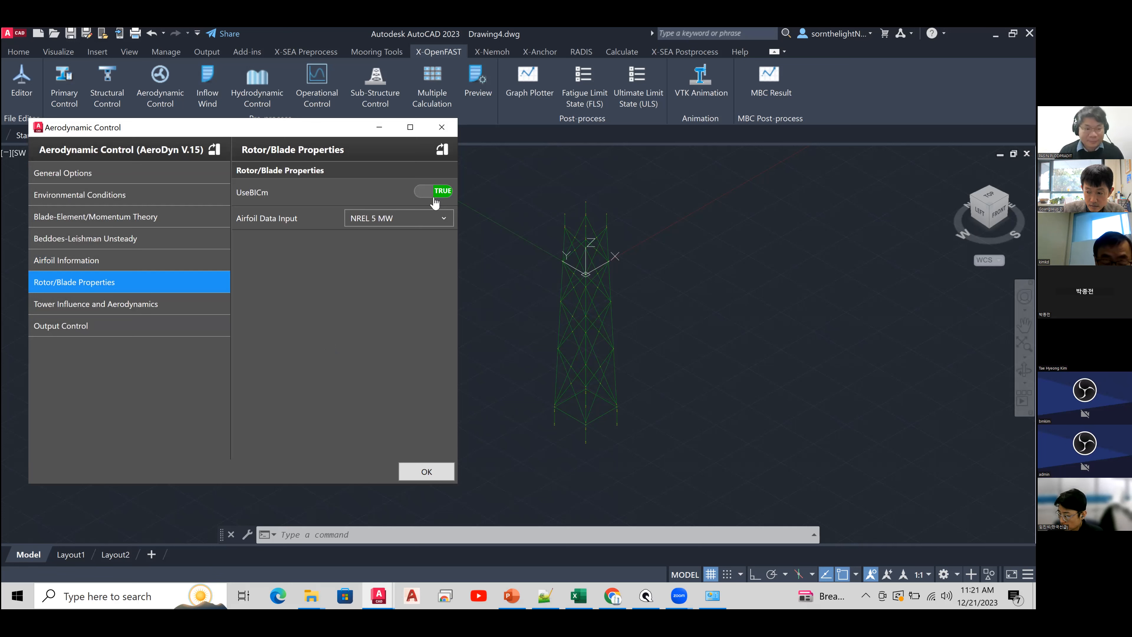
# - Set the Type of Tower Influence to NREL 5MW - Jacket and review and accept its Tower Influence Data Table
pyautogui.click(166, 312)
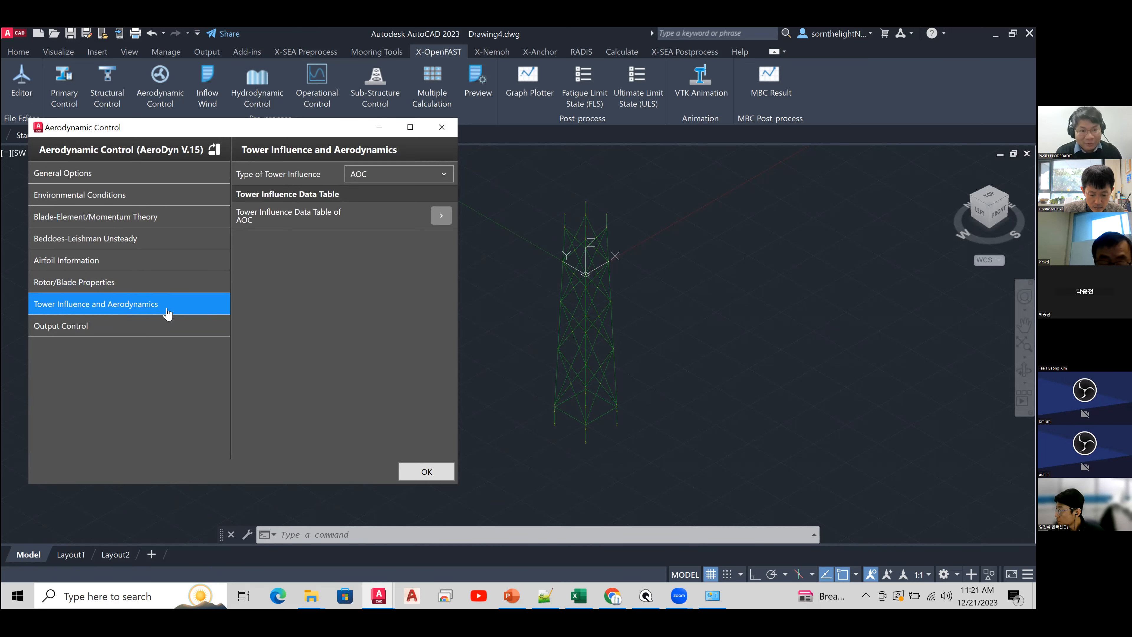
pyautogui.click(367, 178)
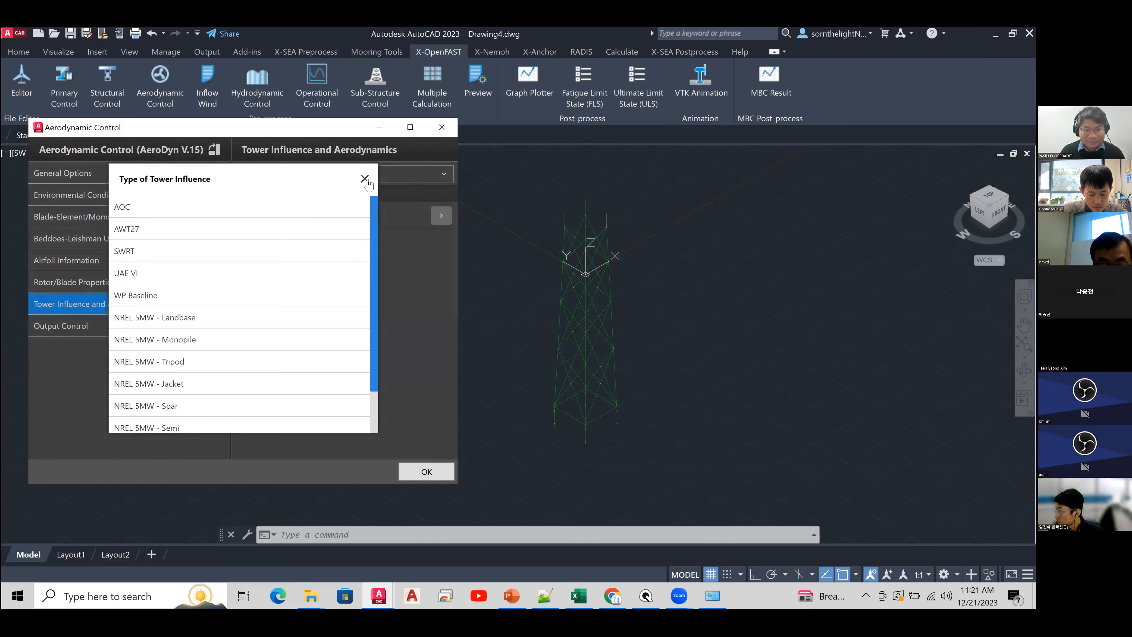
pyautogui.click(280, 388)
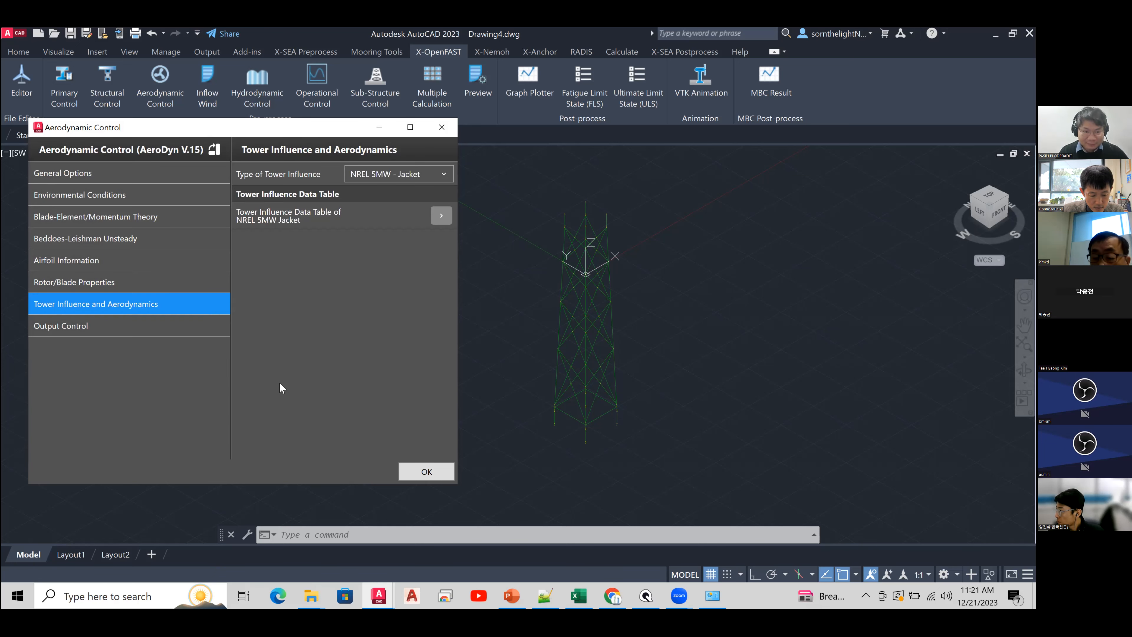
pyautogui.click(442, 216)
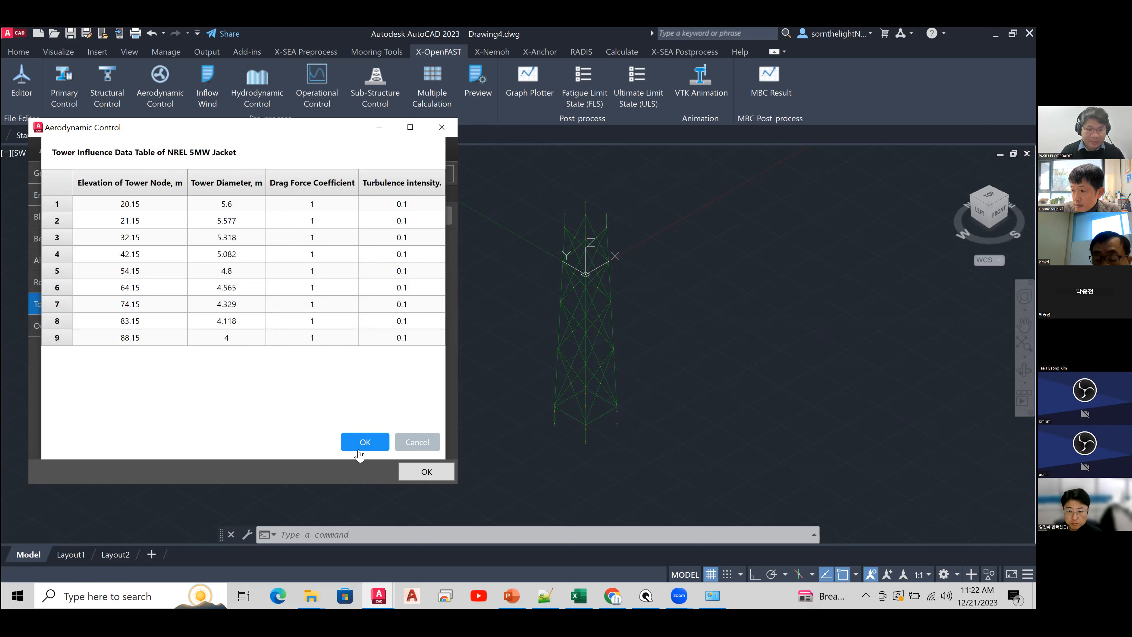
pyautogui.click(365, 441)
# - Look over the aerodynamic Output Control options and close the Aerodynamic Control dialog
pyautogui.click(137, 332)
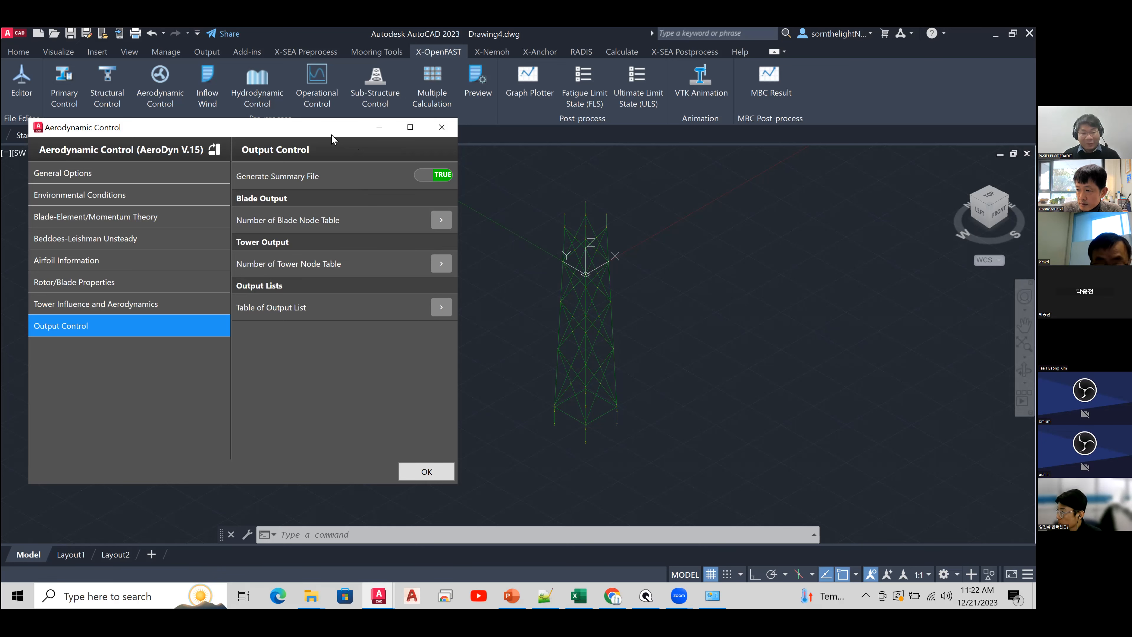
pyautogui.moveTo(331, 135); pyautogui.dragTo(369, 137)
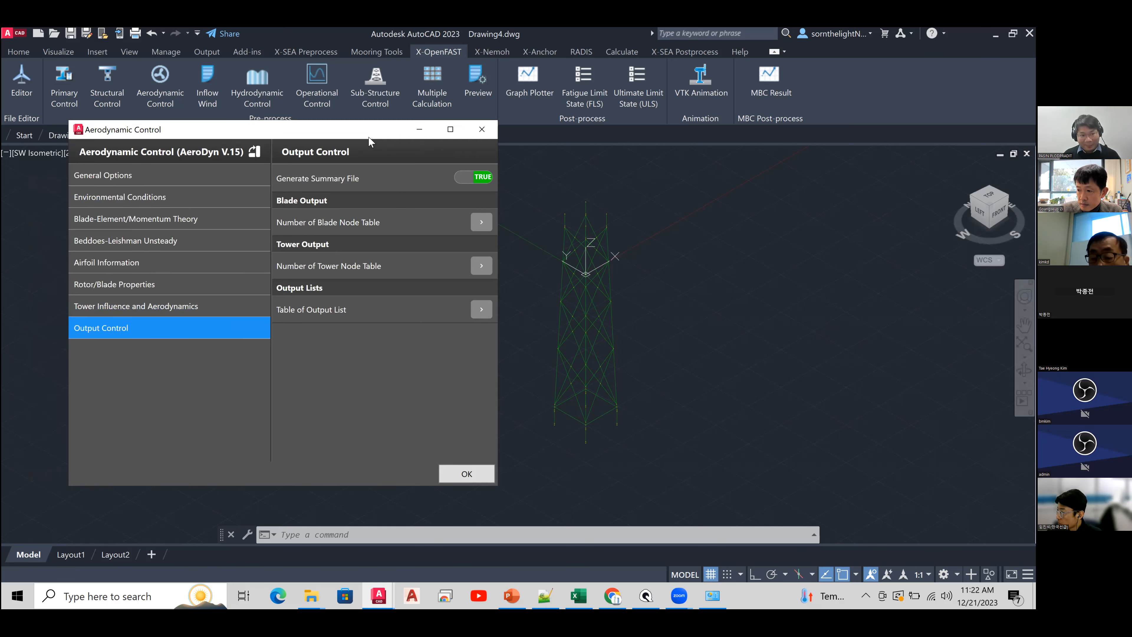
pyautogui.click(482, 129)
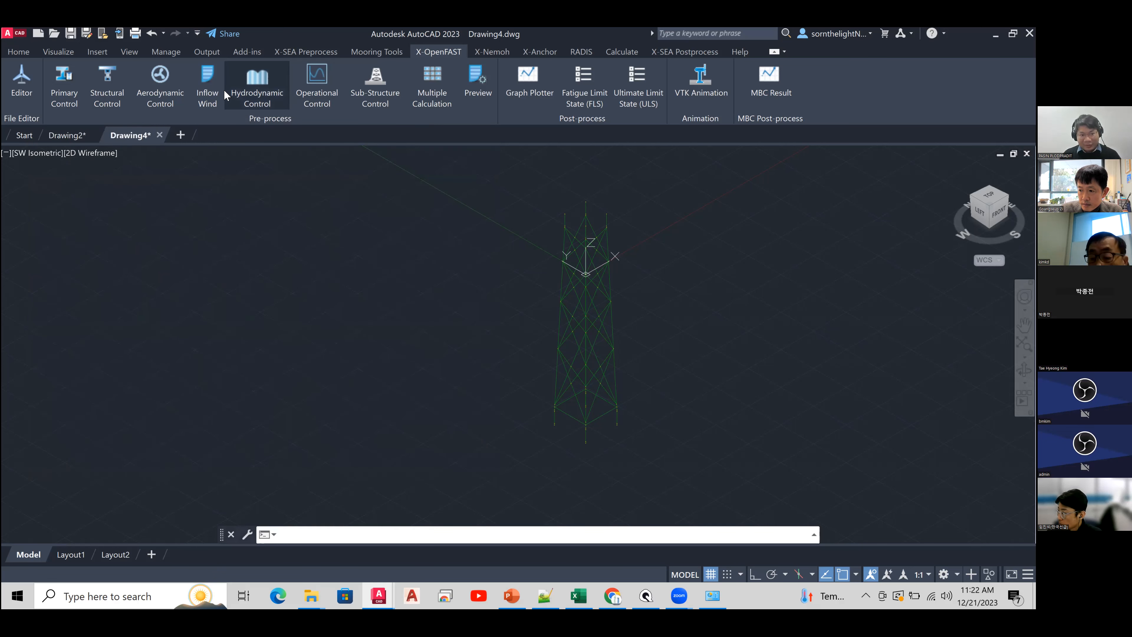
# - Open the Inflow Wind settings and set the Wind Type to Binary Turbsim FF
pyautogui.click(214, 106)
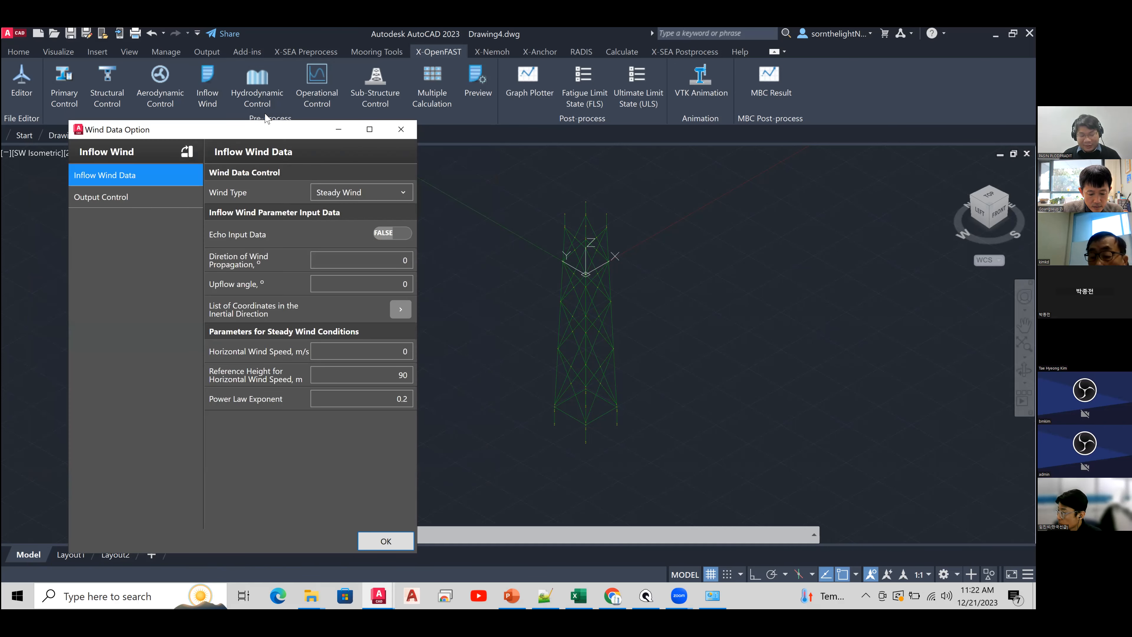
pyautogui.moveTo(239, 135); pyautogui.dragTo(214, 95)
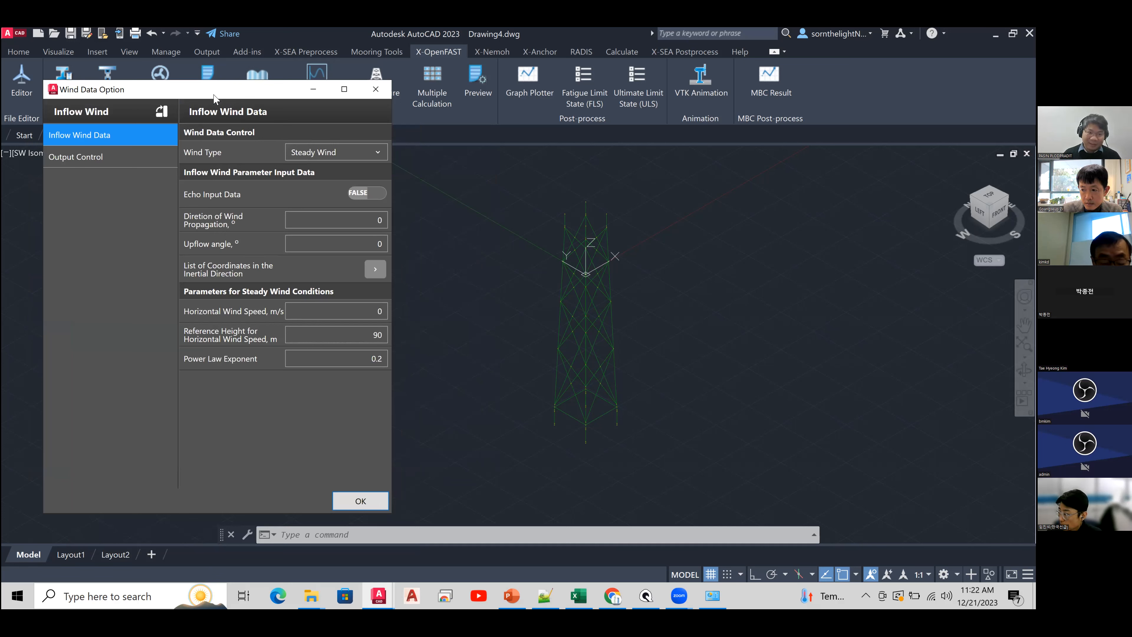
pyautogui.click(314, 160)
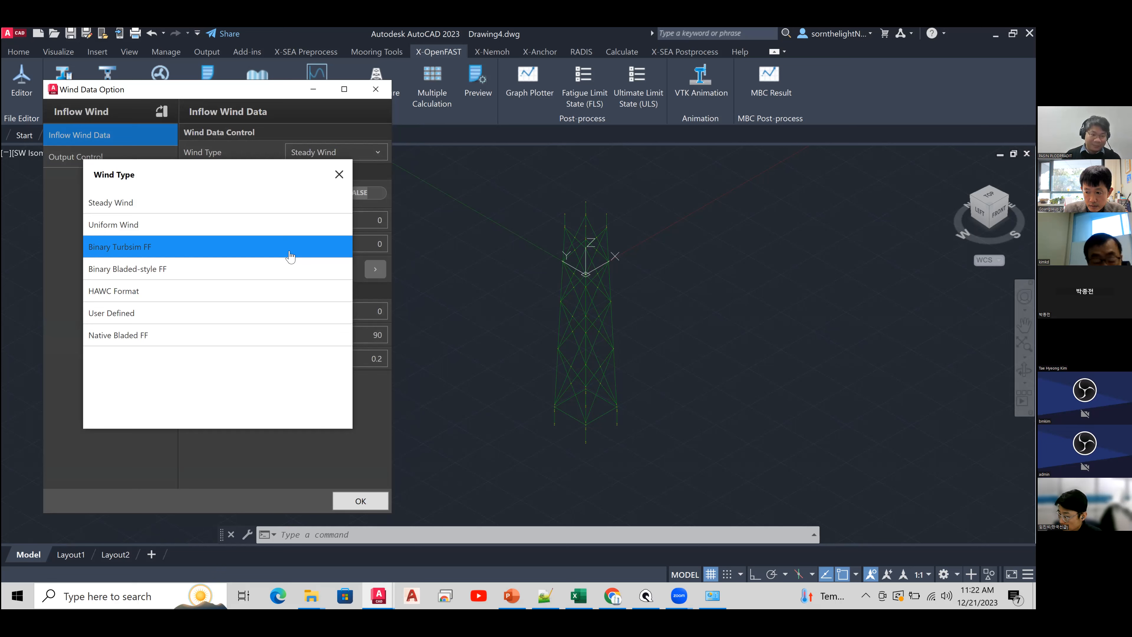
pyautogui.click(262, 252)
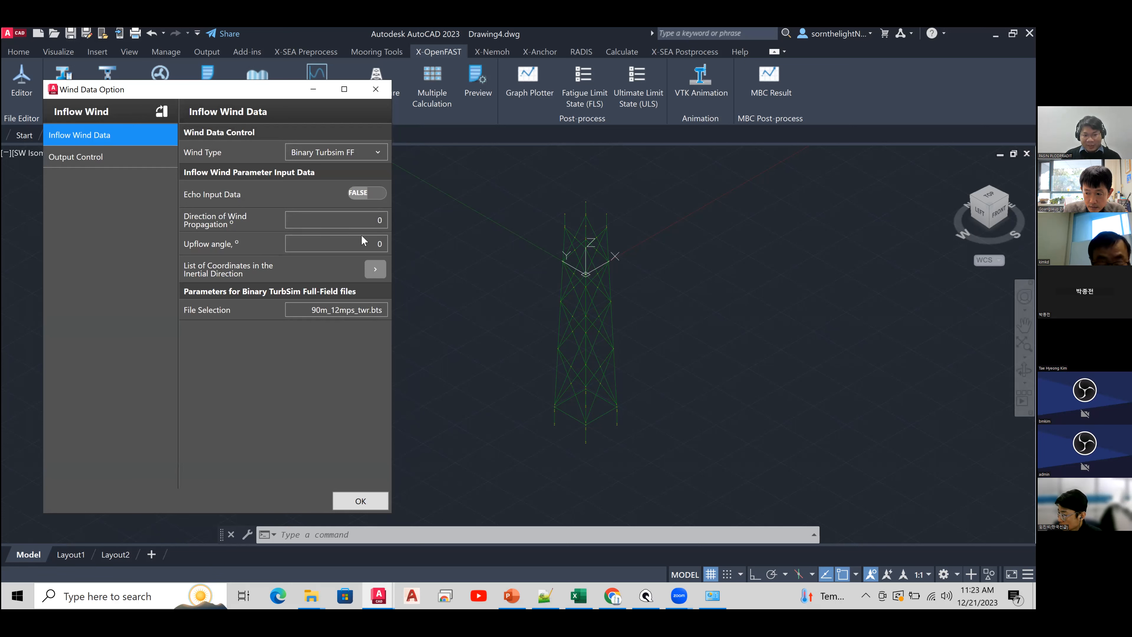
# - Check the Direction of Wind Propagation and the List of Coordinates in the Inertial Direction Table, and accept the table
pyautogui.doubleClick(361, 246)
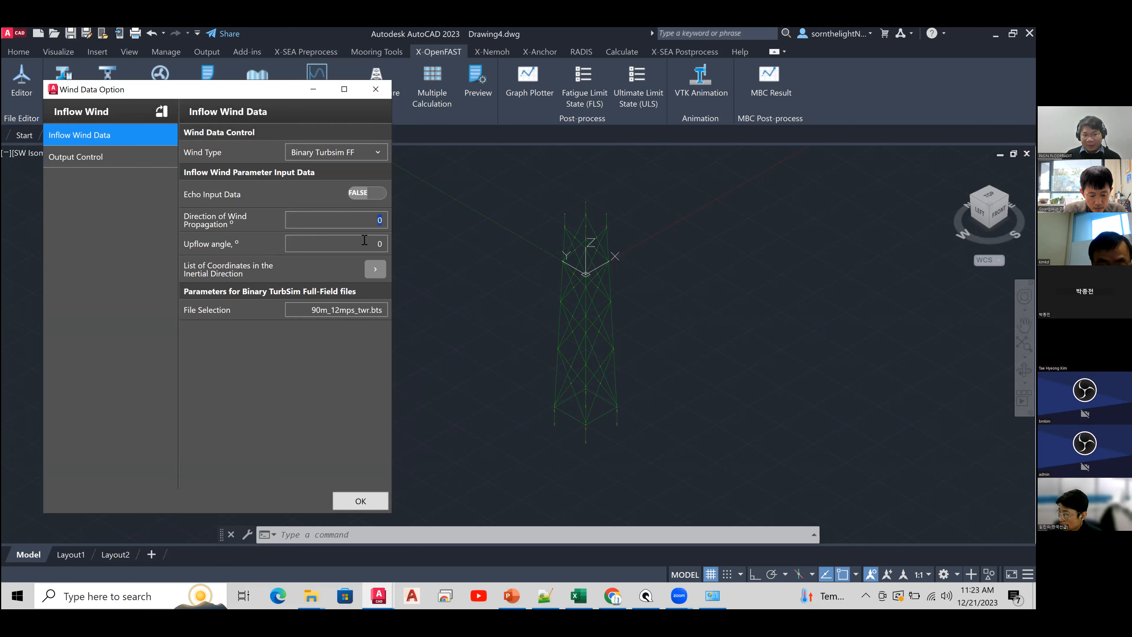
pyautogui.click(375, 270)
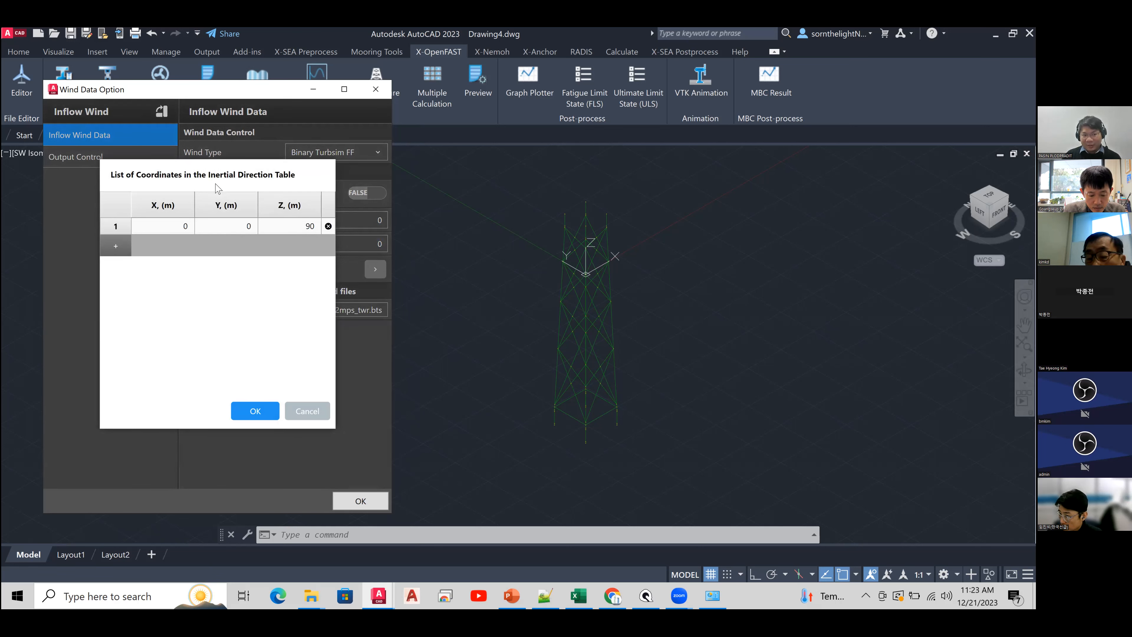
pyautogui.doubleClick(310, 226)
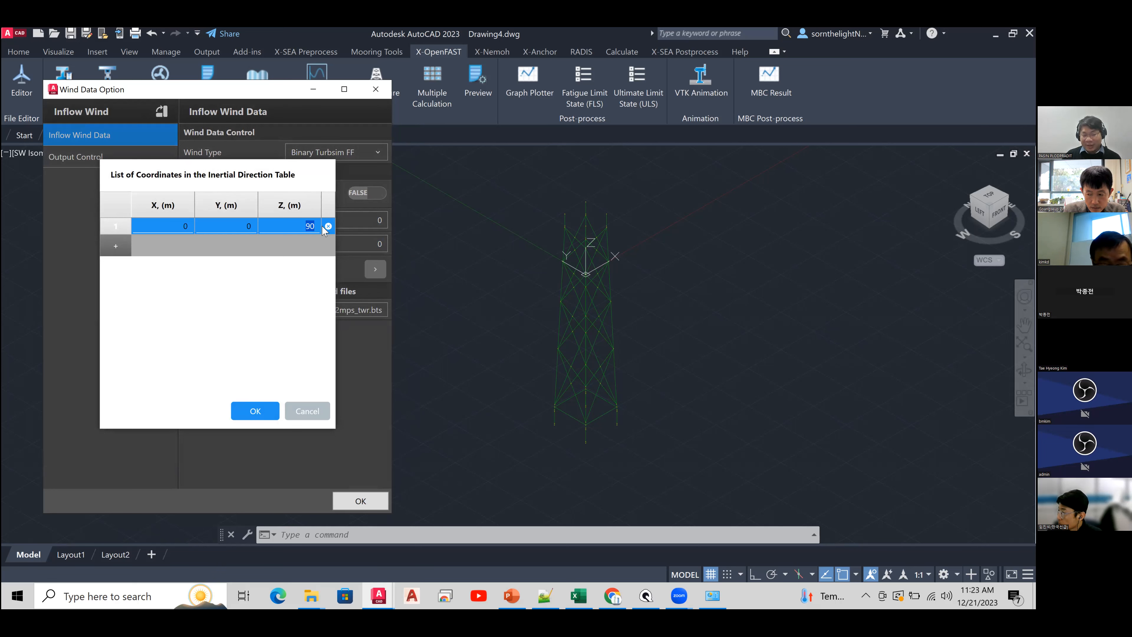
pyautogui.click(262, 411)
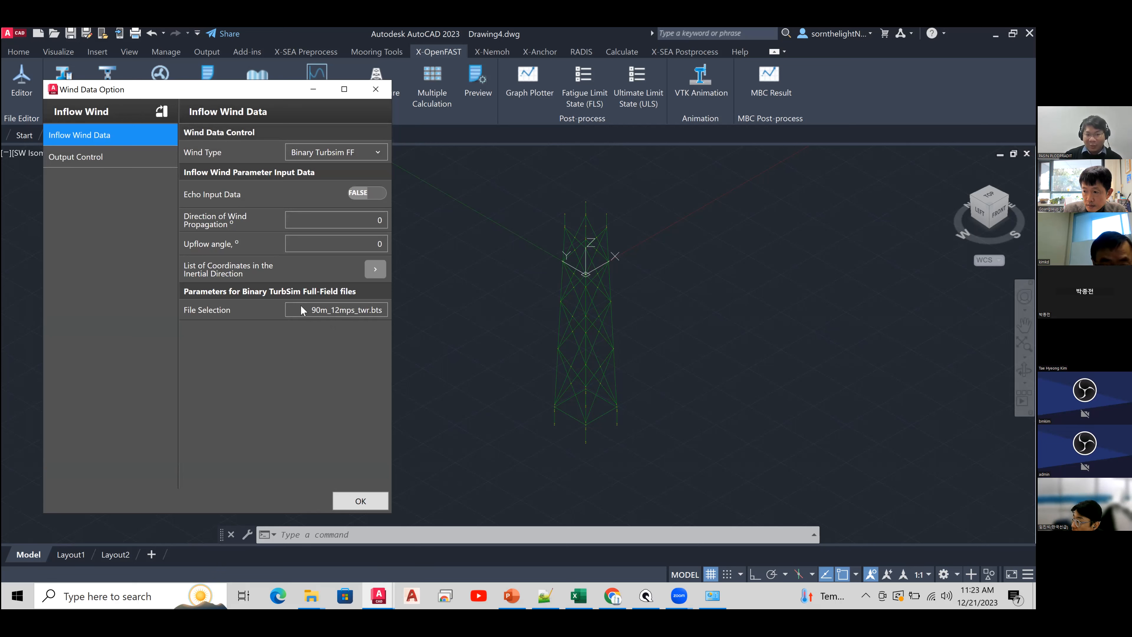
# - Open the file selection for the binary TurbSim full-field wind file and dismiss it without choosing another file
pyautogui.click(326, 309)
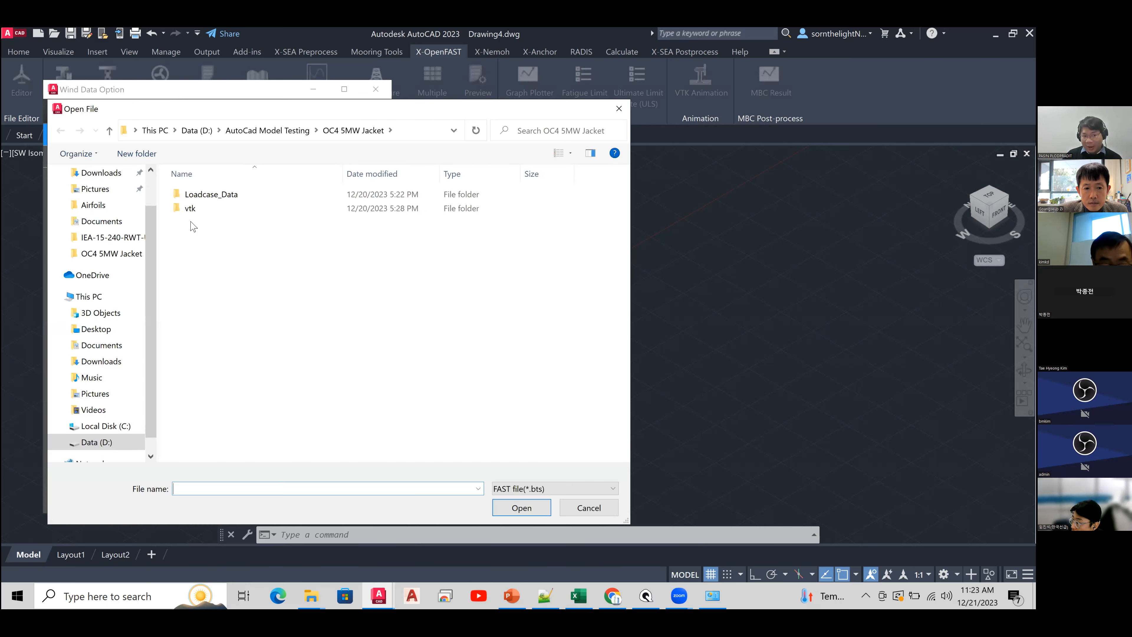
pyautogui.click(589, 507)
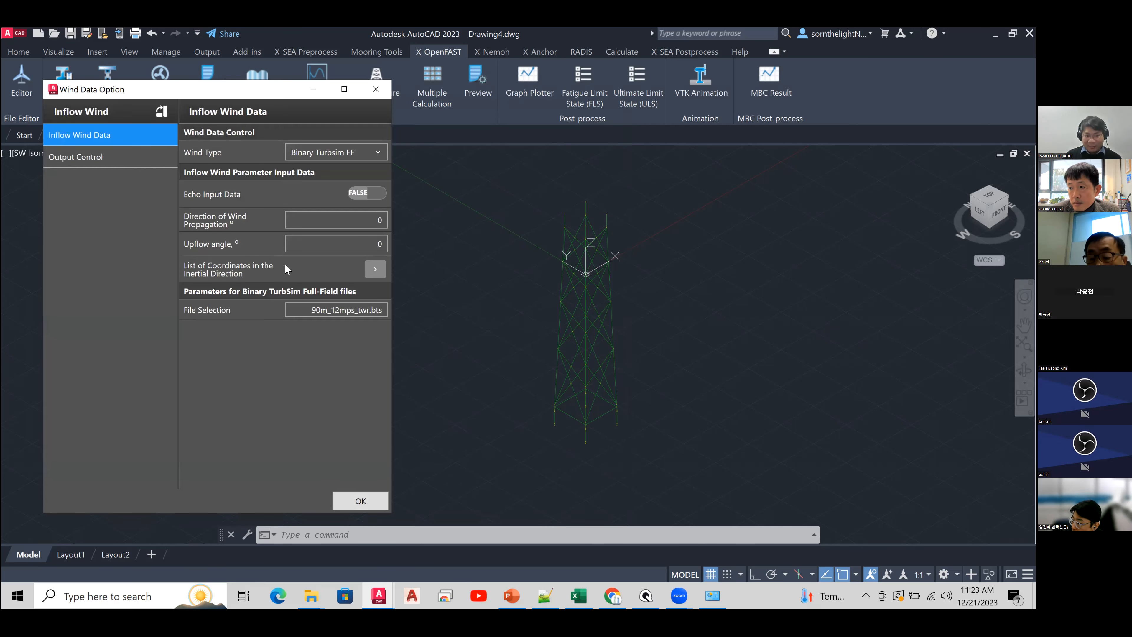
pyautogui.moveTo(280, 97); pyautogui.dragTo(272, 130)
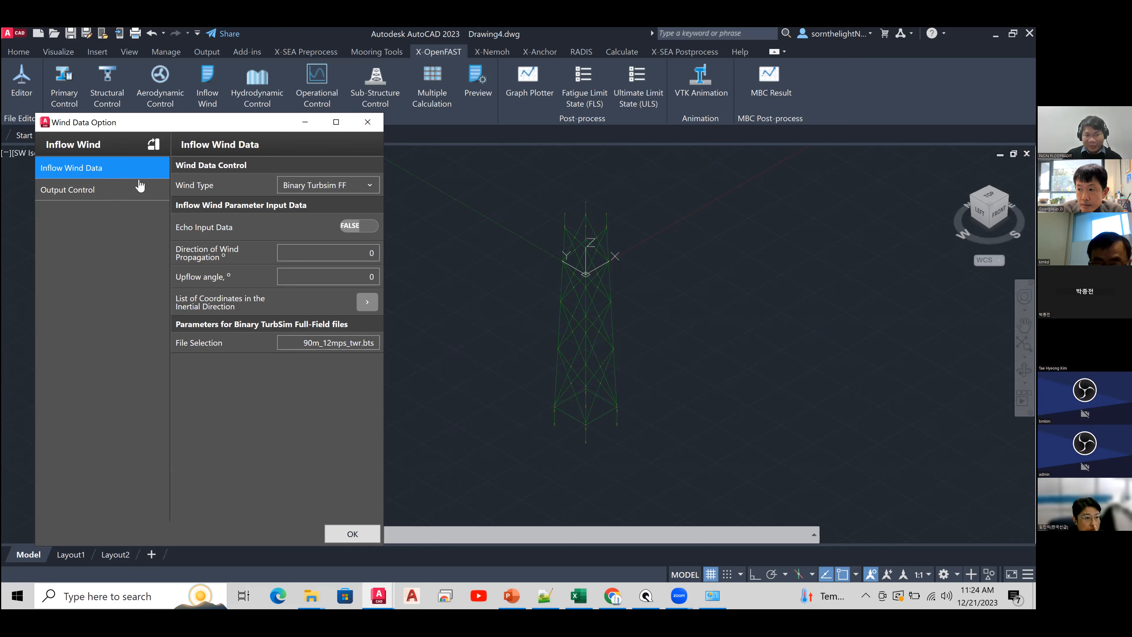
# - Look over the Inflow Wind Output Control options for summary data and wind velocity, and close the wind settings
pyautogui.click(140, 191)
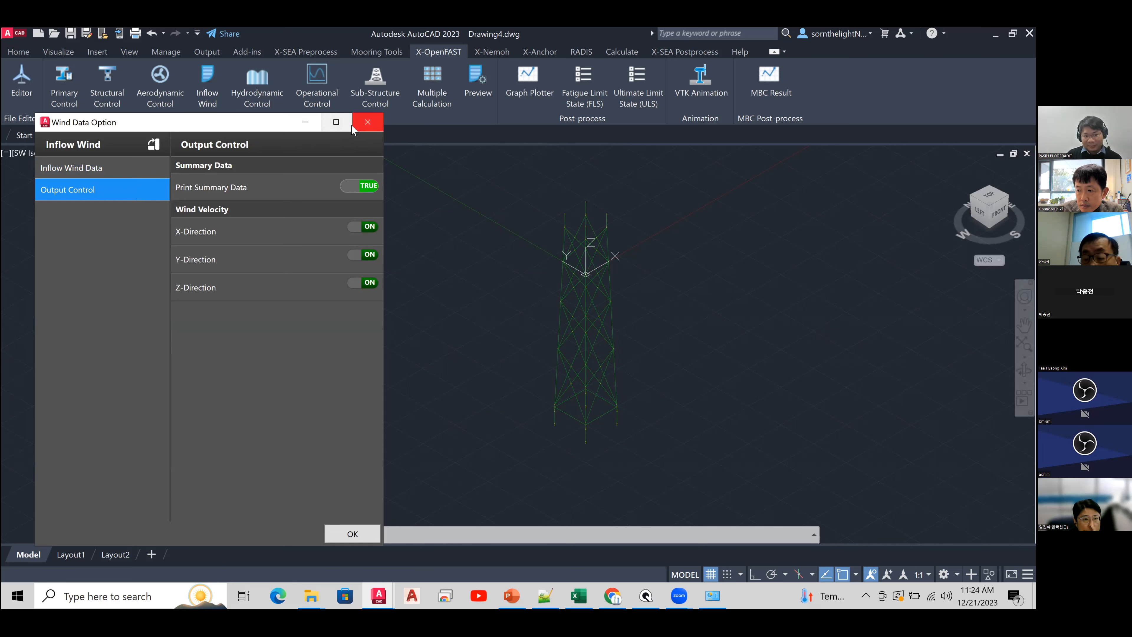
pyautogui.click(367, 124)
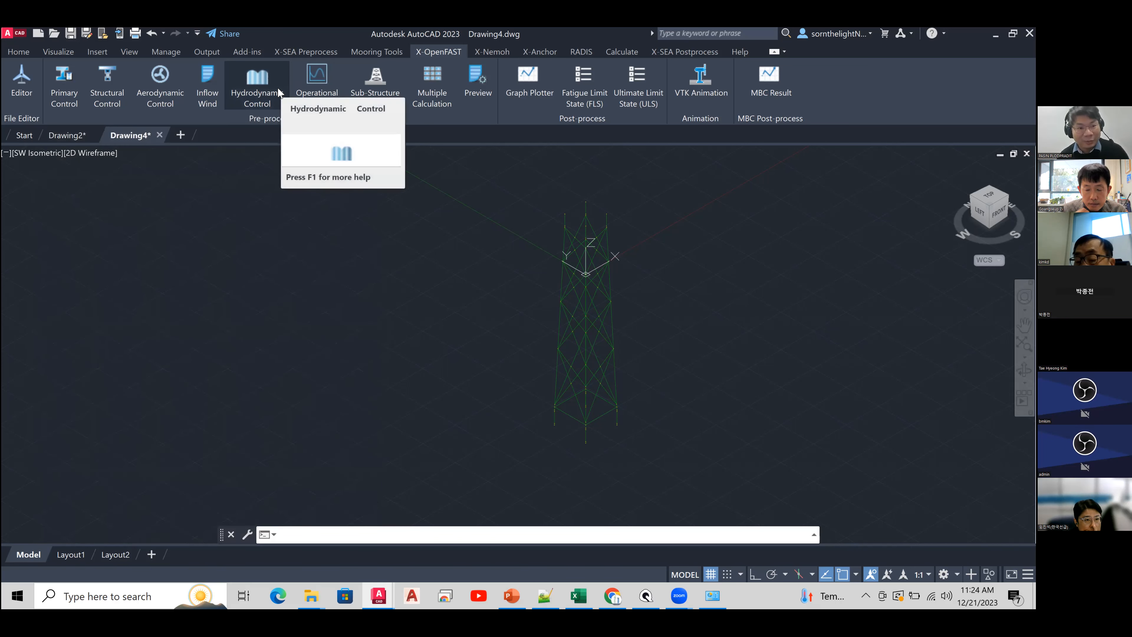
# - Open the Hydrodynamic Control (HydroDyn) settings and set the Water Depth in the Environmental Conditions to 50 m
pyautogui.click(283, 92)
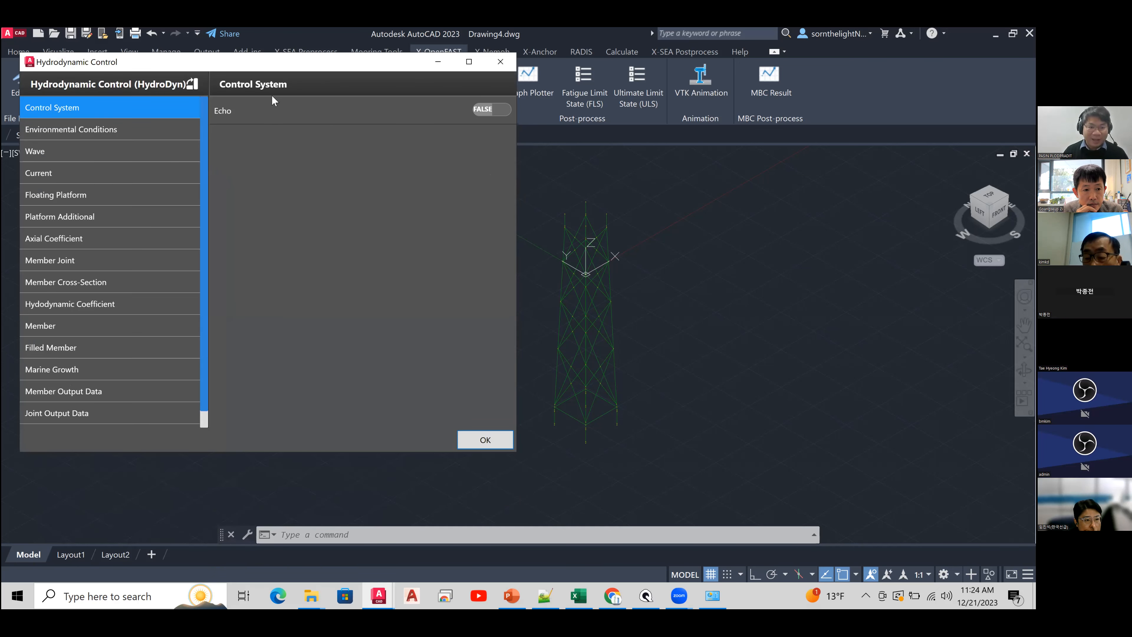
pyautogui.moveTo(204, 159); pyautogui.dragTo(204, 145)
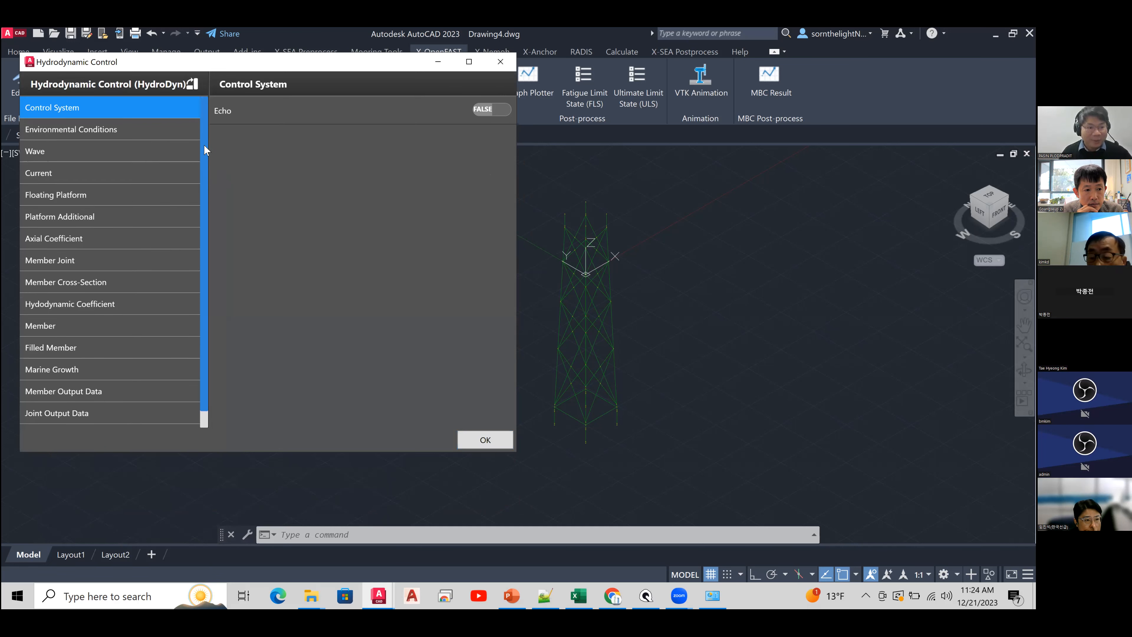
pyautogui.click(180, 138)
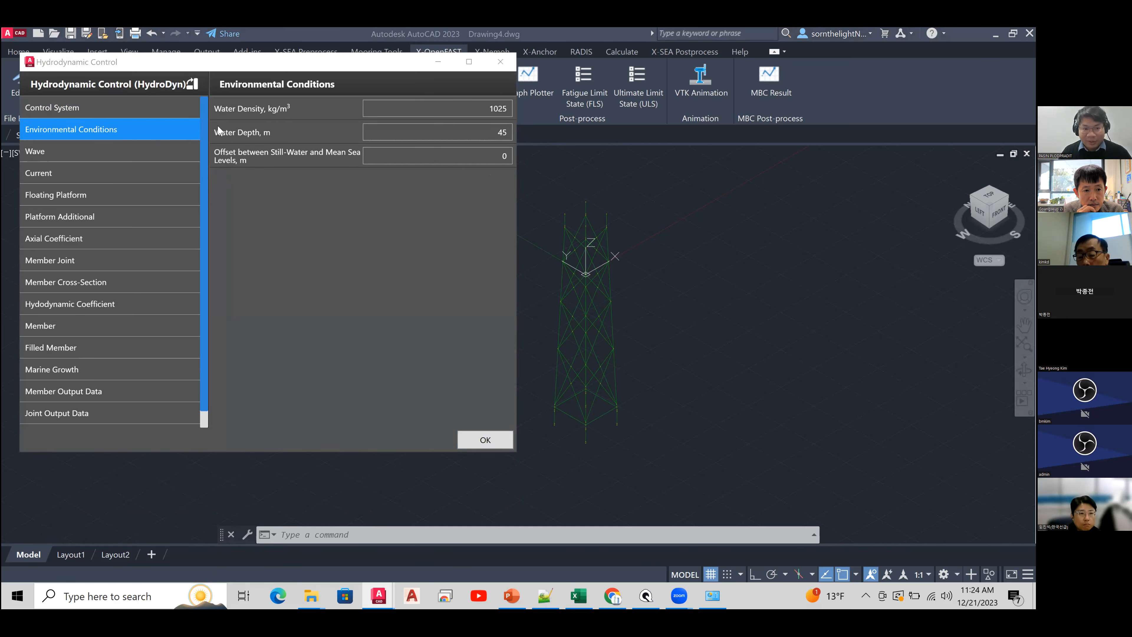
pyautogui.moveTo(486, 134); pyautogui.dragTo(522, 137)
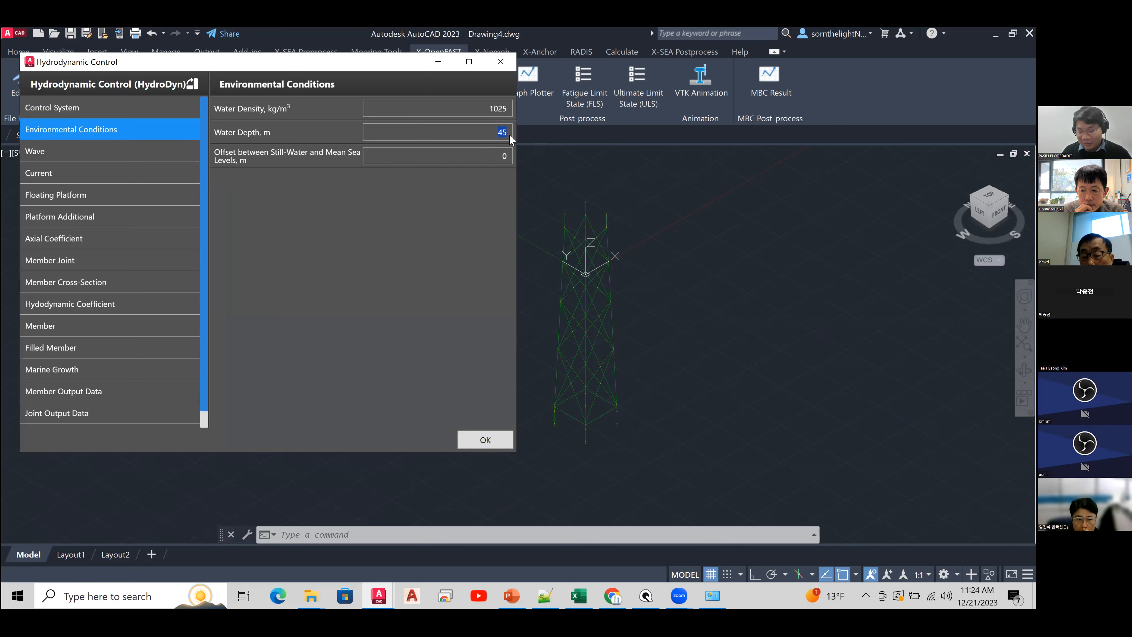
pyautogui.write('50')
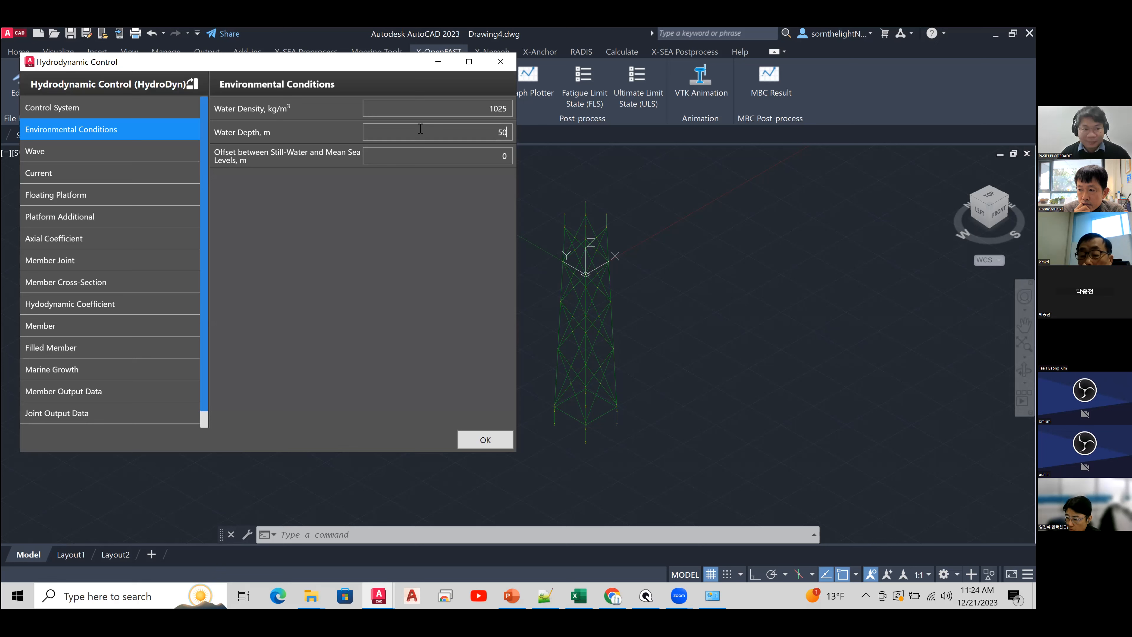
# - Set the Incident Wave Kinematics Model in the Wave settings to JONSWAP-Pierson Moskowitz
pyautogui.click(122, 159)
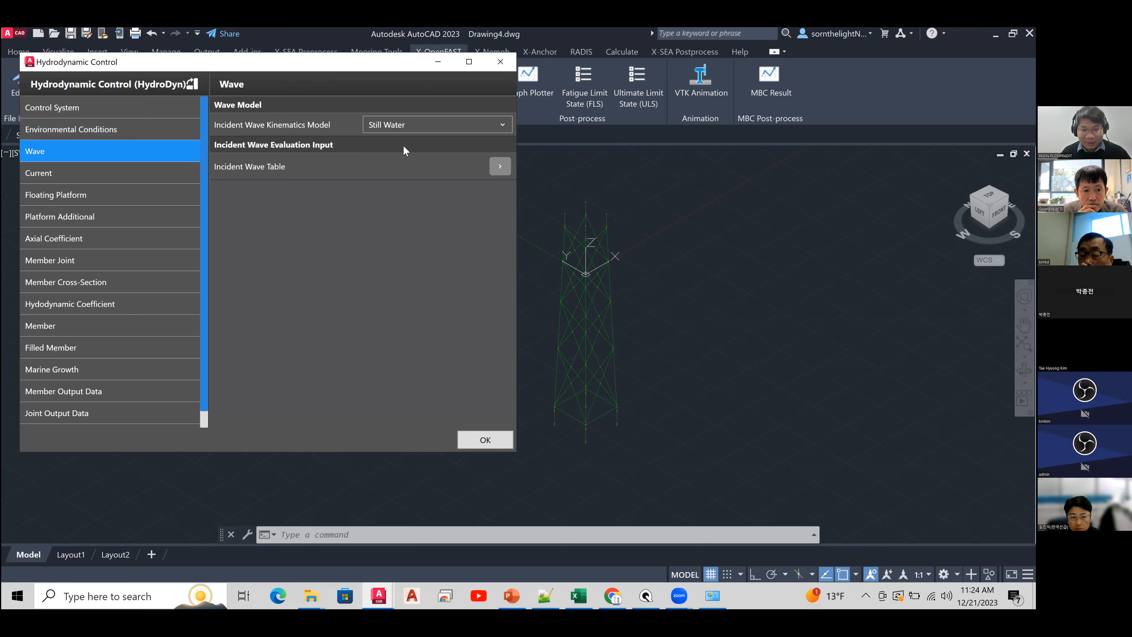
pyautogui.click(419, 129)
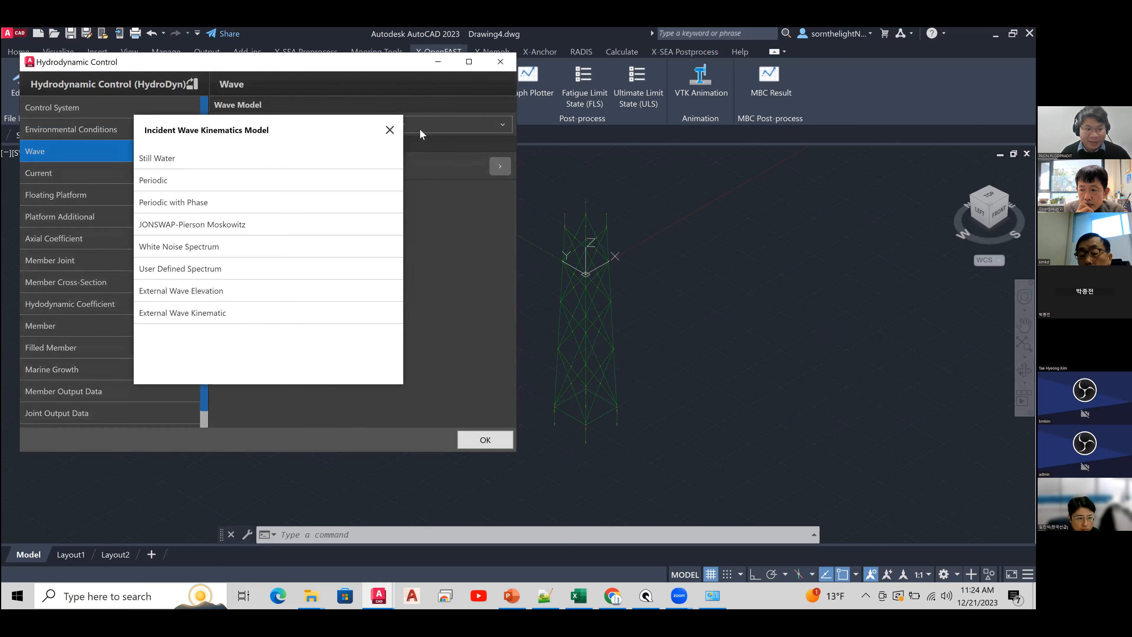
pyautogui.click(309, 232)
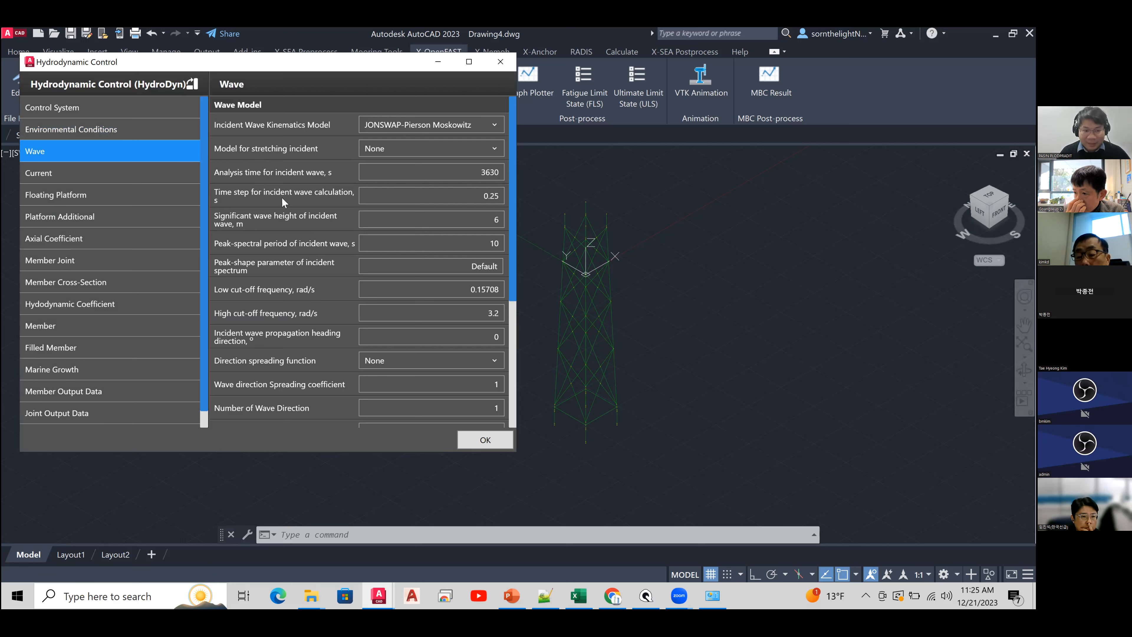
# - Set the significant wave height of the incident wave to 8 m and open the peak-spectral period for editing
pyautogui.moveTo(397, 177); pyautogui.dragTo(530, 178)
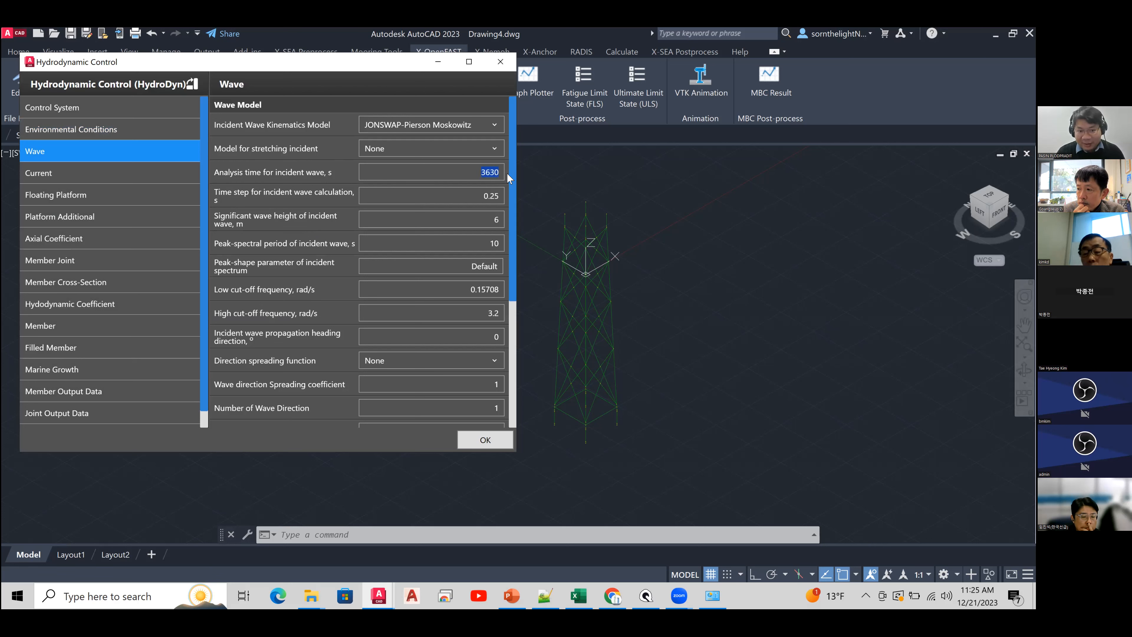
pyautogui.moveTo(469, 198); pyautogui.dragTo(523, 204)
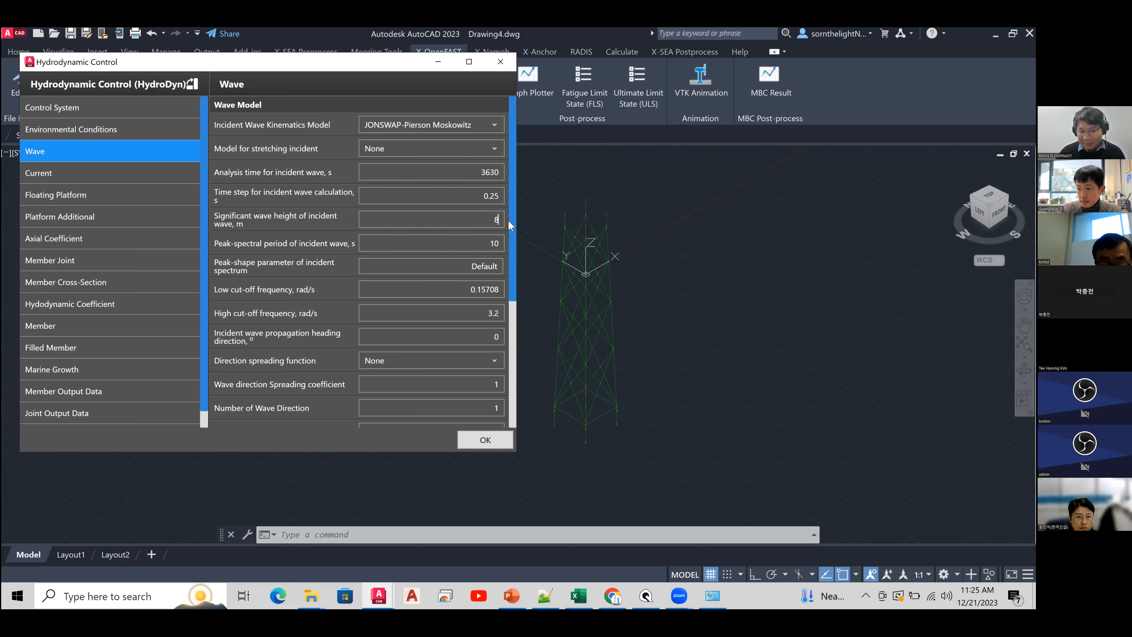
pyautogui.click(492, 242)
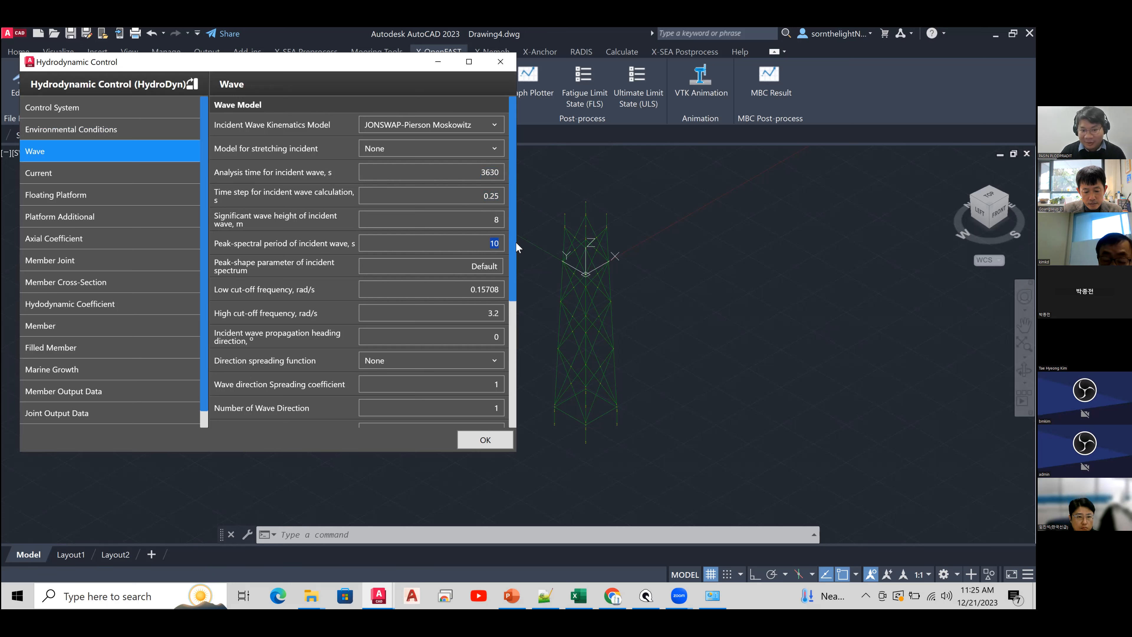
# - Set the wave model's low cut-off frequency to 0 rad/s and its high cut-off frequency to 500 rad/s
pyautogui.press('Tab')
pyautogui.press('Tab')
pyautogui.write('0')
pyautogui.press('Tab')
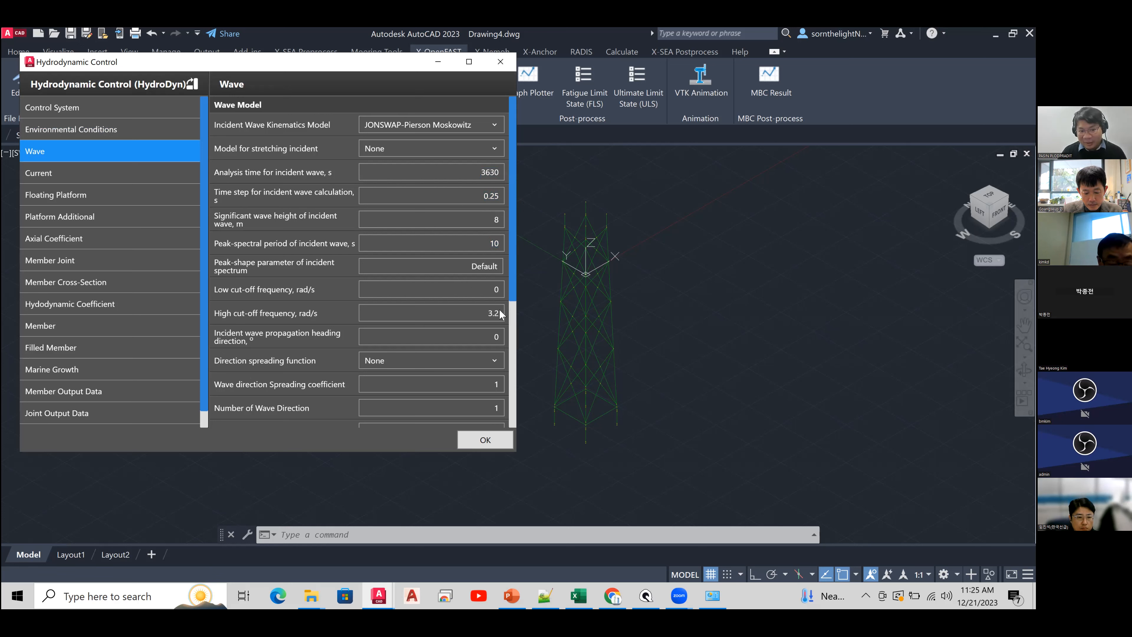
pyautogui.write('500')
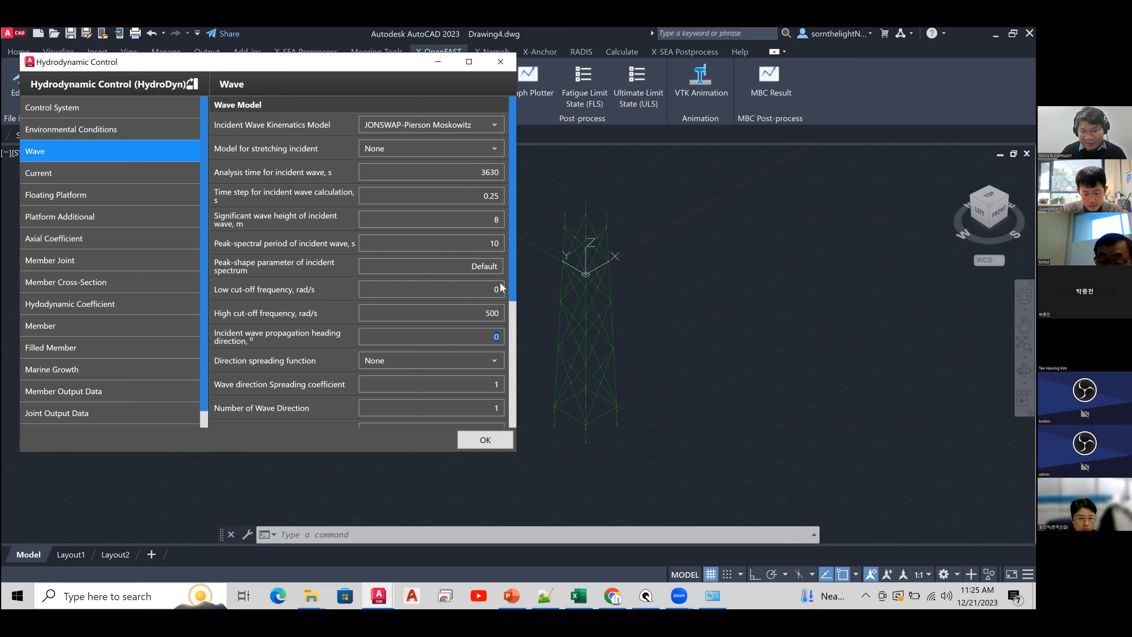
# - Set the second random seed of incident waves to RANLUX
pyautogui.moveTo(510, 279); pyautogui.dragTo(525, 404)
pyautogui.doubleClick(463, 233)
pyautogui.doubleClick(451, 279)
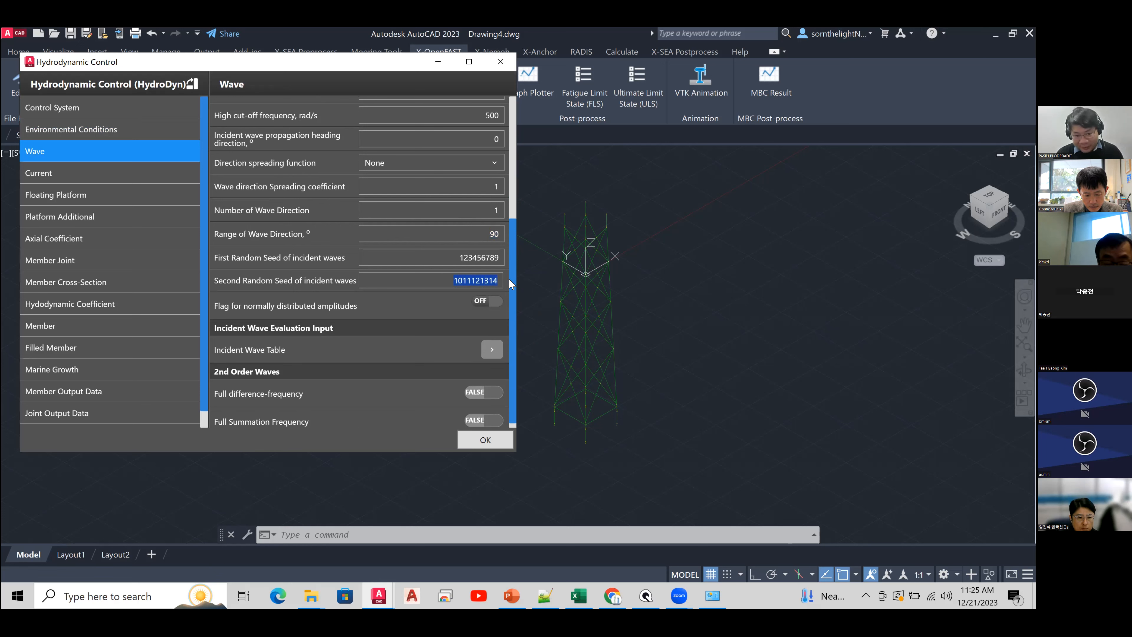
pyautogui.write('RA')
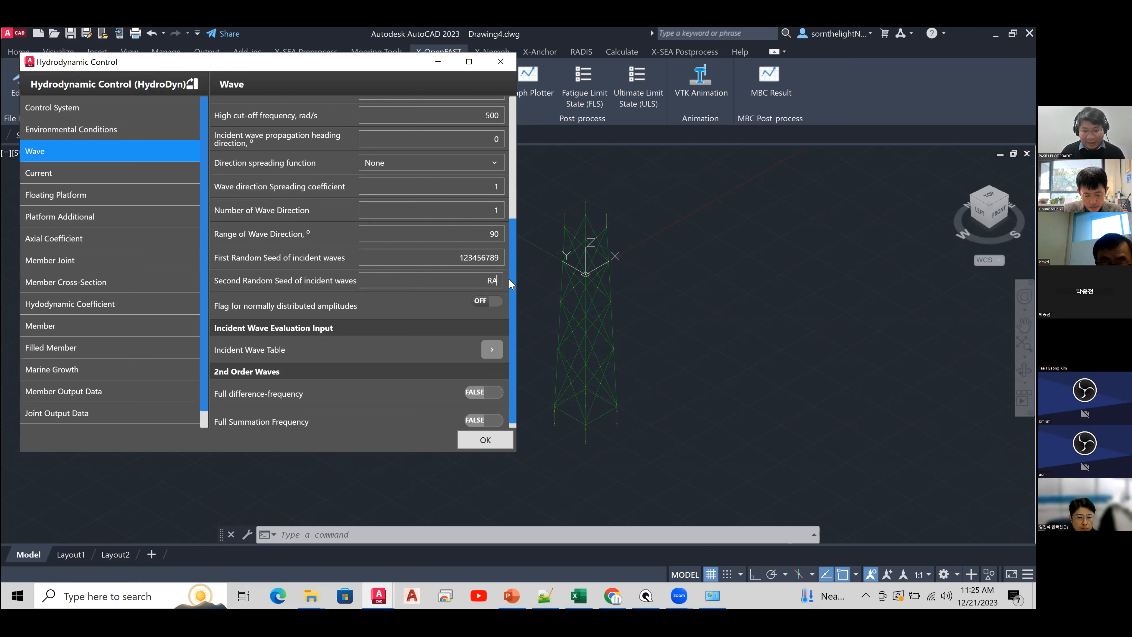
pyautogui.write('NLUX')
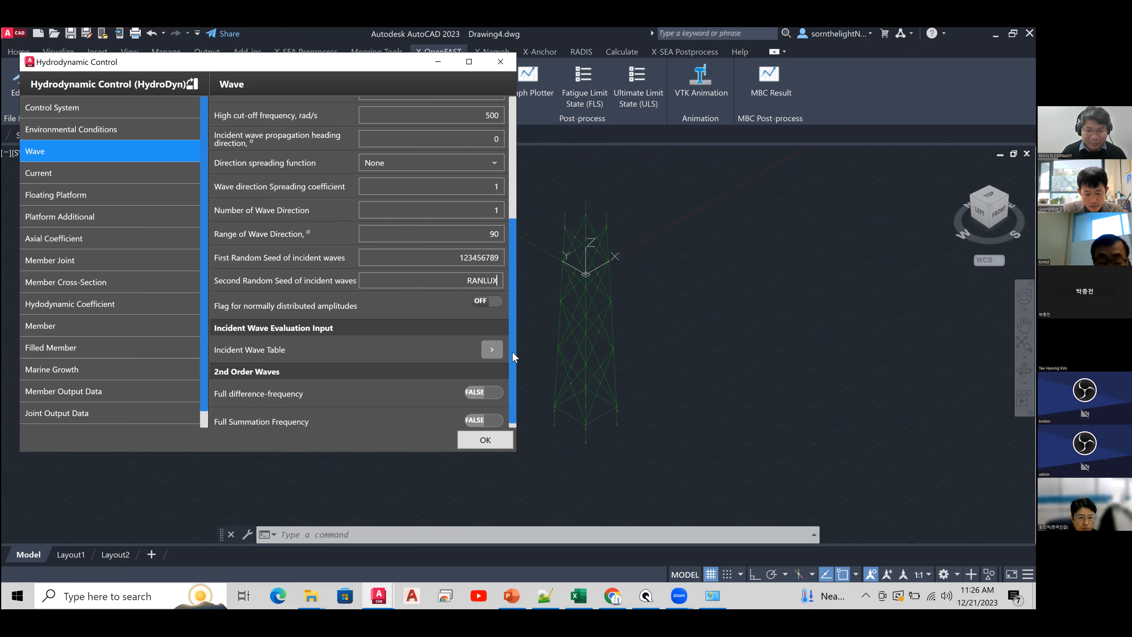
pyautogui.scroll(-1, 514, 384)
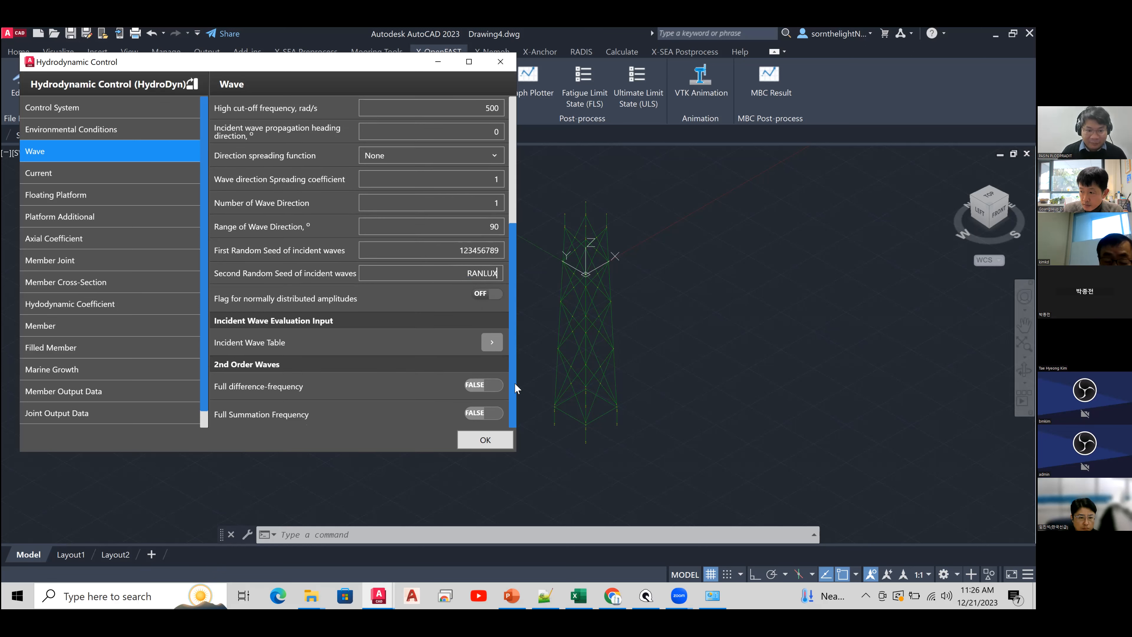
# - Fill row 1 of the axial coefficient table with an added mass coefficient of 1.0 and a dynamic-pressure coefficient of 1.0
pyautogui.click(147, 183)
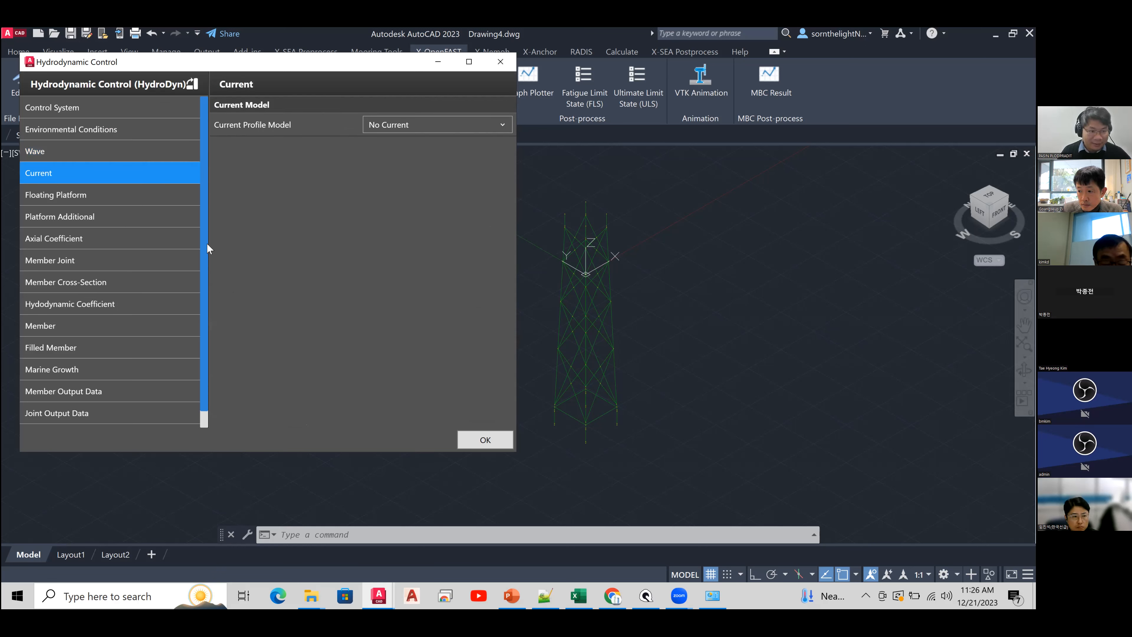
pyautogui.click(163, 245)
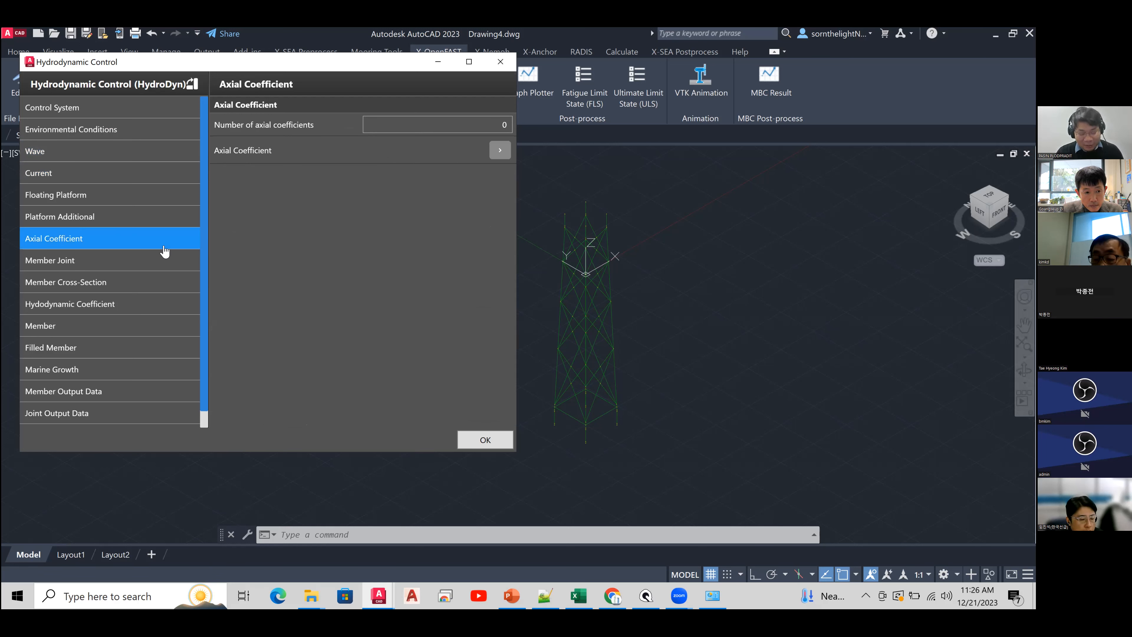
pyautogui.click(499, 151)
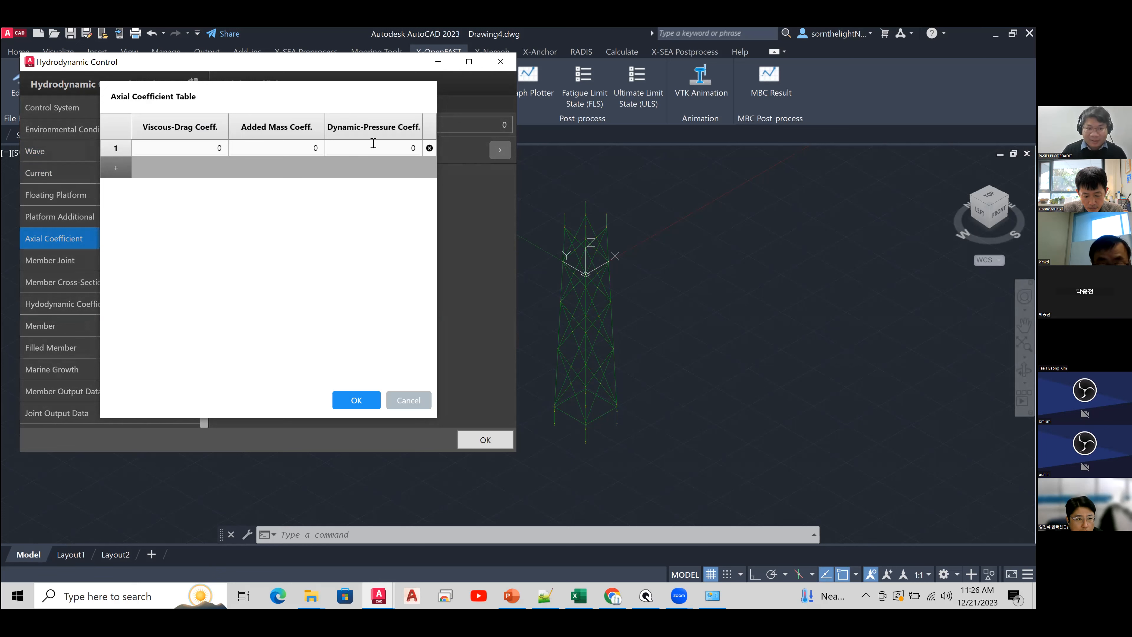
pyautogui.doubleClick(315, 148)
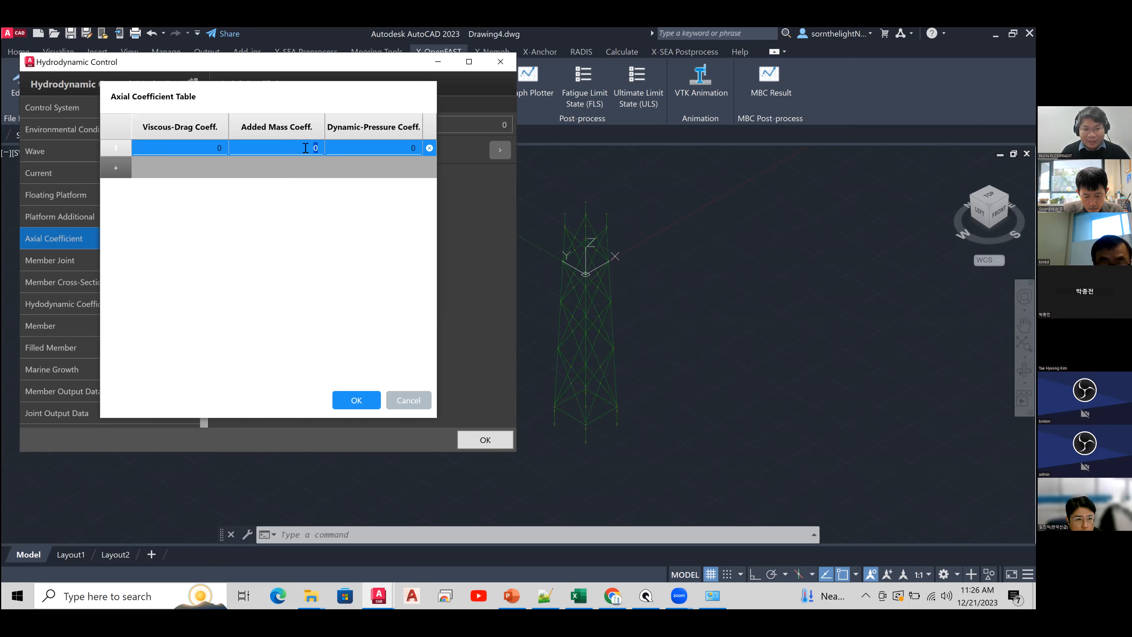
pyautogui.write('1.0')
pyautogui.click(338, 148)
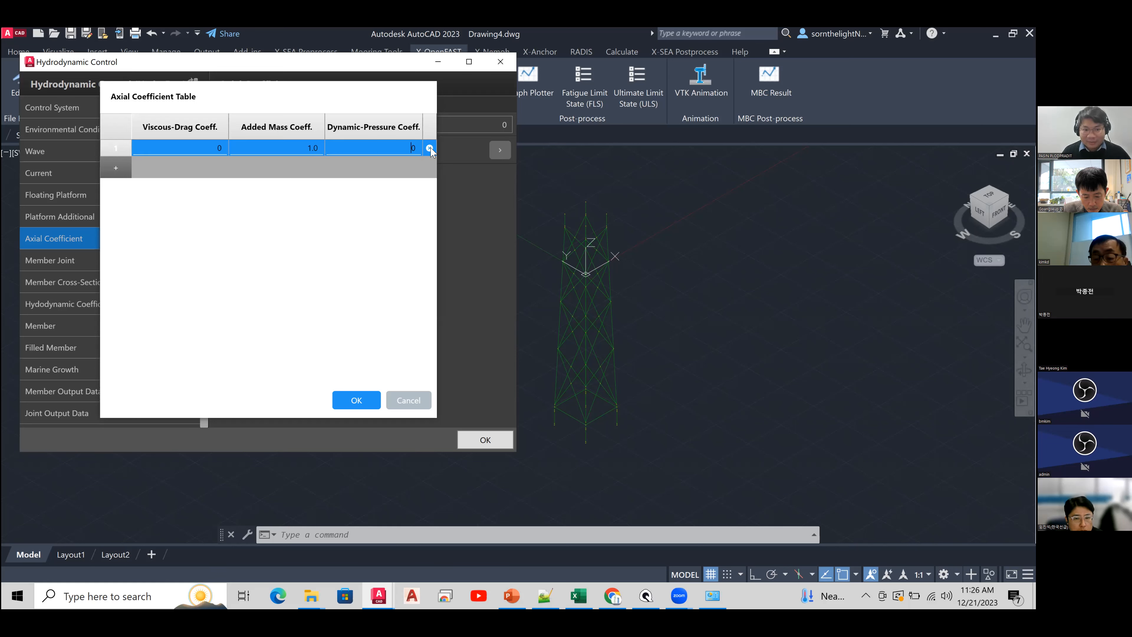
pyautogui.write('1.')
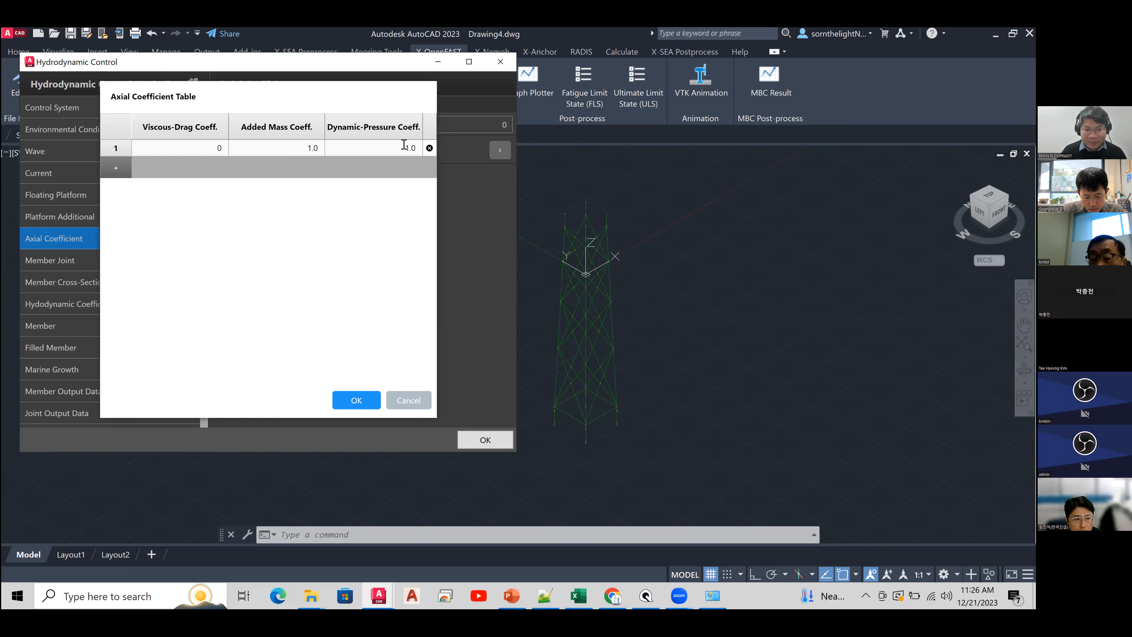
pyautogui.click(357, 401)
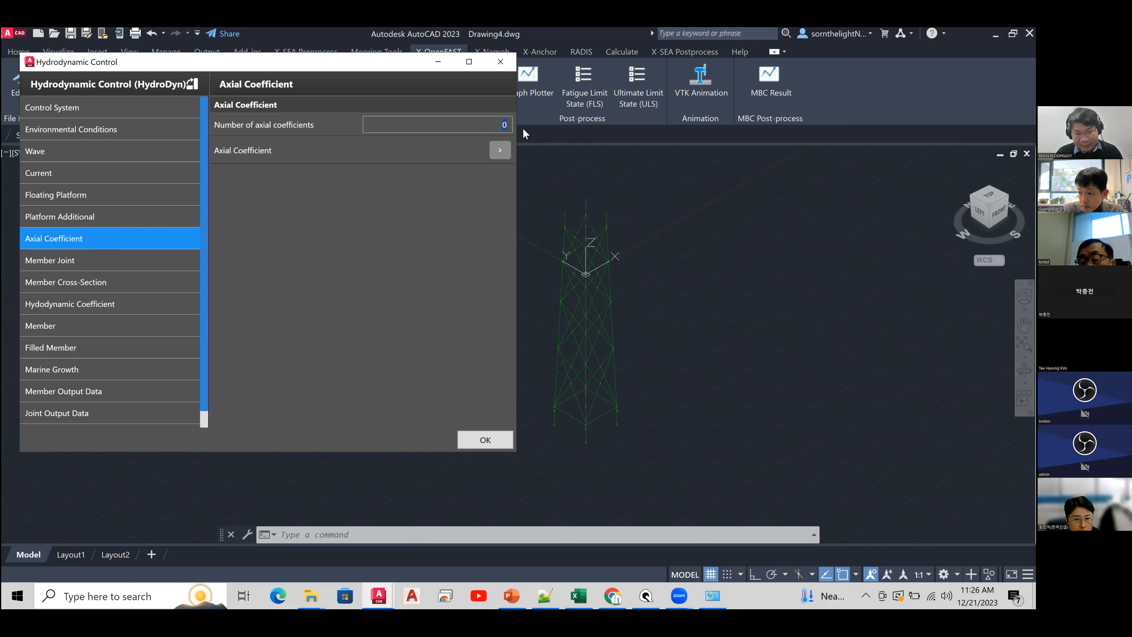
# - Recheck the axial coefficient table and set the number of axial coefficients to 1
pyautogui.click(500, 149)
pyautogui.click(357, 400)
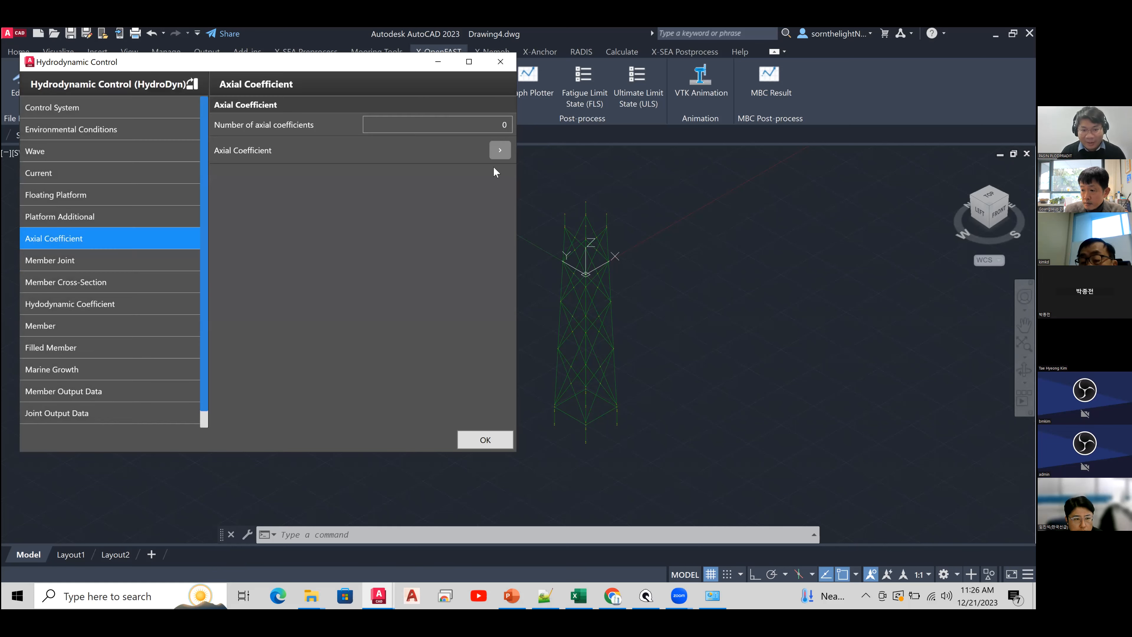
pyautogui.doubleClick(503, 129)
pyautogui.write('1')
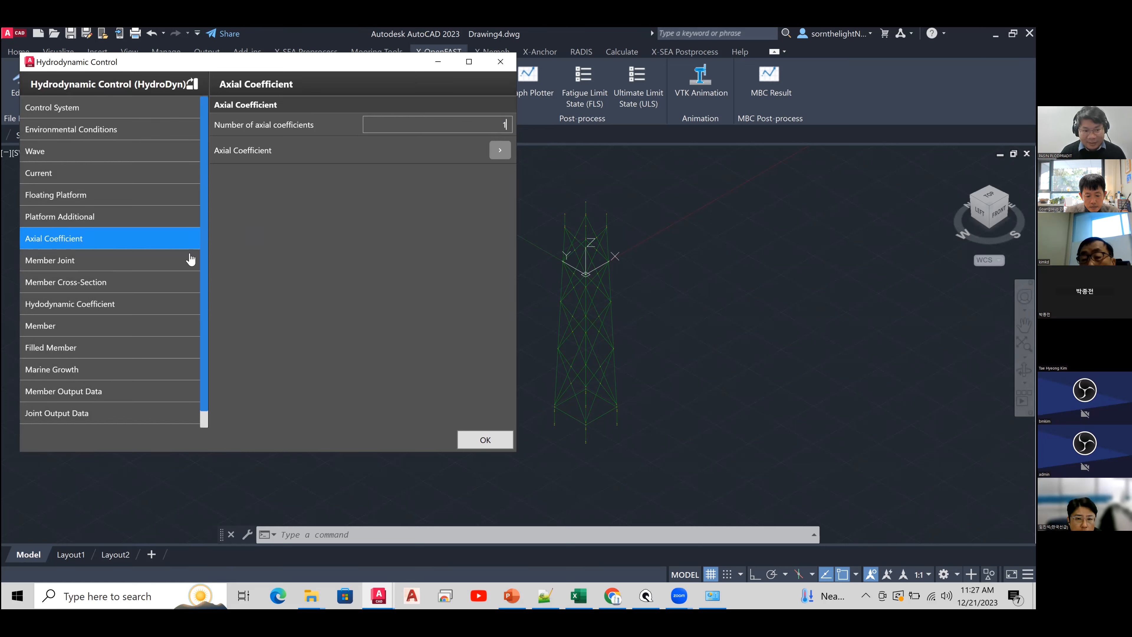
# - Examine the member joint list's coordinates, axial coefficient IDs and joint overlap values, and close it without changes
pyautogui.click(159, 264)
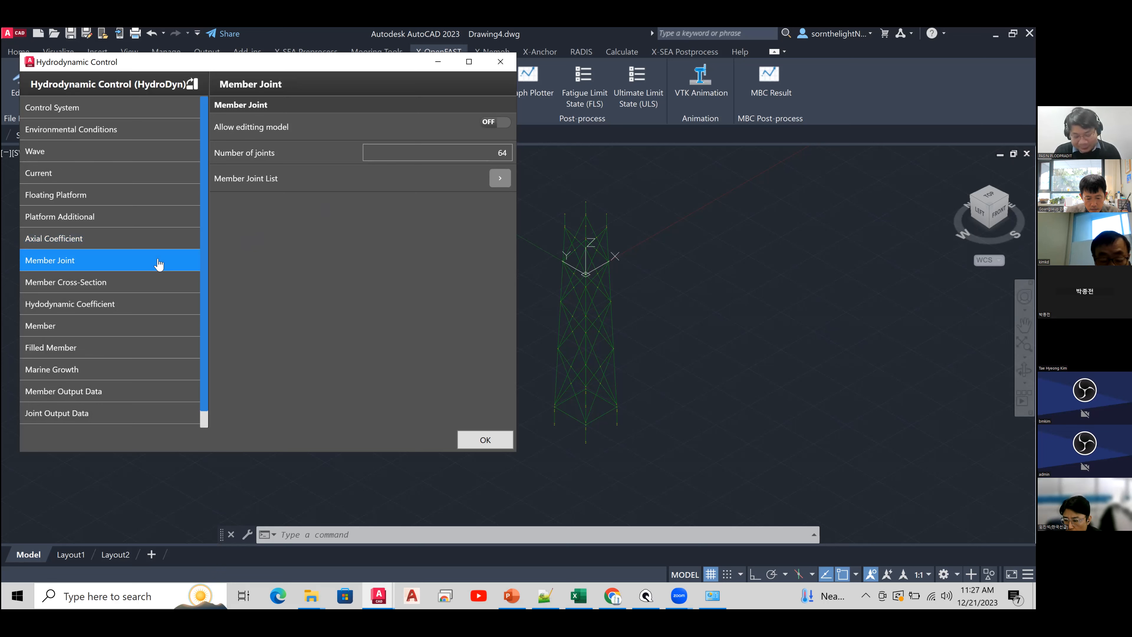
pyautogui.click(702, 450)
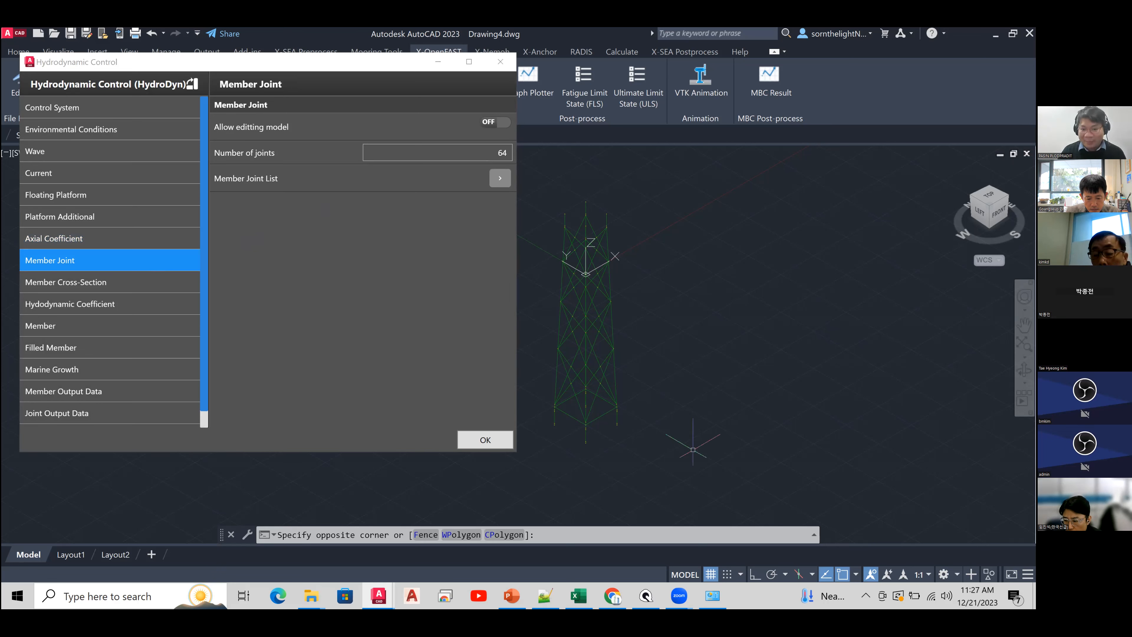
pyautogui.press('Escape')
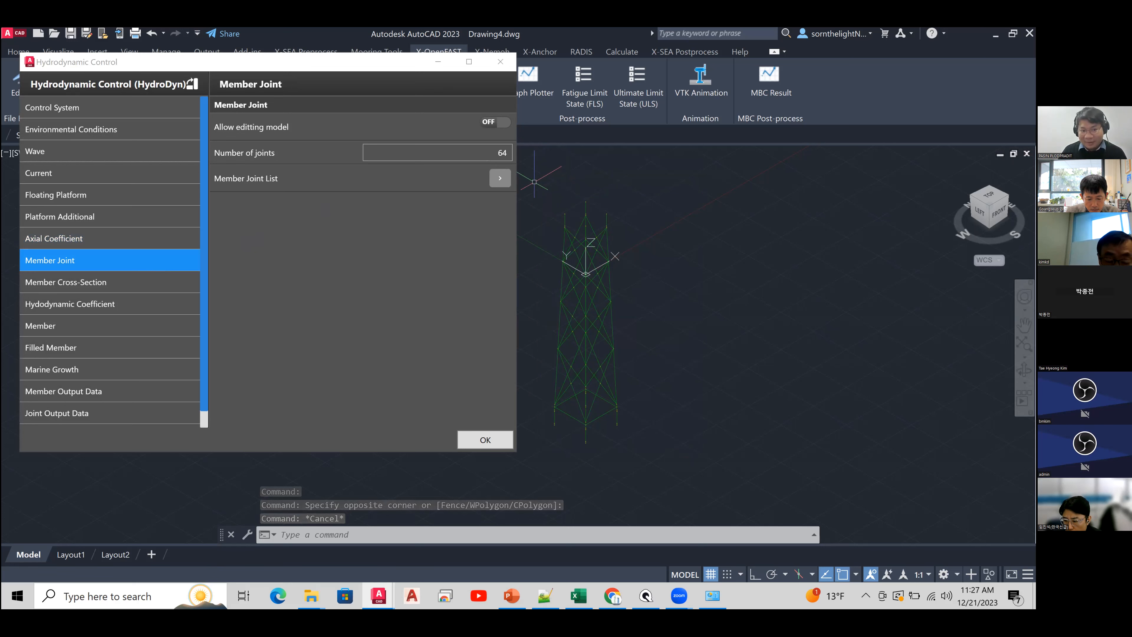
pyautogui.click(479, 149)
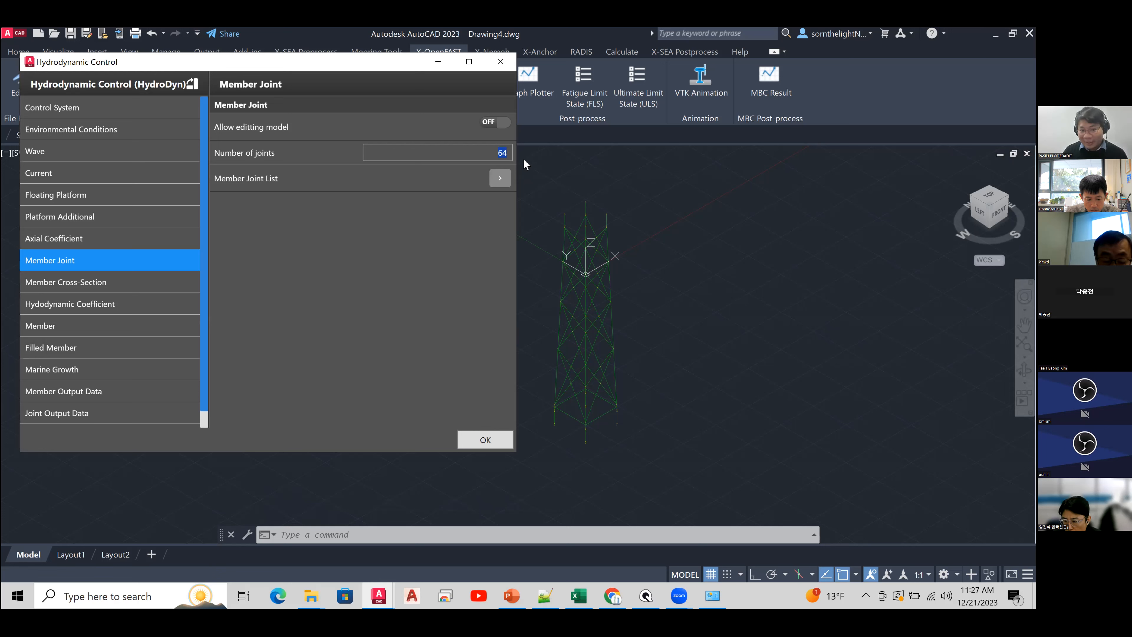
pyautogui.click(500, 178)
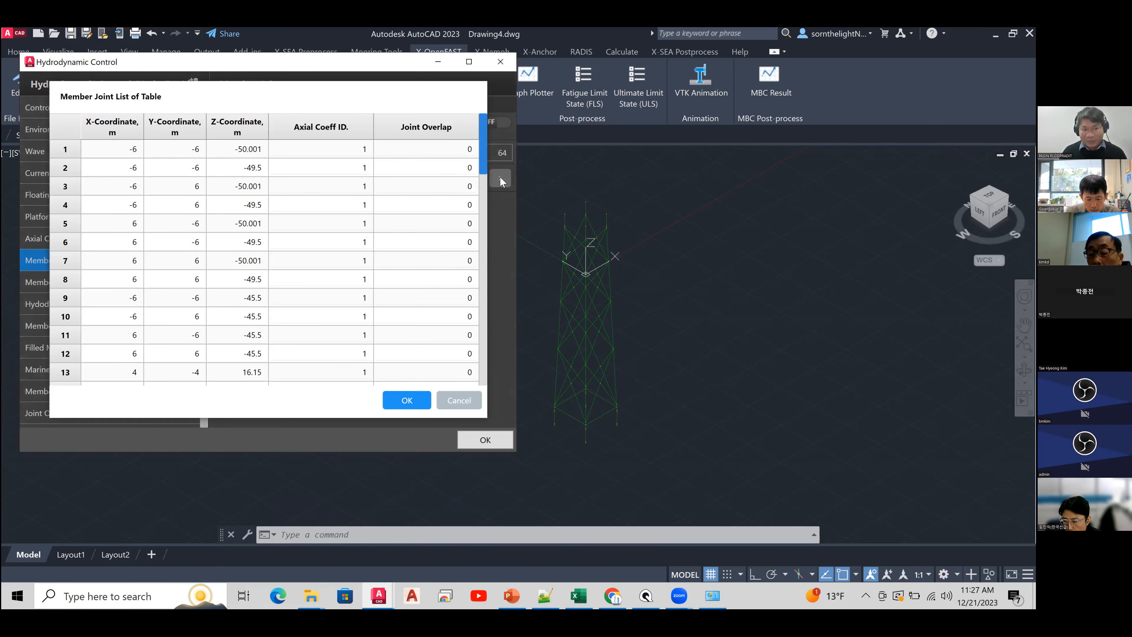
pyautogui.scroll(-14, 496, 290)
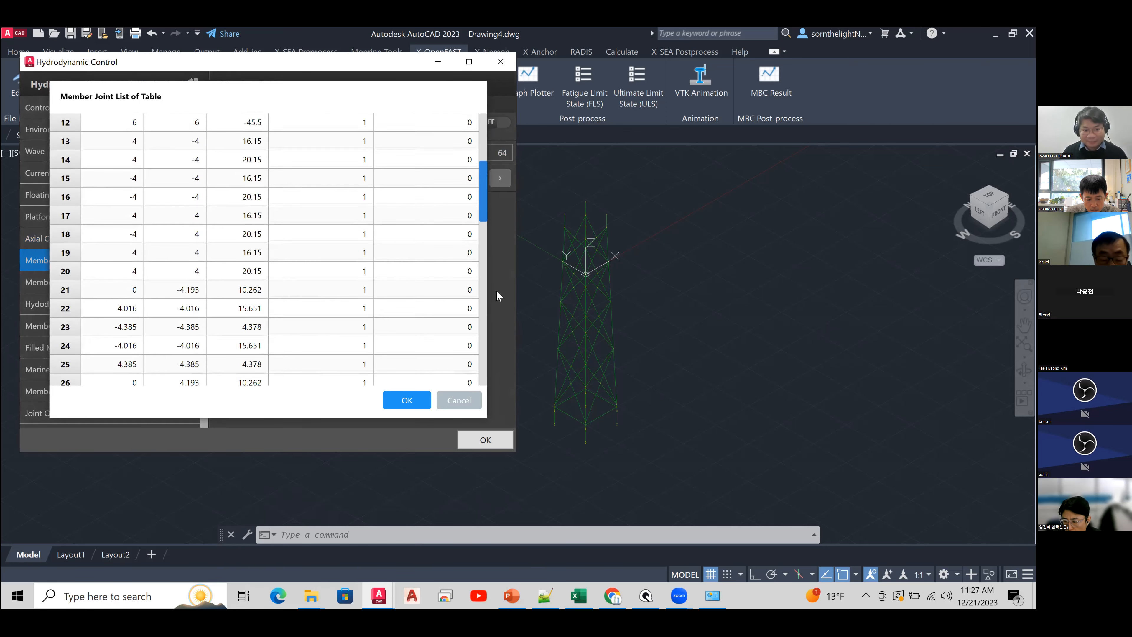
pyautogui.moveTo(495, 363); pyautogui.dragTo(499, 390)
pyautogui.scroll(15, 477, 151)
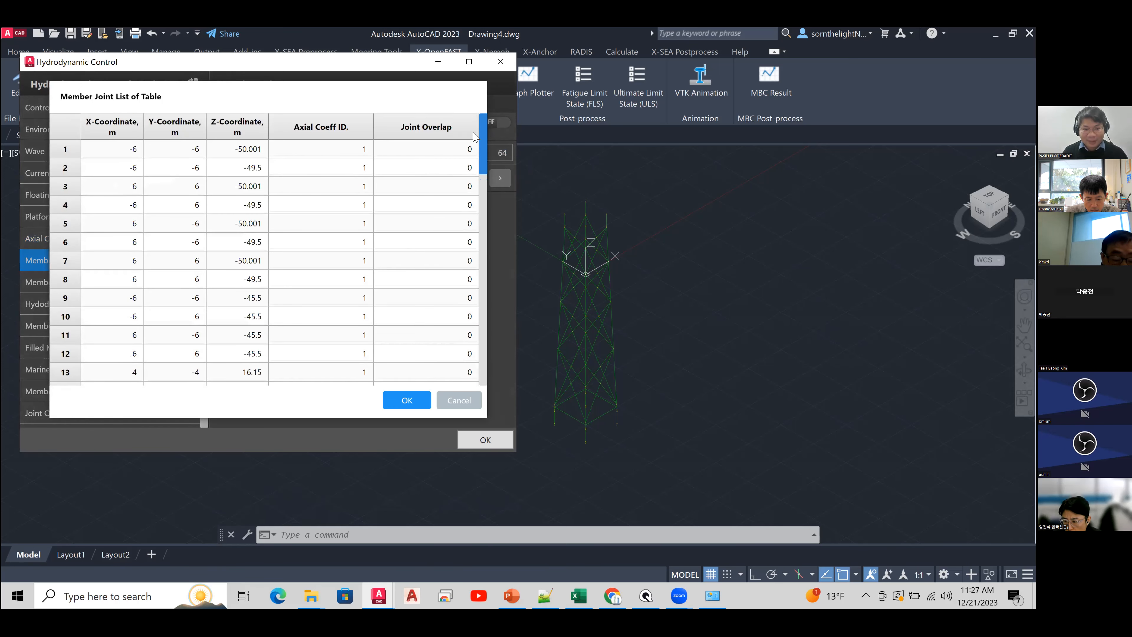
pyautogui.scroll(-1, 477, 169)
pyautogui.scroll(1, 478, 182)
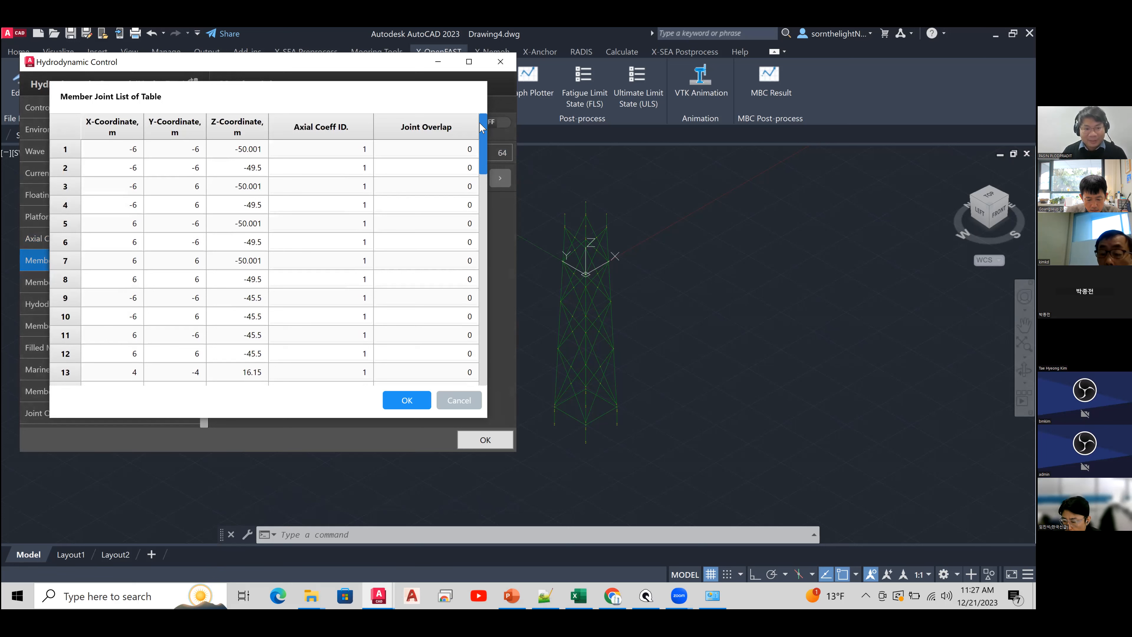
pyautogui.doubleClick(364, 150)
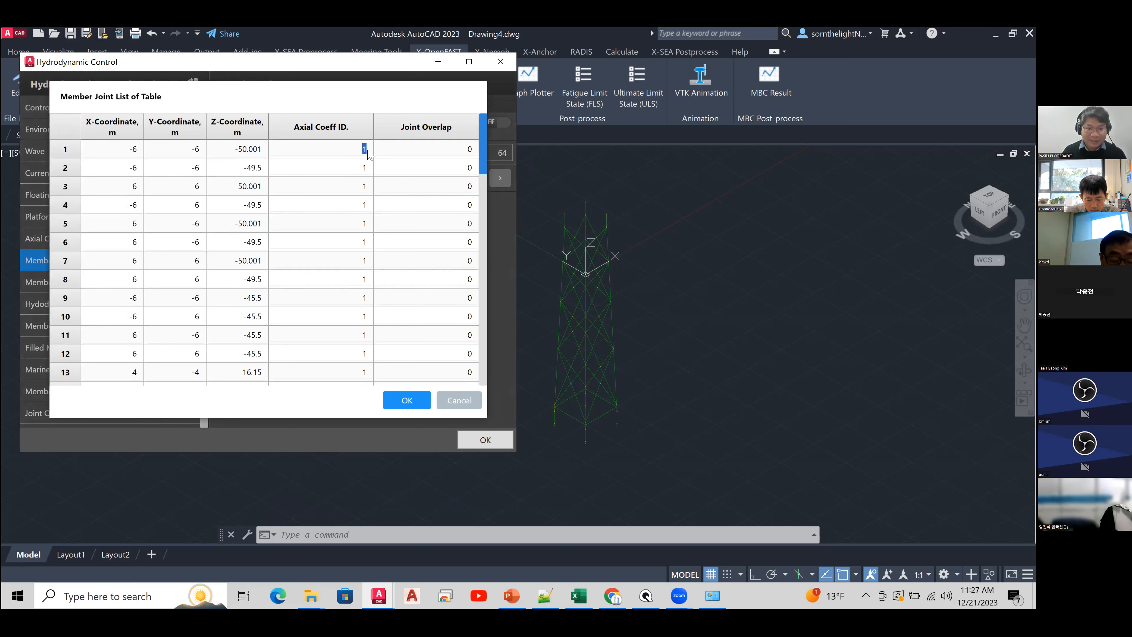
pyautogui.click(368, 151)
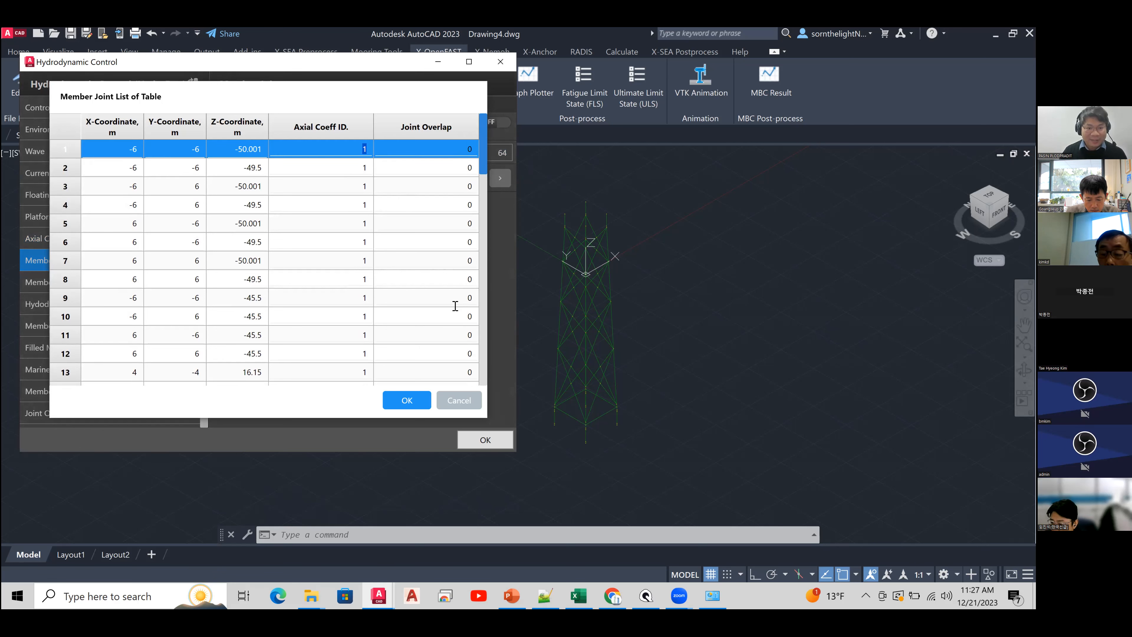
pyautogui.click(456, 401)
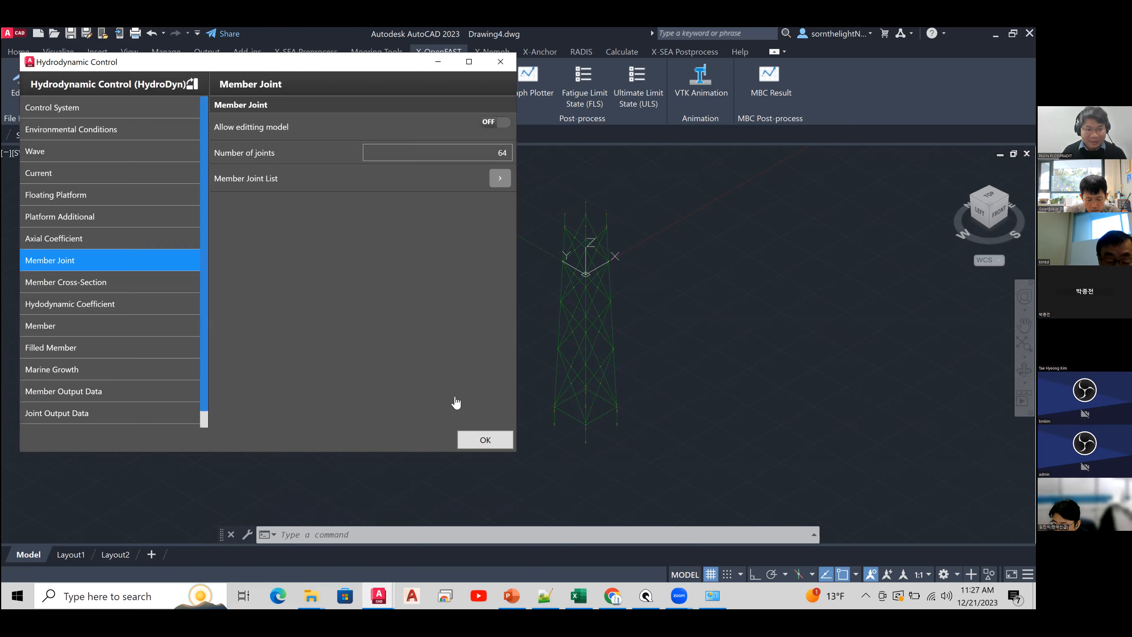
# - Compare the axial coefficient settings with the axial coefficient IDs in the member joint list, leaving both unchanged
pyautogui.click(82, 240)
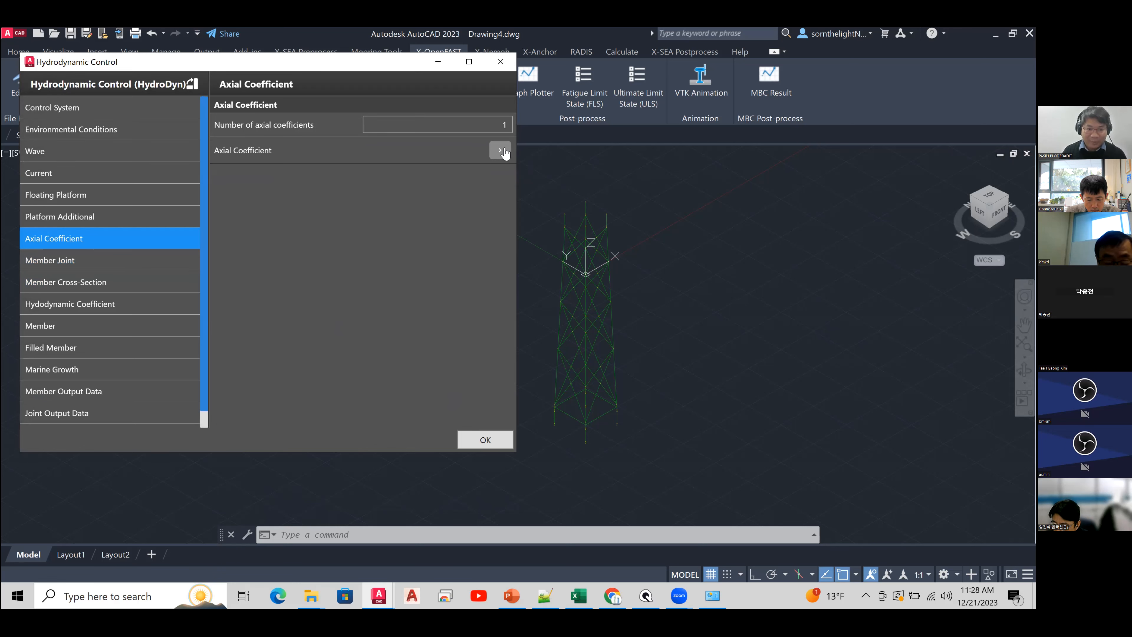
pyautogui.click(61, 262)
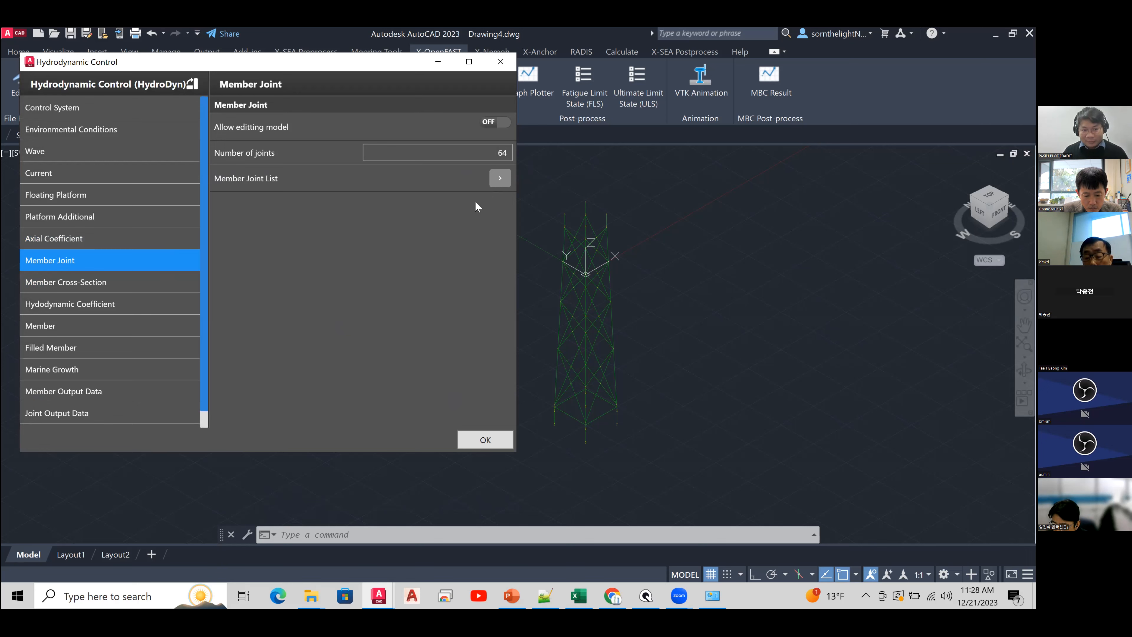
pyautogui.click(499, 179)
pyautogui.moveTo(488, 141)
pyautogui.mouseDown()
pyautogui.moveTo(485, 329)
pyautogui.moveTo(493, 135)
pyautogui.mouseUp()
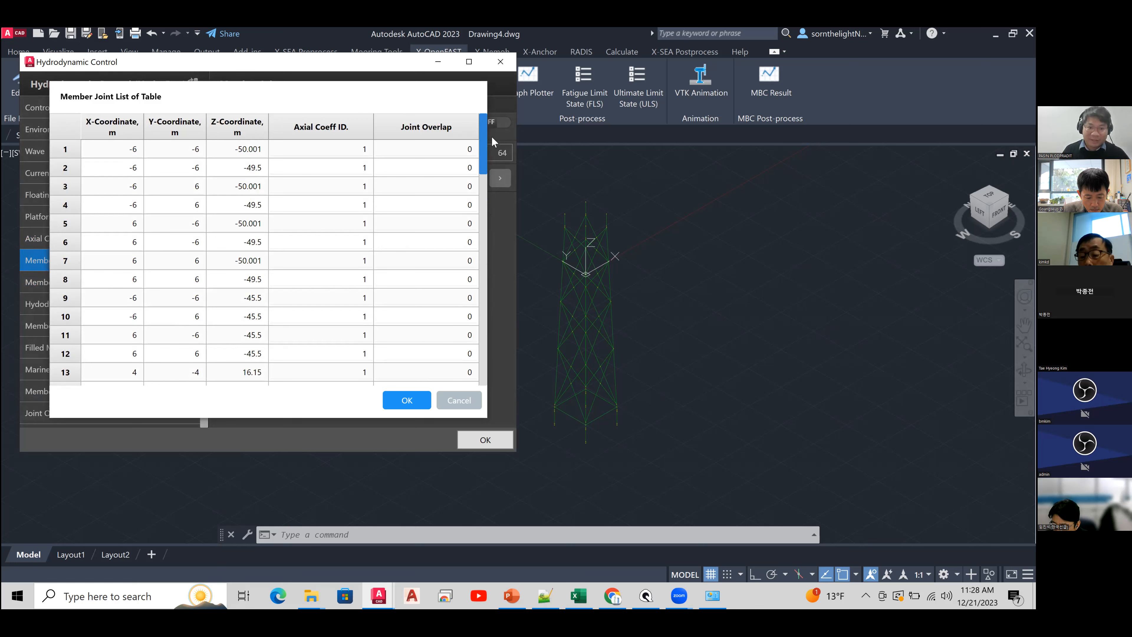
pyautogui.moveTo(492, 137)
pyautogui.mouseDown()
pyautogui.moveTo(487, 348)
pyautogui.moveTo(485, 127)
pyautogui.mouseUp()
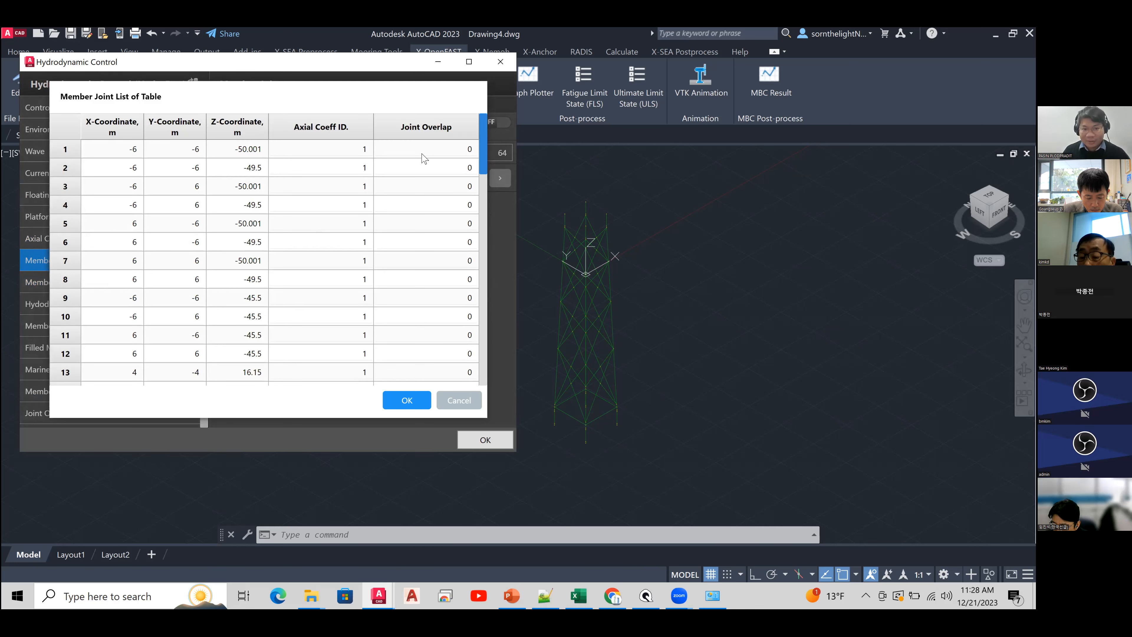
pyautogui.click(463, 400)
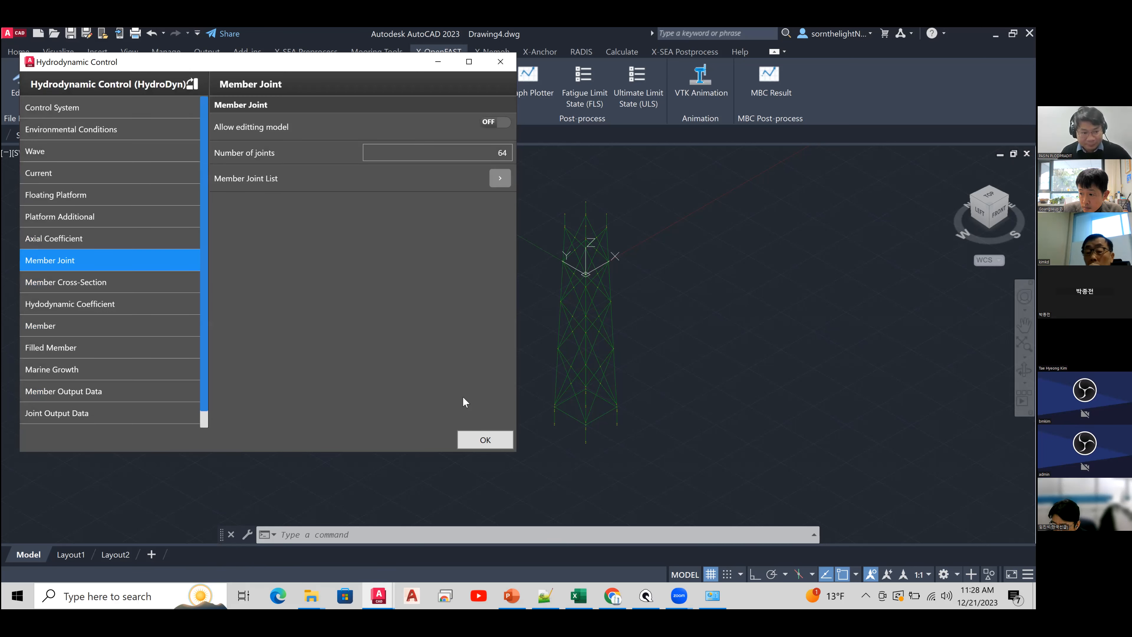
# - Review the diameters and thicknesses in the member cross-section list, accept it, and open the hydrodynamic coefficient settings
pyautogui.click(131, 294)
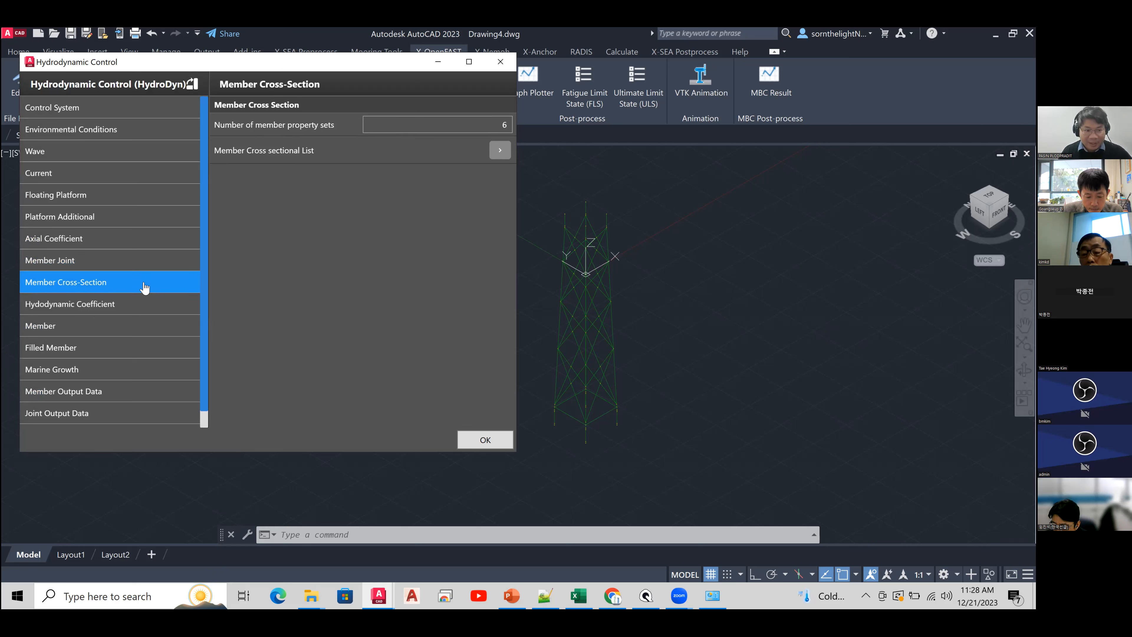
pyautogui.click(500, 151)
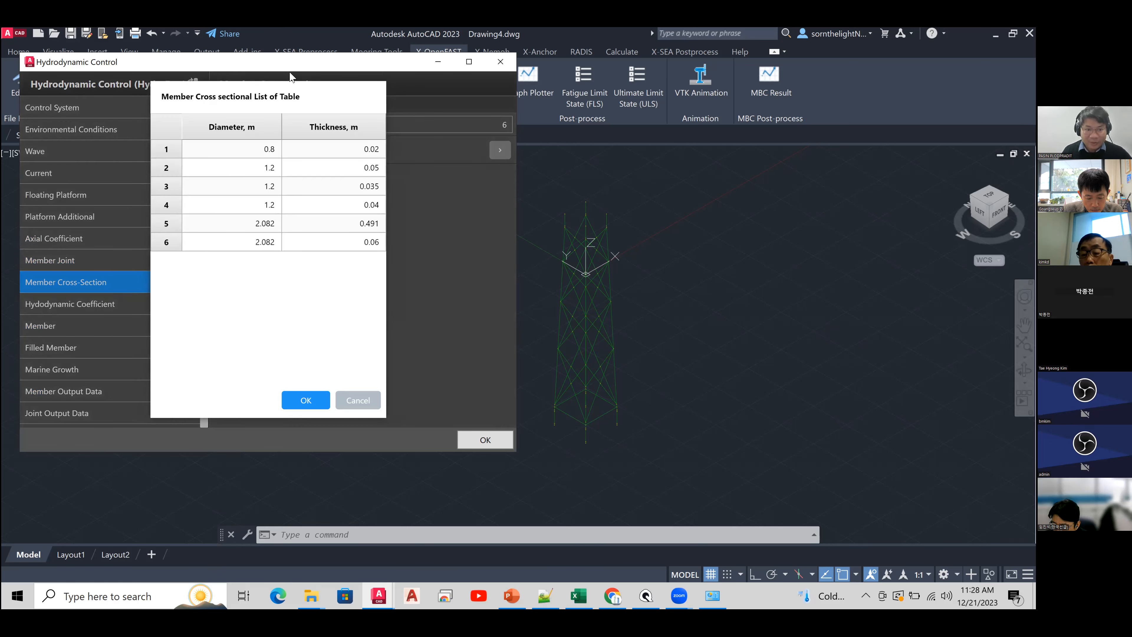
pyautogui.moveTo(290, 77); pyautogui.dragTo(401, 129)
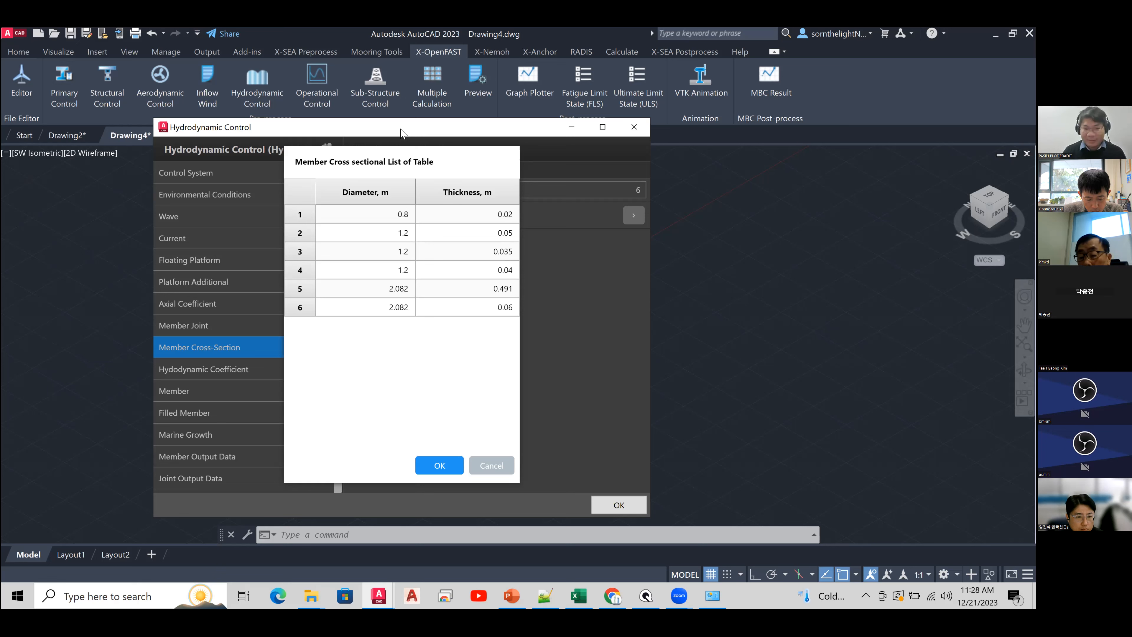
pyautogui.click(449, 463)
pyautogui.click(255, 377)
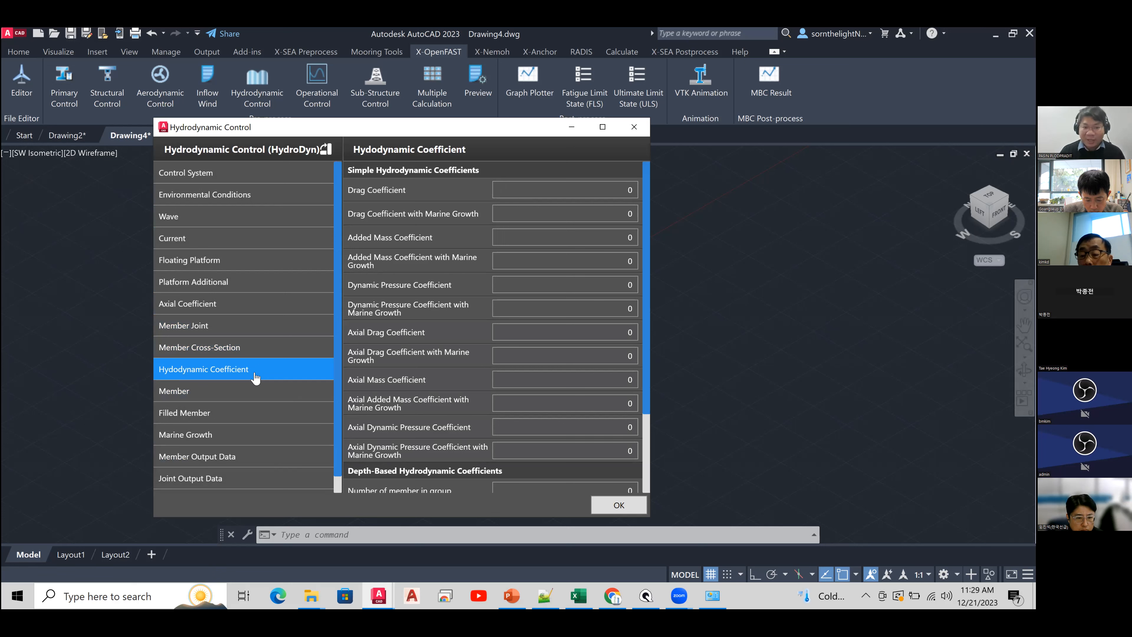
# - Set all twelve simple hydrodynamic coefficients, from drag through axial dynamic pressure with marine growth, to 1
pyautogui.doubleClick(632, 194)
pyautogui.write('1')
pyautogui.press('Tab')
pyautogui.write('1')
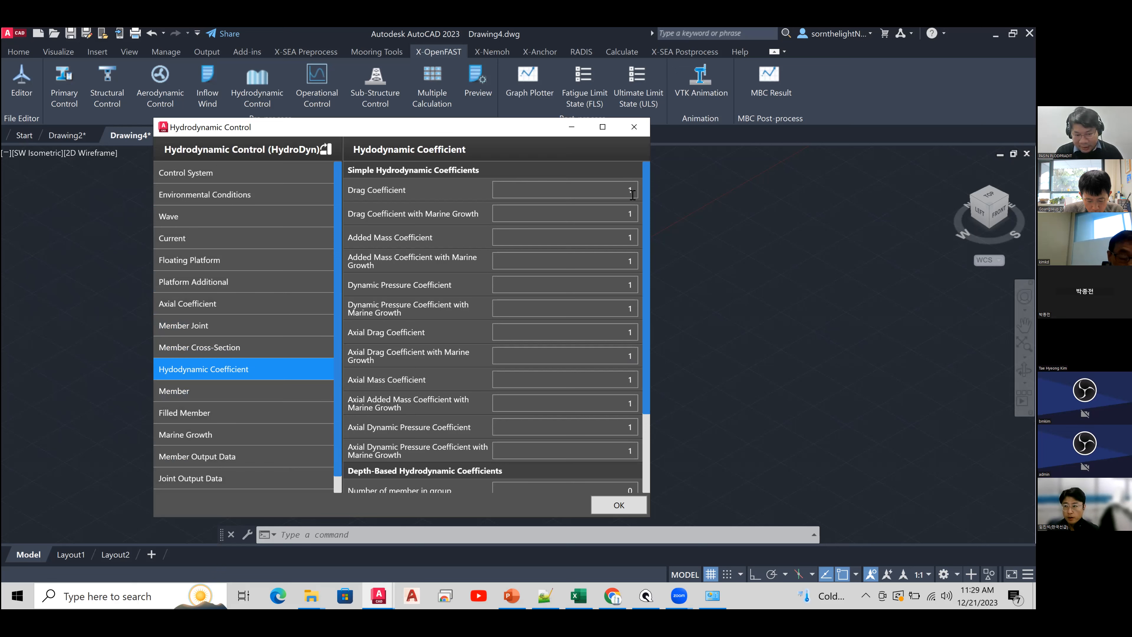
# - Examine the joint IDs, member IDs and mesh sizes in the member list beside the jacket model, and close it without changes
pyautogui.click(274, 396)
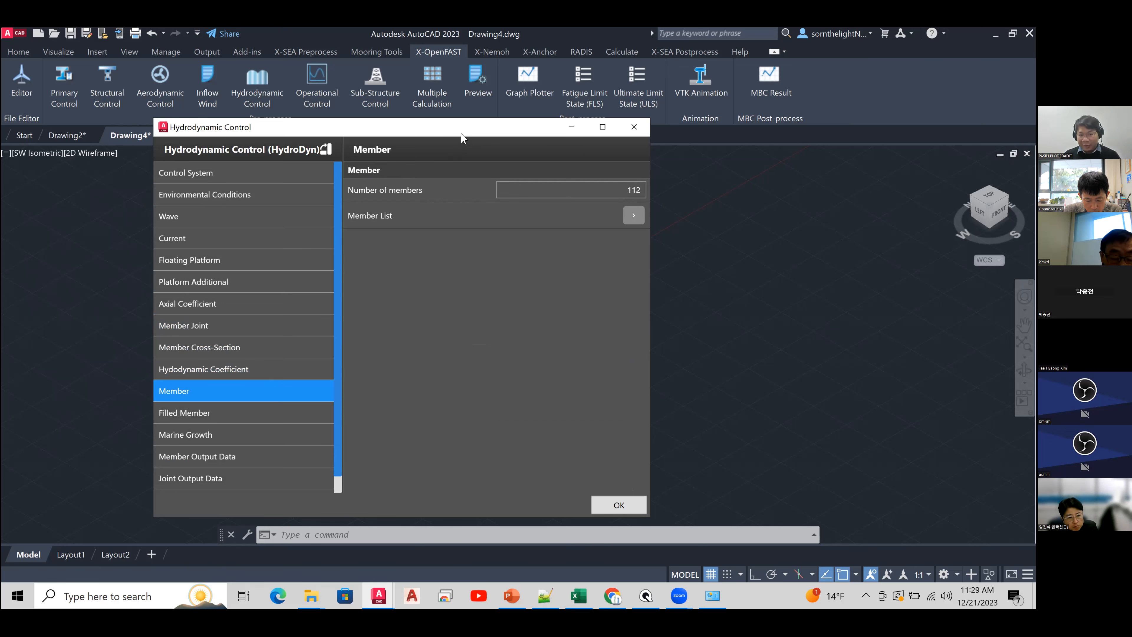
pyautogui.moveTo(462, 137); pyautogui.dragTo(349, 125)
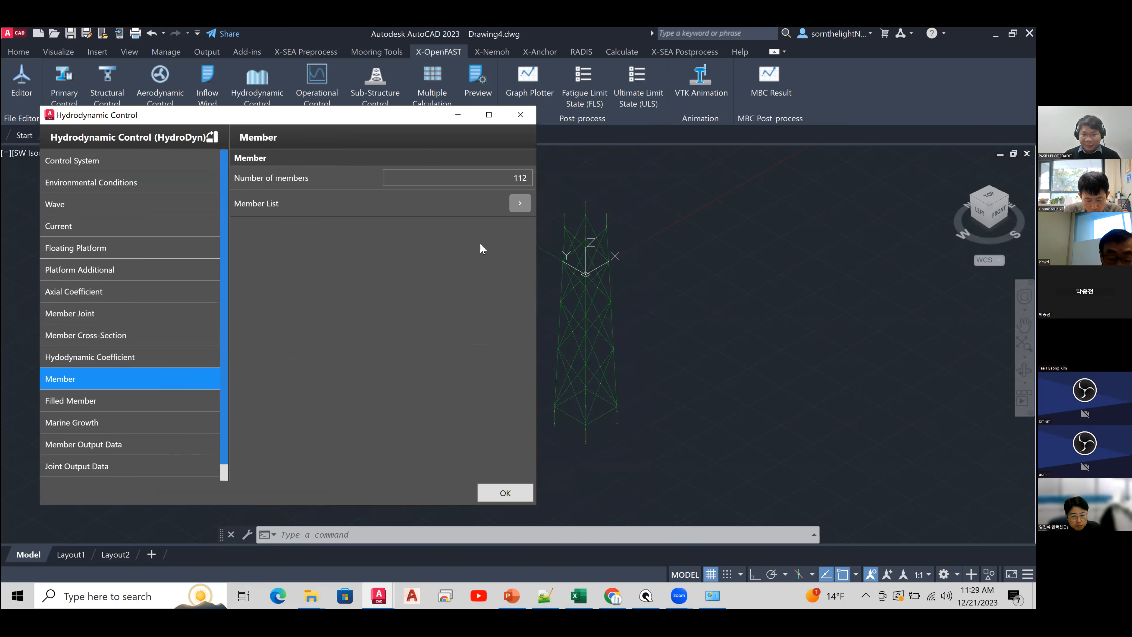
pyautogui.click(519, 209)
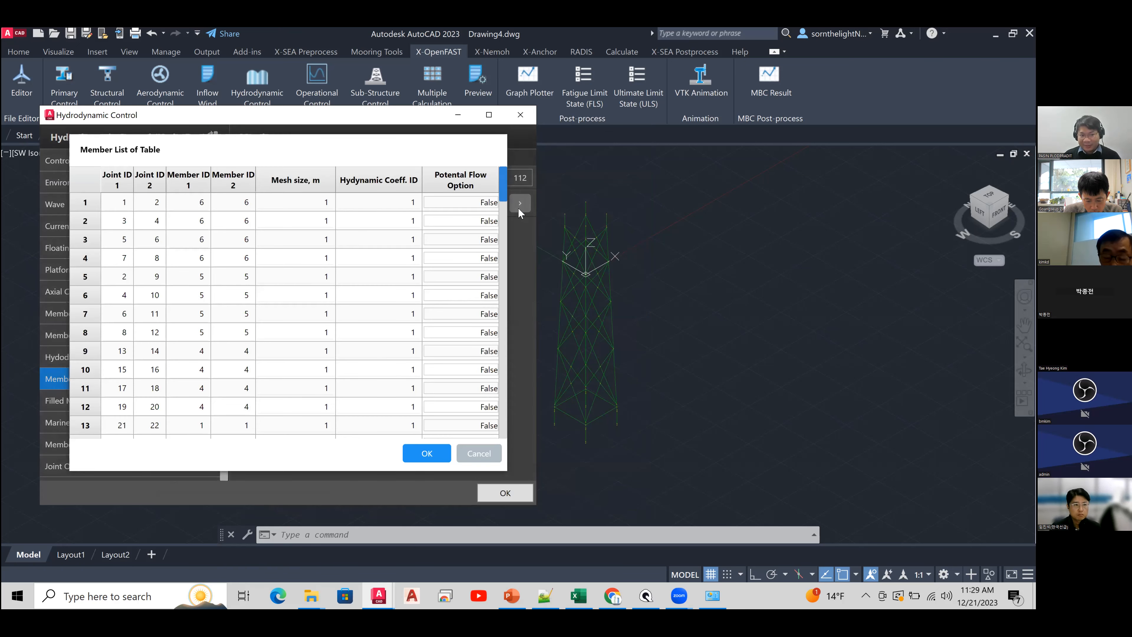
pyautogui.scroll(-1, 505, 203)
pyautogui.moveTo(505, 203); pyautogui.dragTo(492, 163)
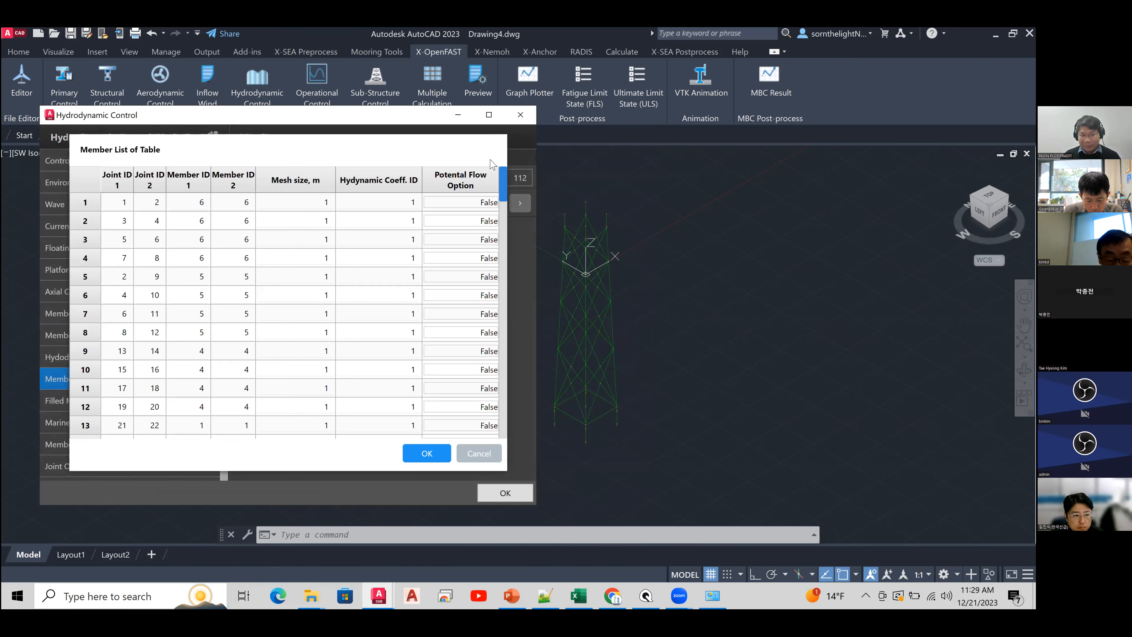
pyautogui.click(161, 201)
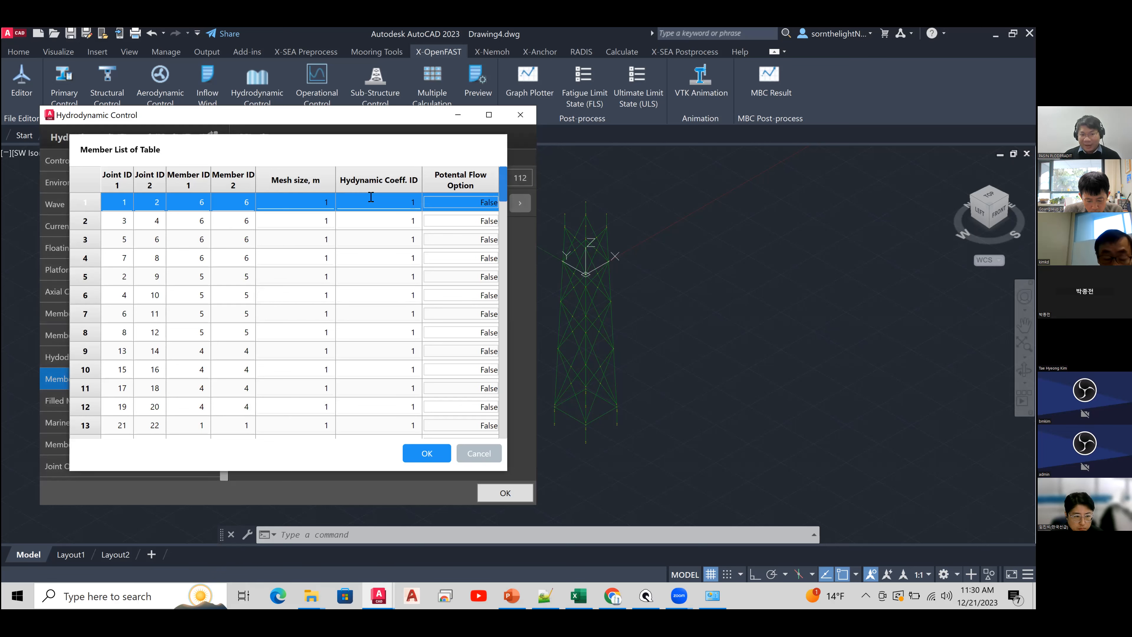
pyautogui.click(483, 456)
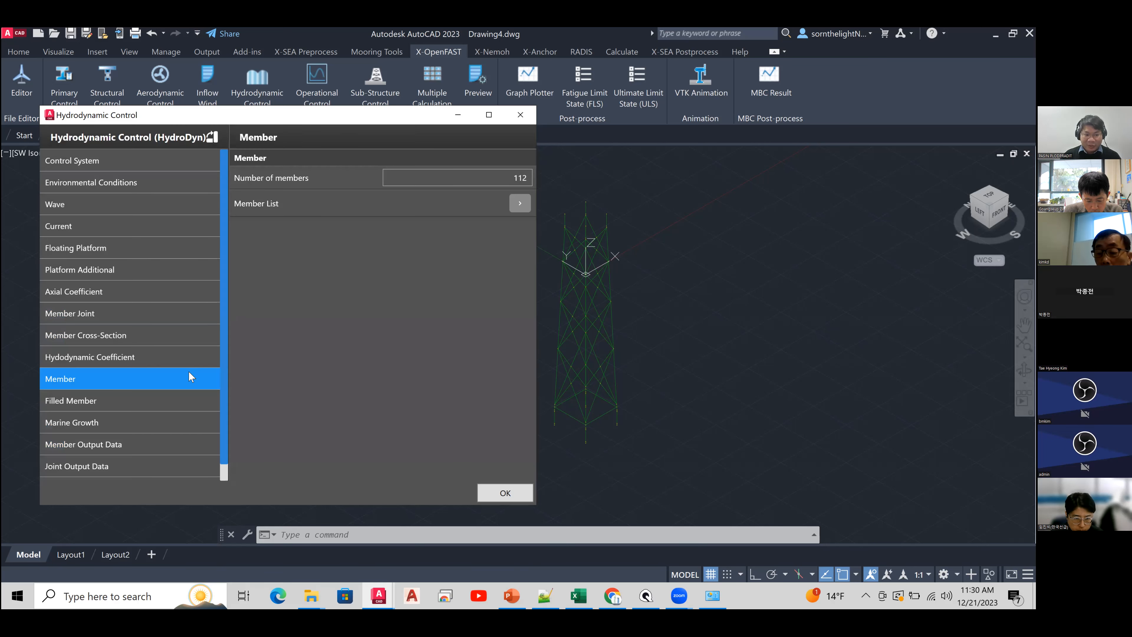
# - Compare the simple hydrodynamic coefficients with the hydrodynamic coefficient IDs in the member list, and accept the list
pyautogui.click(190, 362)
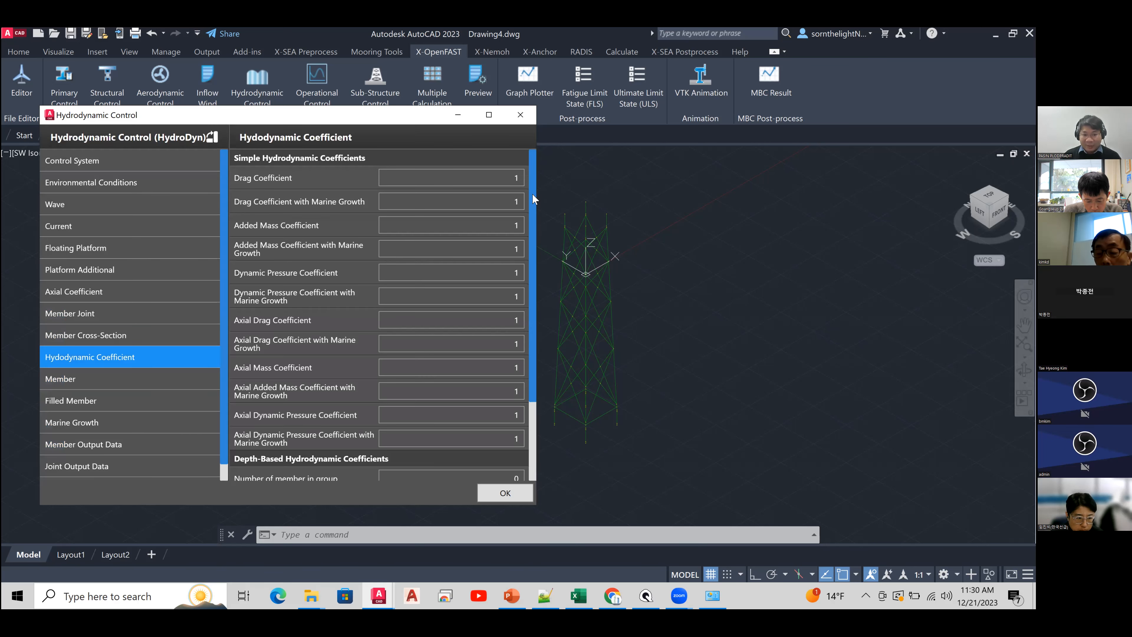
pyautogui.click(171, 383)
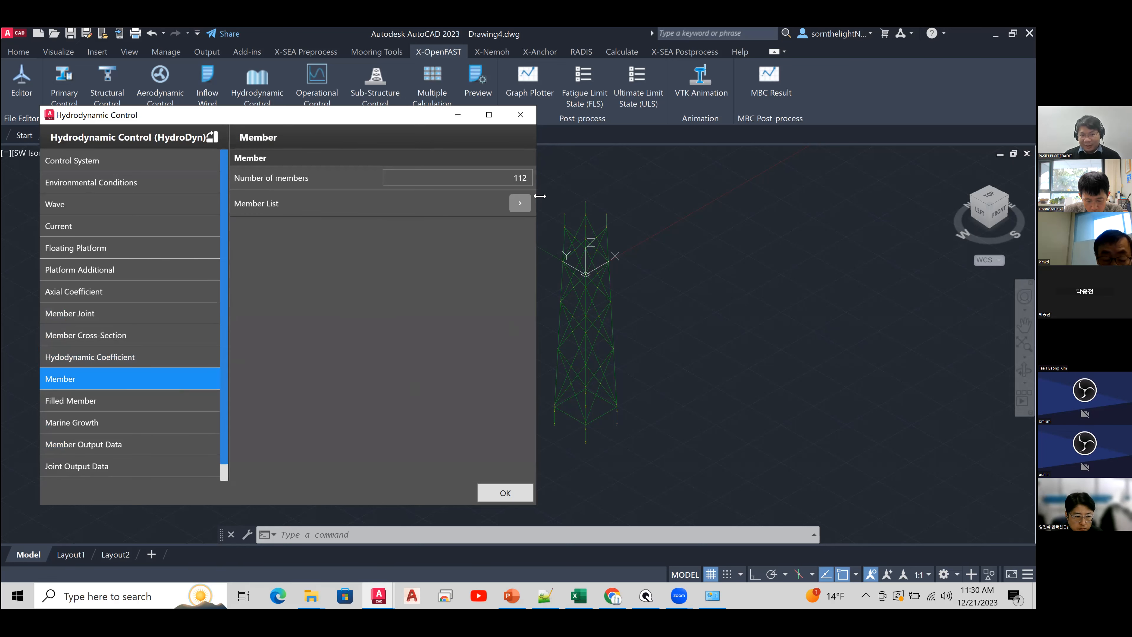
pyautogui.click(520, 203)
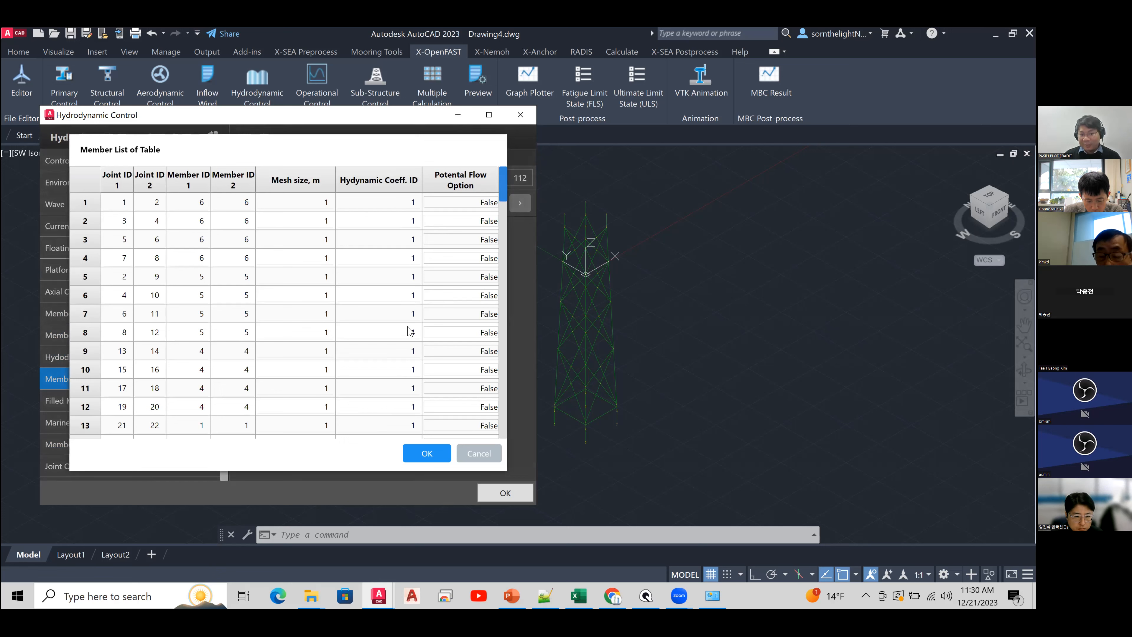
pyautogui.doubleClick(415, 202)
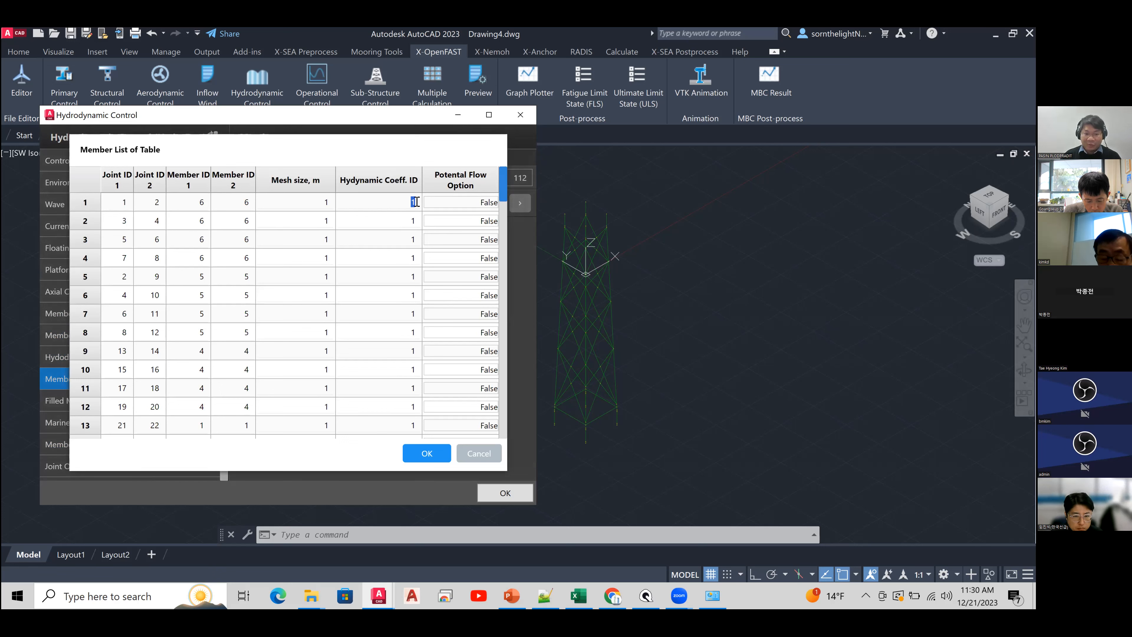
pyautogui.click(417, 202)
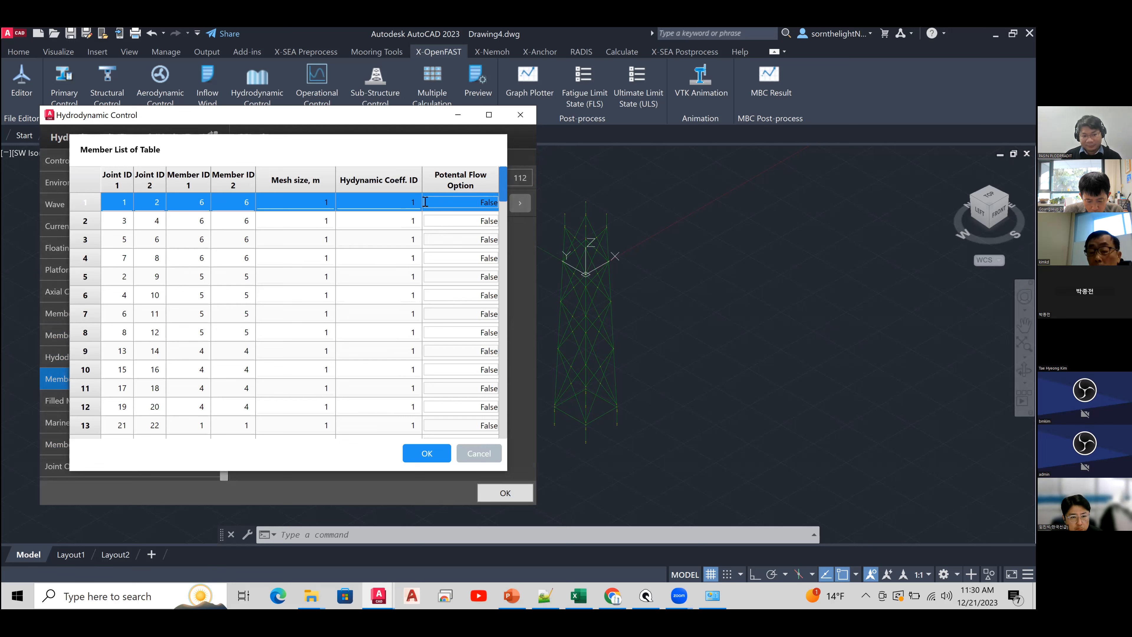
pyautogui.click(420, 454)
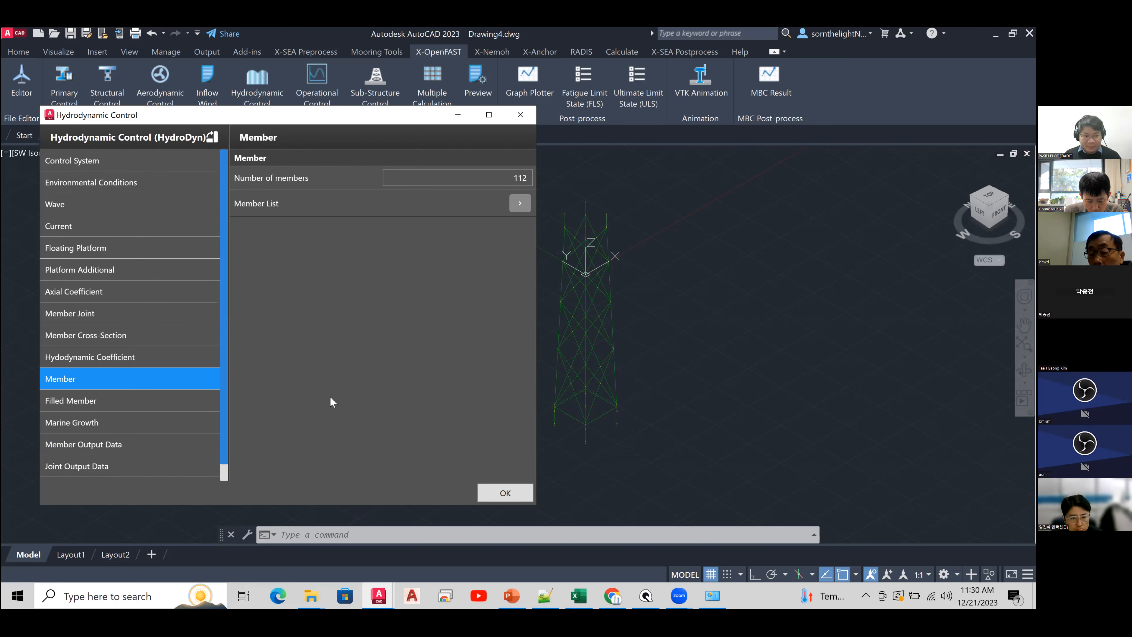
# - Open the filled member settings and label the jacket model's elements with their numbers for inspecting the lower legs
pyautogui.click(144, 406)
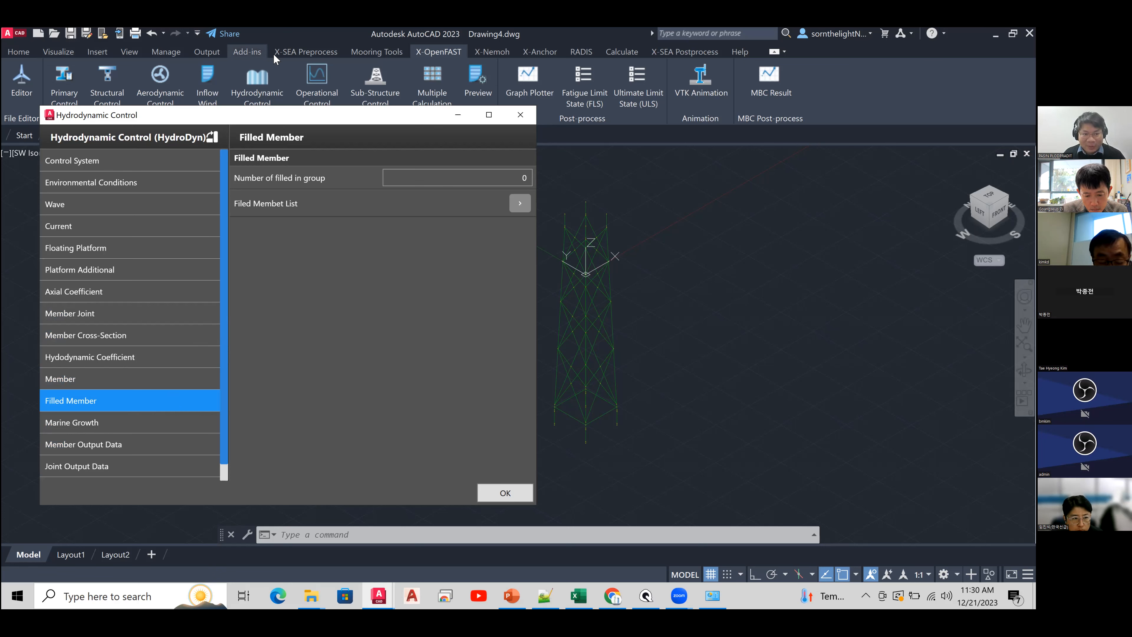
pyautogui.click(294, 53)
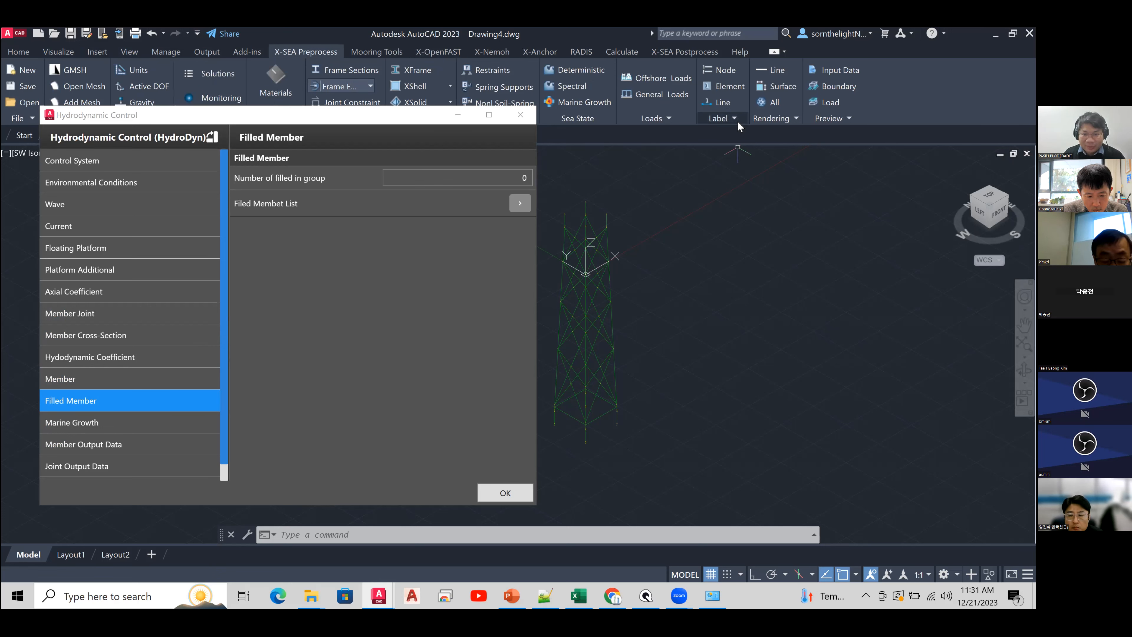
pyautogui.click(734, 87)
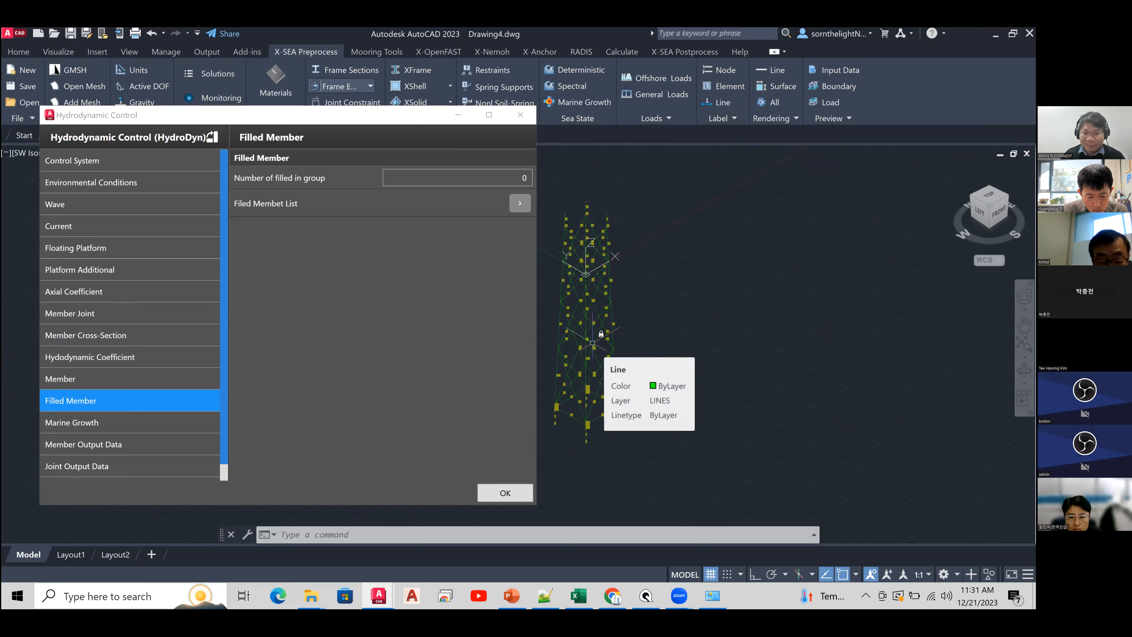
pyautogui.scroll(2, 613, 282)
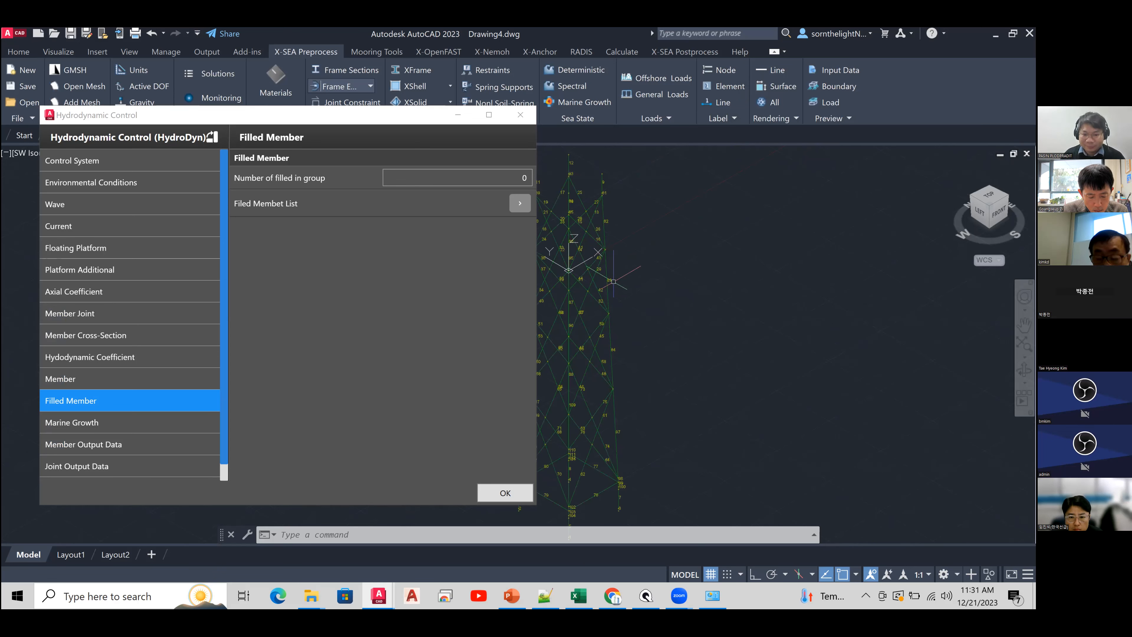
pyautogui.scroll(2, 682, 322)
pyautogui.scroll(1, 655, 389)
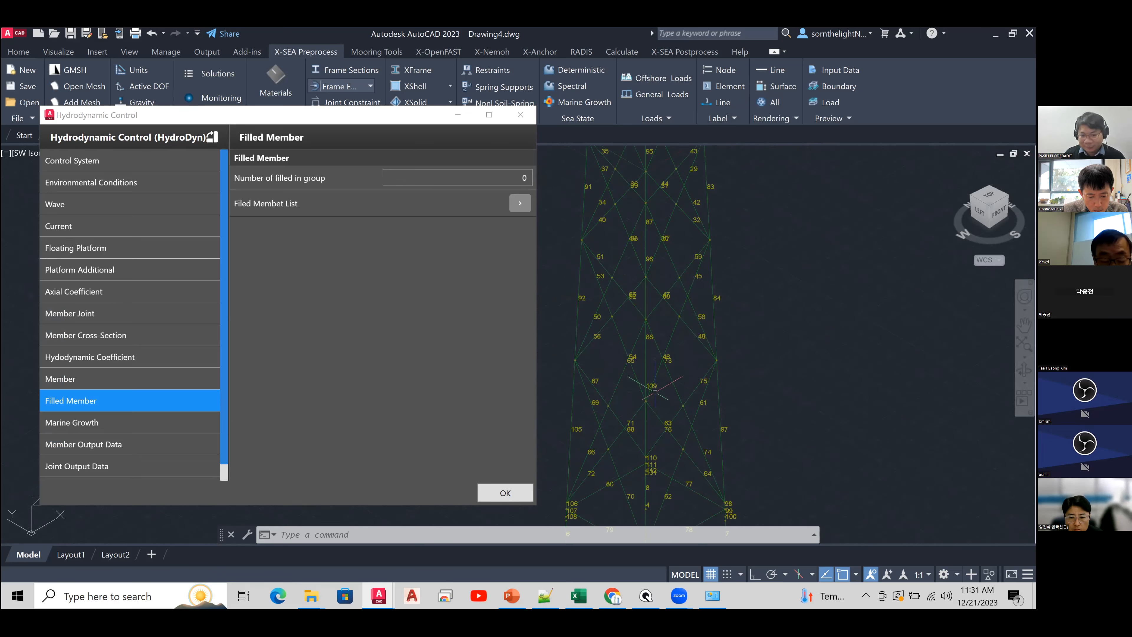
pyautogui.moveTo(654, 392); pyautogui.dragTo(666, 314, button='middle')
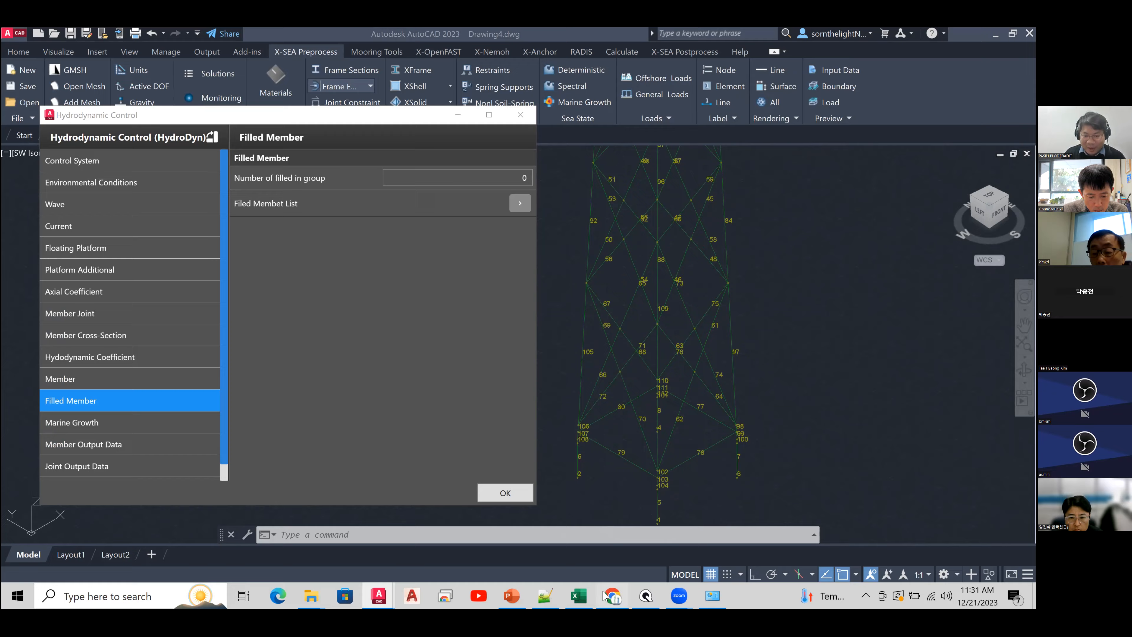
# - Switch to the tutorial manual in Chrome and examine the Filled Member section's figure of the jacket's water filling locations
pyautogui.click(606, 596)
pyautogui.scroll(-10, 570, 432)
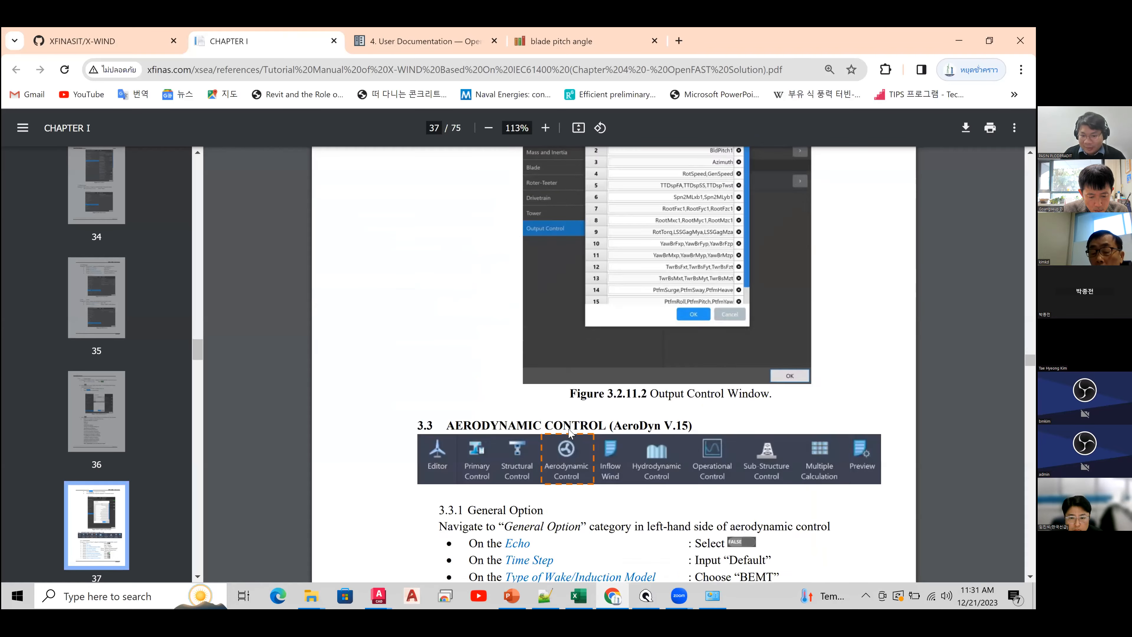
pyautogui.scroll(-20, 569, 430)
pyautogui.scroll(-20, 566, 432)
pyautogui.scroll(-20, 569, 433)
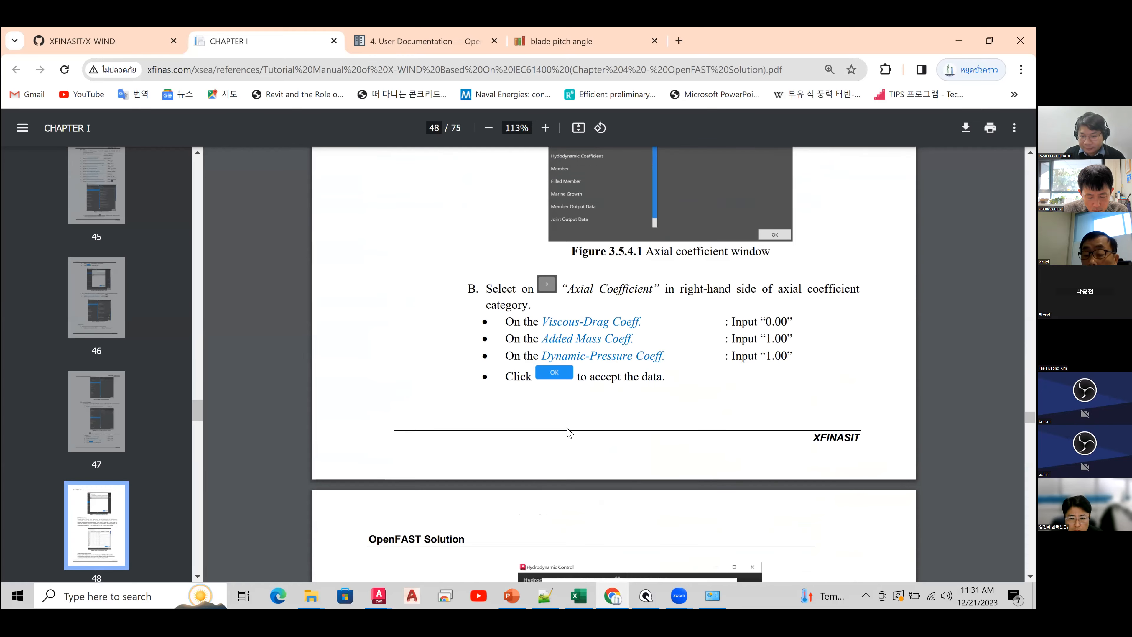
pyautogui.scroll(-20, 568, 433)
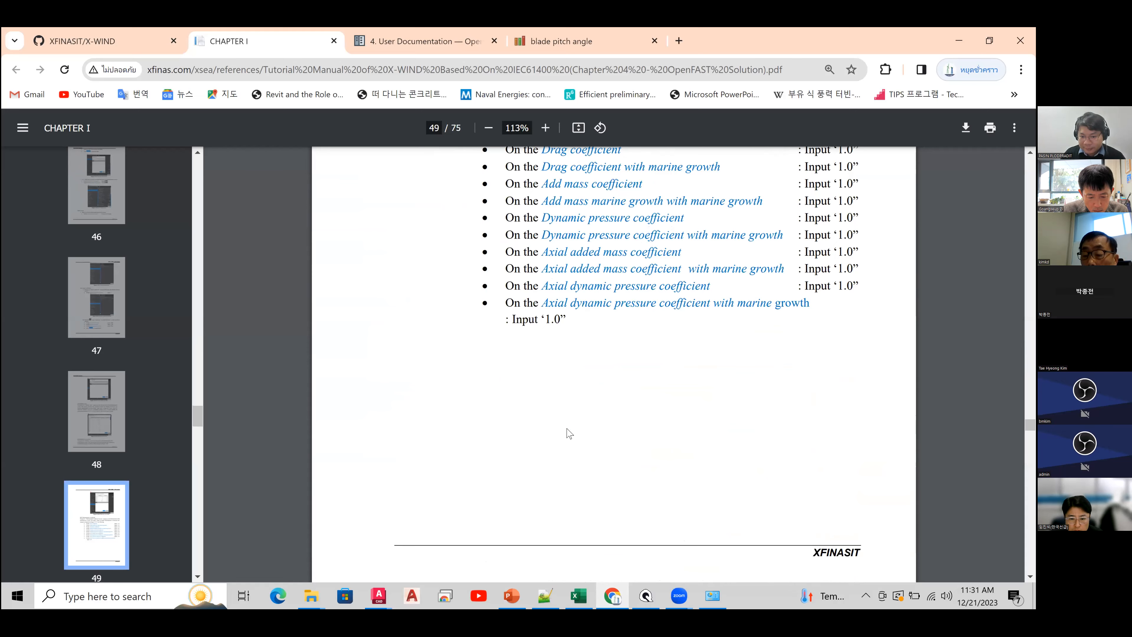
pyautogui.scroll(-15, 567, 428)
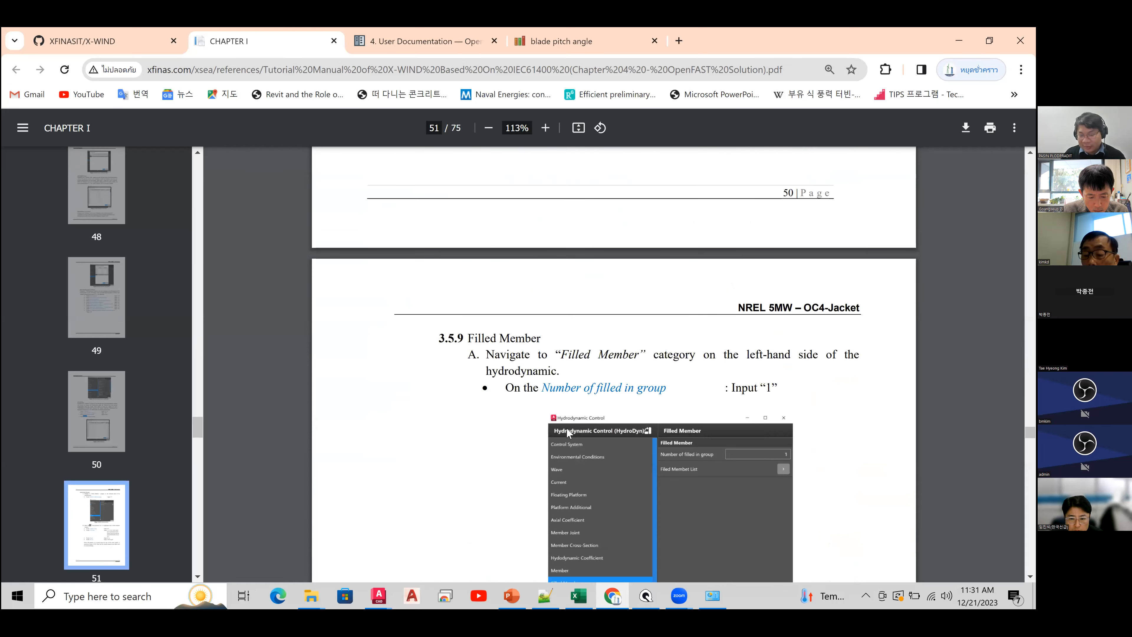
pyautogui.scroll(-15, 568, 431)
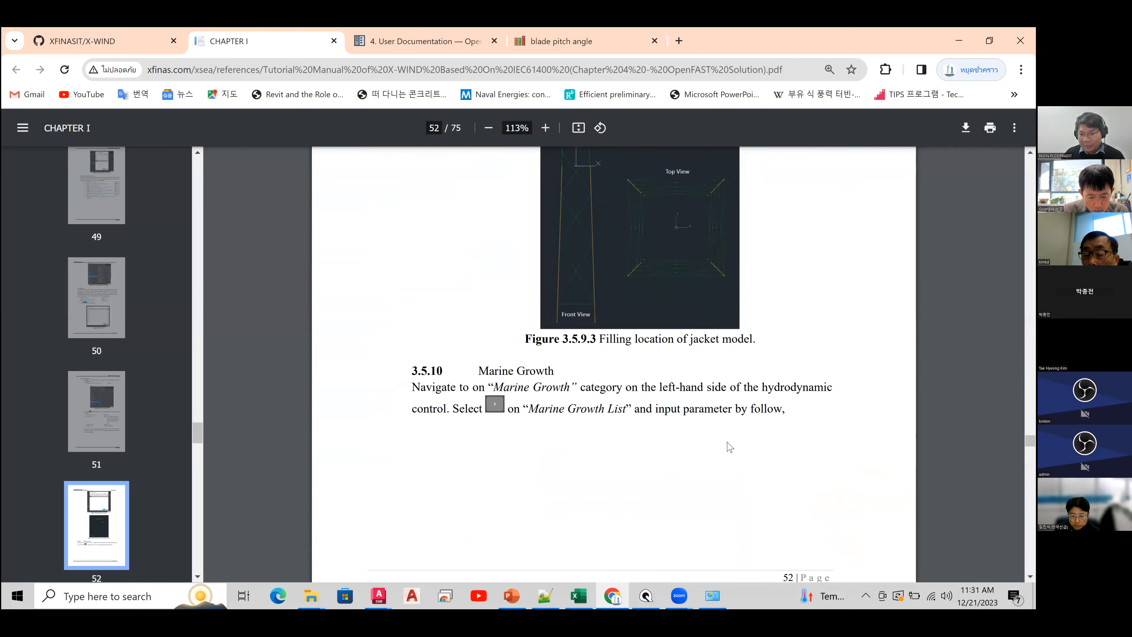
pyautogui.scroll(5, 700, 443)
pyautogui.scroll(-2, 701, 443)
pyautogui.keyDown('ctrl'); pyautogui.scroll(5, 701, 443); pyautogui.keyUp('ctrl')
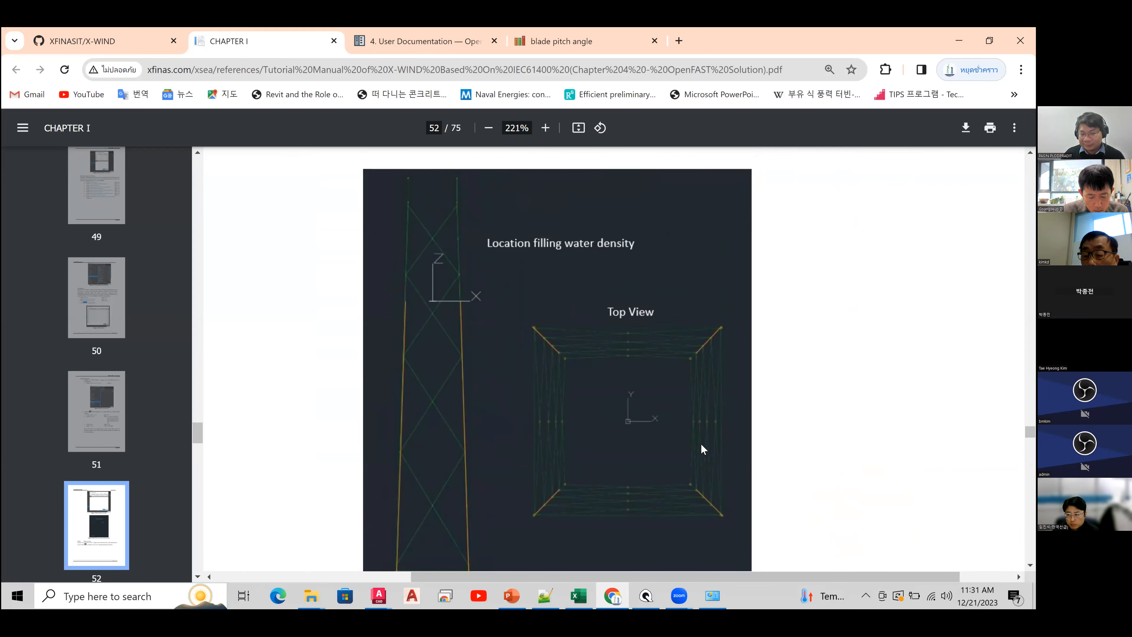
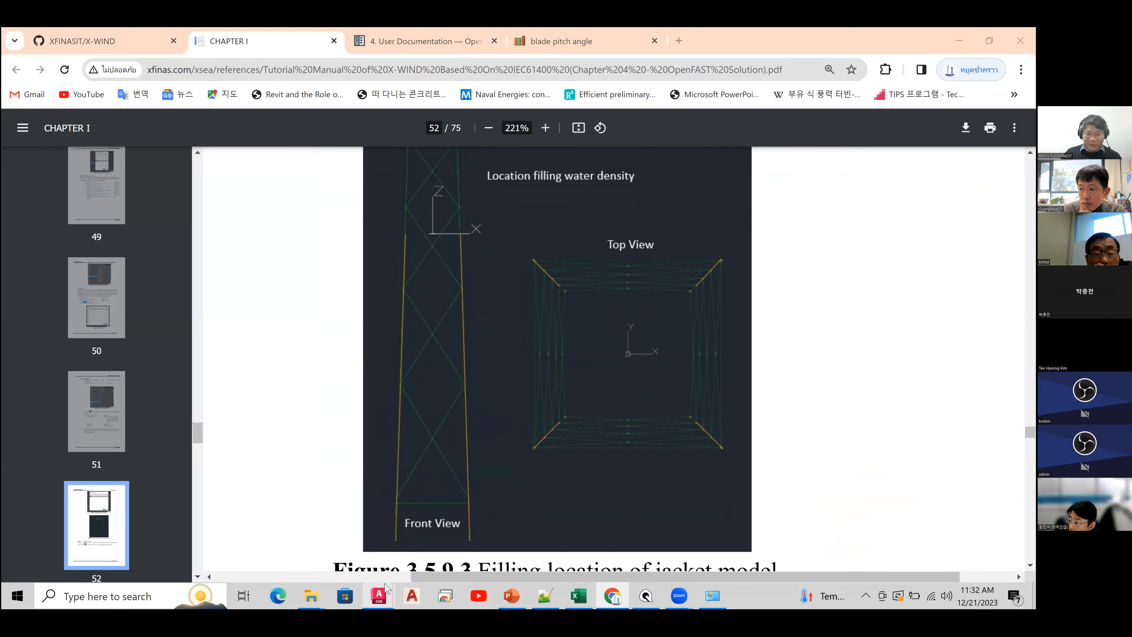
# - Switch back to AutoCAD and examine the element numbers along the jacket's lower legs
pyautogui.moveTo(379, 595)
pyautogui.click(451, 535)
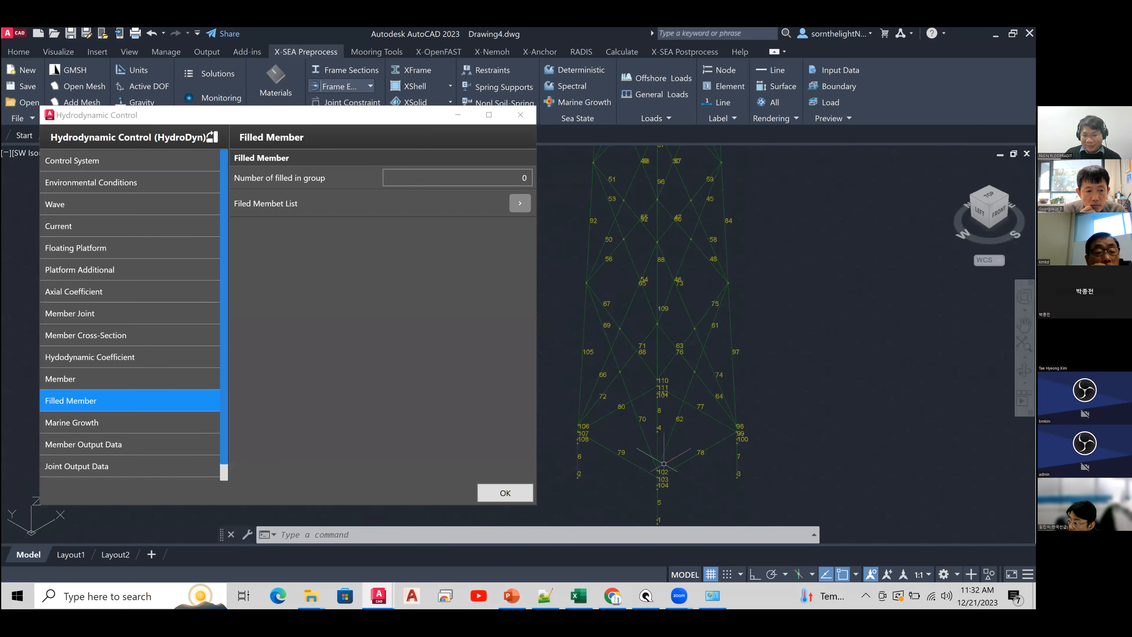
pyautogui.scroll(2, 635, 446)
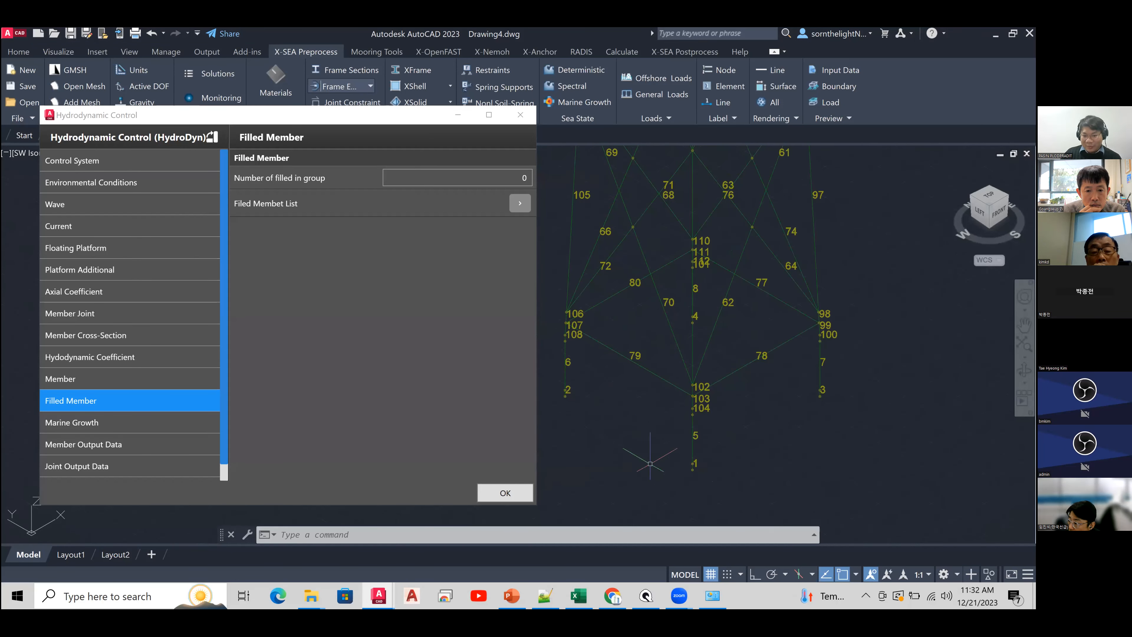
pyautogui.moveTo(698, 468)
pyautogui.mouseDown(button='middle')
pyautogui.moveTo(665, 480)
pyautogui.moveTo(663, 470)
pyautogui.moveTo(707, 463)
pyautogui.moveTo(681, 467)
pyautogui.mouseUp(button='middle')
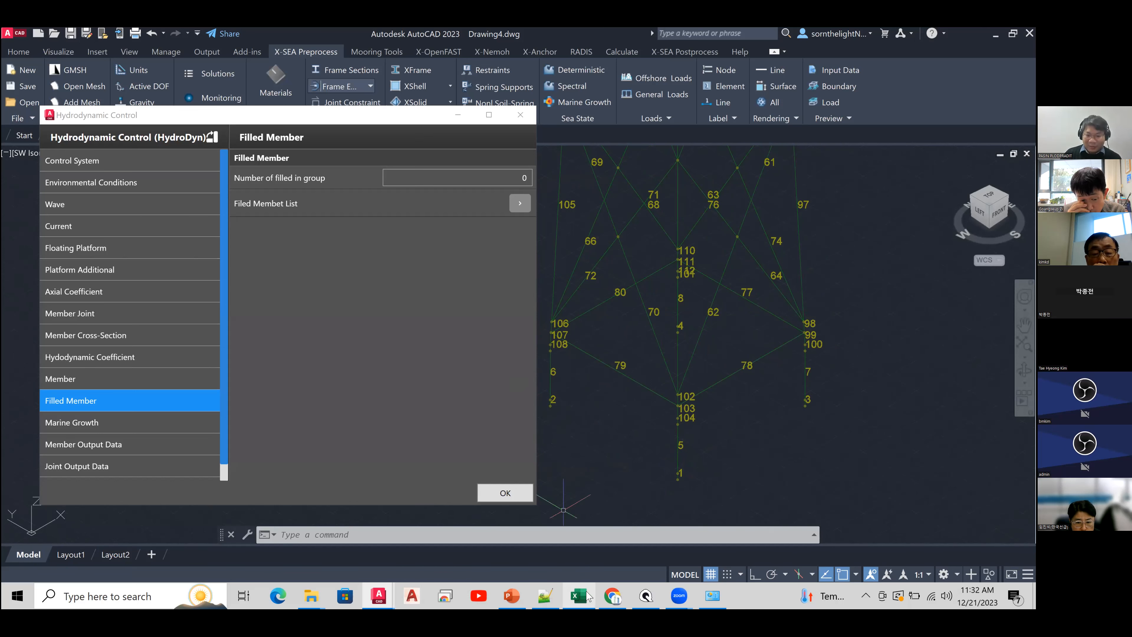
# - Look up the filled member list inputs in the Chrome manual and select the whole sequence of filled element numbers
pyautogui.click(611, 595)
pyautogui.scroll(-4, 608, 422)
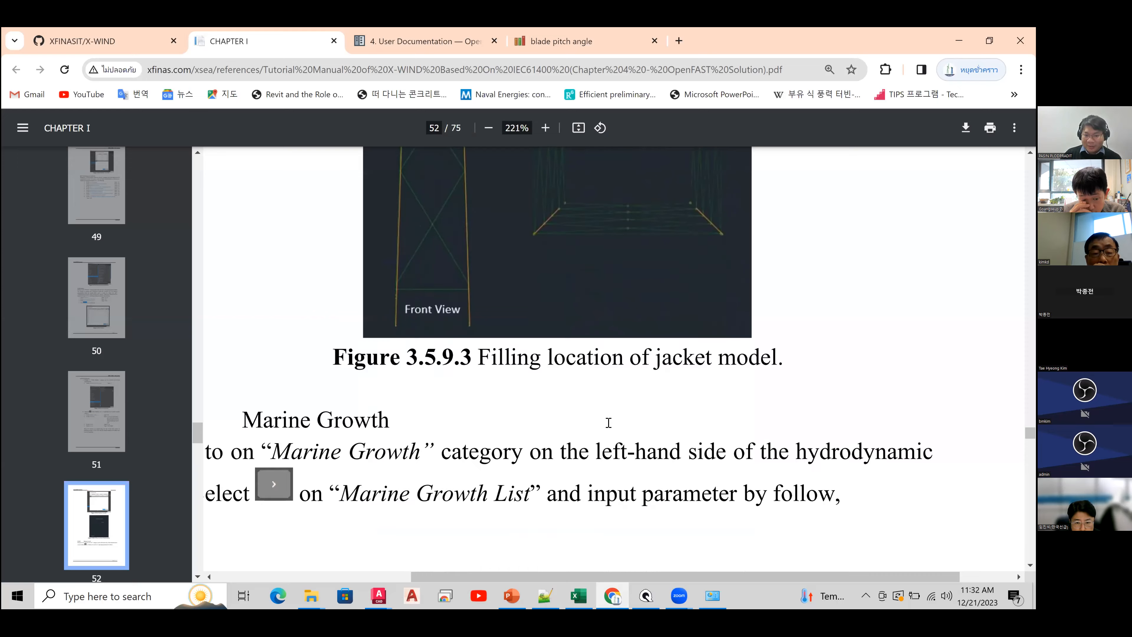
pyautogui.scroll(15, 609, 422)
pyautogui.scroll(5, 609, 421)
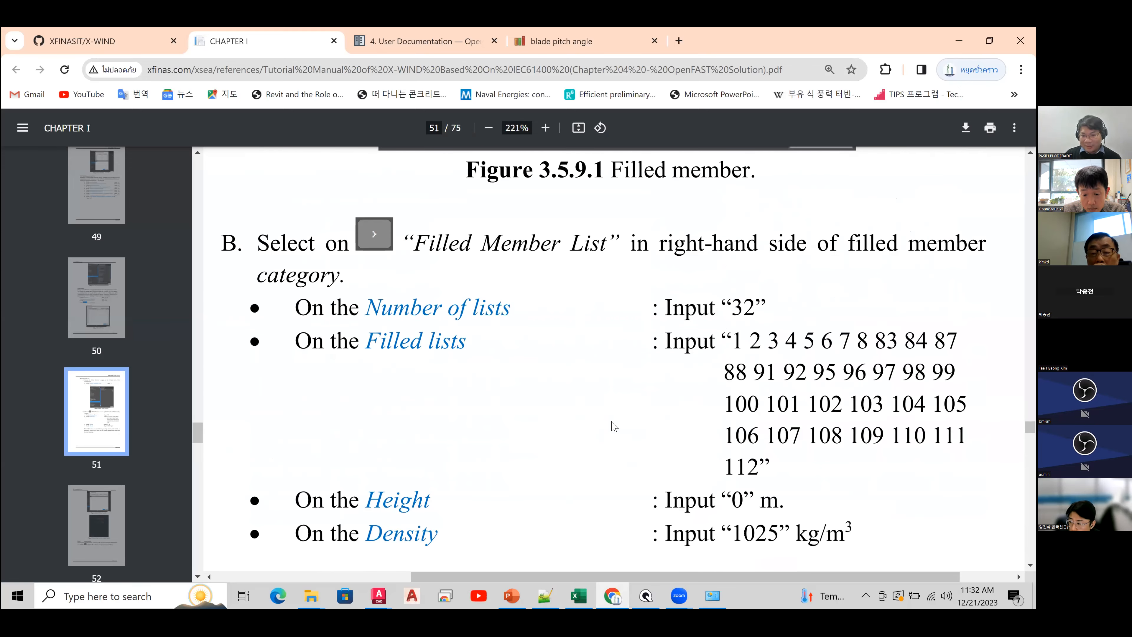
pyautogui.keyDown('ctrl'); pyautogui.scroll(-3, 608, 424); pyautogui.keyUp('ctrl')
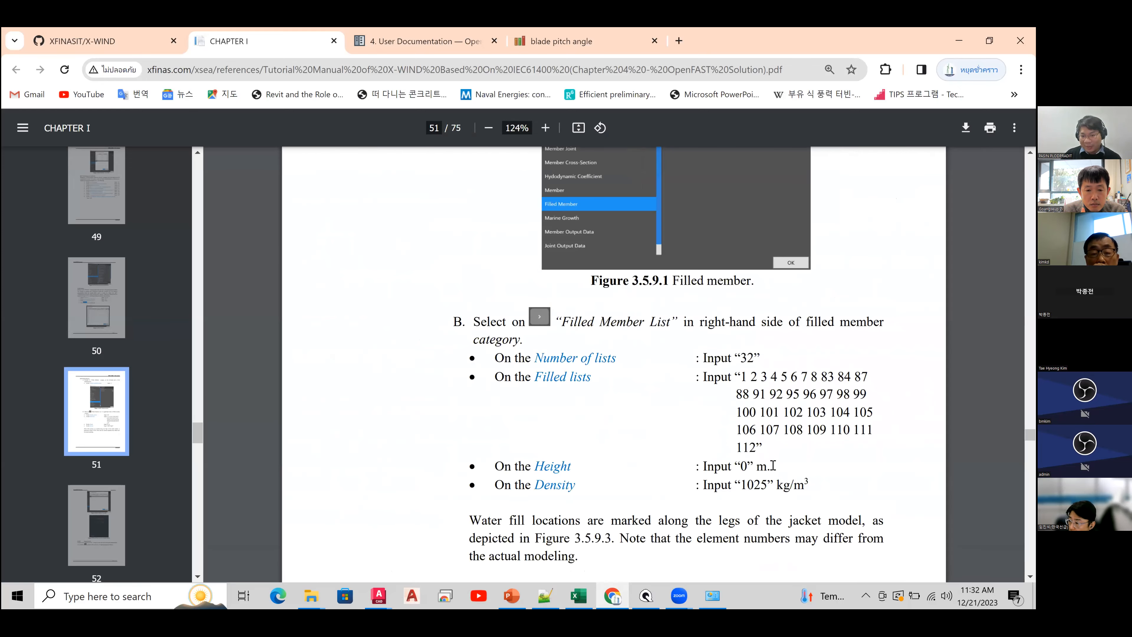
pyautogui.moveTo(763, 447); pyautogui.dragTo(742, 365)
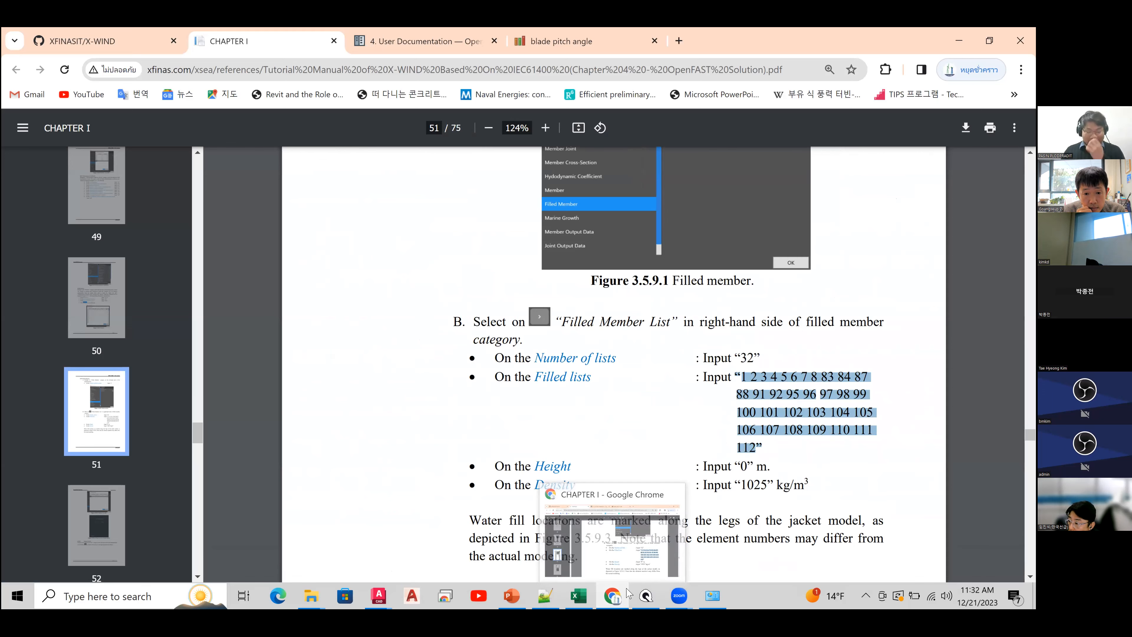
# - Return to AutoCAD and set the number of filled in group to 1
pyautogui.click(618, 593)
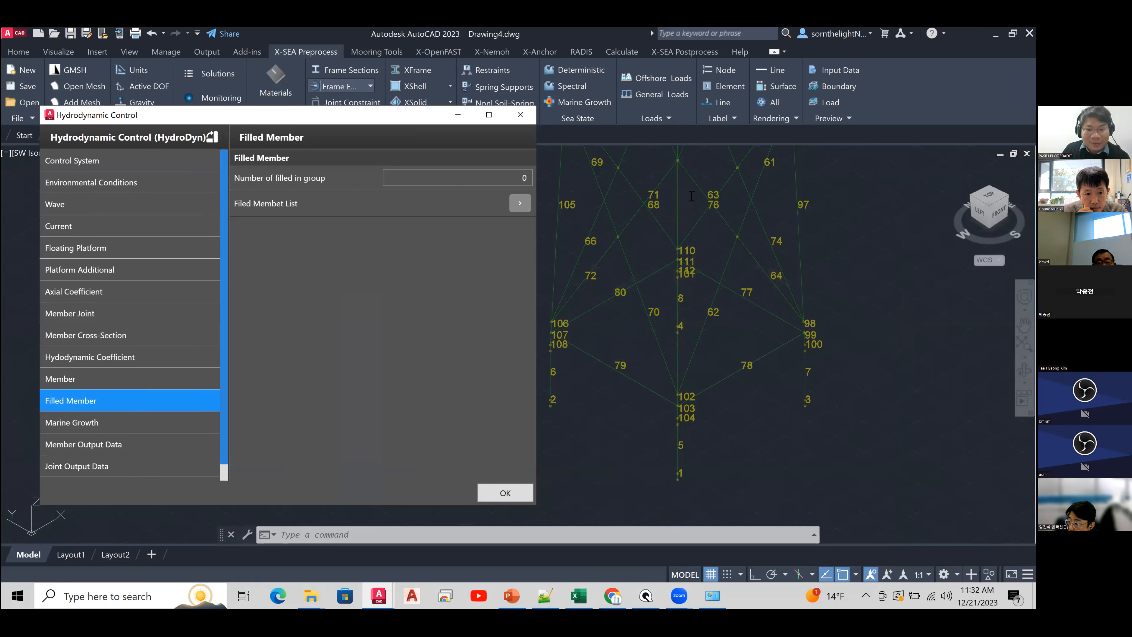
pyautogui.write('1')
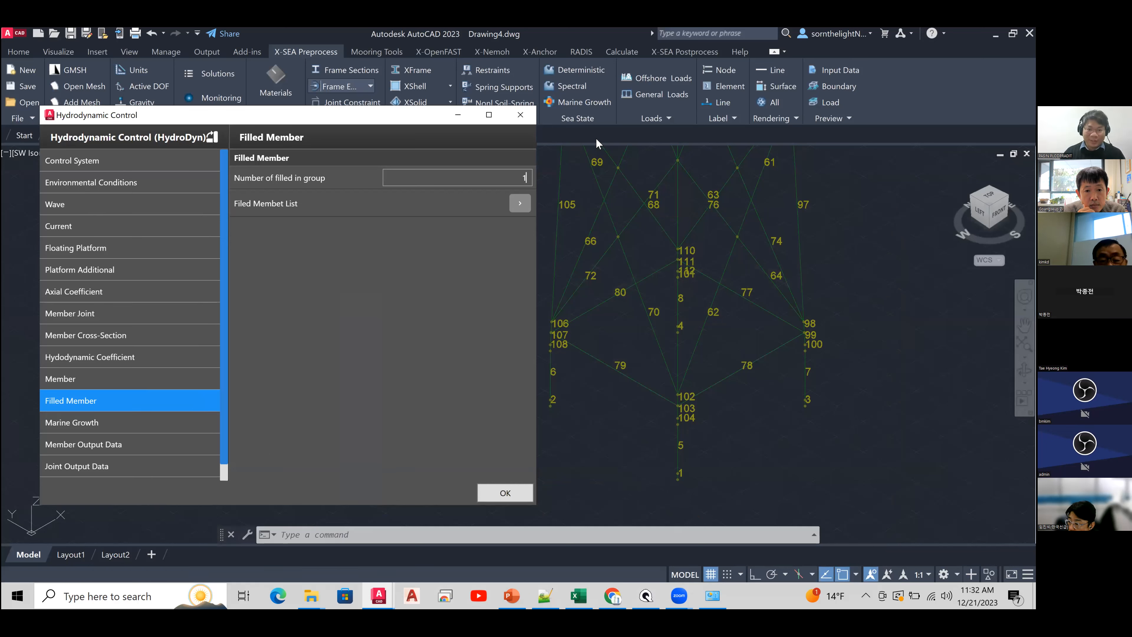
# - Open the filled member list table and set the first row's number of list to 32
pyautogui.click(517, 204)
pyautogui.click(190, 201)
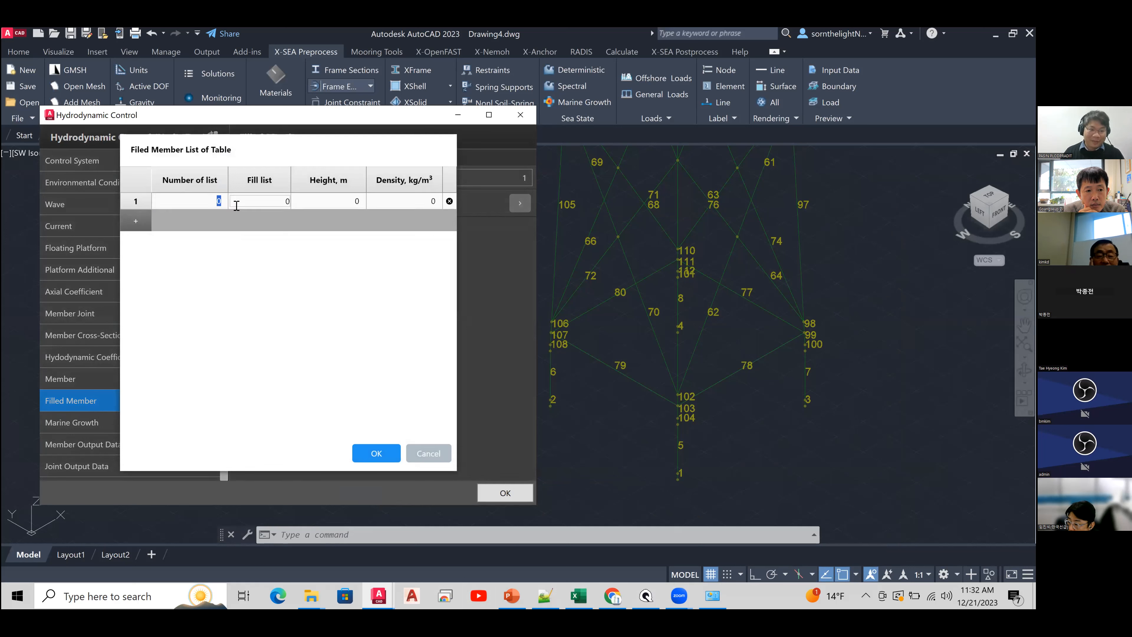
pyautogui.write('32')
pyautogui.press('Tab')
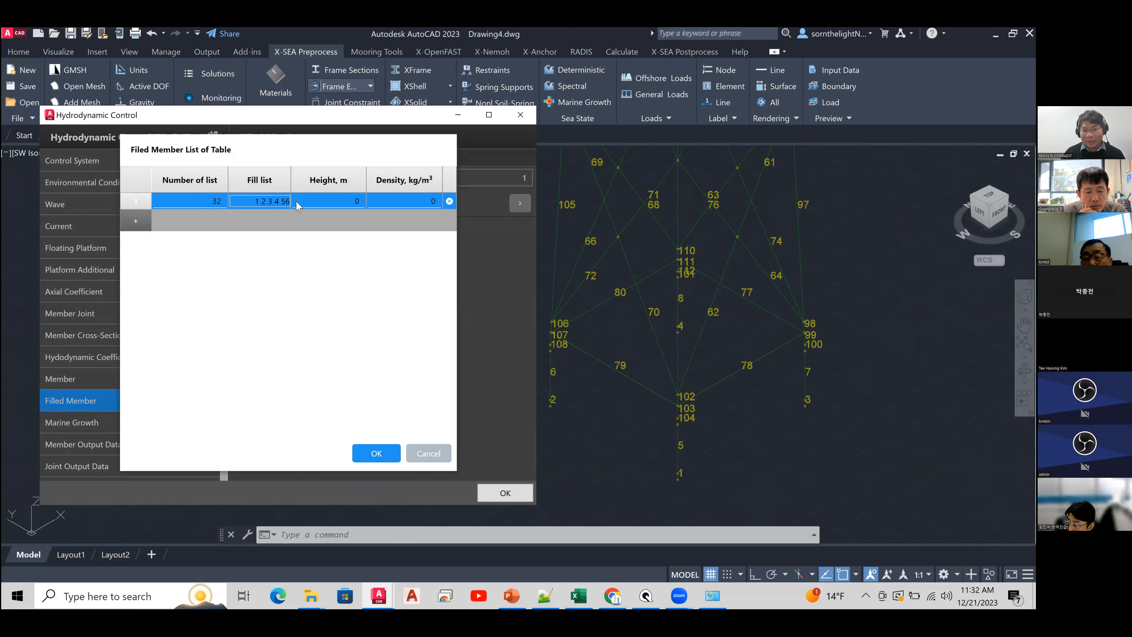
# - Fill the row's fill list with the space-separated member numbers 1 through 8, 83, 84, 87, 88, 91, 92 and 95 through 112
pyautogui.write('1 2 3 4 5 6 7 8 83 848')
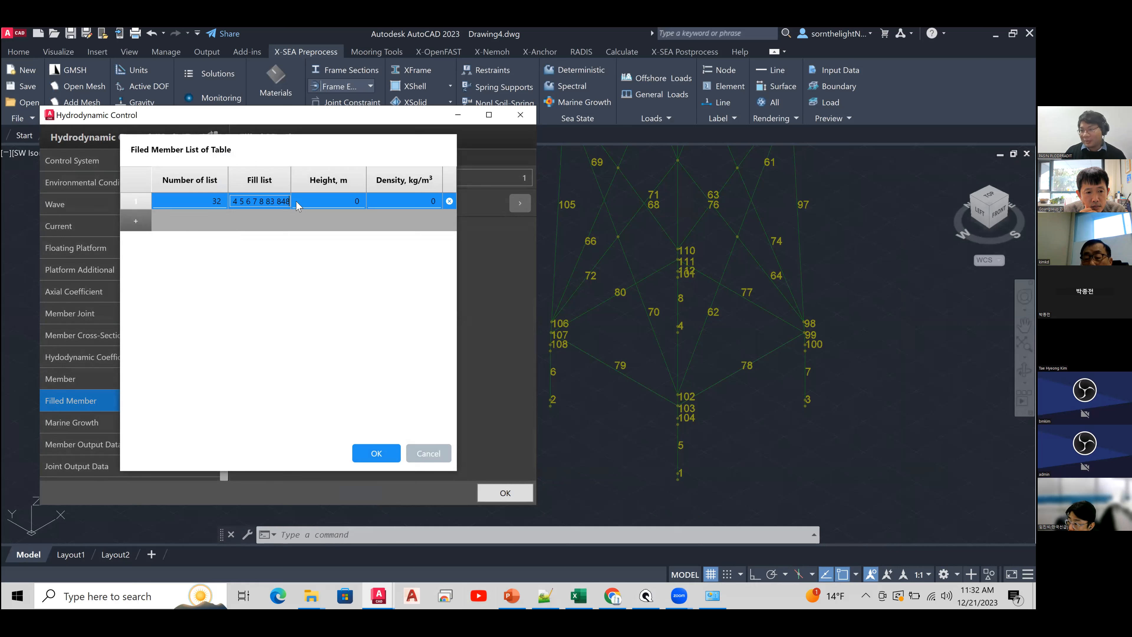
pyautogui.press('BackSpace')
pyautogui.write('87')
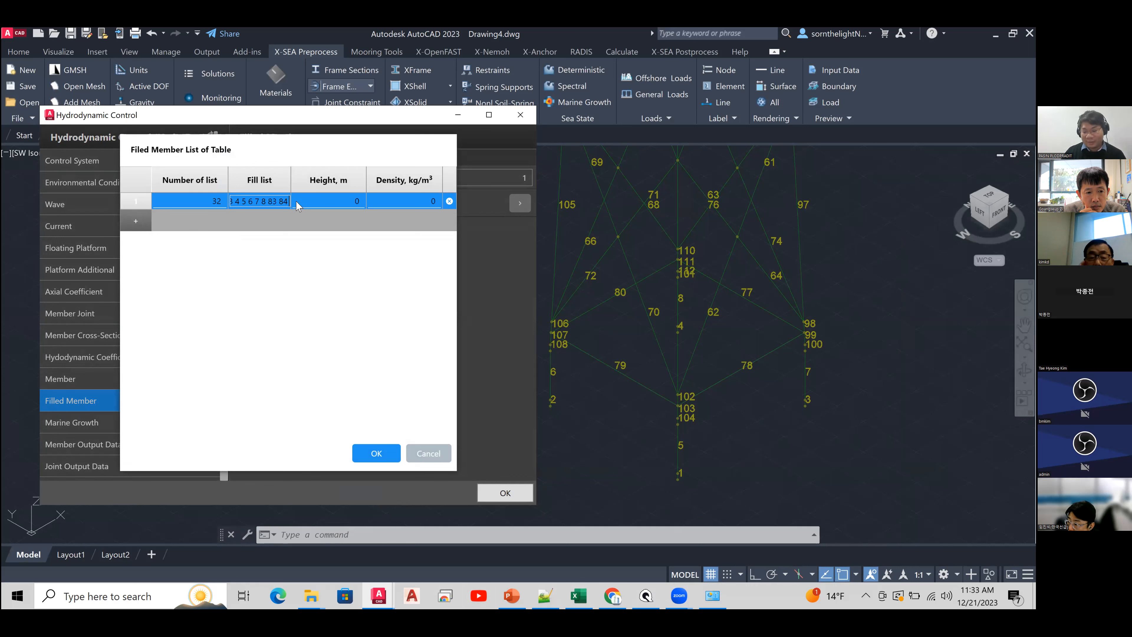
pyautogui.write(' 88 91 92 95 96')
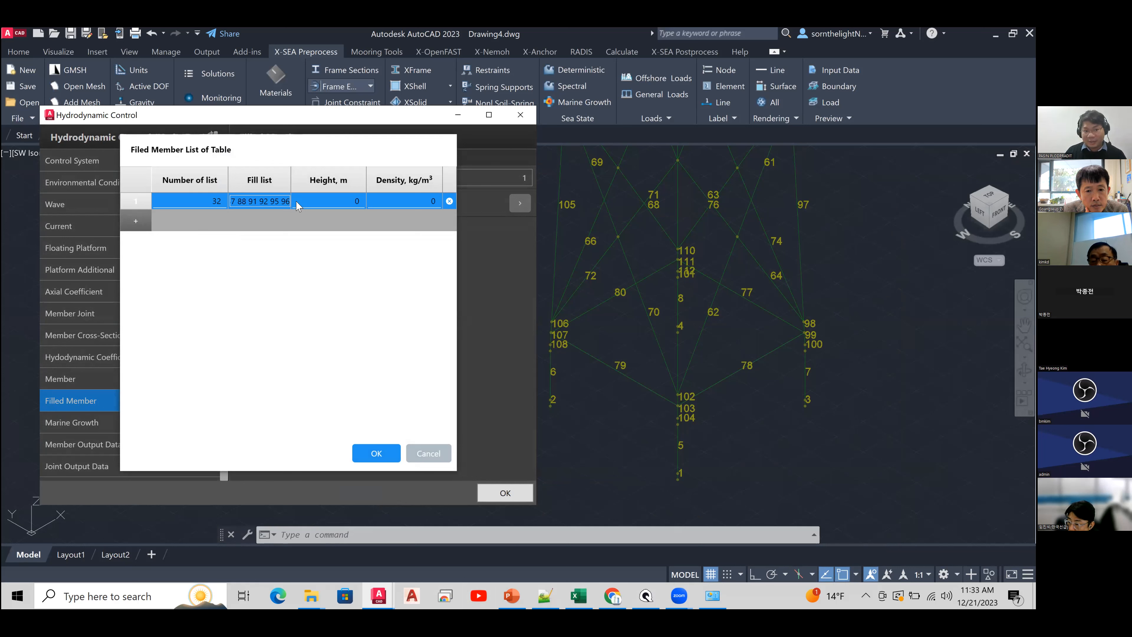
pyautogui.write(' 97 9')
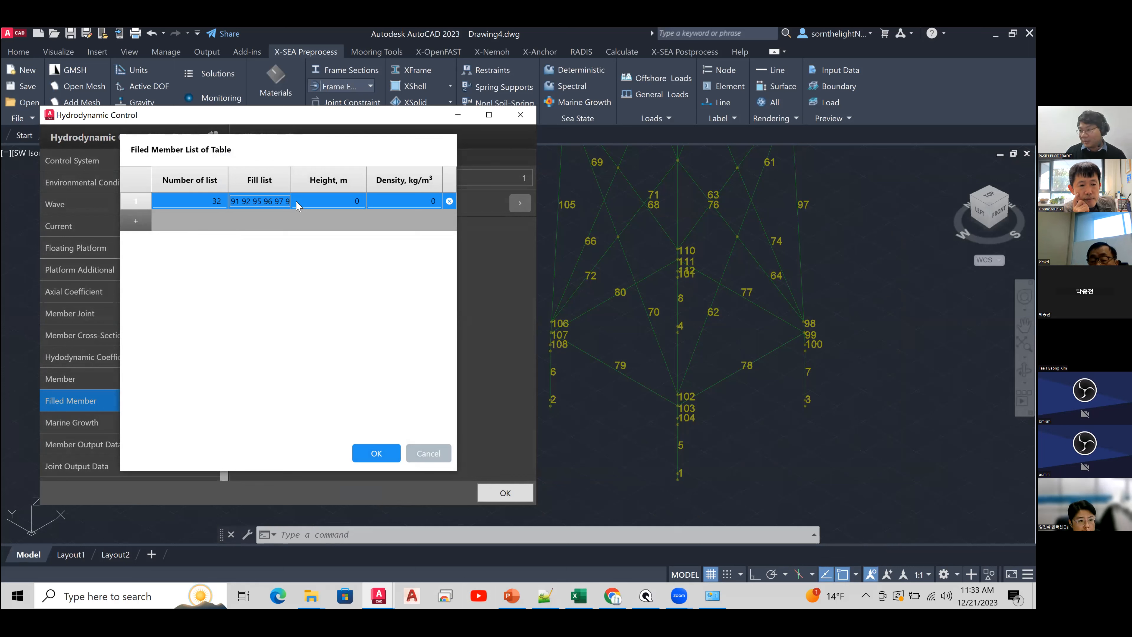
pyautogui.write('8 99')
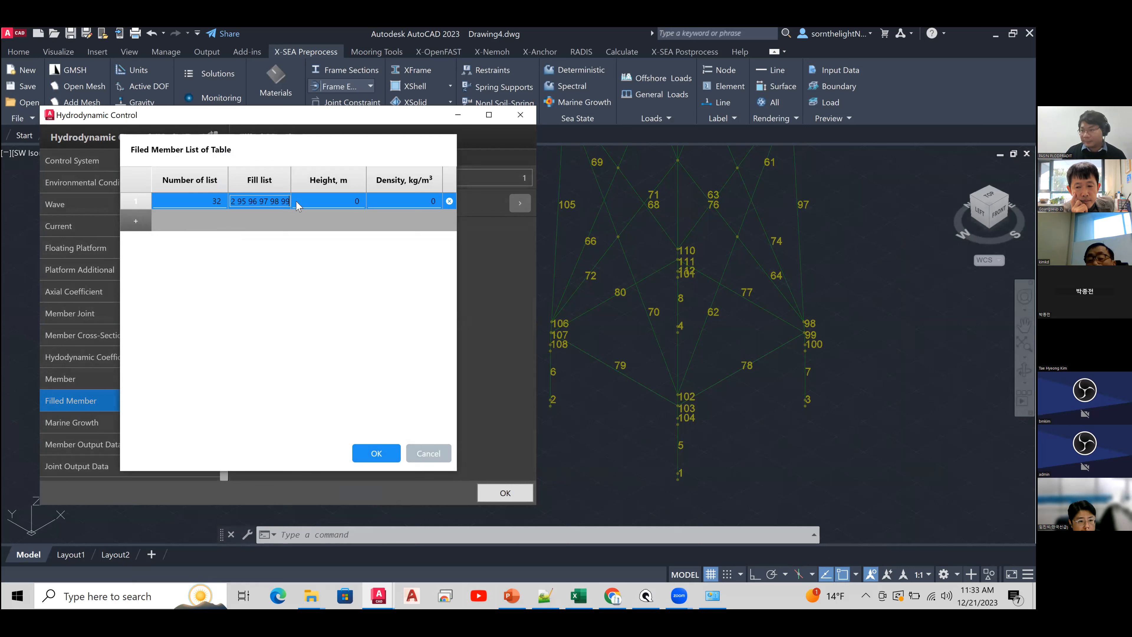
pyautogui.write(' 100 101 102 103')
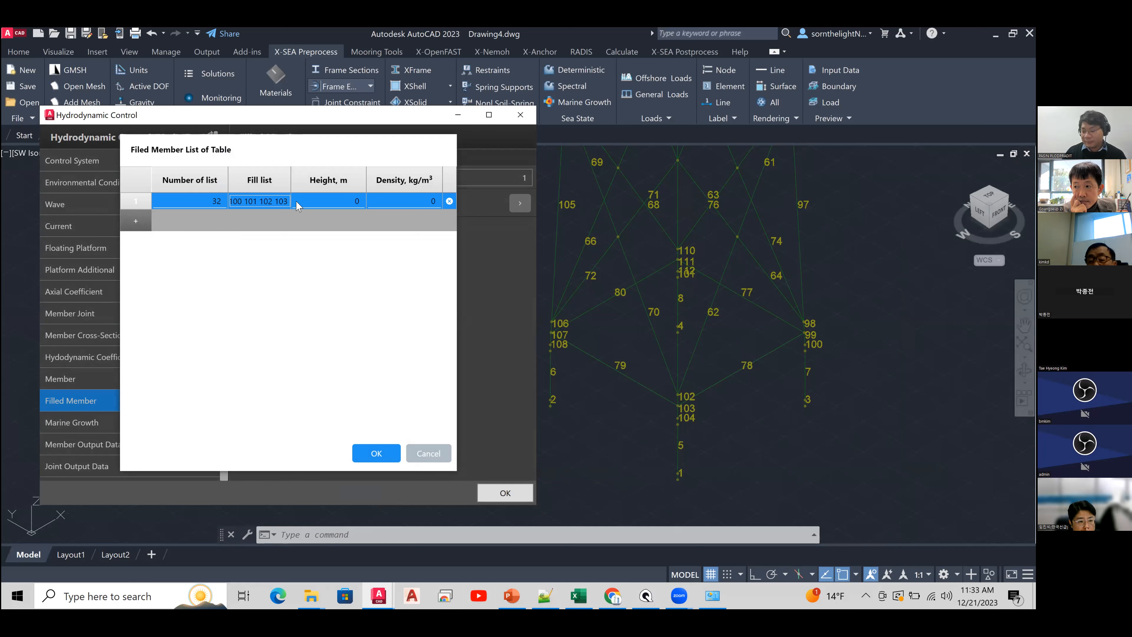
pyautogui.write(' 104 105 10')
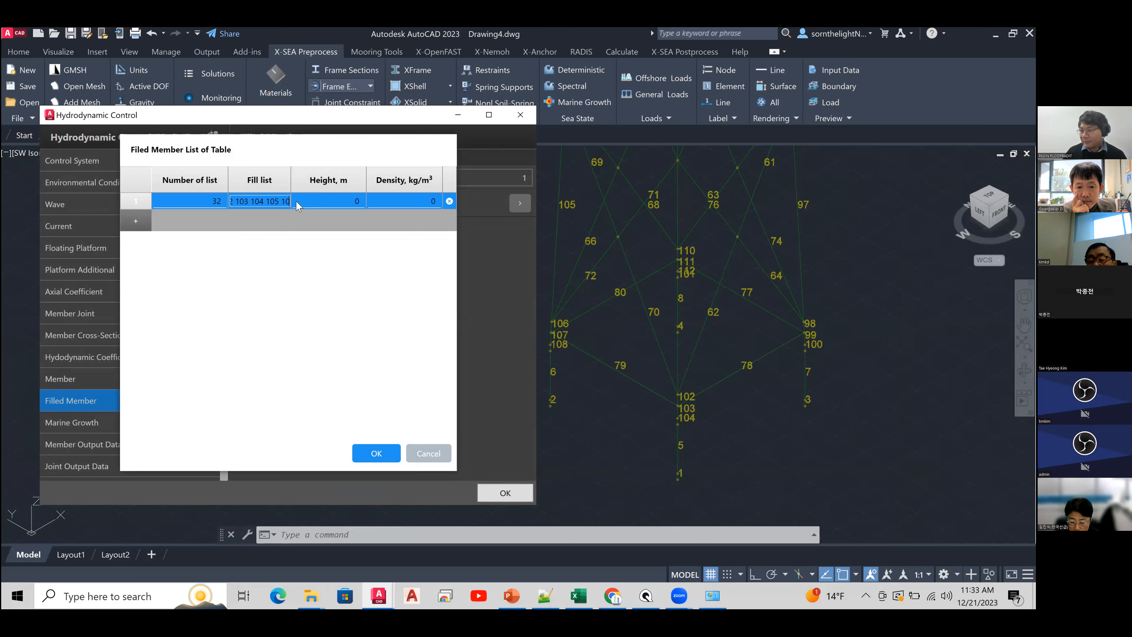
pyautogui.write('6 107 10')
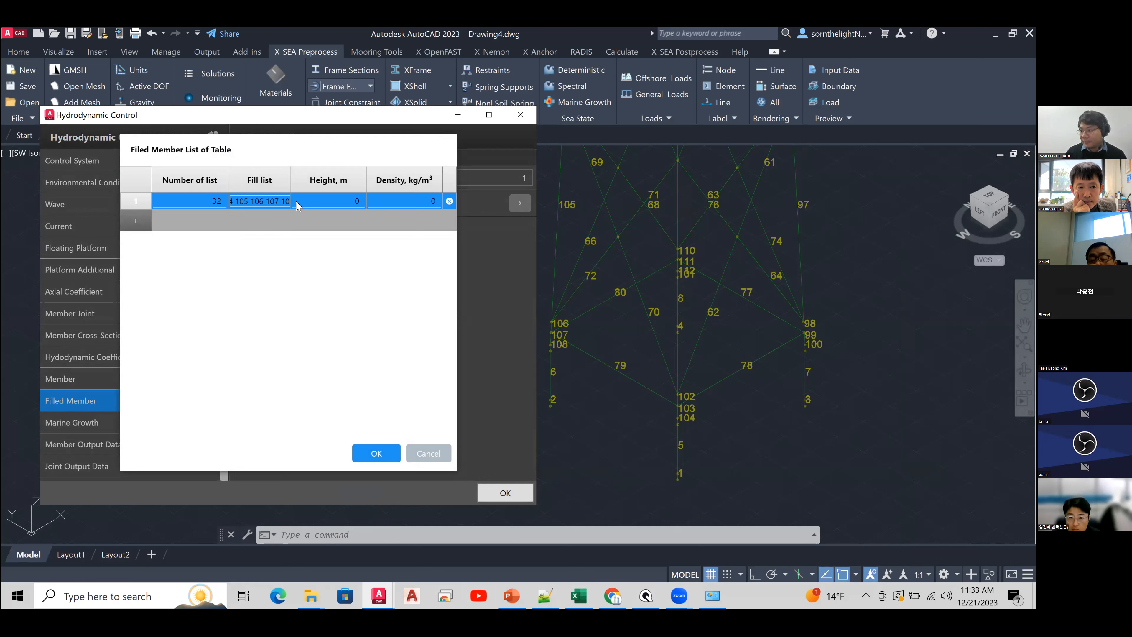
pyautogui.write('8 109 110 1')
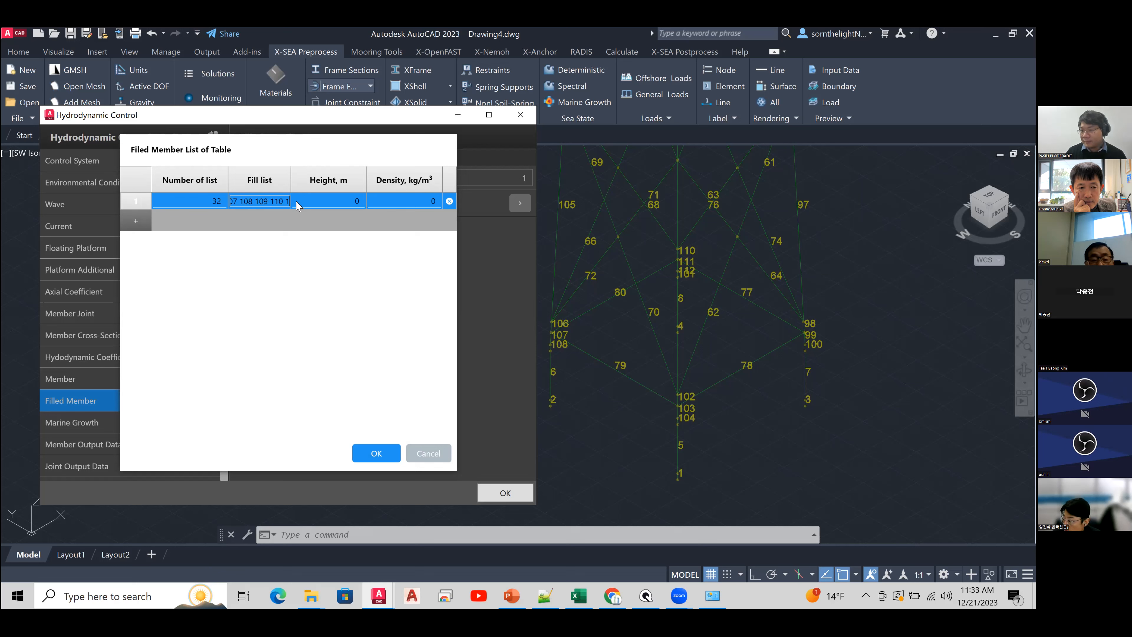
pyautogui.write('11 112')
# - Set the filled members' density to 1100 kg/m³ and accept the filled member table
pyautogui.click(415, 201)
pyautogui.write('11')
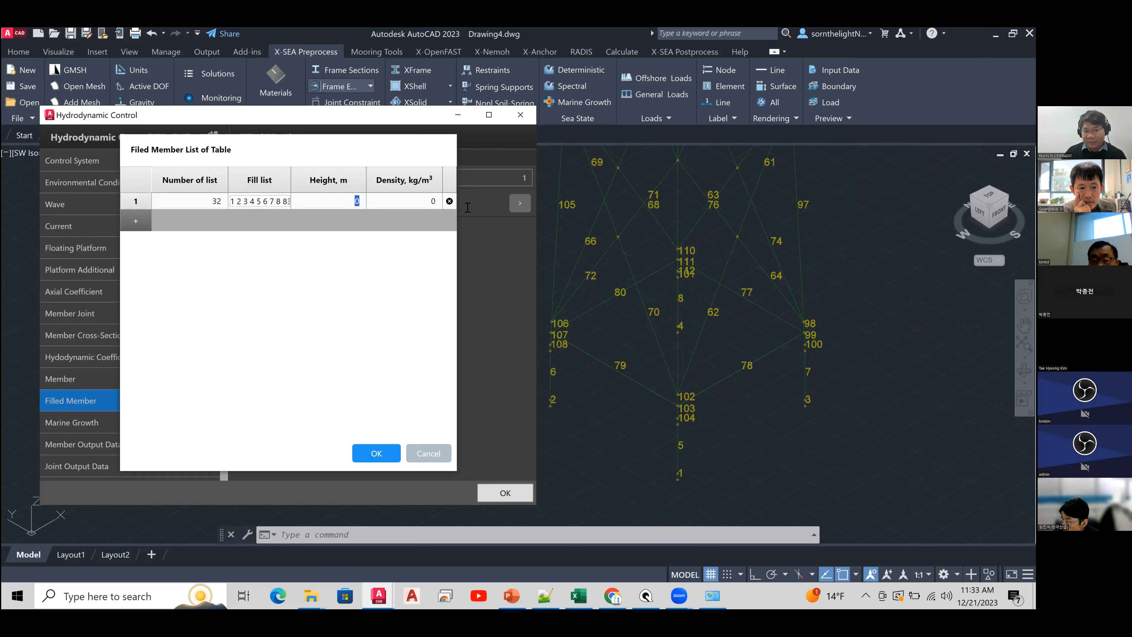
pyautogui.write('00')
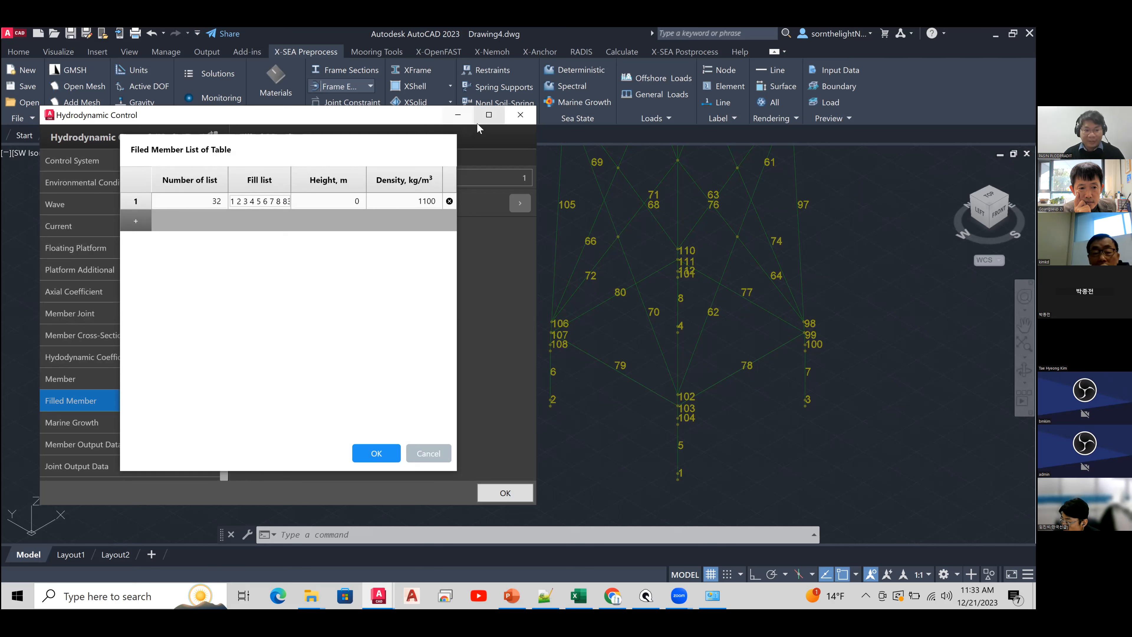
pyautogui.click(379, 453)
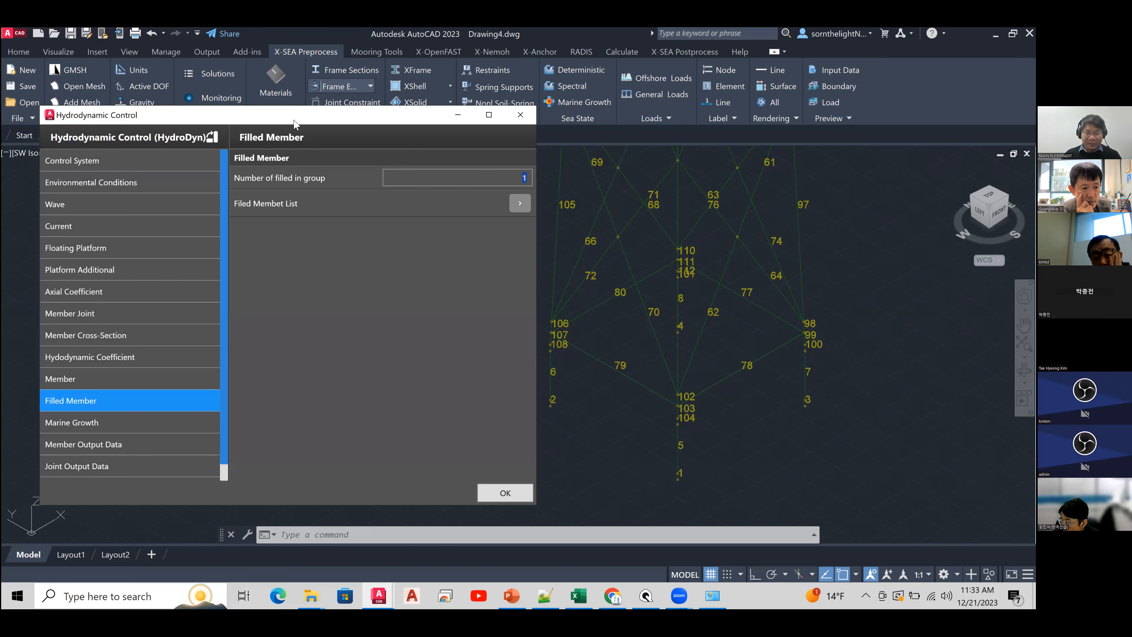
pyautogui.moveTo(313, 115); pyautogui.dragTo(350, 116)
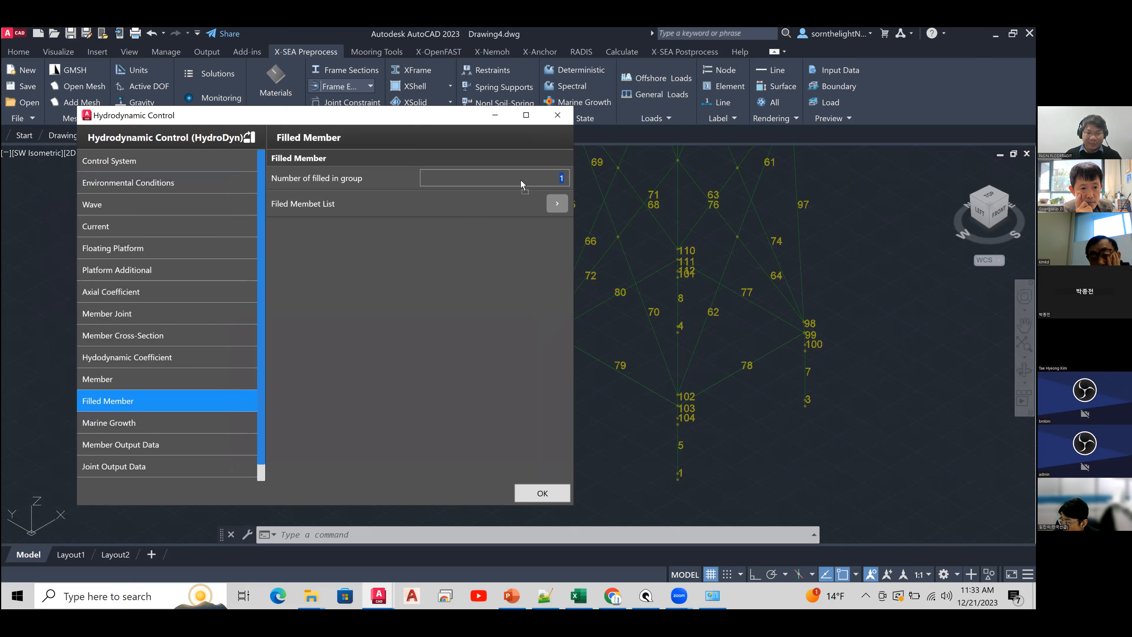
pyautogui.click(532, 177)
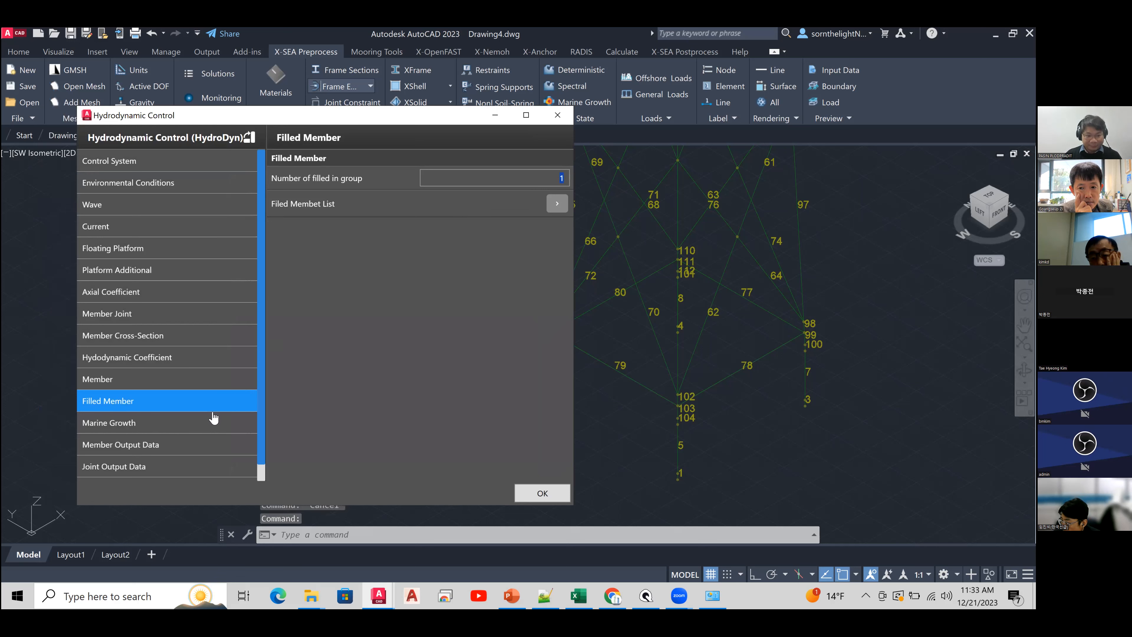
# - Add a second row to the marine growth table and set the two depths to -2 m and -40 m
pyautogui.click(212, 423)
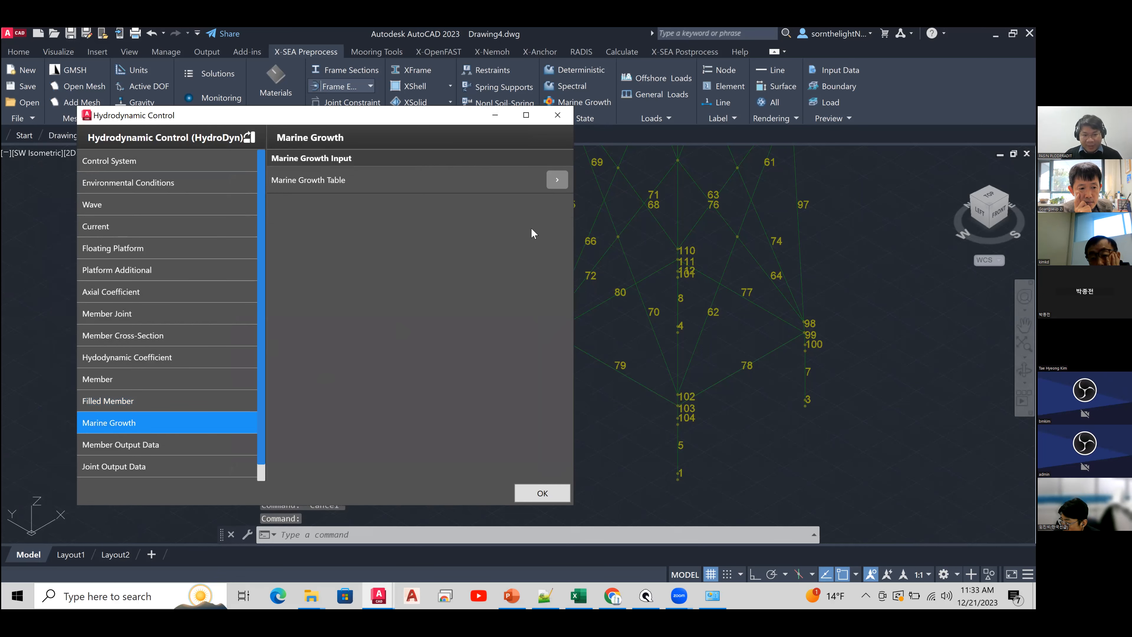
pyautogui.click(557, 180)
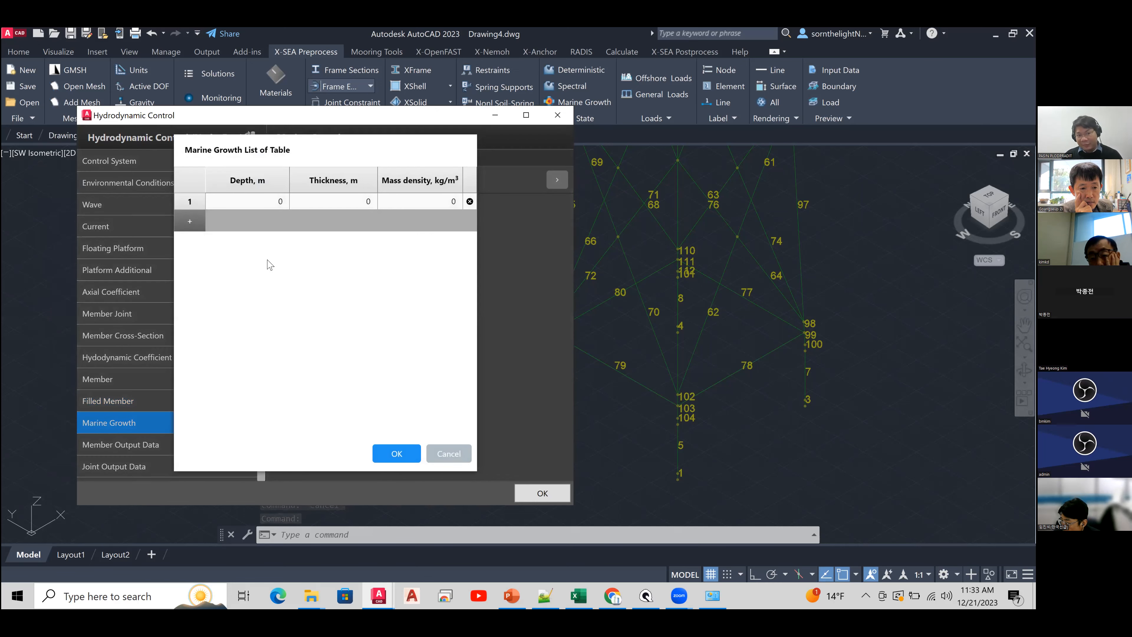
pyautogui.click(190, 218)
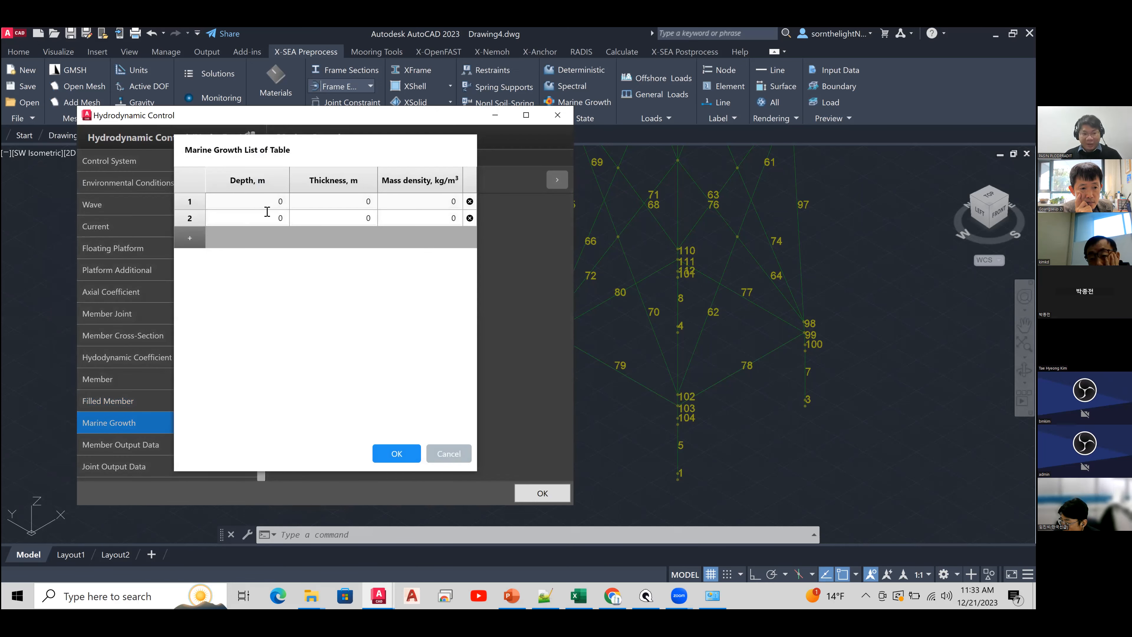
pyautogui.click(307, 198)
pyautogui.write('-2')
pyautogui.click(287, 218)
pyautogui.press('BackSpace')
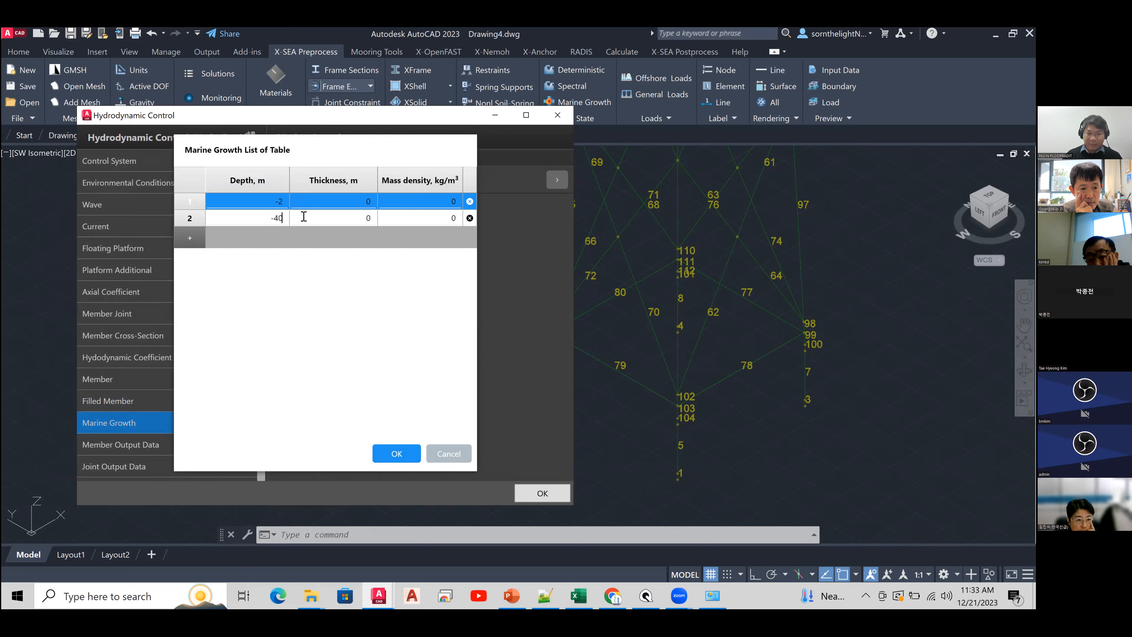
# - Set the marine growth thickness to 0.1 m in both rows
pyautogui.click(316, 214)
pyautogui.click(369, 201)
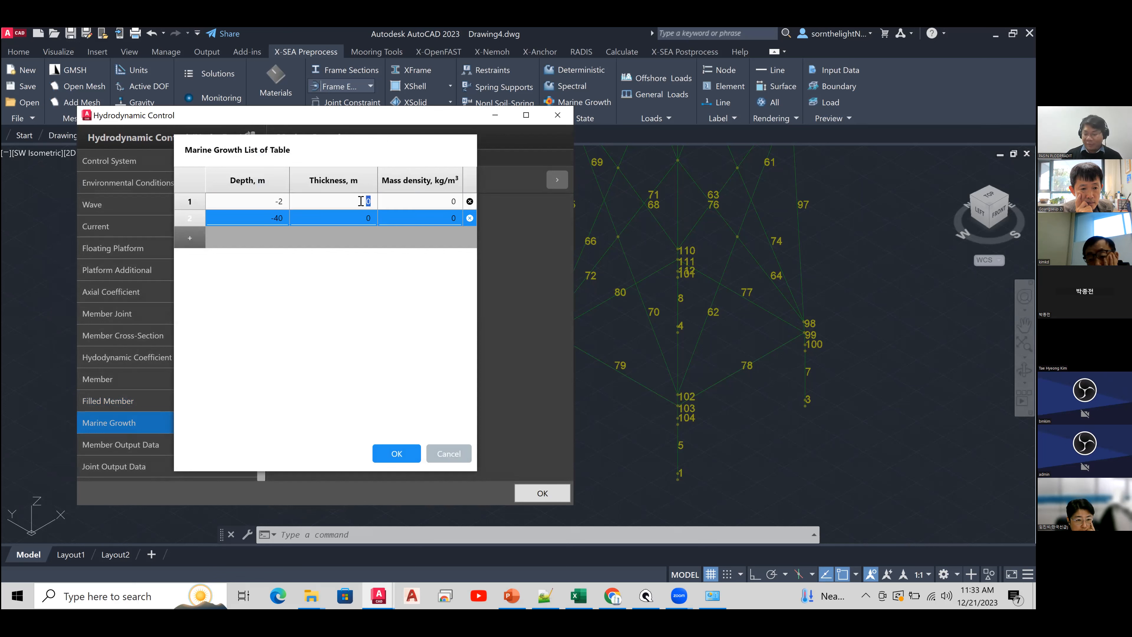
pyautogui.write('0')
pyautogui.click(360, 211)
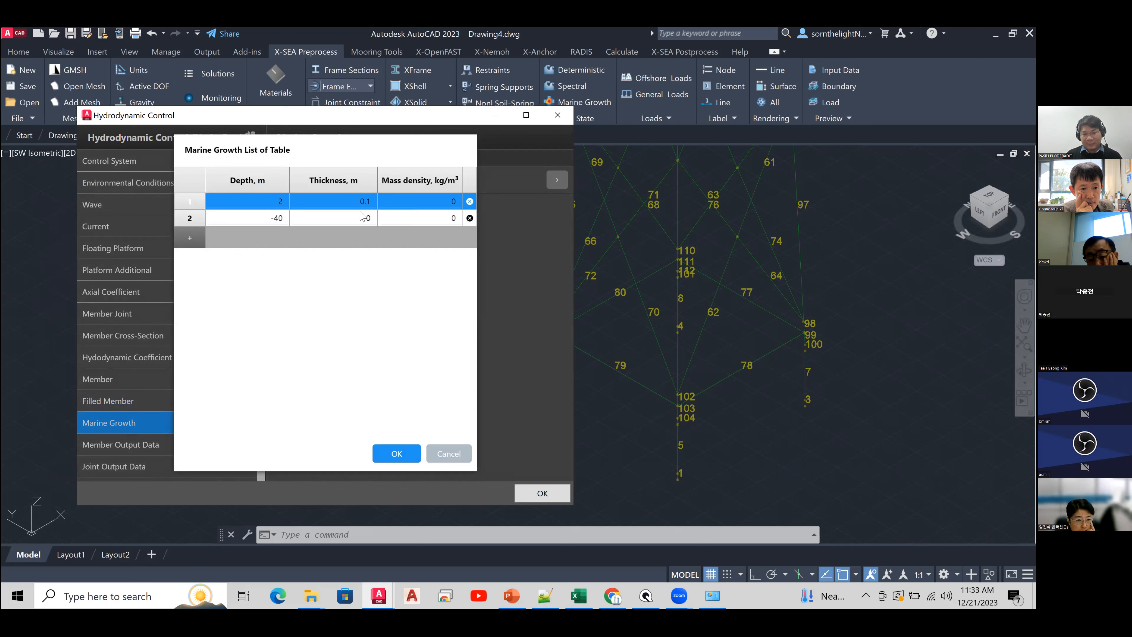
pyautogui.write('0.1')
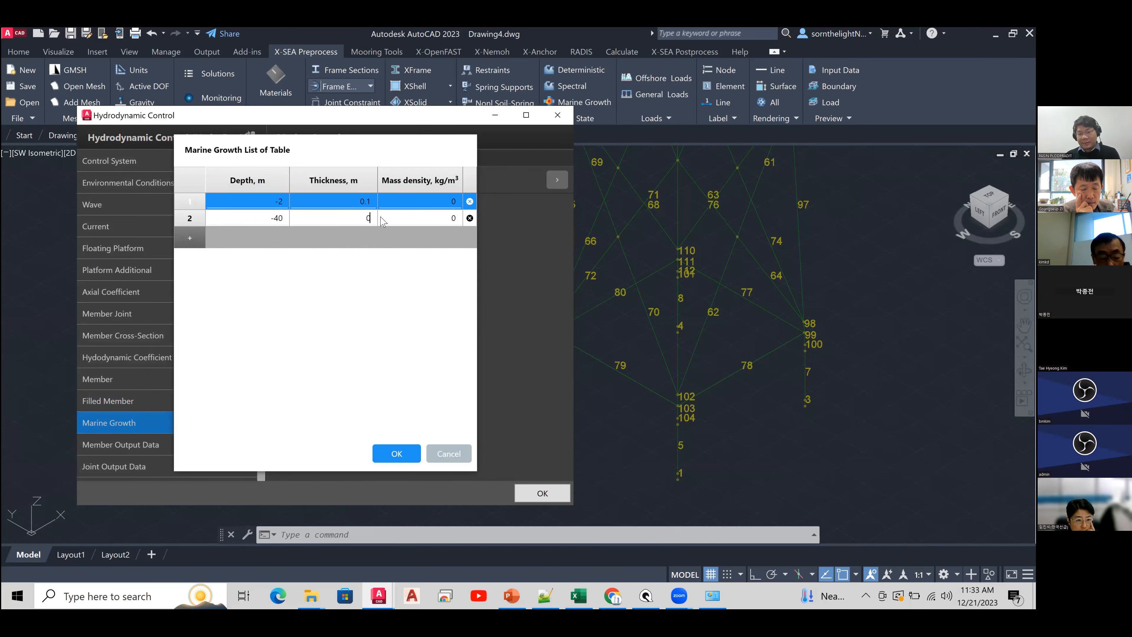
# - Set the marine growth mass density to 1100 kg/m³ in both rows and accept the table
pyautogui.click(427, 201)
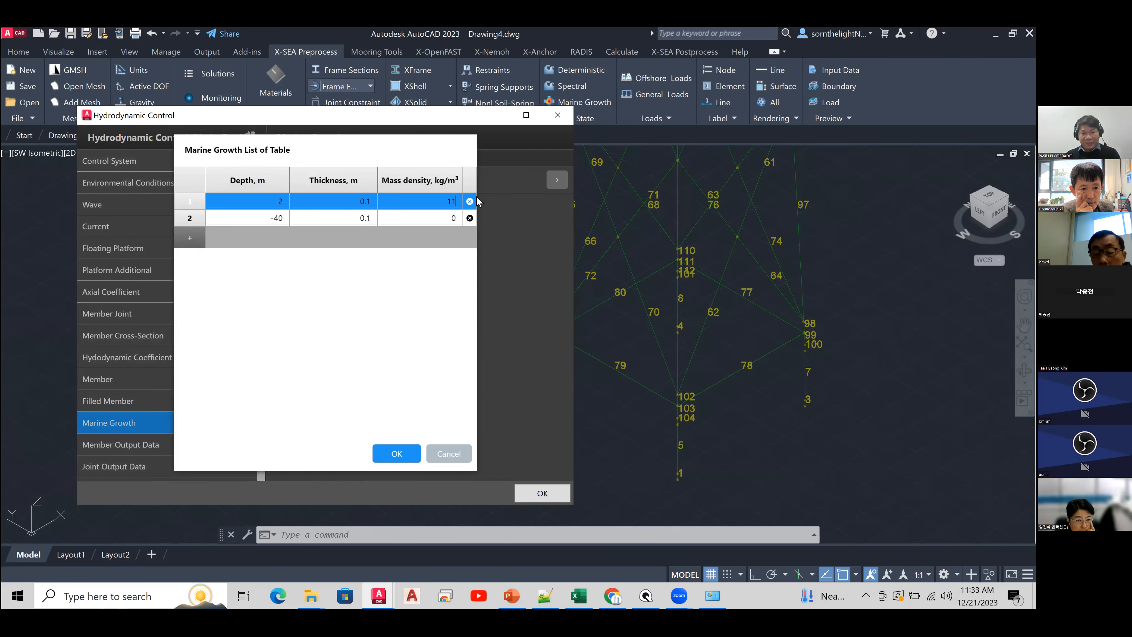
pyautogui.click(450, 215)
pyautogui.write('100')
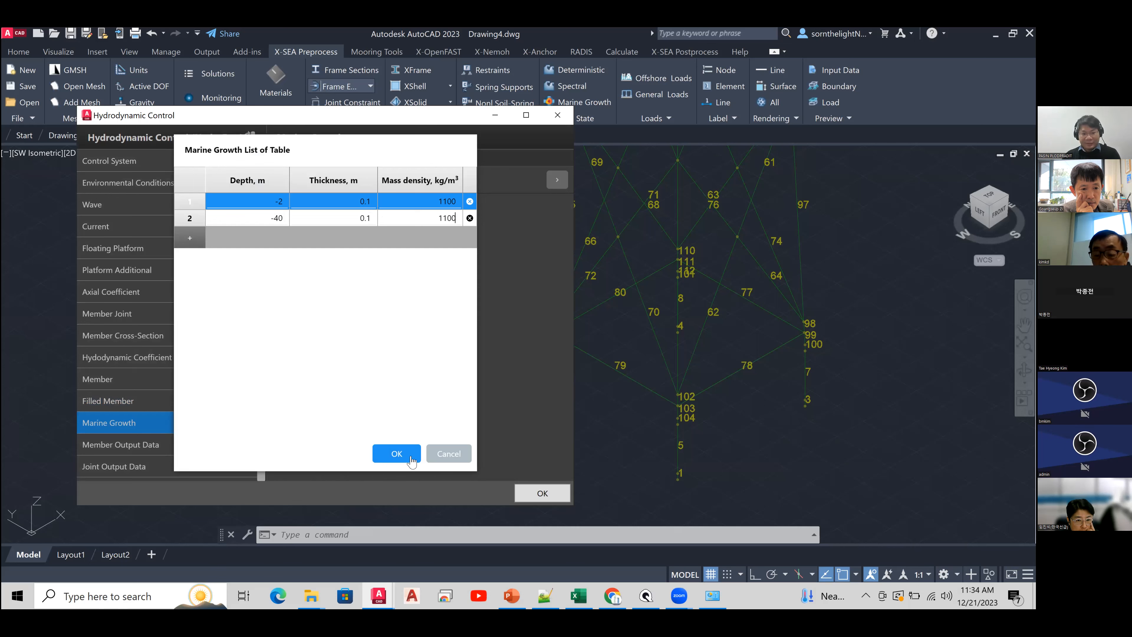
pyautogui.click(397, 454)
# - Check the Member Output Data and Joint Output Data settings, and open the table of the Output List category
pyautogui.scroll(-1, 177, 424)
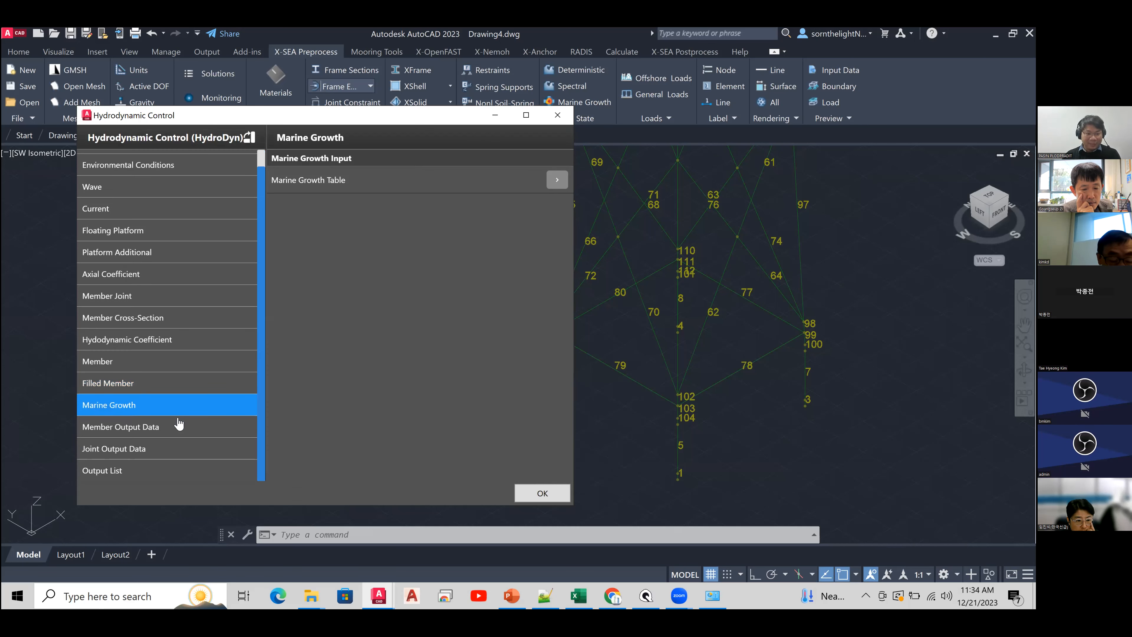
pyautogui.click(176, 432)
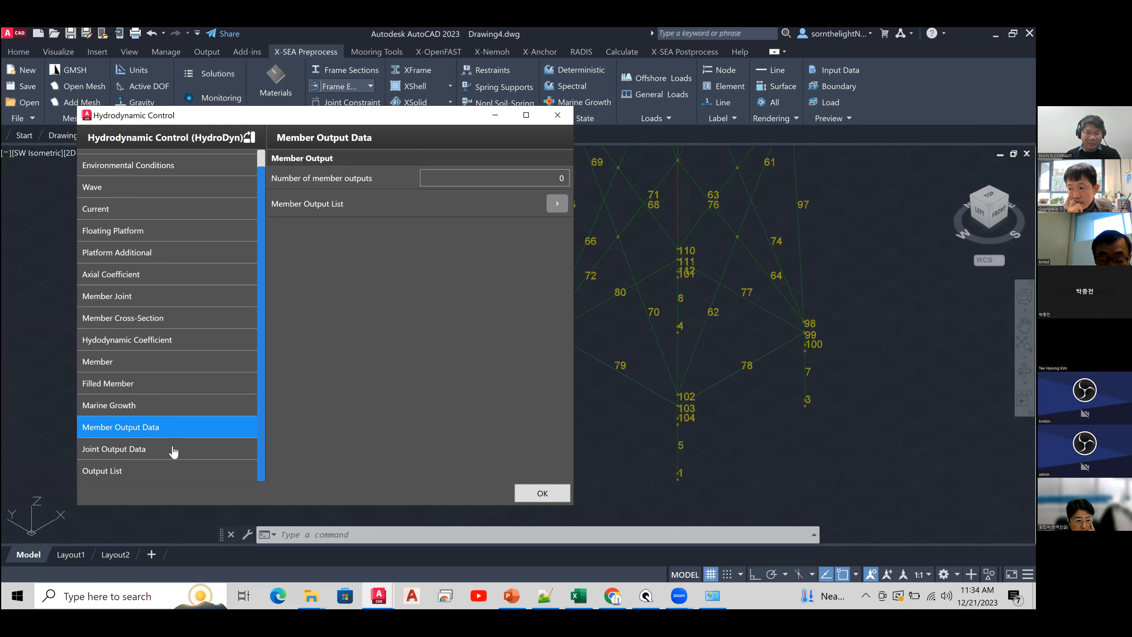
pyautogui.click(174, 455)
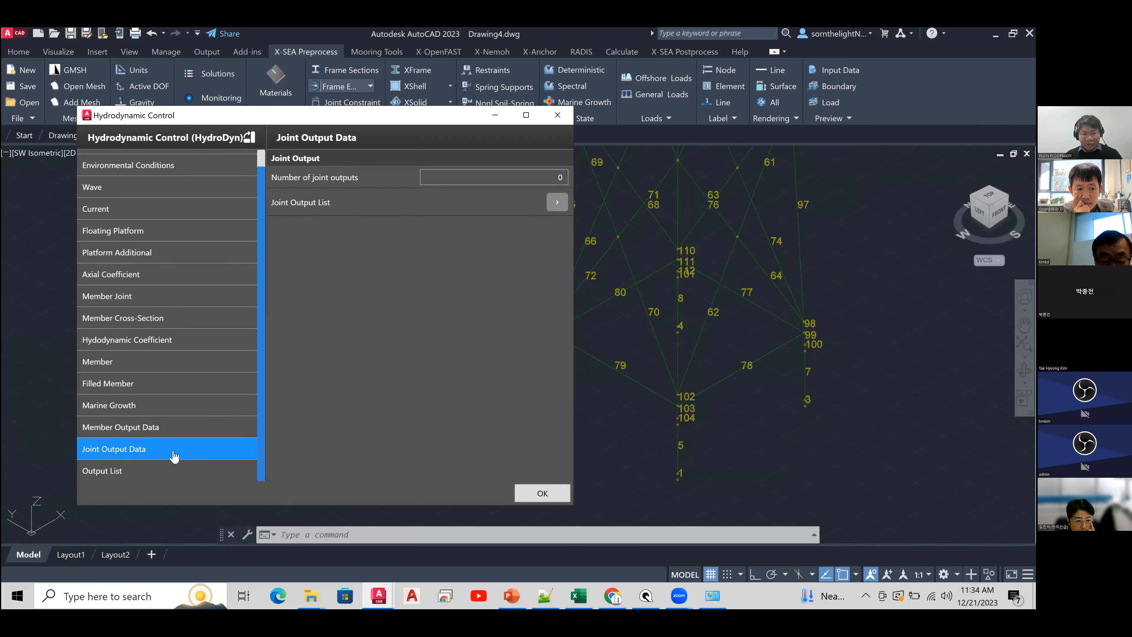
pyautogui.click(164, 473)
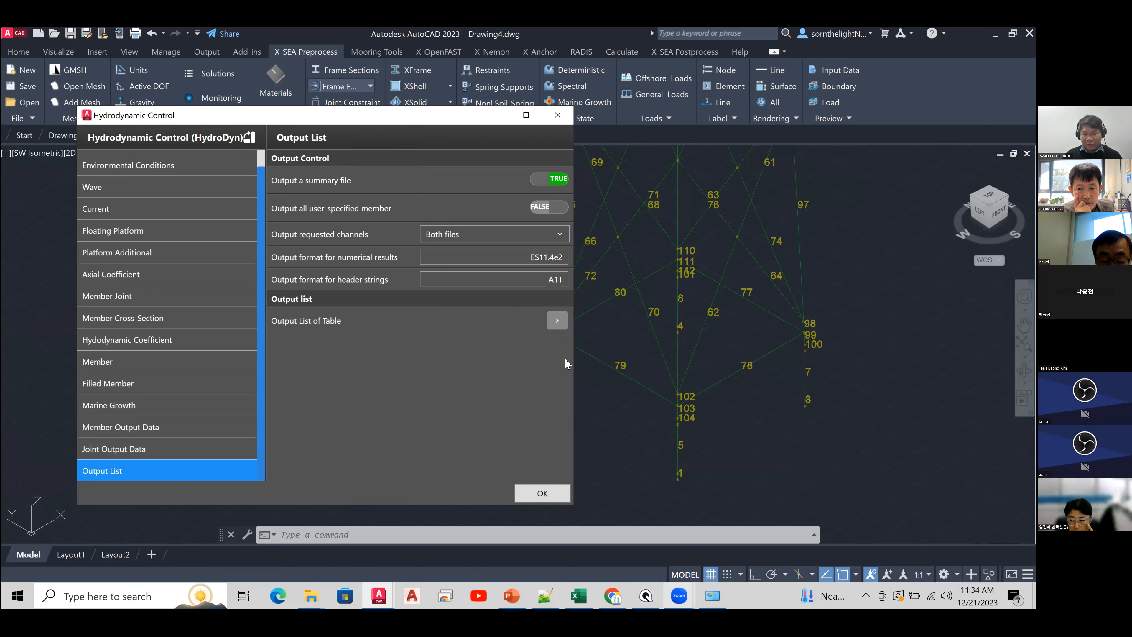
pyautogui.click(557, 320)
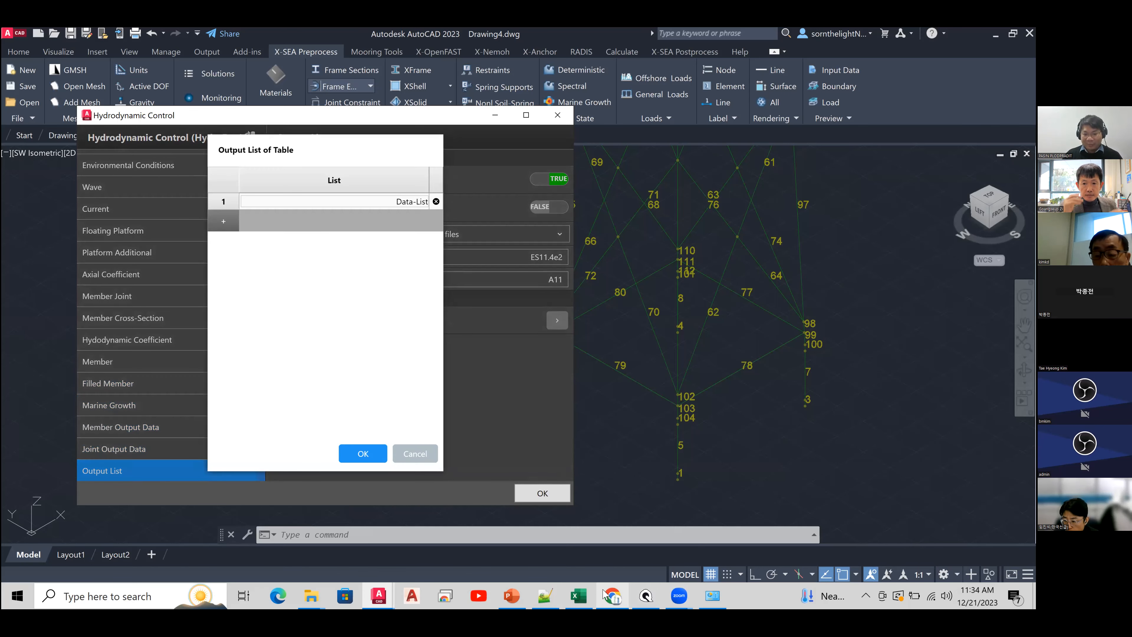
# - Switch to the tutorial manual in Chrome, find section 3.5.11 Output List and select the output name Wave1Elev
pyautogui.click(603, 589)
pyautogui.scroll(-15, 569, 357)
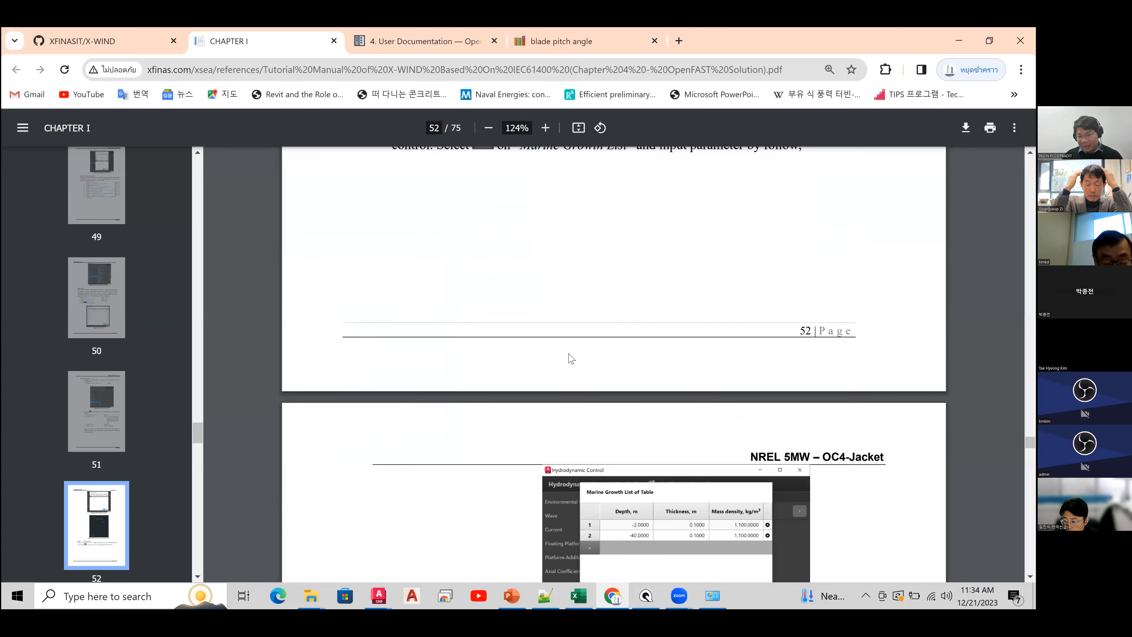
pyautogui.keyDown('ctrl'); pyautogui.scroll(-2, 567, 352); pyautogui.keyUp('ctrl')
pyautogui.scroll(-10, 570, 357)
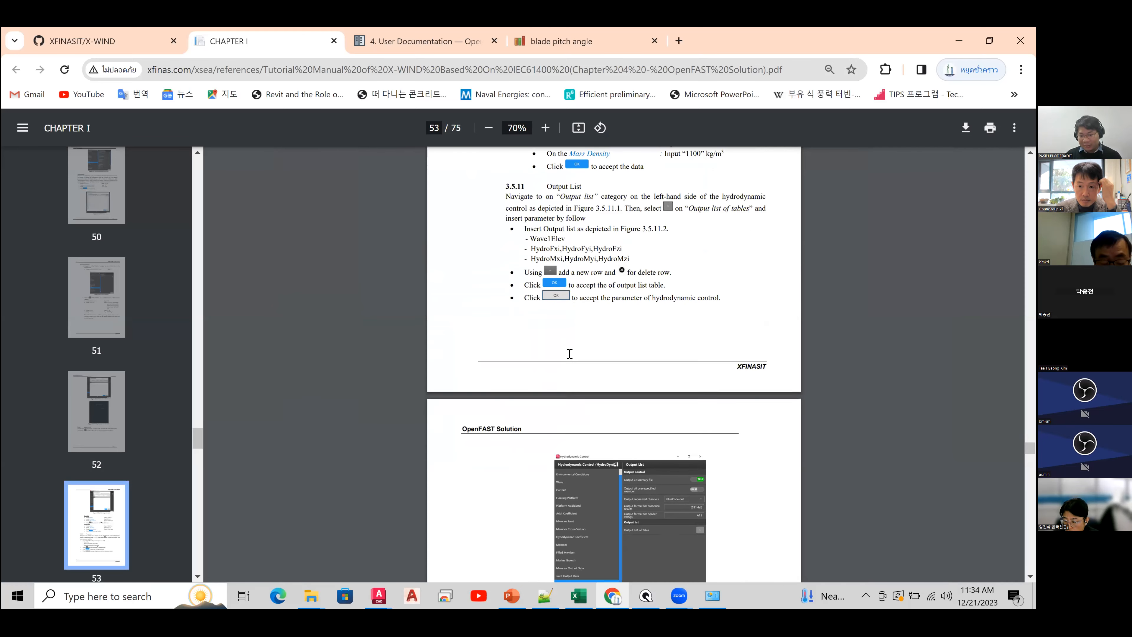
pyautogui.keyDown('ctrl'); pyautogui.scroll(3, 575, 362); pyautogui.keyUp('ctrl')
pyautogui.scroll(10, 575, 362)
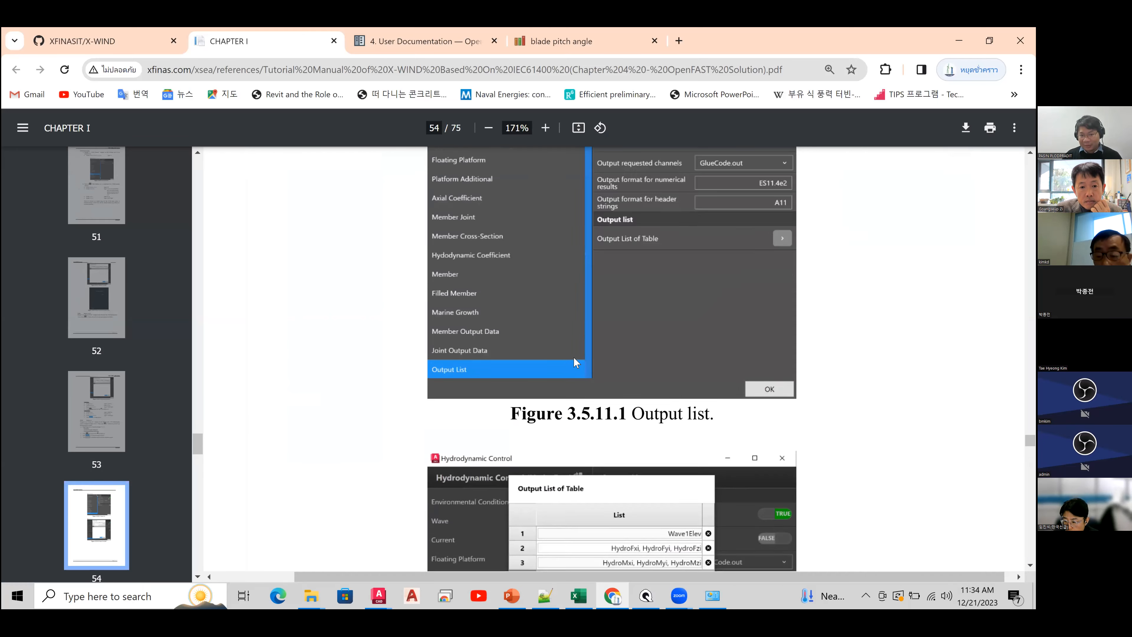
pyautogui.scroll(6, 575, 362)
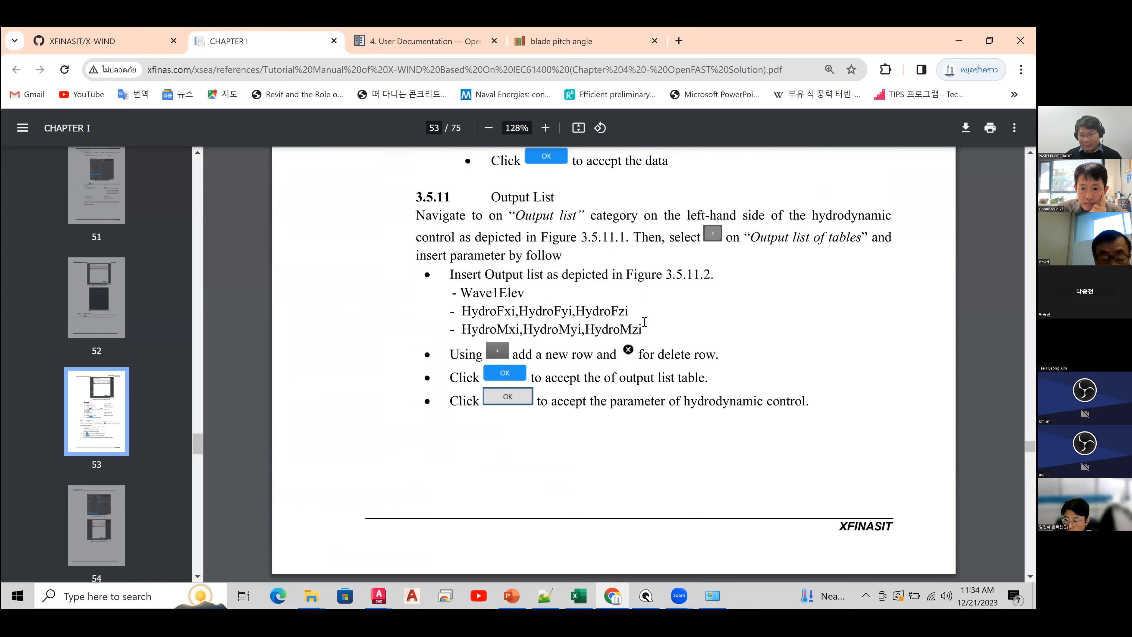
pyautogui.moveTo(467, 293); pyautogui.dragTo(530, 293)
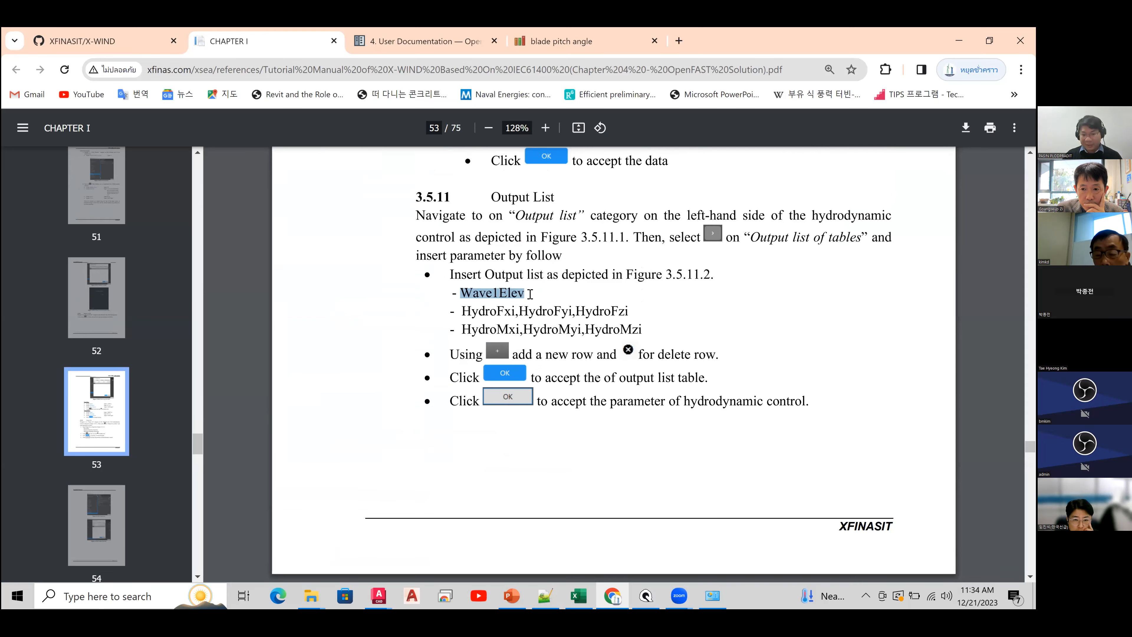
# - Try to paste the manual's HydroFxi, HydroFyi and HydroFzi output names into the Output List table, cancel it and accept the hydrodynamic control
pyautogui.moveTo(462, 311)
pyautogui.mouseDown()
pyautogui.moveTo(625, 312)
pyautogui.moveTo(508, 298)
pyautogui.moveTo(472, 311)
pyautogui.mouseUp()
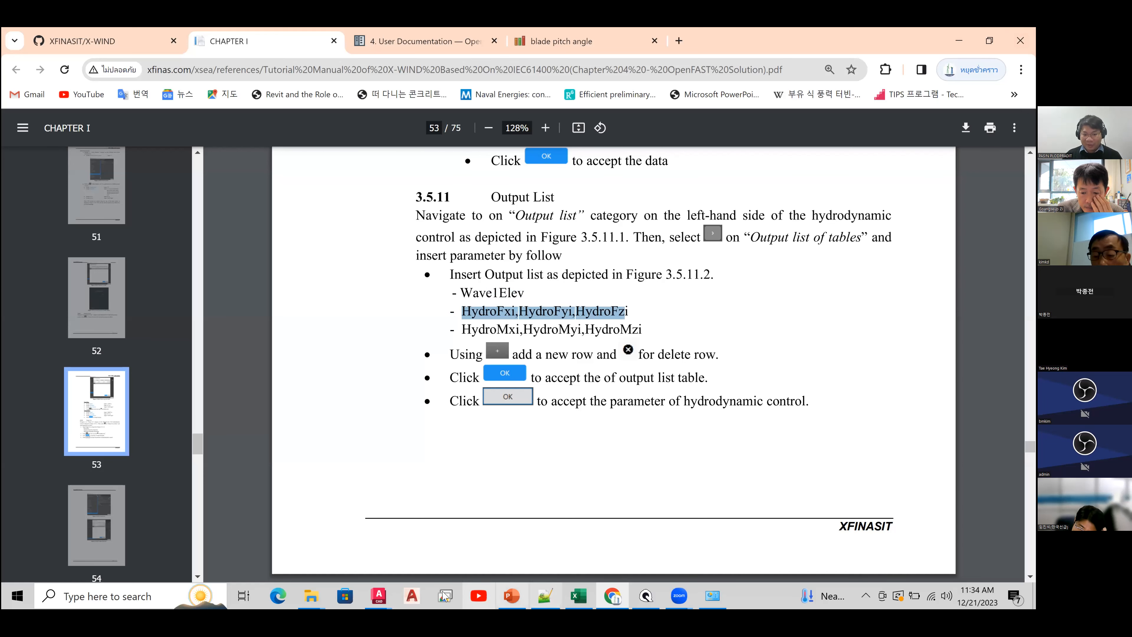
pyautogui.click(377, 594)
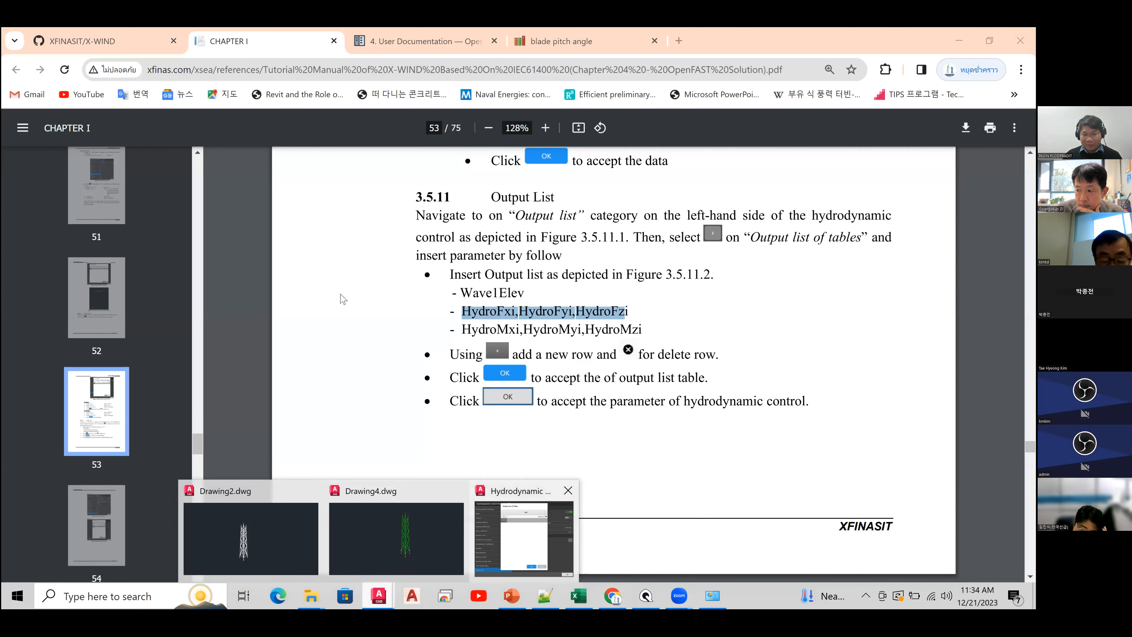
pyautogui.click(524, 538)
pyautogui.hotkey('ctrl', 'v')
pyautogui.click(365, 374)
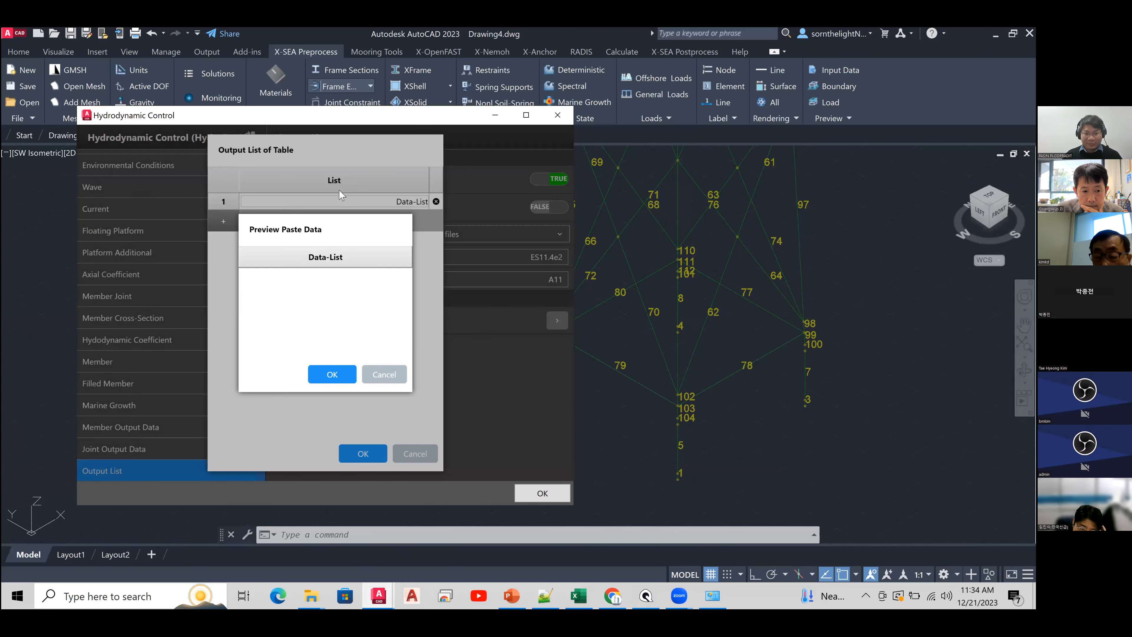
pyautogui.click(385, 376)
pyautogui.click(417, 449)
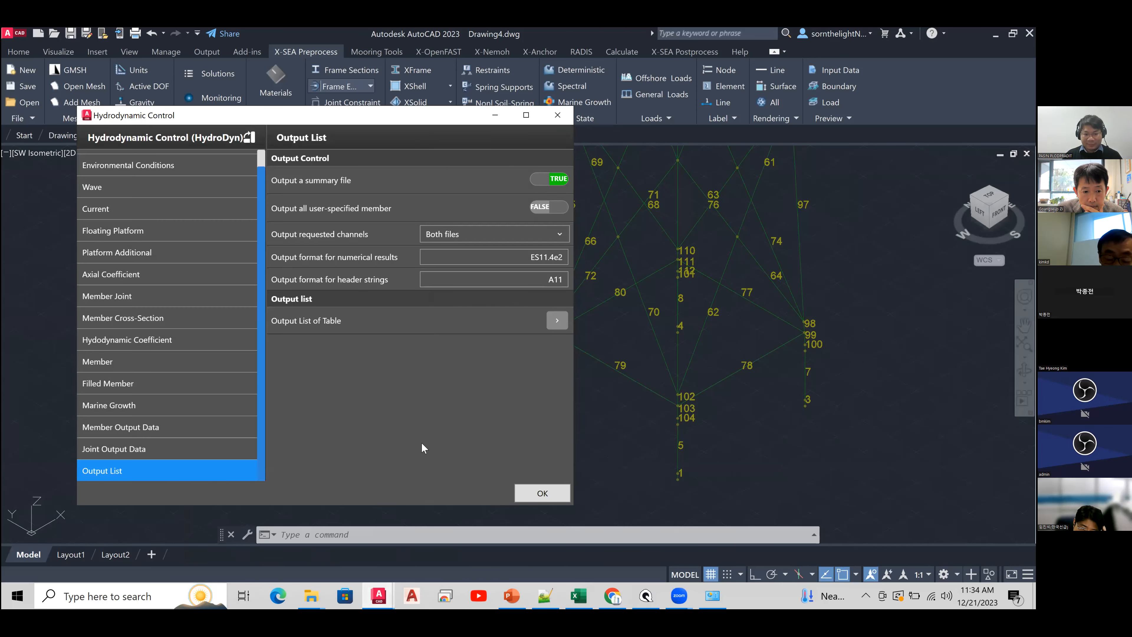
pyautogui.click(543, 493)
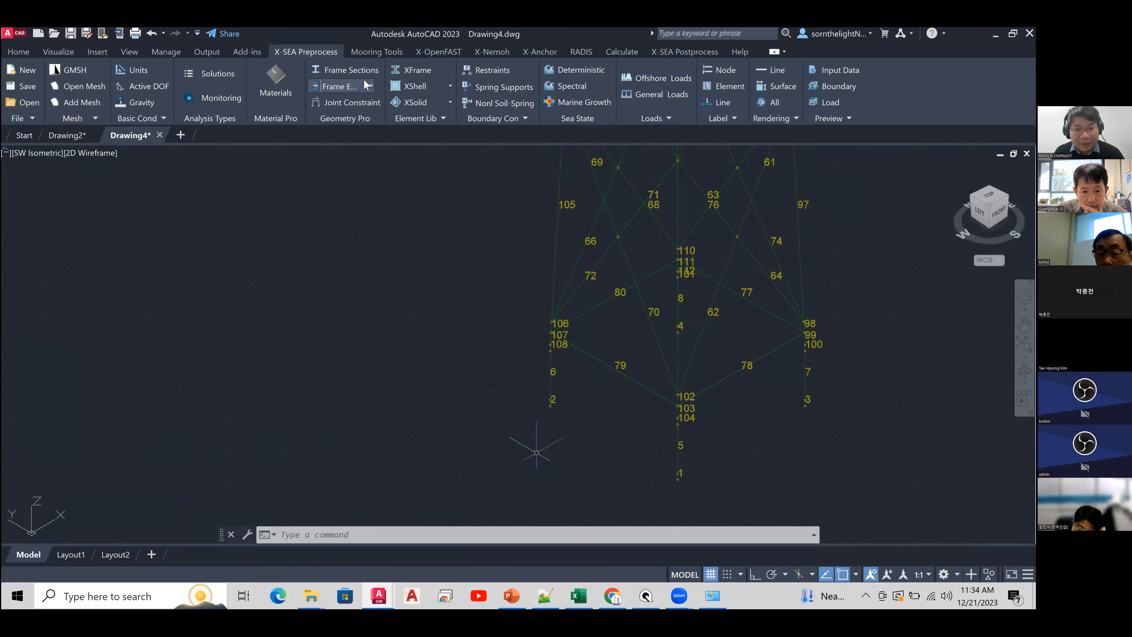
# - Open the Operational Control (ServoDyn), enable Echo Input Data and set the Pitch Control Mode to Bladed-Style DLL
pyautogui.click(455, 53)
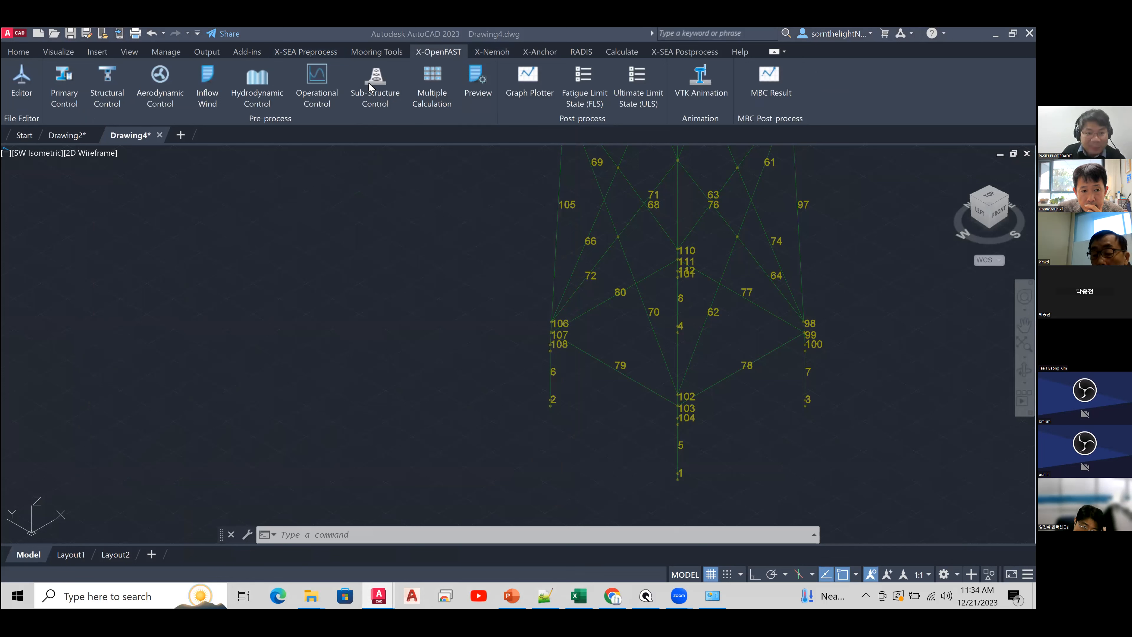
pyautogui.click(339, 78)
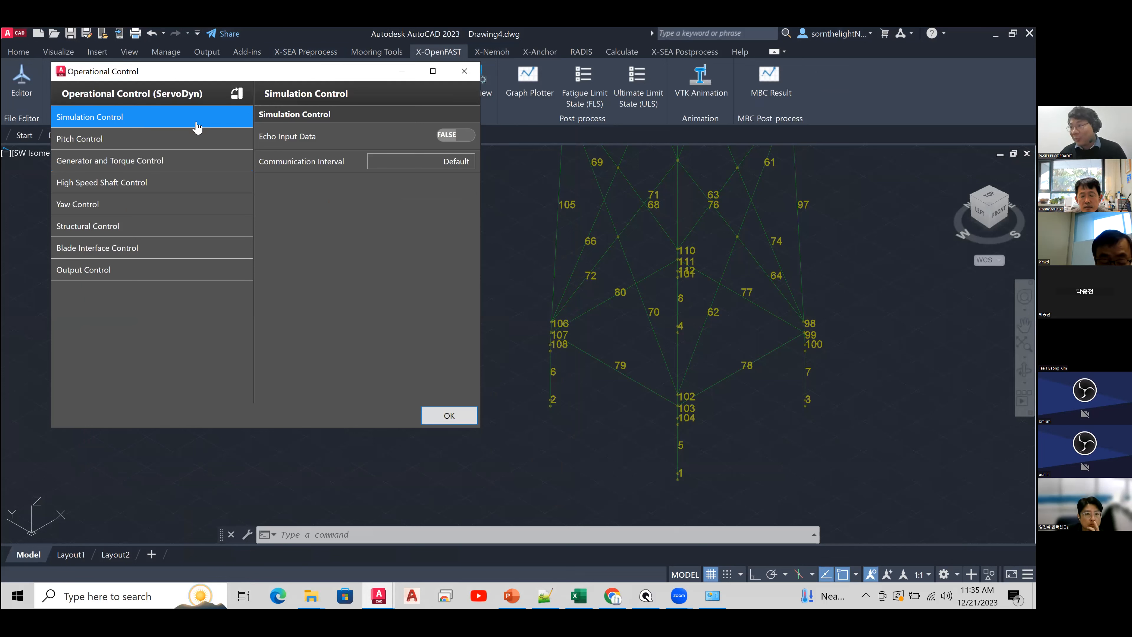
pyautogui.click(453, 141)
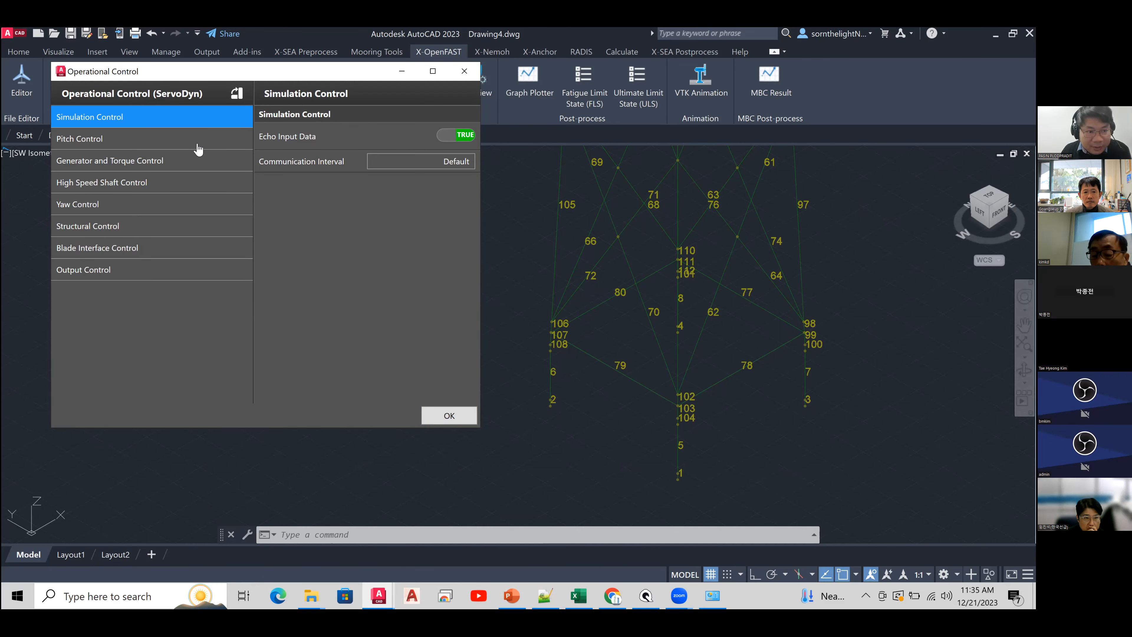
pyautogui.click(197, 144)
pyautogui.click(400, 140)
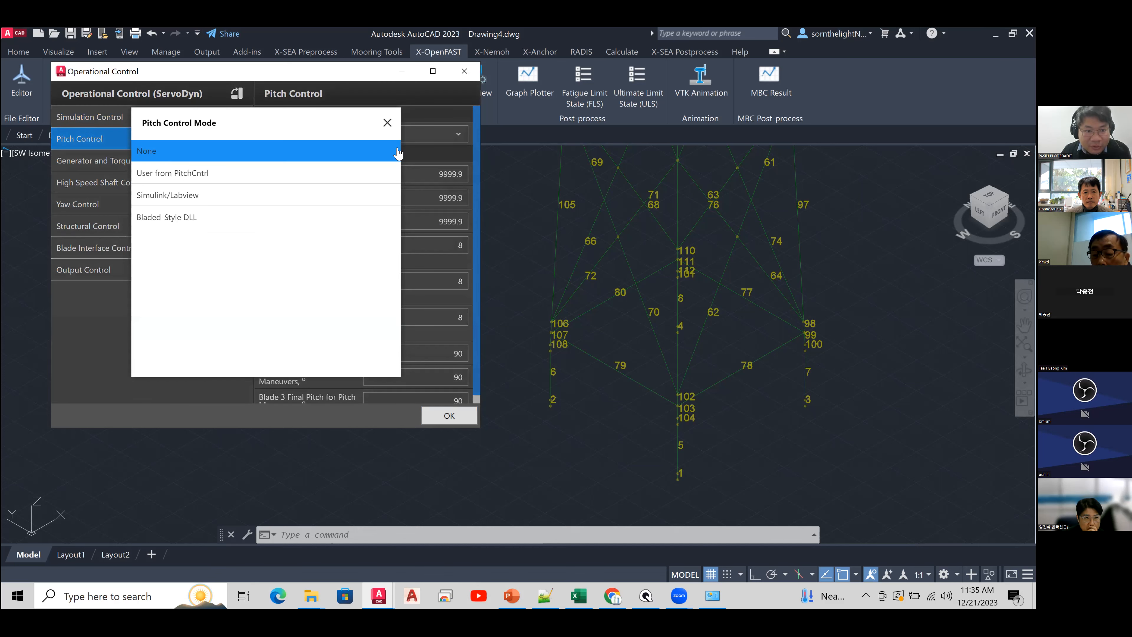
pyautogui.click(350, 221)
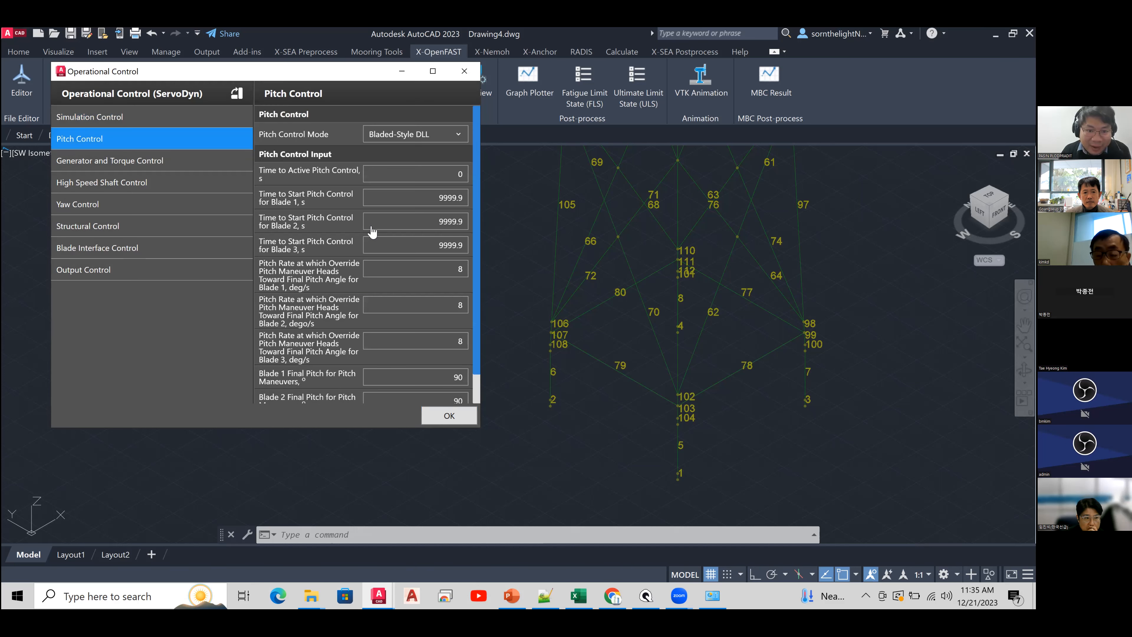
pyautogui.scroll(-1, 372, 225)
pyautogui.scroll(1, 372, 225)
pyautogui.scroll(-1, 372, 225)
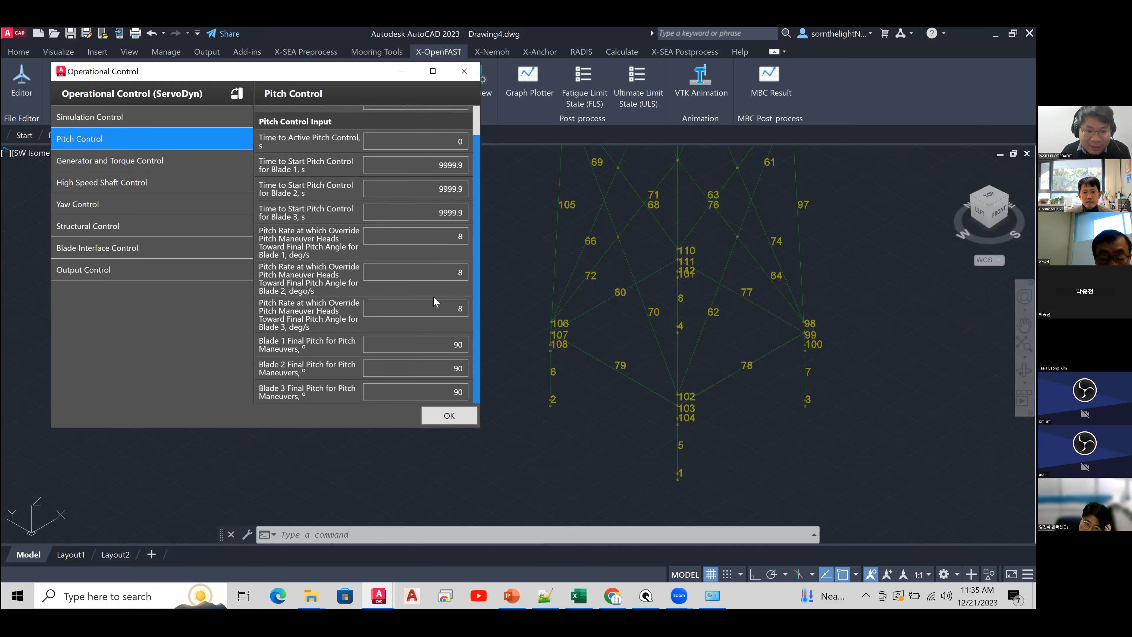
pyautogui.scroll(1, 345, 269)
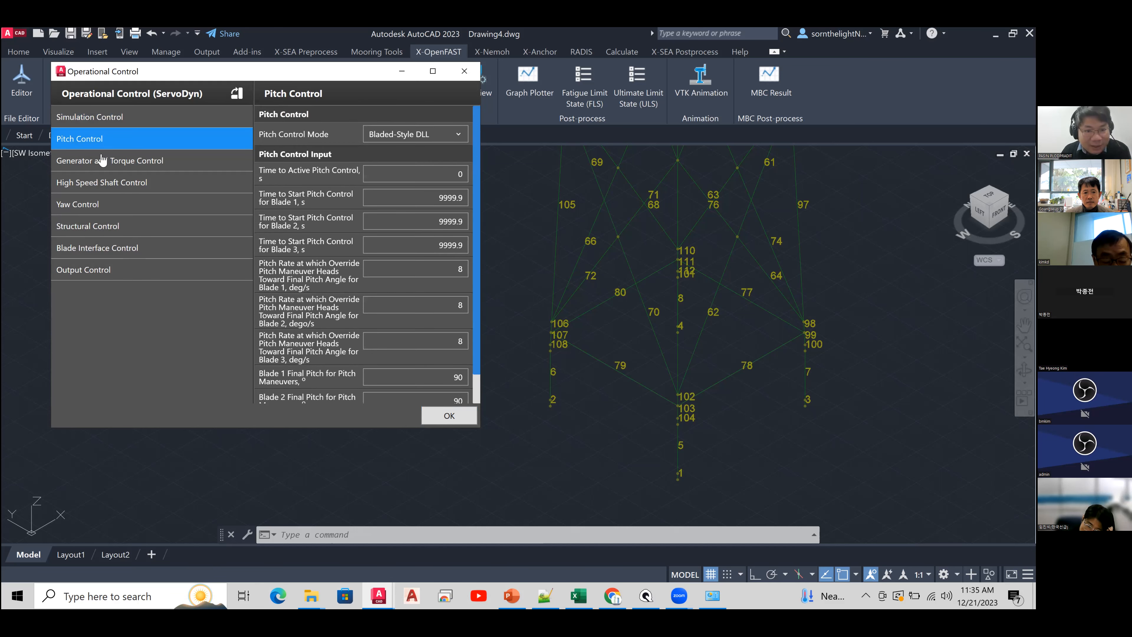
# - Review the ServoDyn settings from Generator and Torque Control through Output Control, and close the Operational Control without accepting
pyautogui.click(186, 163)
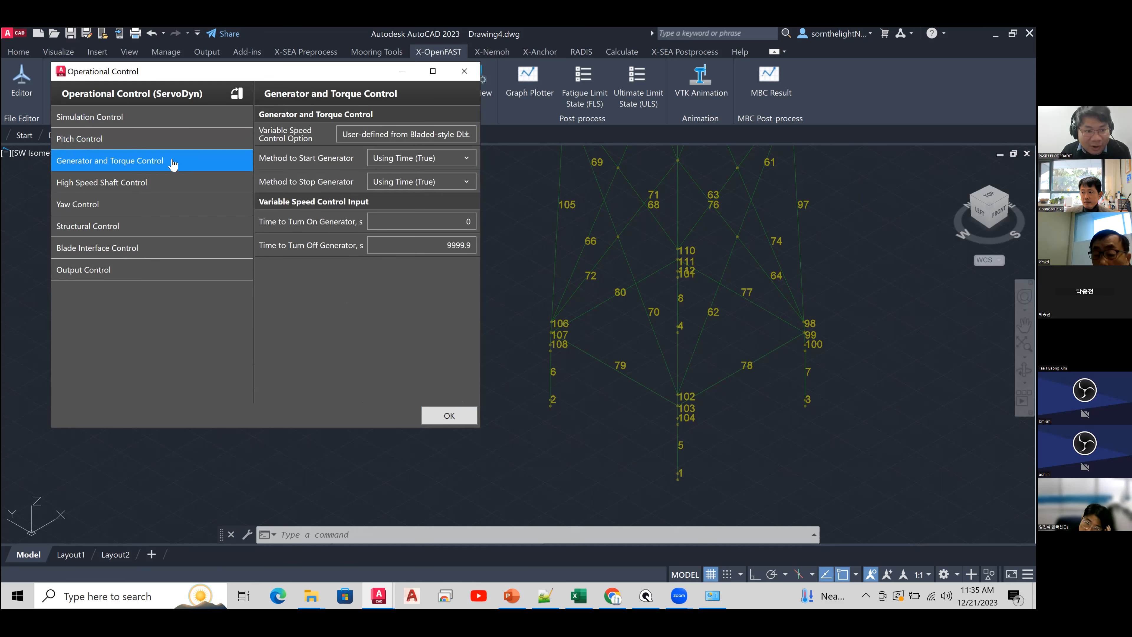
pyautogui.click(212, 192)
pyautogui.click(209, 209)
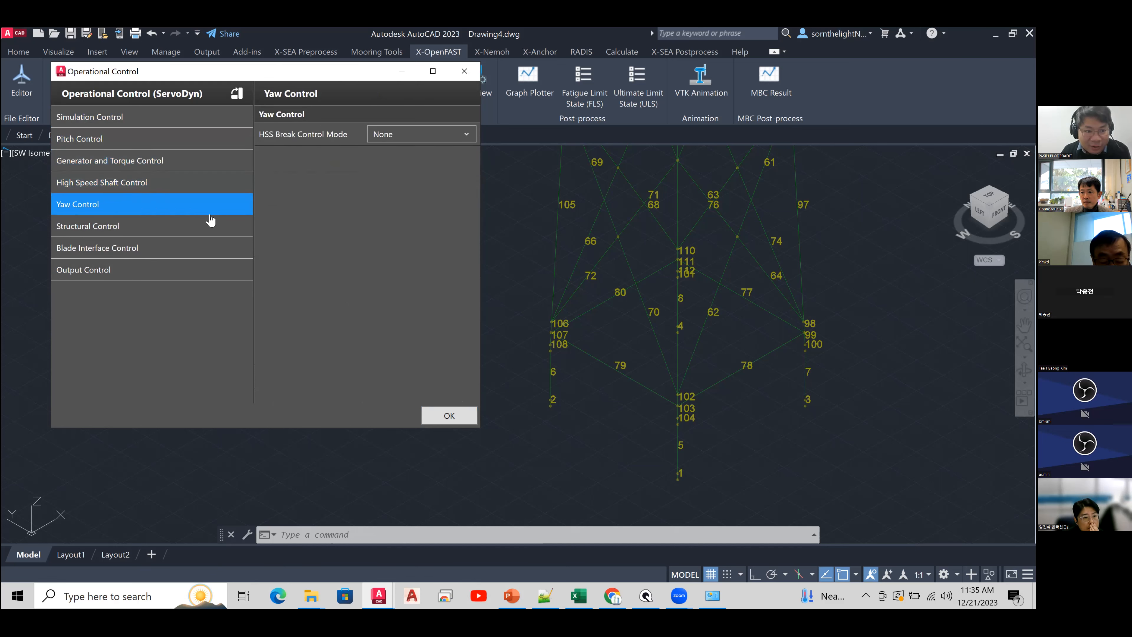
pyautogui.click(208, 237)
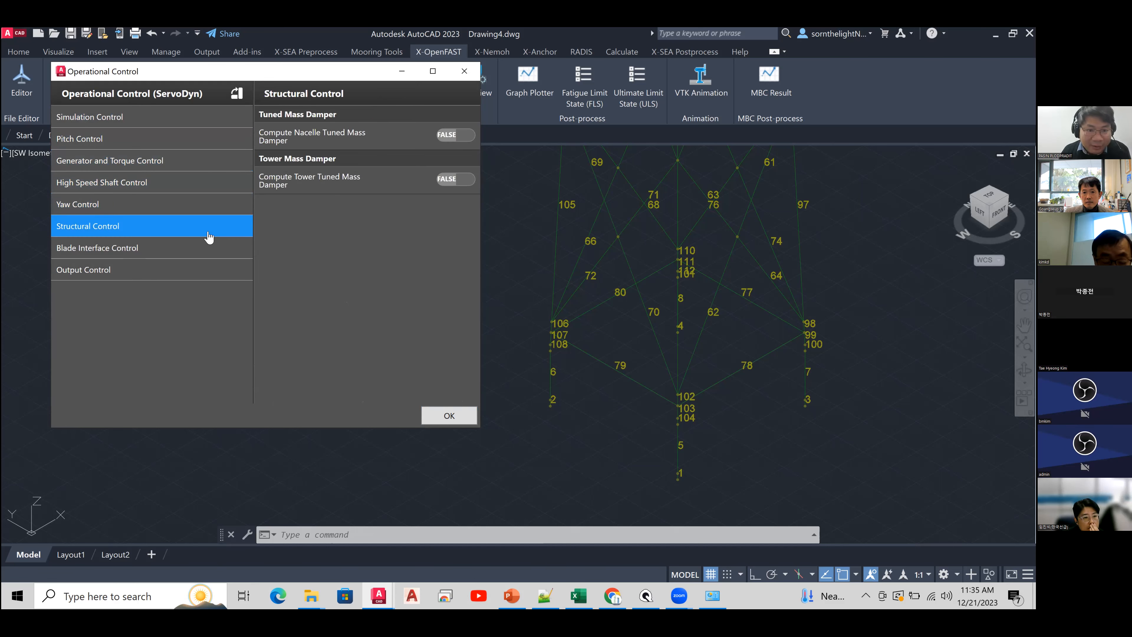
pyautogui.click(203, 253)
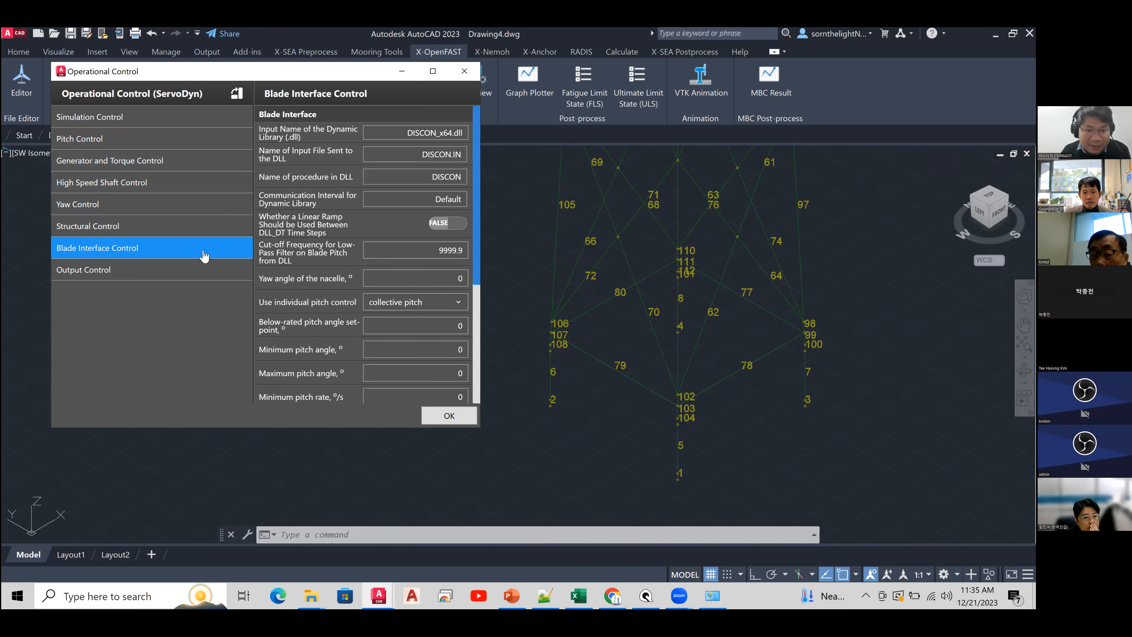
pyautogui.moveTo(476, 195)
pyautogui.mouseDown()
pyautogui.moveTo(479, 233)
pyautogui.moveTo(478, 192)
pyautogui.mouseUp()
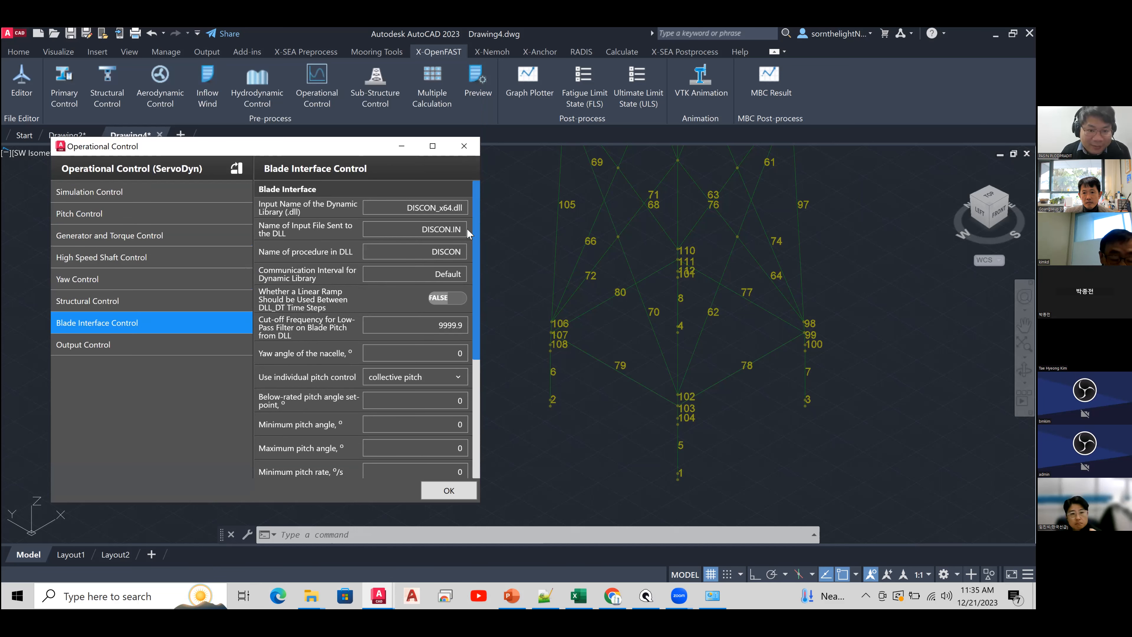
pyautogui.click(167, 352)
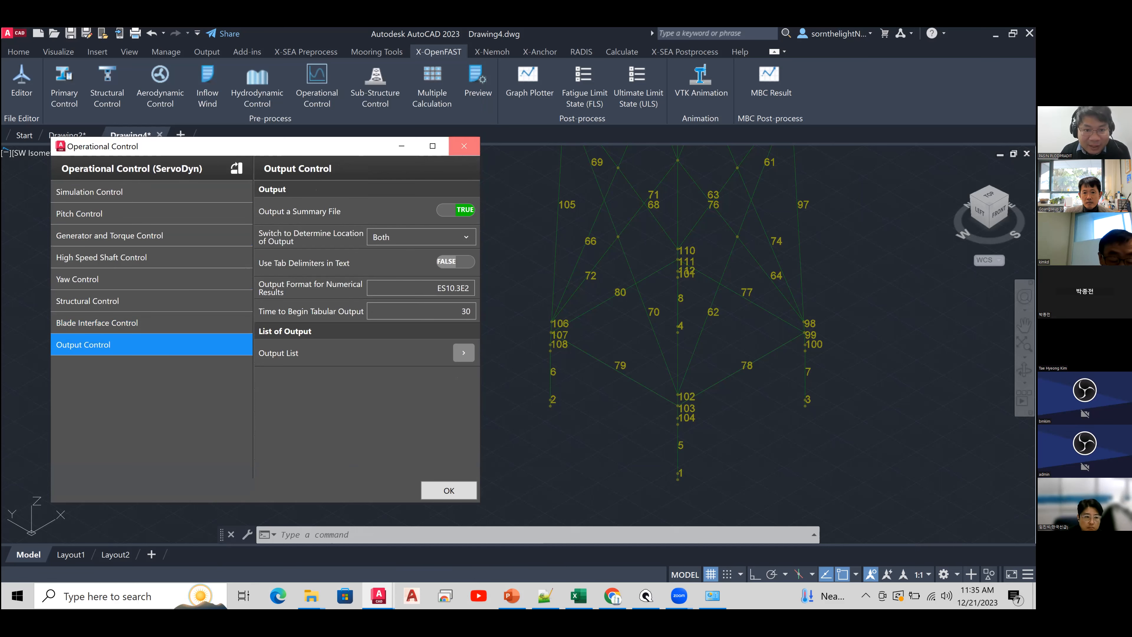
pyautogui.click(467, 150)
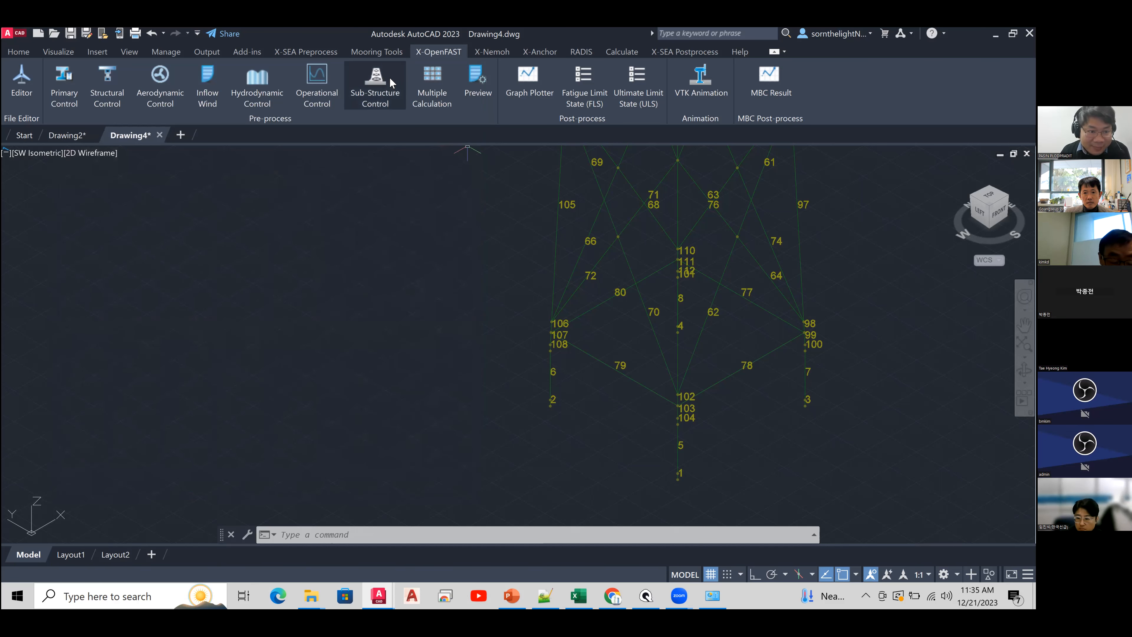
# - Open the Substructure Control (SubDyn) and set its integration method to Adams-Bashforth Modify 4
pyautogui.click(392, 83)
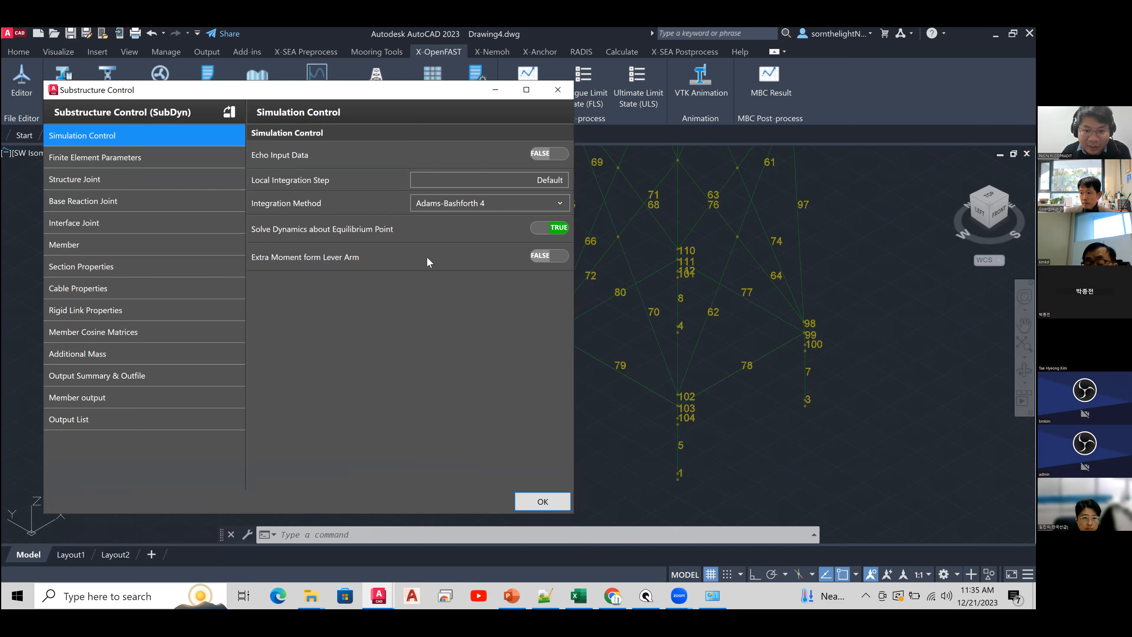
pyautogui.click(456, 209)
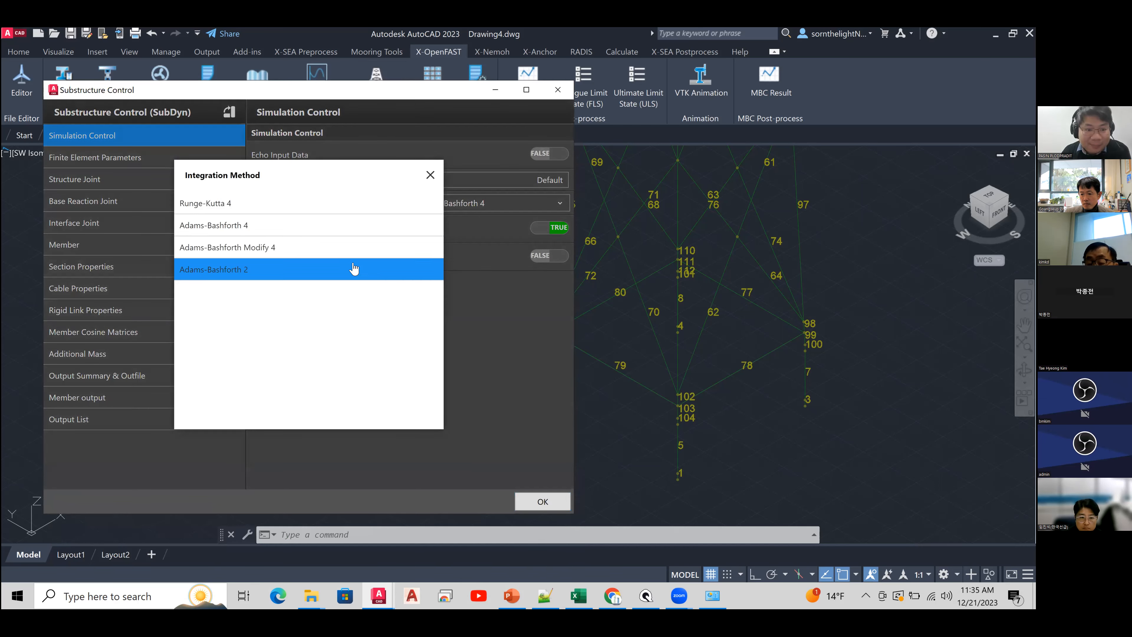
pyautogui.click(363, 249)
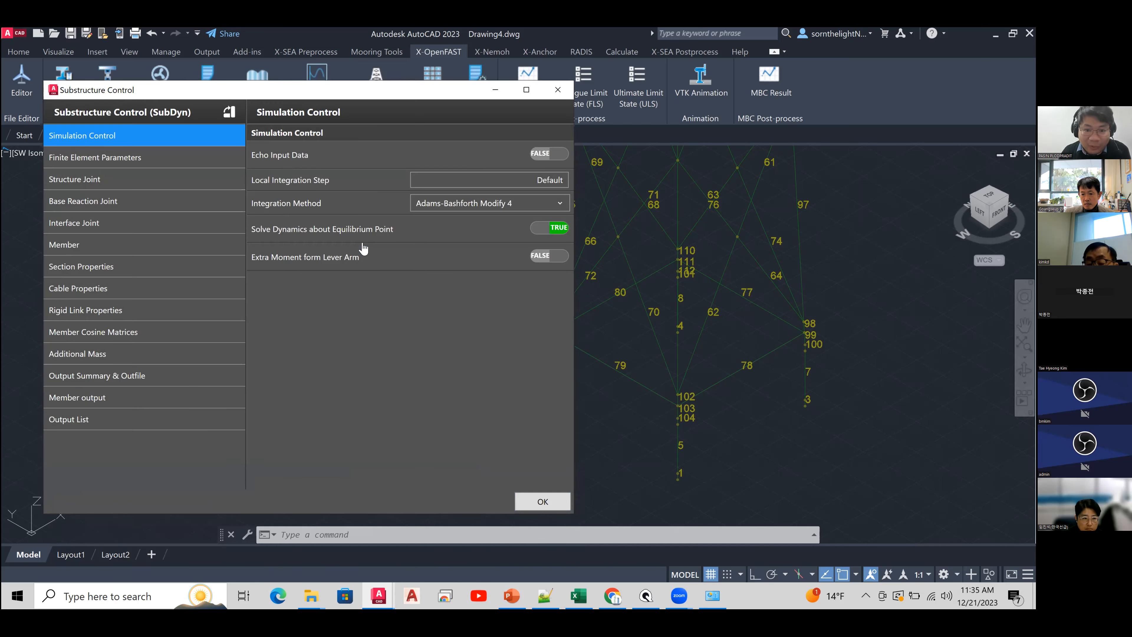
# - In the Finite Element Parameters, set the number of sub-elements per member to 1 and enable the C-B reduction
pyautogui.click(201, 166)
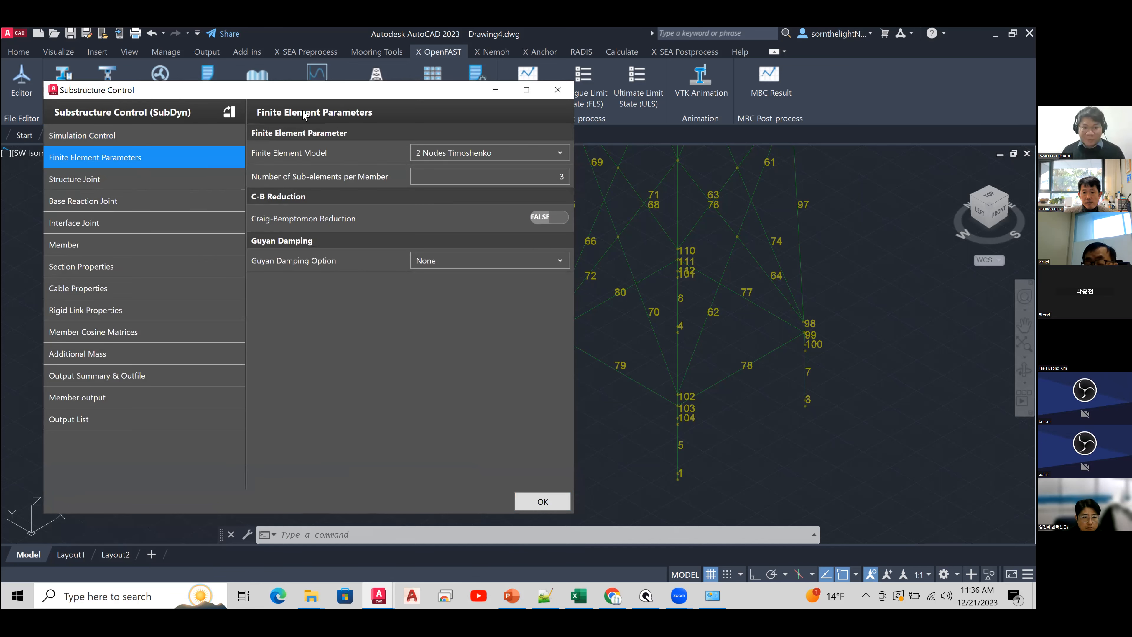
pyautogui.moveTo(283, 91); pyautogui.dragTo(279, 126)
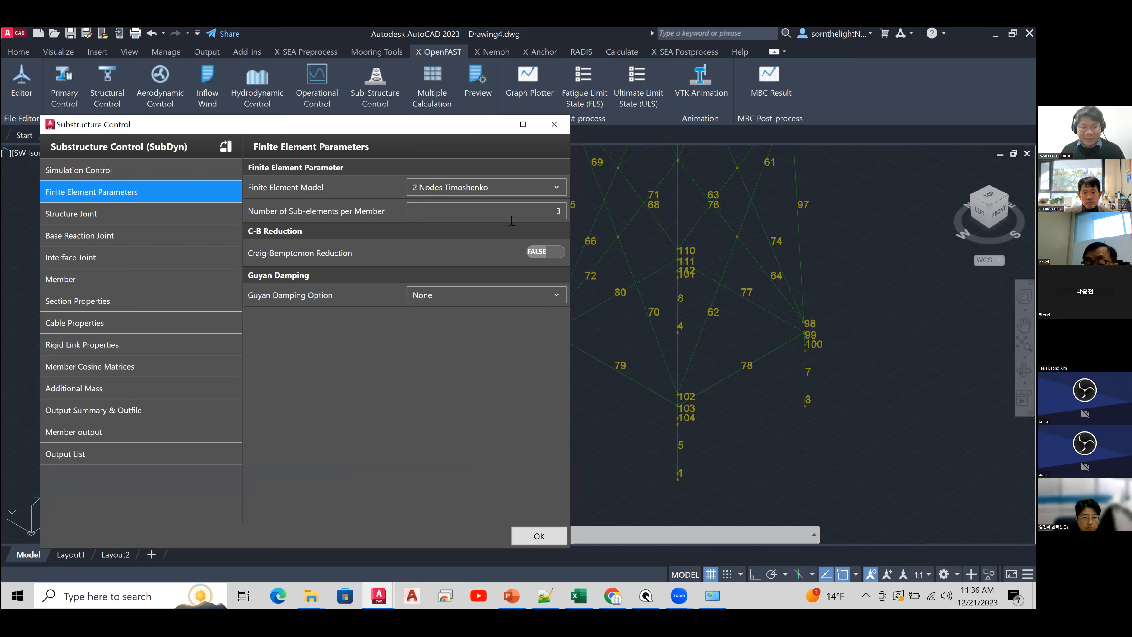
pyautogui.write('1')
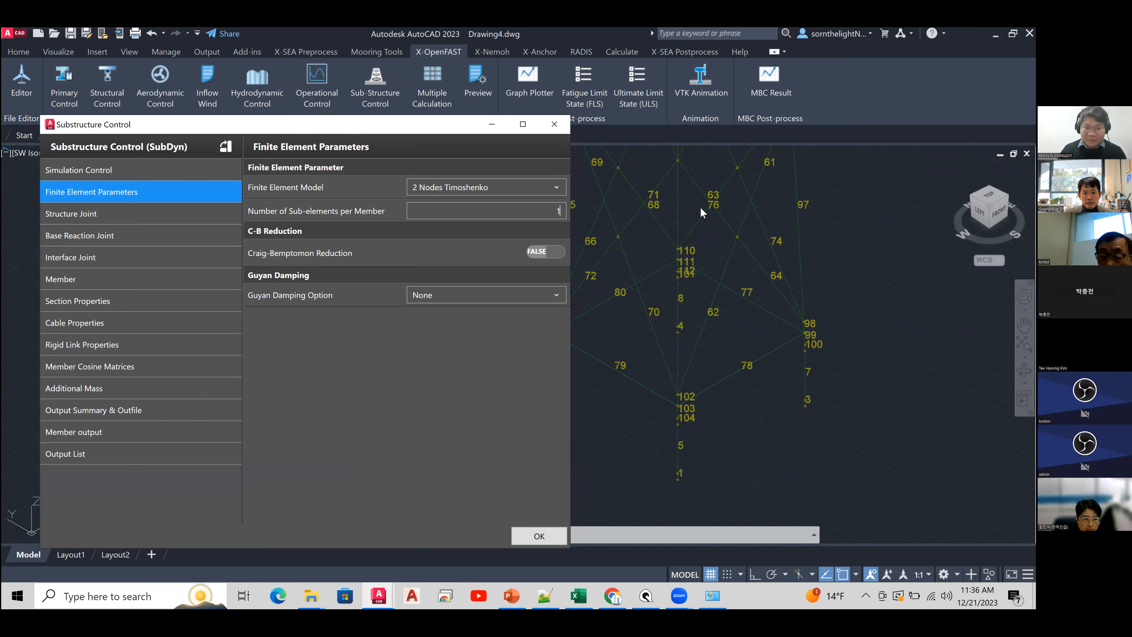
pyautogui.click(534, 252)
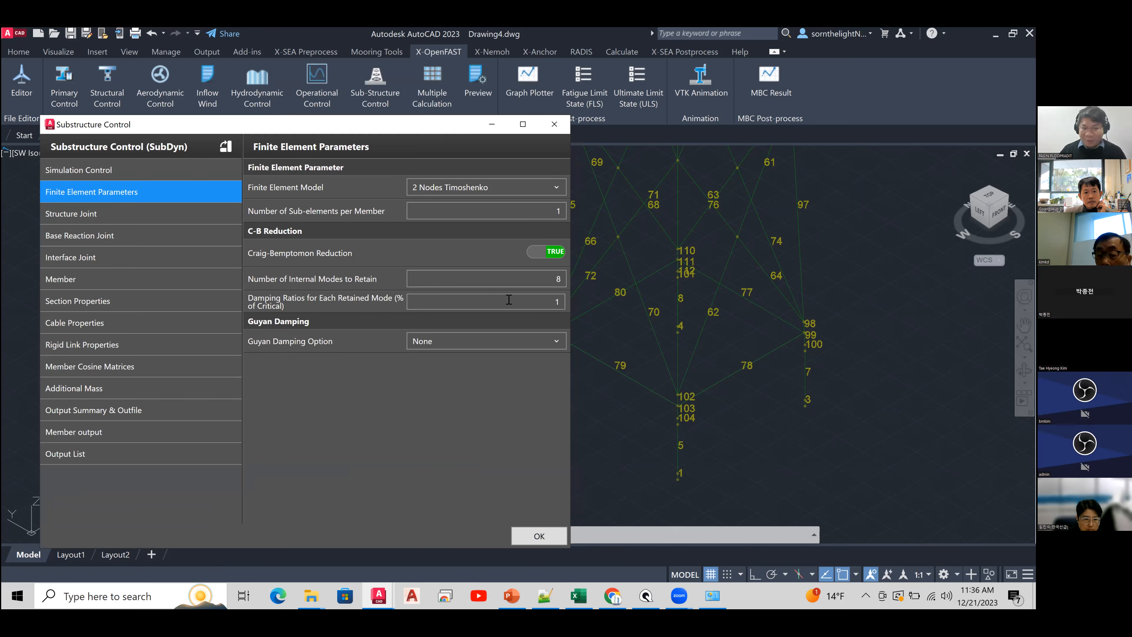
pyautogui.press('Tab')
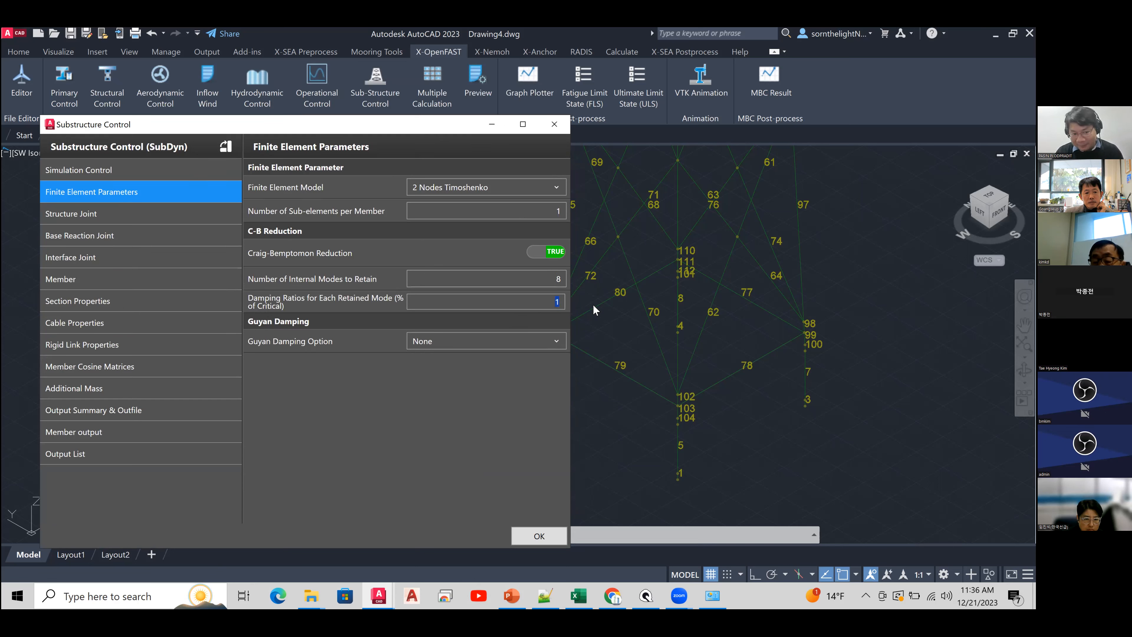
# - Set the Guyan Damping Option to User Specific and enter 1.0661E+06 in row 3, column 3 of the 6x6 damping matrix
pyautogui.click(536, 345)
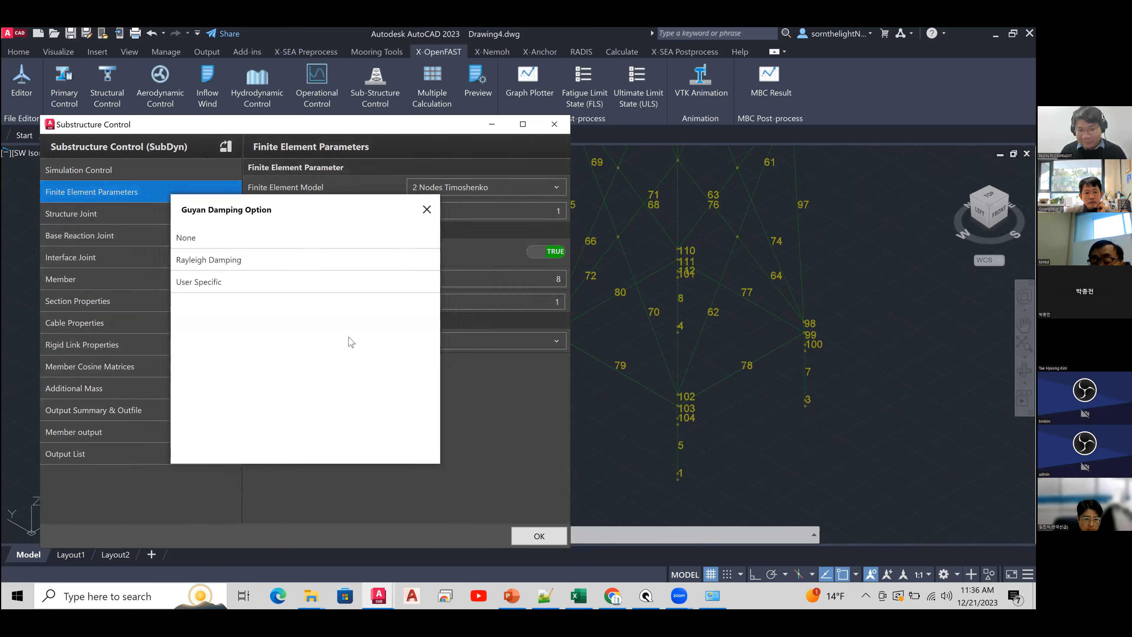
pyautogui.click(280, 287)
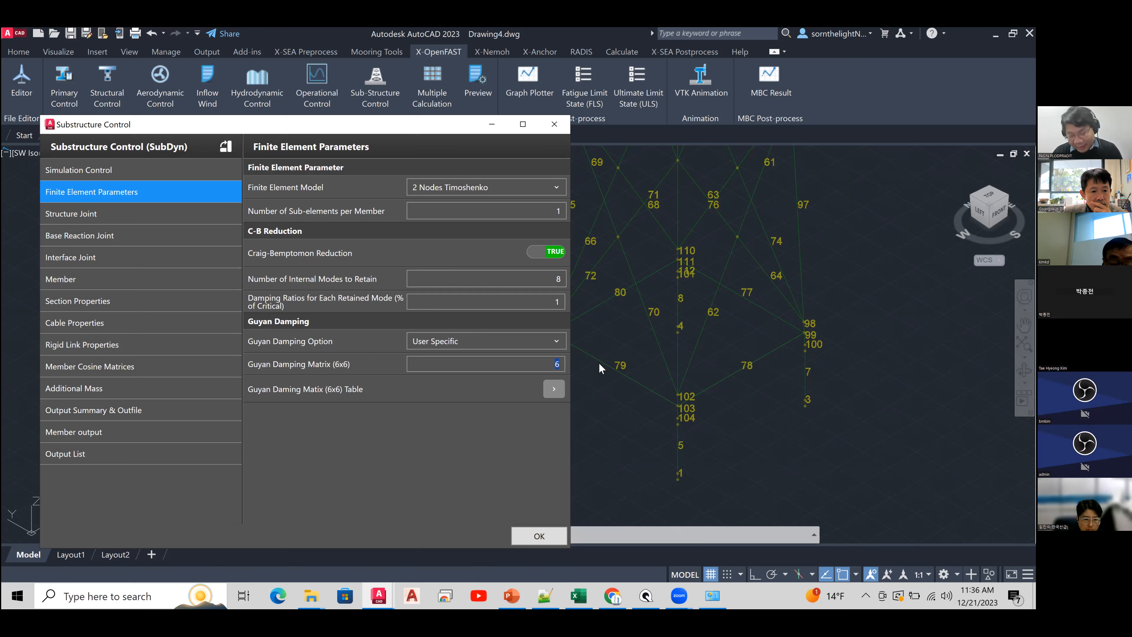
pyautogui.click(557, 393)
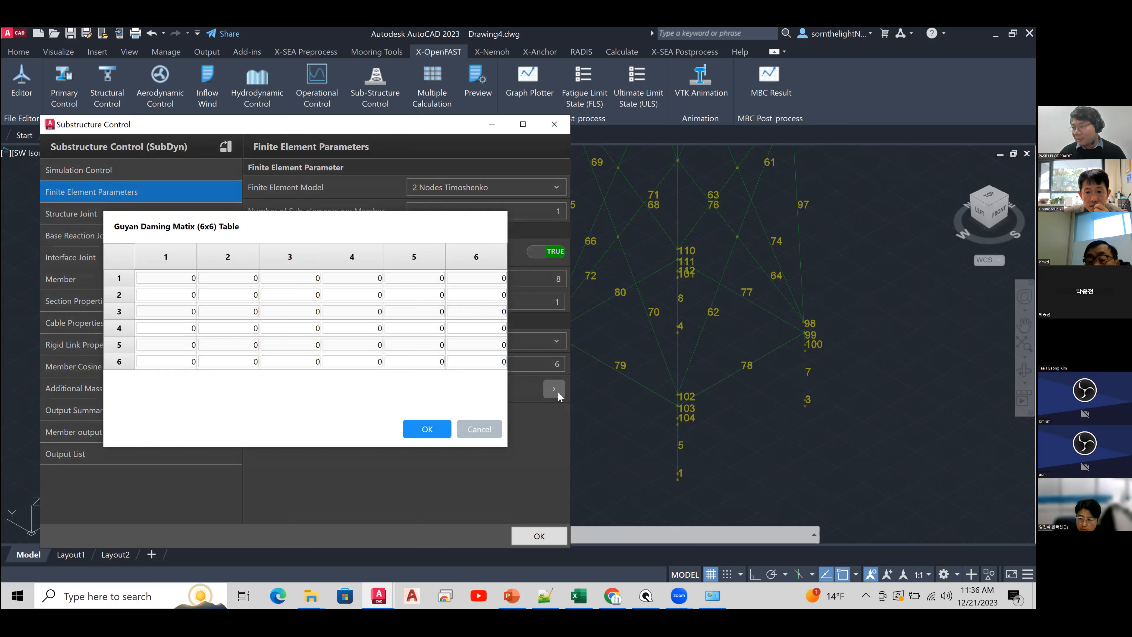
pyautogui.click(304, 314)
pyautogui.write('1')
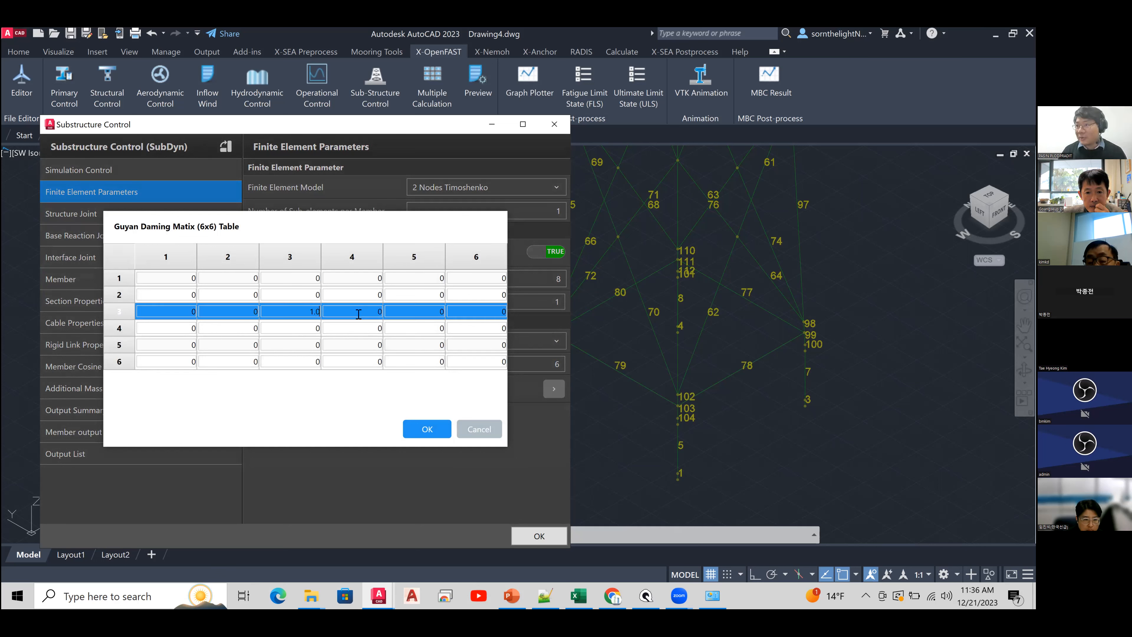
pyautogui.write('.0661E+06')
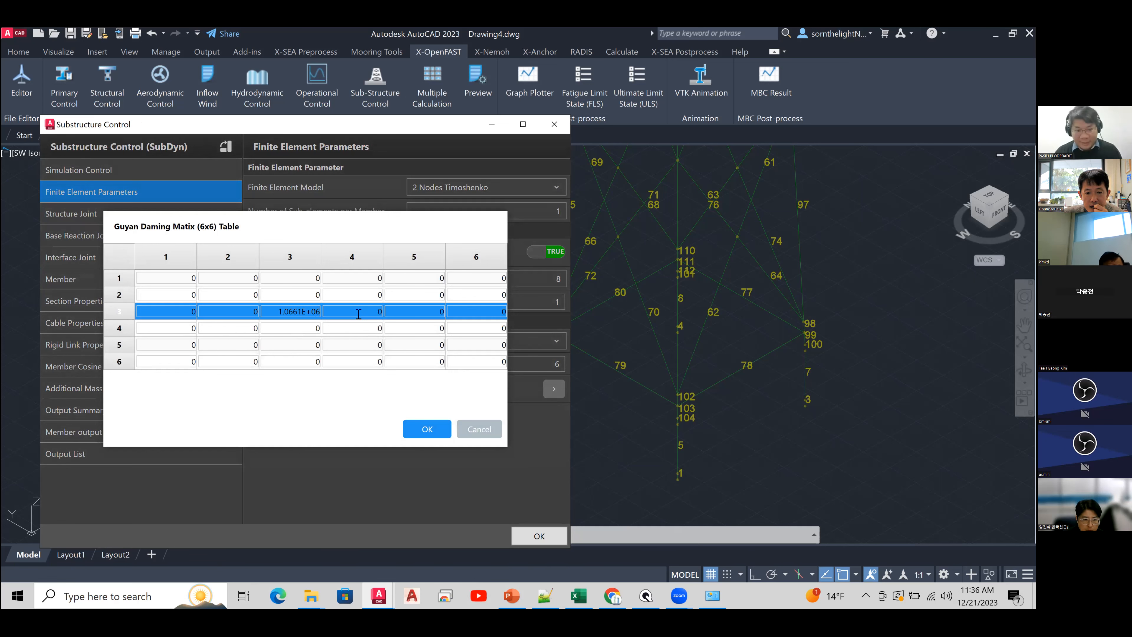
pyautogui.click(427, 429)
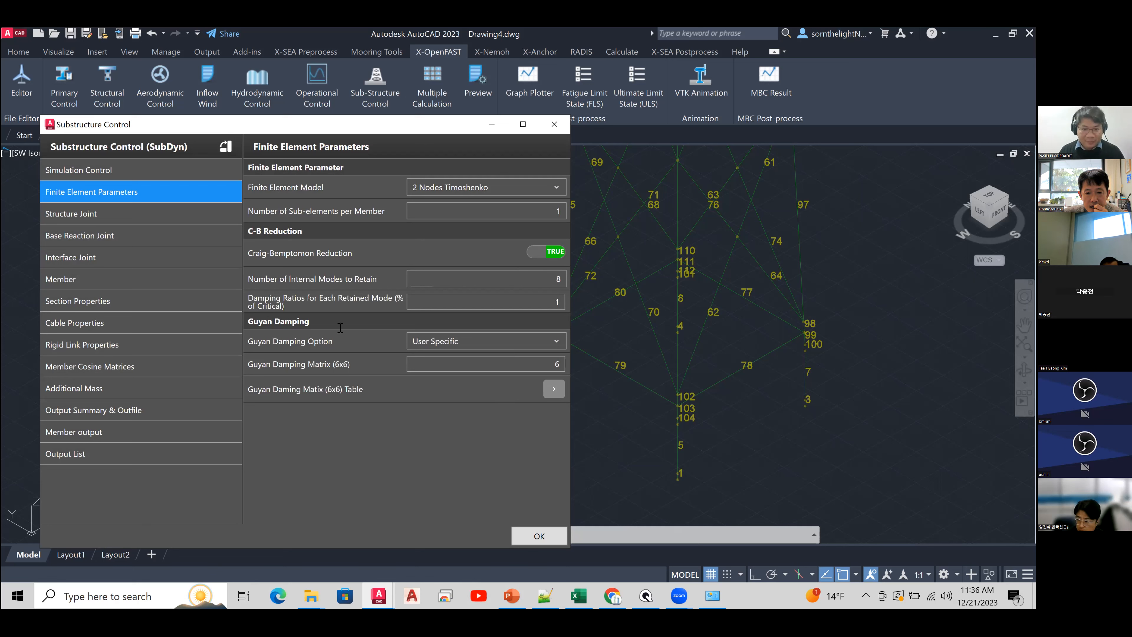
# - Review the Structure Joint list and the Base Reaction List with its restraint values, accepting both tables
pyautogui.click(120, 222)
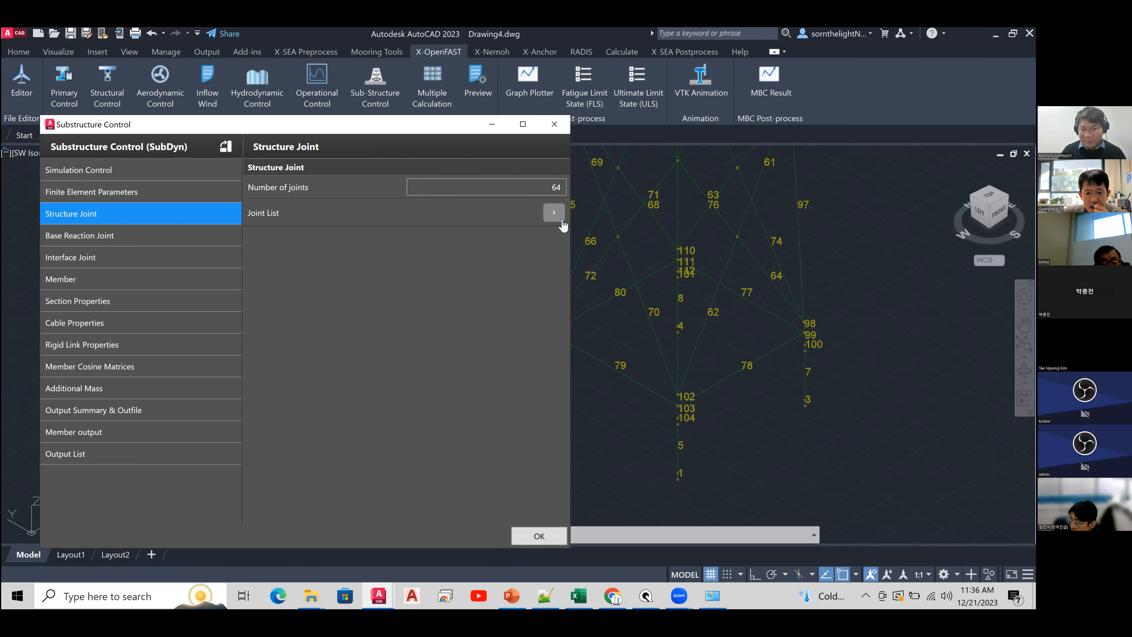
pyautogui.click(554, 213)
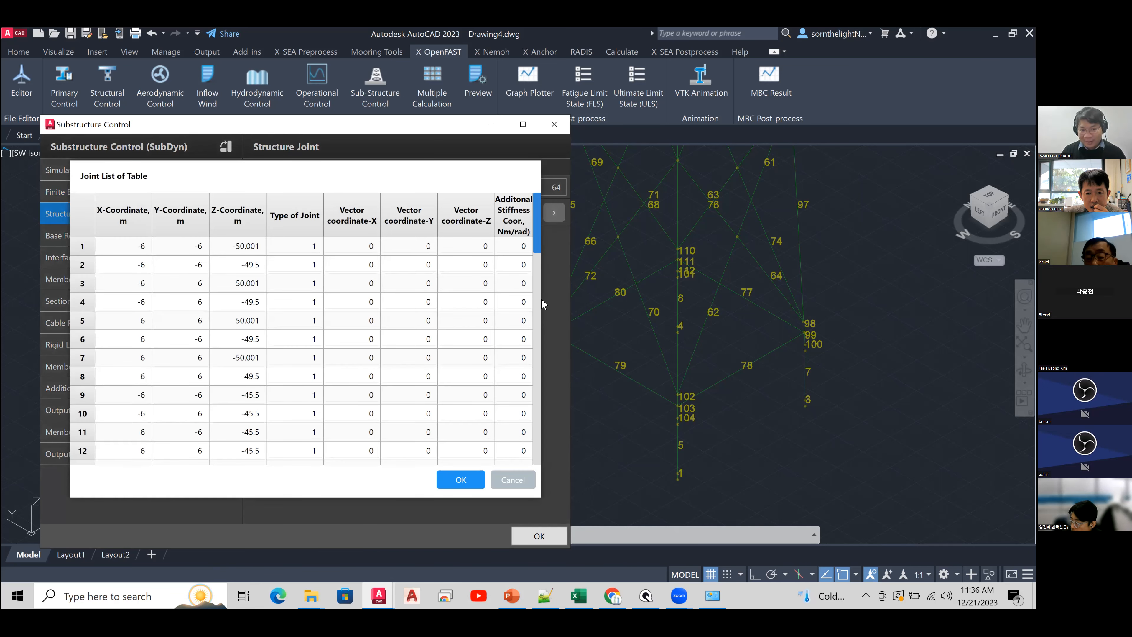
pyautogui.click(468, 479)
pyautogui.click(188, 242)
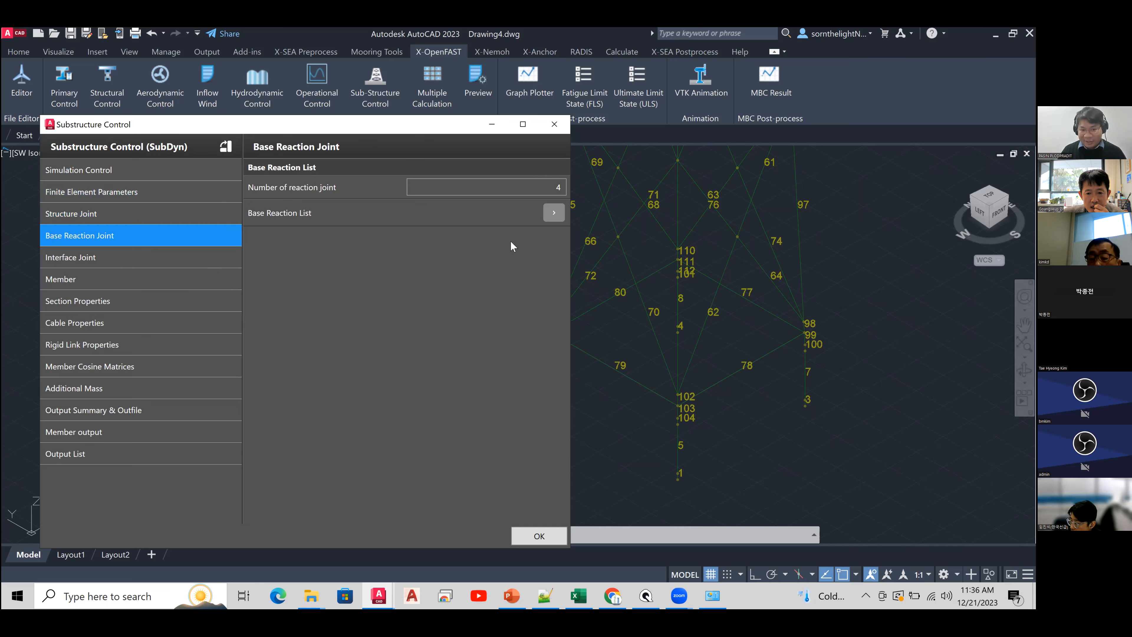
pyautogui.click(554, 212)
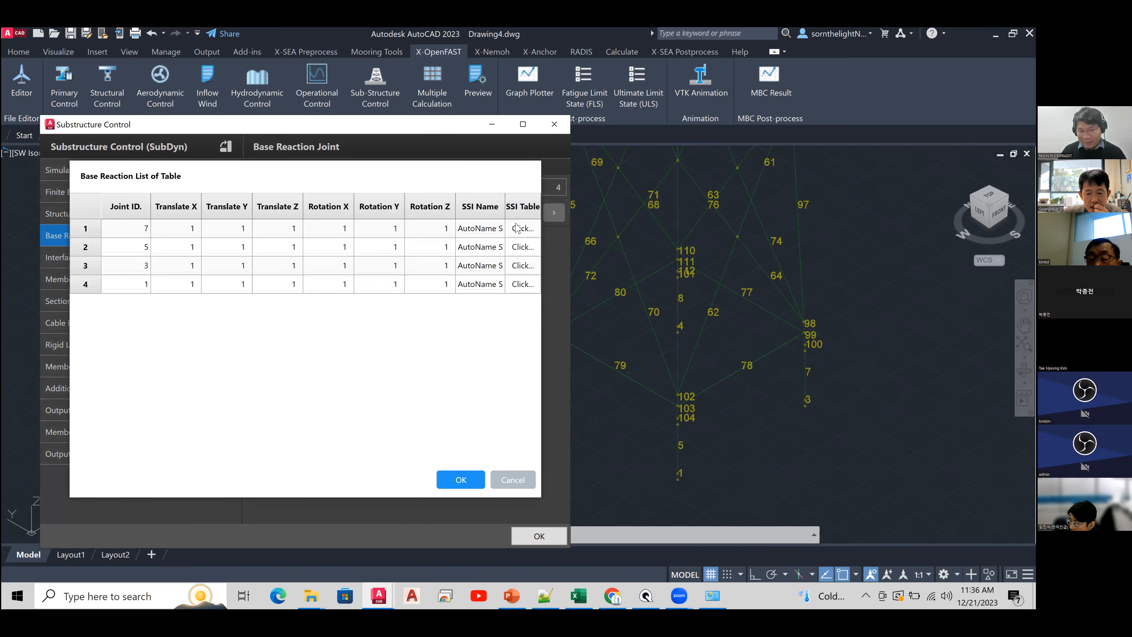
pyautogui.moveTo(182, 232); pyautogui.dragTo(258, 232)
pyautogui.click(280, 229)
pyautogui.doubleClick(296, 229)
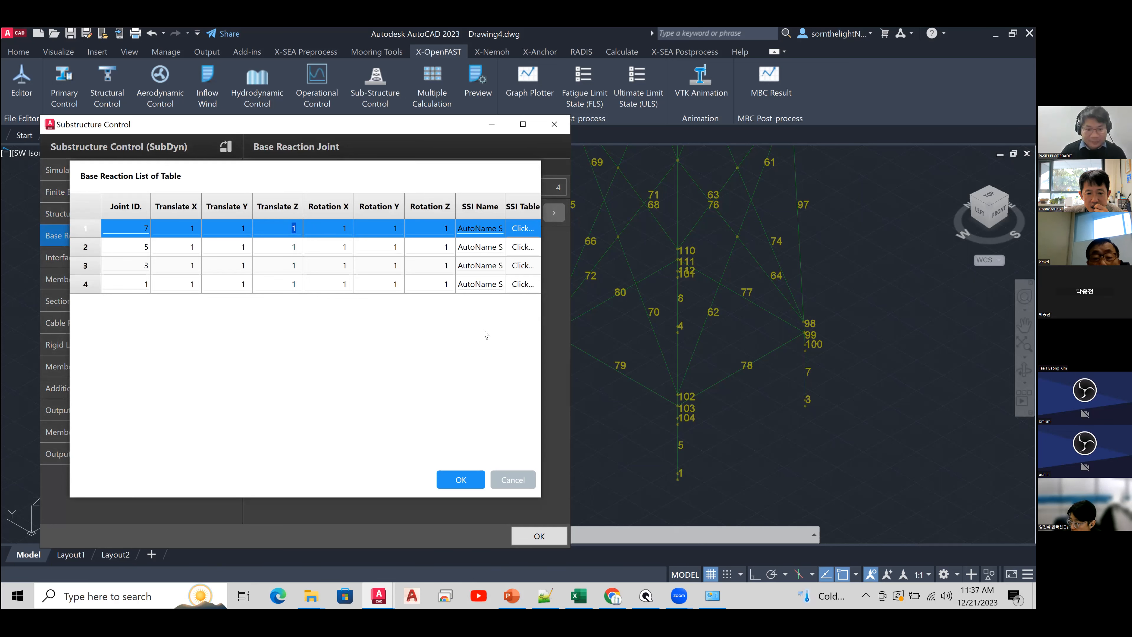
pyautogui.click(461, 479)
# - Open the Interface Joint settings and replace the element labels with node labels on the jacket model
pyautogui.click(161, 264)
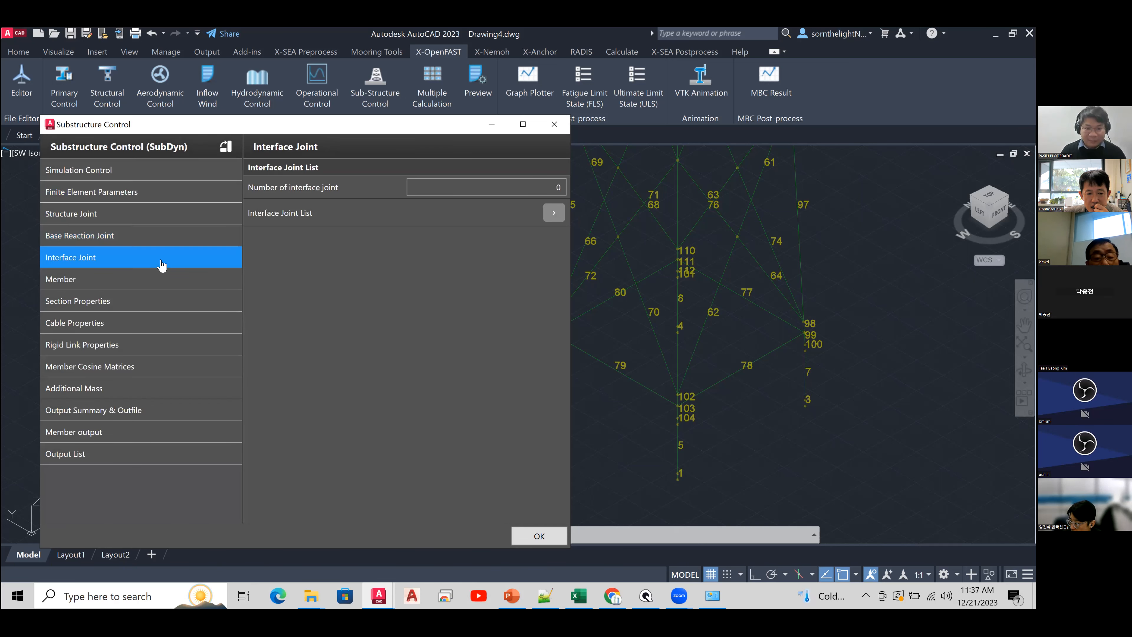
pyautogui.scroll(-5, 632, 306)
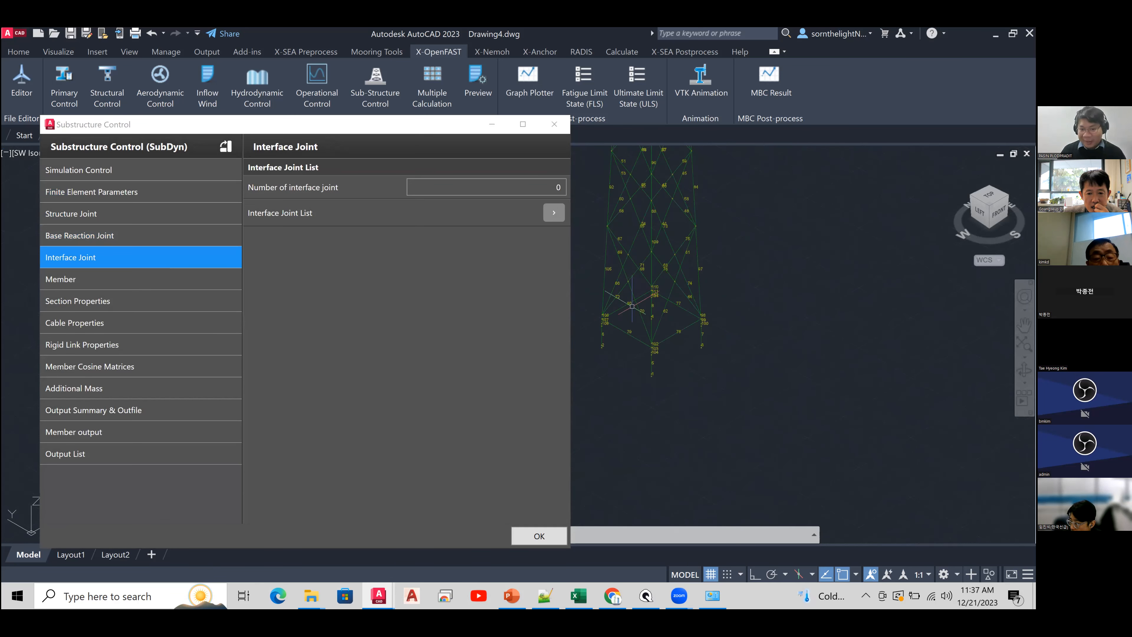
pyautogui.scroll(-3, 648, 368)
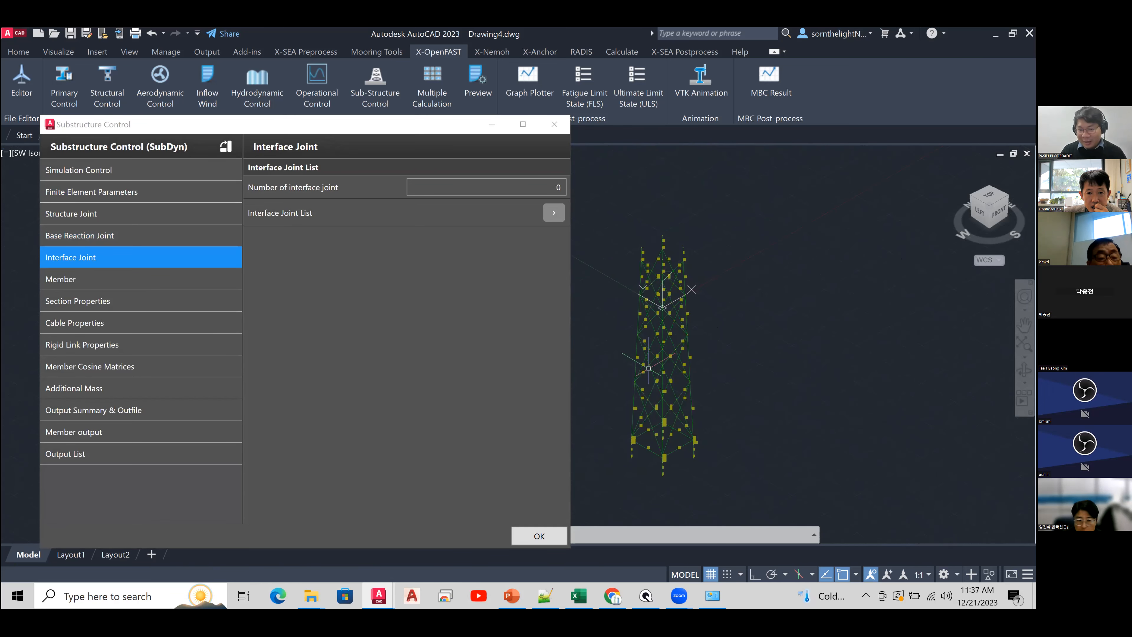
pyautogui.scroll(2, 655, 290)
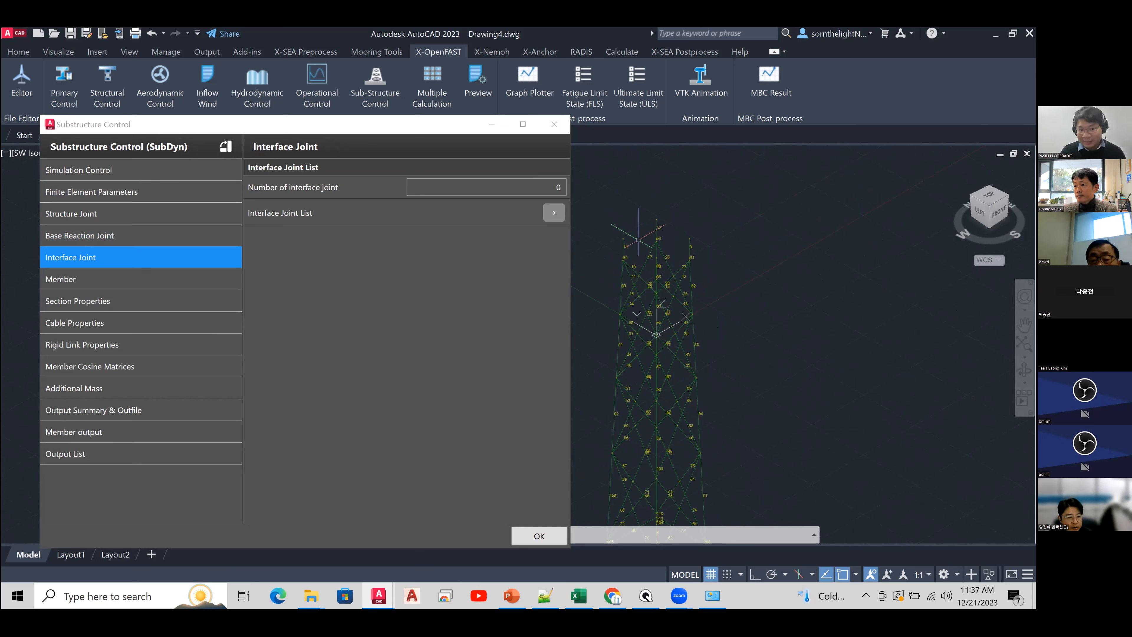
pyautogui.scroll(2, 651, 238)
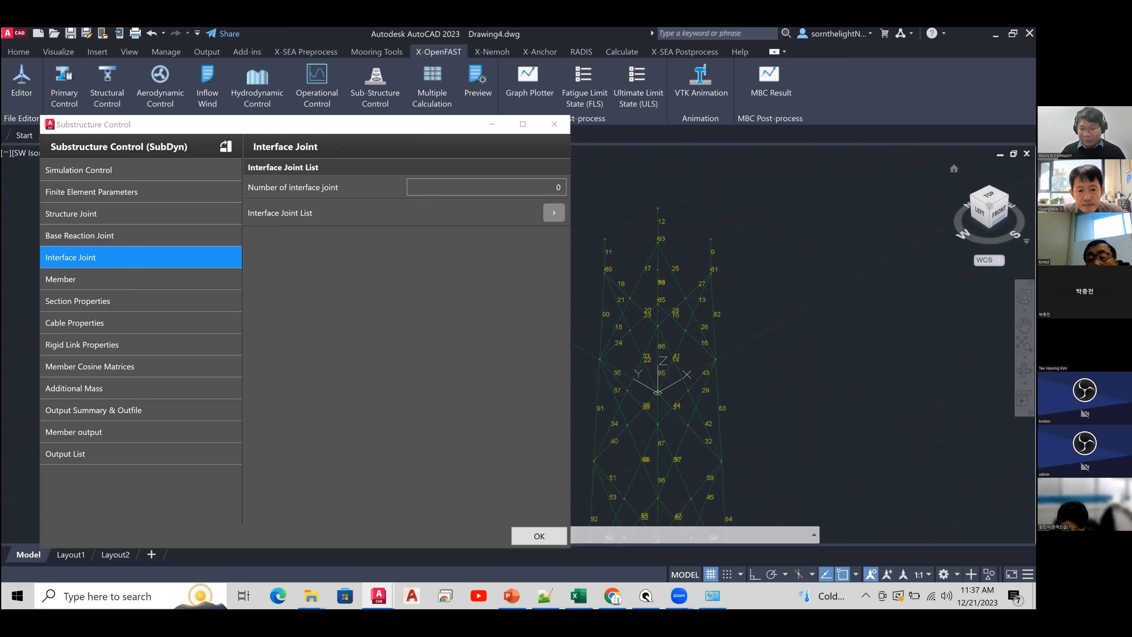
pyautogui.moveTo(1000, 221); pyautogui.dragTo(992, 227)
pyautogui.click(292, 52)
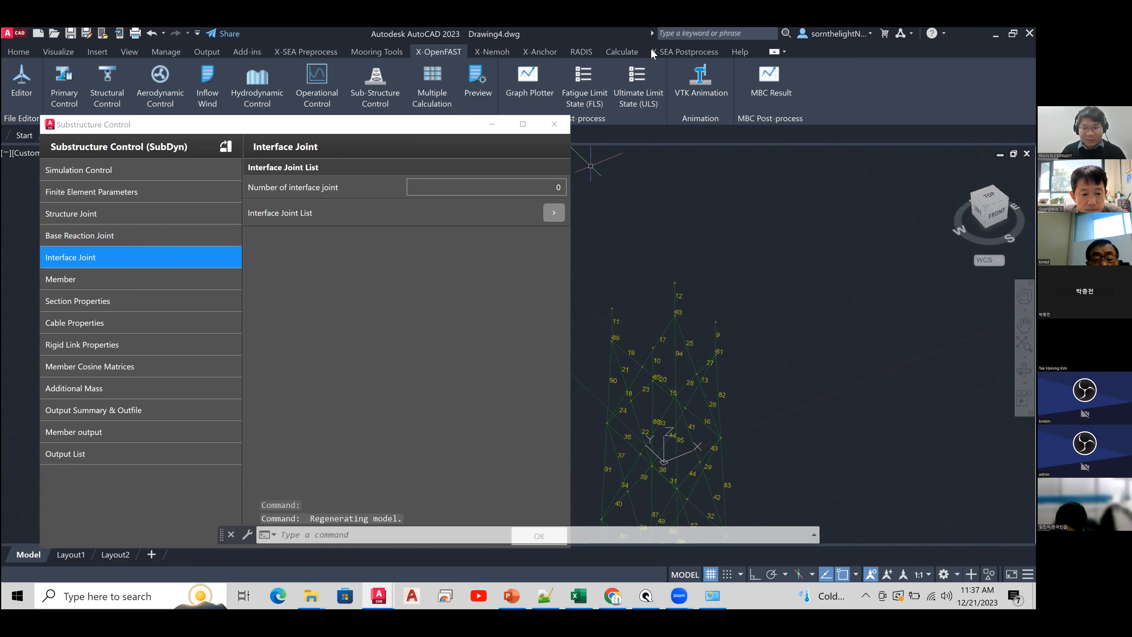
pyautogui.click(726, 86)
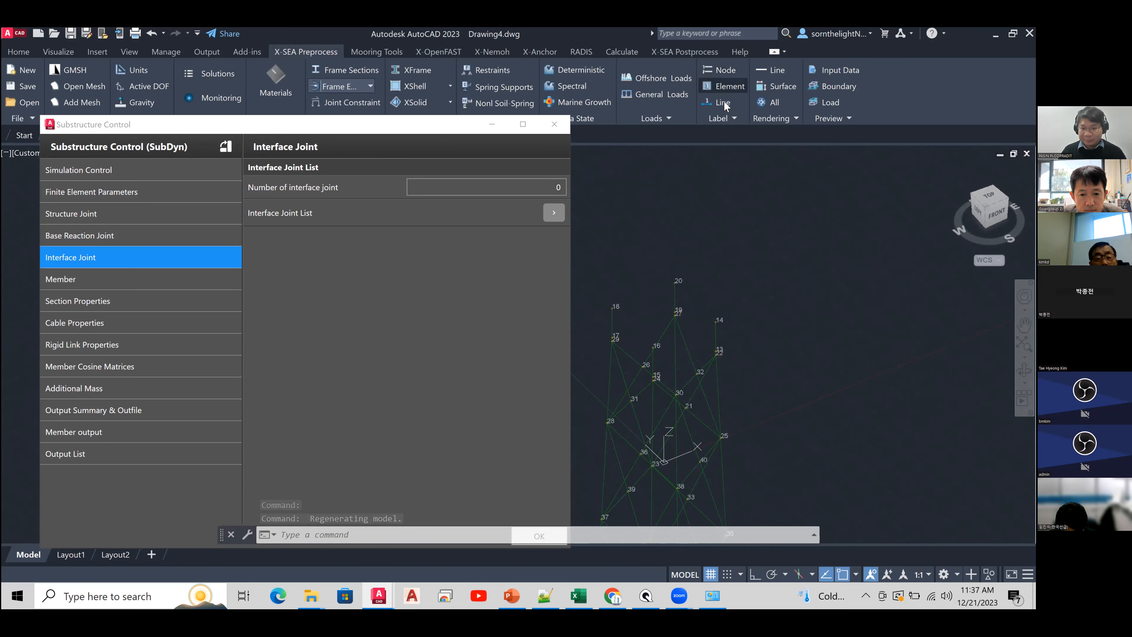
# - Try to select the four vertical stub members at the jacket top, between nodes 13 and 20
pyautogui.scroll(2, 642, 339)
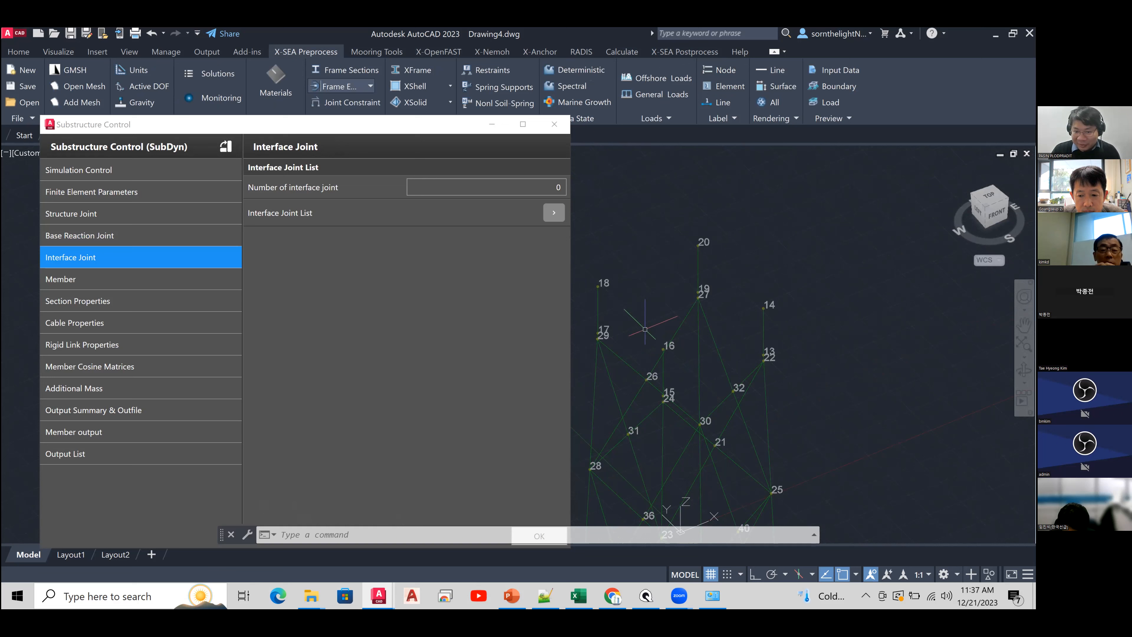
pyautogui.click(643, 330)
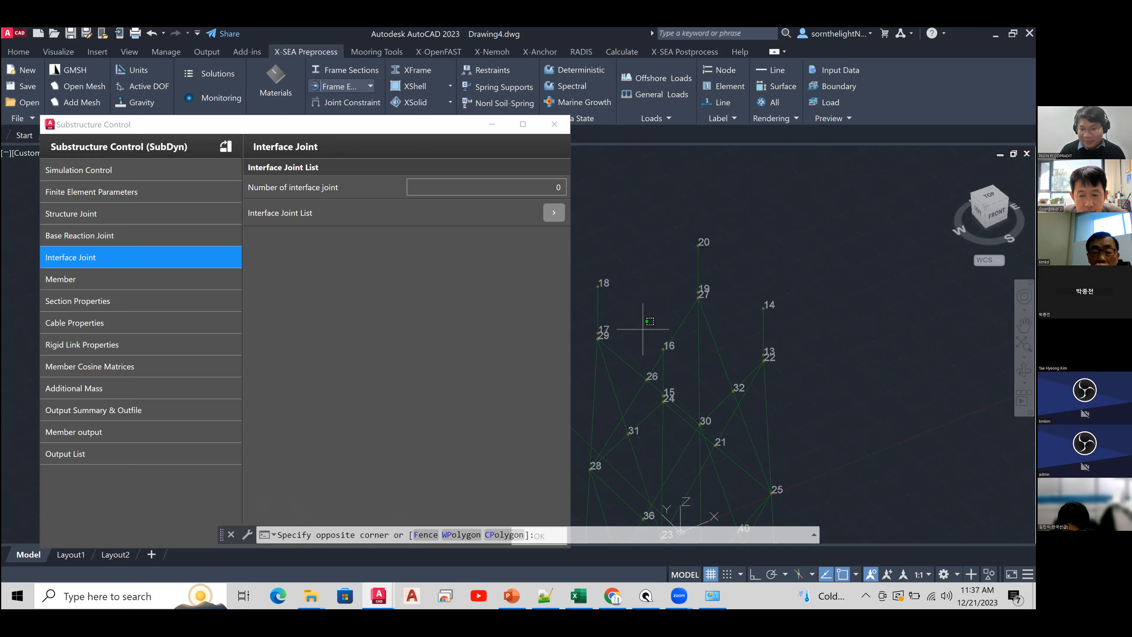
pyautogui.click(576, 234)
pyautogui.click(751, 291)
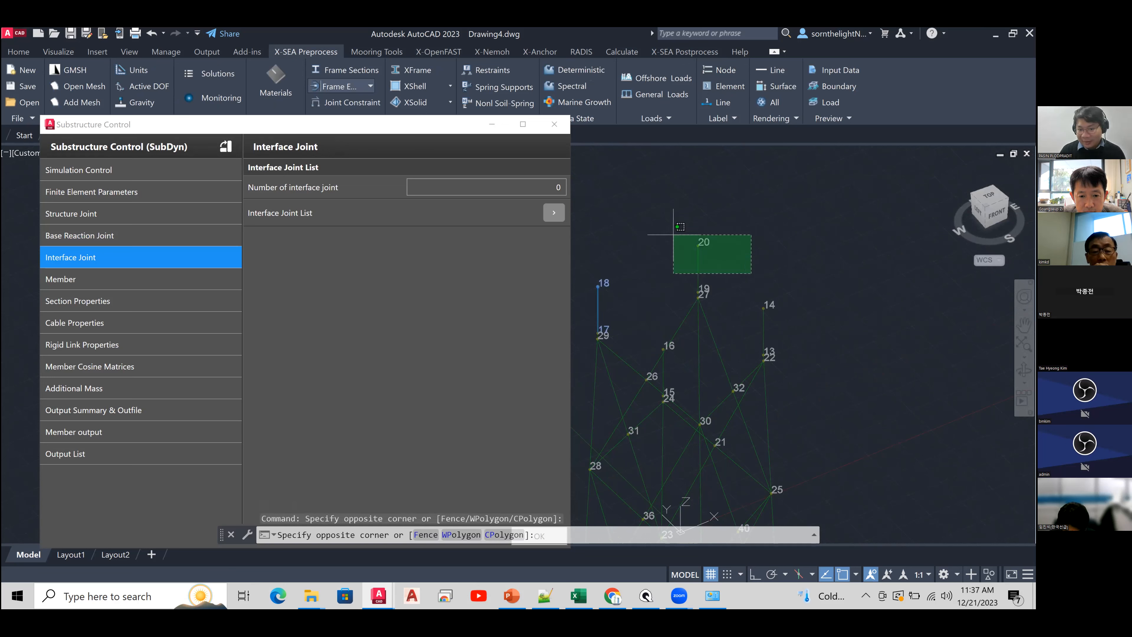
pyautogui.click(650, 207)
pyautogui.click(802, 317)
pyautogui.click(740, 294)
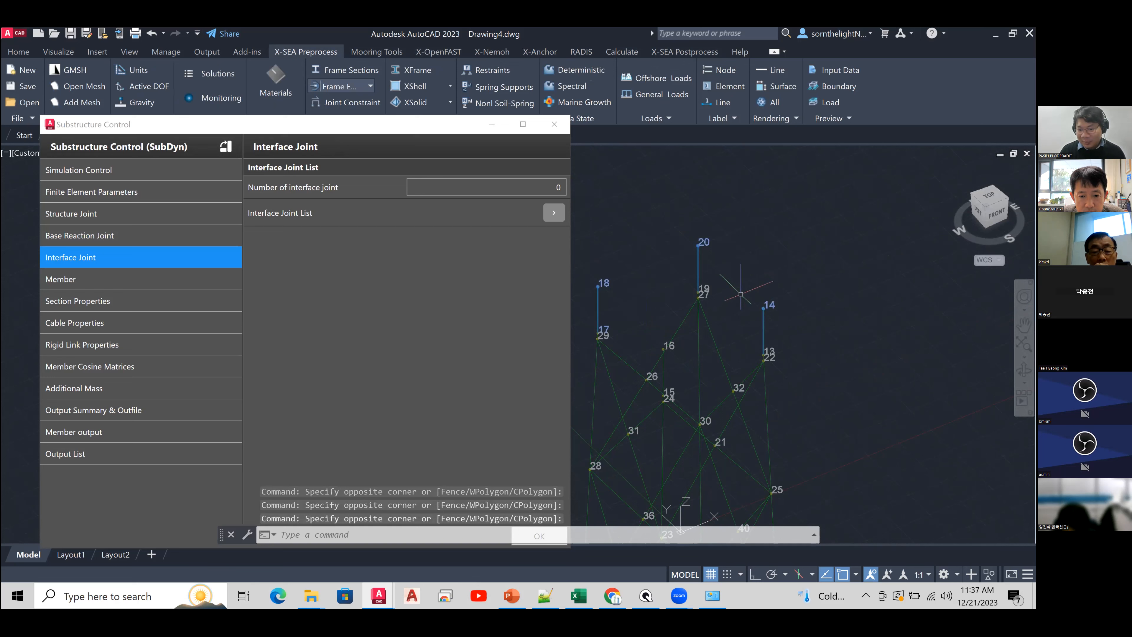
pyautogui.click(682, 386)
pyautogui.click(661, 345)
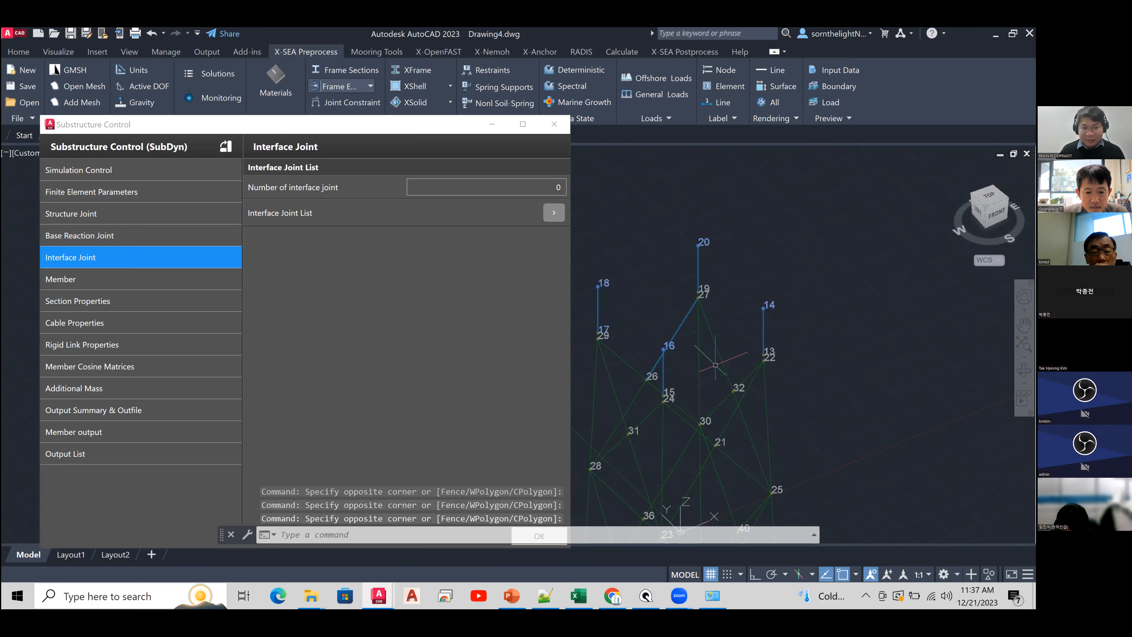
# - Set the number of interface joints to 8 and extend the Interface Joint List to eight rows
pyautogui.click(522, 190)
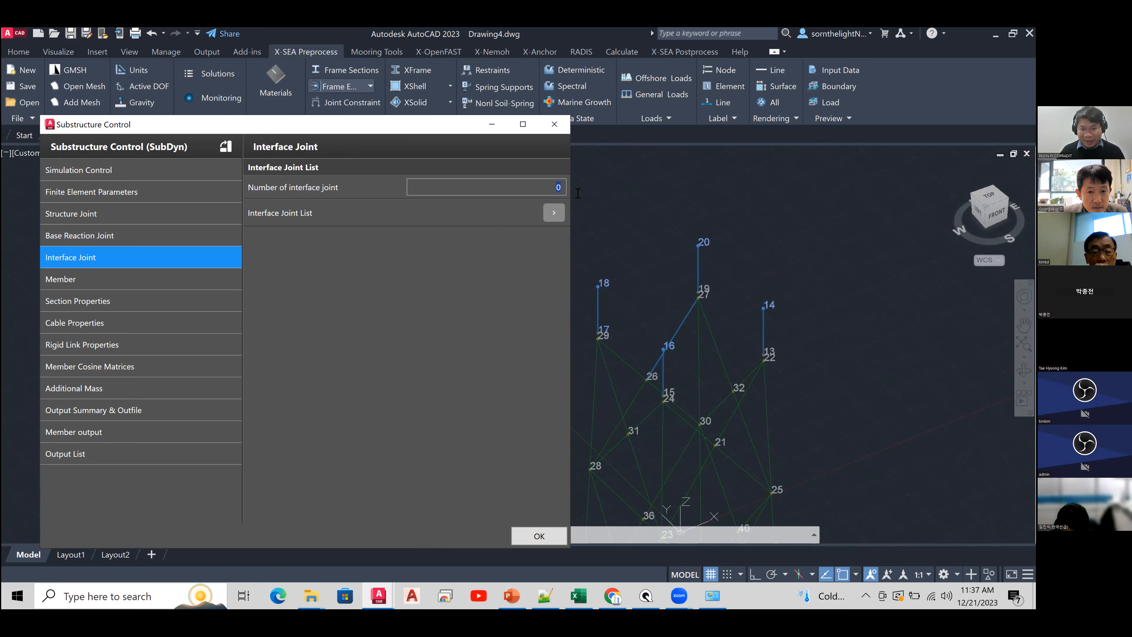
pyautogui.write('8')
pyautogui.click(554, 212)
pyautogui.click(127, 254)
pyautogui.click(127, 271)
pyautogui.click(127, 288)
pyautogui.click(128, 305)
pyautogui.click(127, 321)
pyautogui.click(128, 338)
pyautogui.click(128, 355)
pyautogui.click(217, 227)
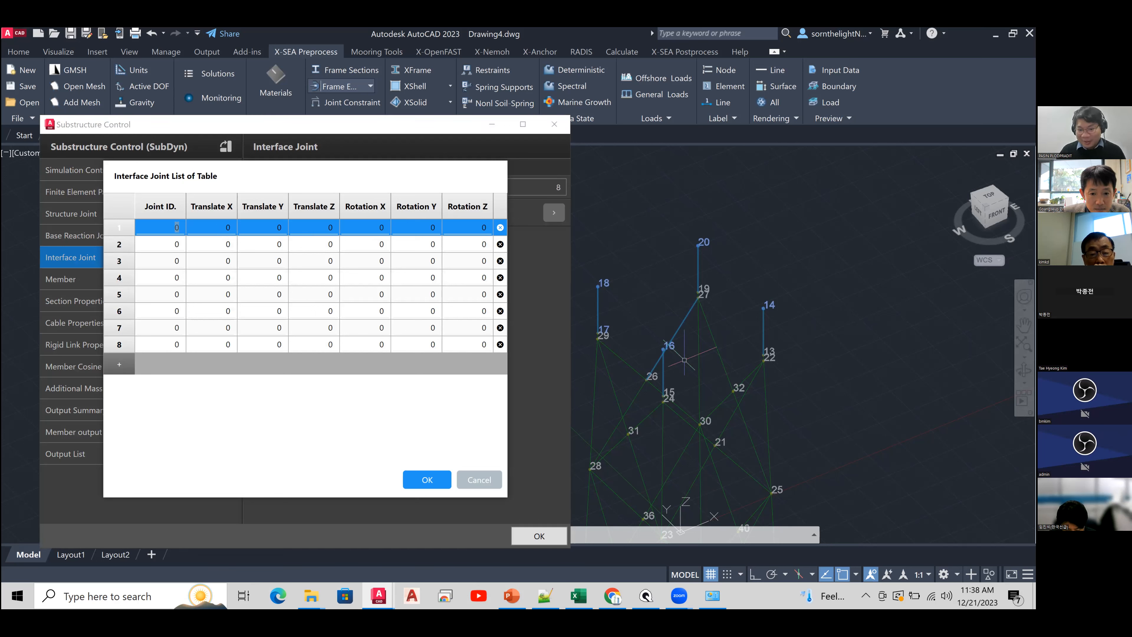
# - Clear the selection and select only the four vertical stubs at the jacket top: nodes 13-14, 15-16, 17-18 and 19-20
pyautogui.press('Escape')
pyautogui.press('Escape')
pyautogui.moveTo(712, 374); pyautogui.dragTo(700, 372, button='middle')
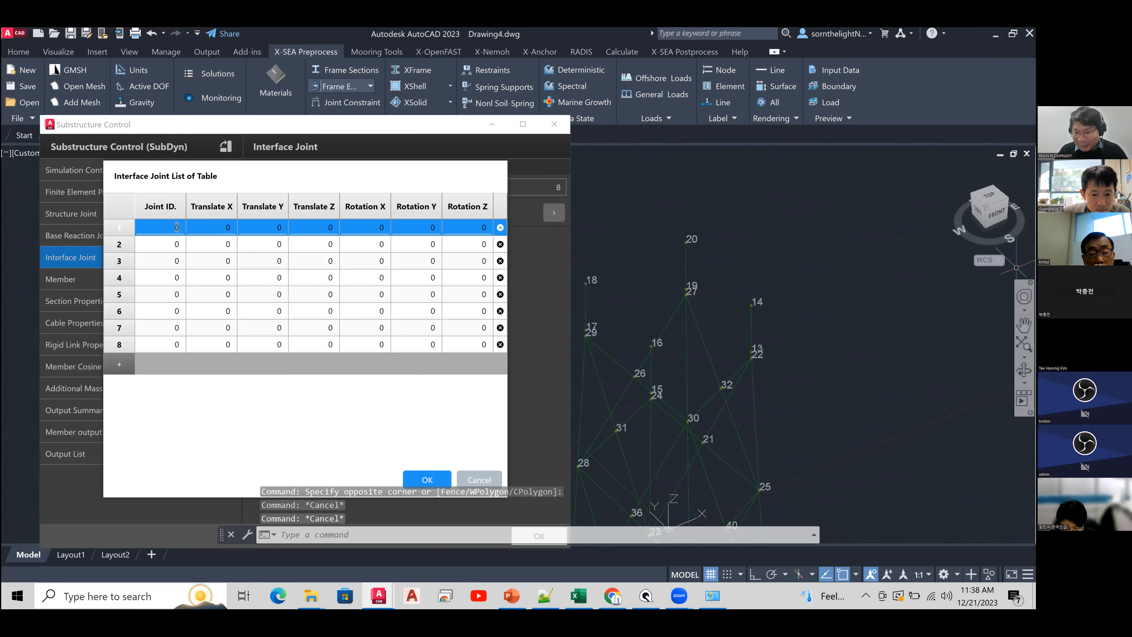
pyautogui.moveTo(997, 214); pyautogui.dragTo(987, 211)
pyautogui.moveTo(695, 332); pyautogui.dragTo(767, 349, button='middle')
pyautogui.click(753, 327)
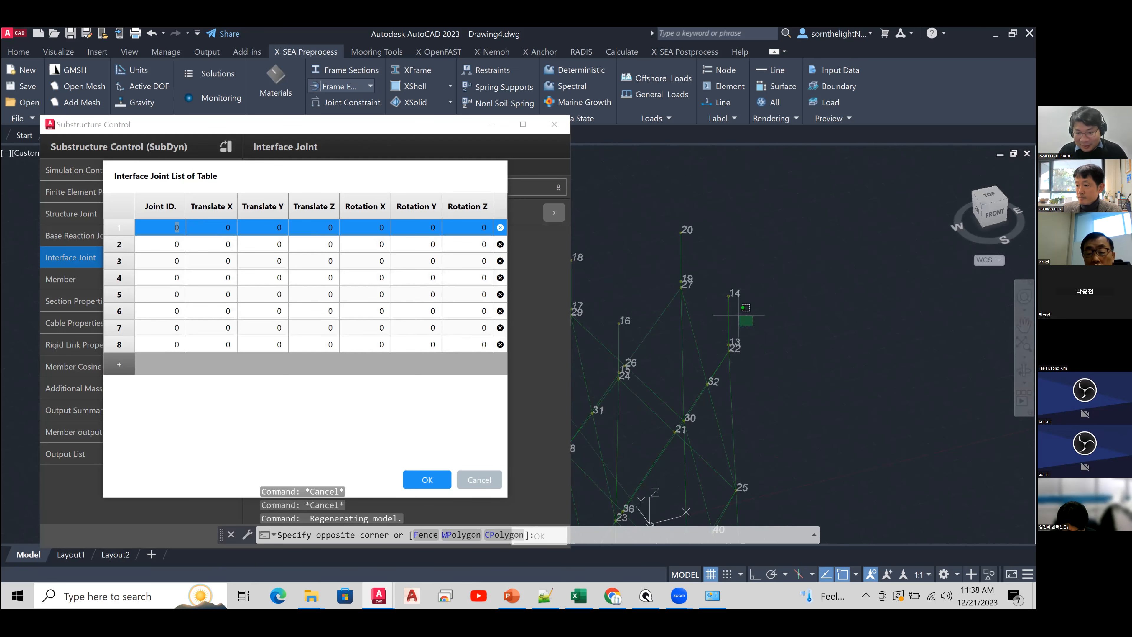
pyautogui.click(718, 295)
pyautogui.moveTo(686, 322); pyautogui.dragTo(726, 326, button='middle')
pyautogui.click(739, 271)
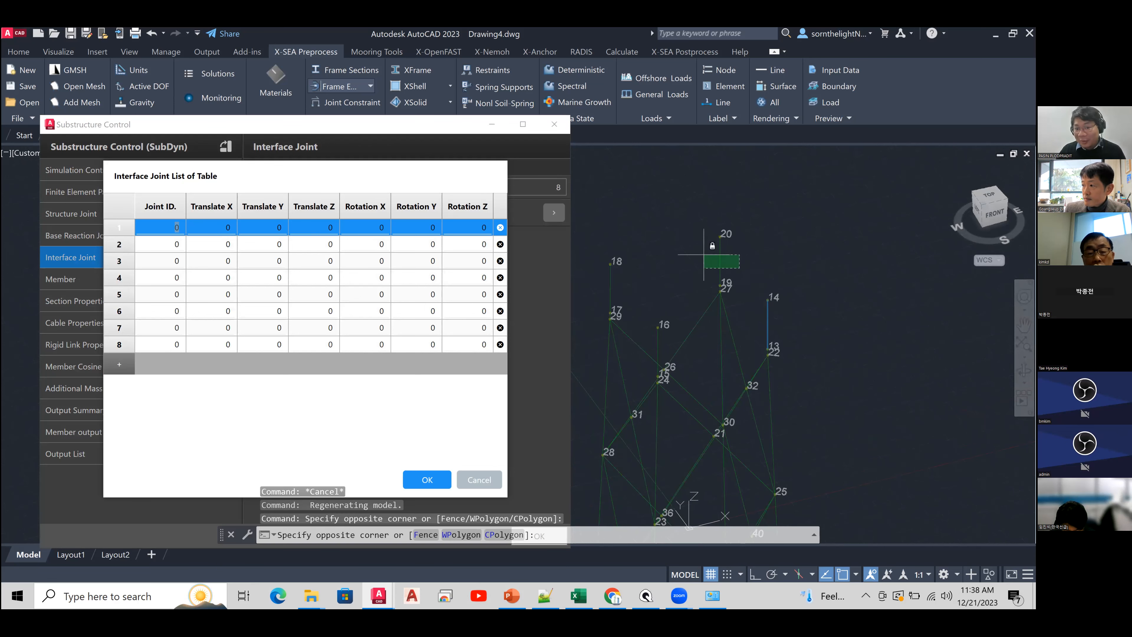
pyautogui.click(704, 254)
pyautogui.click(633, 289)
pyautogui.click(602, 277)
pyautogui.click(677, 349)
pyautogui.click(647, 342)
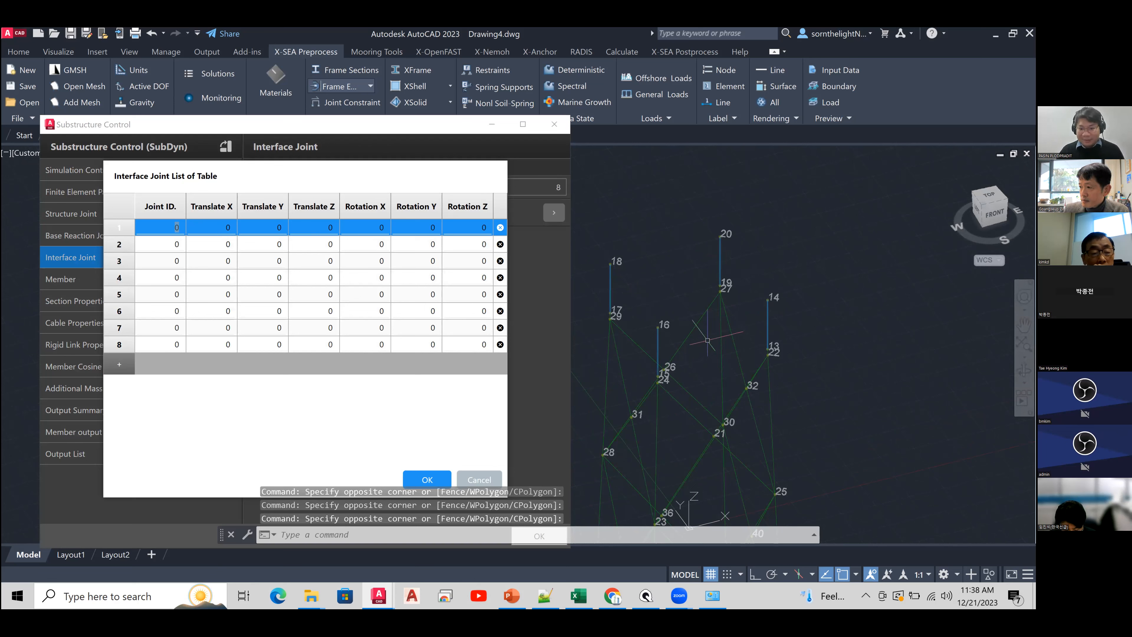
pyautogui.scroll(2, 693, 360)
pyautogui.moveTo(693, 360); pyautogui.dragTo(704, 361, button='middle')
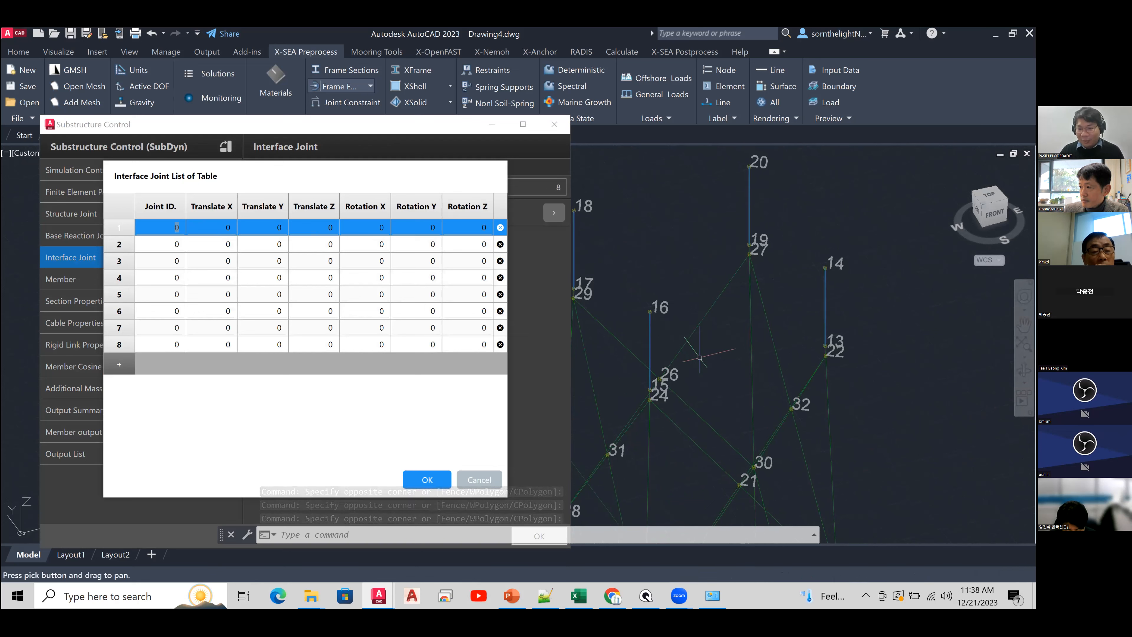
pyautogui.scroll(-2, 704, 362)
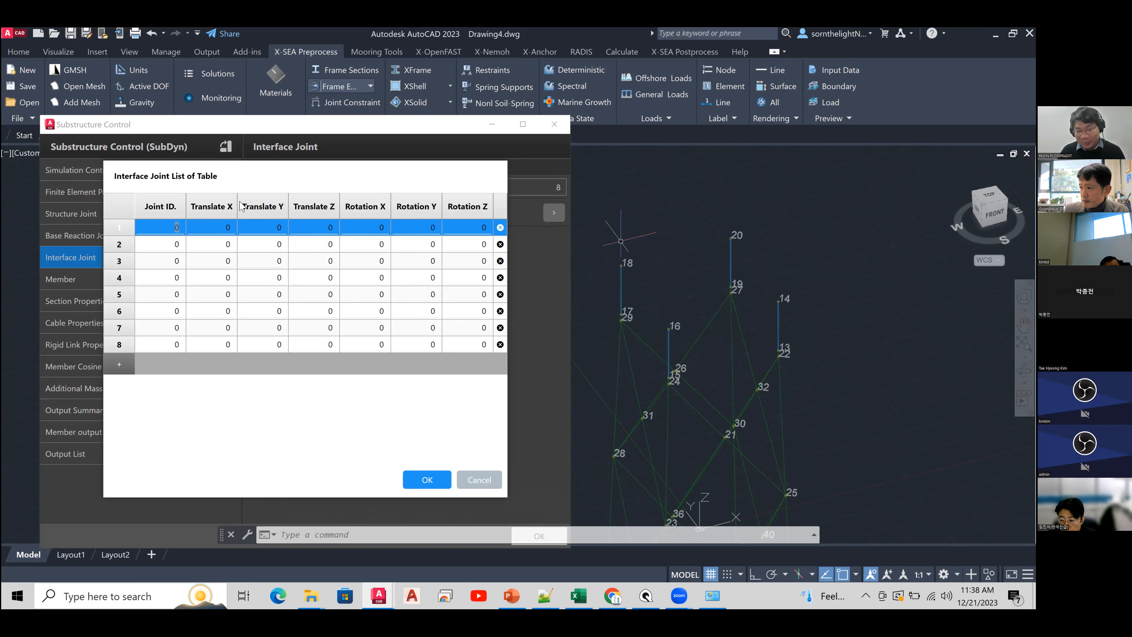
# - Enter joints 13 and 14 in rows 1 and 2 of the Interface Joint List, with all translations and rotations set to 1
pyautogui.moveTo(161, 226); pyautogui.dragTo(194, 227)
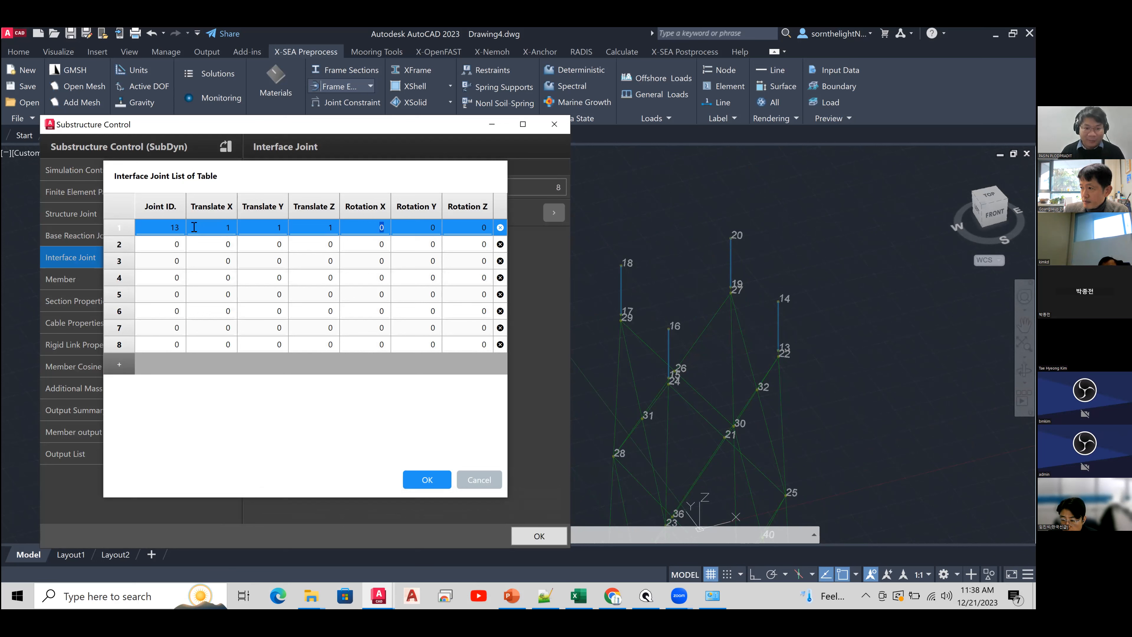
pyautogui.write('1')
pyautogui.press('Tab')
pyautogui.write('14')
pyautogui.press('Tab')
pyautogui.write('1')
pyautogui.doubleClick(235, 246)
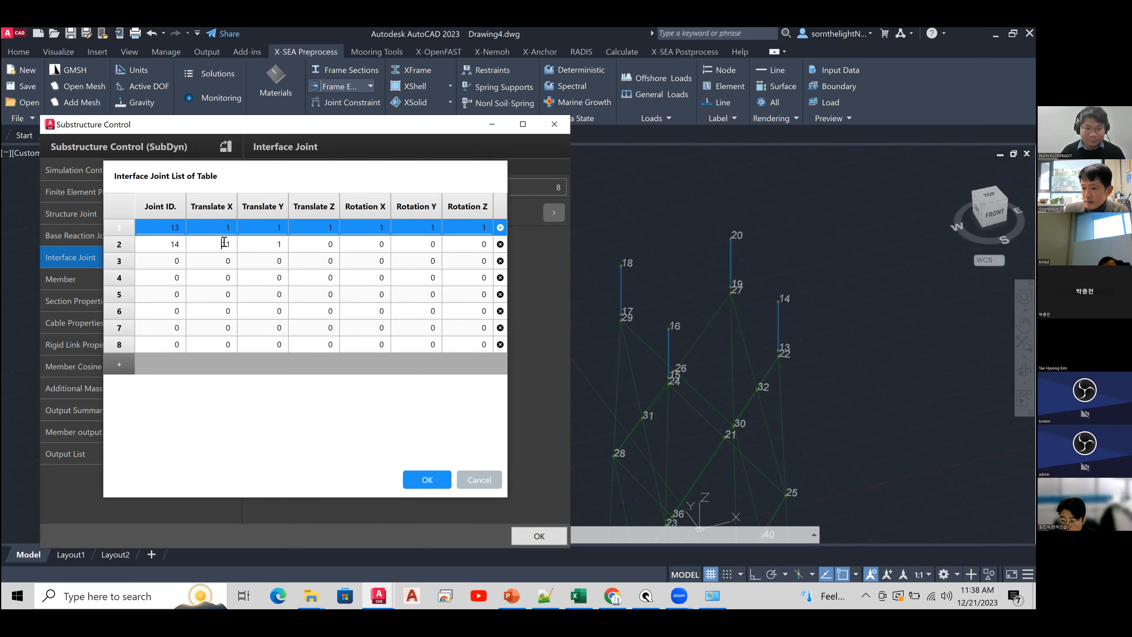
pyautogui.write('1')
pyautogui.press('Tab')
pyautogui.press('Tab')
pyautogui.write('1')
pyautogui.press('Tab')
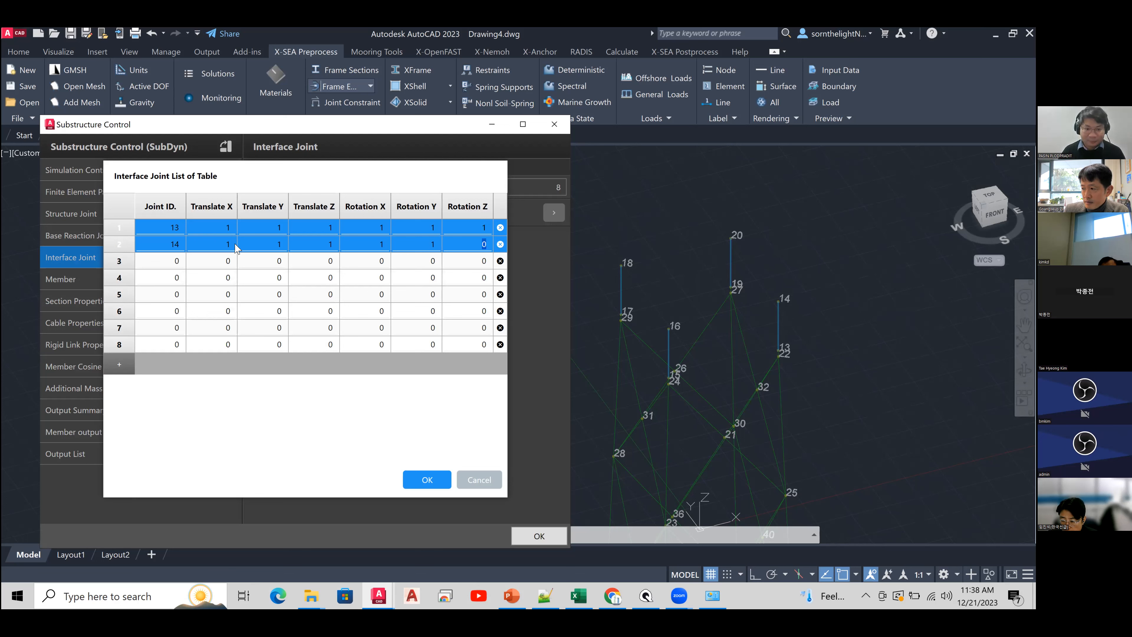
# - Enter joints 15 and 16 in rows 3 and 4 of the Interface Joint List, with all translations and rotations set to 1
pyautogui.write('15')
pyautogui.press('Tab')
pyautogui.press('Tab')
pyautogui.write('1\t1\t1\t1\t16')
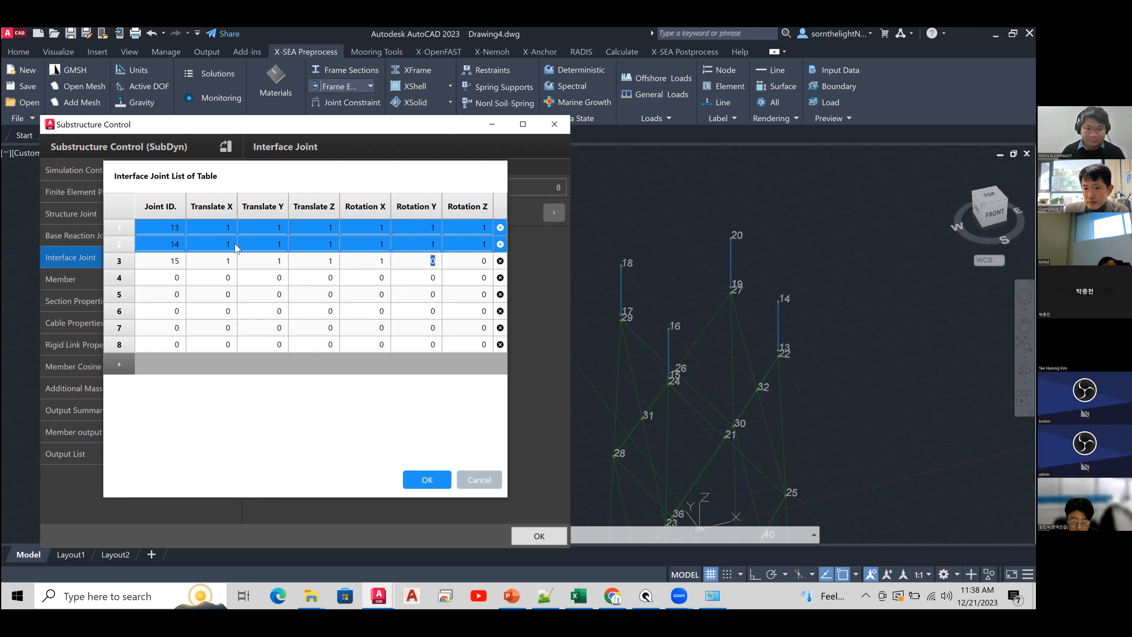
pyautogui.write('\t1\t1\t1\t1\t1\t1')
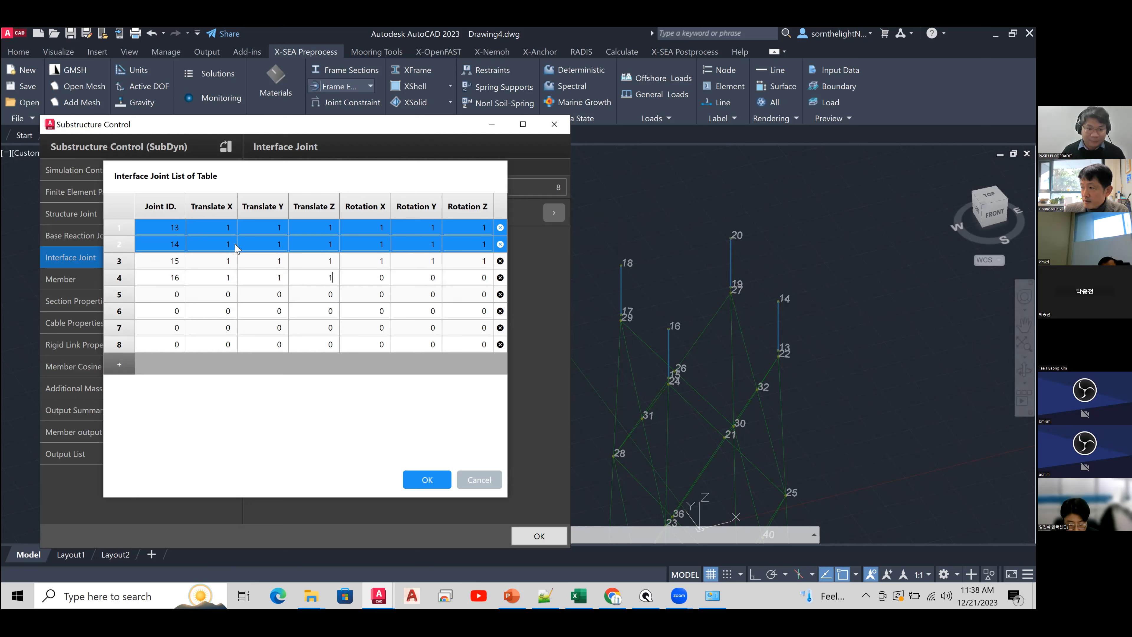
# - Enter joints 17 and 18 in rows 5 and 6 of the Interface Joint List, with all translations and rotations set to 1
pyautogui.write('17\t1\t1\t1\t1\t1\t1')
pyautogui.write('\t18')
pyautogui.press('Tab')
pyautogui.write('1')
pyautogui.press('Tab')
pyautogui.write('1')
pyautogui.press('Tab')
pyautogui.write('1')
pyautogui.press('Tab')
pyautogui.write('1')
# - Enter joint 19 in row 7 of the Interface Joint List, with all translations and rotations set to 1
pyautogui.write('19')
pyautogui.press('Tab')
pyautogui.write('11')
pyautogui.press('Tab')
pyautogui.write('1')
pyautogui.click(234, 327)
pyautogui.write('0')
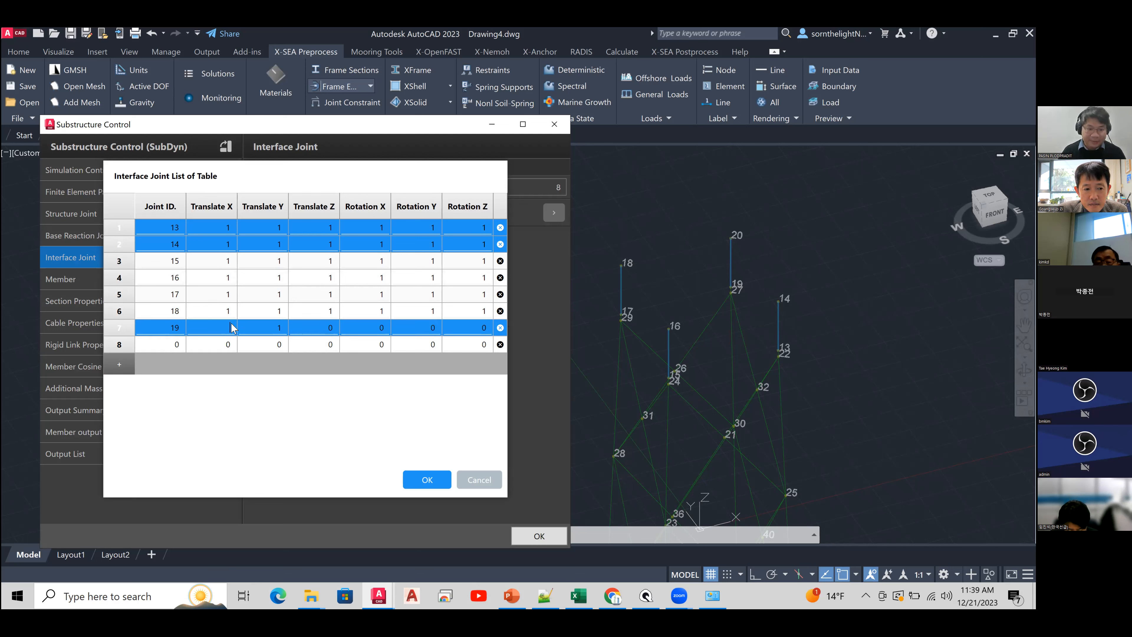
pyautogui.press('Tab')
pyautogui.press('Tab')
pyautogui.write('1')
pyautogui.press('Tab')
pyautogui.write('1')
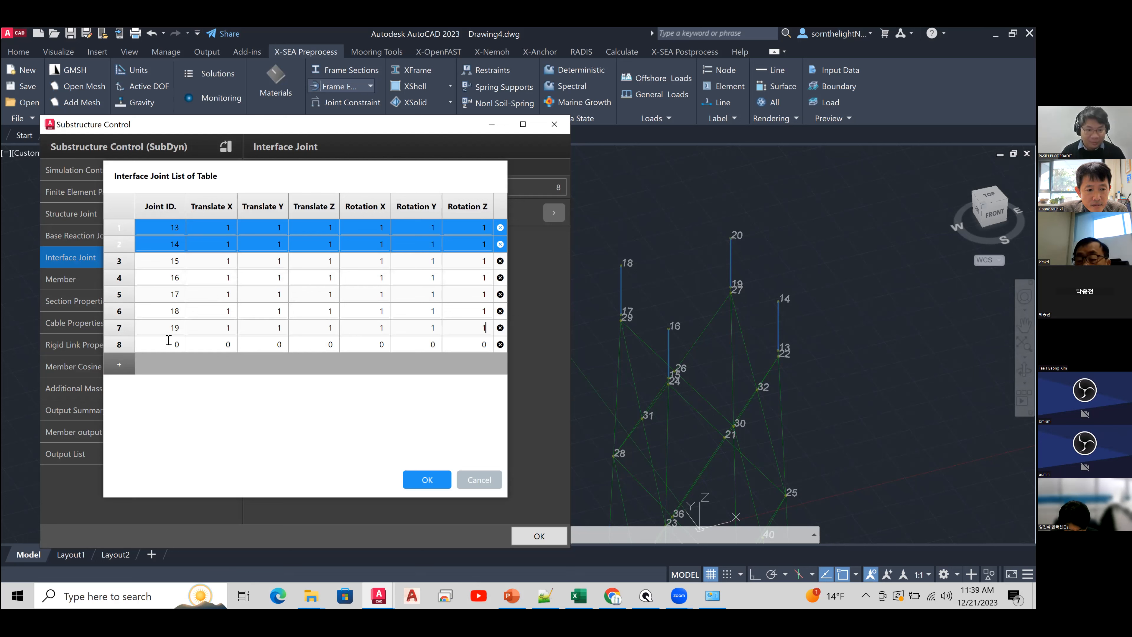
# - Enter joint 20 in row 8 with all translations and rotations set to 1, and accept the Interface Joint List
pyautogui.click(168, 340)
pyautogui.write('20')
pyautogui.press('Tab')
pyautogui.write('1')
pyautogui.press('Tab')
pyautogui.write('1')
pyautogui.press('Tab')
pyautogui.write('1')
pyautogui.press('Tab')
pyautogui.write('1')
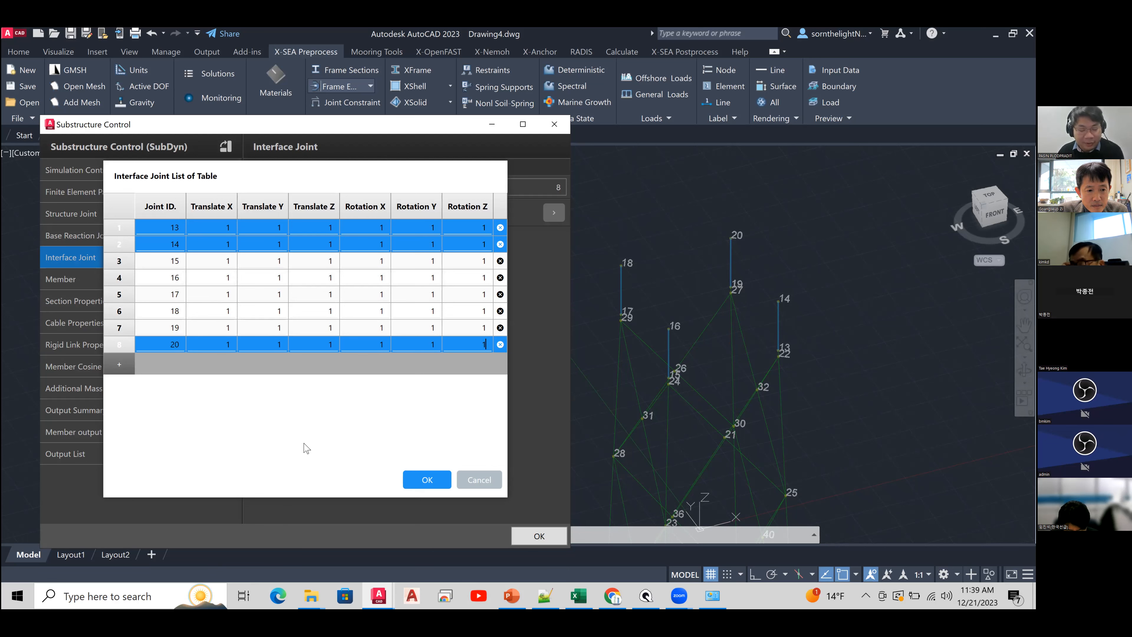
pyautogui.click(447, 480)
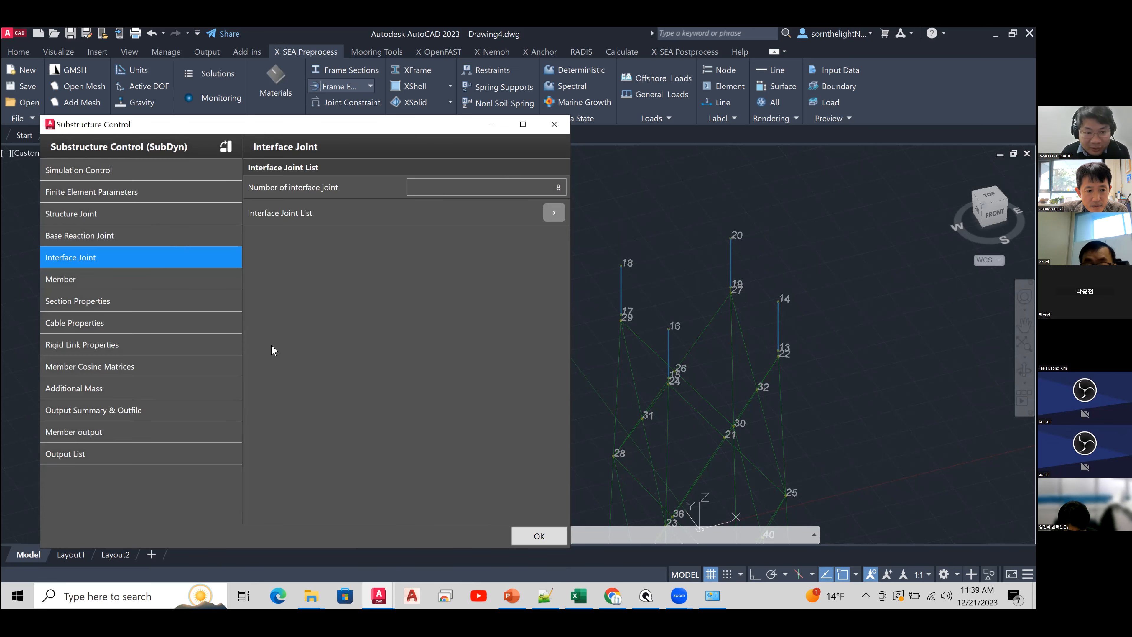
# - Review the SubDyn member list and the cylinder section property list
pyautogui.click(189, 288)
pyautogui.click(555, 214)
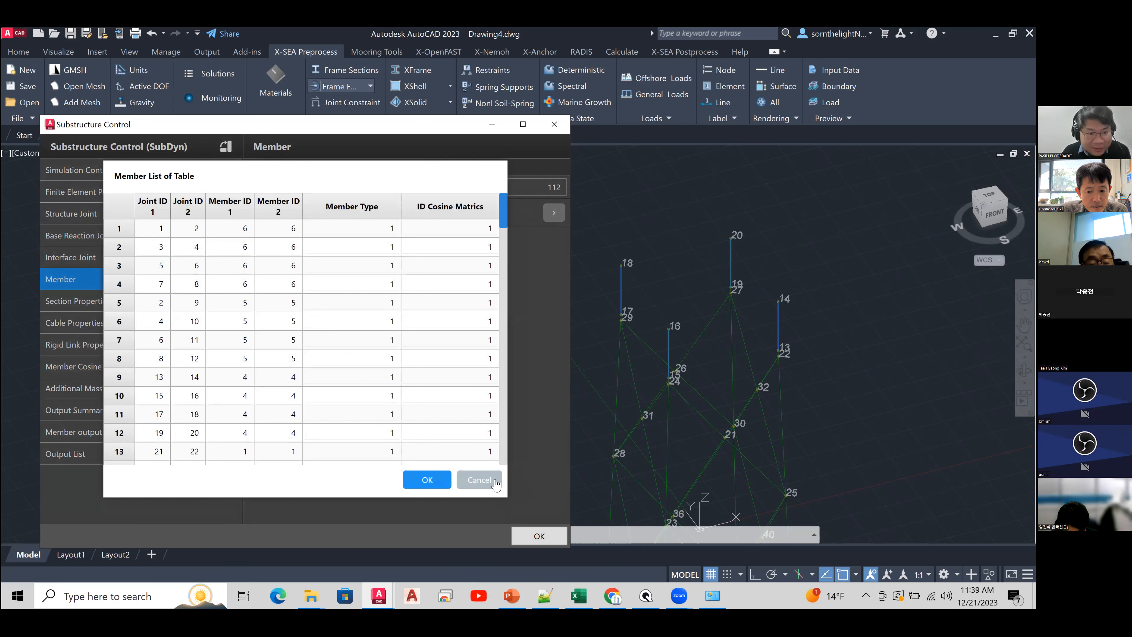
pyautogui.click(479, 480)
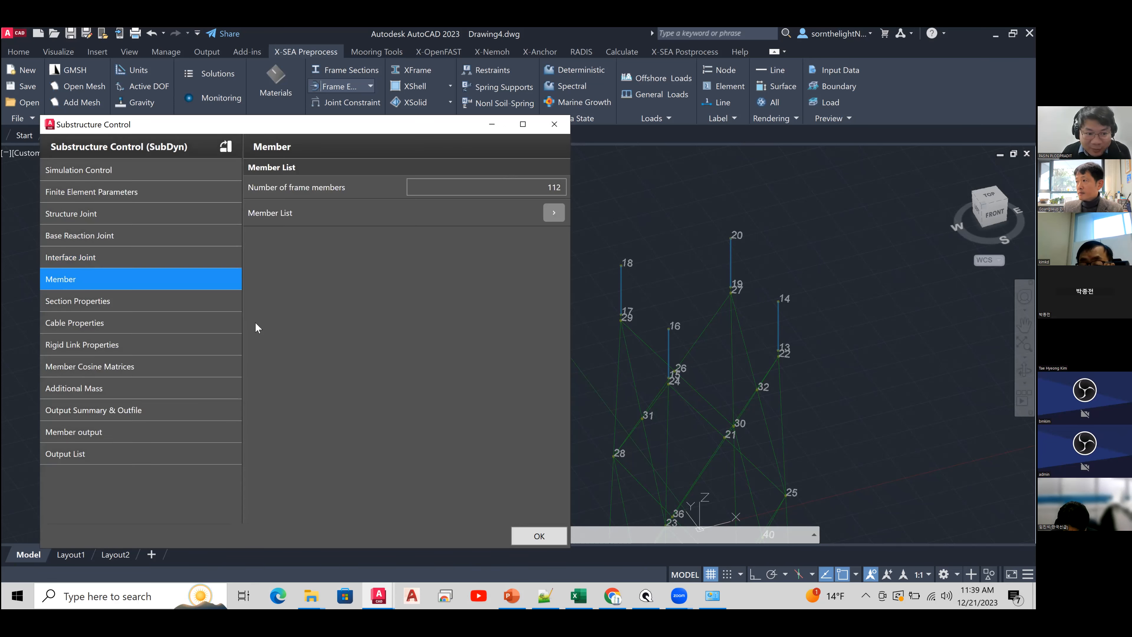
pyautogui.click(210, 308)
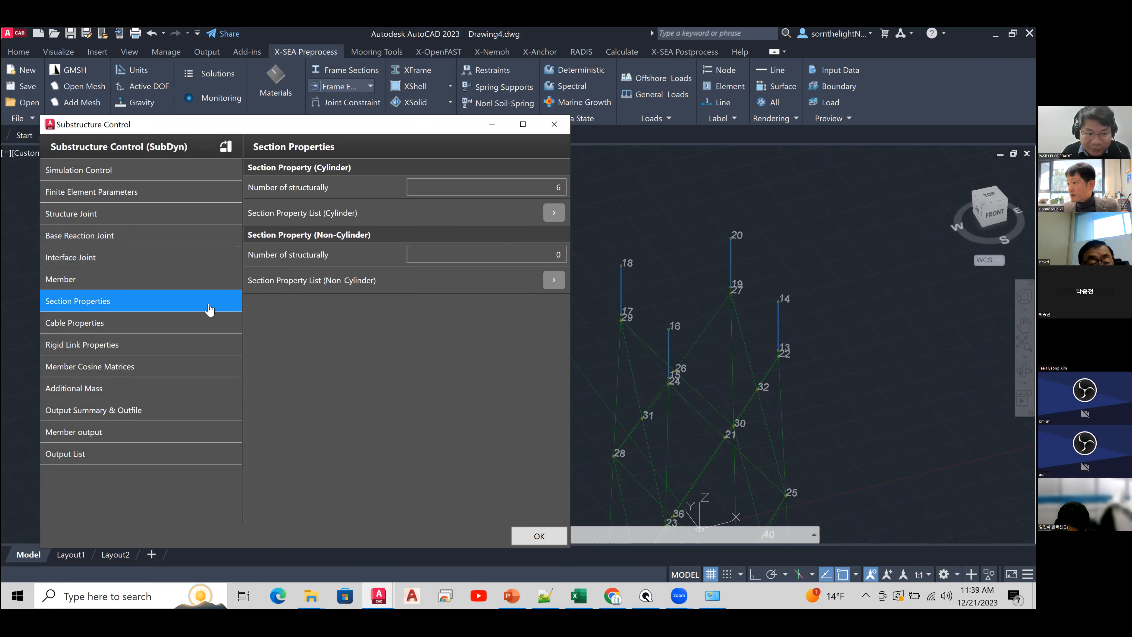
pyautogui.click(551, 215)
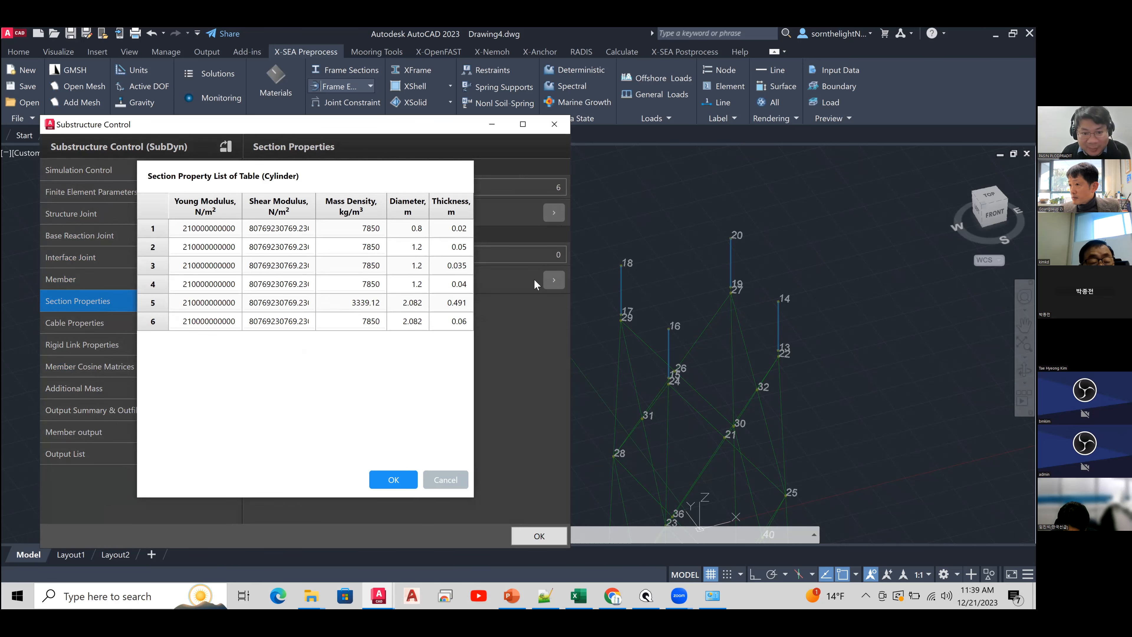
pyautogui.click(394, 480)
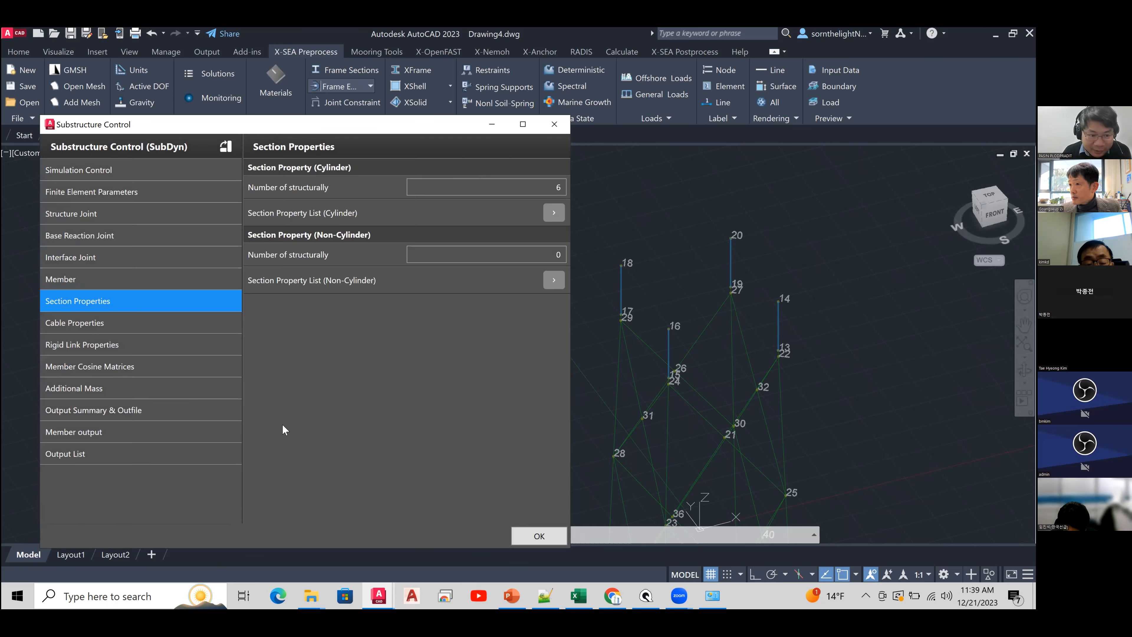
# - Review the SubDyn cable, rigid link, output summary, member output and output list settings, and close the Substructure Control
pyautogui.click(196, 327)
pyautogui.click(188, 346)
pyautogui.click(183, 411)
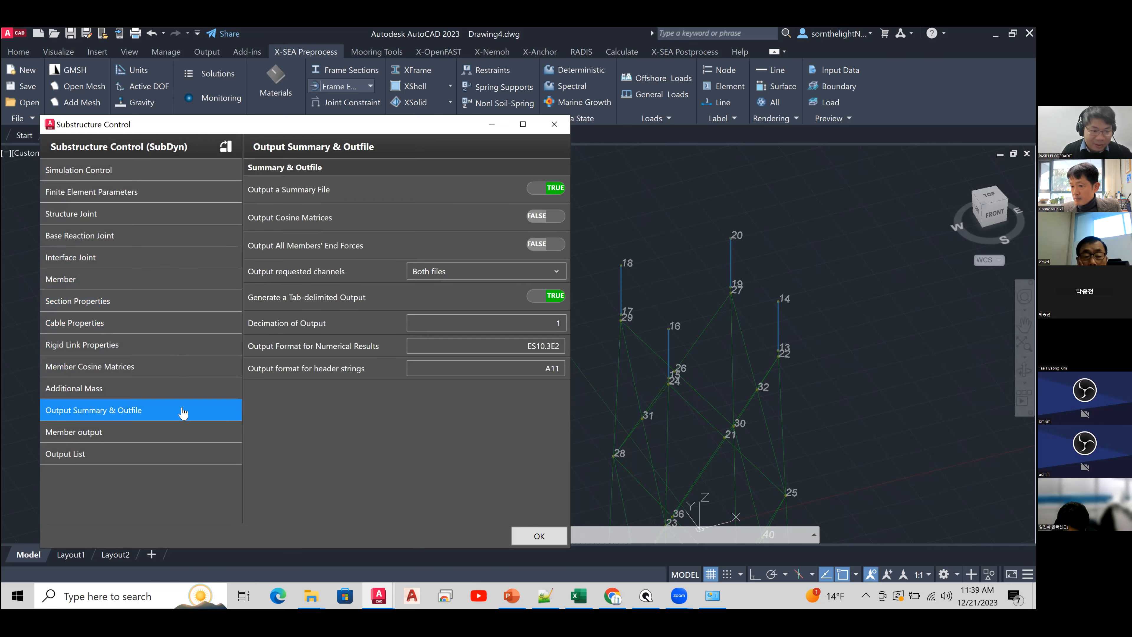
pyautogui.click(182, 438)
pyautogui.click(185, 454)
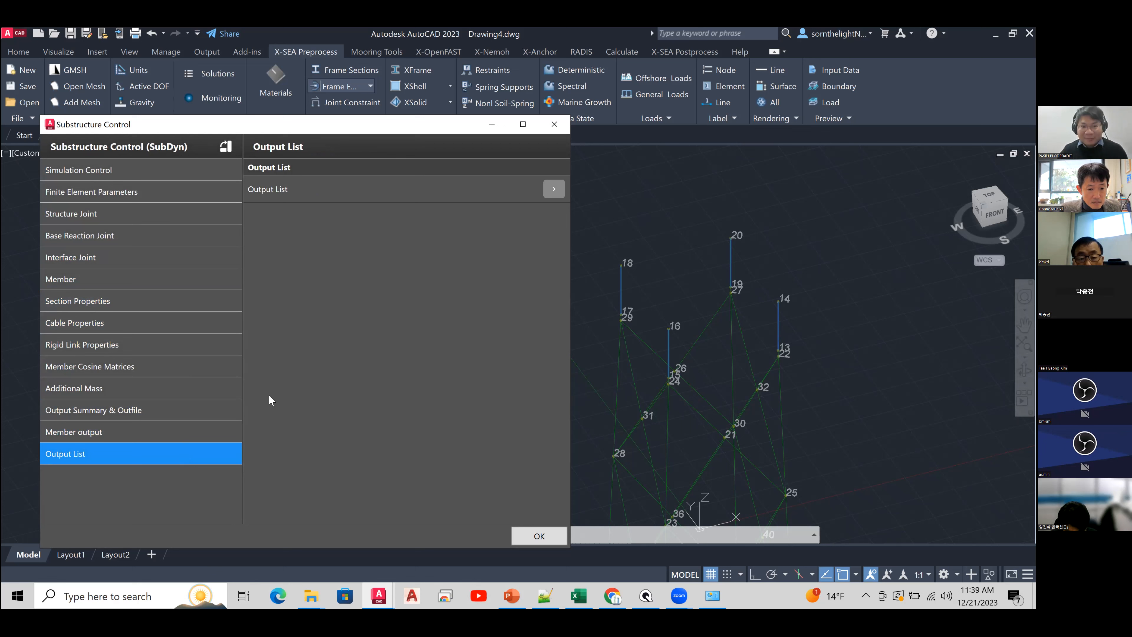
pyautogui.click(554, 125)
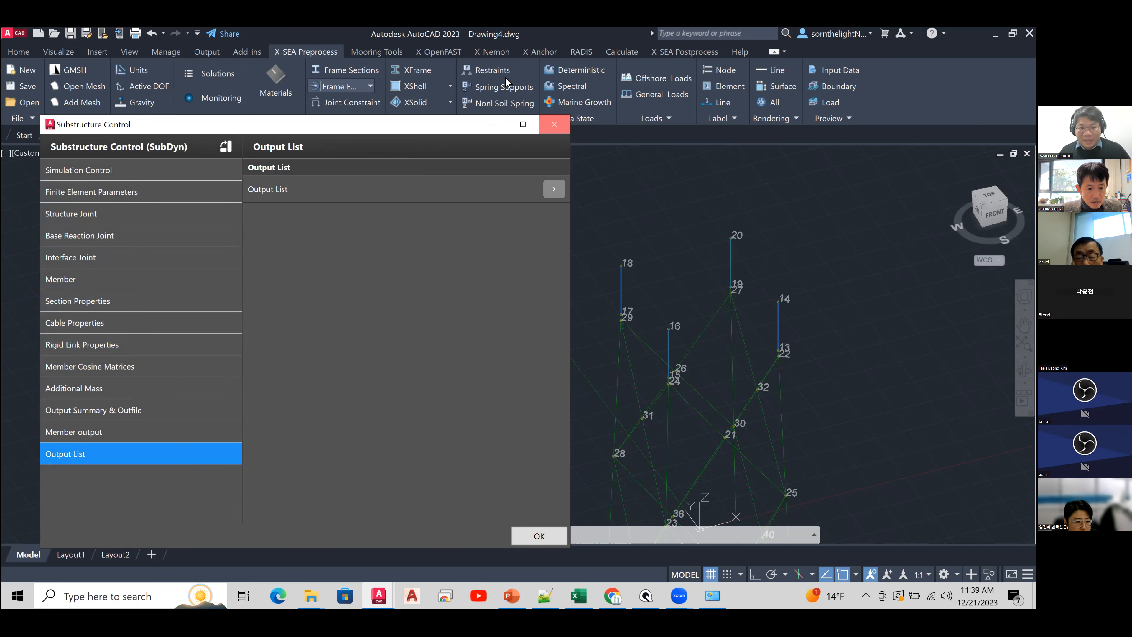
# - Start the calculation and create a folder named OC4 5MW Jacket 1 inside AutoCad Model Testing for saving the model
pyautogui.click(630, 55)
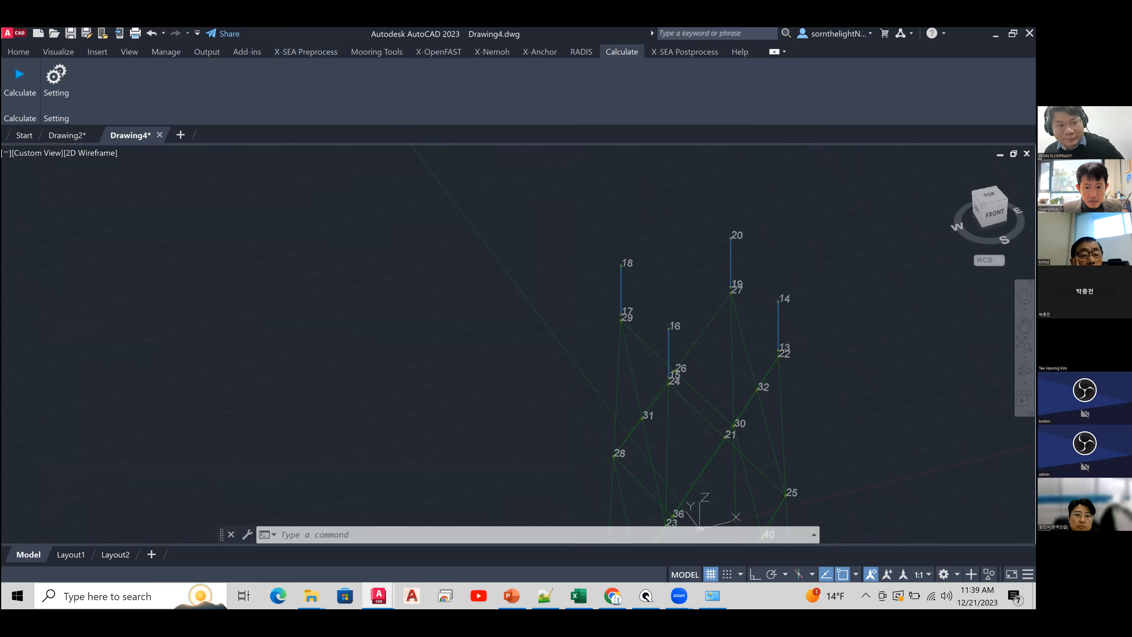
pyautogui.click(14, 94)
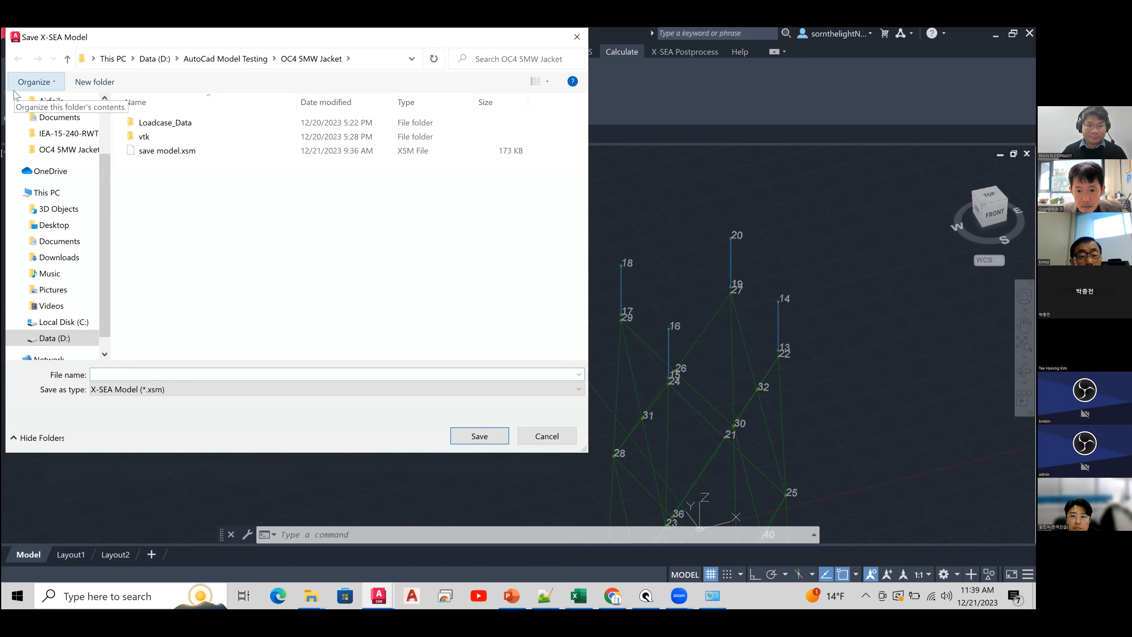
pyautogui.doubleClick(249, 224)
pyautogui.rightClick(359, 217)
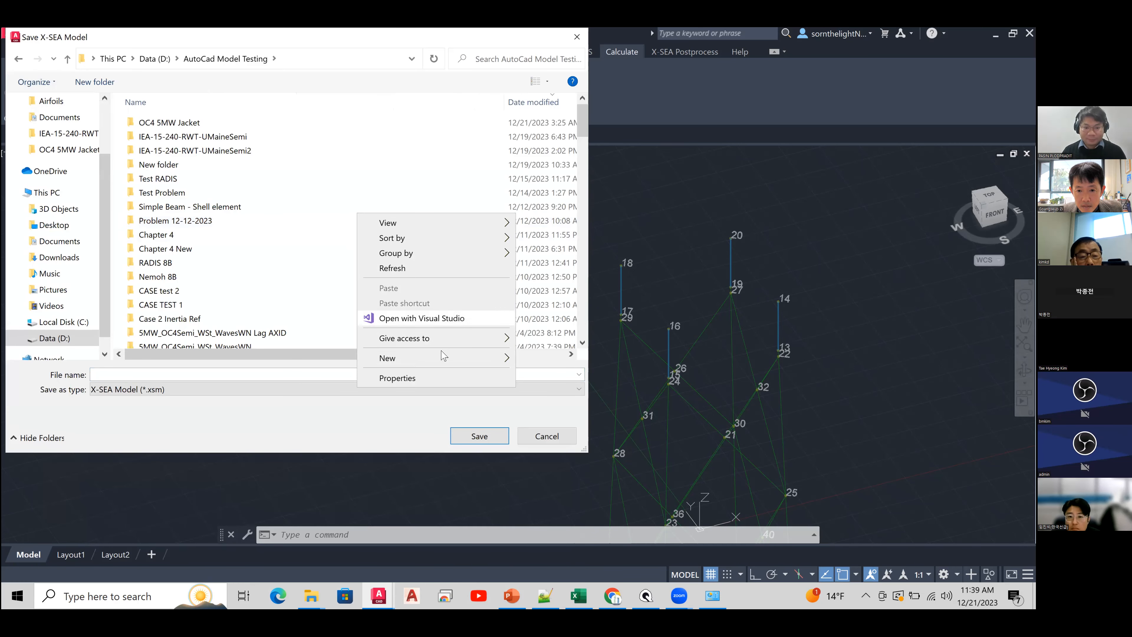
pyautogui.moveTo(441, 358)
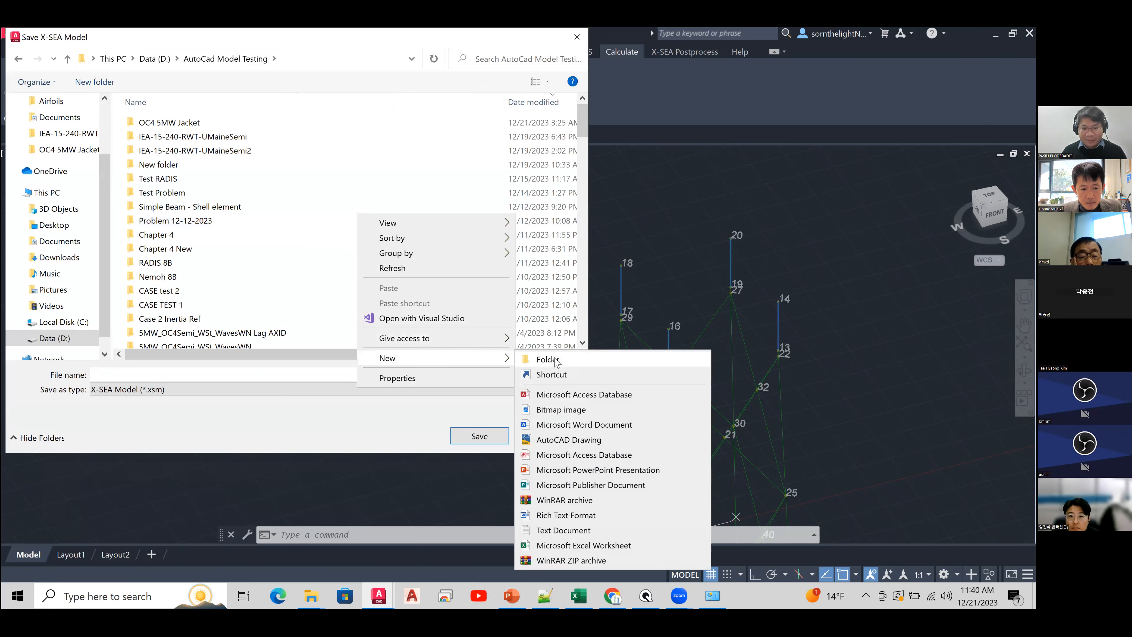
pyautogui.click(555, 359)
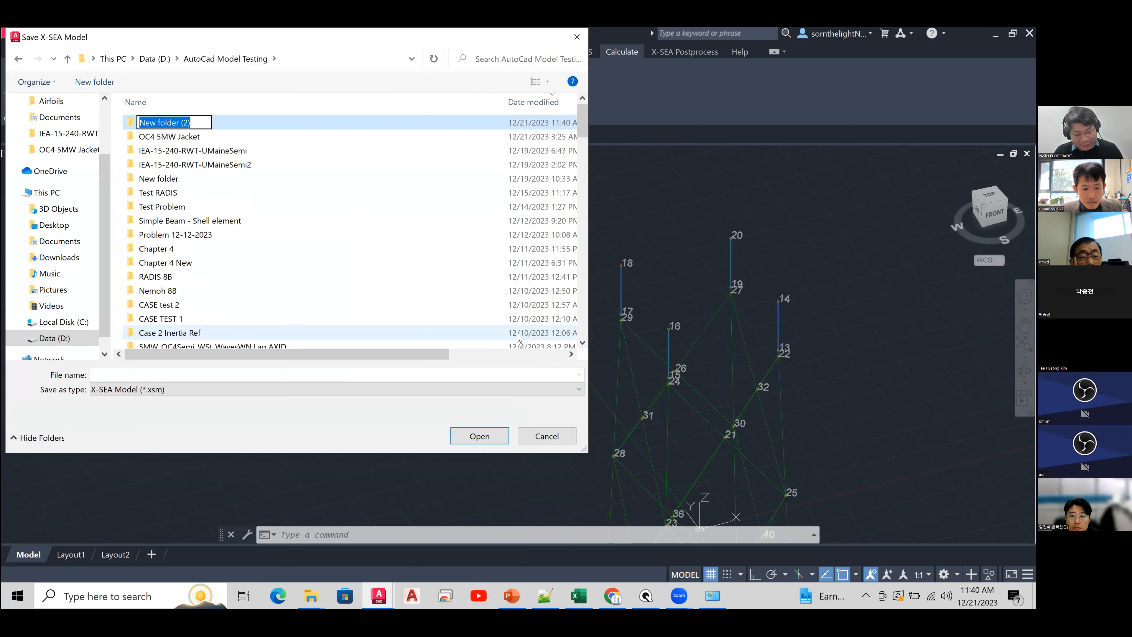
pyautogui.write('OC')
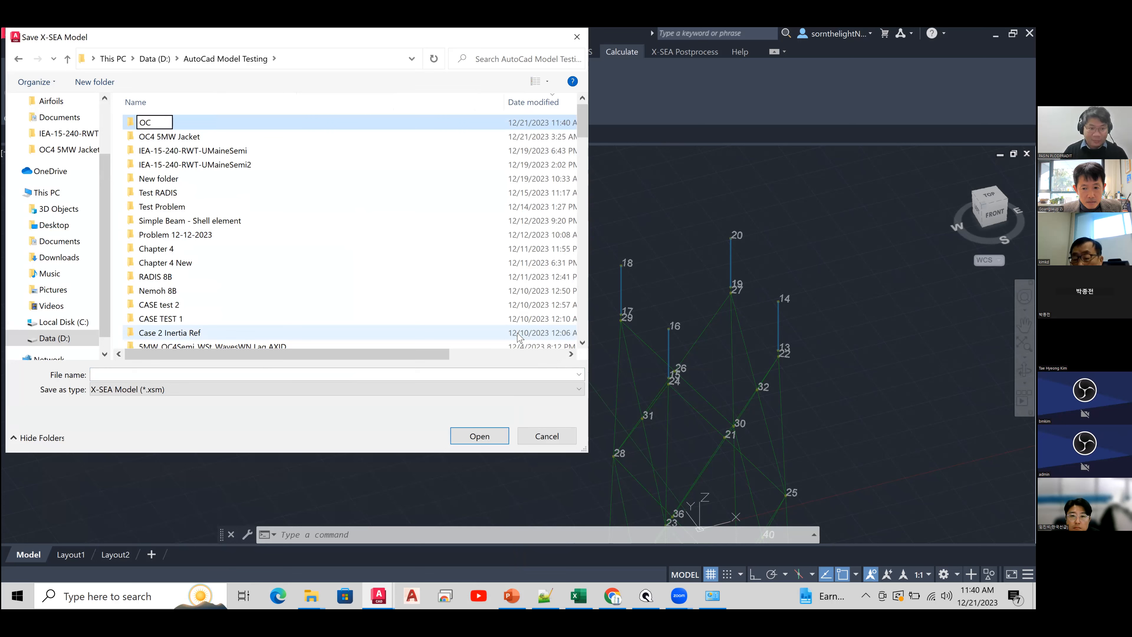
pyautogui.write('4 5MW')
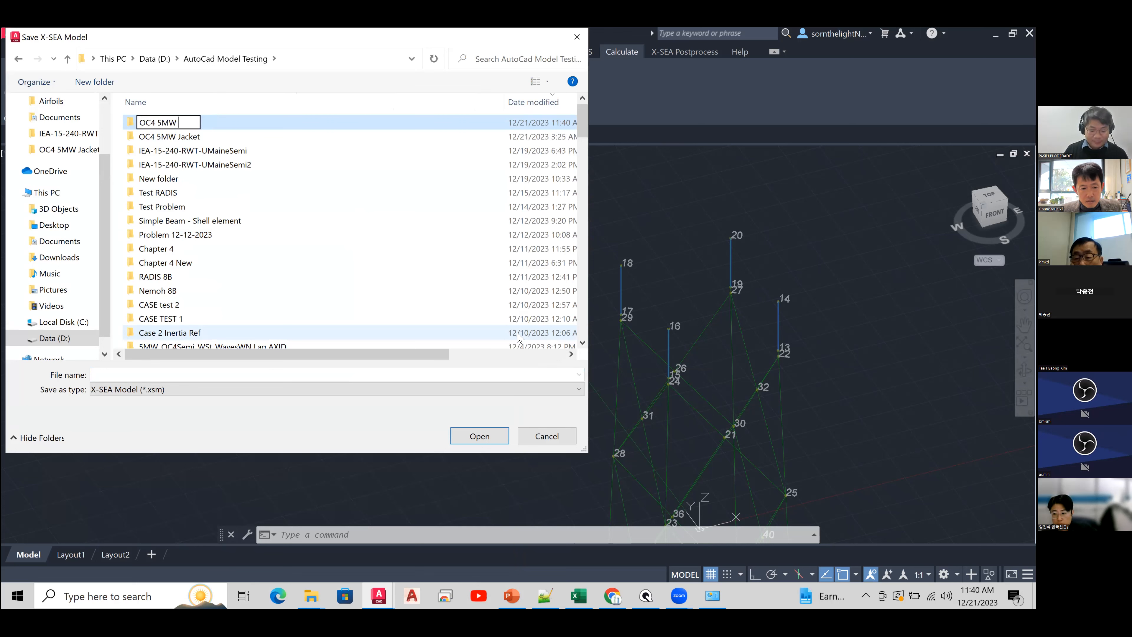
pyautogui.write(' Jacket 1')
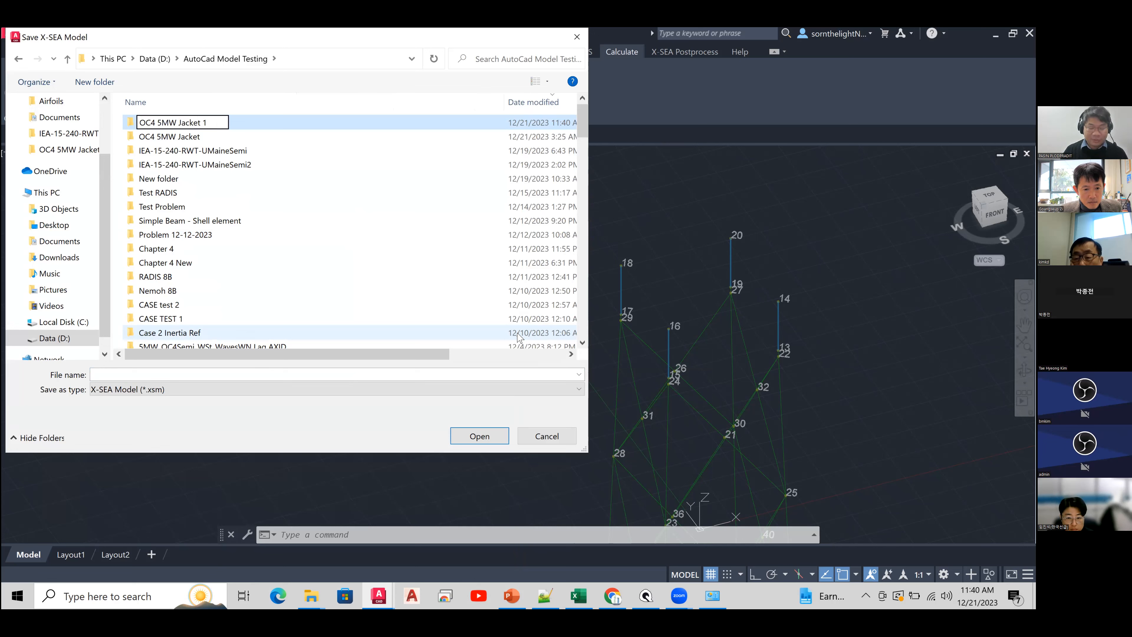
pyautogui.press('Return')
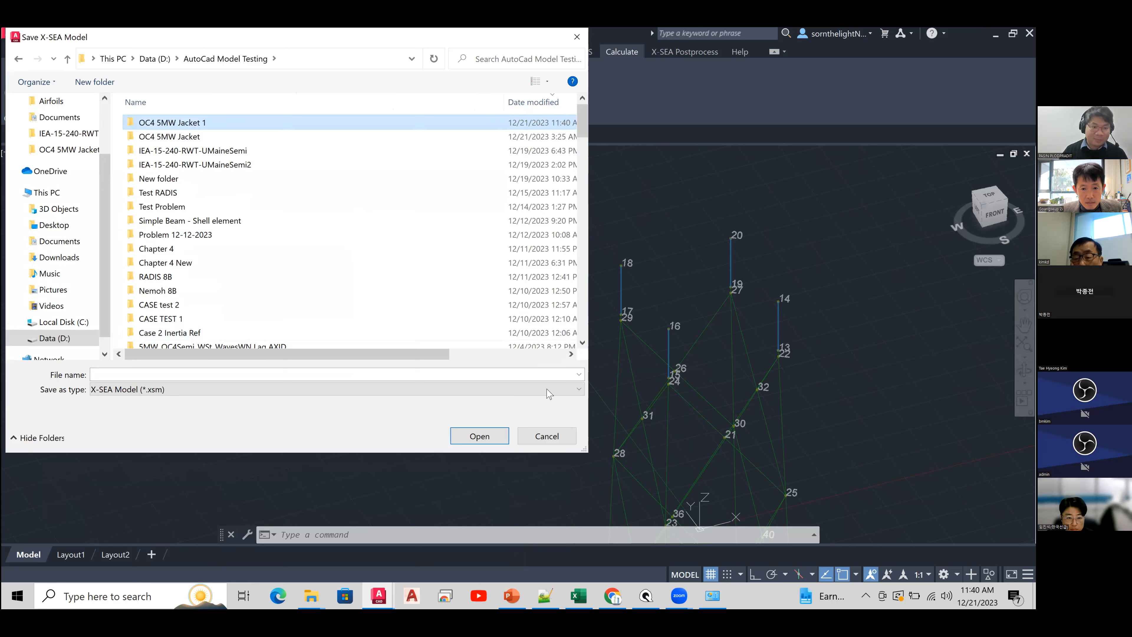
# - Save the X-SEA model as OC4 JACKET in the OC4 5MW Jacket 1 folder and run the OpenFAST analysis
pyautogui.doubleClick(269, 127)
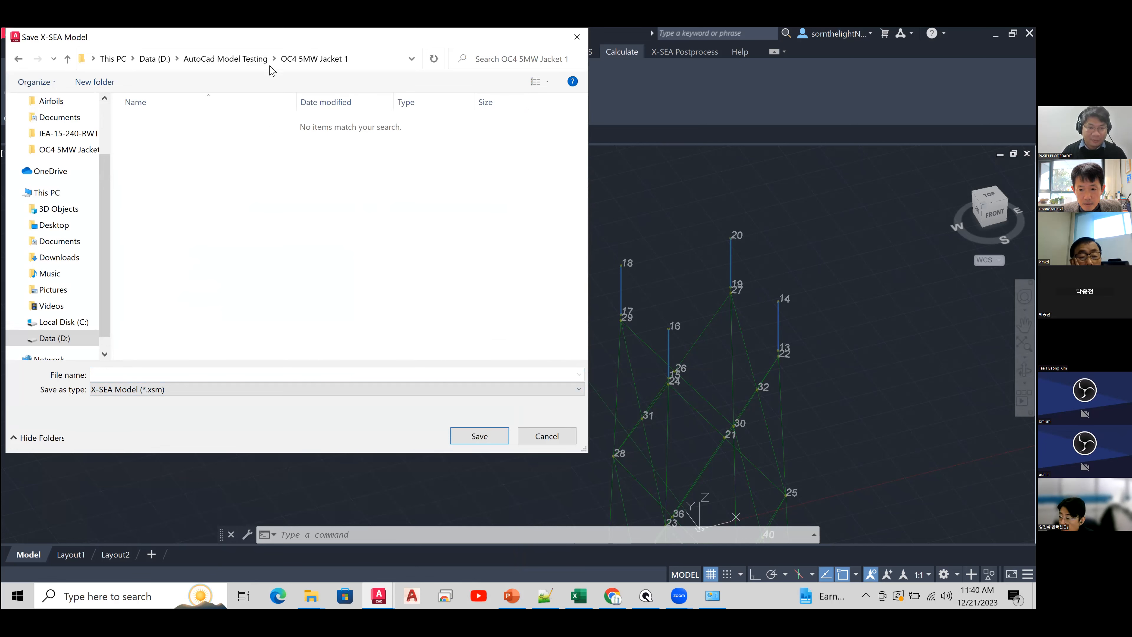
pyautogui.click(198, 376)
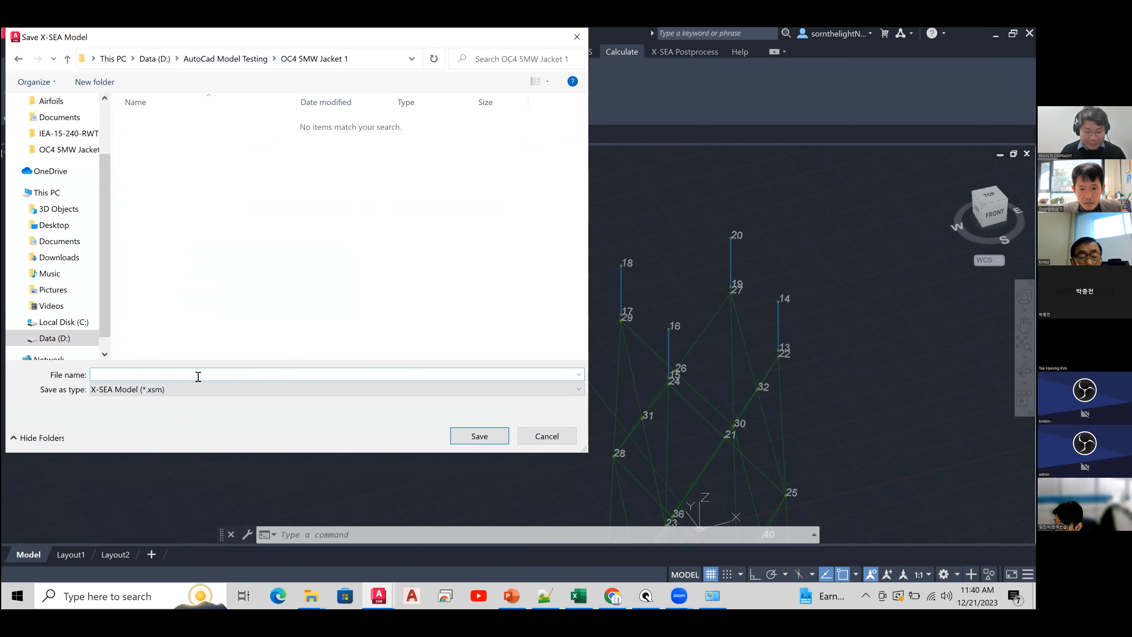
pyautogui.write('OC4 JA')
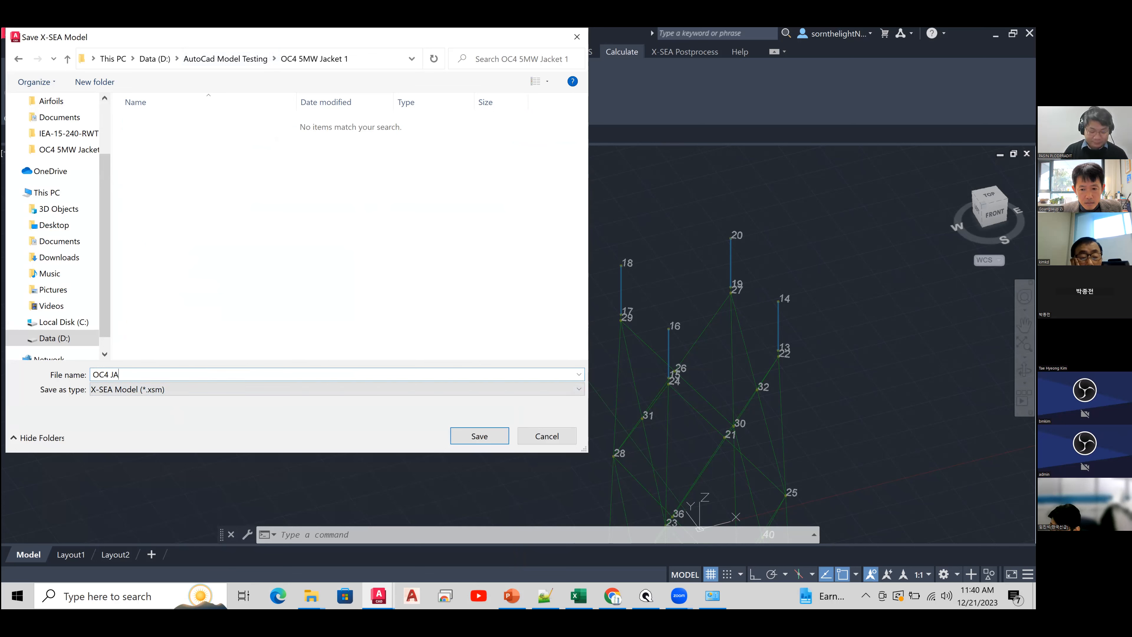
pyautogui.write('CKET')
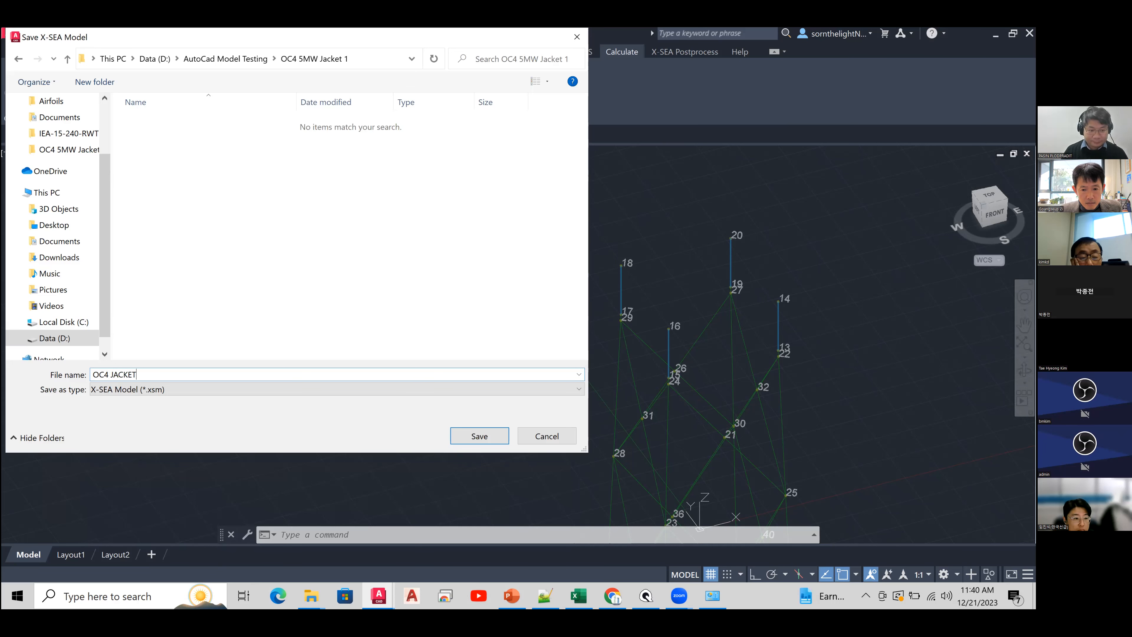
pyautogui.click(480, 436)
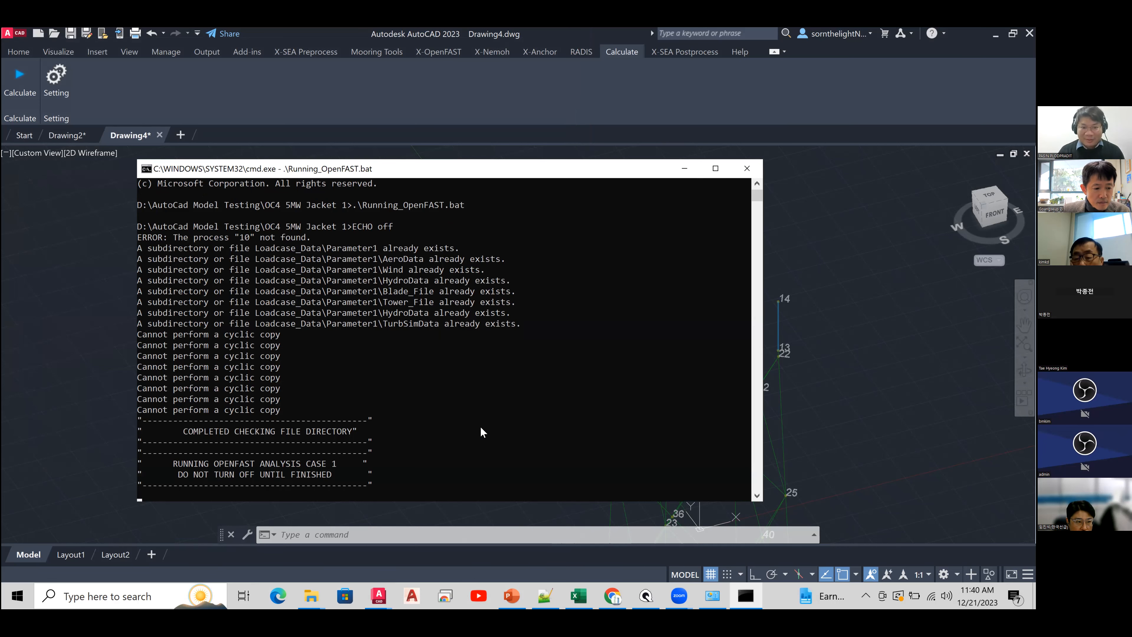
# - Examine the OpenFAST run log in the screenjob file and close it
pyautogui.moveTo(479, 169); pyautogui.dragTo(378, 191)
pyautogui.click(646, 189)
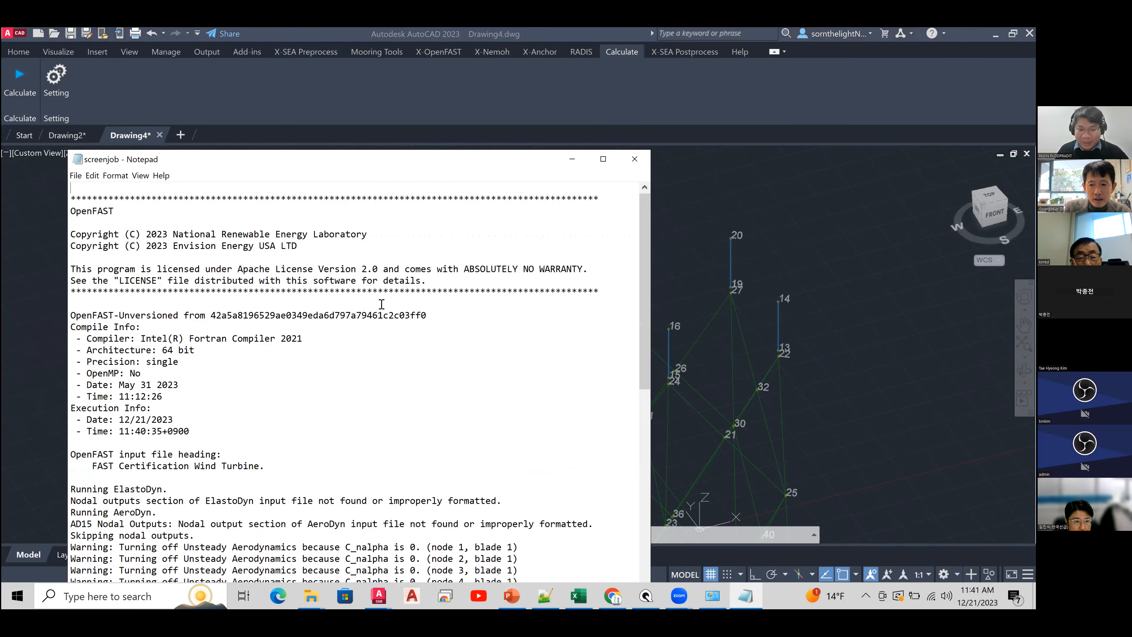
pyautogui.scroll(-10, 380, 303)
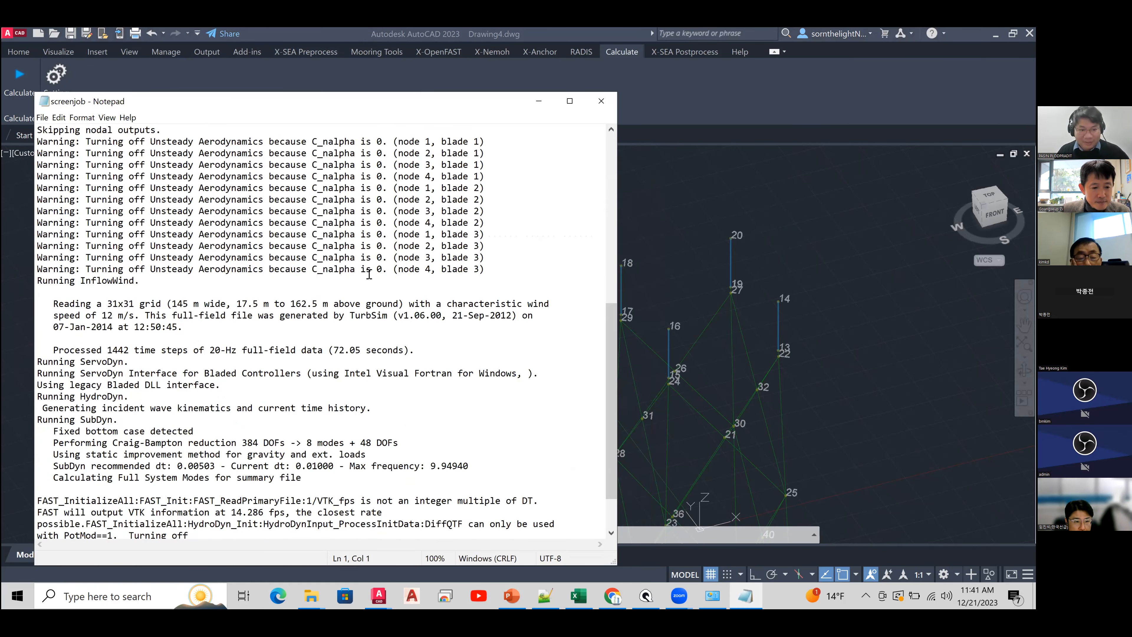
pyautogui.scroll(-2, 369, 274)
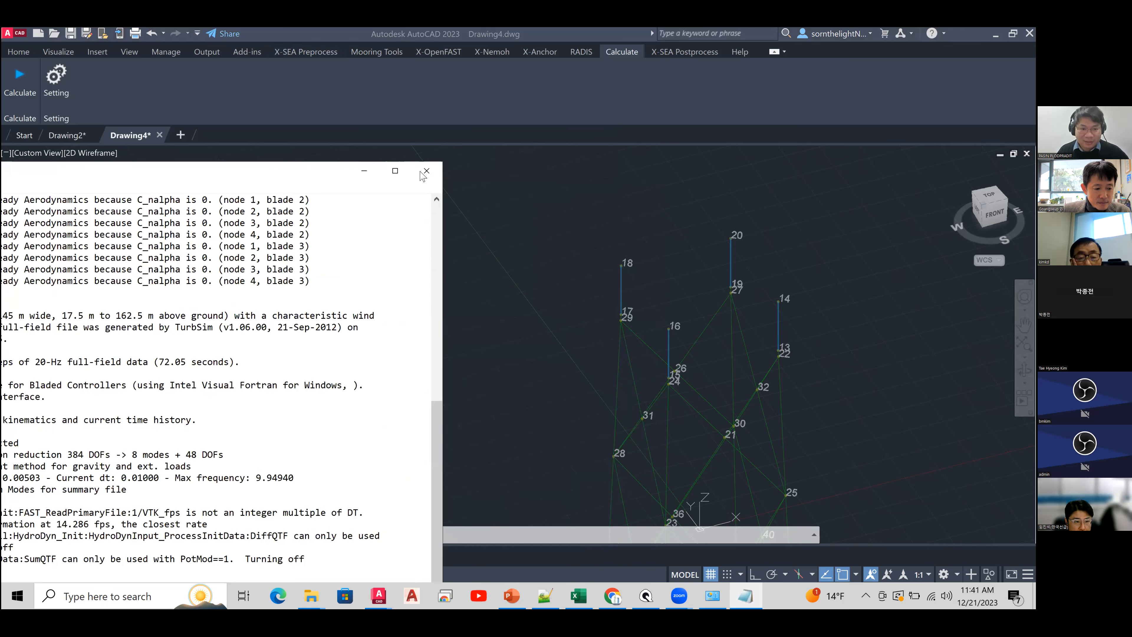
pyautogui.click(426, 171)
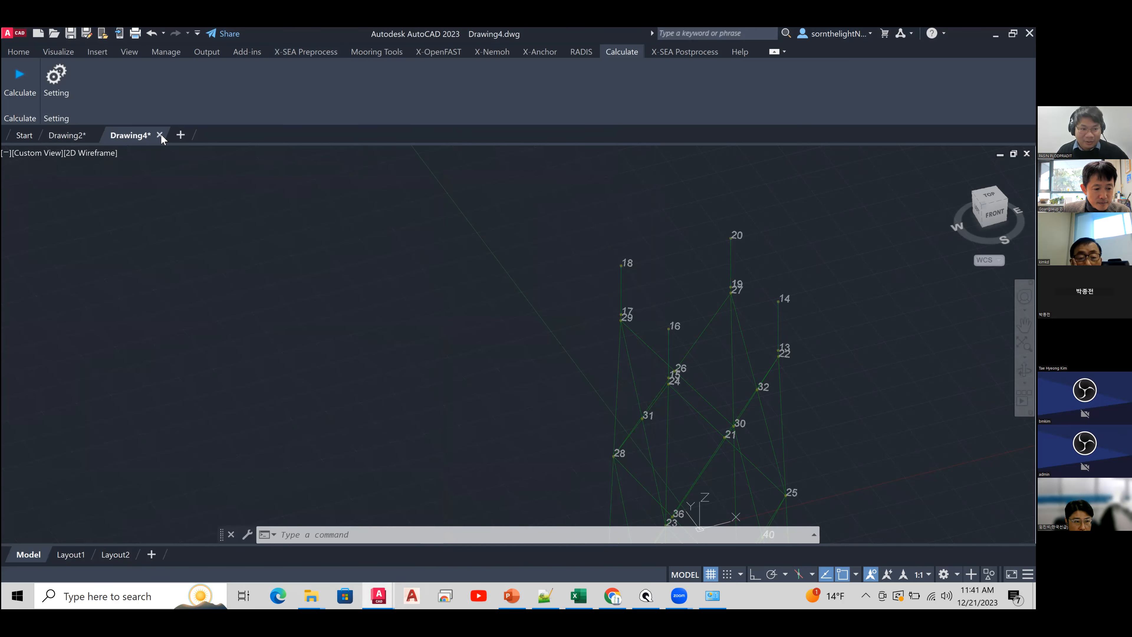
# - Close Drawing4 without saving and open the X-SEA model save model.xsm from the OC4 5MW Jacket folder
pyautogui.click(159, 135)
pyautogui.click(519, 338)
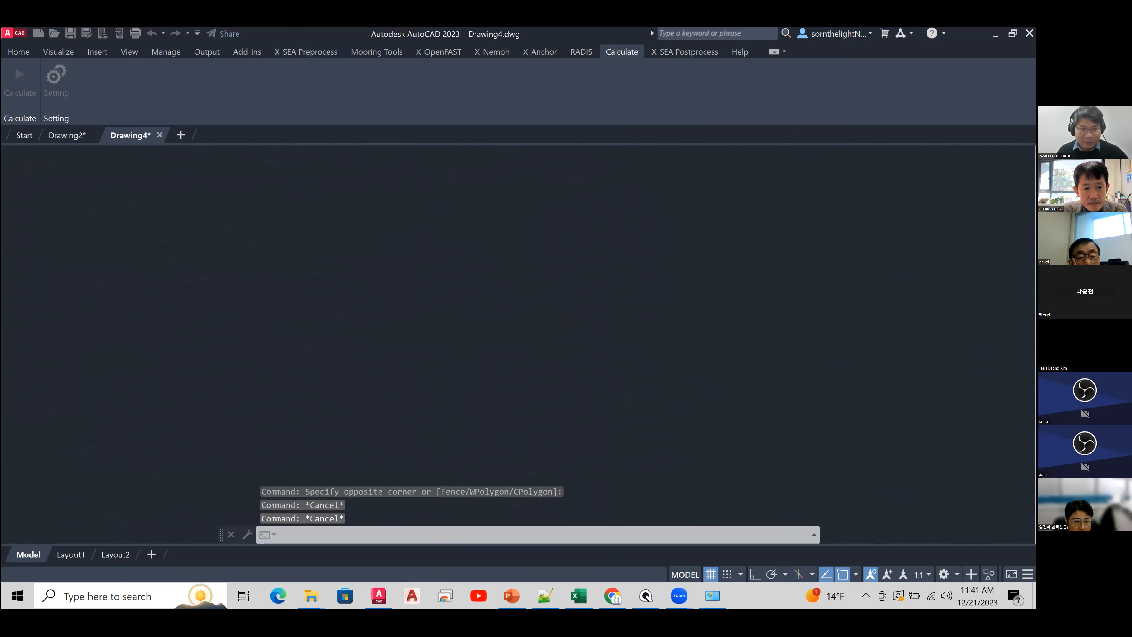
pyautogui.click(326, 52)
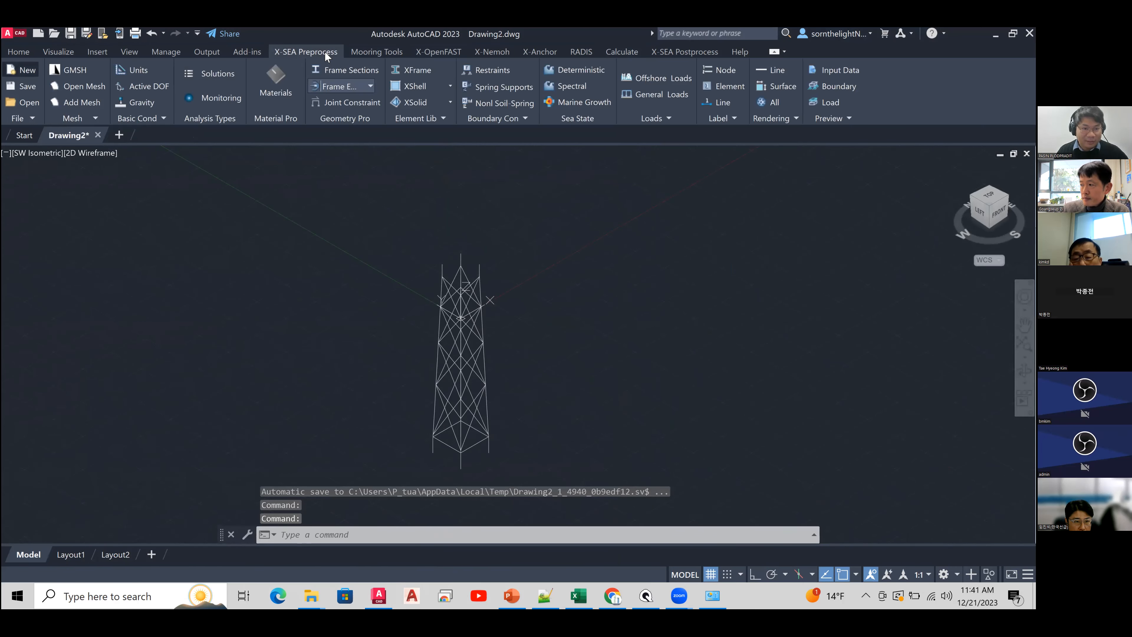
pyautogui.click(39, 105)
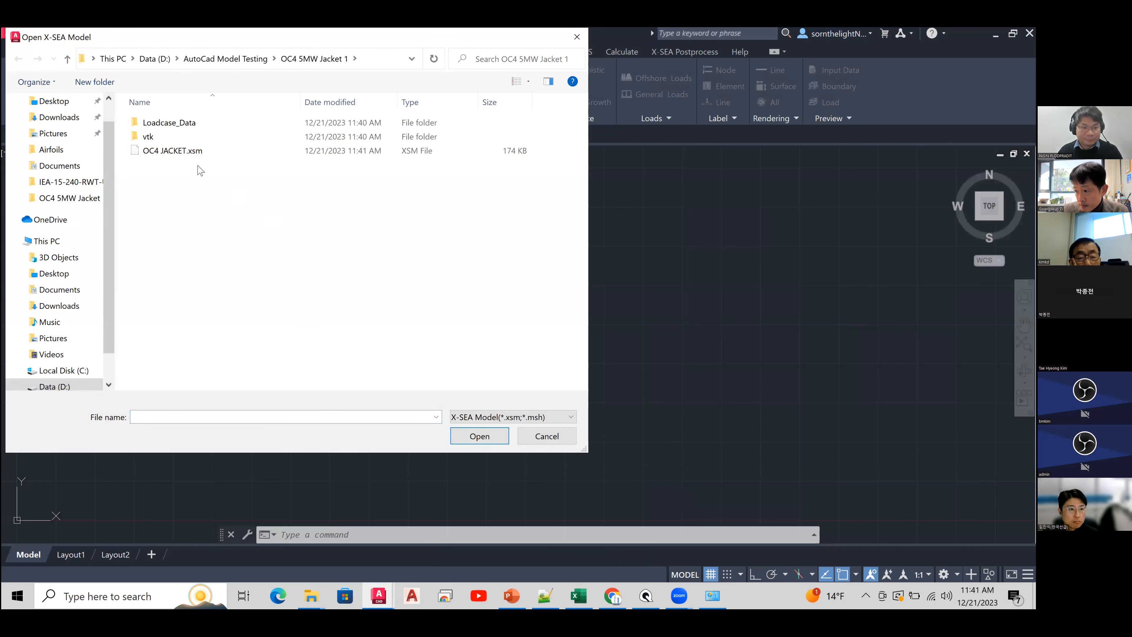
pyautogui.hotkey('alt', 'Up')
pyautogui.doubleClick(203, 138)
pyautogui.doubleClick(206, 152)
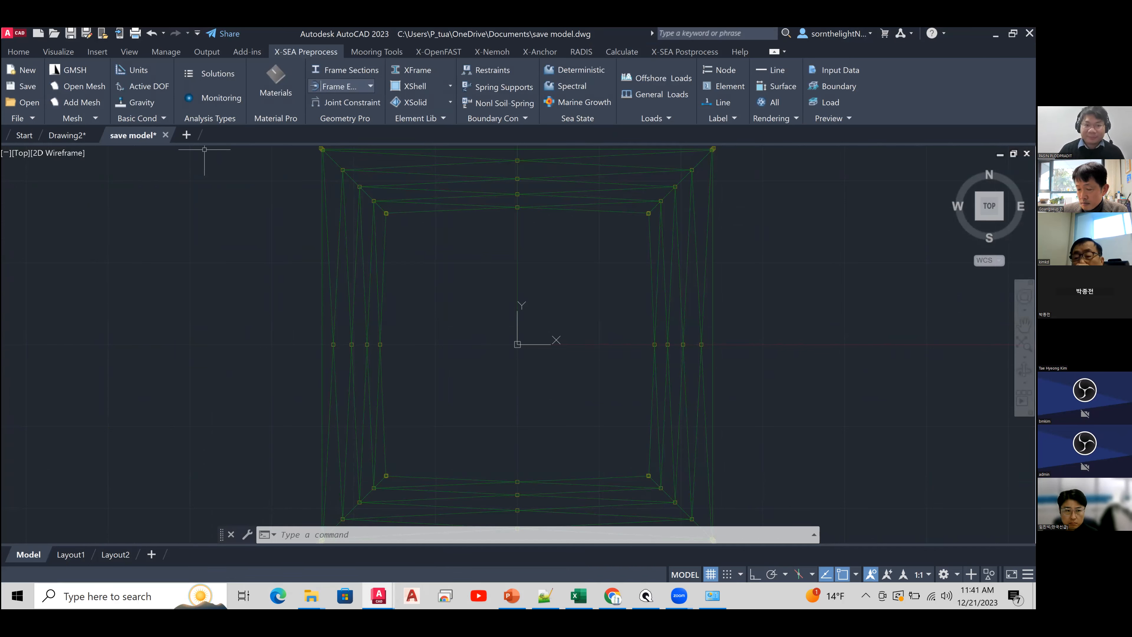
# - Open the X-OpenFAST Graph Plotter and plot the Wind1VelX, Wind1VelY and Wind1VelZ channels for Loadcase 1
pyautogui.click(441, 51)
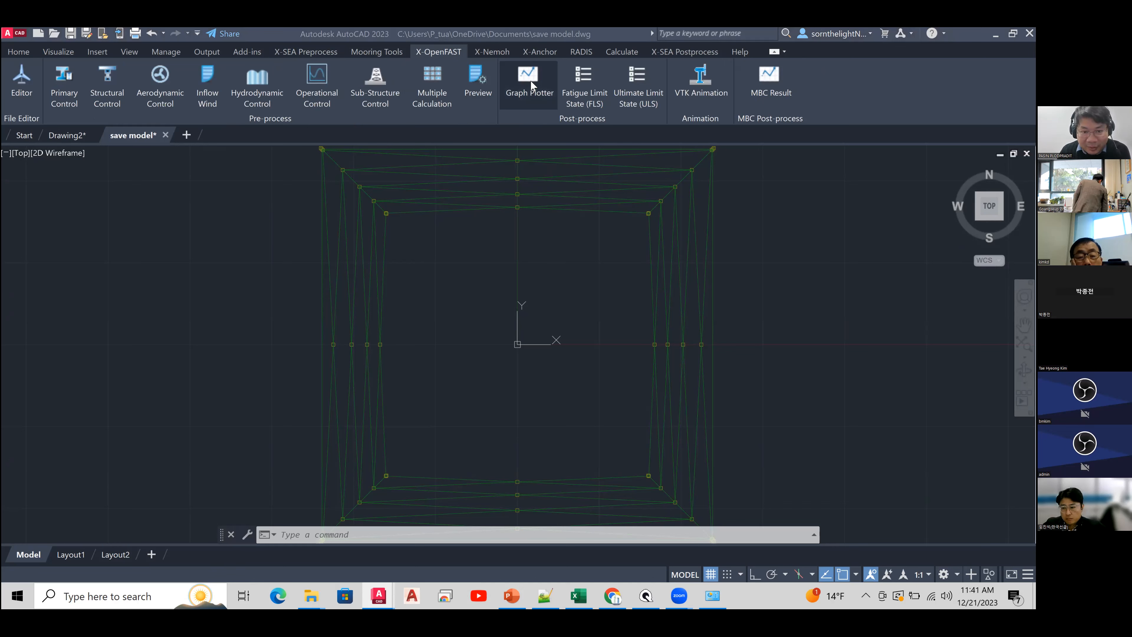
pyautogui.click(518, 78)
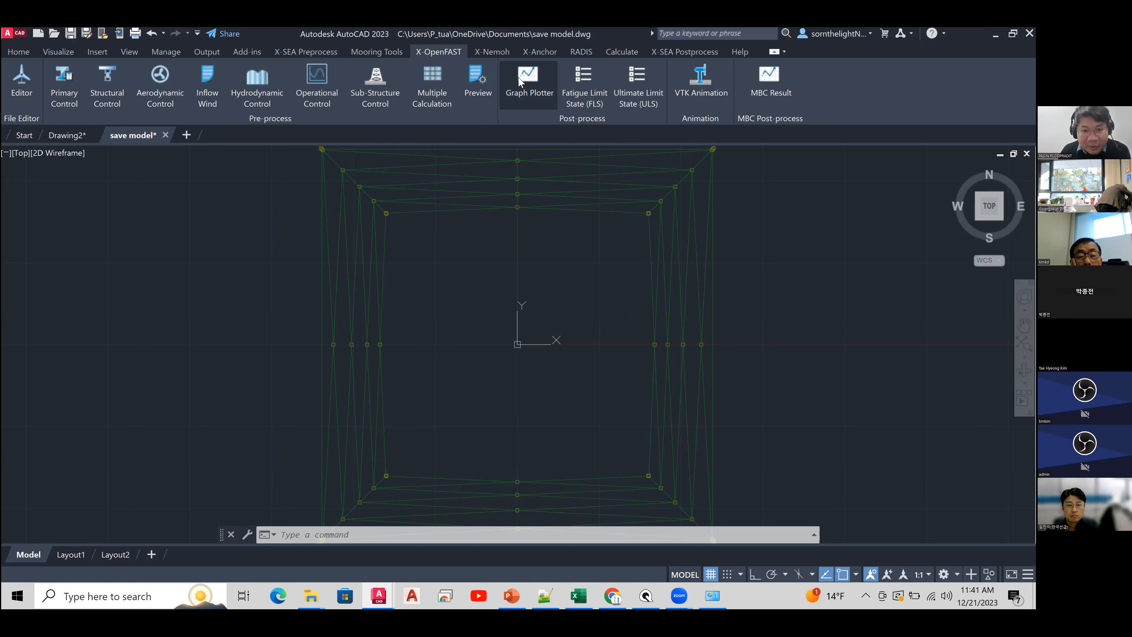
pyautogui.click(533, 80)
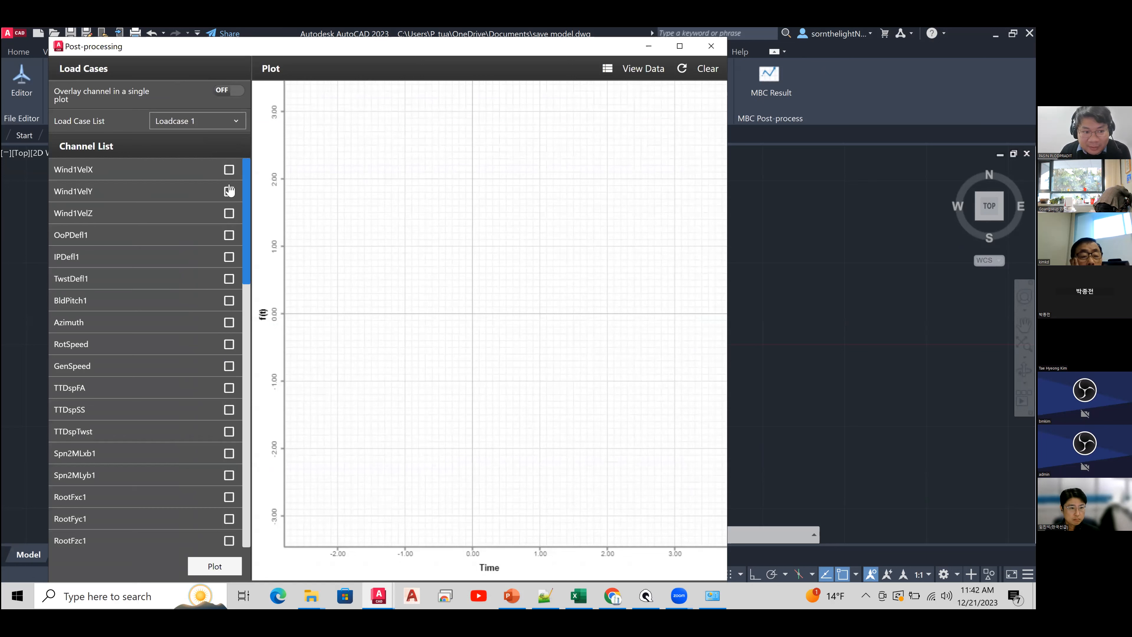
pyautogui.click(229, 171)
pyautogui.click(229, 192)
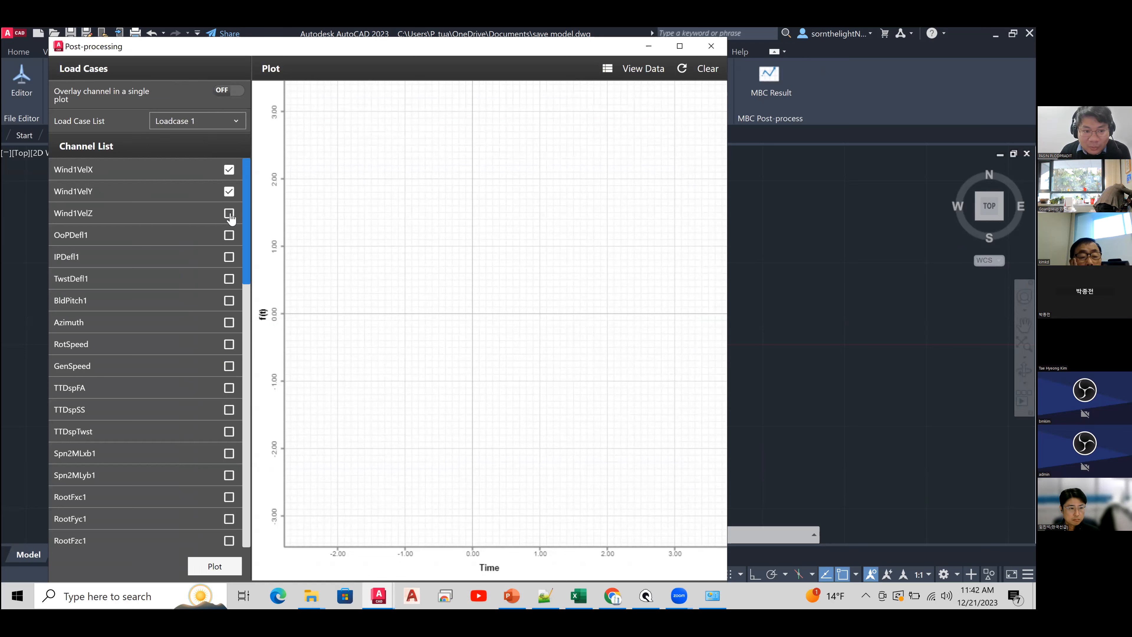
pyautogui.click(229, 213)
pyautogui.scroll(-3, 246, 203)
pyautogui.scroll(3, 245, 178)
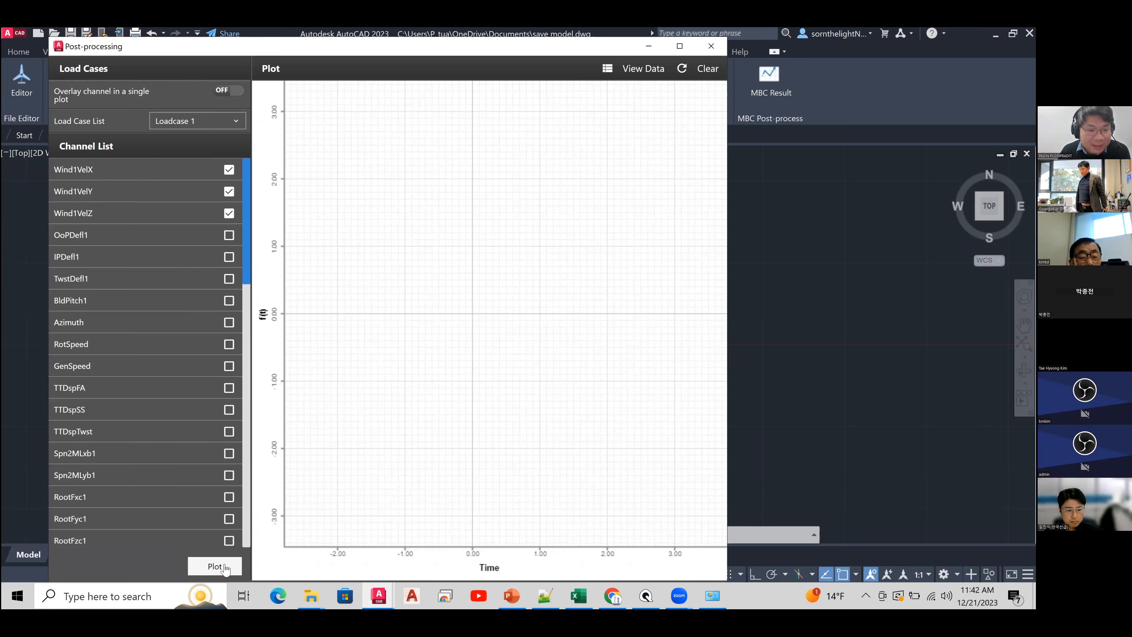
pyautogui.click(226, 567)
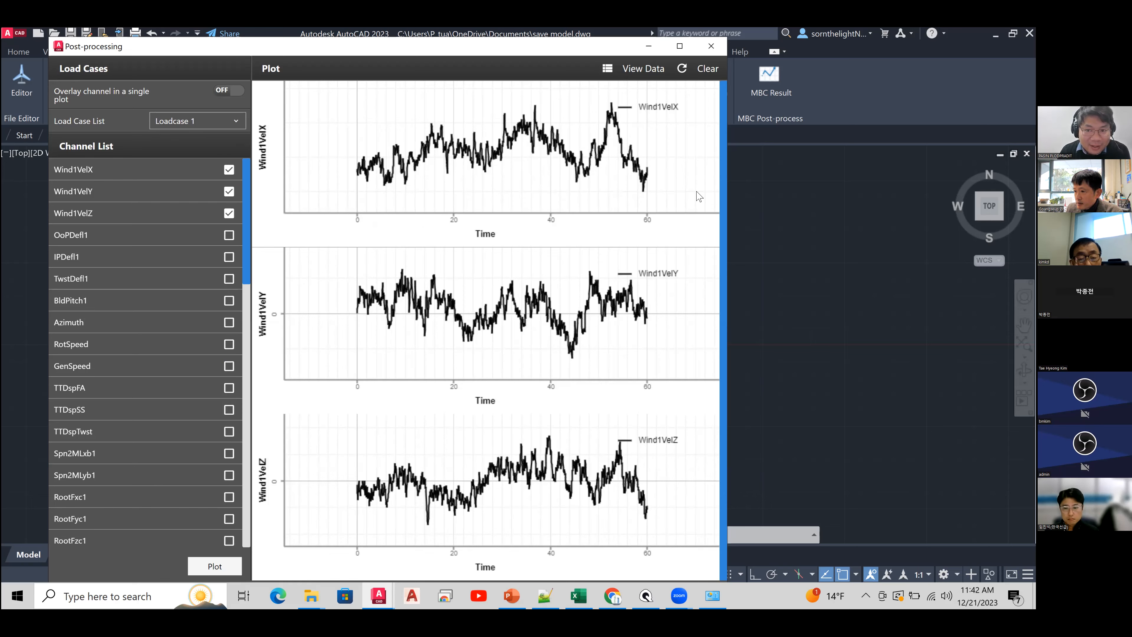
# - Clear the wind plots and plot the tower base channels TwrBsFxt, TwrBsFyt, TwrBsFzt, TwrBsMxt, TwrBsMyt and TwrBsMzt separately
pyautogui.click(707, 69)
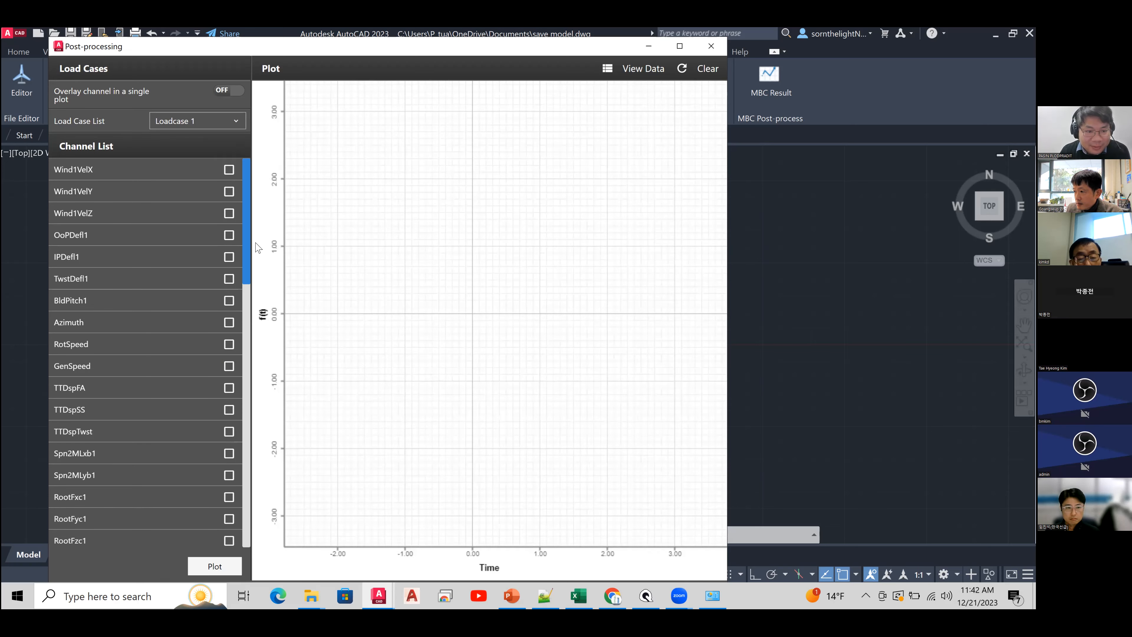
pyautogui.moveTo(250, 277); pyautogui.dragTo(270, 379)
pyautogui.scroll(-1, 194, 462)
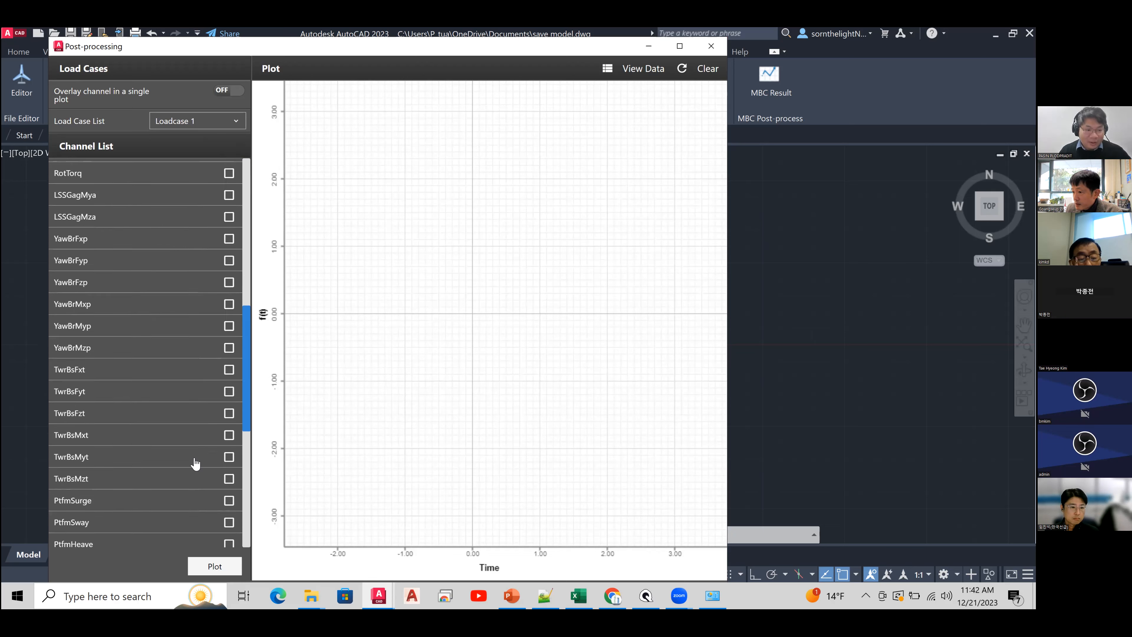
pyautogui.scroll(-1, 195, 462)
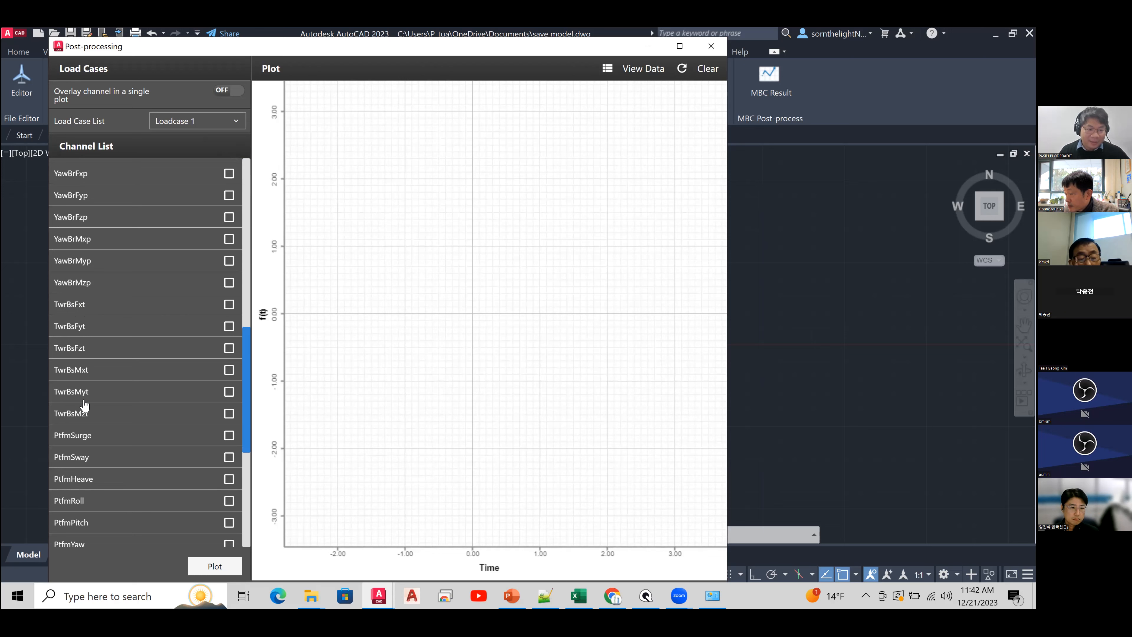
pyautogui.click(229, 306)
pyautogui.click(230, 329)
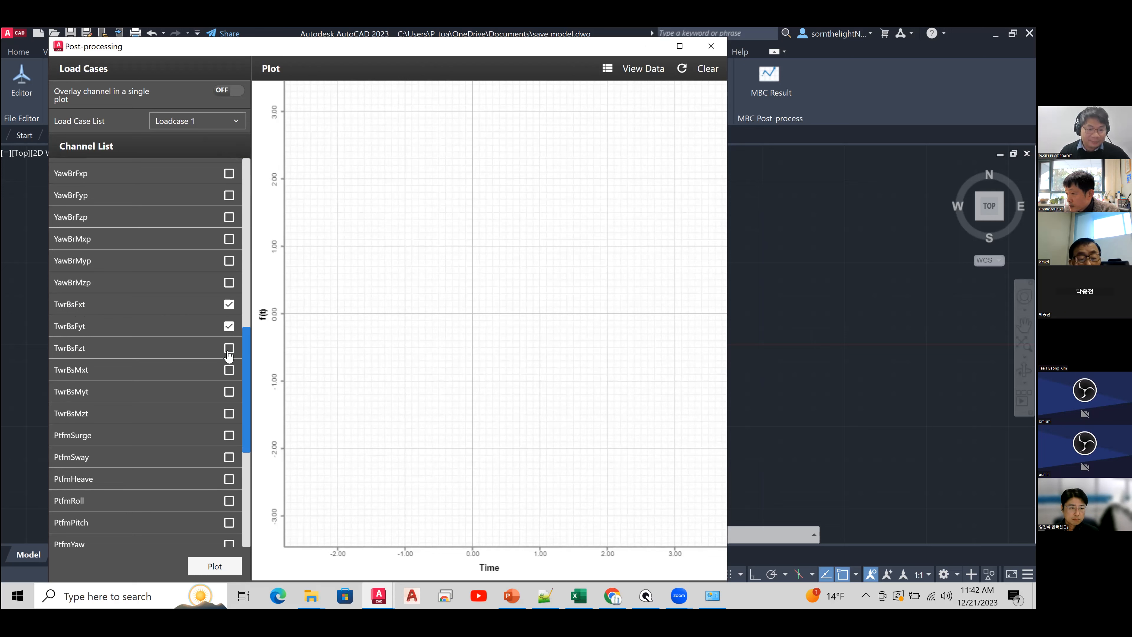
pyautogui.click(229, 350)
pyautogui.click(228, 371)
pyautogui.click(228, 392)
pyautogui.click(229, 414)
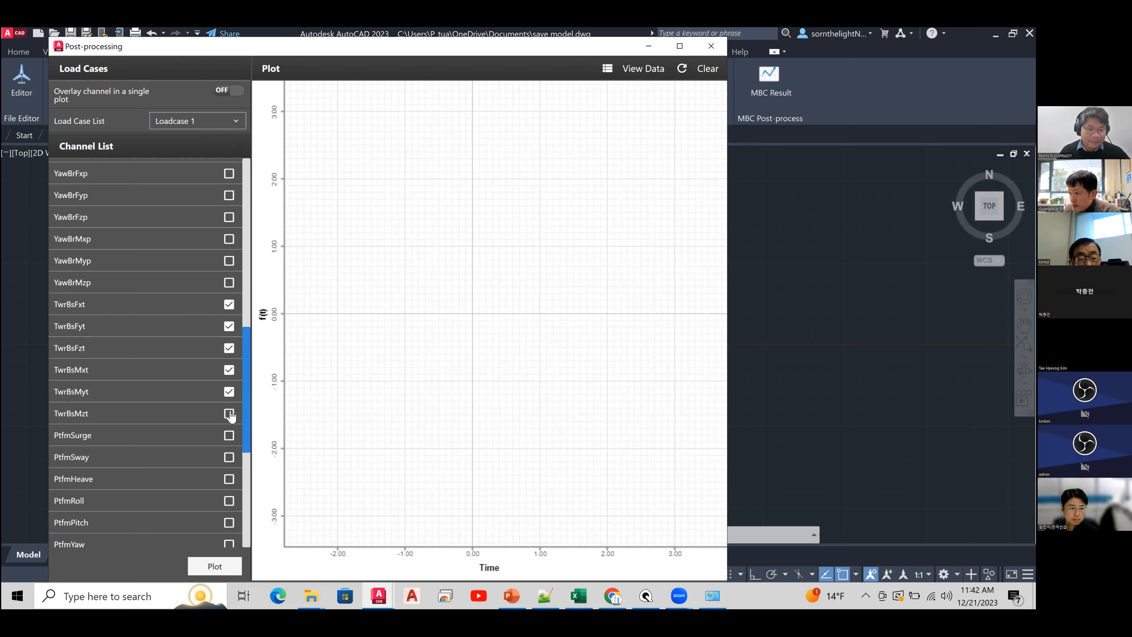
pyautogui.click(211, 571)
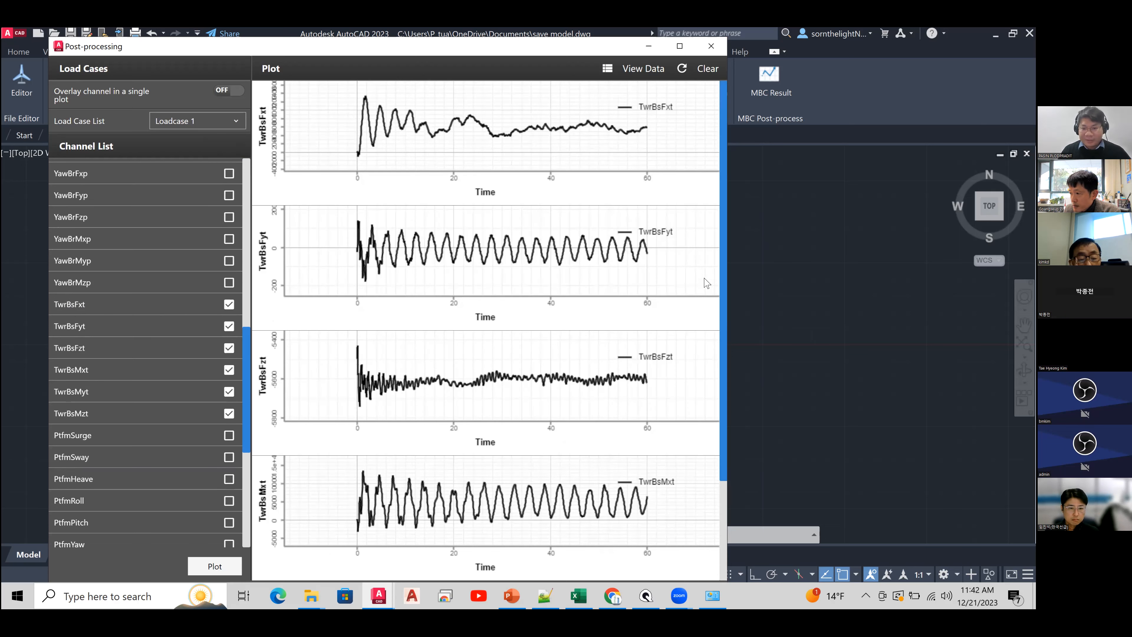
pyautogui.scroll(-3, 723, 379)
pyautogui.scroll(3, 720, 290)
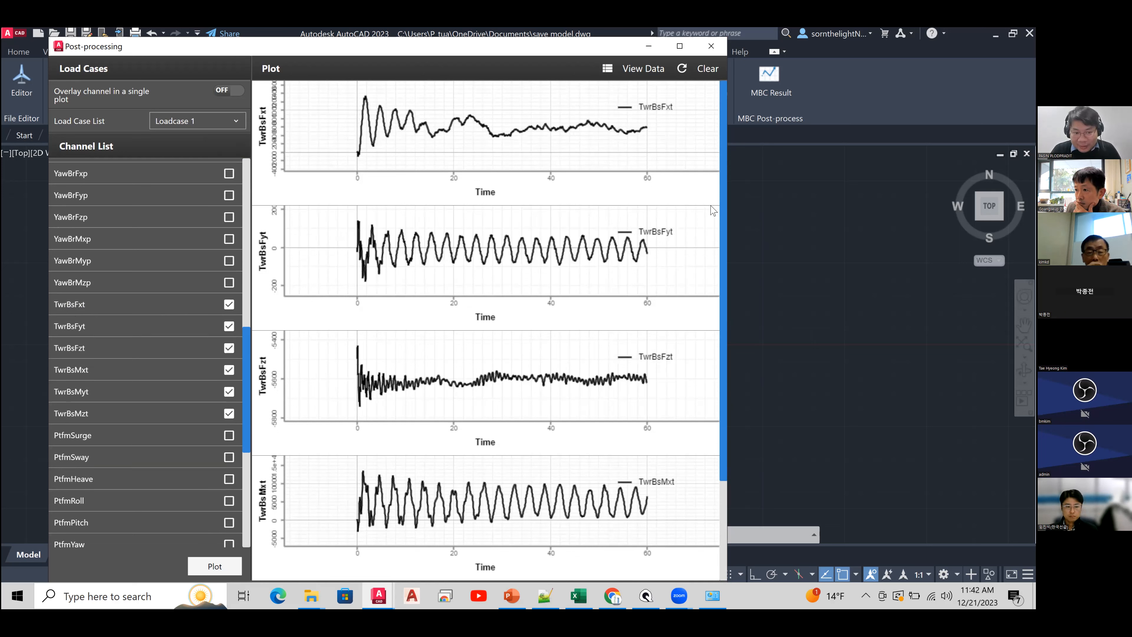
# - Turn on channel overlay in a single plot and add TwrBsFxt, TwrBsFyt, TwrBsFzt, TwrBsMxt and TwrBsMyt for Loadcase 1
pyautogui.click(228, 90)
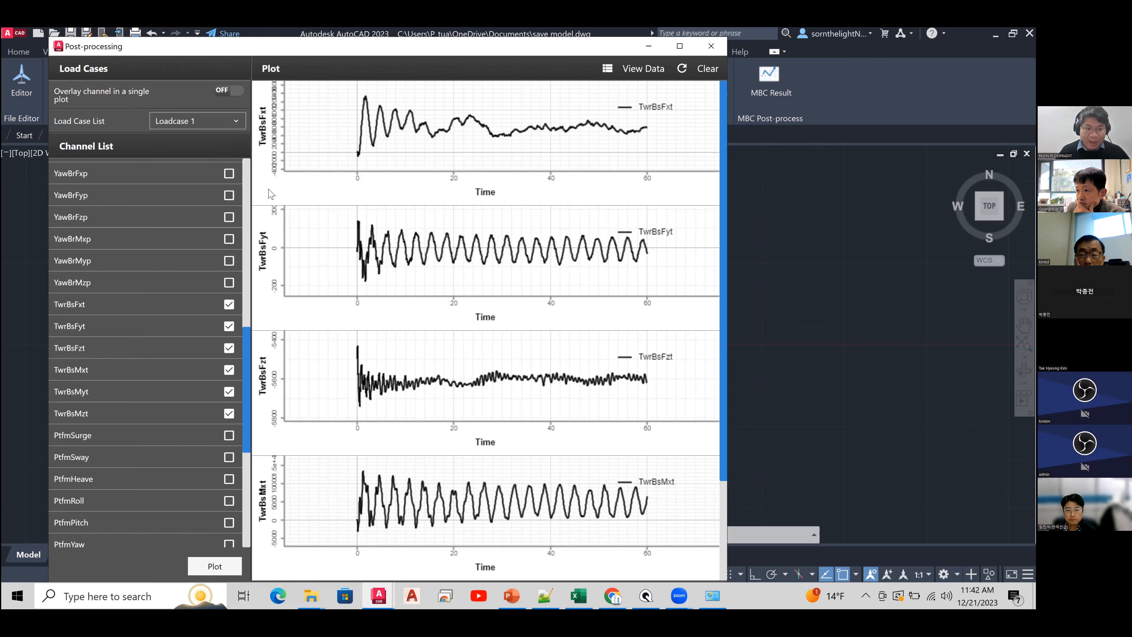
pyautogui.moveTo(249, 229); pyautogui.dragTo(262, 366)
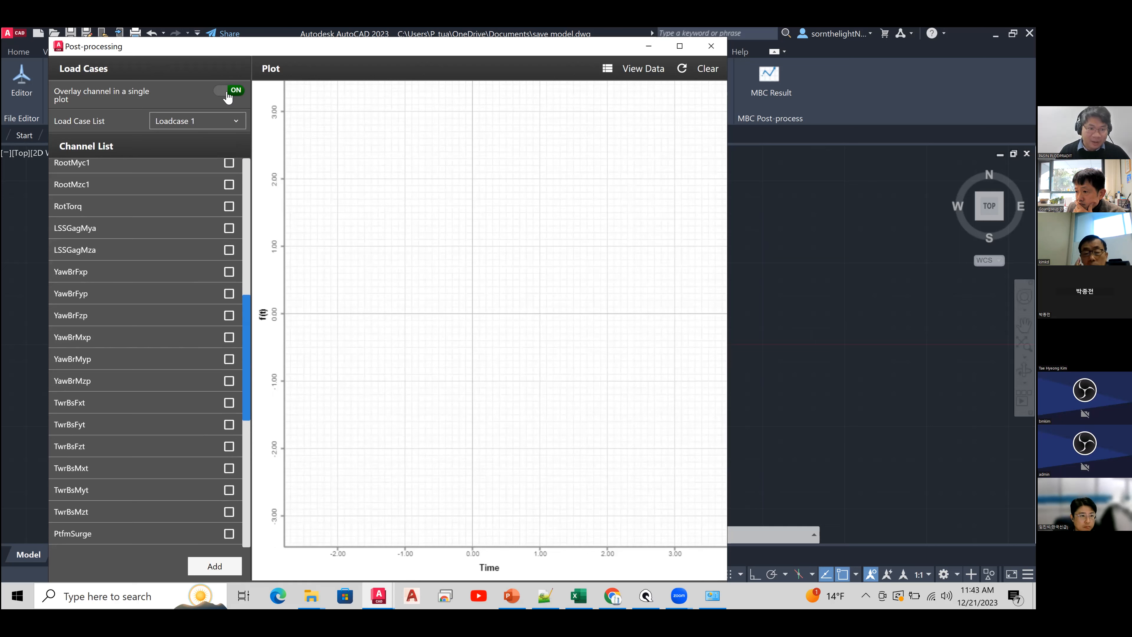
pyautogui.click(229, 402)
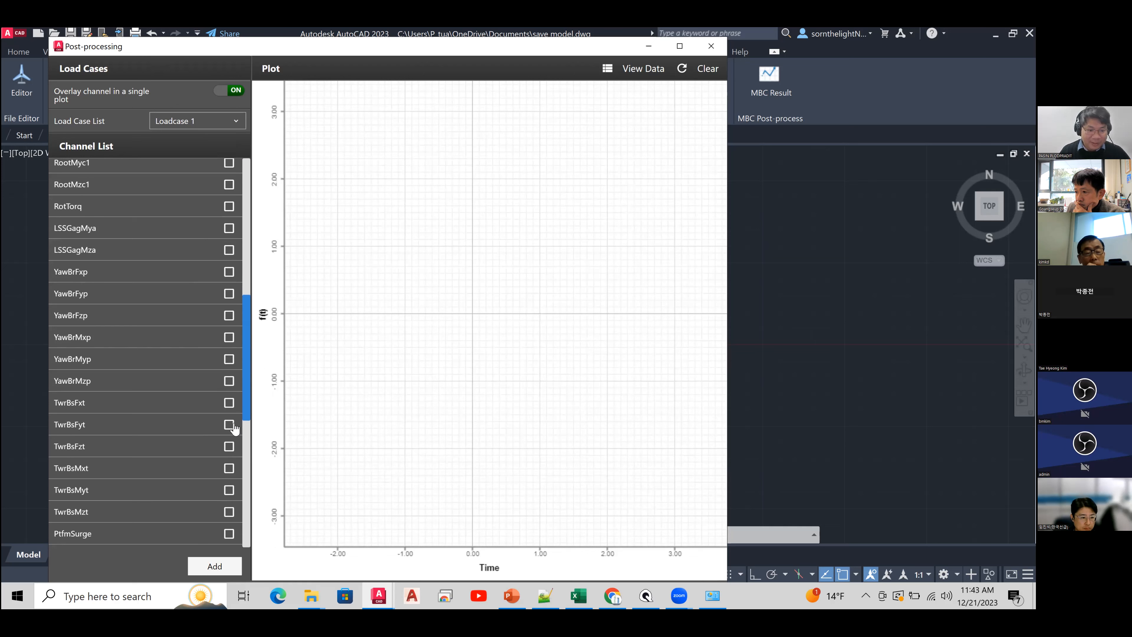
pyautogui.click(229, 424)
pyautogui.click(229, 446)
pyautogui.click(229, 468)
pyautogui.click(228, 489)
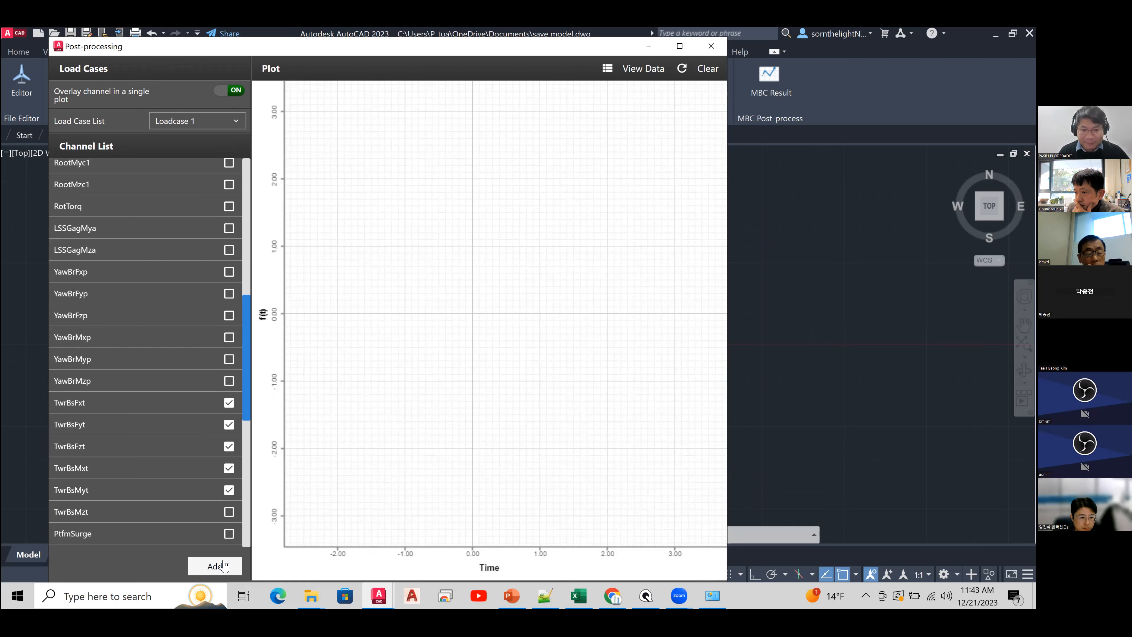
pyautogui.click(223, 565)
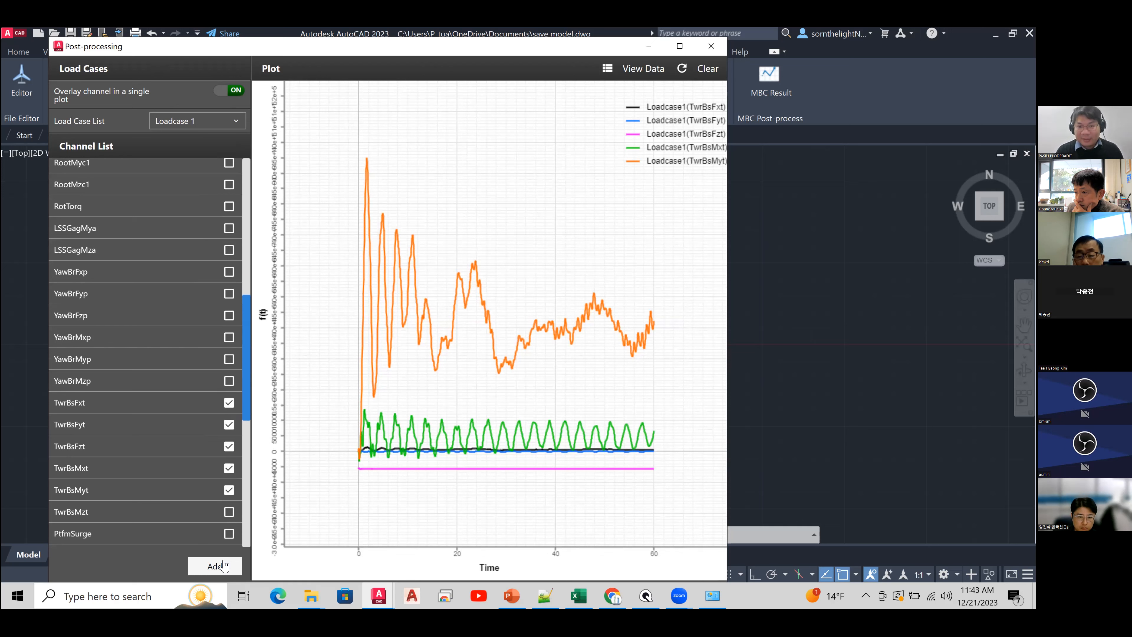
# - View the plotted results as table data and examine the Overlay Channel Data table
pyautogui.click(639, 73)
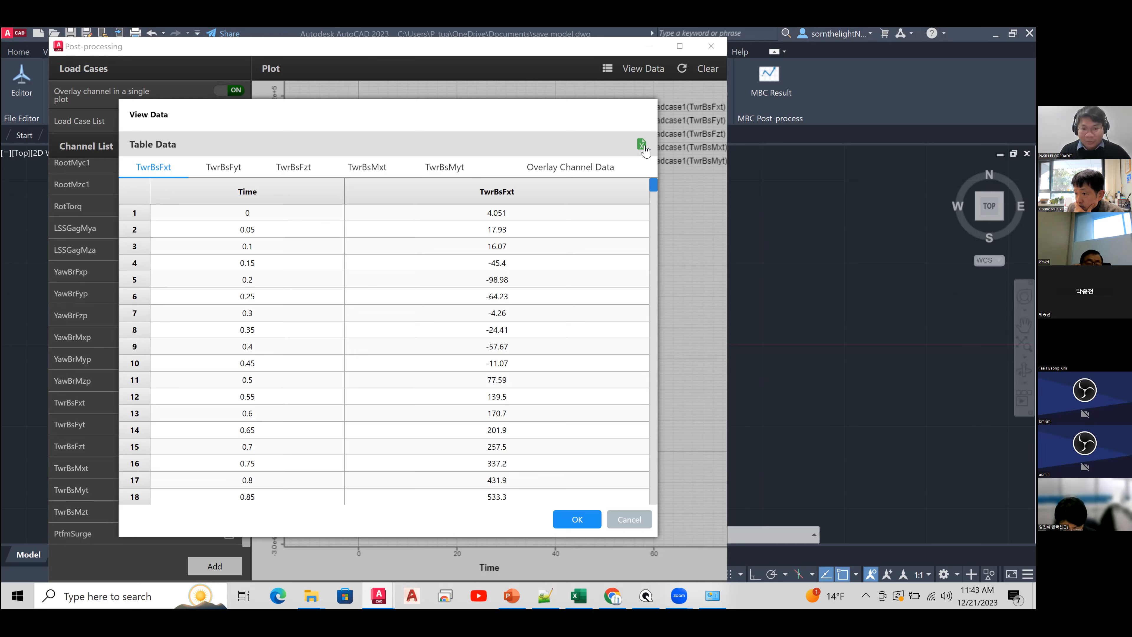
pyautogui.click(593, 172)
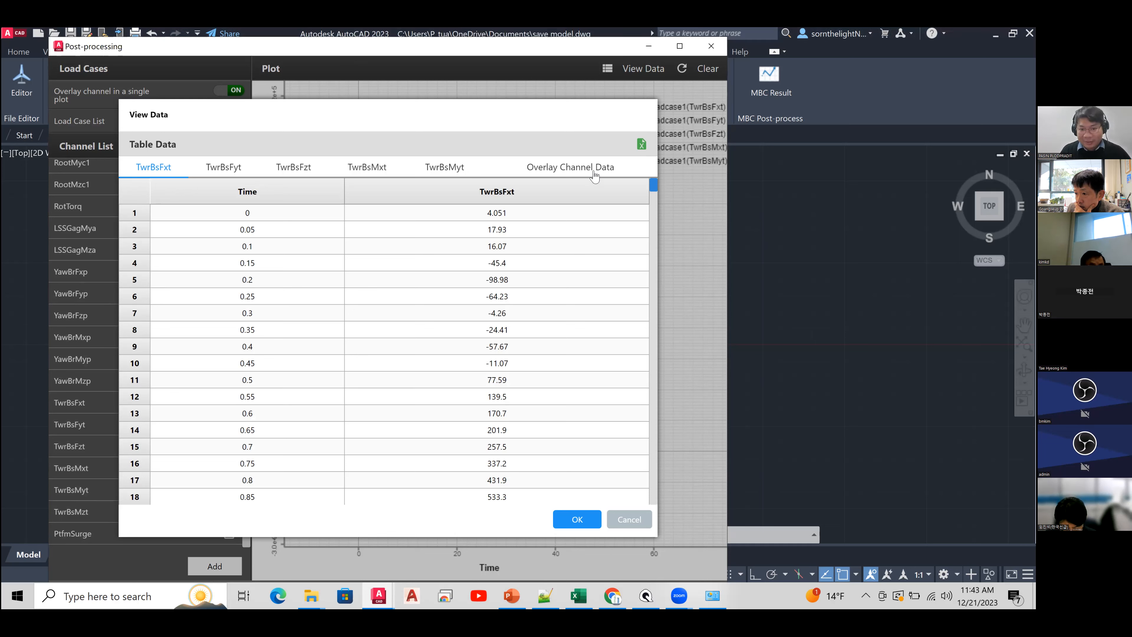
pyautogui.click(594, 174)
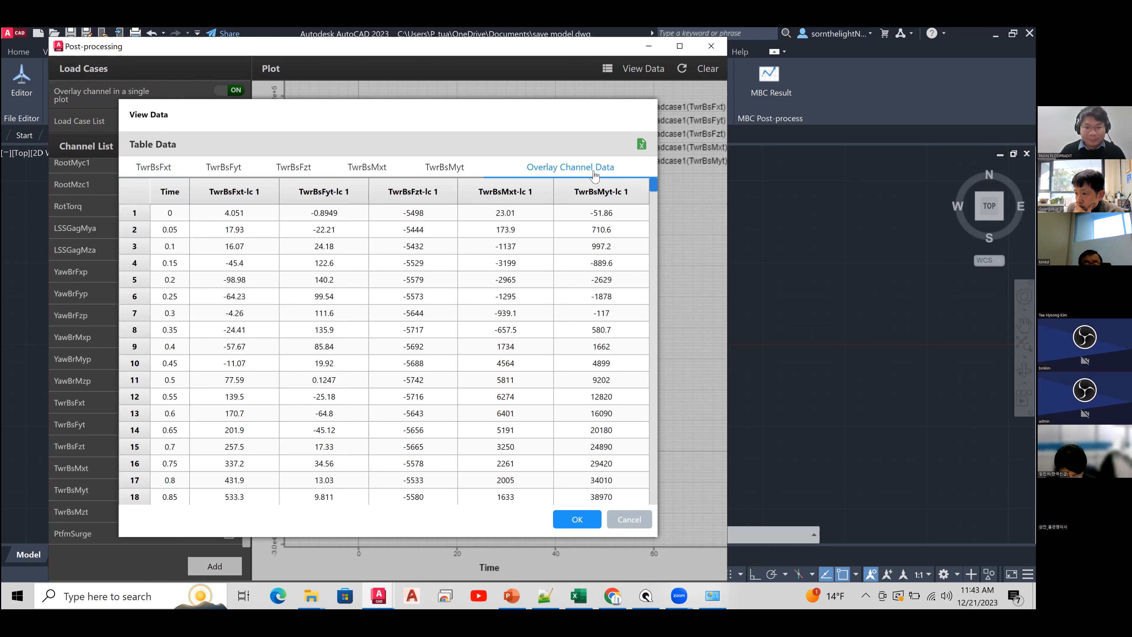
pyautogui.moveTo(654, 190)
pyautogui.mouseDown()
pyautogui.moveTo(653, 322)
pyautogui.moveTo(652, 182)
pyautogui.mouseUp()
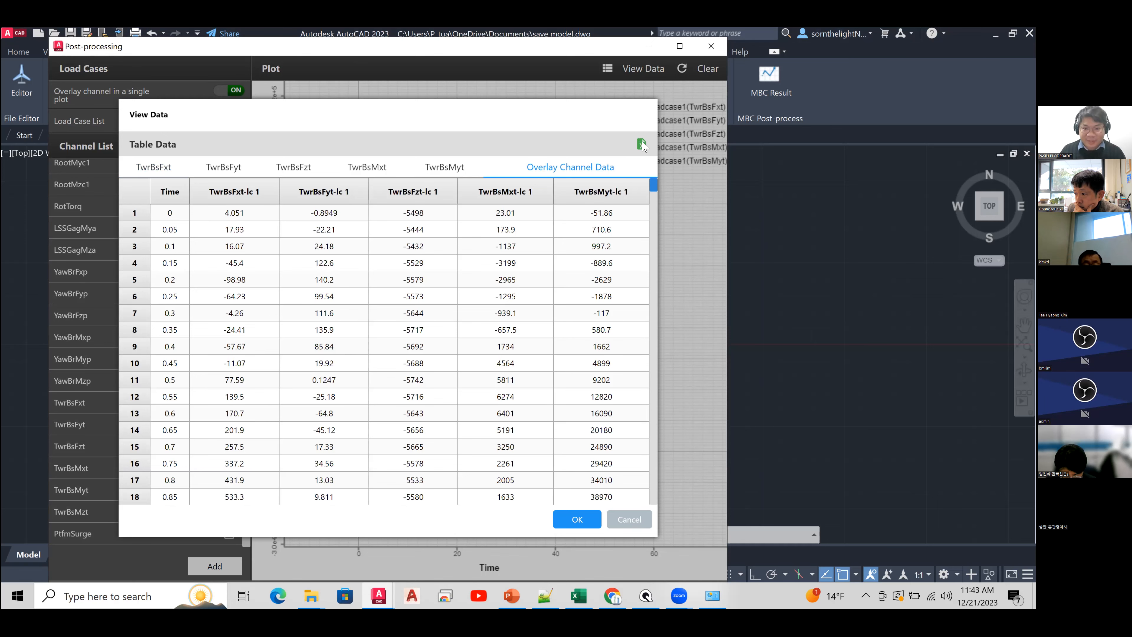
# - Export the overlay channel table to an Excel file named Tower base result 1 in the OC4 5MW Jacket folder
pyautogui.click(641, 143)
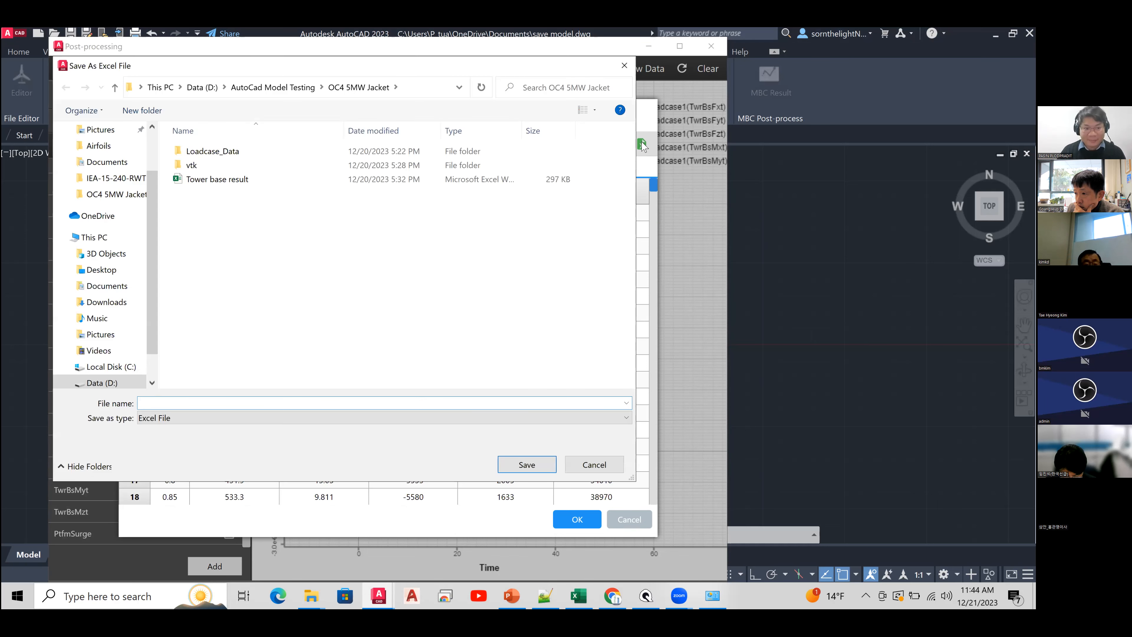
pyautogui.click(247, 183)
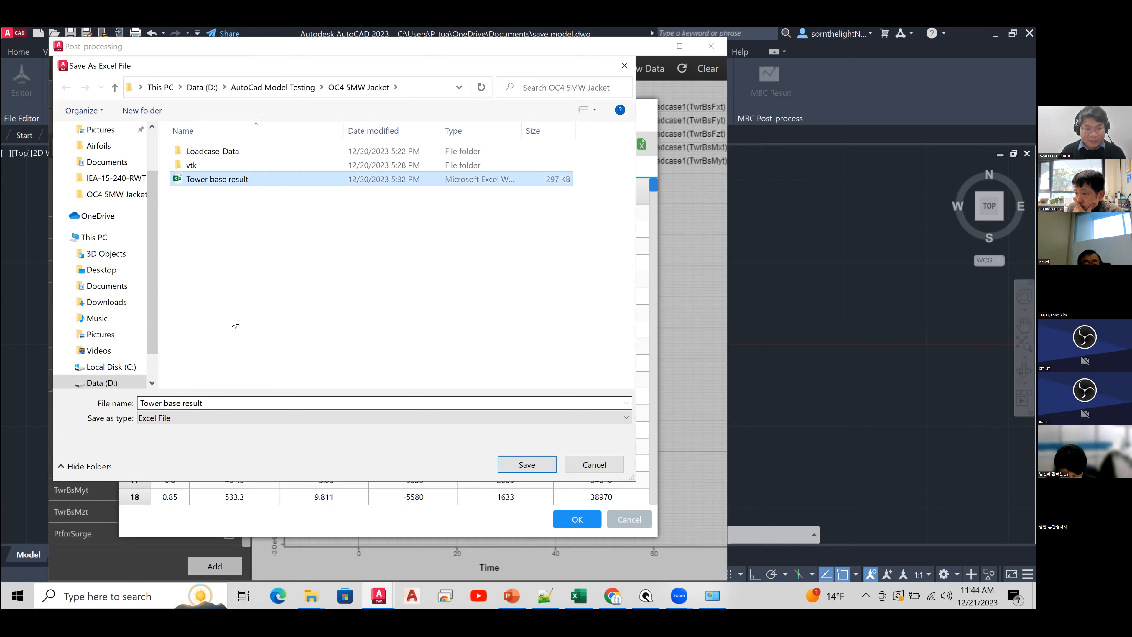
pyautogui.click(242, 403)
pyautogui.click(242, 403)
pyautogui.write('1')
pyautogui.press('Return')
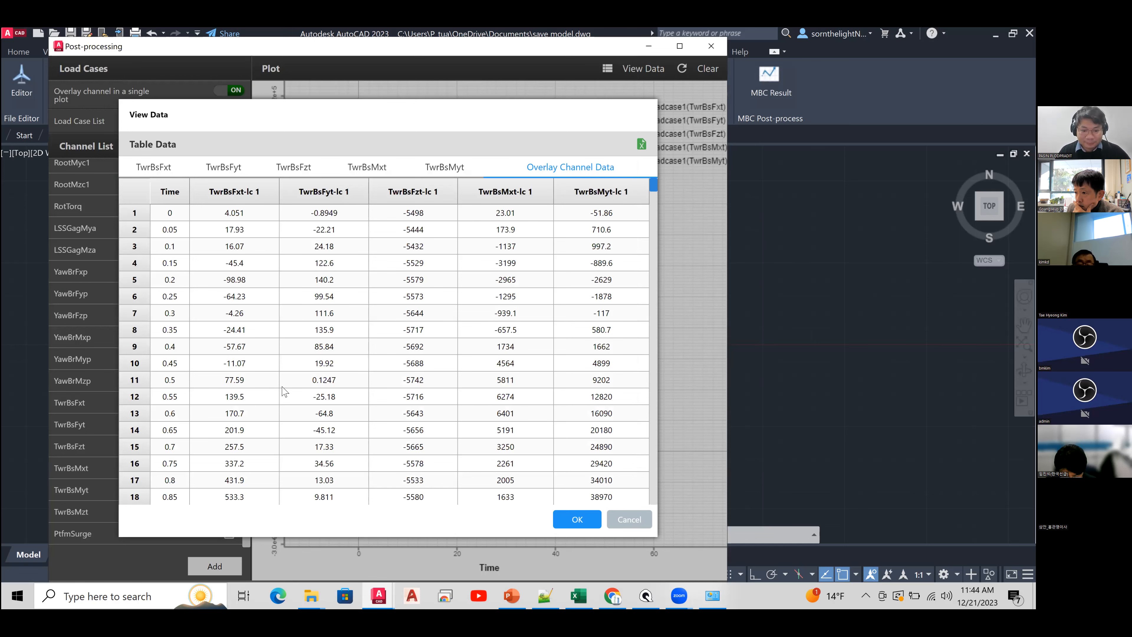
# - Open the Tower base result 1 workbook from the OC4 5MW Jacket folder in Excel and examine the exported channel values
pyautogui.moveTo(315, 596)
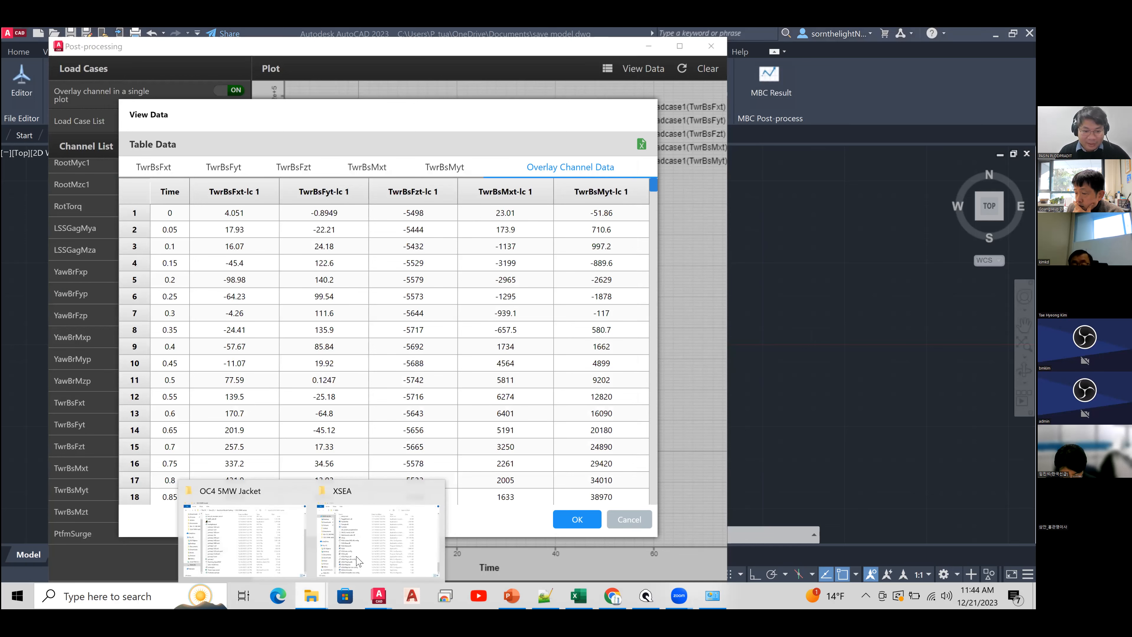
pyautogui.click(236, 549)
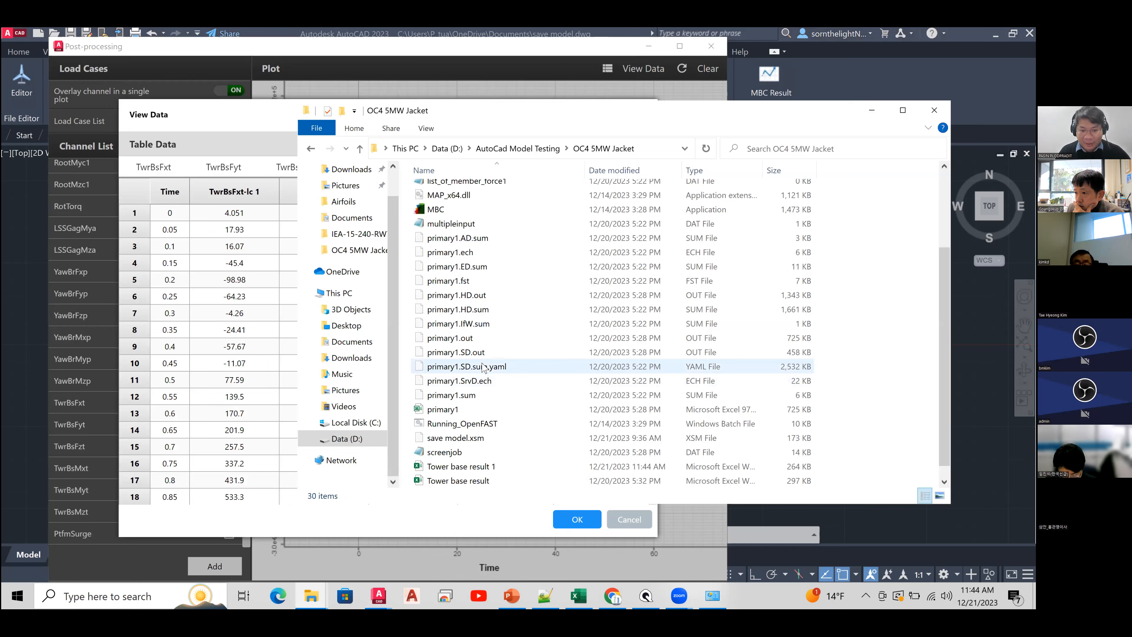
pyautogui.scroll(-1, 481, 424)
pyautogui.doubleClick(478, 452)
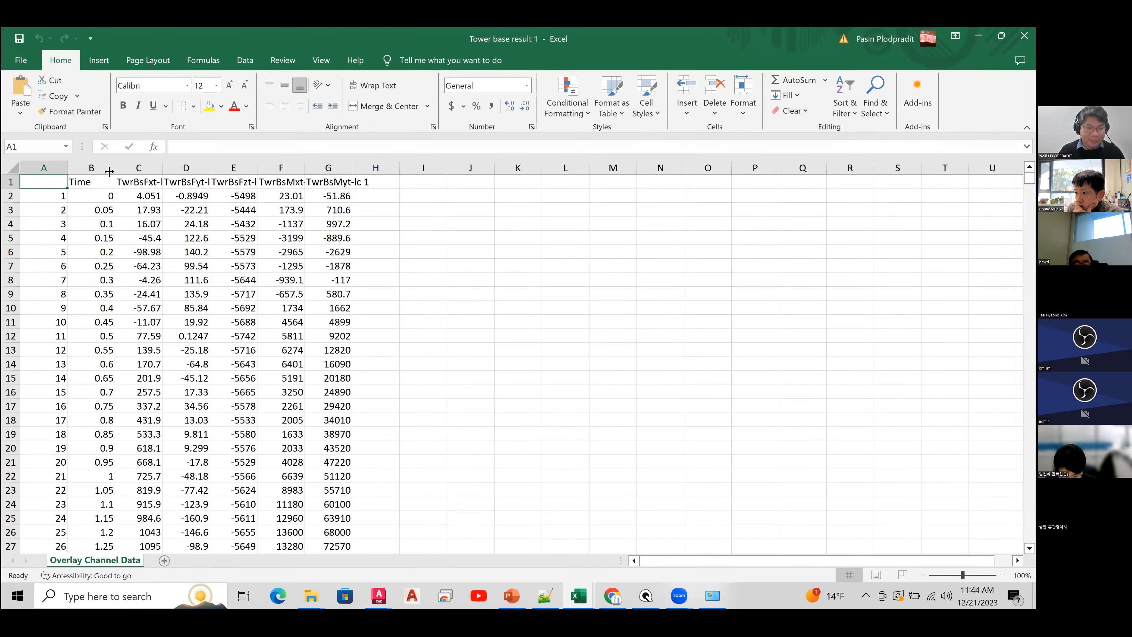
pyautogui.click(135, 186)
pyautogui.scroll(-11, 240, 435)
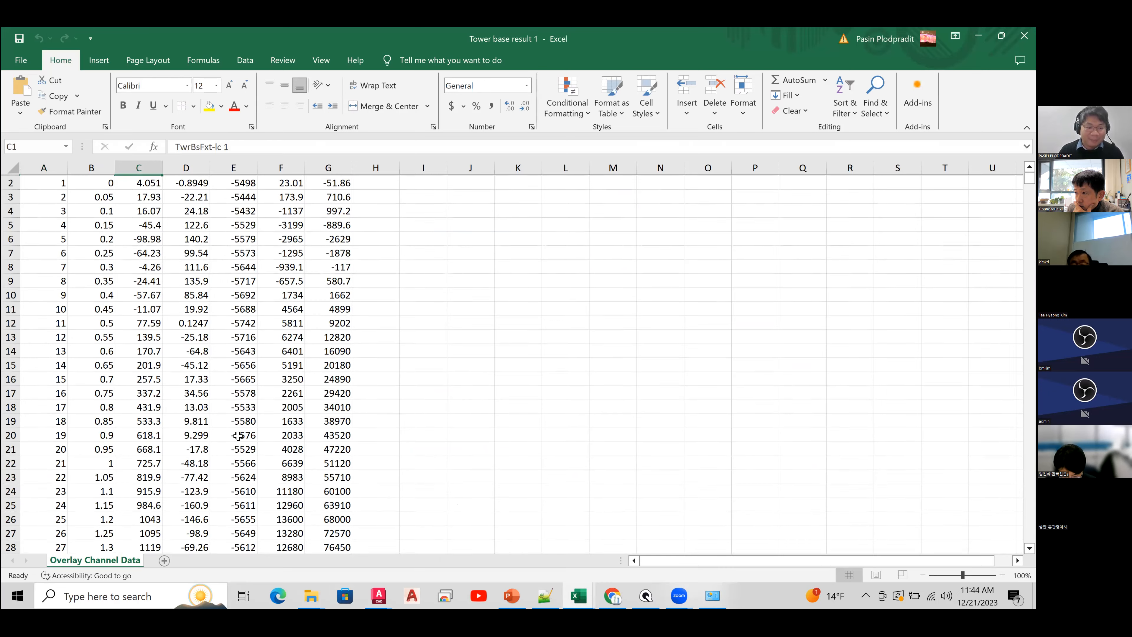
pyautogui.scroll(-9, 238, 435)
pyautogui.scroll(20, 238, 435)
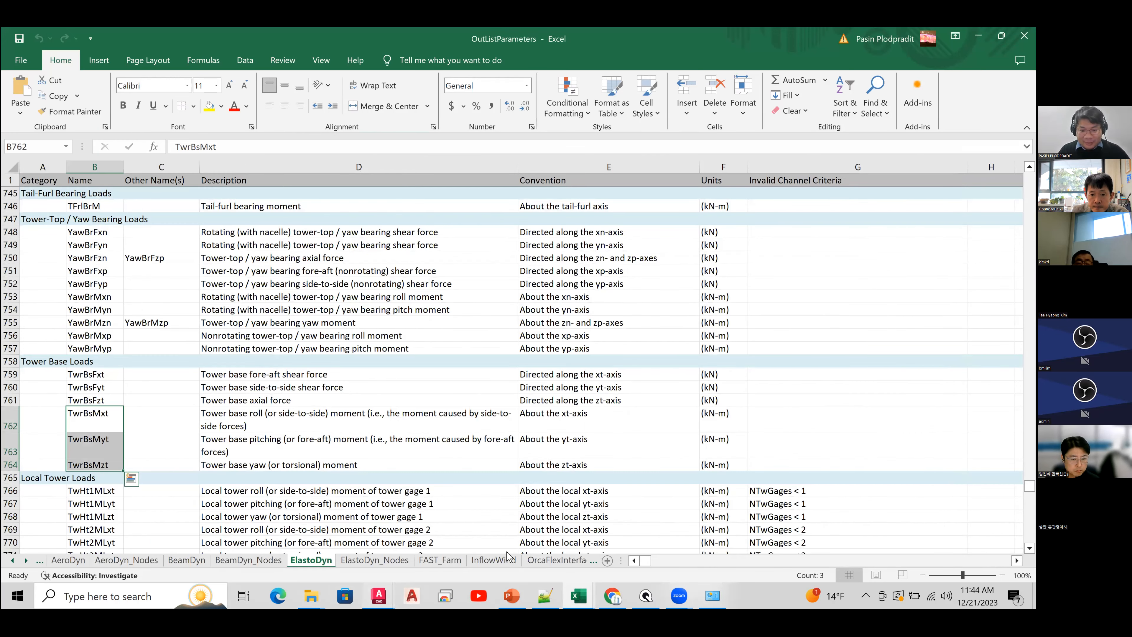
# - Switch back to AutoCAD and close the data table and the Post-processing window
pyautogui.moveTo(378, 595)
pyautogui.click(624, 526)
pyautogui.click(625, 526)
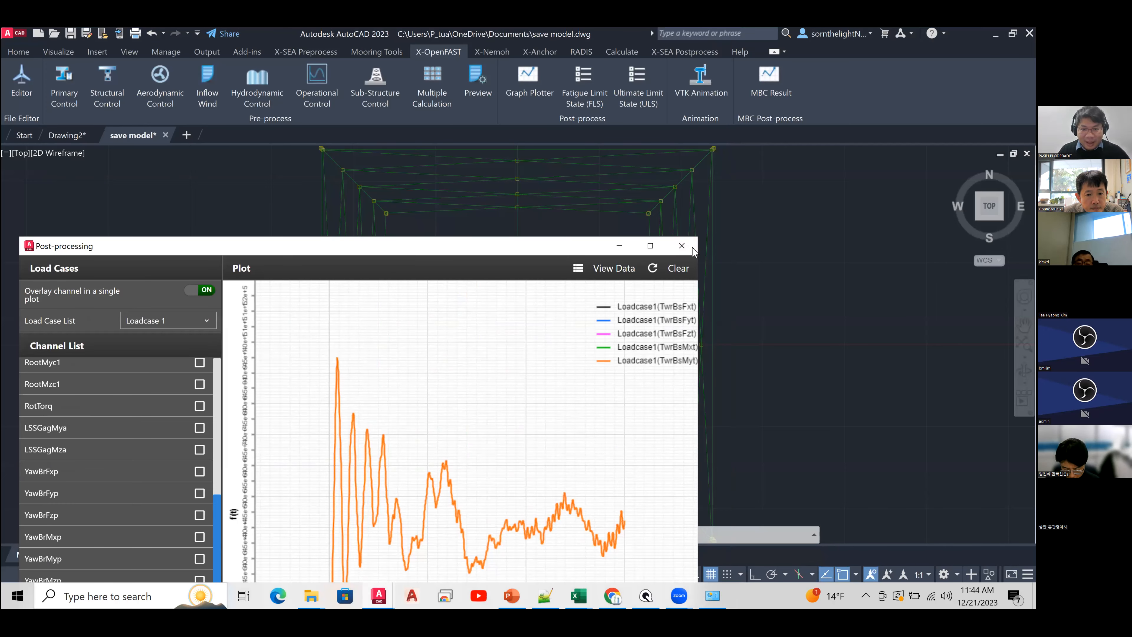
pyautogui.click(692, 248)
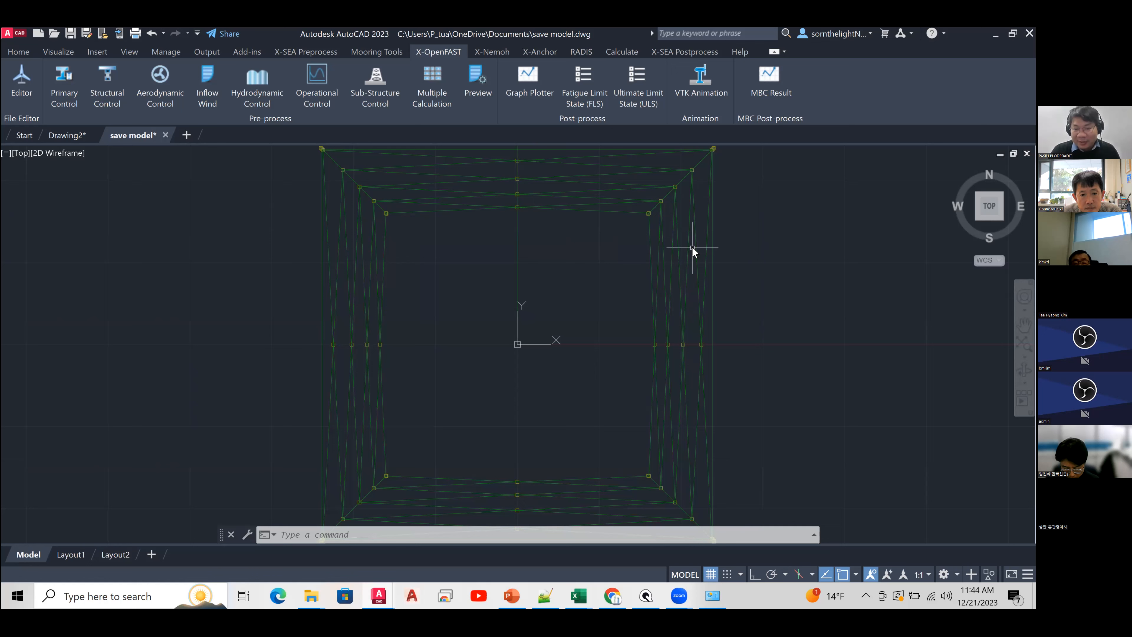
# - Open the VTK Animation of the jacket wind turbine and view the model at a low angle near the wave surface
pyautogui.click(718, 103)
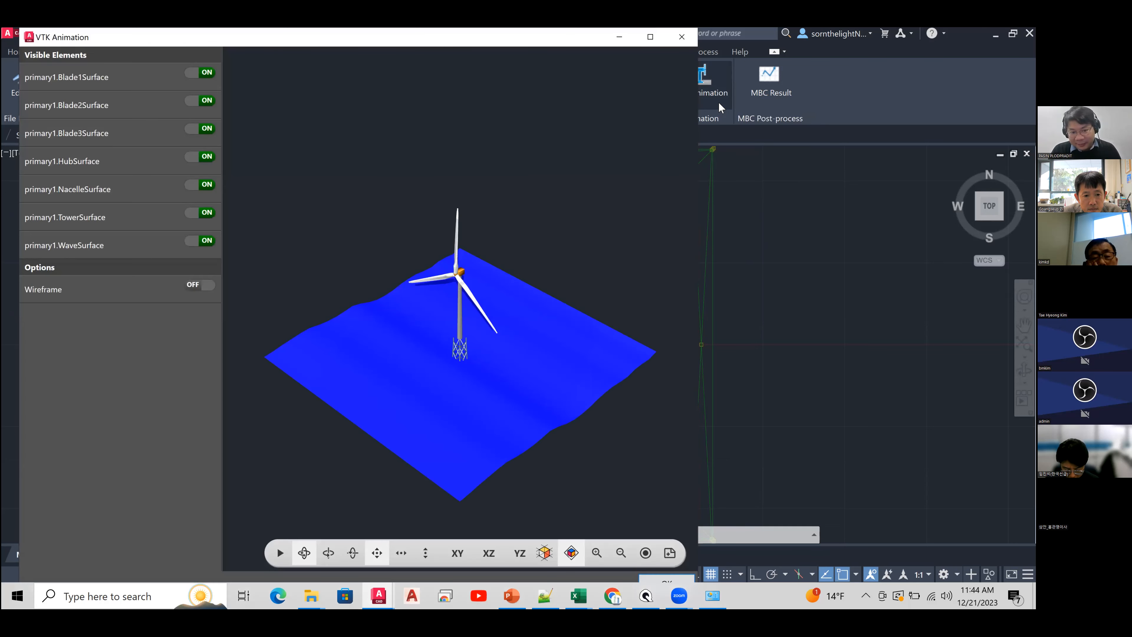
pyautogui.moveTo(464, 416)
pyautogui.mouseDown()
pyautogui.moveTo(549, 414)
pyautogui.moveTo(430, 425)
pyautogui.moveTo(439, 394)
pyautogui.moveTo(449, 415)
pyautogui.moveTo(470, 409)
pyautogui.mouseUp()
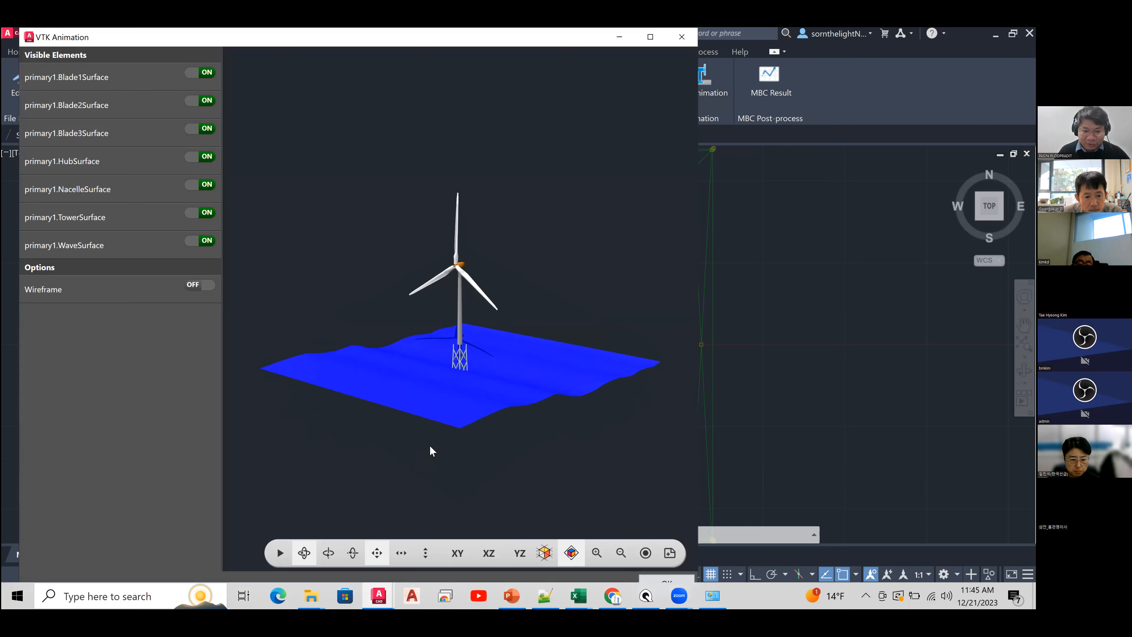
pyautogui.moveTo(429, 445); pyautogui.dragTo(420, 435)
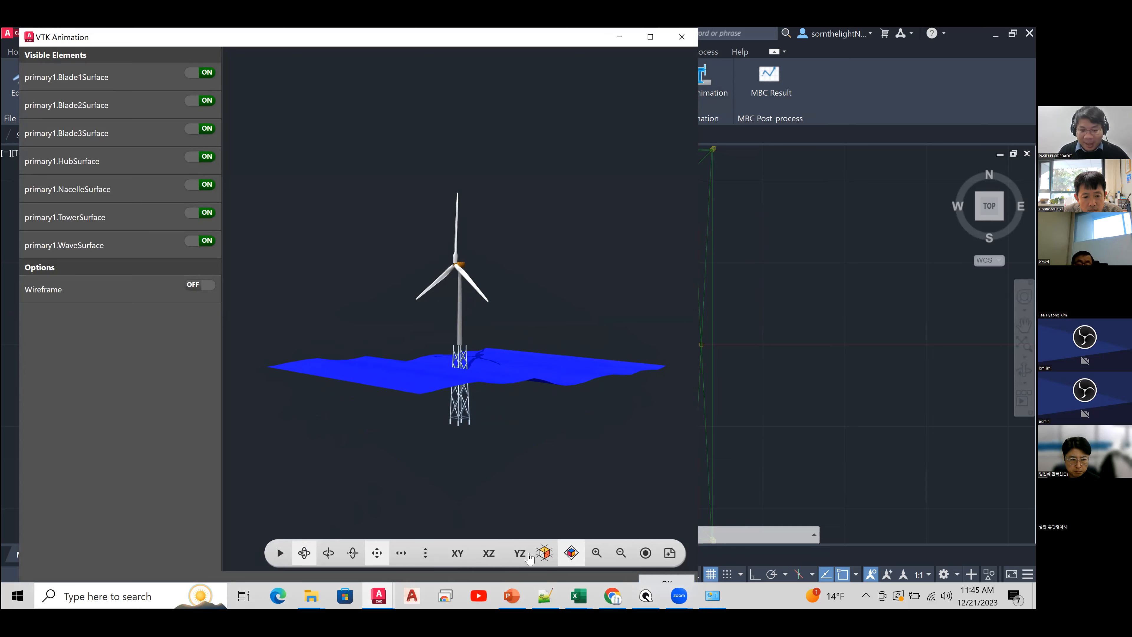
# - Play the jacket wind turbine's VTK animation, stop it, and move the animation window lower on the screen
pyautogui.click(280, 553)
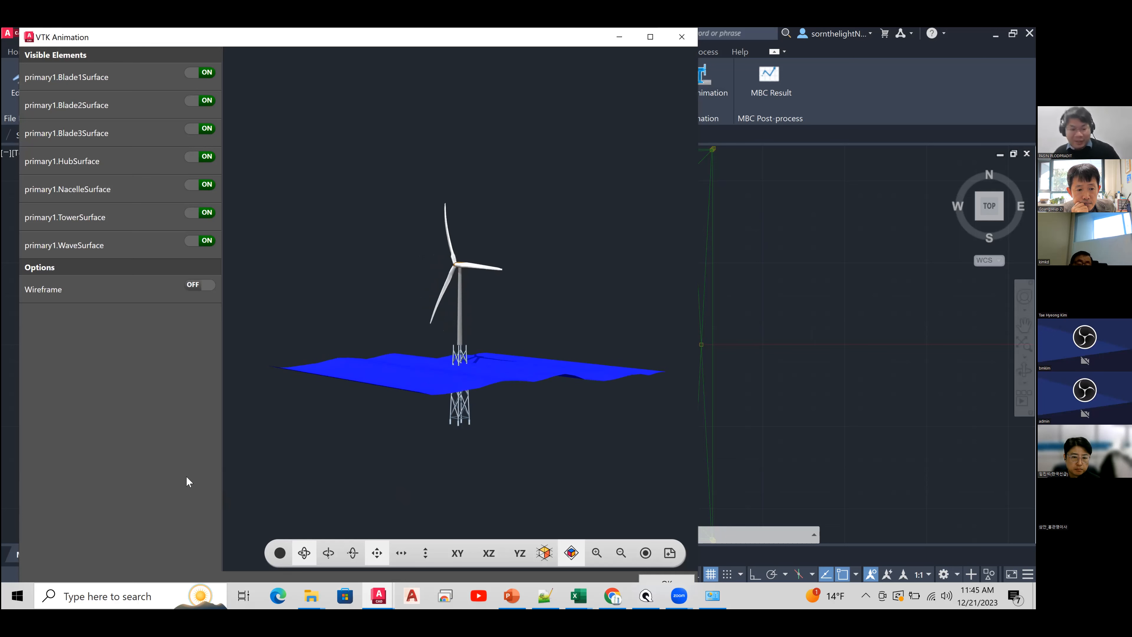
pyautogui.click(278, 556)
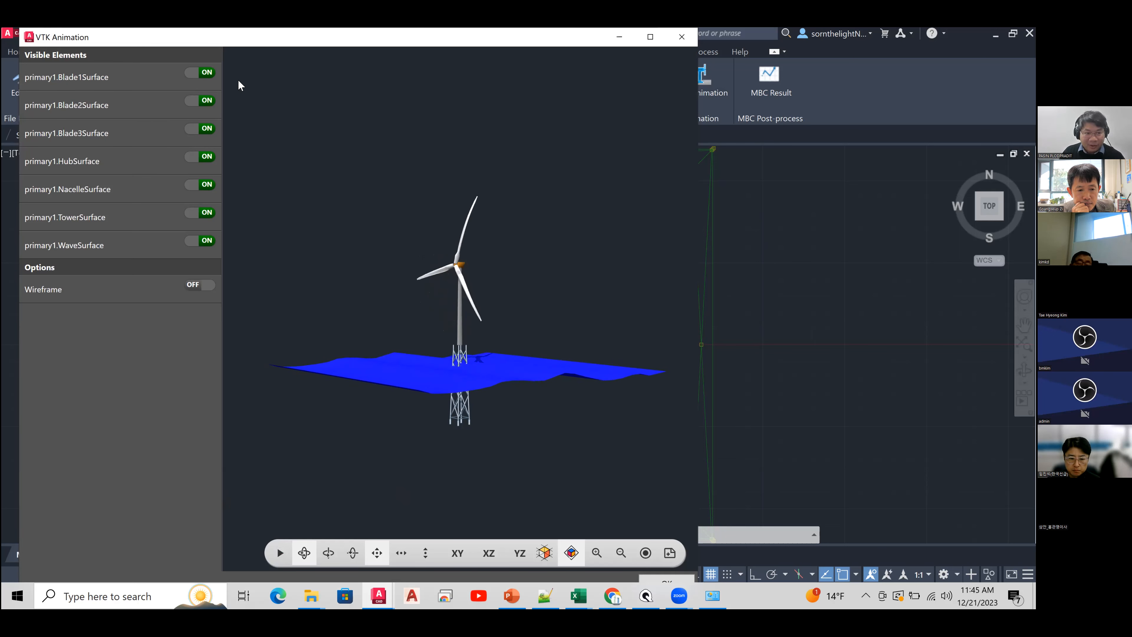
pyautogui.moveTo(268, 37); pyautogui.dragTo(314, 146)
# - Check the size of the vtk folder inside the OC4 5MW Jacket folder through its properties, and return to the VTK Animation window
pyautogui.click(311, 596)
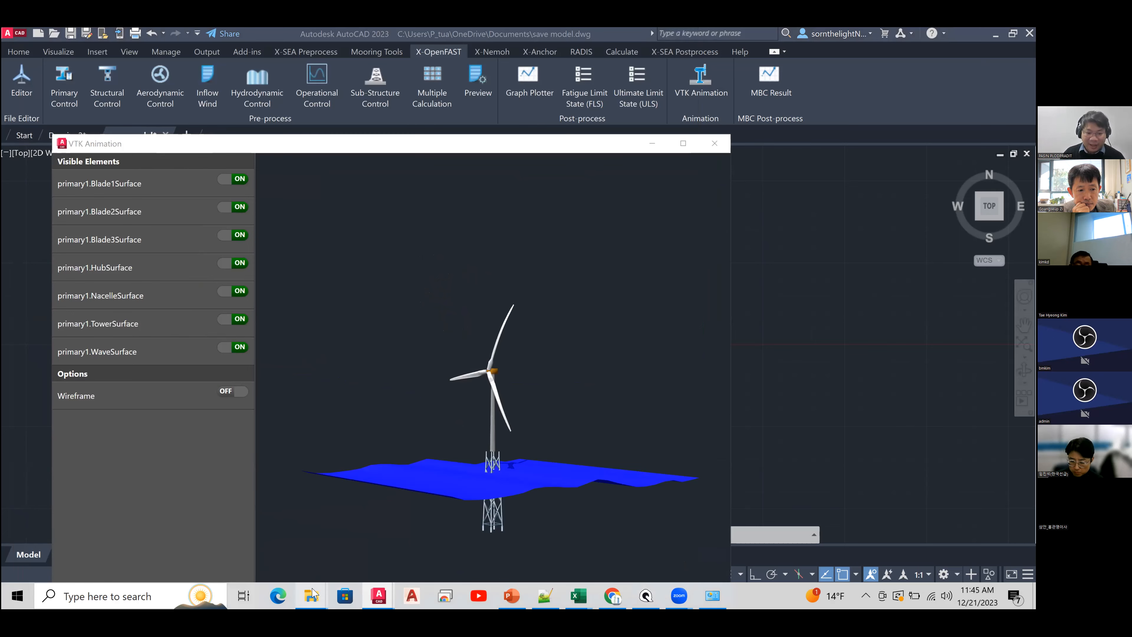
pyautogui.click(270, 549)
pyautogui.scroll(4, 490, 312)
pyautogui.click(434, 205)
pyautogui.rightClick(438, 205)
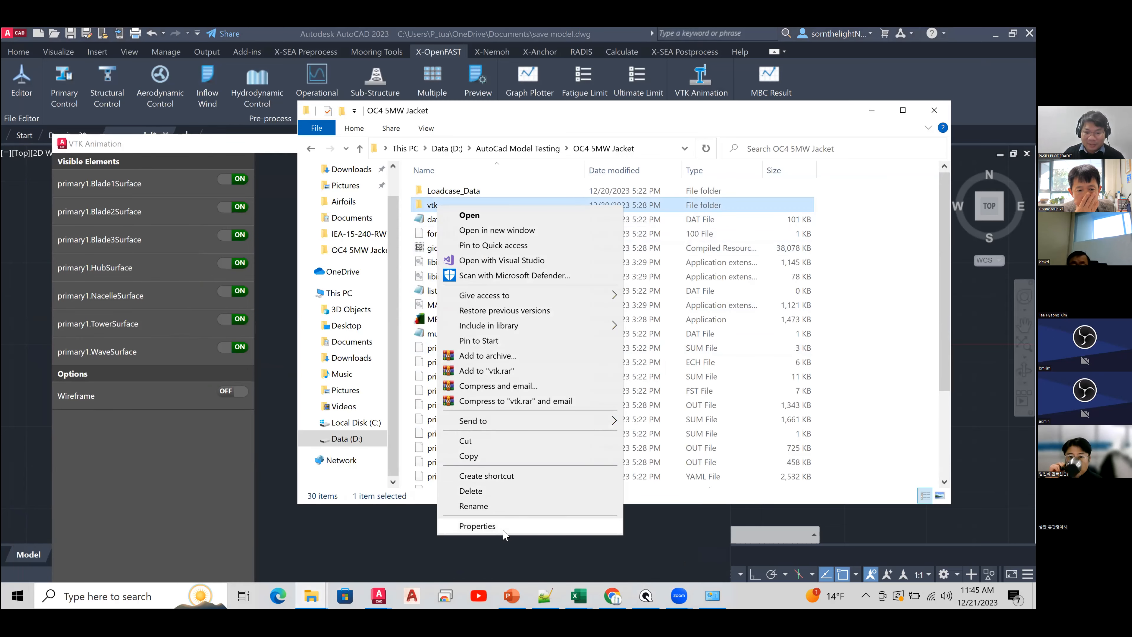
pyautogui.click(473, 526)
pyautogui.moveTo(519, 325); pyautogui.dragTo(623, 319)
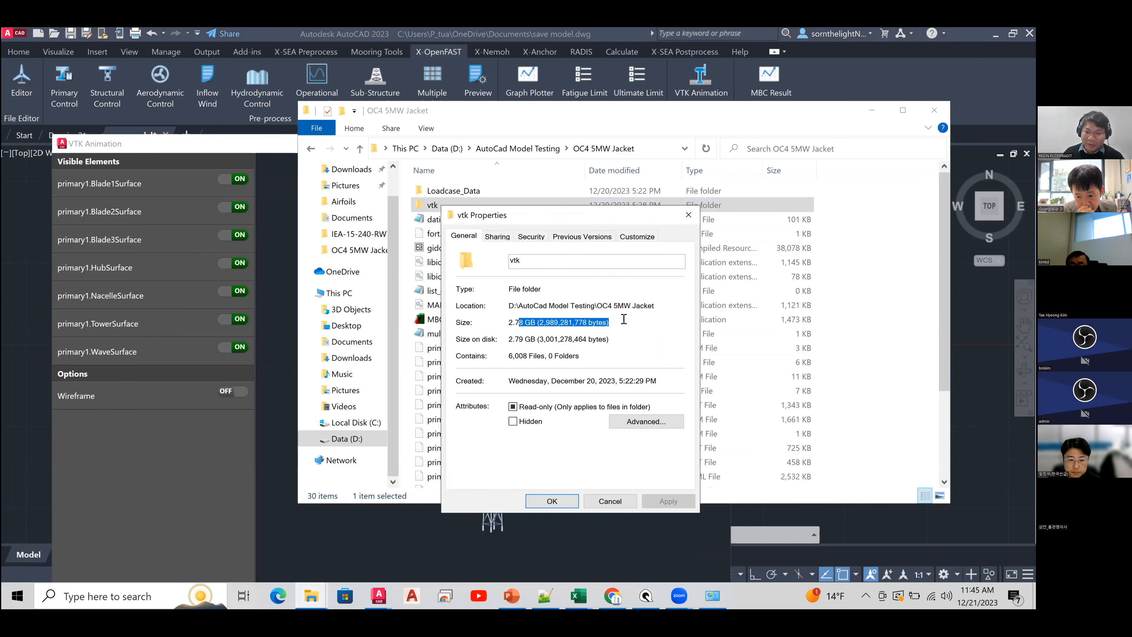
pyautogui.click(285, 151)
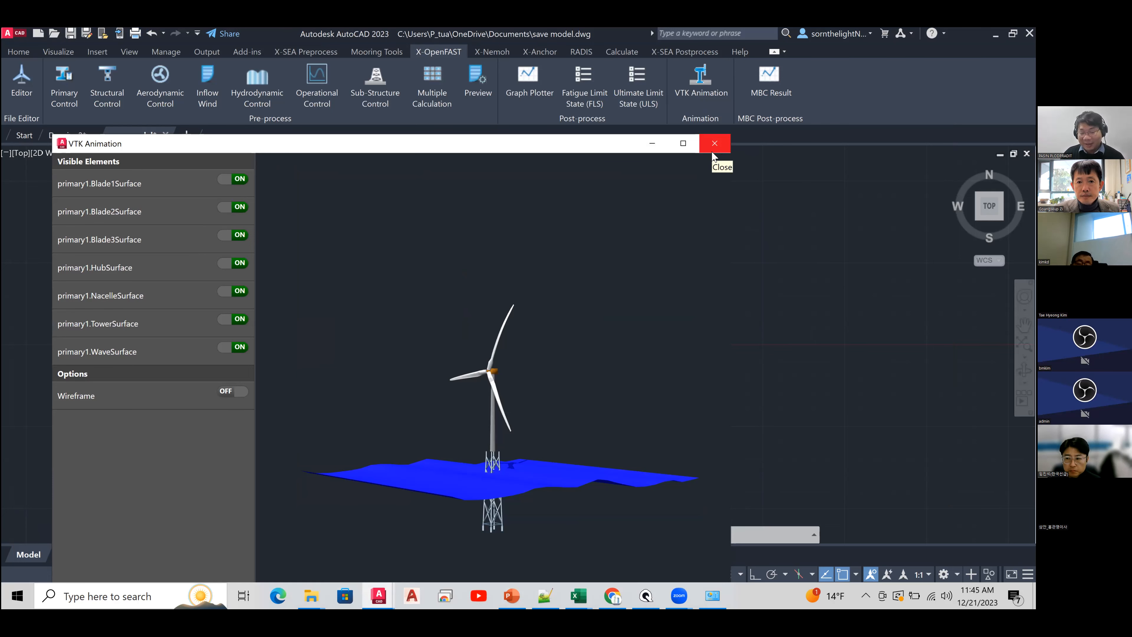
# - Close the VTK Animation window and open the X-SEA Postprocess output list diagram of the jacket
pyautogui.click(712, 152)
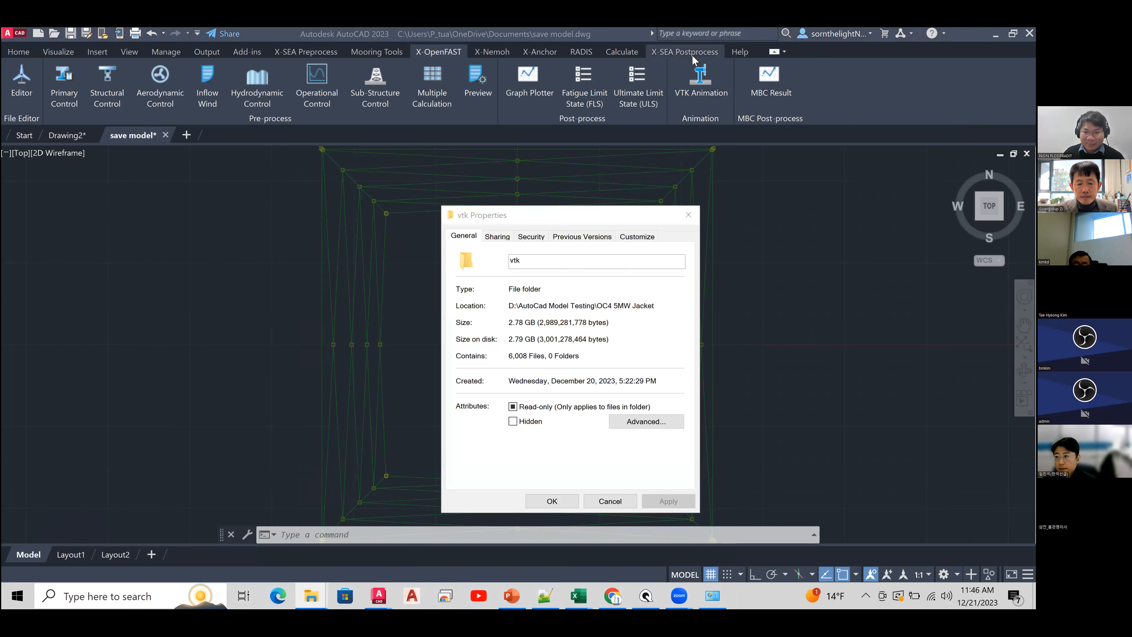
pyautogui.click(693, 56)
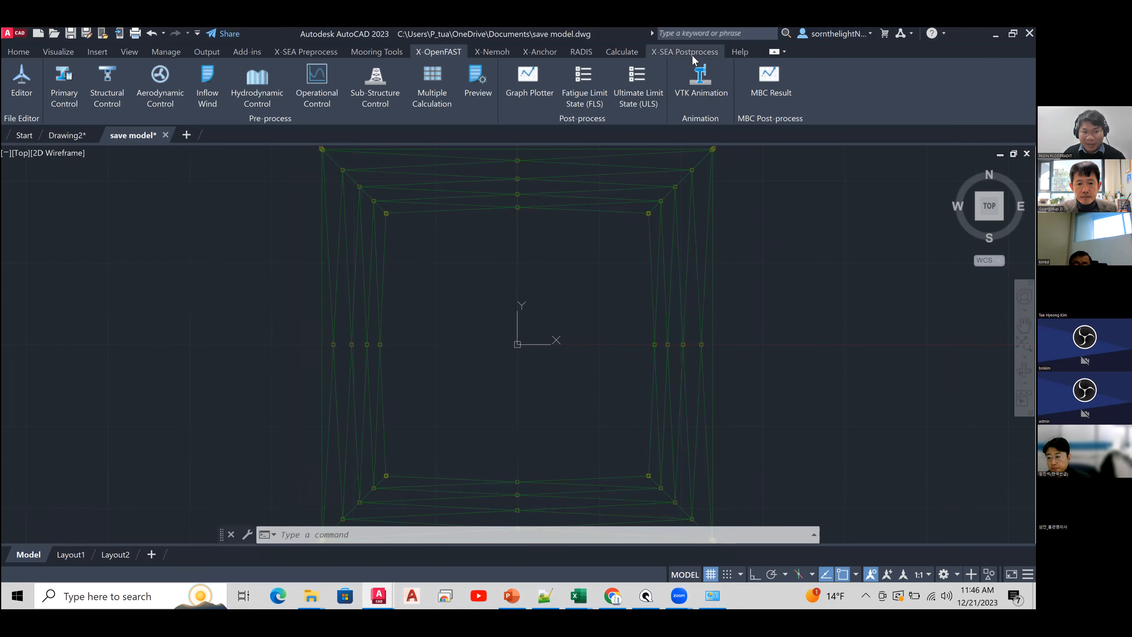
pyautogui.click(692, 57)
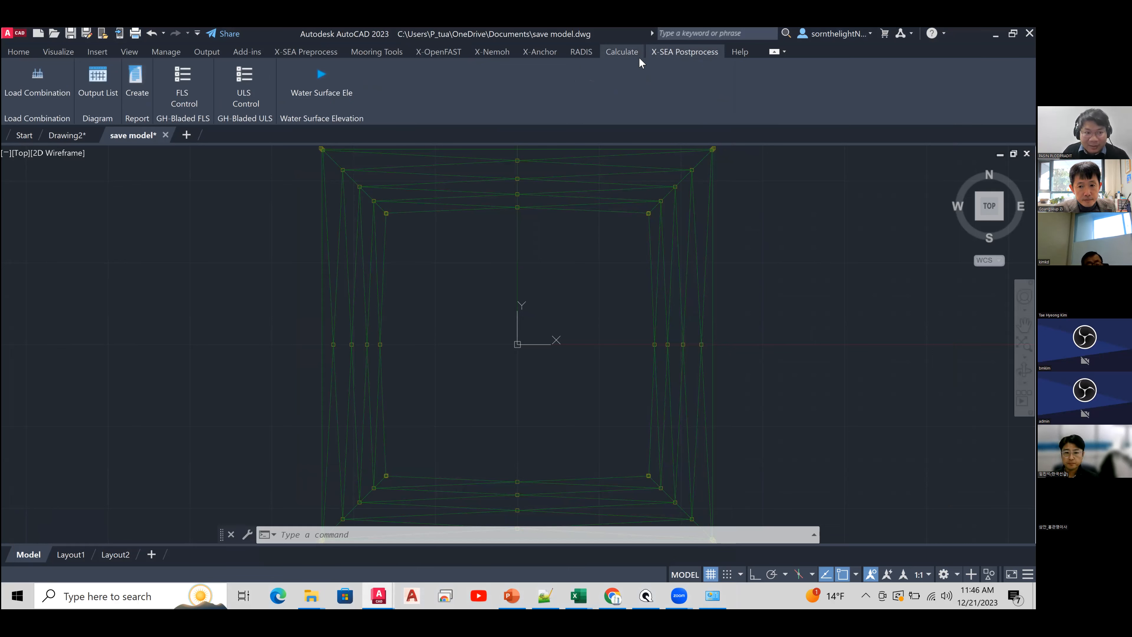
pyautogui.click(97, 80)
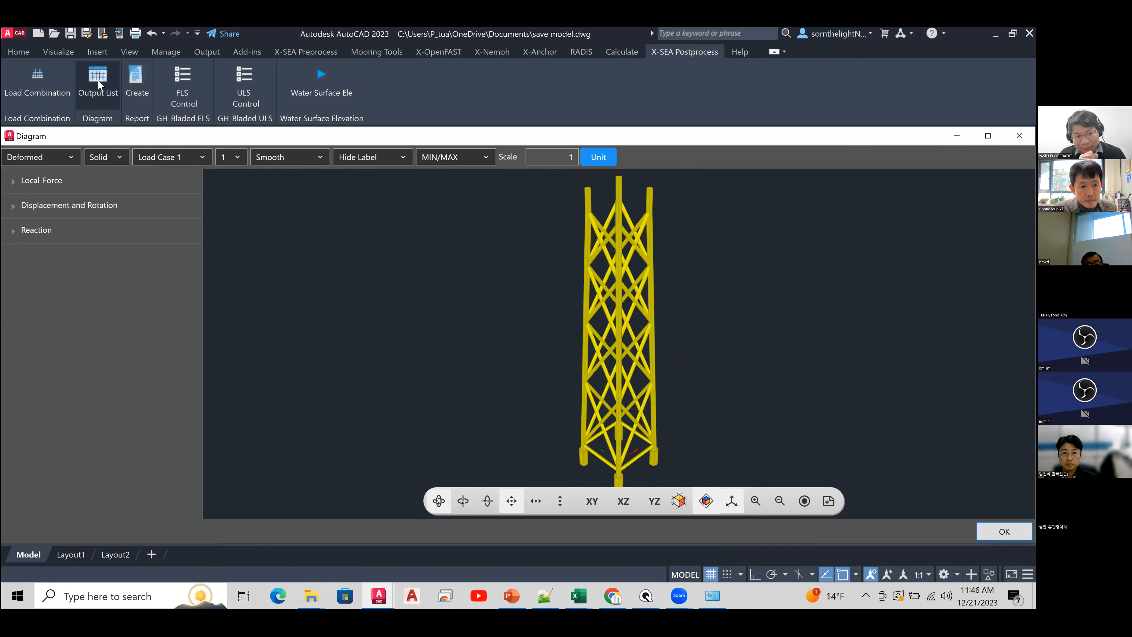
# - View the maximum Local-Force diagrams of the jacket for Fy, Fz, Mx, My and Mz
pyautogui.click(35, 186)
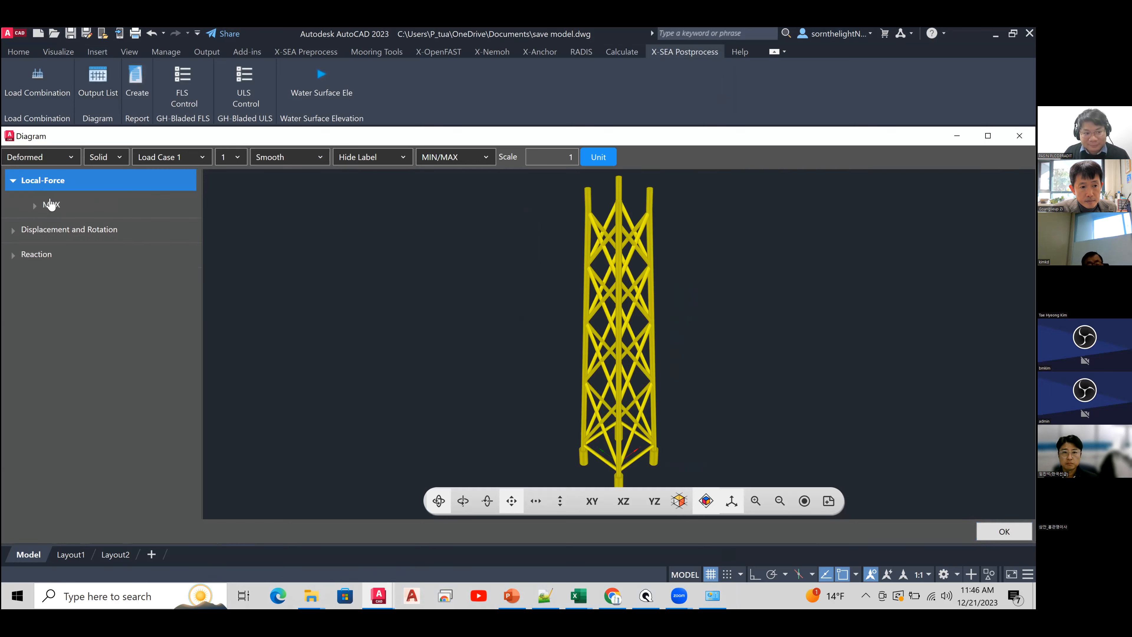
pyautogui.click(50, 204)
pyautogui.click(74, 246)
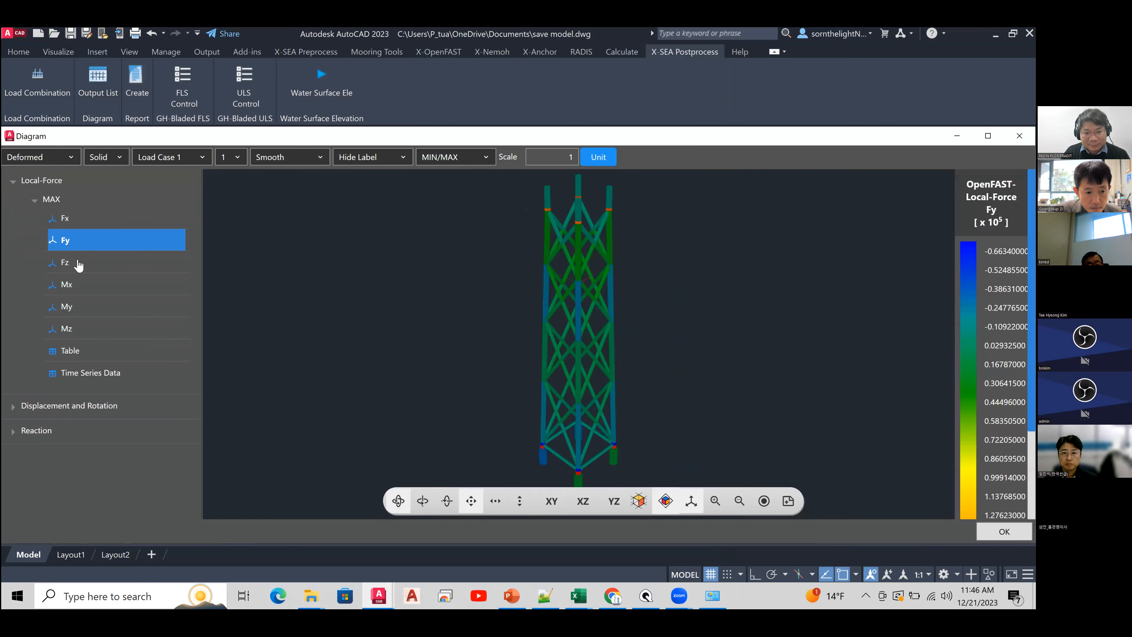
pyautogui.click(78, 264)
pyautogui.click(89, 289)
pyautogui.click(92, 314)
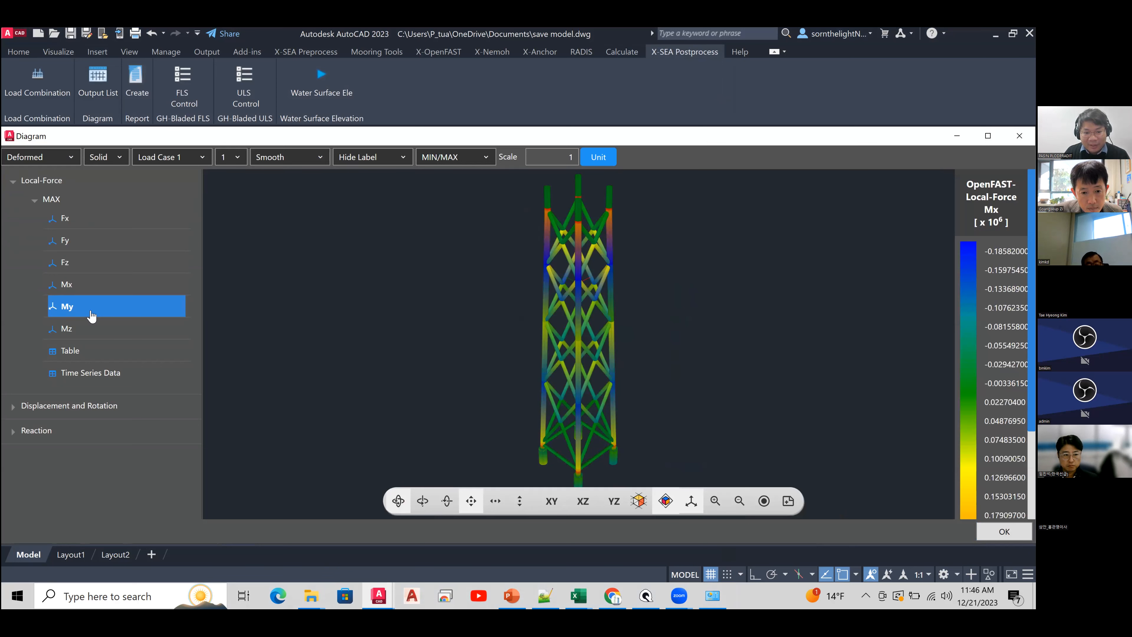
pyautogui.click(90, 328)
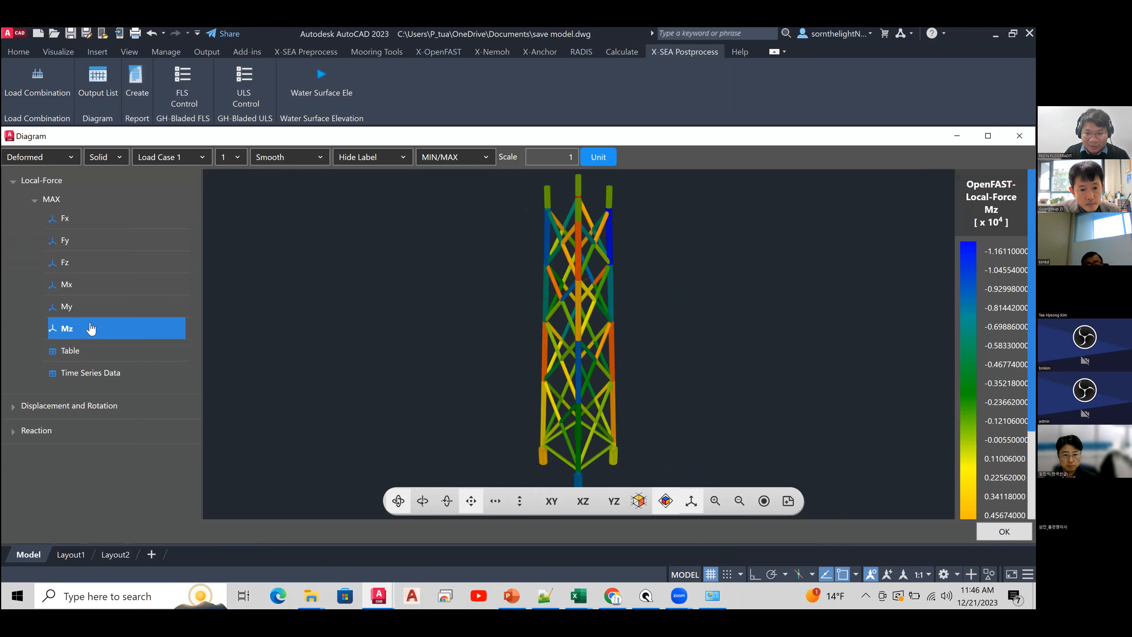
# - View the maximum Displacement and Rotation diagrams of the jacket for U, V, W and Rx
pyautogui.click(93, 406)
pyautogui.click(99, 424)
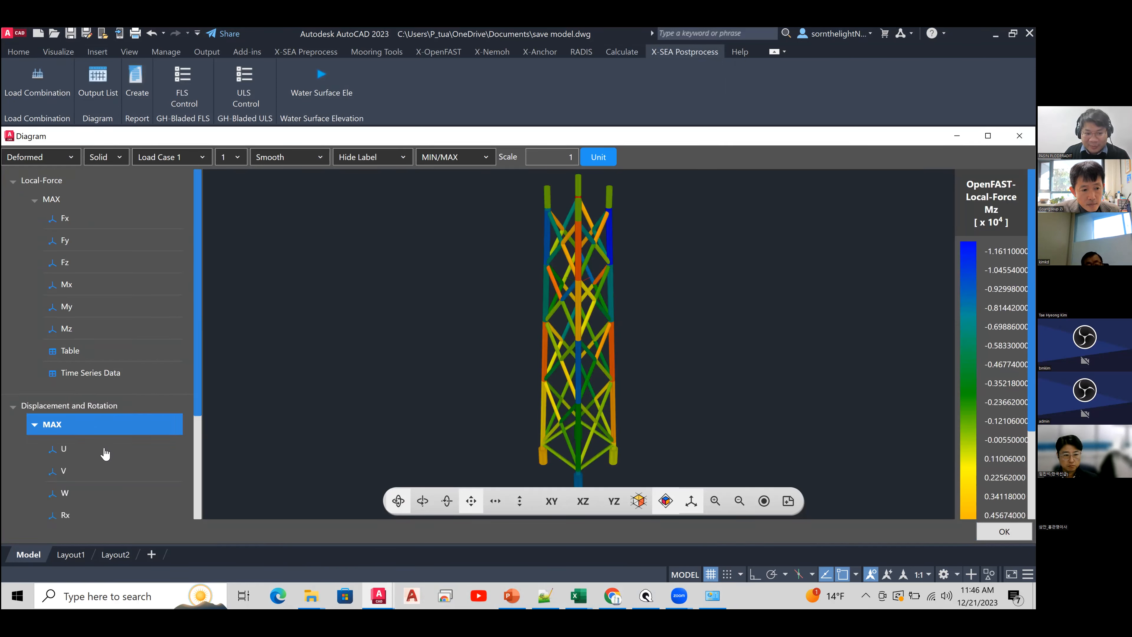
pyautogui.click(104, 451)
pyautogui.click(106, 467)
pyautogui.click(101, 488)
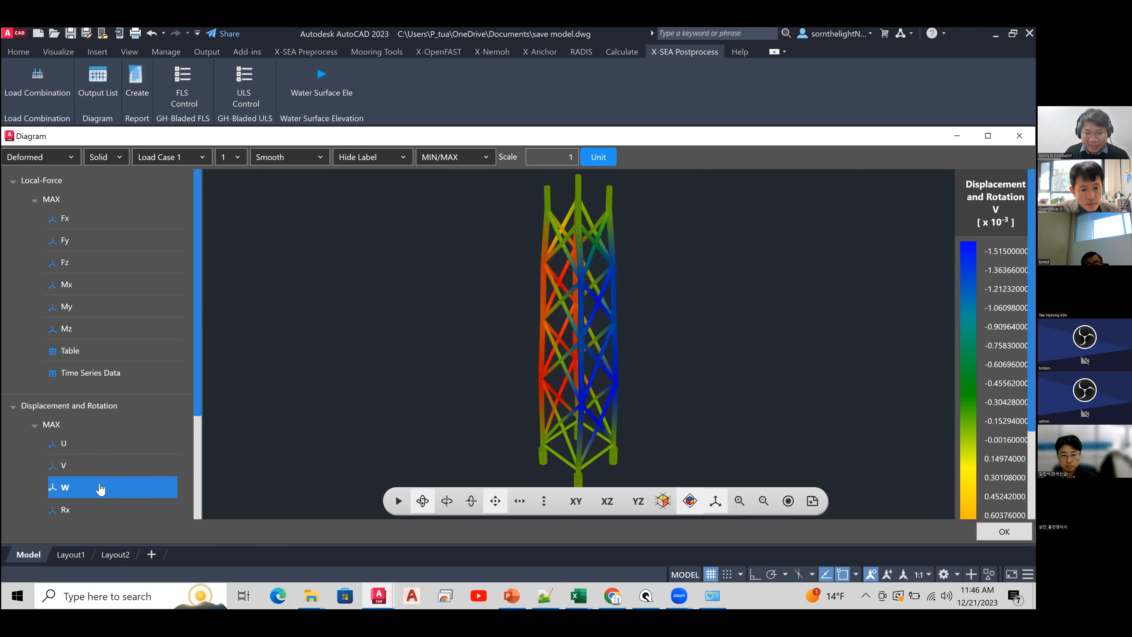
pyautogui.scroll(-3, 95, 486)
pyautogui.click(93, 406)
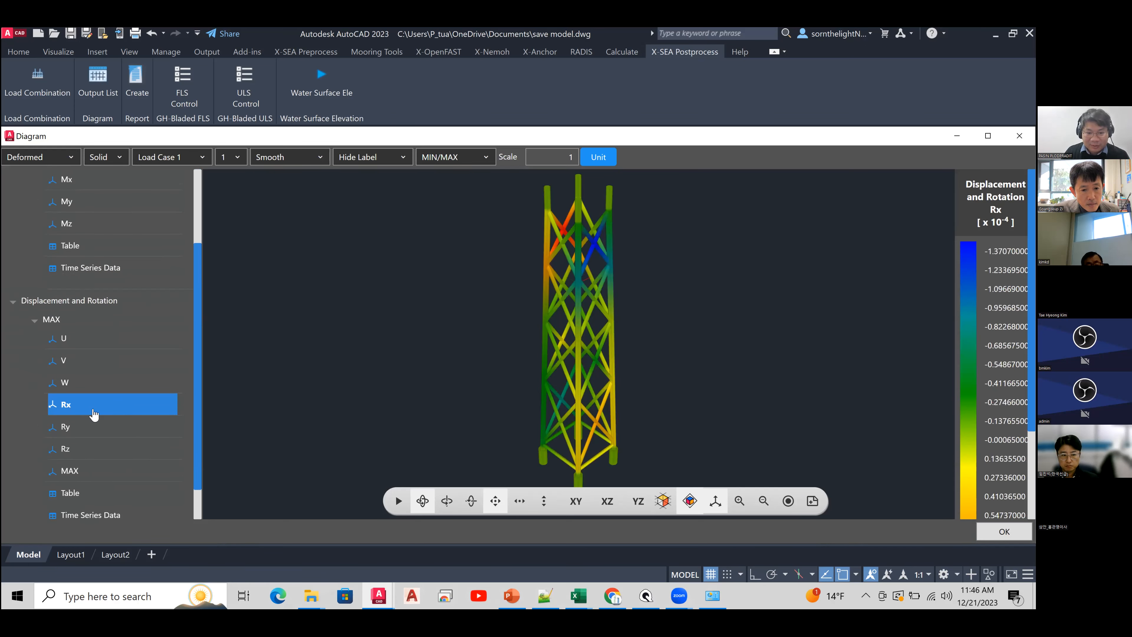
pyautogui.scroll(-2, 94, 415)
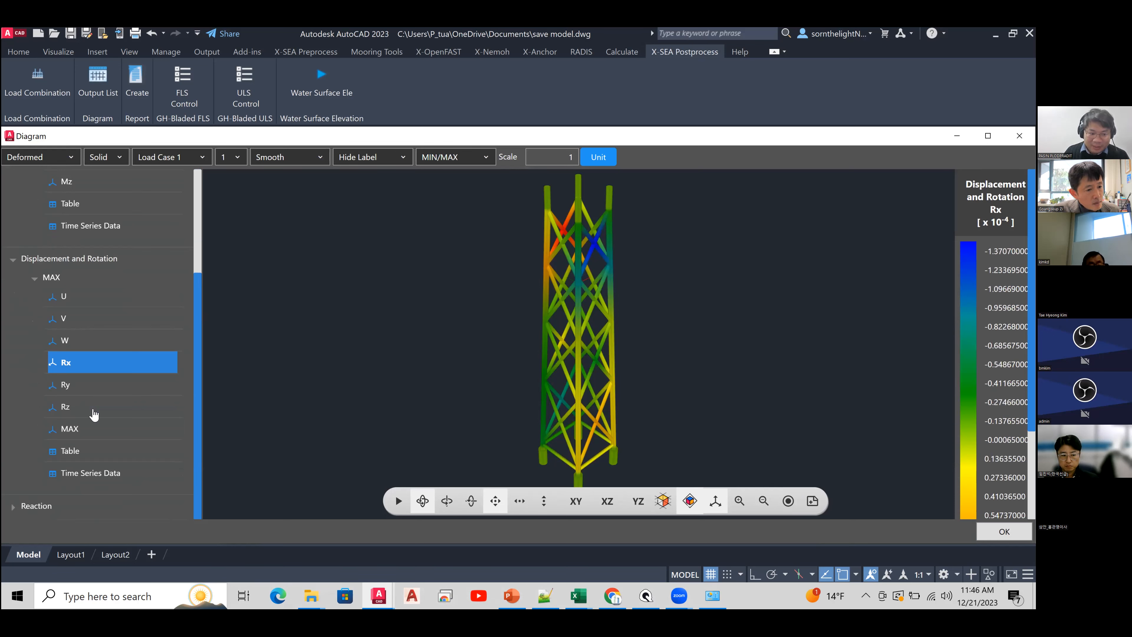
# - Examine the maximum Displacement and Rotation table, close it, and look through the selectable steps of Load Case 1
pyautogui.click(108, 460)
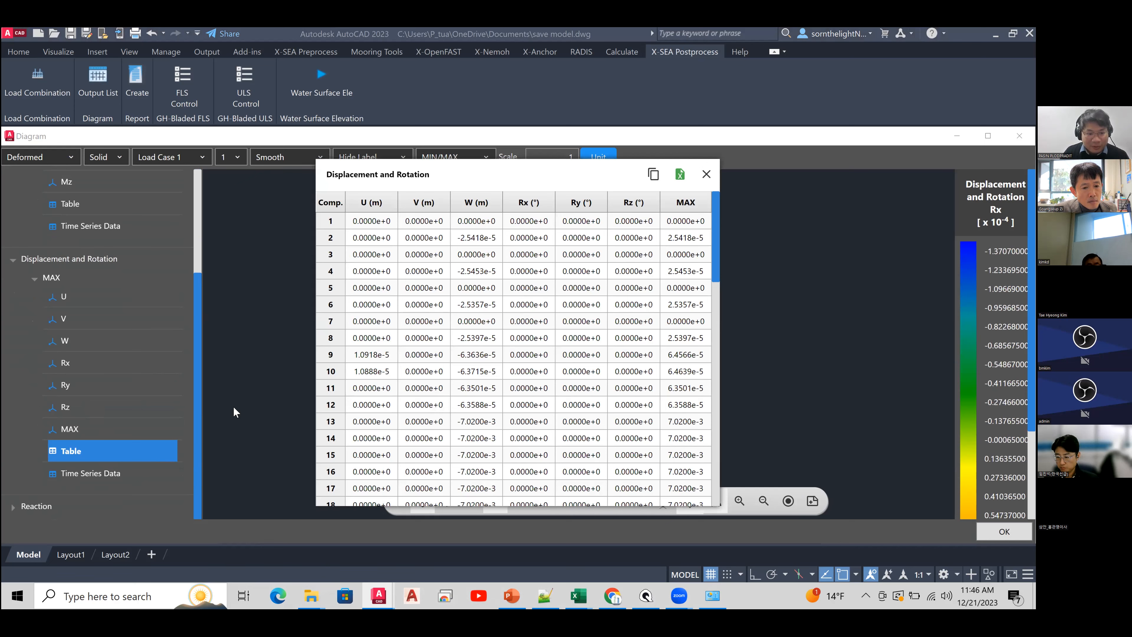
pyautogui.click(706, 174)
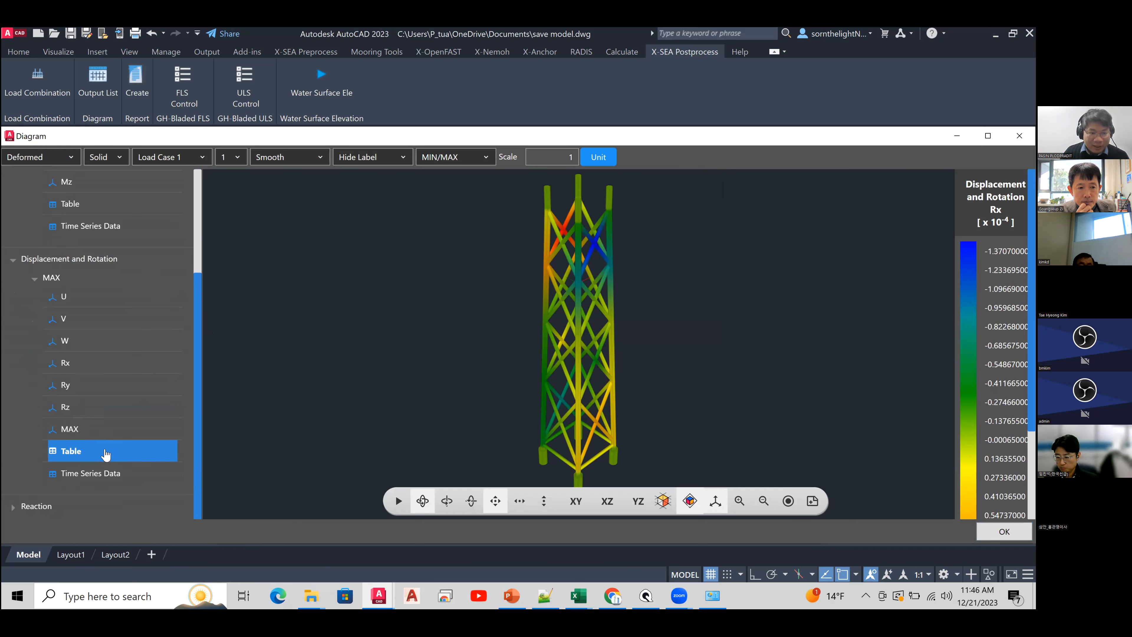
pyautogui.click(229, 162)
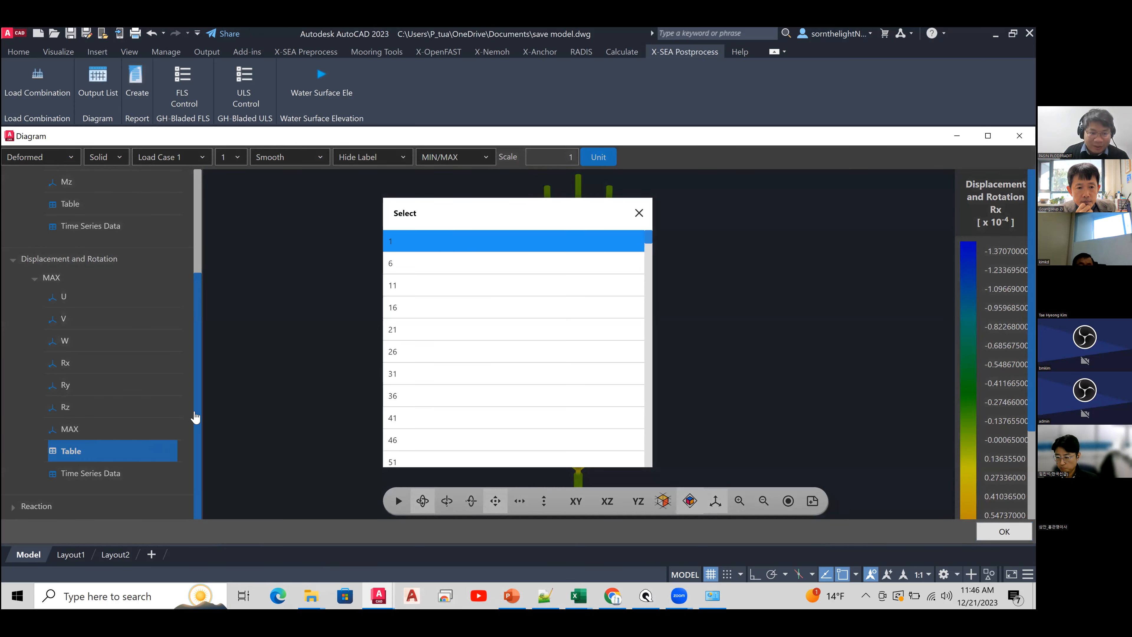
pyautogui.click(86, 462)
# - Export the Displacement and Rotation table to an Excel file named Displacement in the OC4 5MW Jacket folder
pyautogui.doubleClick(87, 460)
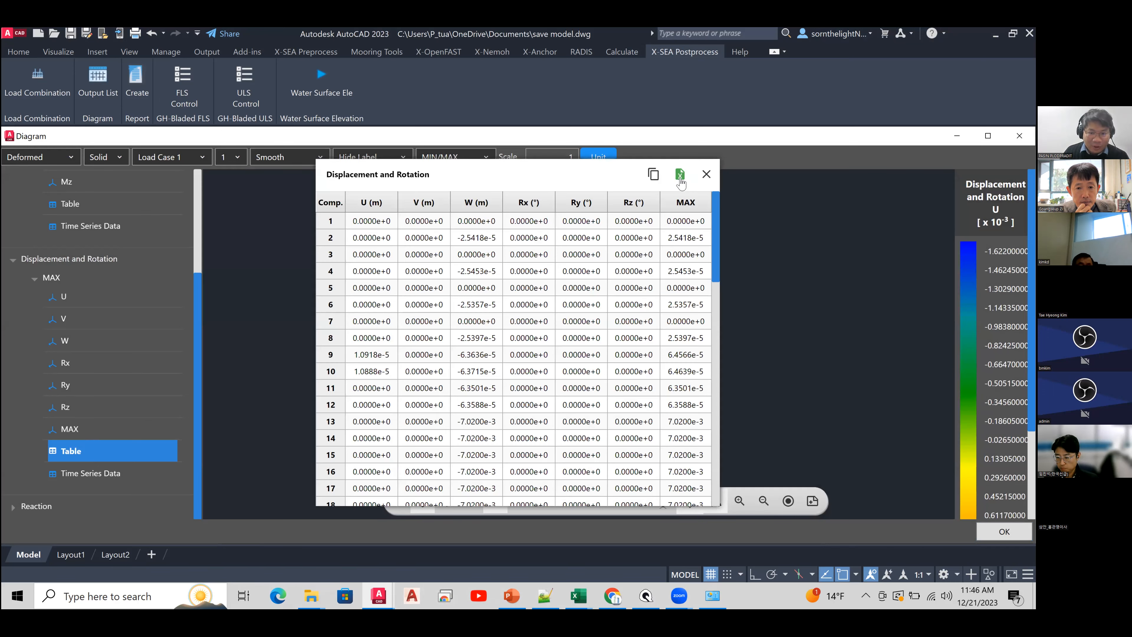
pyautogui.click(680, 174)
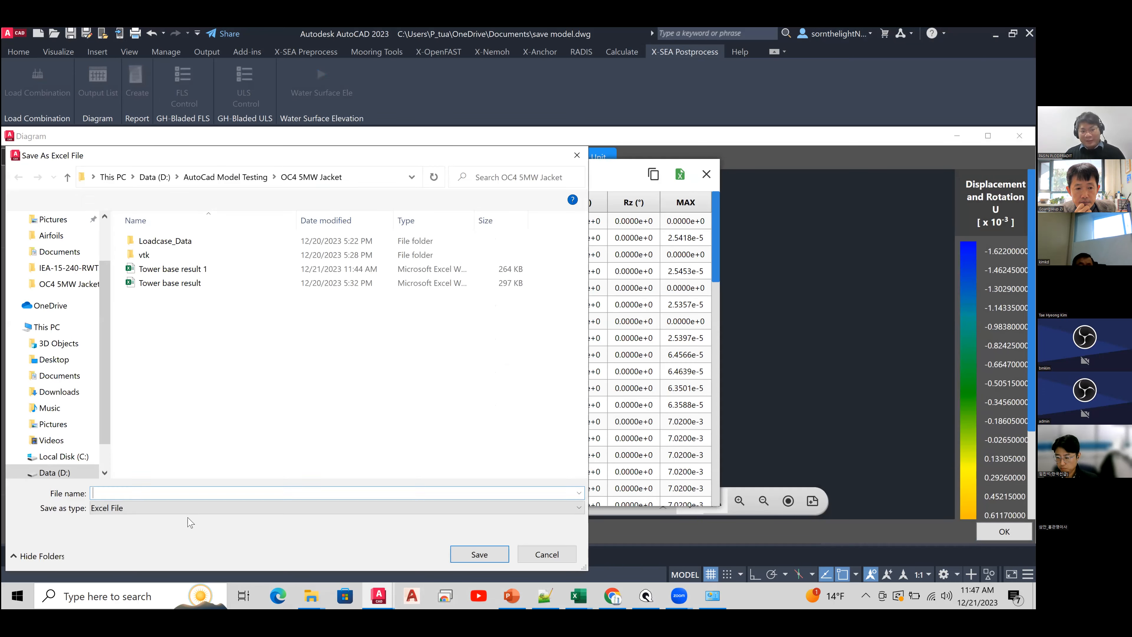
pyautogui.write('Displace')
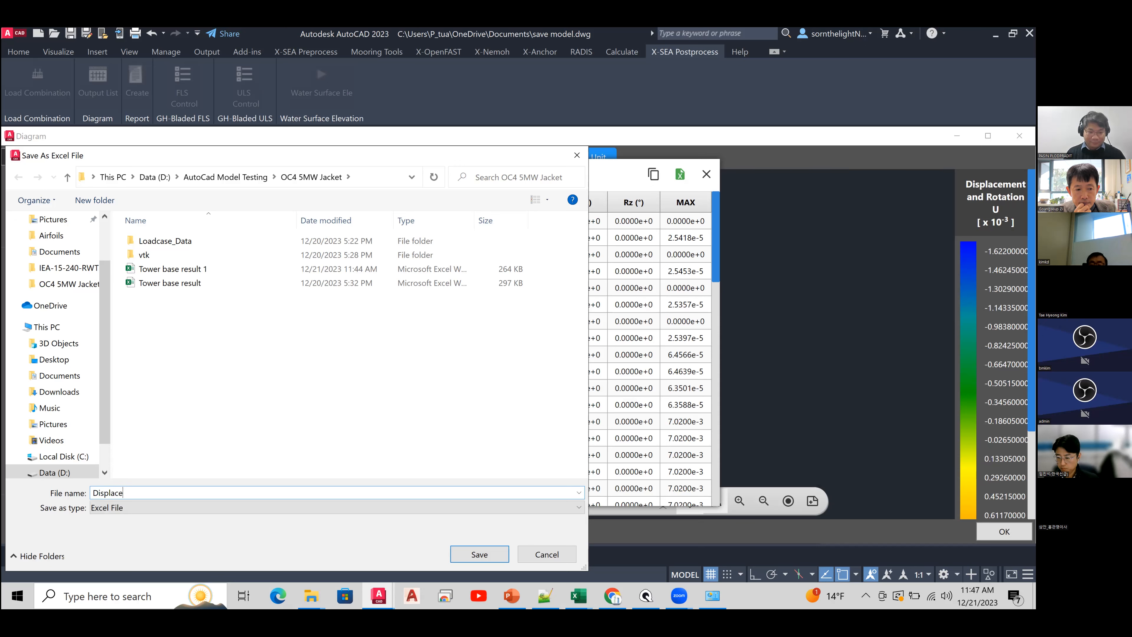
pyautogui.write('ment')
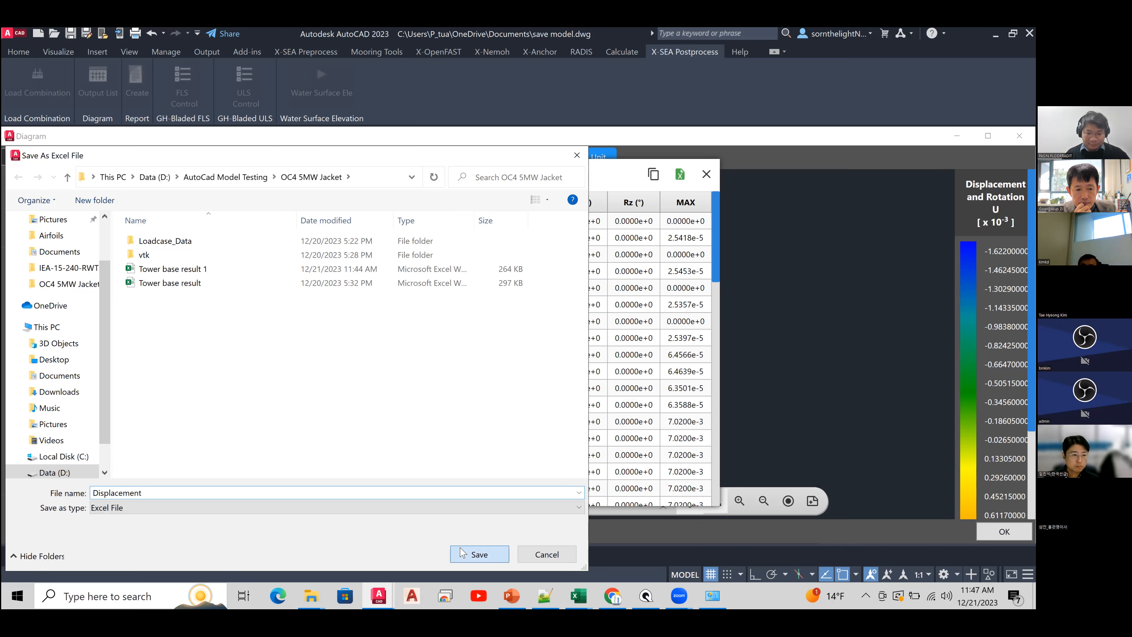
pyautogui.click(479, 553)
# - Open the Displacement workbook from the OC4 5MW Jacket folder in Excel and examine its displacement, rotation and MAX columns
pyautogui.moveTo(311, 596)
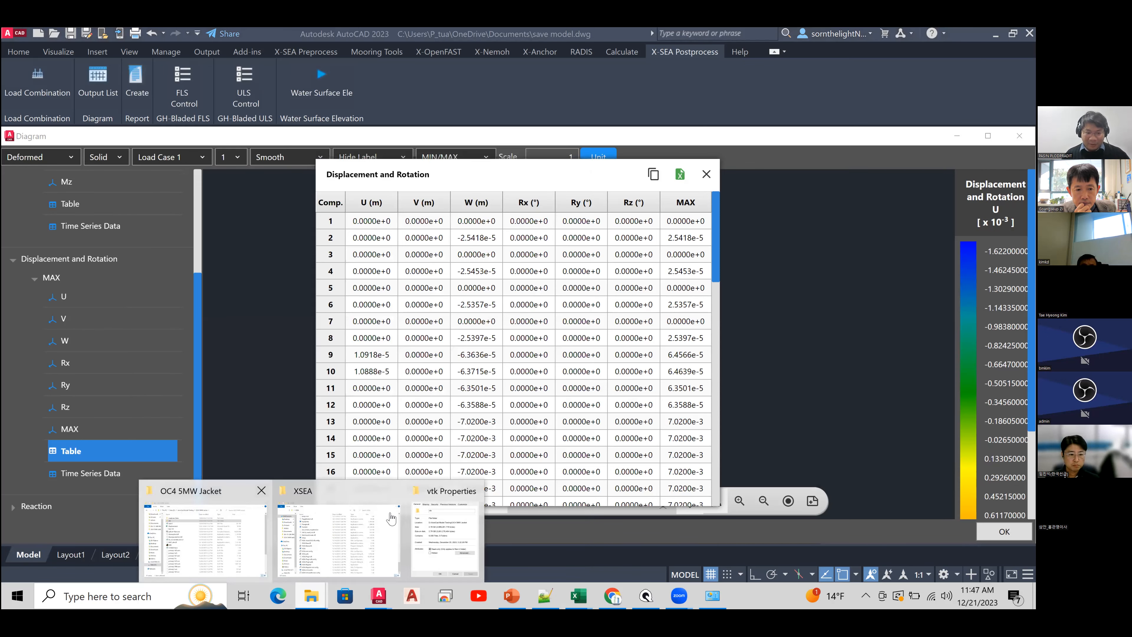
pyautogui.click(205, 539)
pyautogui.scroll(-3, 490, 335)
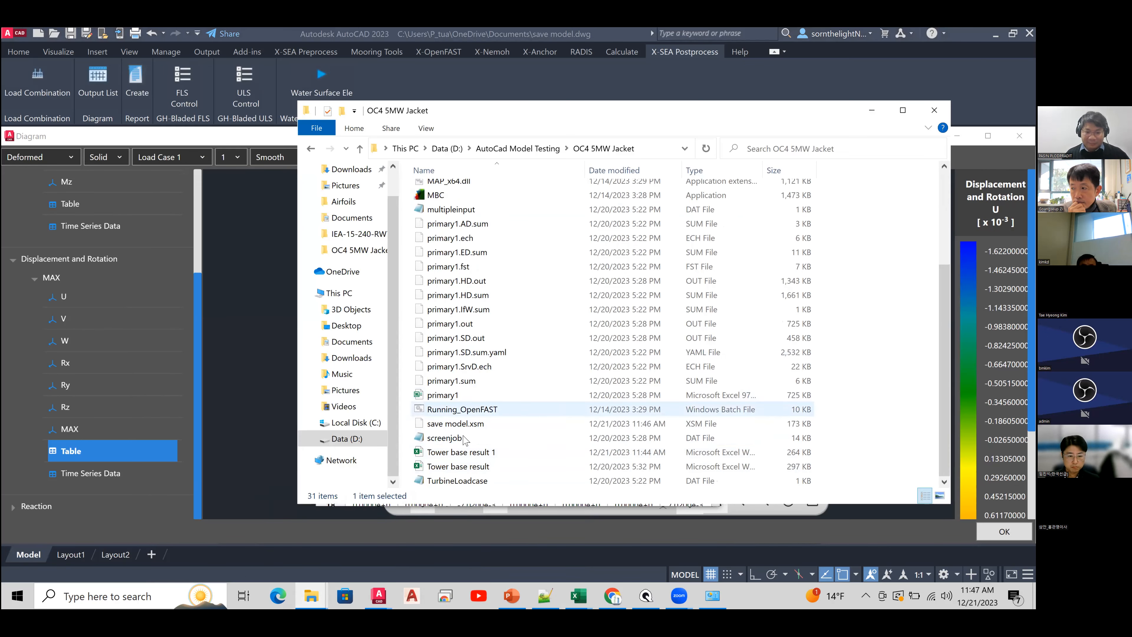
pyautogui.scroll(4, 465, 439)
pyautogui.doubleClick(451, 233)
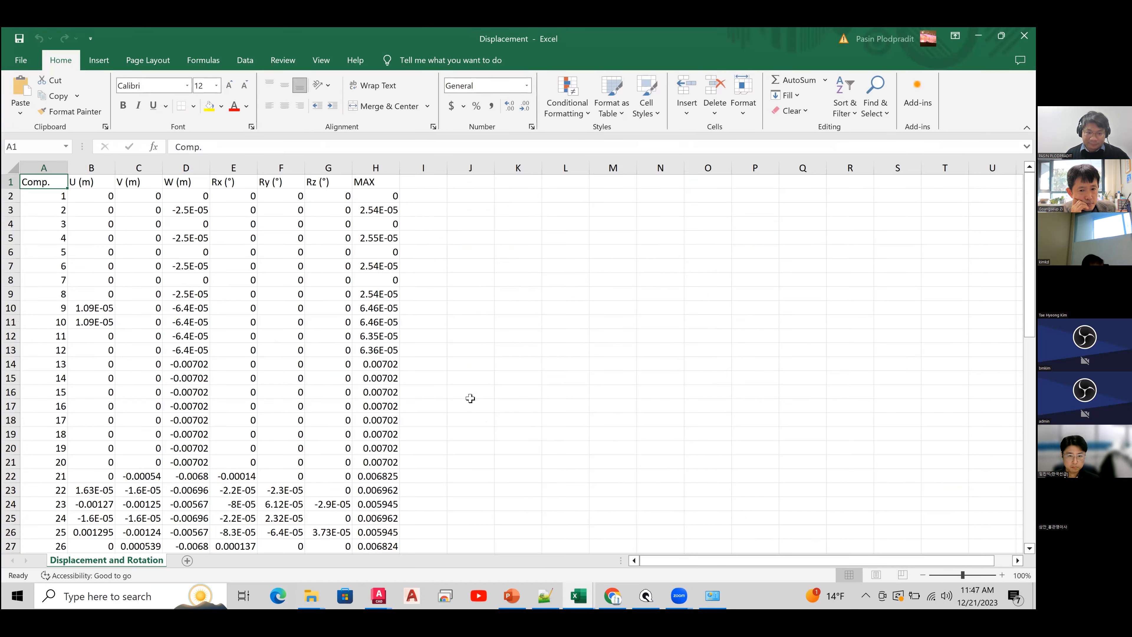
pyautogui.click(195, 339)
pyautogui.moveTo(87, 184); pyautogui.dragTo(370, 180)
pyautogui.click(370, 180)
pyautogui.moveTo(153, 183); pyautogui.dragTo(387, 188)
pyautogui.click(159, 196)
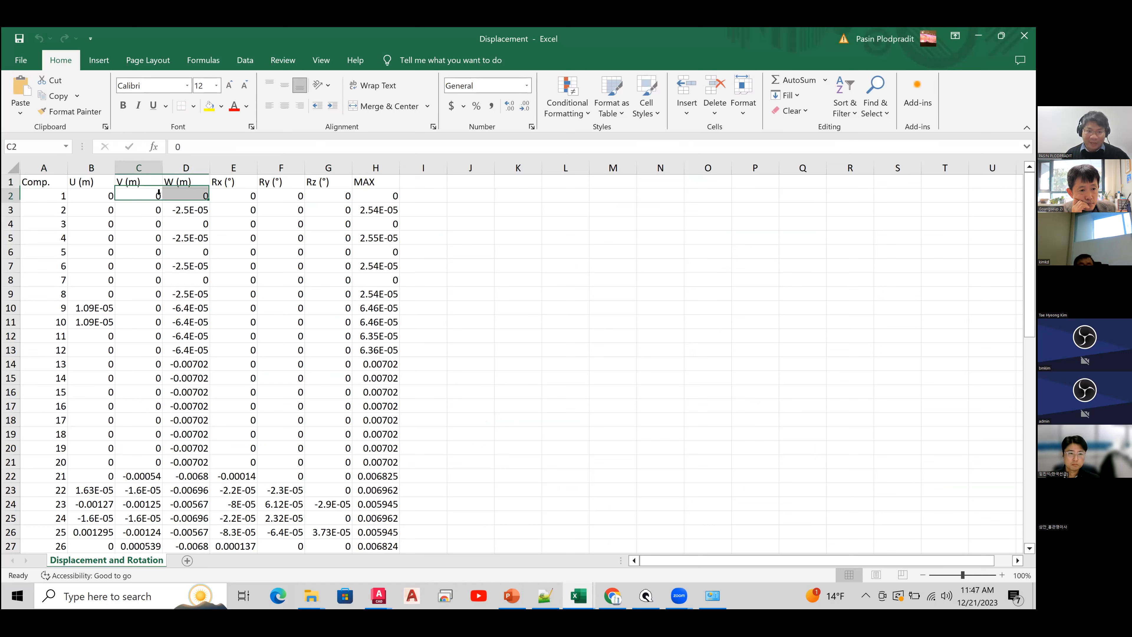
pyautogui.moveTo(174, 182); pyautogui.dragTo(335, 181)
pyautogui.click(417, 266)
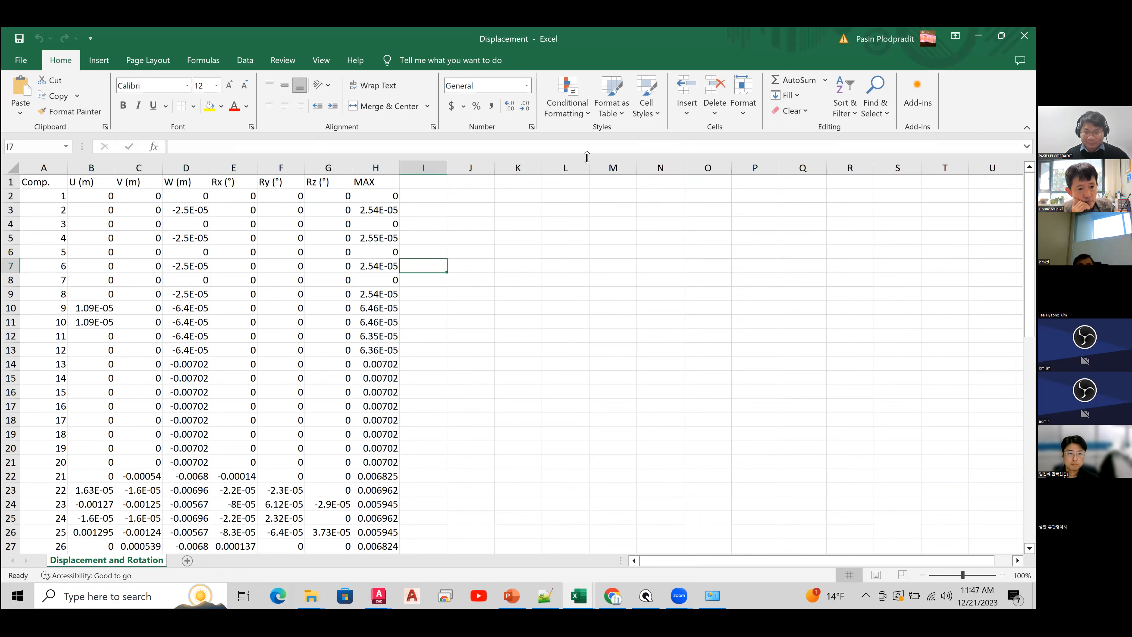
# - Switch back to the AutoCAD Diagram window, close the Displacement and Rotation table, and orbit the jacket's U displacement diagram
pyautogui.click(978, 36)
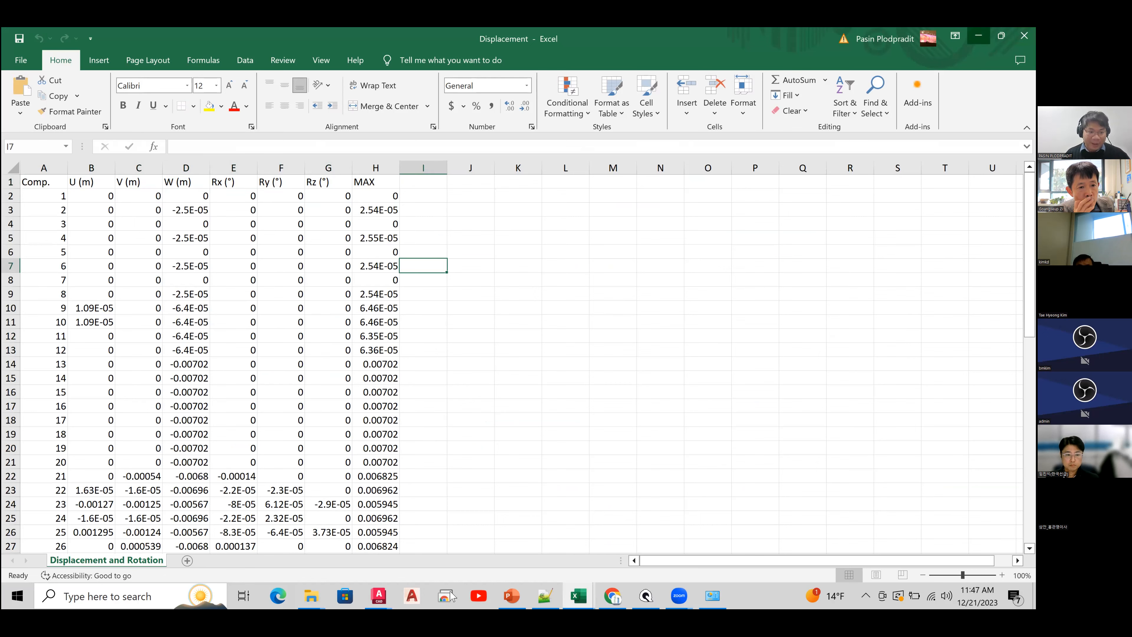
pyautogui.moveTo(379, 595)
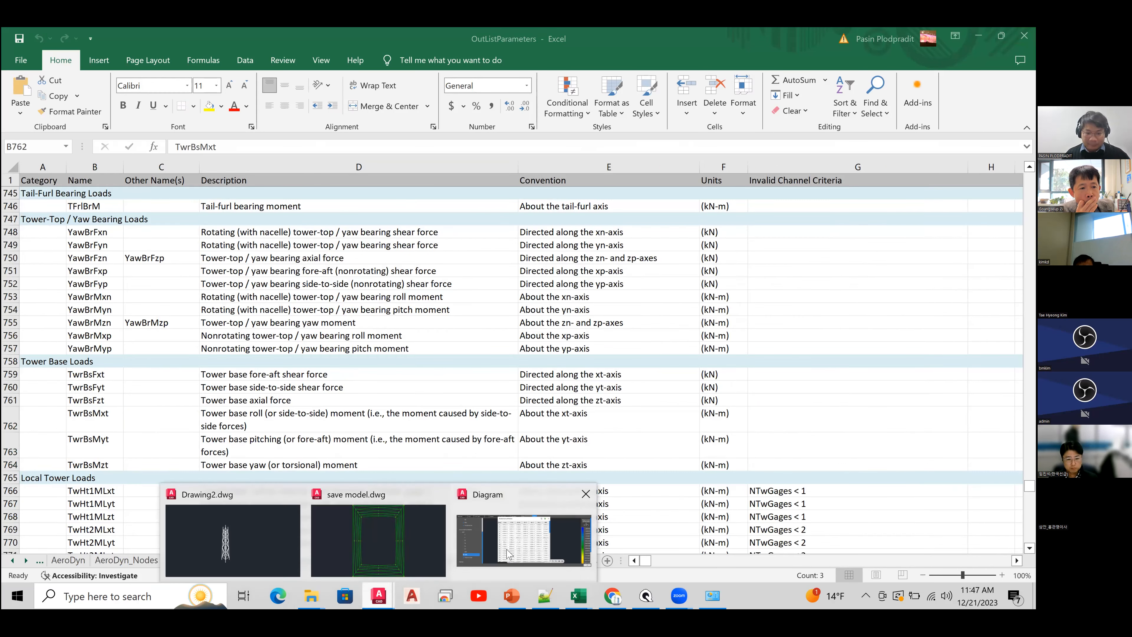
pyautogui.click(510, 553)
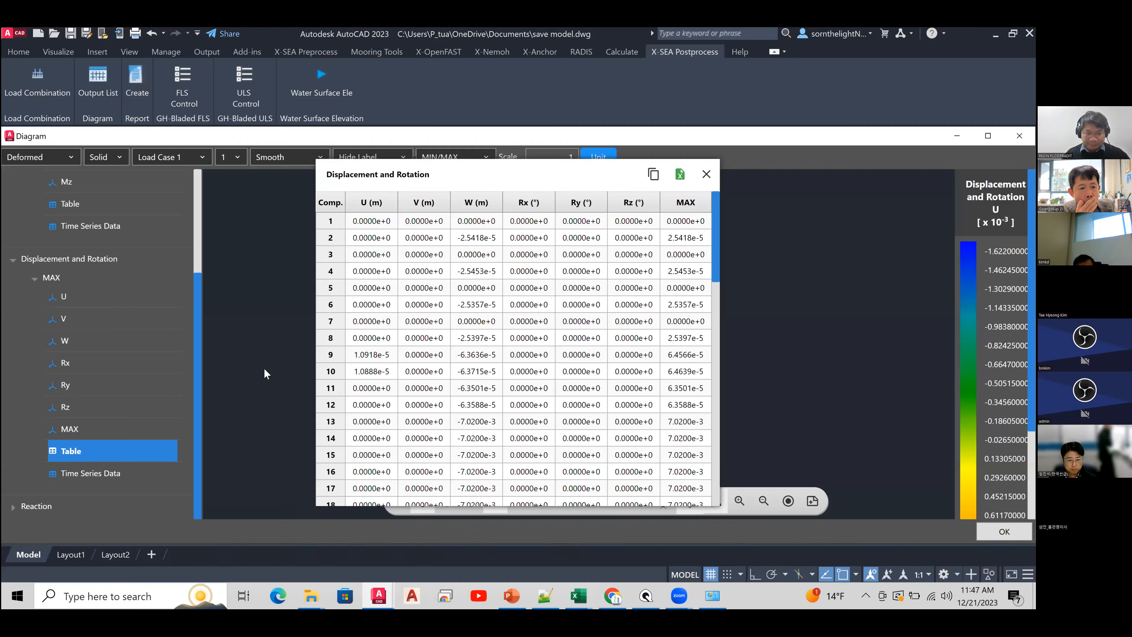
pyautogui.click(706, 174)
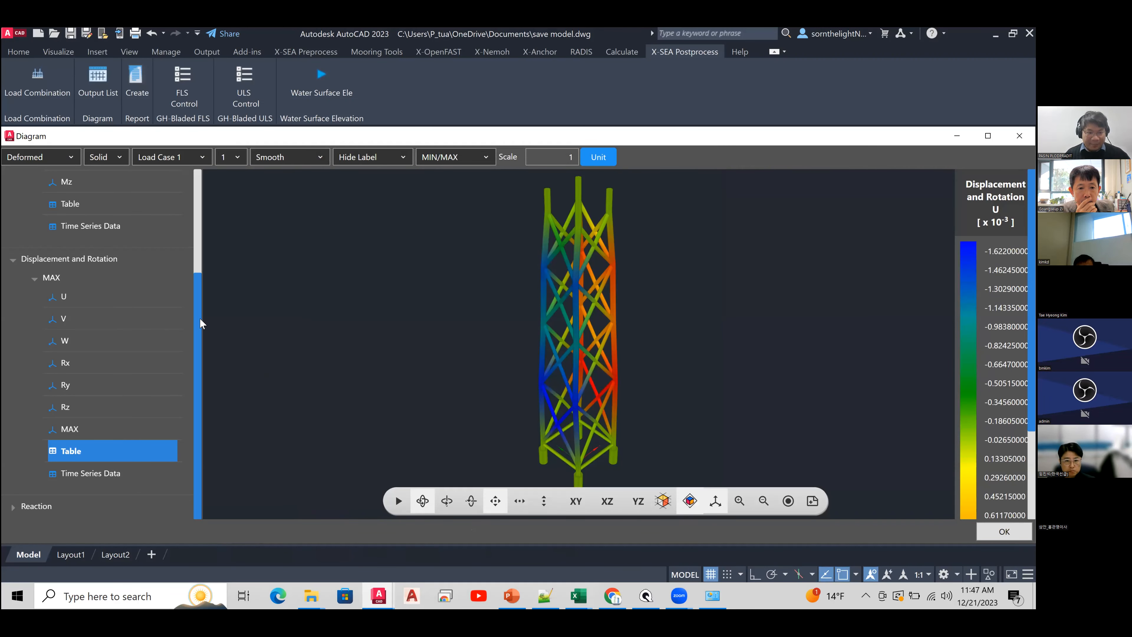
pyautogui.moveTo(200, 318); pyautogui.dragTo(206, 201)
pyautogui.moveTo(590, 369)
pyautogui.mouseDown()
pyautogui.moveTo(583, 401)
pyautogui.moveTo(582, 358)
pyautogui.mouseUp()
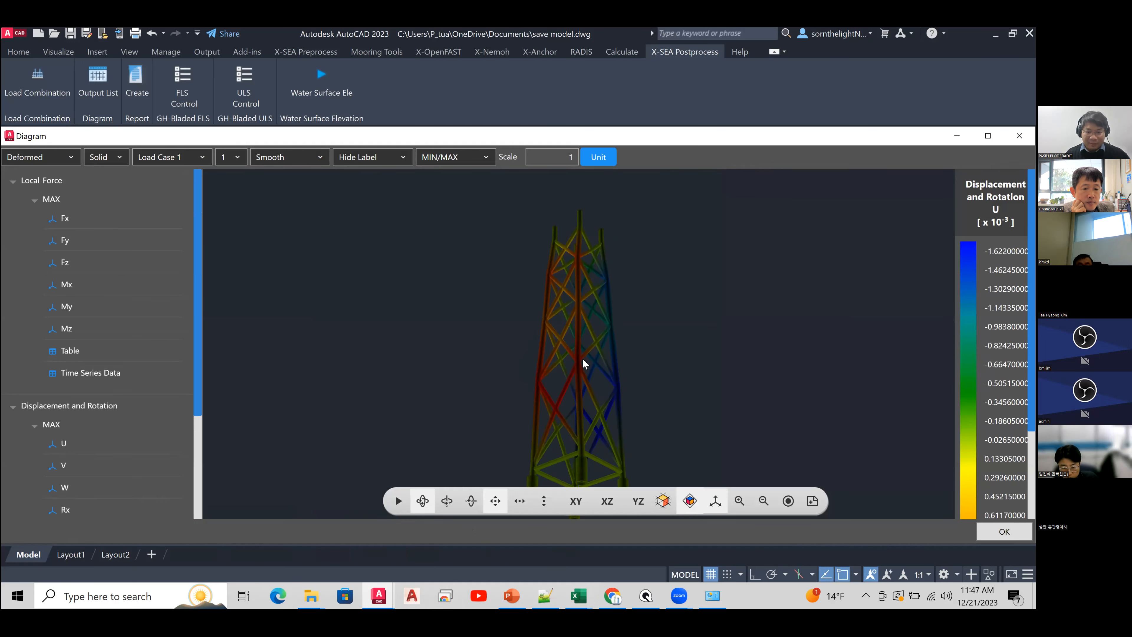
# - Examine the maximum Local-Force table, close it, and generate the Local-Force Time Series Data table
pyautogui.click(85, 353)
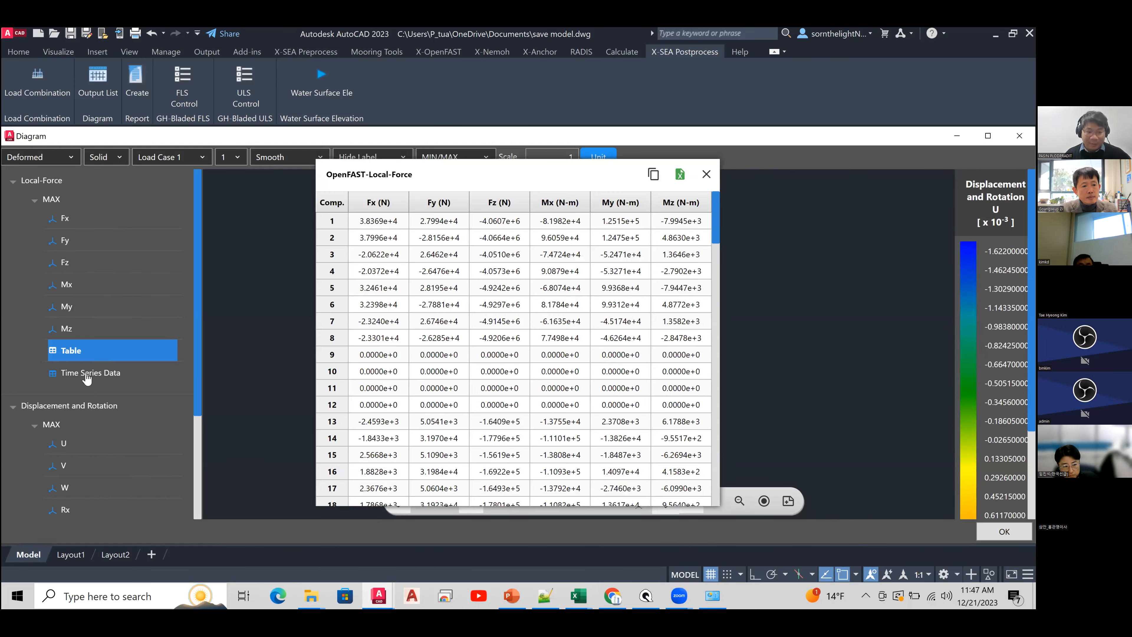
pyautogui.click(706, 174)
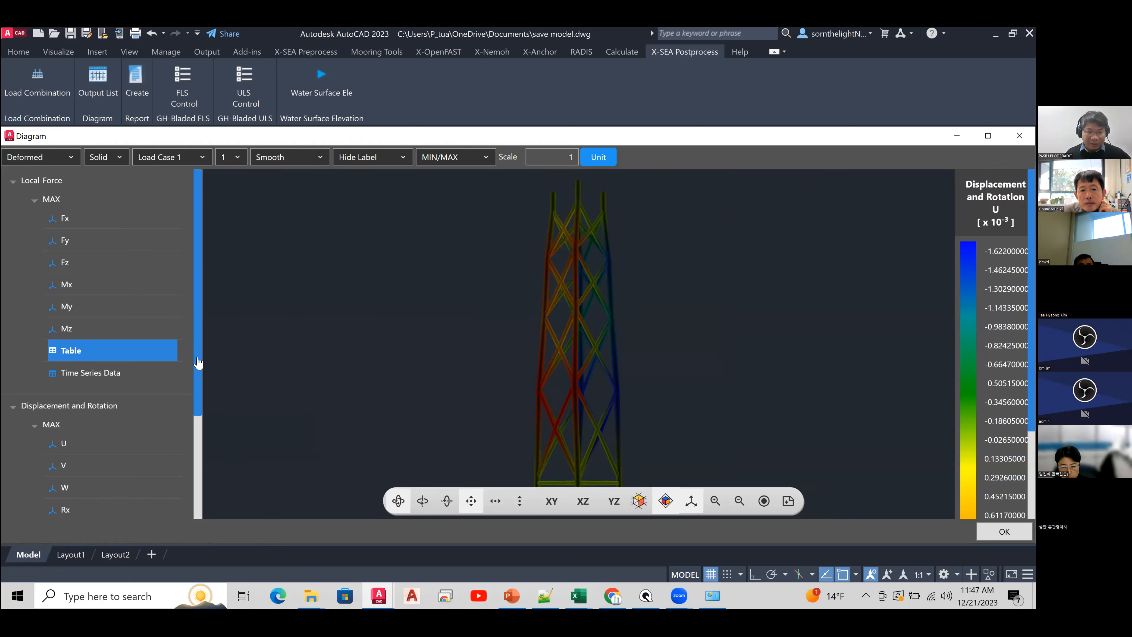
pyautogui.click(112, 374)
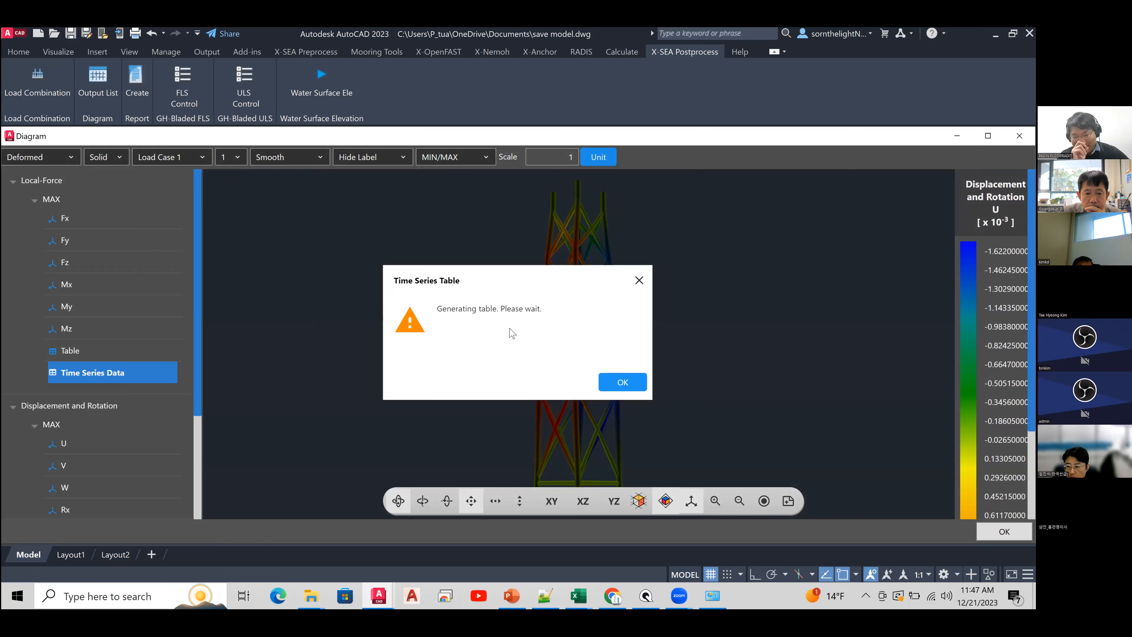
pyautogui.click(620, 383)
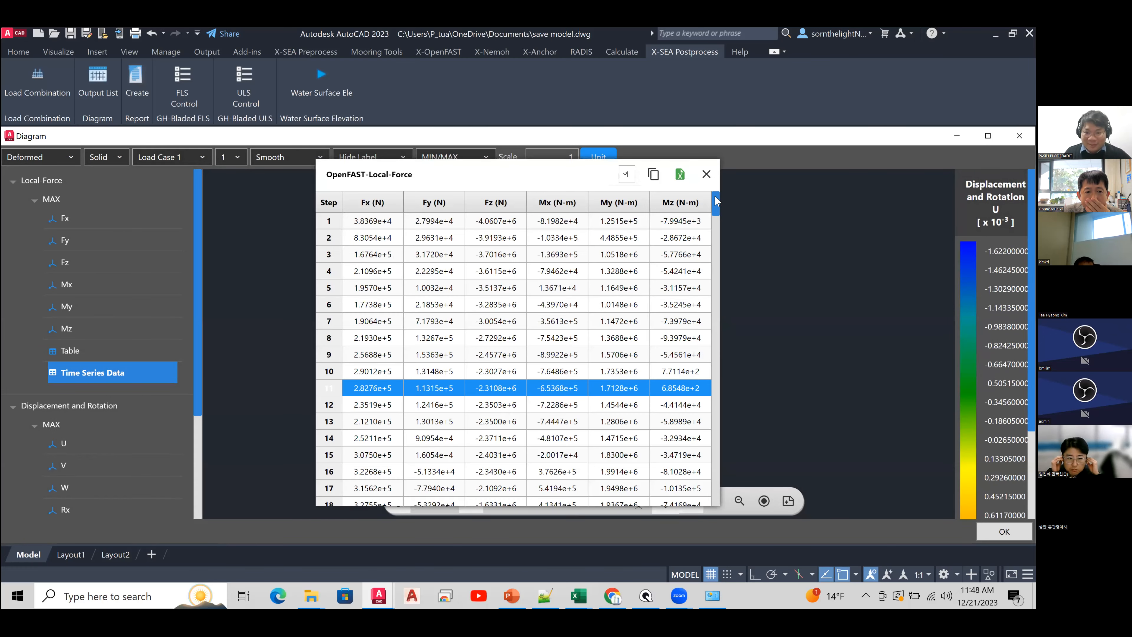
# - Examine the force and moment values for each step in the OpenFAST Local-Force time series table
pyautogui.moveTo(715, 204); pyautogui.dragTo(724, 300)
pyautogui.moveTo(730, 401); pyautogui.dragTo(725, 187)
pyautogui.click(628, 175)
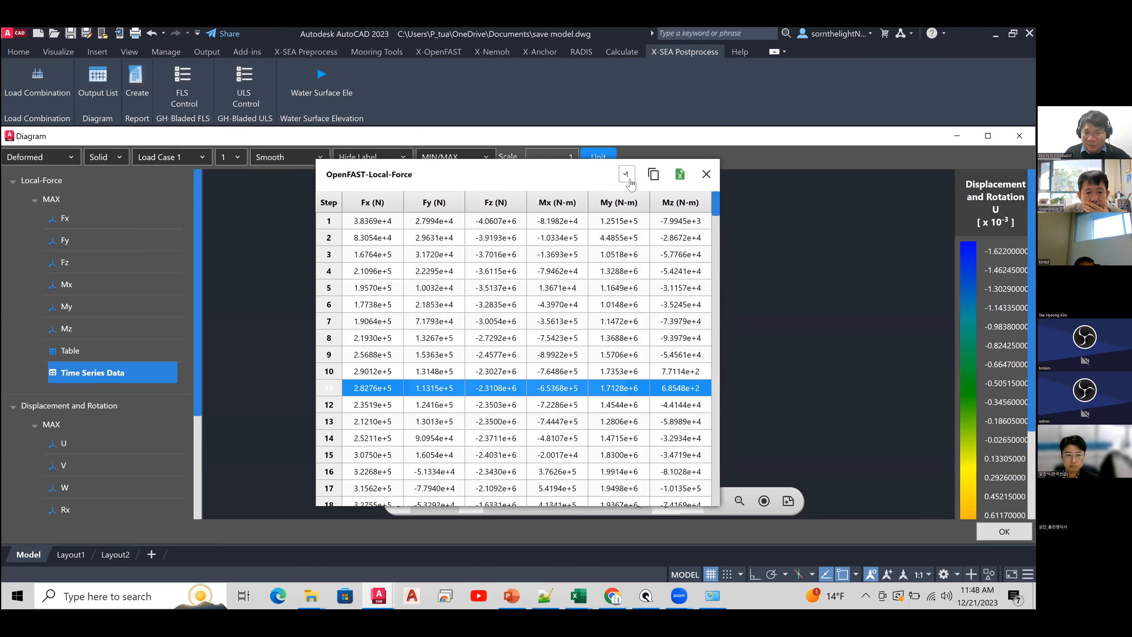
pyautogui.click(628, 181)
pyautogui.moveTo(651, 243); pyautogui.dragTo(638, 211)
pyautogui.click(714, 215)
pyautogui.scroll(-3, 714, 223)
pyautogui.scroll(3, 713, 209)
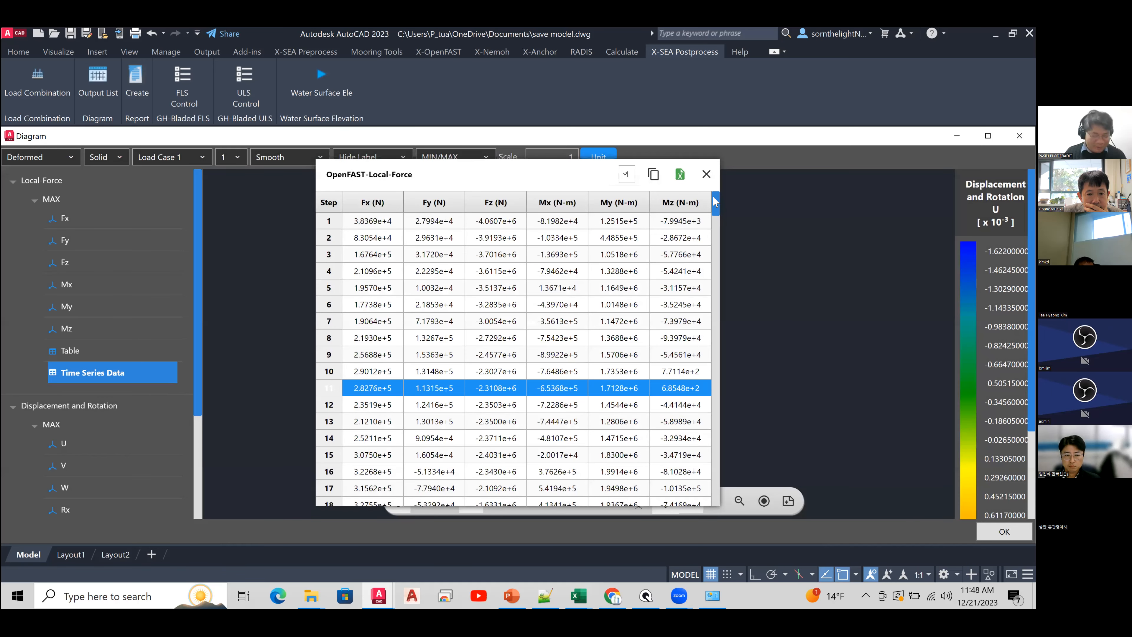
# - Look through the selectable components to the end of the list and close the Local-Force time series table
pyautogui.click(628, 177)
pyautogui.scroll(-15, 651, 370)
pyautogui.scroll(-16, 651, 370)
pyautogui.scroll(-1, 642, 455)
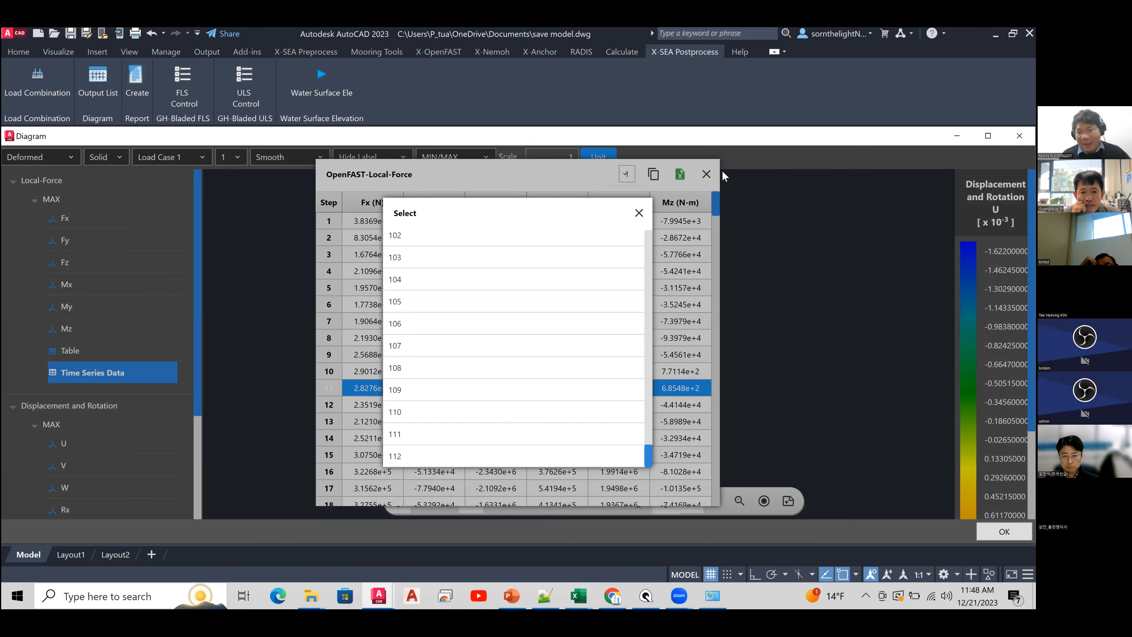
pyautogui.click(639, 213)
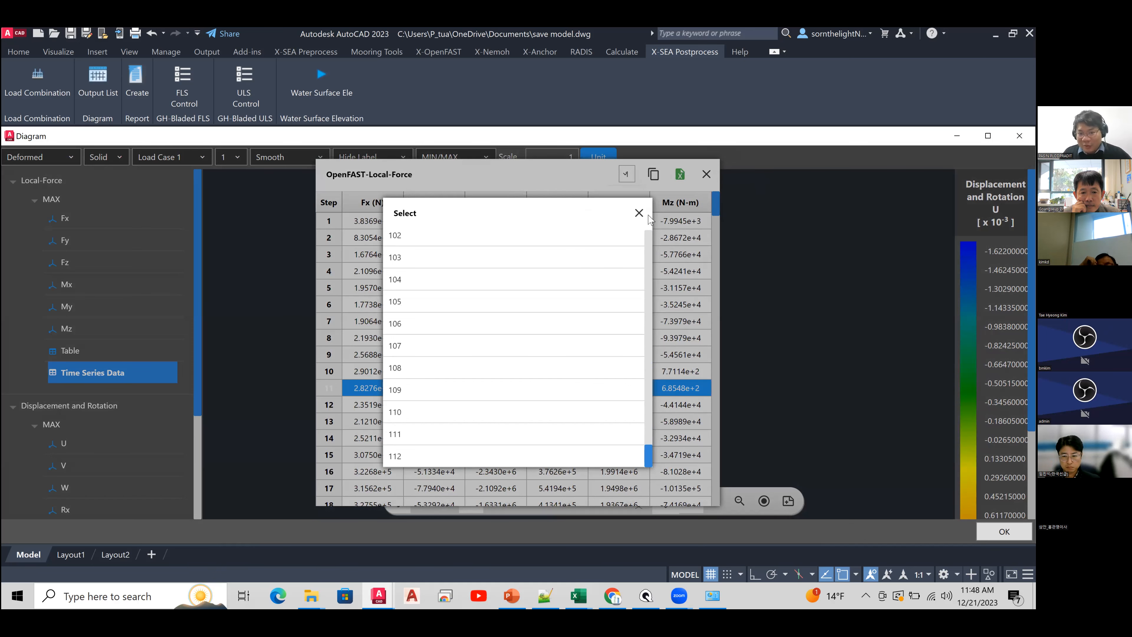
pyautogui.click(705, 176)
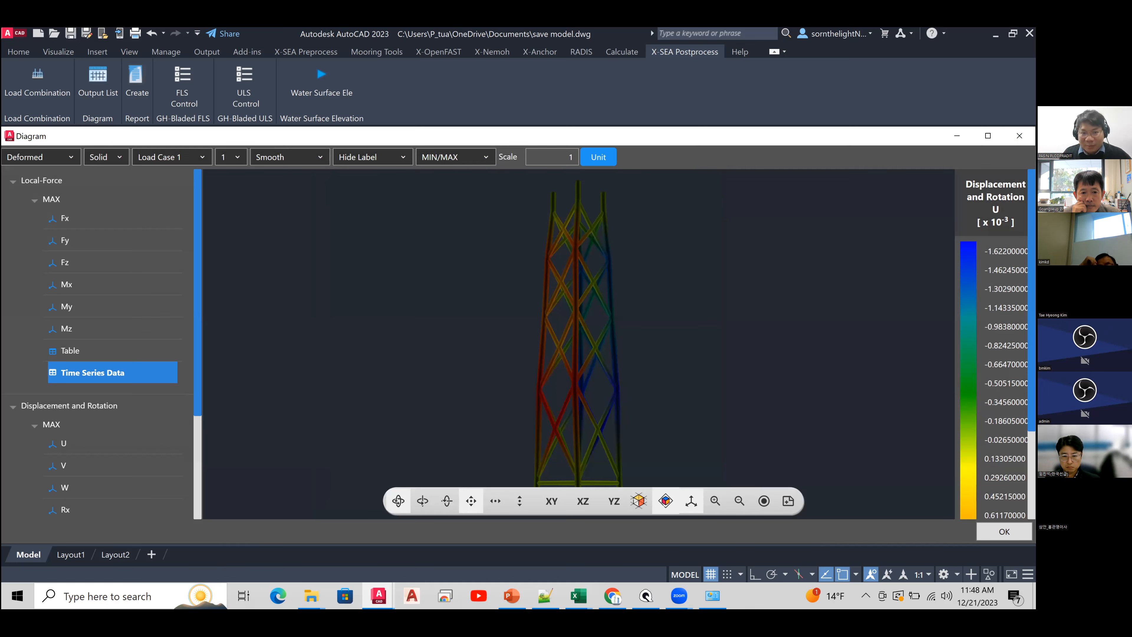
# - Close the Diagram window and open the Fatigue Limit State (FLS) post-processing tool of X-OpenFAST
pyautogui.click(1020, 135)
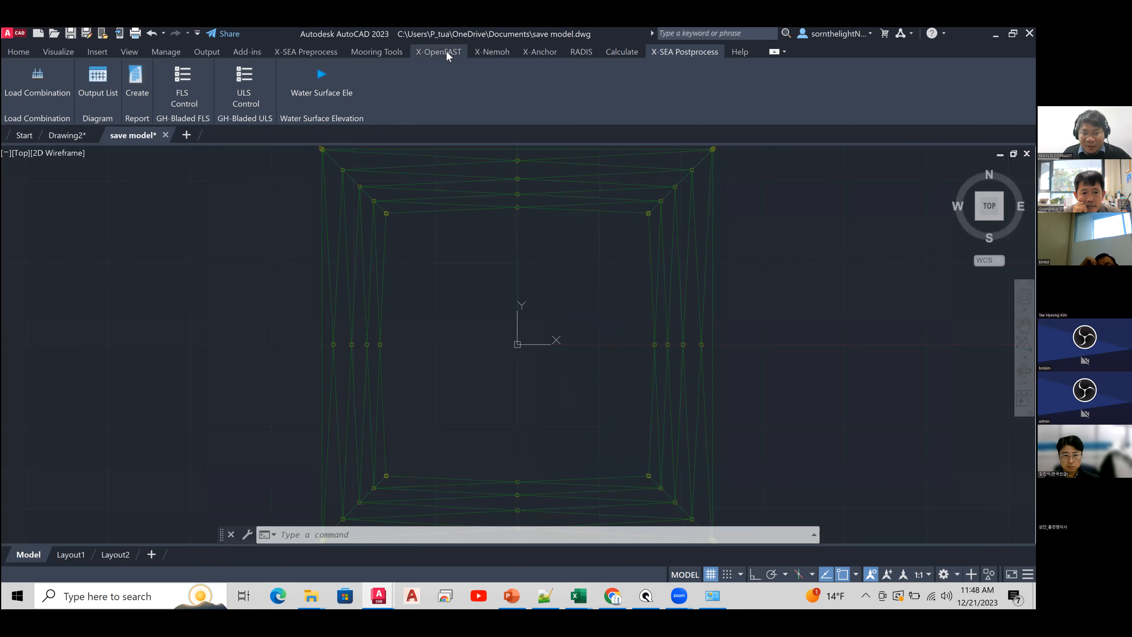
pyautogui.click(445, 50)
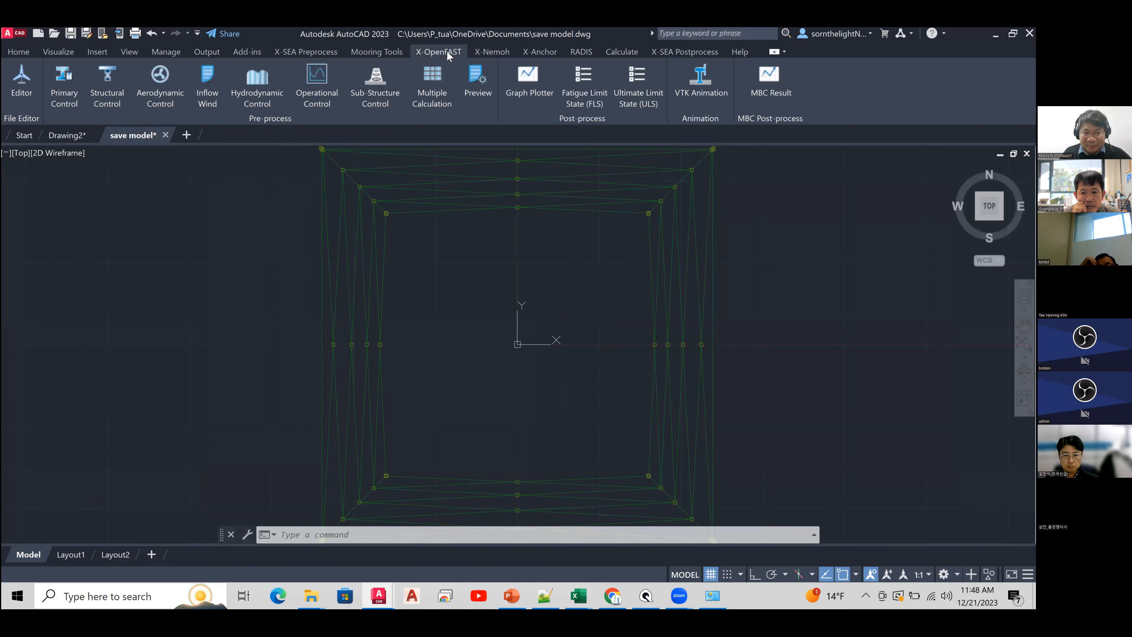
pyautogui.click(593, 79)
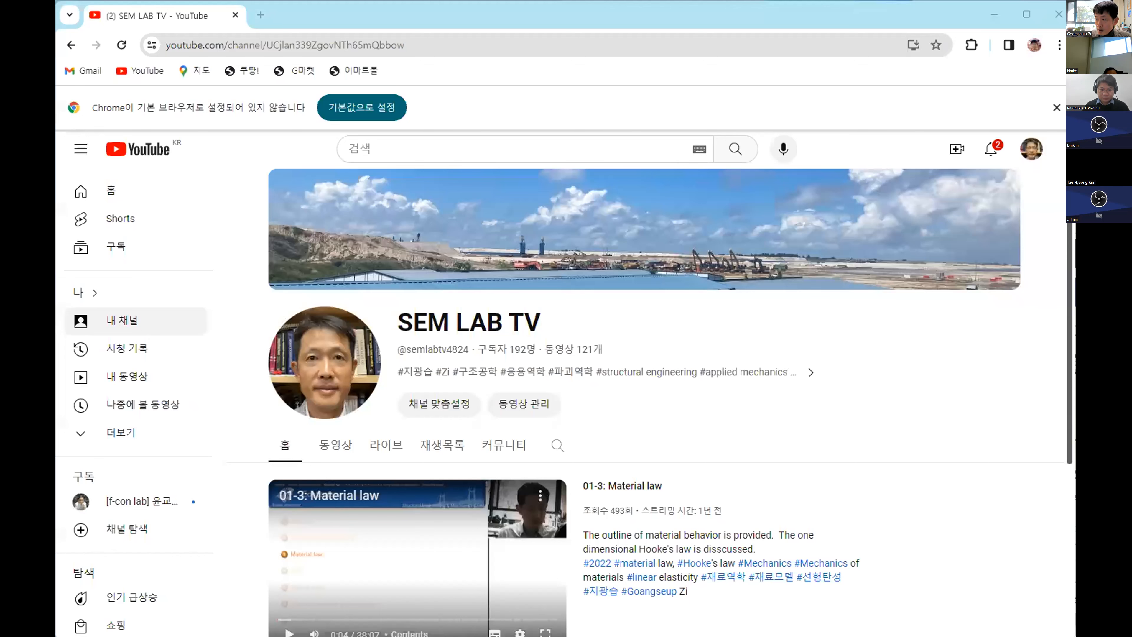
pyautogui.click(577, 5)
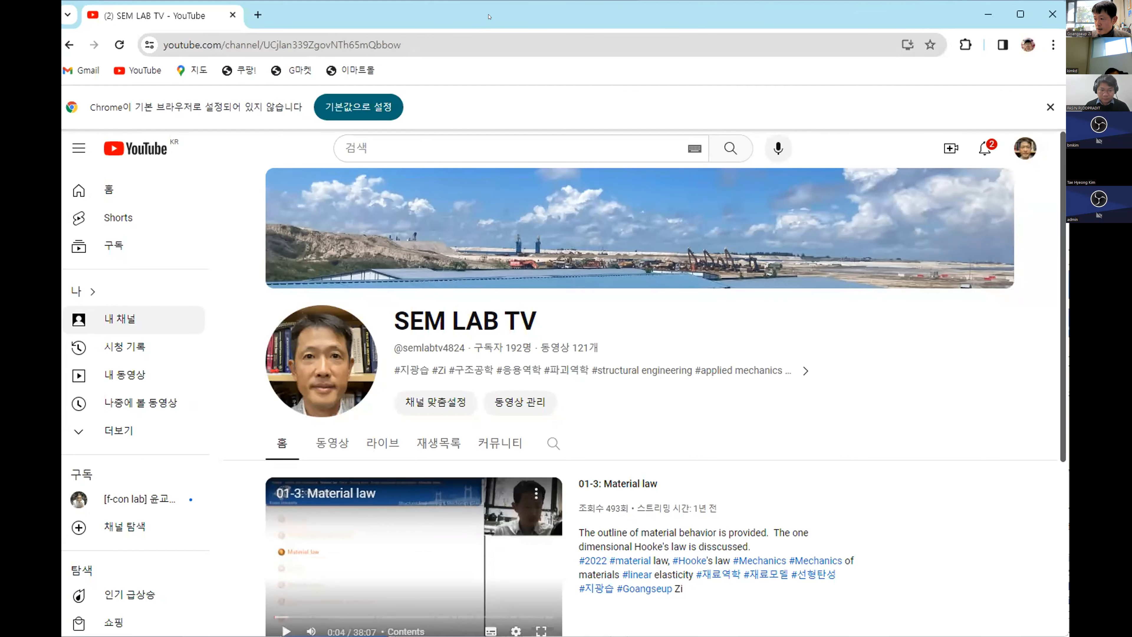